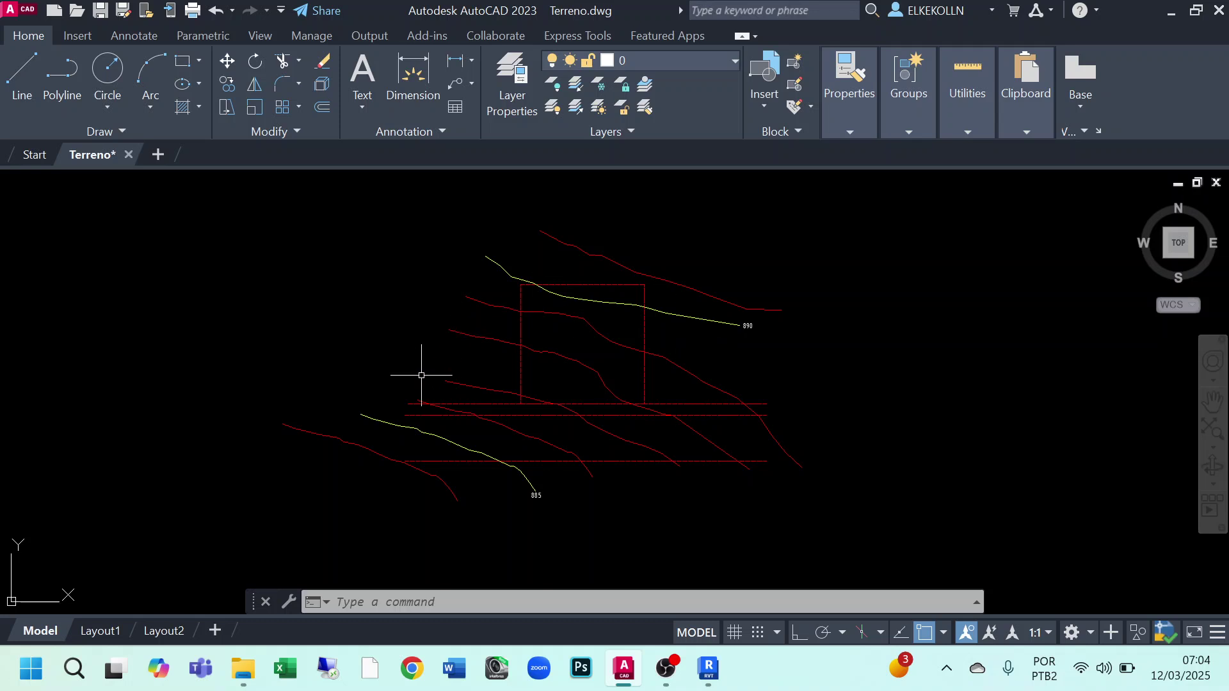
Examine the terrain drawing's contour lines, the rectangular lot boundary and the horizontal dashed lines below it
{"action": "scroll", "coordinate": [405, 356], "scroll_direction": "up", "scroll_amount": 2}
{"action": "mouse_move", "coordinate": [646, 364]}
{"action": "middle_mouse_down"}
{"action": "mouse_move", "coordinate": [480, 426]}
{"action": "mouse_move", "coordinate": [552, 346]}
{"action": "middle_mouse_up"}
{"action": "scroll", "coordinate": [633, 350], "scroll_direction": "down", "scroll_amount": 2}
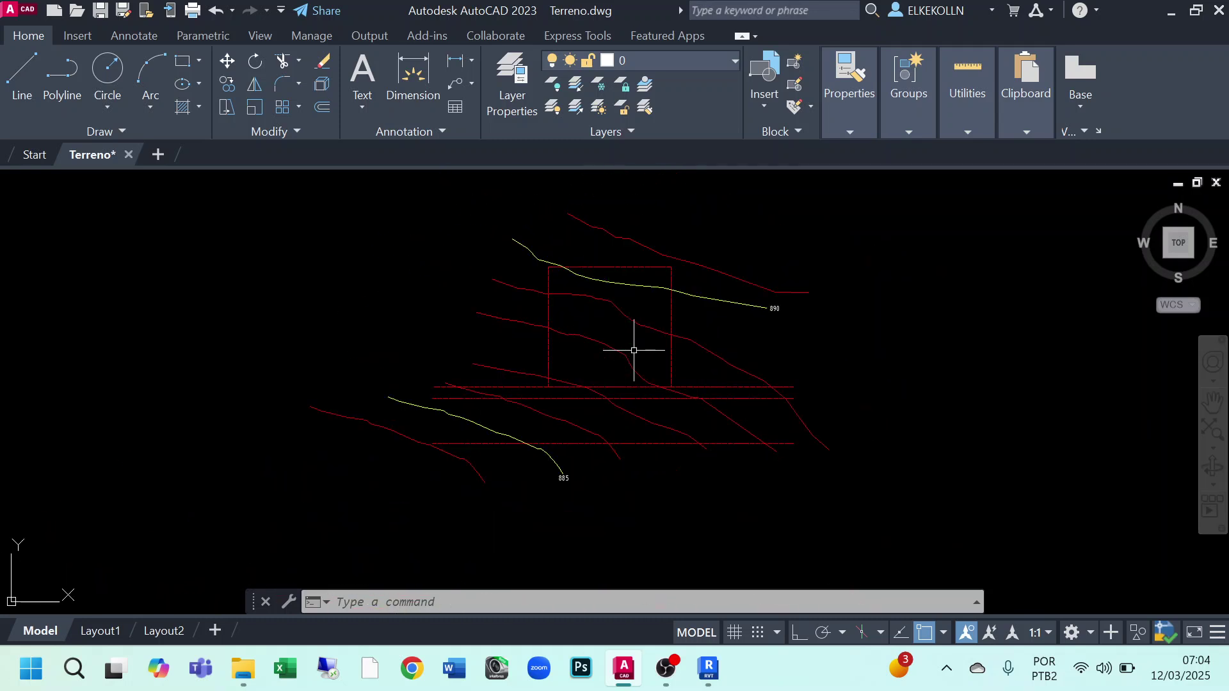
{"action": "scroll", "coordinate": [589, 335], "scroll_direction": "up", "scroll_amount": 2}
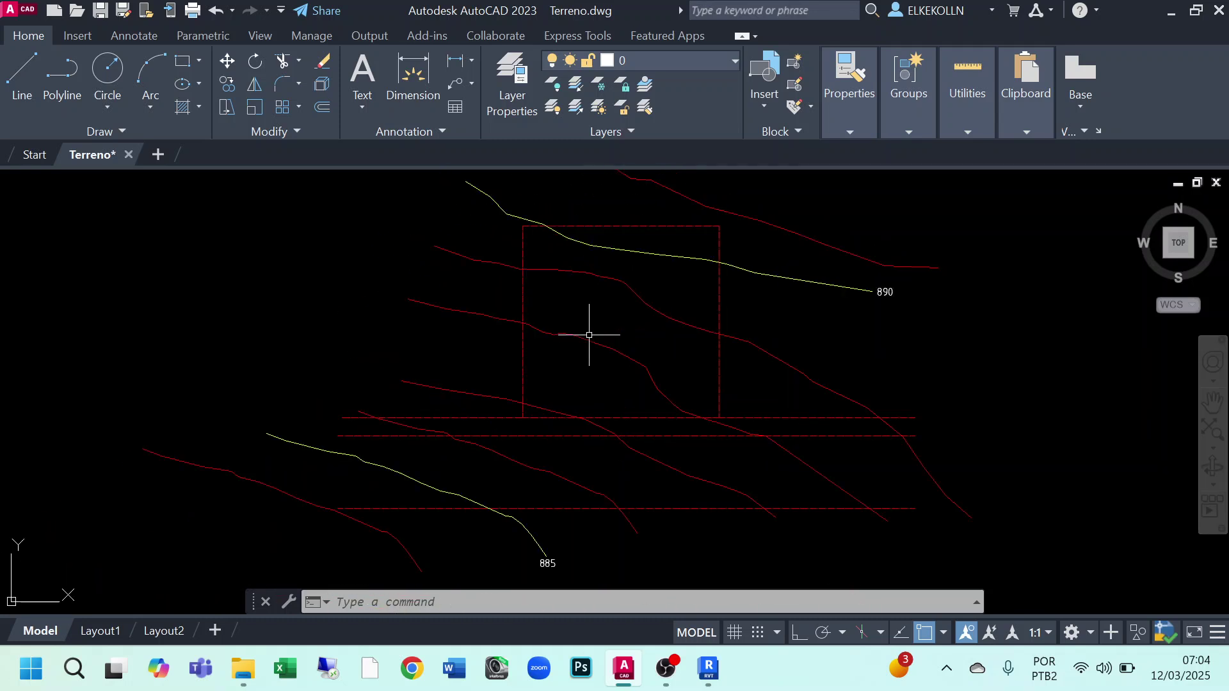
{"action": "scroll", "coordinate": [568, 321], "scroll_direction": "up", "scroll_amount": 2}
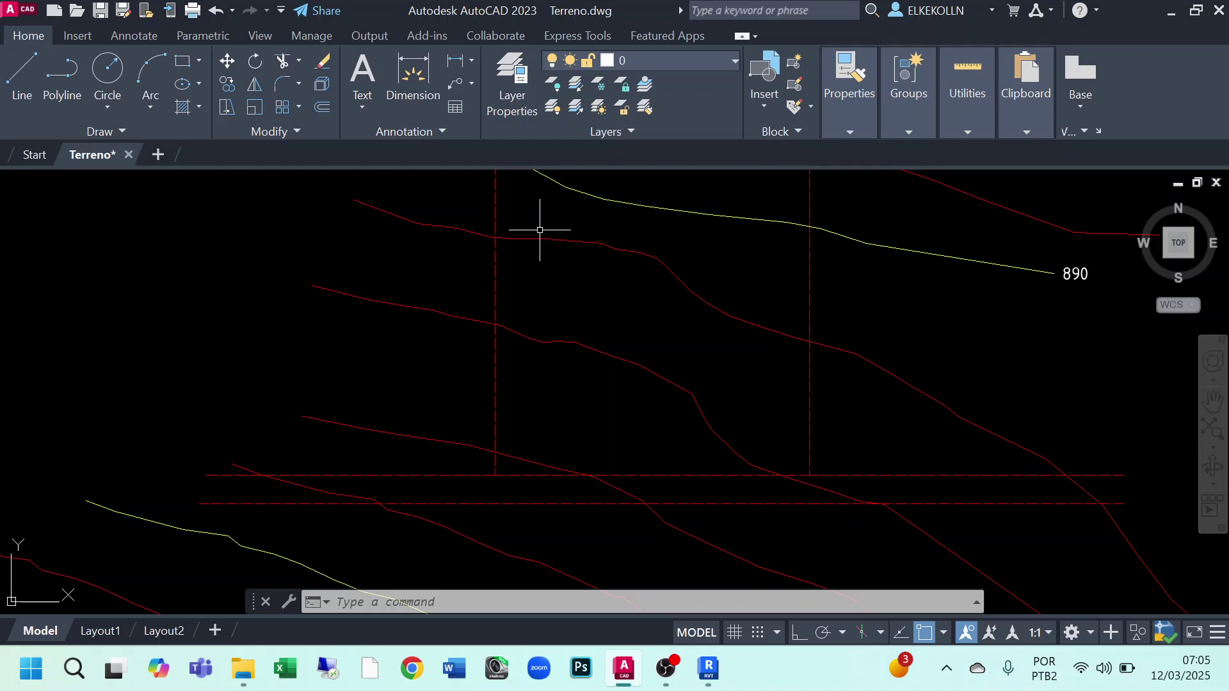
{"action": "middle_click_drag", "start_coordinate": [793, 484], "coordinate": [656, 323]}
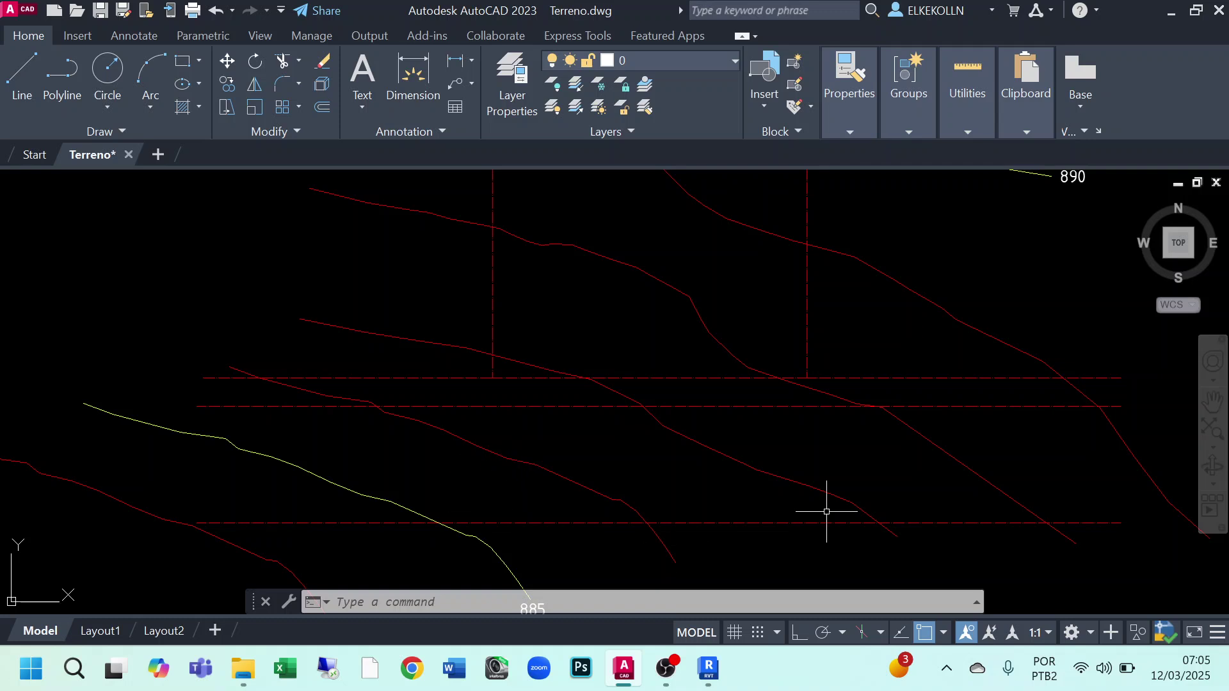
{"action": "scroll", "coordinate": [892, 457], "scroll_direction": "down", "scroll_amount": 2}
{"action": "middle_click_drag", "start_coordinate": [751, 461], "coordinate": [608, 425]}
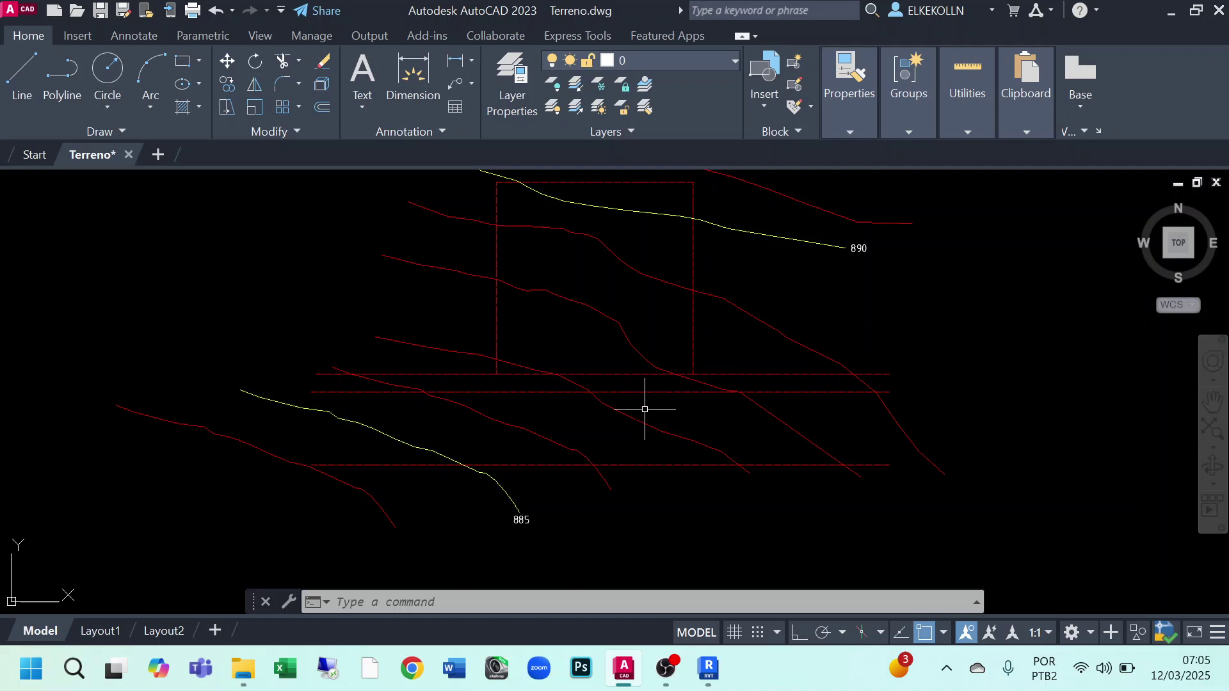
{"action": "middle_click_drag", "start_coordinate": [631, 448], "coordinate": [620, 483]}
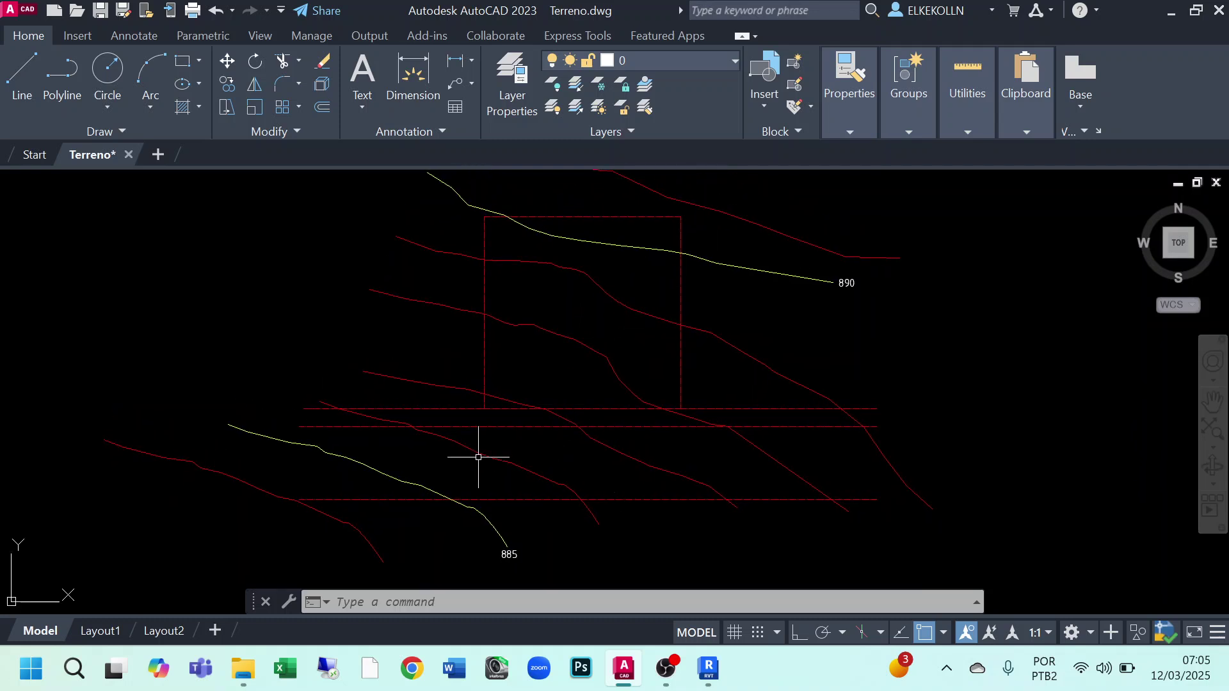
{"action": "scroll", "coordinate": [508, 437], "scroll_direction": "down", "scroll_amount": 2}
{"action": "scroll", "coordinate": [508, 437], "scroll_direction": "up", "scroll_amount": 2}
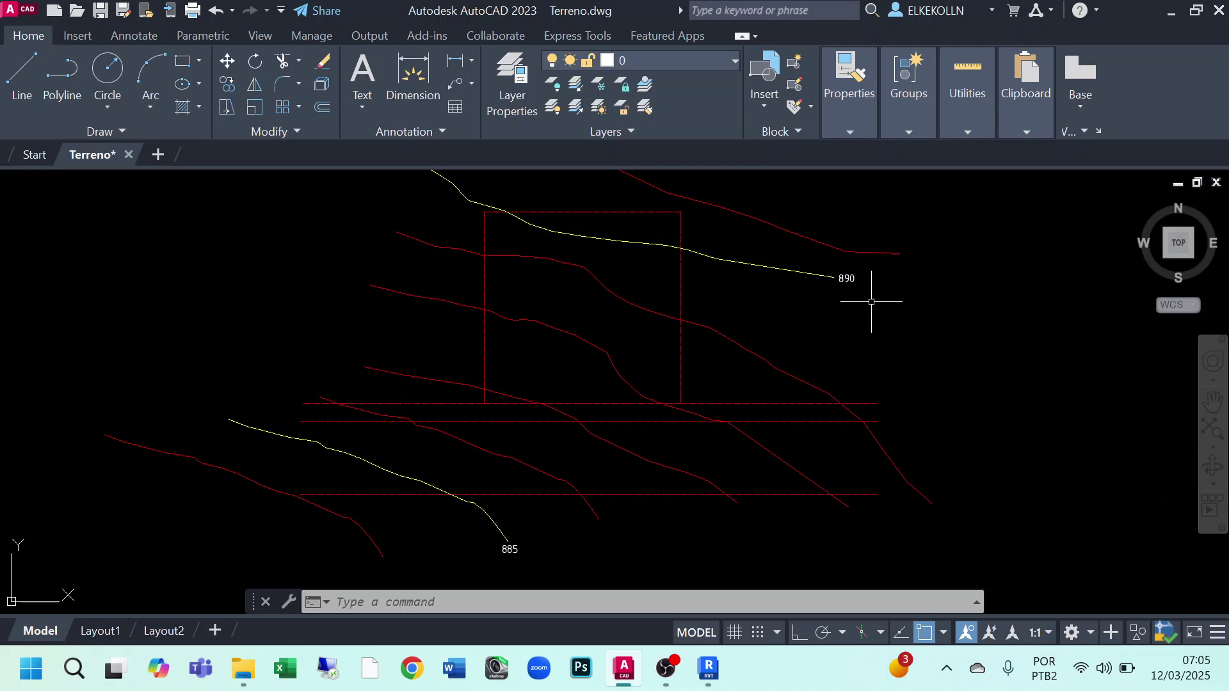
Inspect the elevation labels at the ends of the two yellow contour lines and the overall terrain
{"action": "scroll", "coordinate": [872, 285], "scroll_direction": "up", "scroll_amount": 3}
{"action": "scroll", "coordinate": [872, 285], "scroll_direction": "down", "scroll_amount": 5}
{"action": "scroll", "coordinate": [652, 436], "scroll_direction": "up", "scroll_amount": 5}
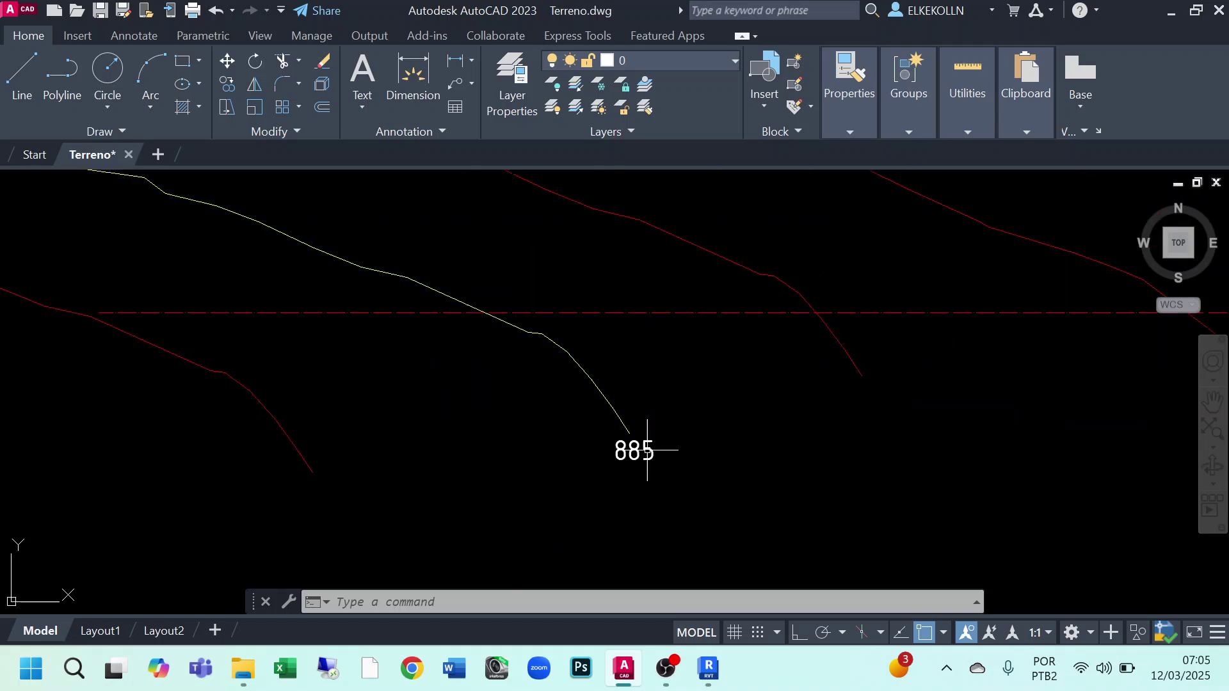
{"action": "scroll", "coordinate": [777, 418], "scroll_direction": "down", "scroll_amount": 5}
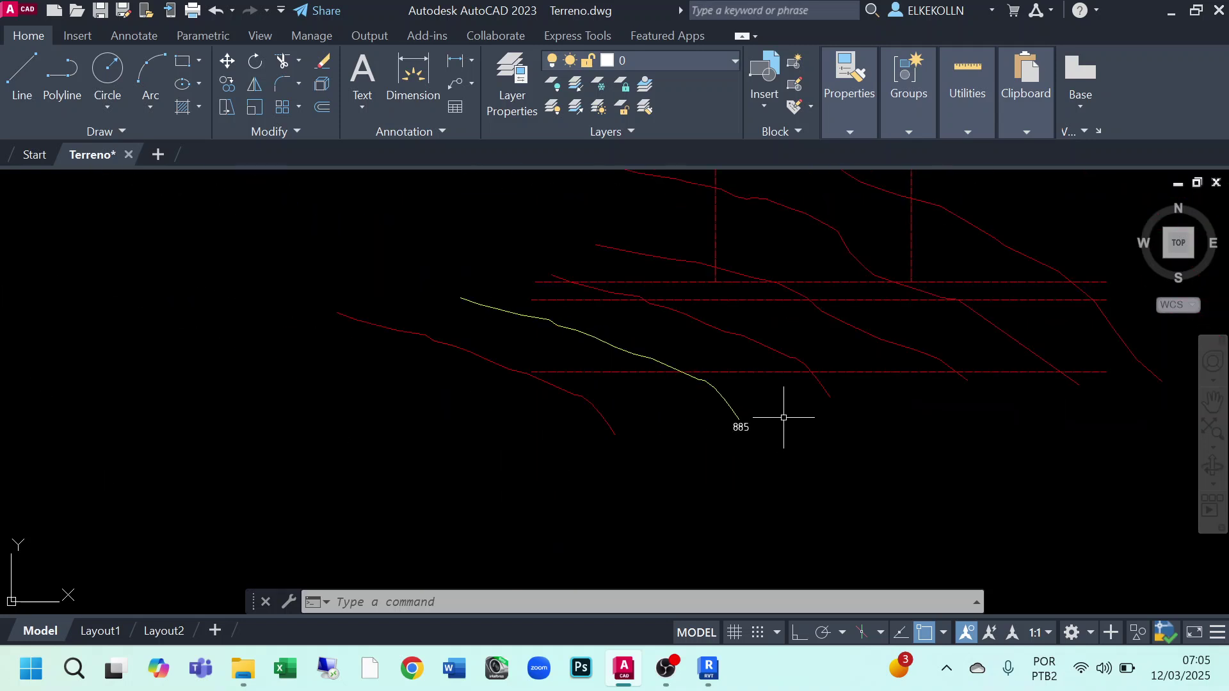
{"action": "mouse_move", "coordinate": [785, 411]}
{"action": "middle_mouse_down"}
{"action": "mouse_move", "coordinate": [576, 466]}
{"action": "mouse_move", "coordinate": [502, 467]}
{"action": "middle_mouse_up"}
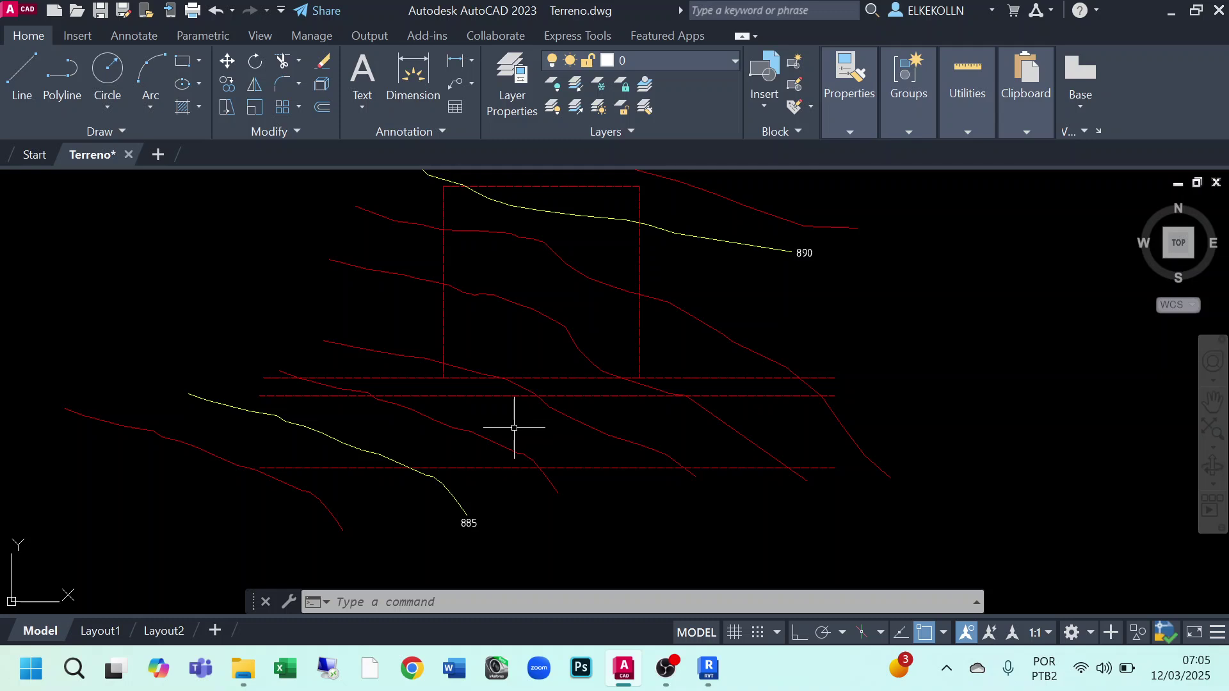
{"action": "mouse_move", "coordinate": [507, 425]}
{"action": "middle_mouse_down"}
{"action": "mouse_move", "coordinate": [493, 459]}
{"action": "mouse_move", "coordinate": [507, 458]}
{"action": "middle_mouse_up"}
{"action": "scroll", "coordinate": [599, 343], "scroll_direction": "down", "scroll_amount": 2}
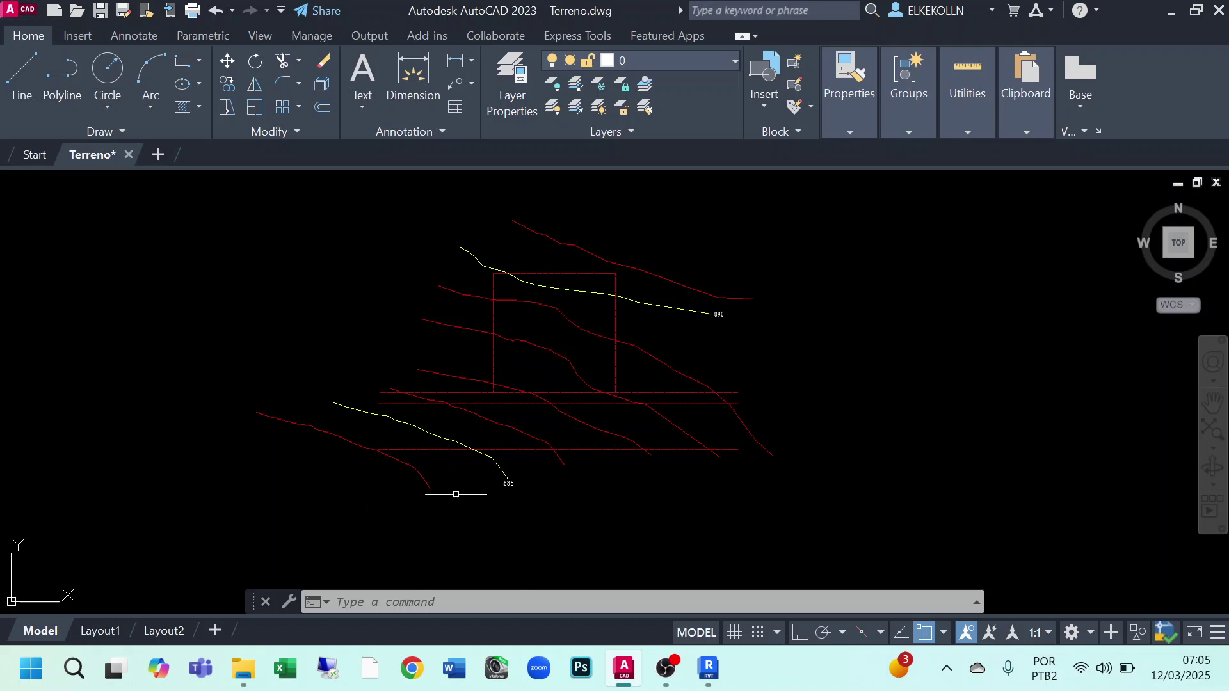
{"action": "scroll", "coordinate": [574, 370], "scroll_direction": "up", "scroll_amount": 2}
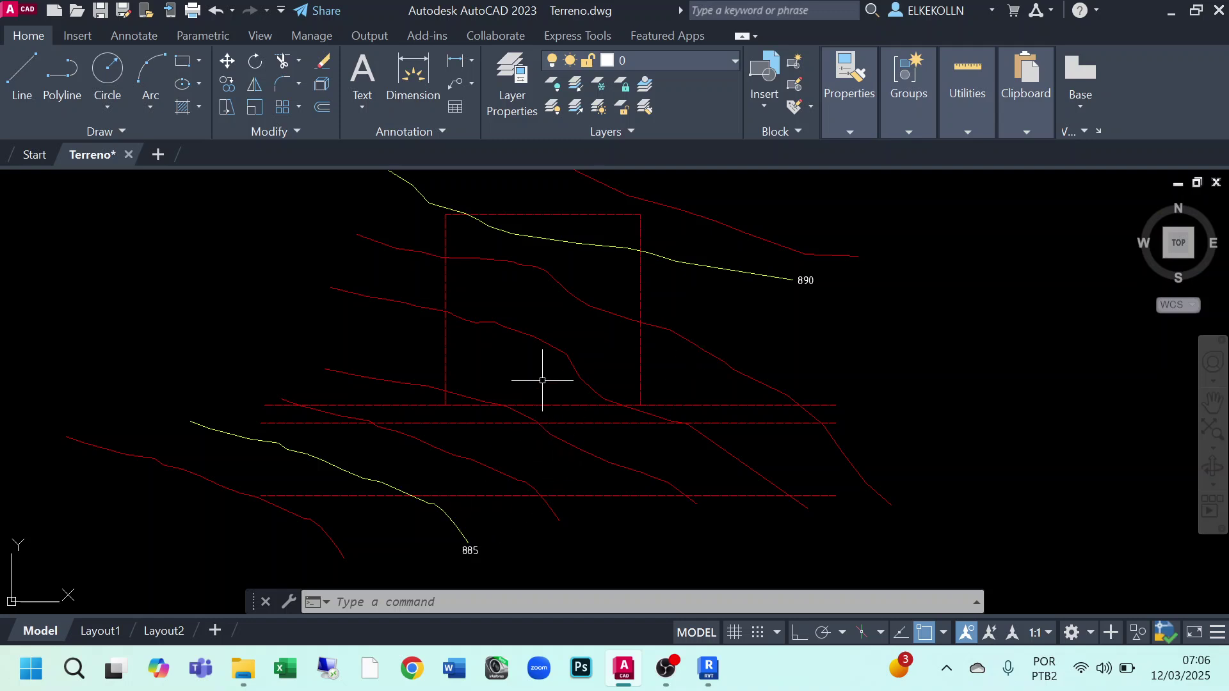
{"action": "scroll", "coordinate": [542, 380], "scroll_direction": "down", "scroll_amount": 2}
{"action": "scroll", "coordinate": [533, 378], "scroll_direction": "up", "scroll_amount": 1}
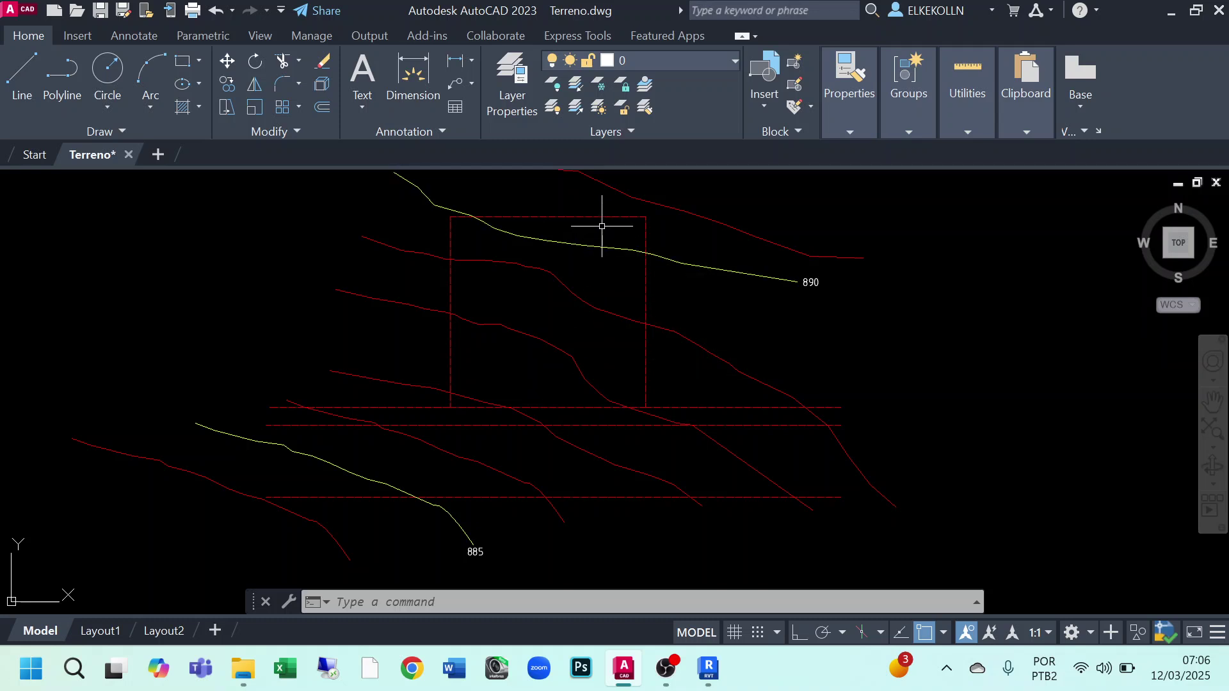
Check the layer of each contour line one by one, from the uppermost to the lowest, clearing each selection
{"action": "left_click", "coordinate": [707, 217]}
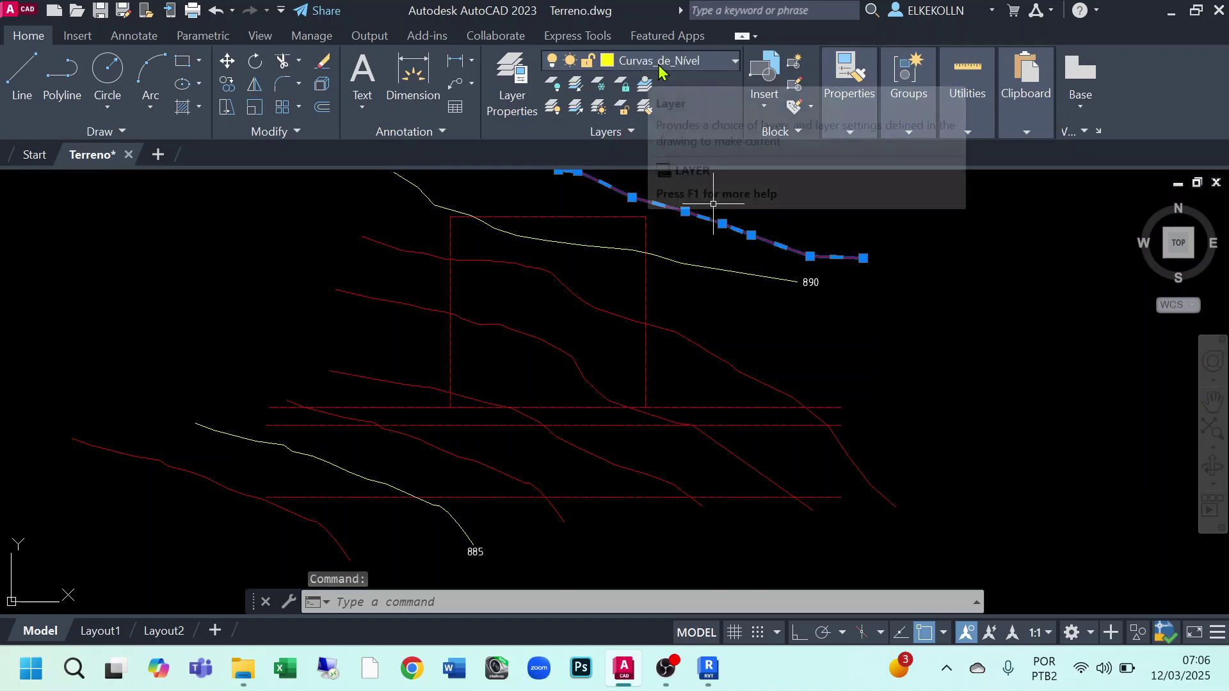
{"action": "key", "text": "Escape"}
{"action": "left_click", "coordinate": [691, 263]}
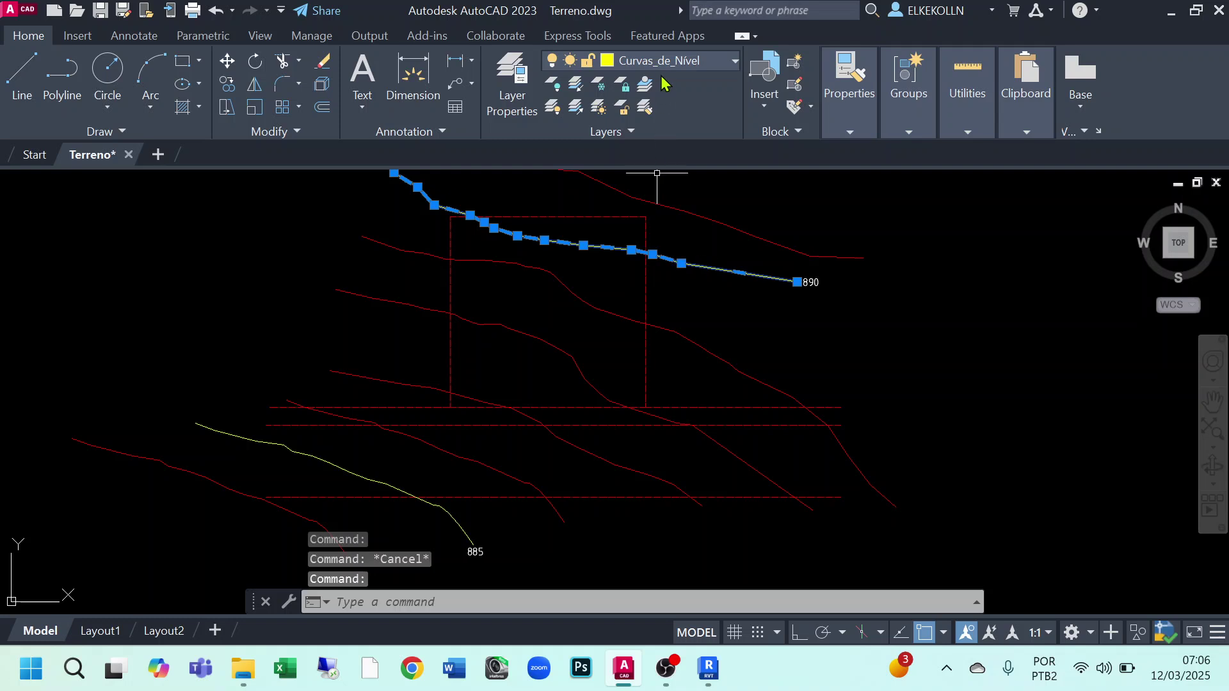
{"action": "key", "text": "Escape"}
{"action": "left_click", "coordinate": [706, 345]}
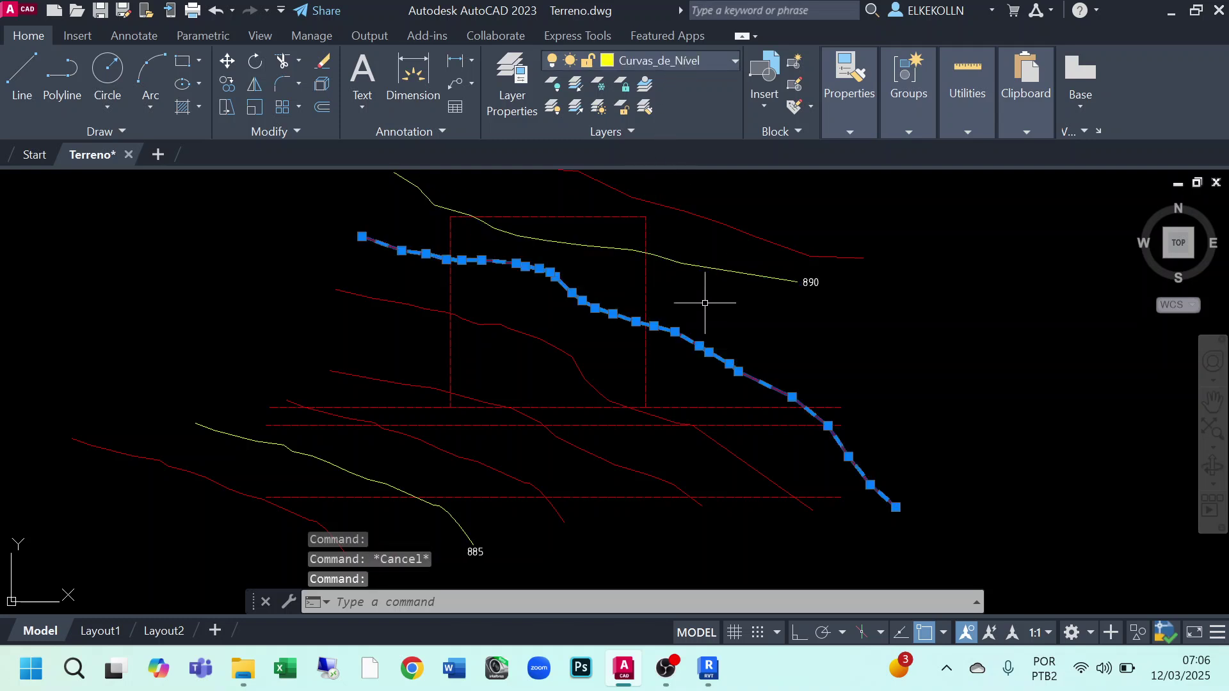
{"action": "key", "text": "Escape"}
{"action": "left_click", "coordinate": [591, 387]}
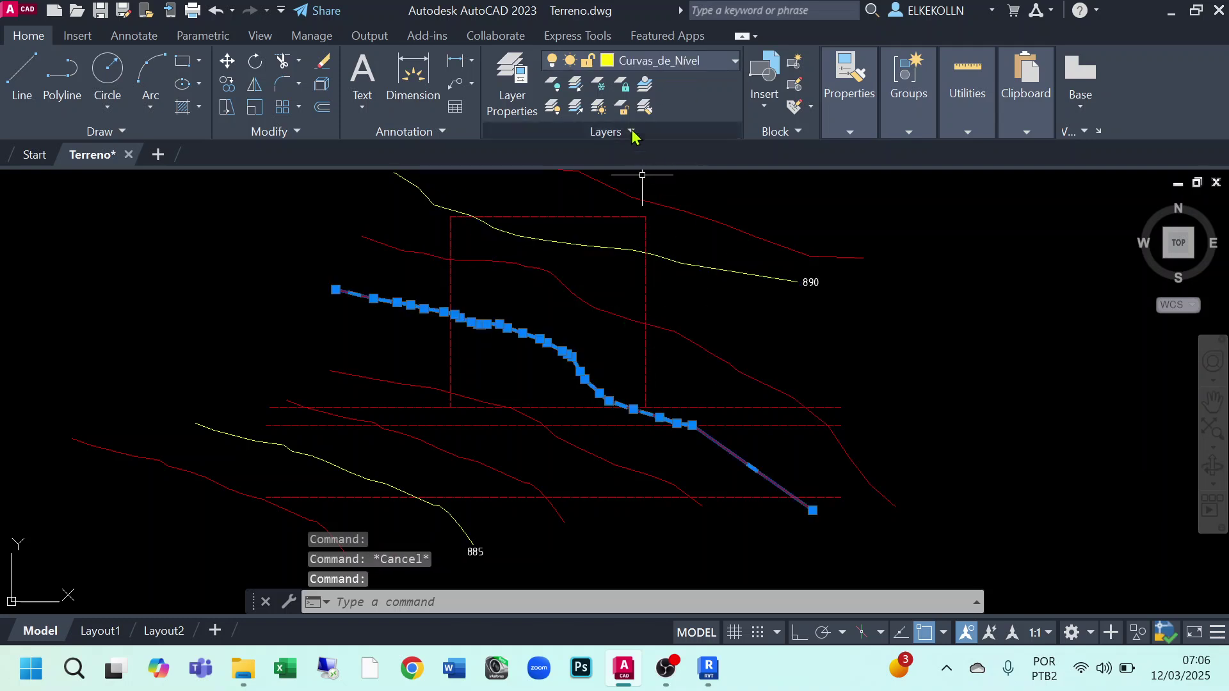
{"action": "key", "text": "Escape"}
{"action": "left_click", "coordinate": [596, 461]}
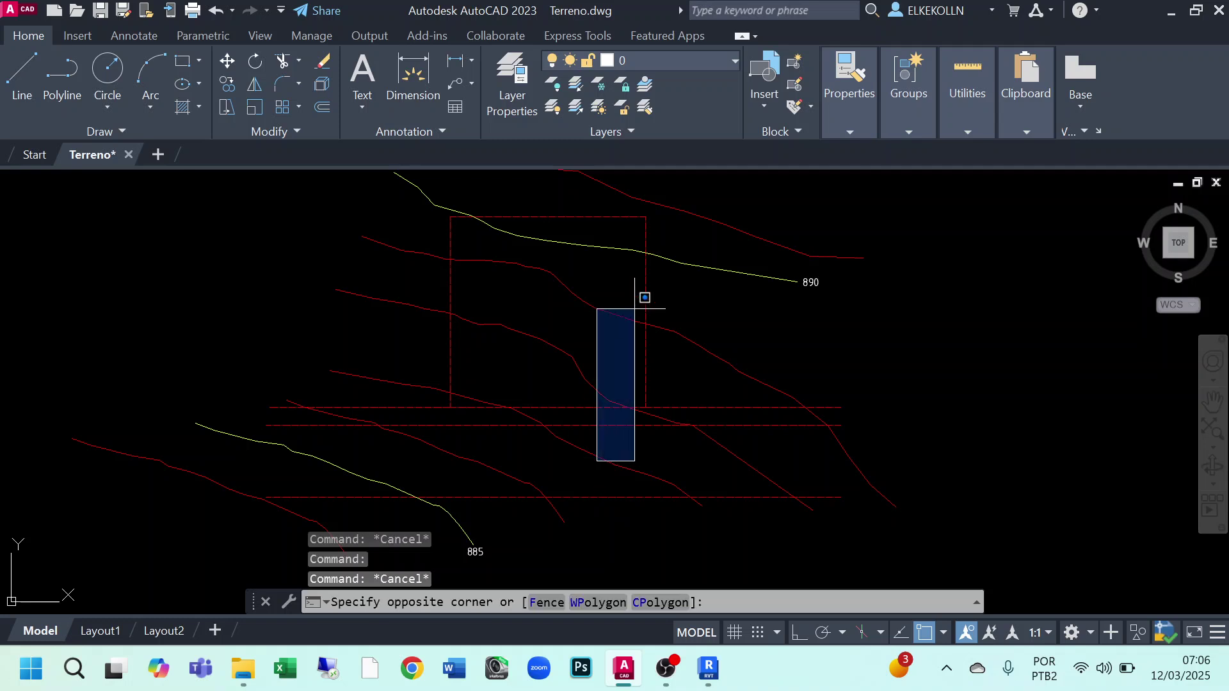
{"action": "left_click", "coordinate": [572, 417]}
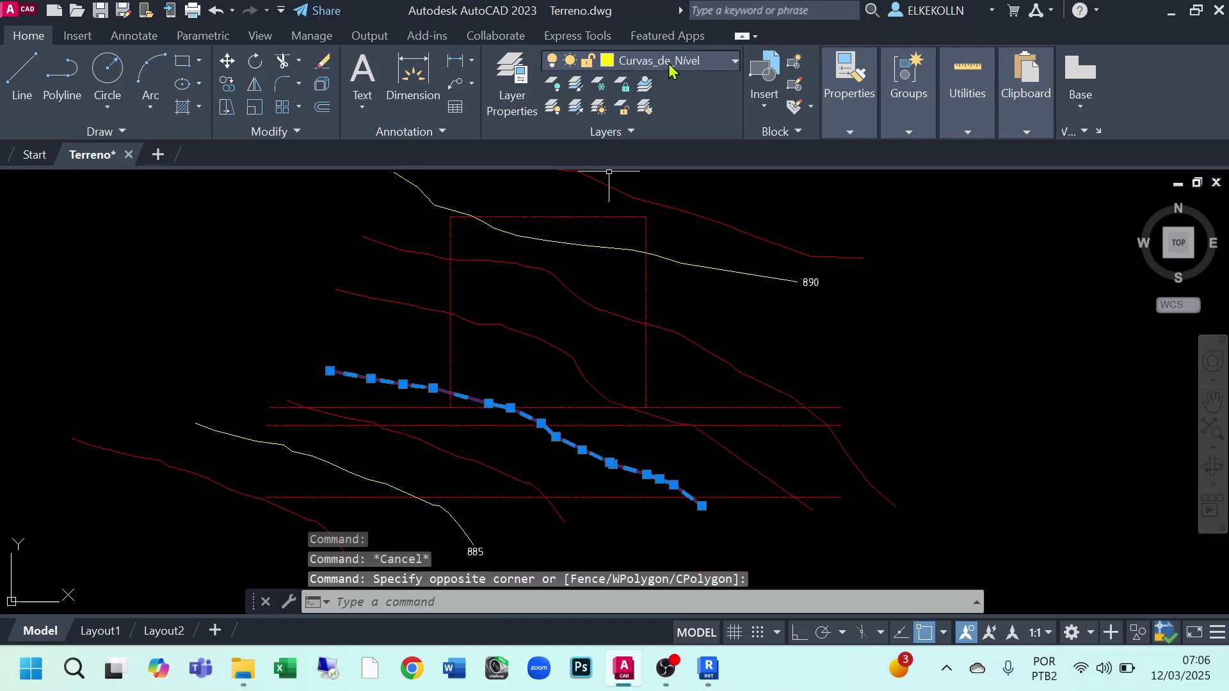
{"action": "key", "text": "Escape"}
{"action": "left_click", "coordinate": [523, 479]}
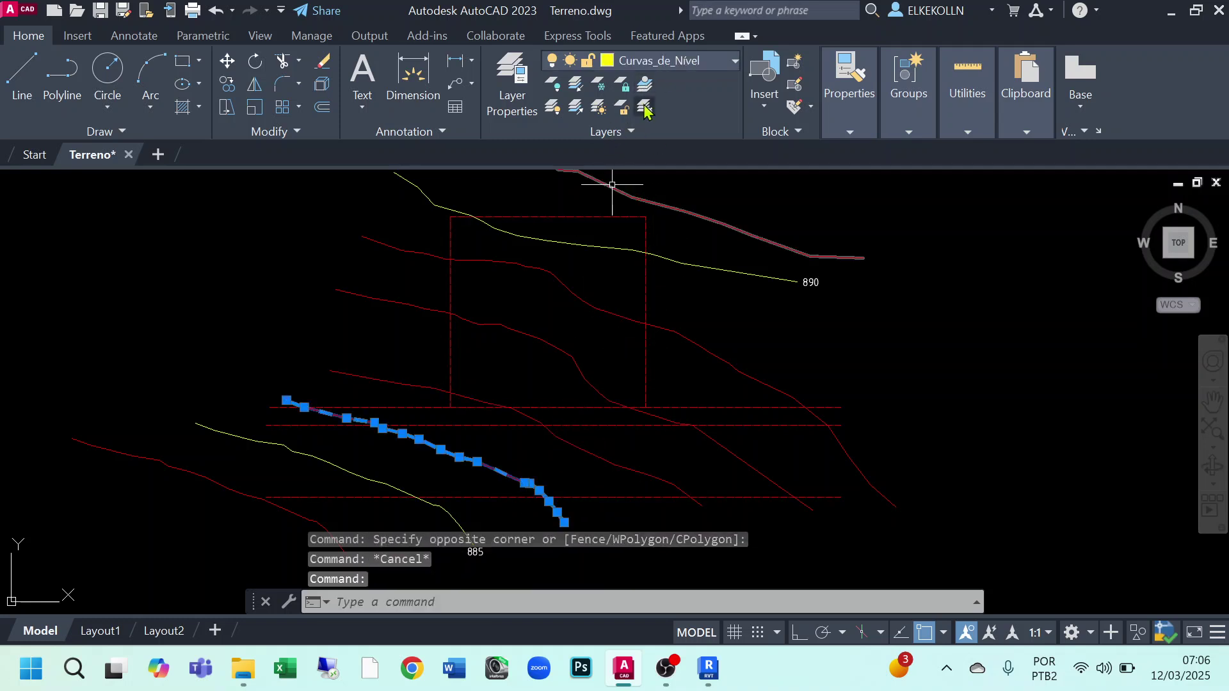
{"action": "key", "text": "Escape"}
{"action": "left_click", "coordinate": [377, 480]}
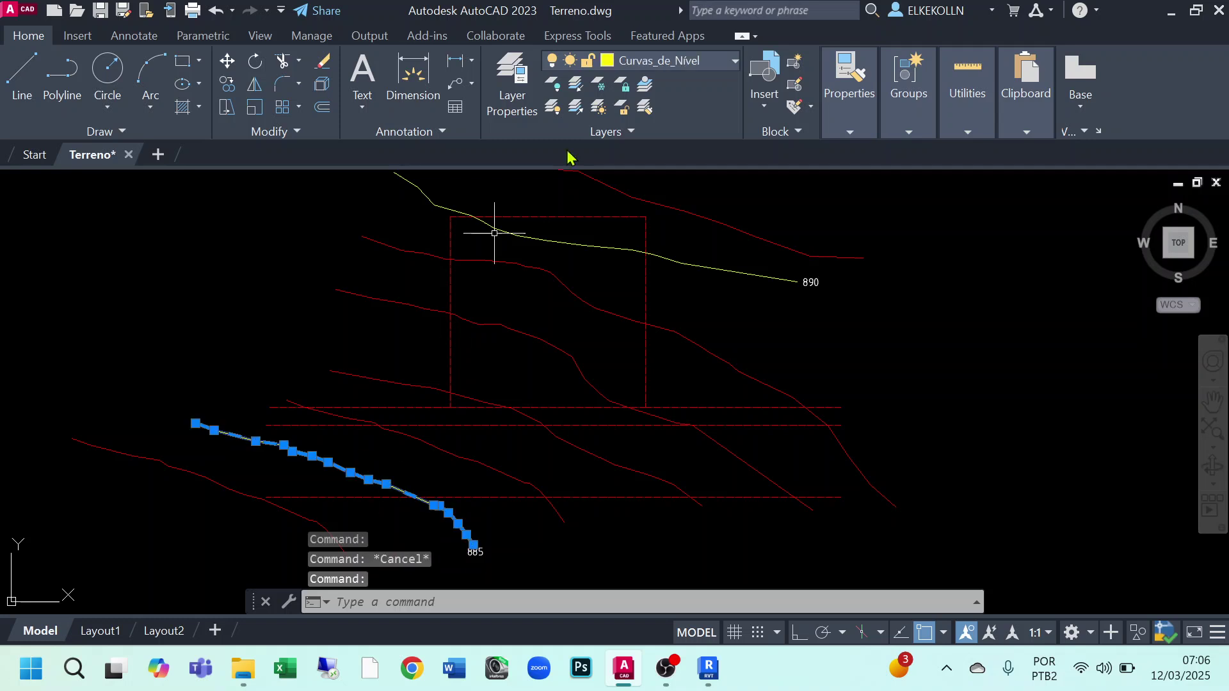
{"action": "key", "text": "Escape"}
{"action": "left_click", "coordinate": [309, 517]}
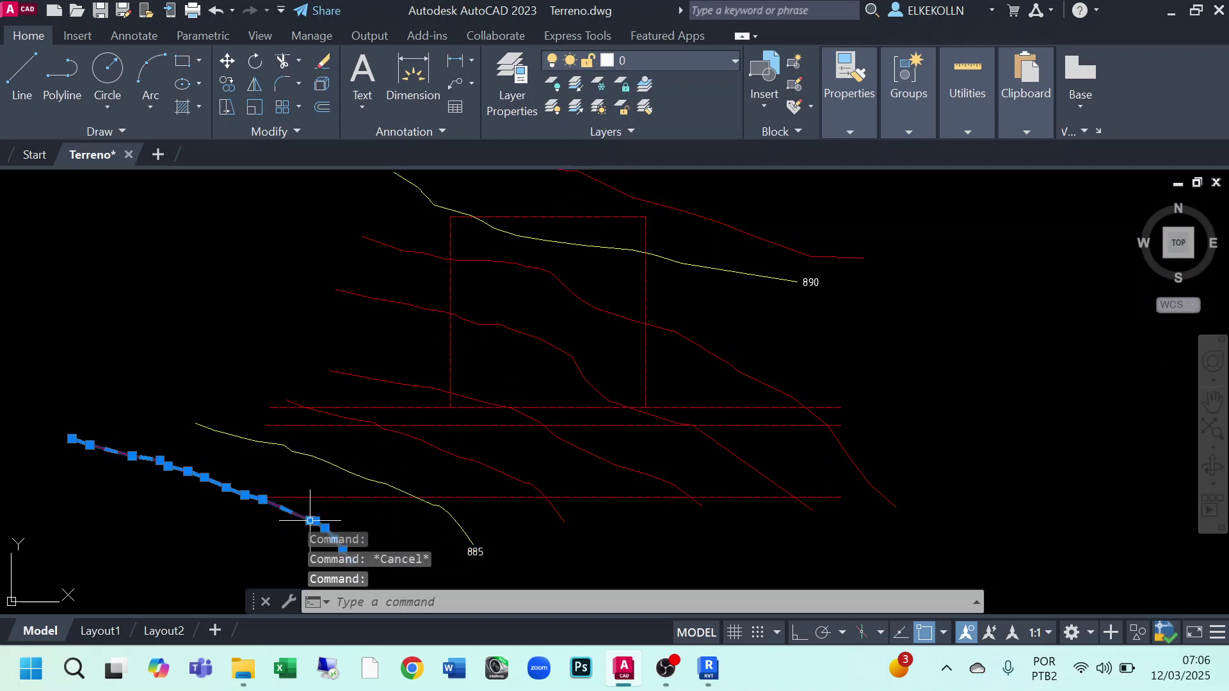
{"action": "key", "text": "Escape"}
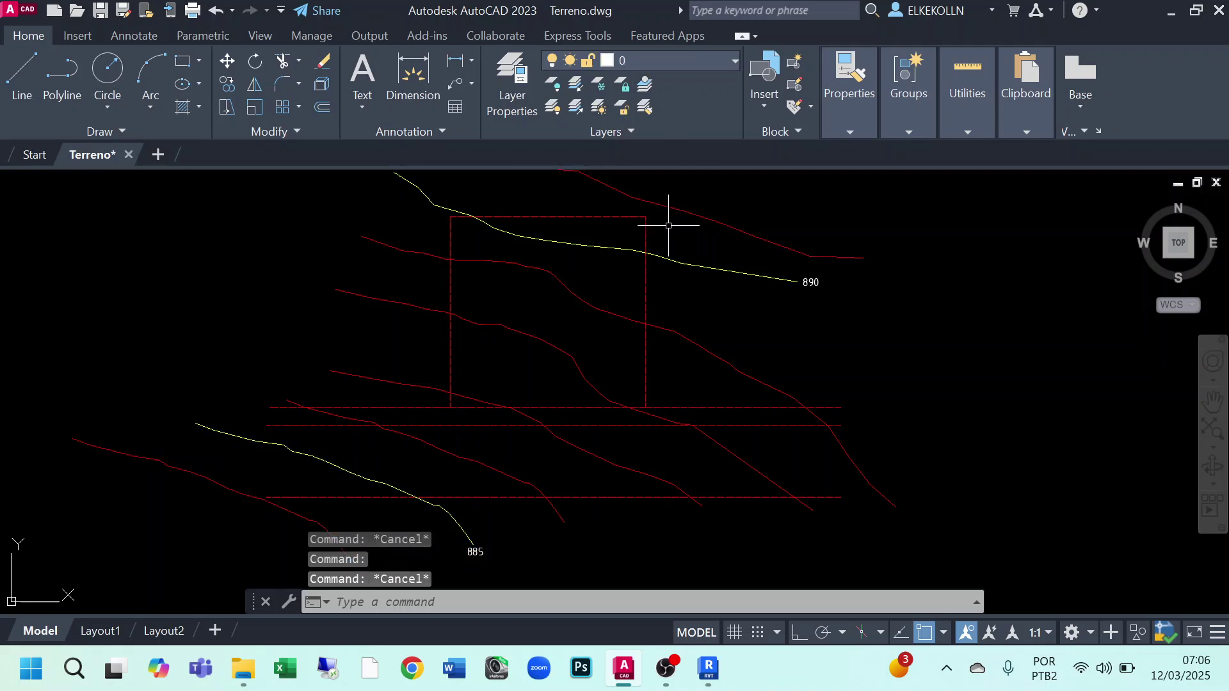
Check the layer of the rectangular lot boundary and of the horizontal dashed lines below it, clearing the selections
{"action": "left_click", "coordinate": [592, 216]}
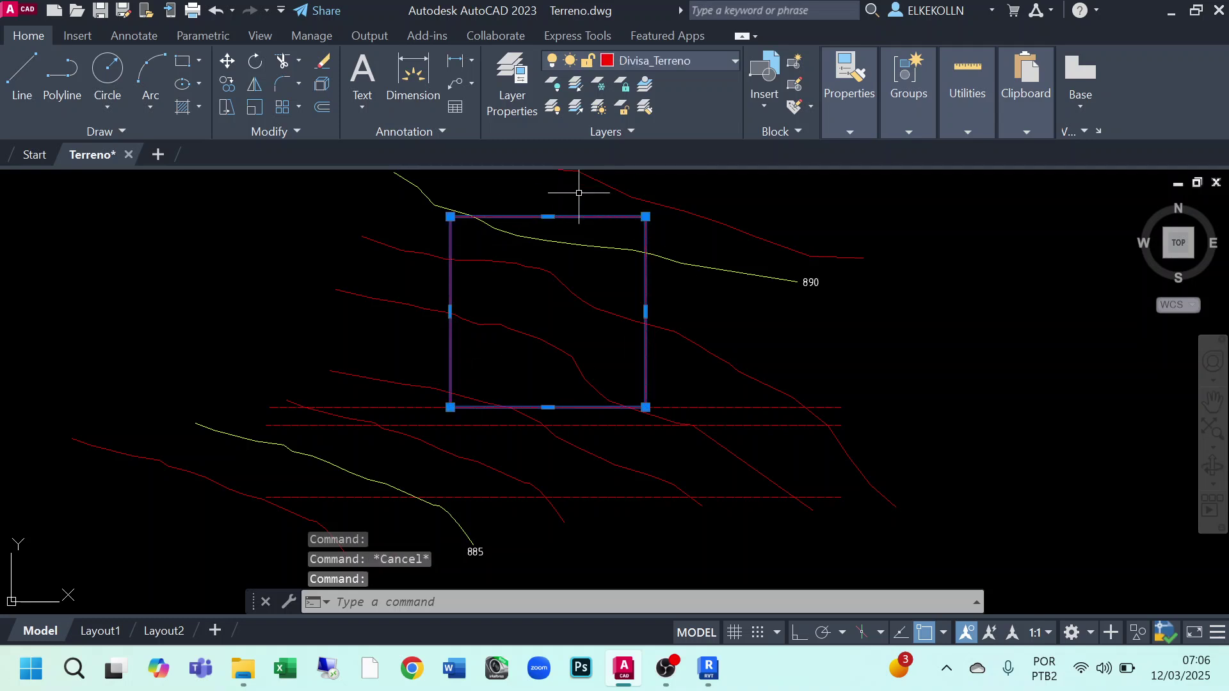
{"action": "key", "text": "Escape"}
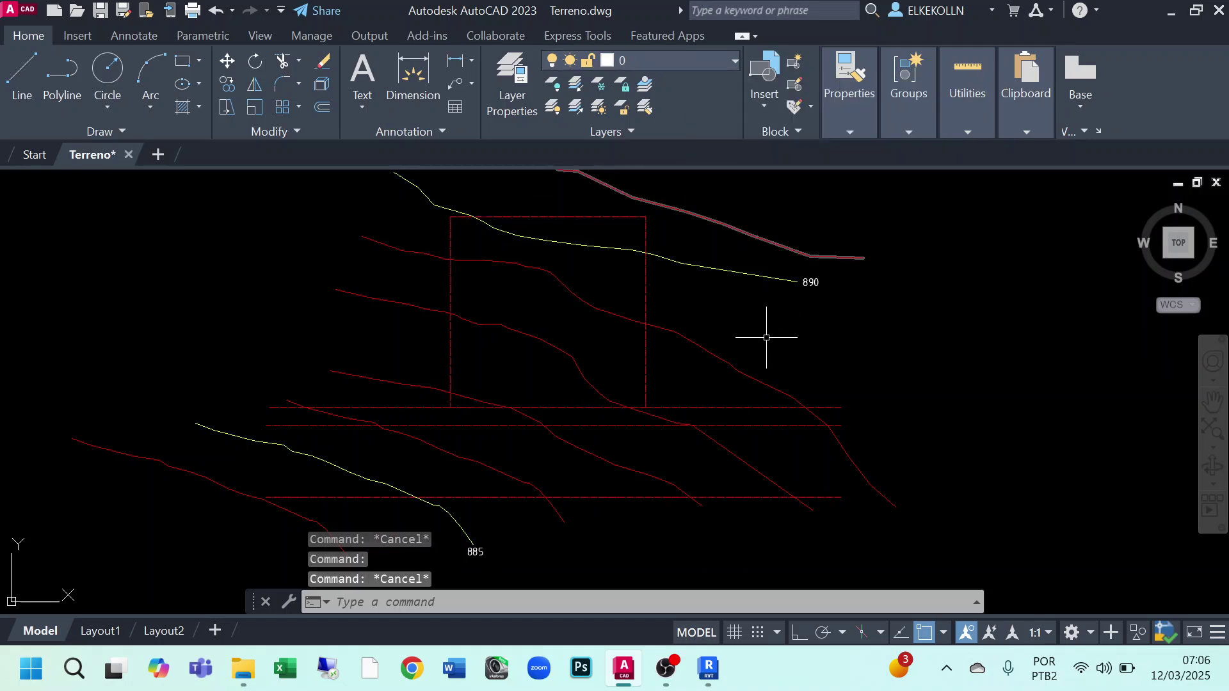
{"action": "left_click", "coordinate": [758, 405]}
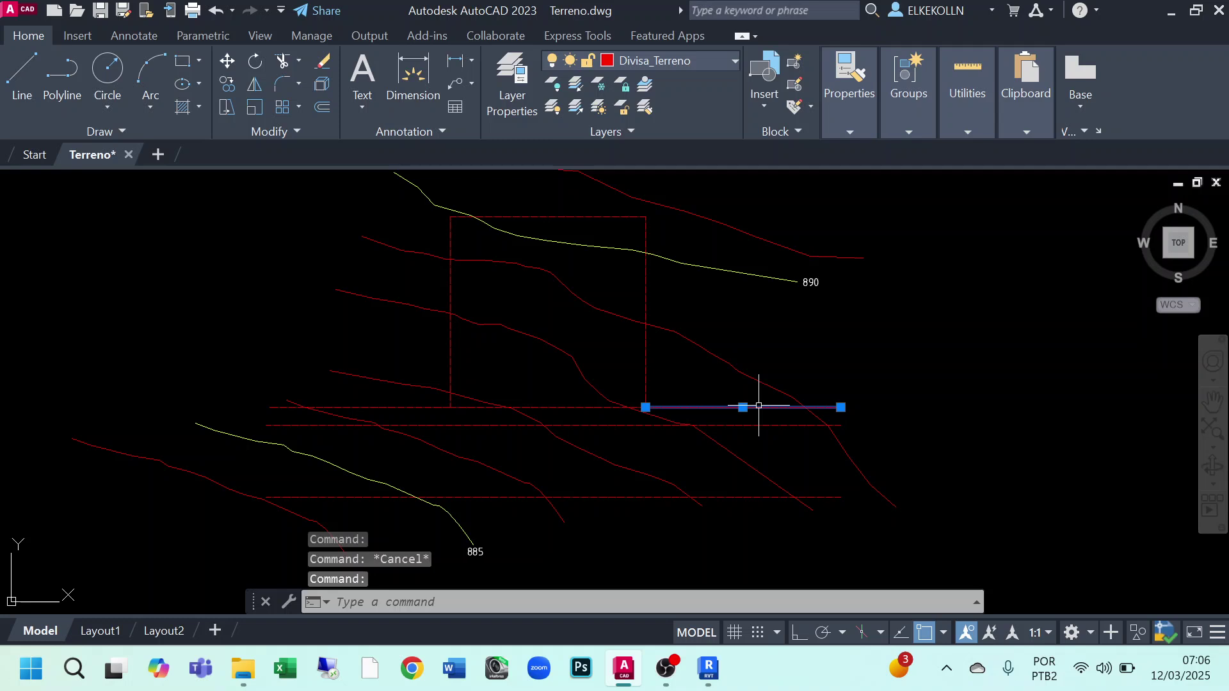
{"action": "left_click", "coordinate": [755, 425]}
{"action": "left_click", "coordinate": [726, 497]}
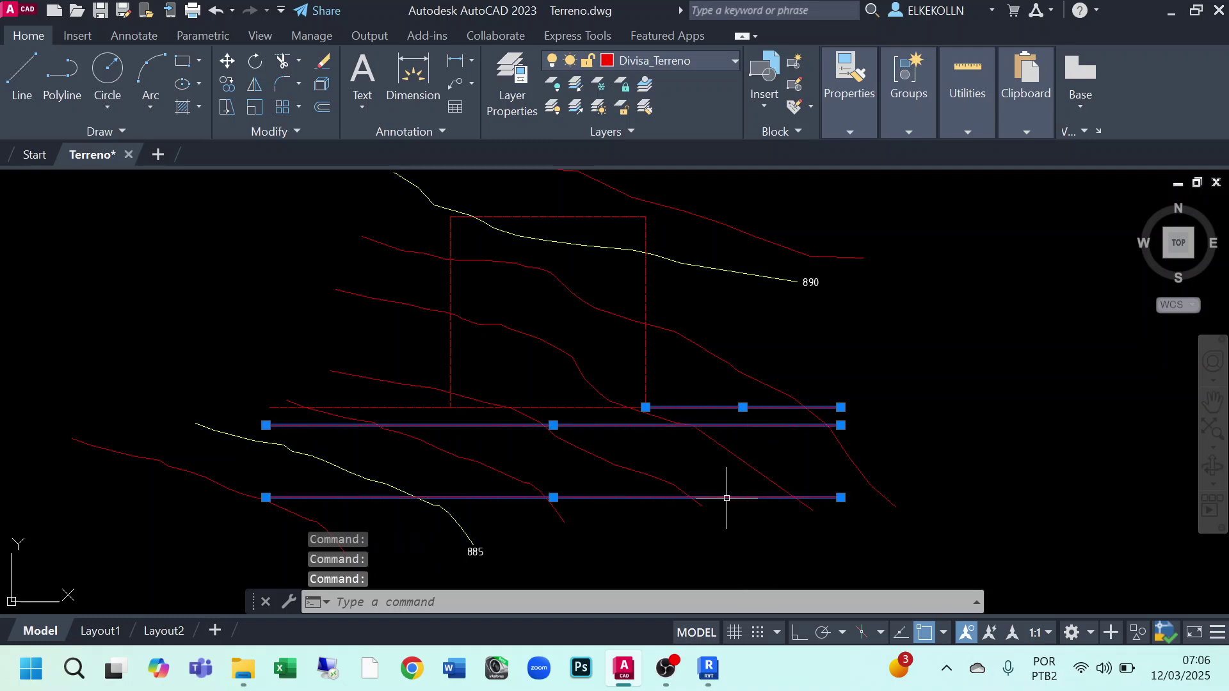
{"action": "key", "text": "Escape"}
{"action": "key", "text": "Escape"}
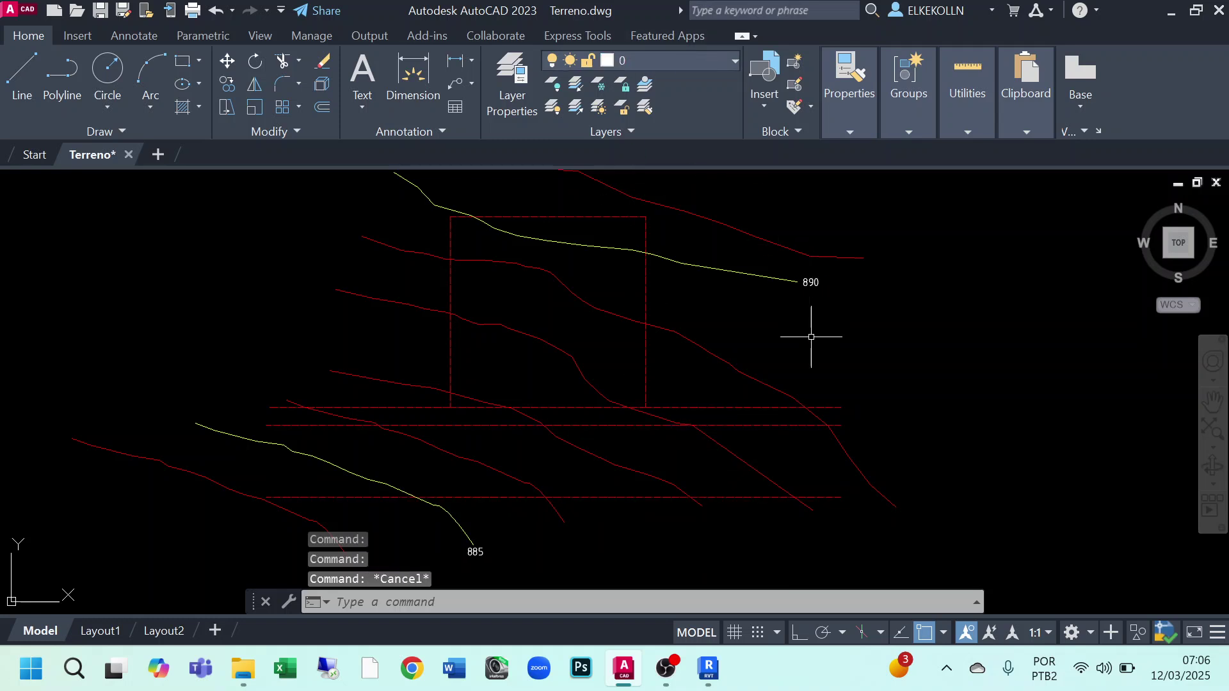
Check the layer of the 890 and 885 elevation labels, then clear the selection
{"action": "scroll", "coordinate": [809, 282], "scroll_direction": "up", "scroll_amount": 6}
{"action": "left_click", "coordinate": [740, 276]}
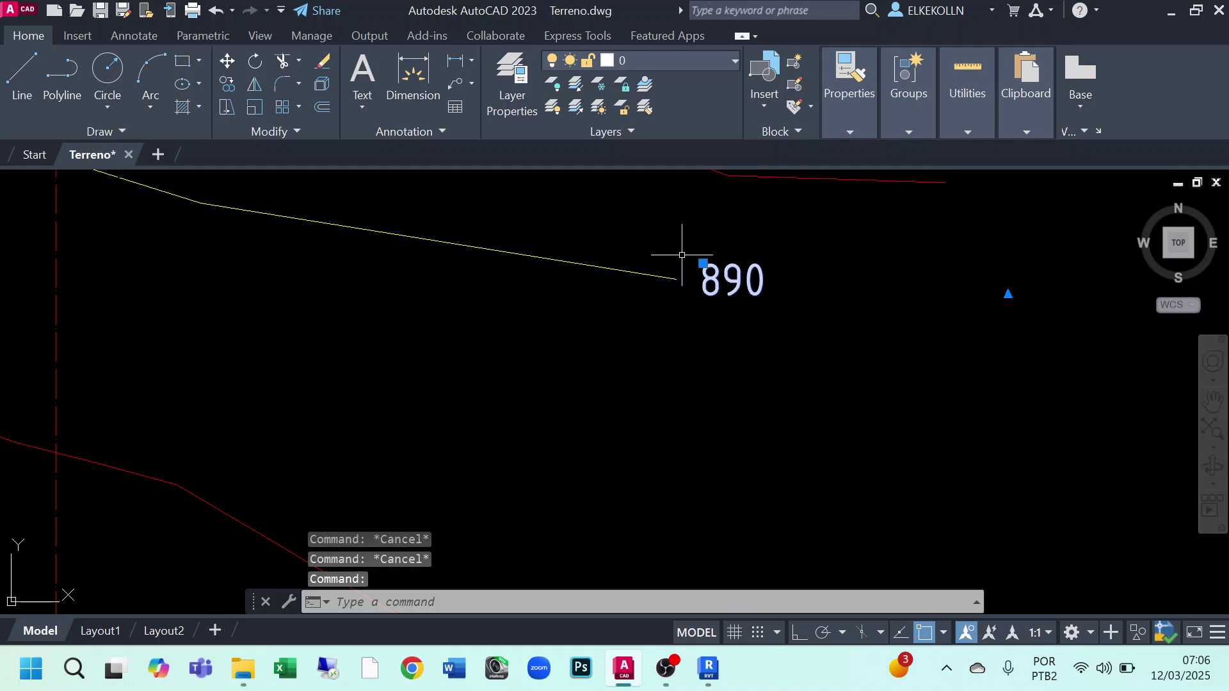
{"action": "scroll", "coordinate": [691, 378], "scroll_direction": "down", "scroll_amount": 5}
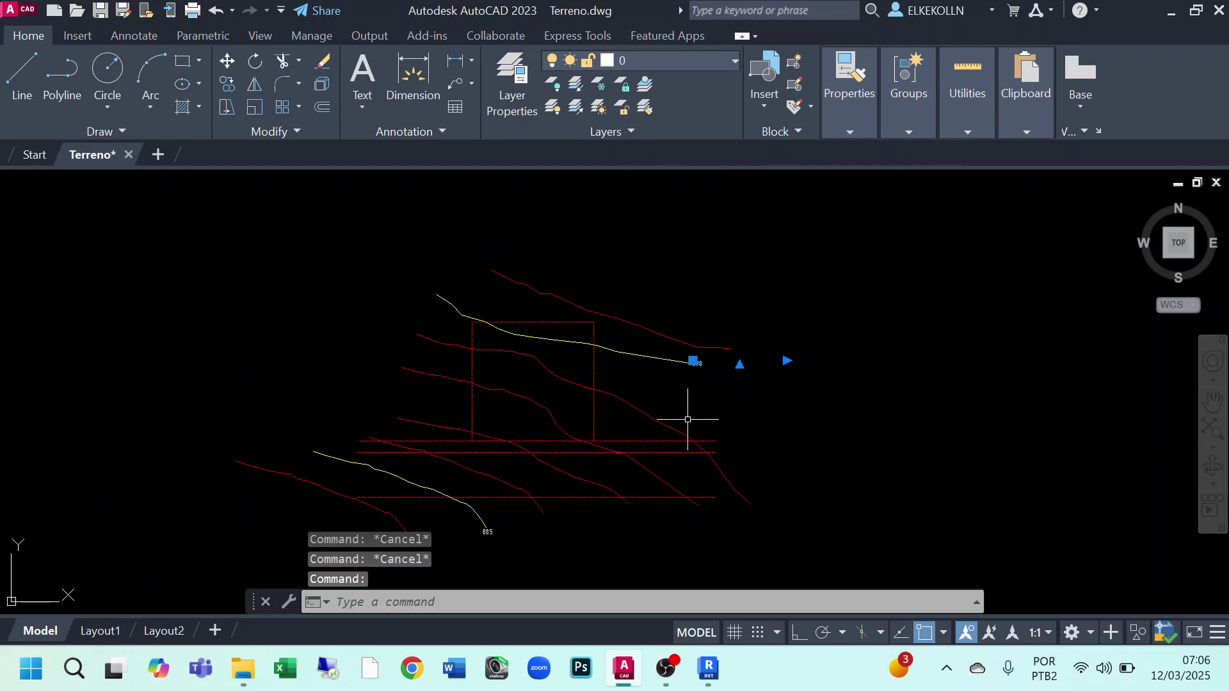
{"action": "middle_click_drag", "start_coordinate": [538, 436], "coordinate": [703, 302]}
{"action": "scroll", "coordinate": [688, 393], "scroll_direction": "up", "scroll_amount": 4}
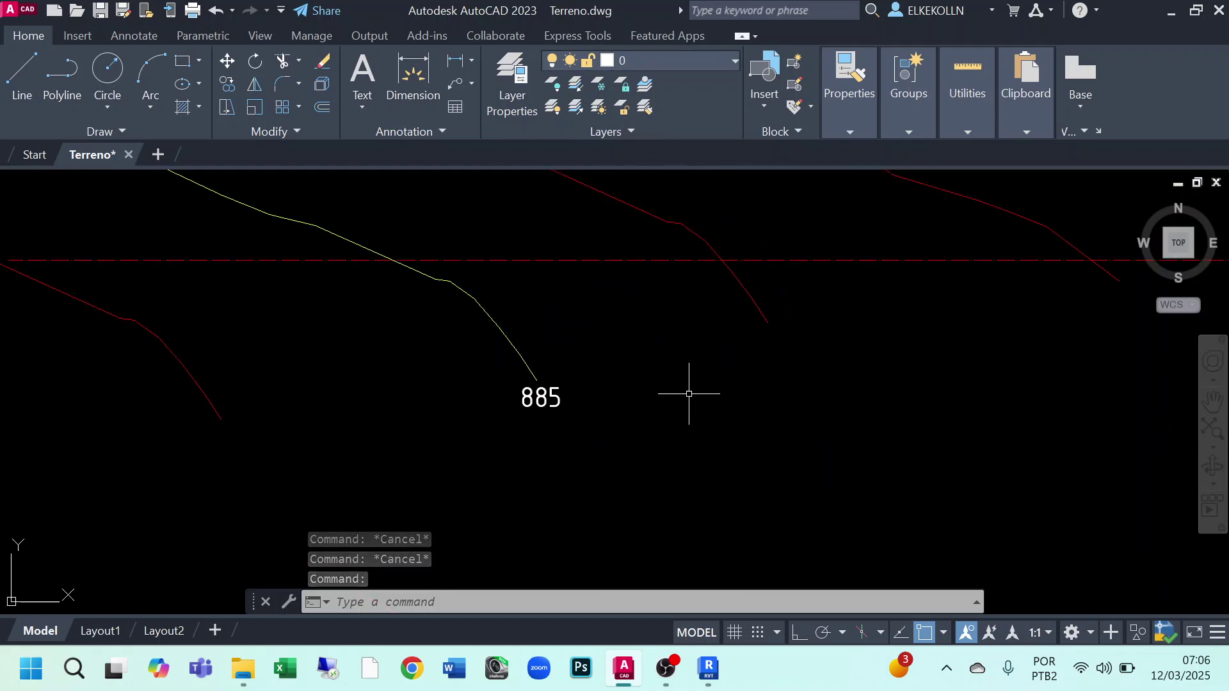
{"action": "left_click", "coordinate": [566, 392]}
{"action": "left_click", "coordinate": [507, 396]}
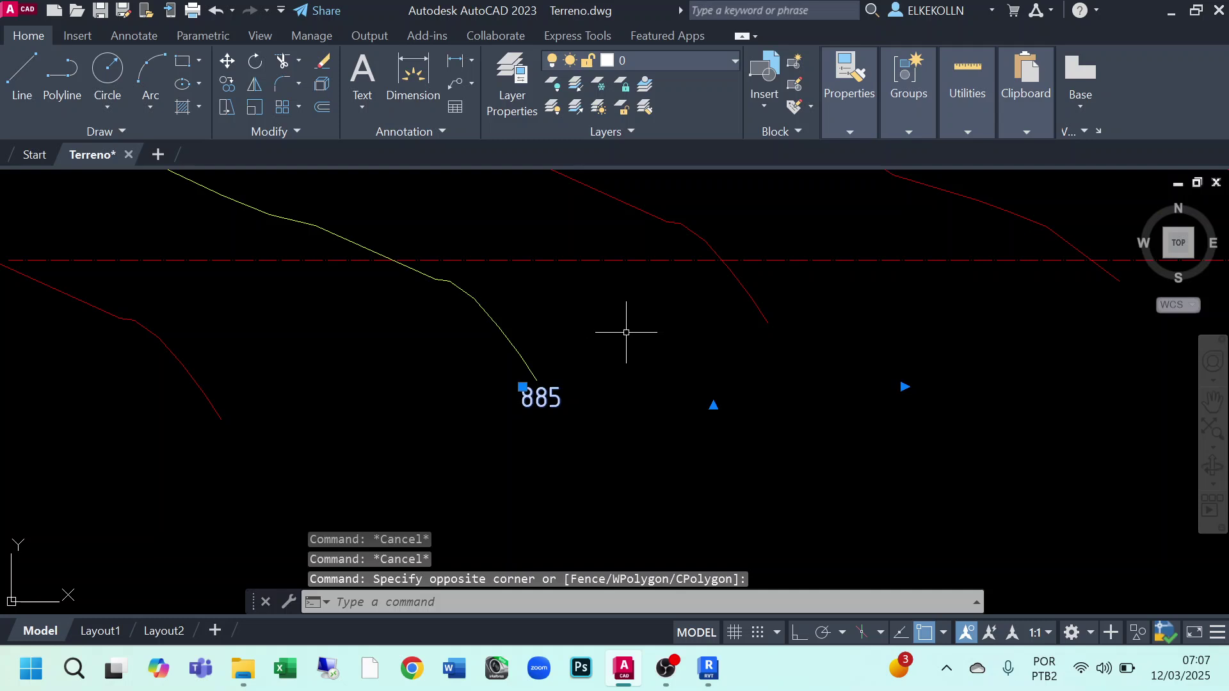
{"action": "middle_click_drag", "start_coordinate": [628, 334], "coordinate": [534, 416]}
{"action": "key", "text": "Escape"}
{"action": "key", "text": "Escape"}
{"action": "scroll", "coordinate": [648, 283], "scroll_direction": "down", "scroll_amount": 4}
{"action": "middle_click_drag", "start_coordinate": [648, 282], "coordinate": [603, 386]}
{"action": "middle_click_drag", "start_coordinate": [631, 307], "coordinate": [622, 350]}
{"action": "scroll", "coordinate": [621, 349], "scroll_direction": "down", "scroll_amount": 2}
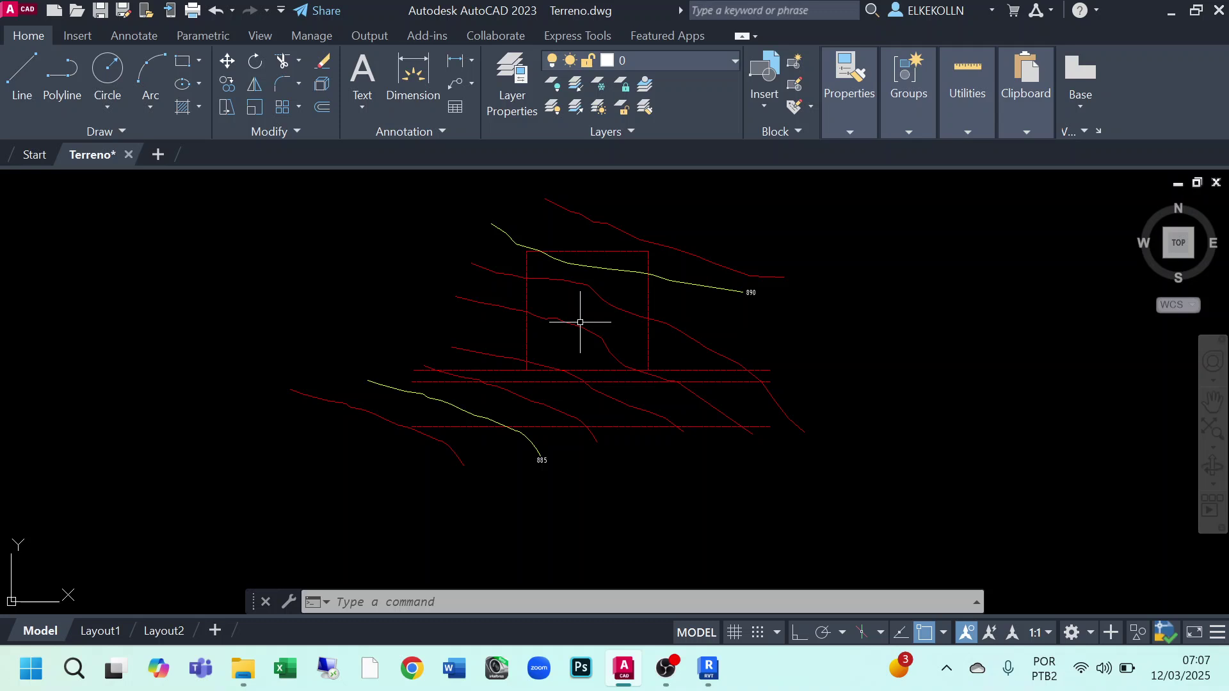
{"action": "middle_click_drag", "start_coordinate": [579, 329], "coordinate": [525, 377]}
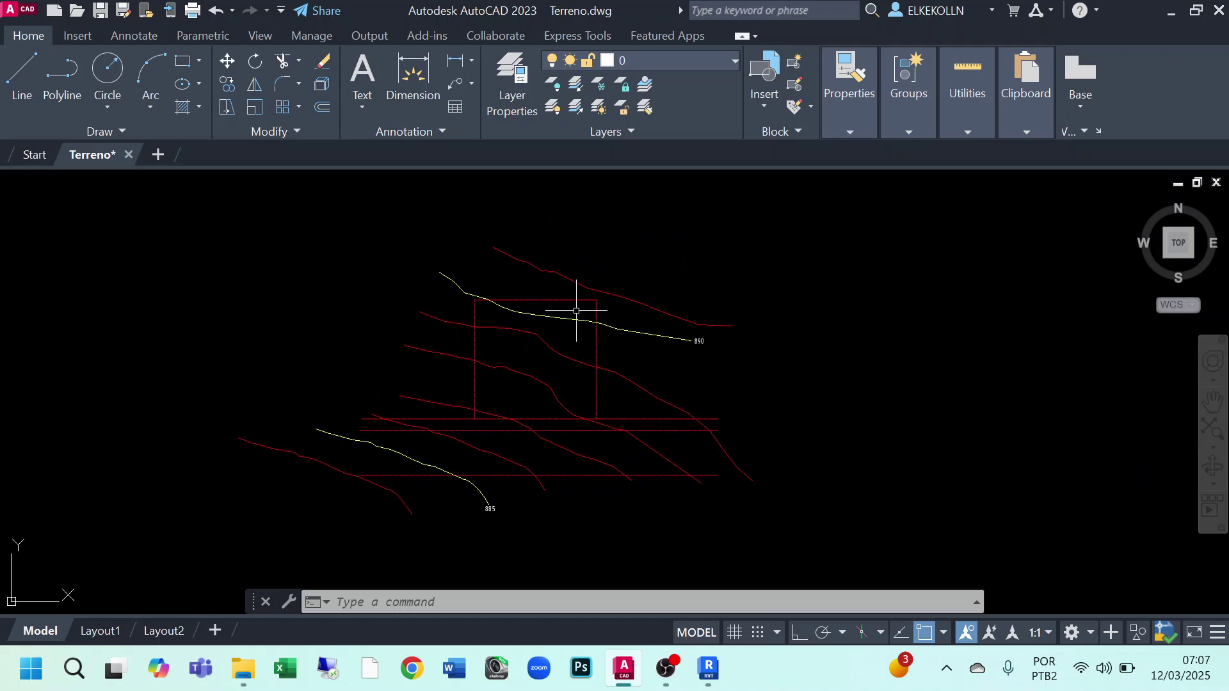
{"action": "scroll", "coordinate": [467, 448], "scroll_direction": "up", "scroll_amount": 2}
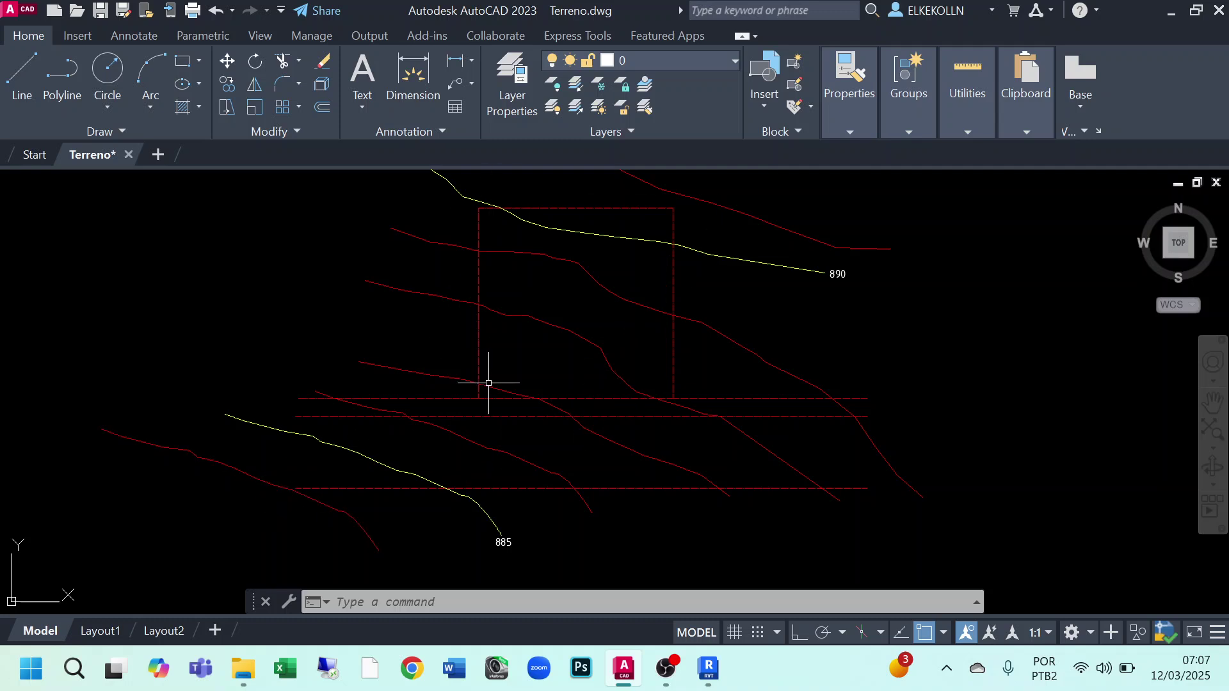
Display the Properties palette beside the site drawing with nothing selected
{"action": "middle_click_drag", "start_coordinate": [652, 306], "coordinate": [613, 320]}
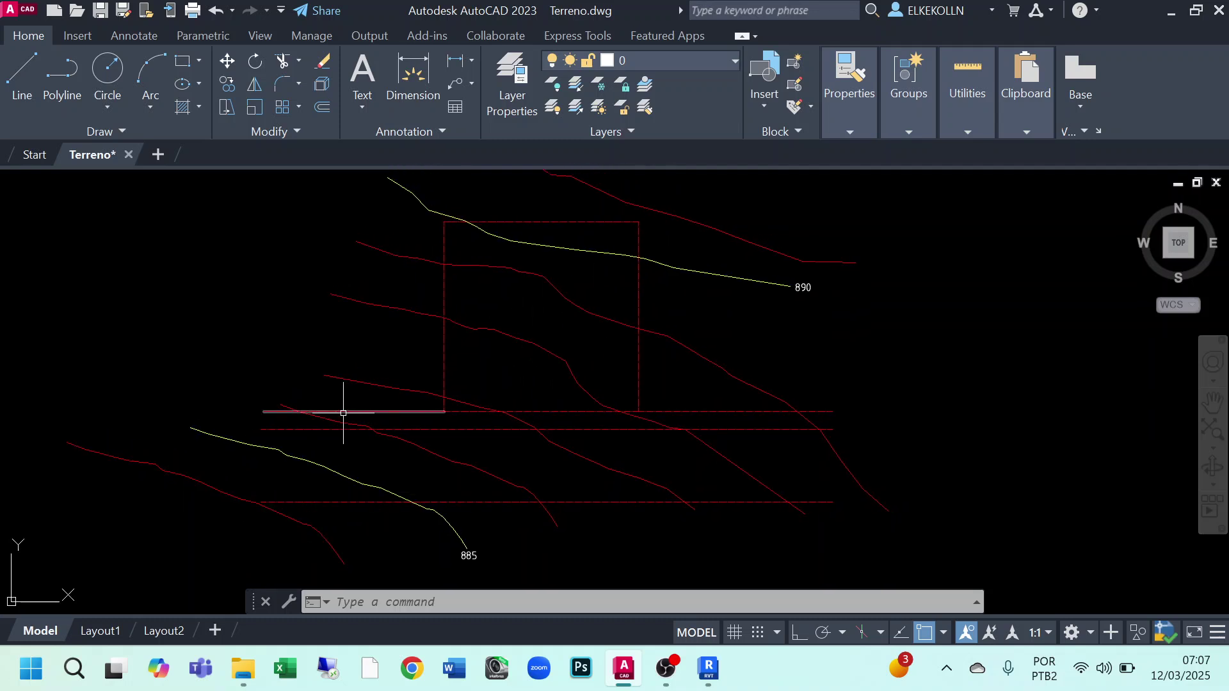
{"action": "middle_click_drag", "start_coordinate": [343, 413], "coordinate": [398, 398]}
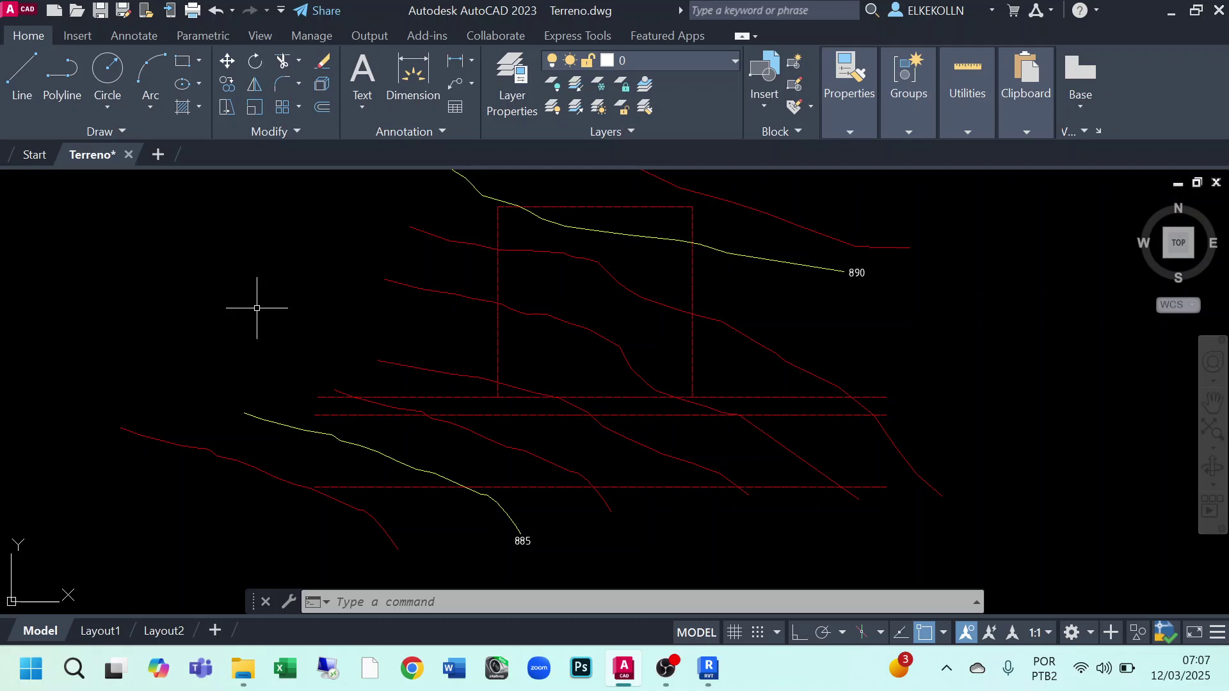
{"action": "key", "text": "ctrl+1"}
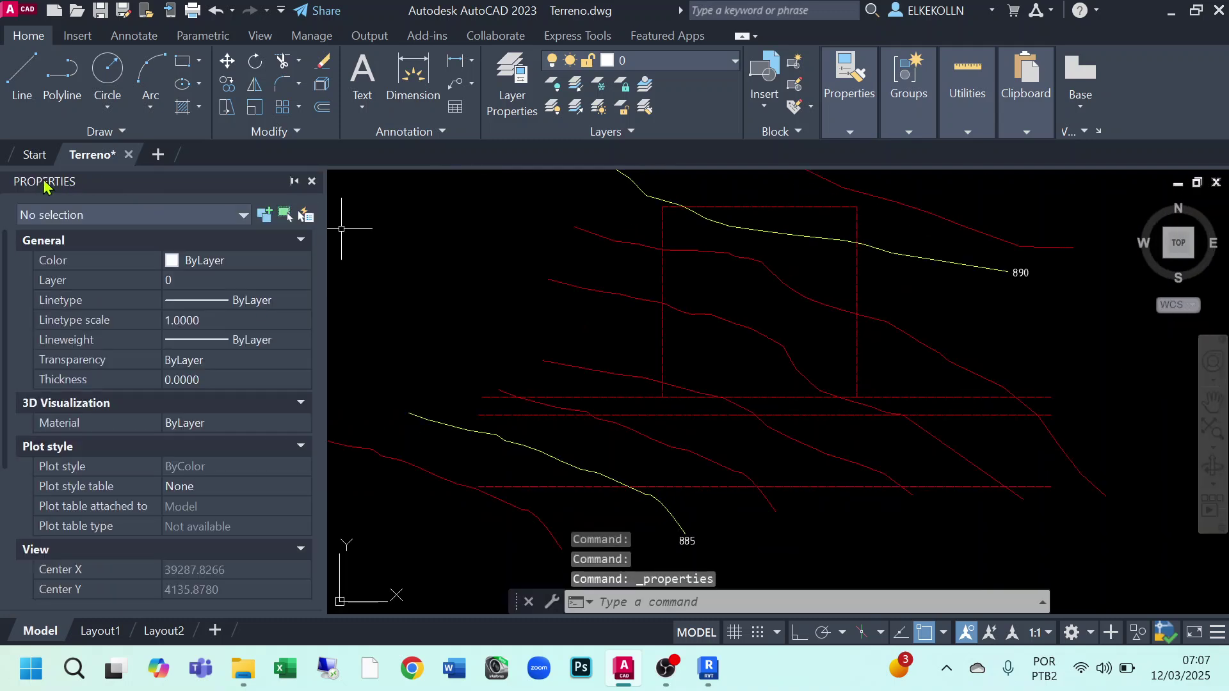
{"action": "left_click", "coordinate": [312, 181]}
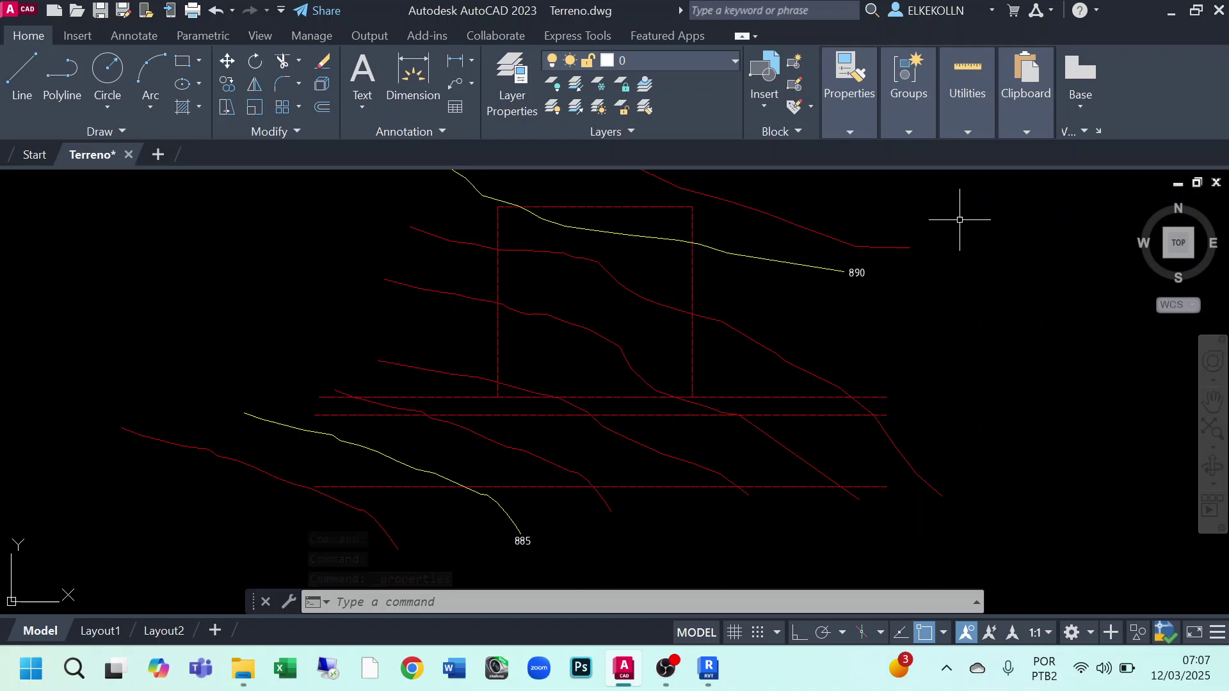
{"action": "left_click", "coordinate": [851, 134]}
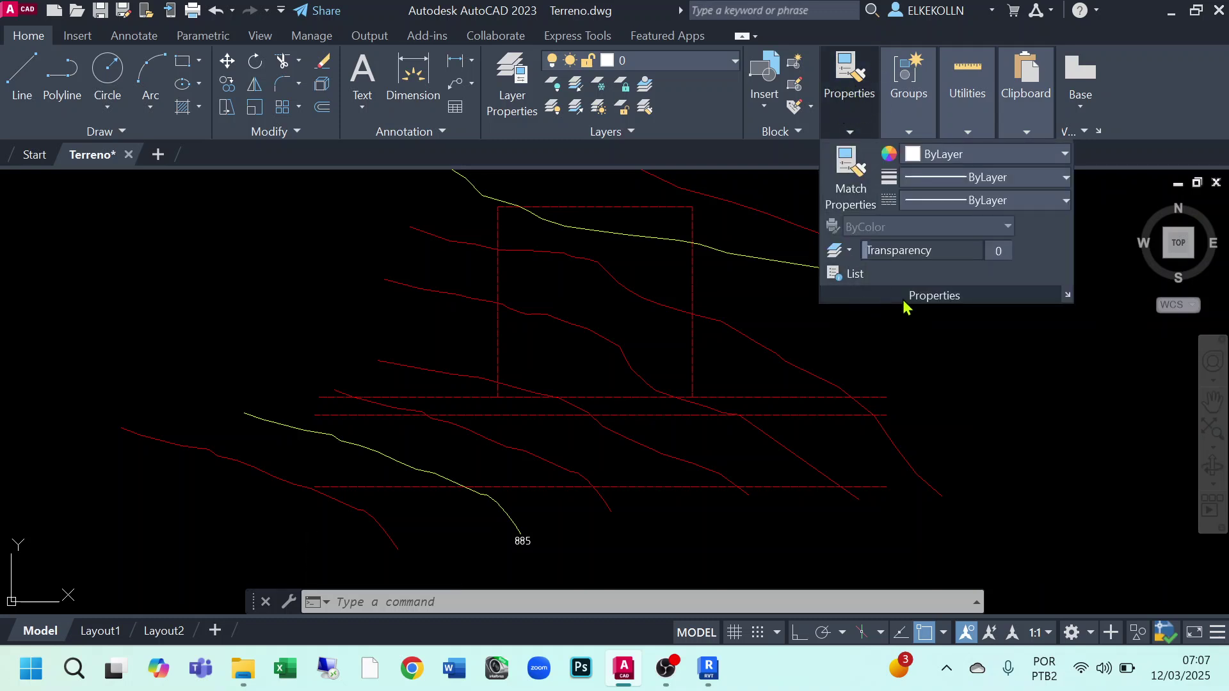
{"action": "left_click", "coordinate": [1068, 295]}
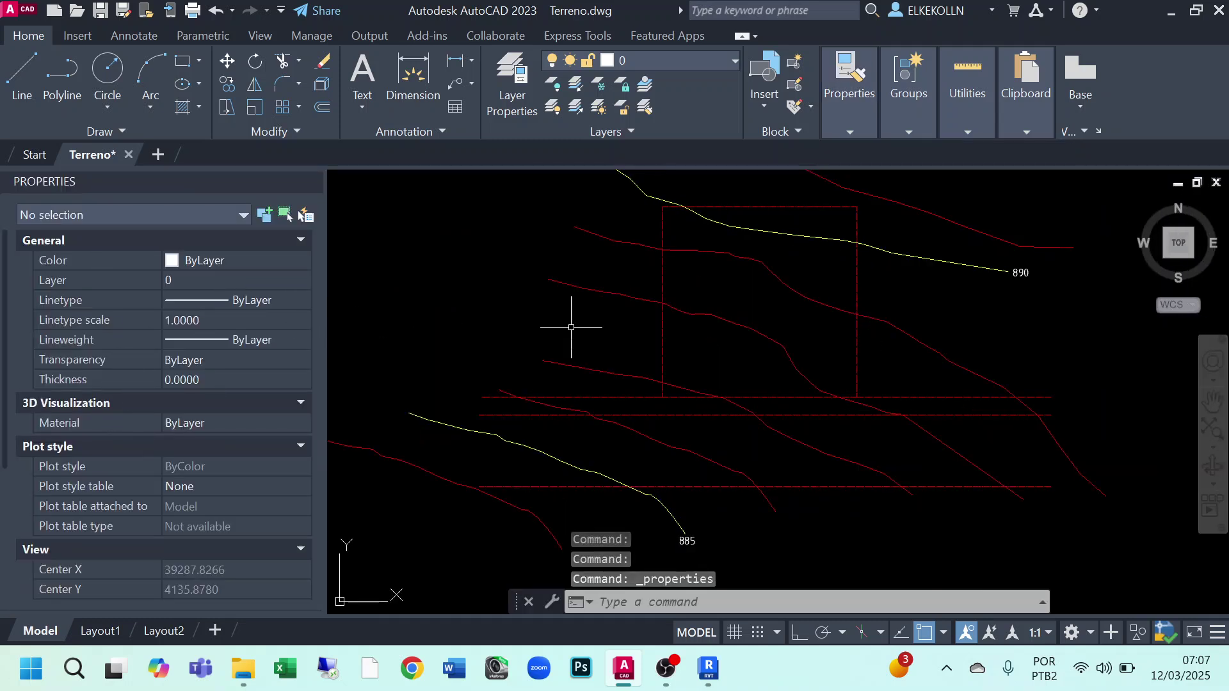
Check the properties of the lowest red contour line, below the 885 contour, then clear the selection
{"action": "scroll", "coordinate": [199, 416], "scroll_direction": "down", "scroll_amount": 3}
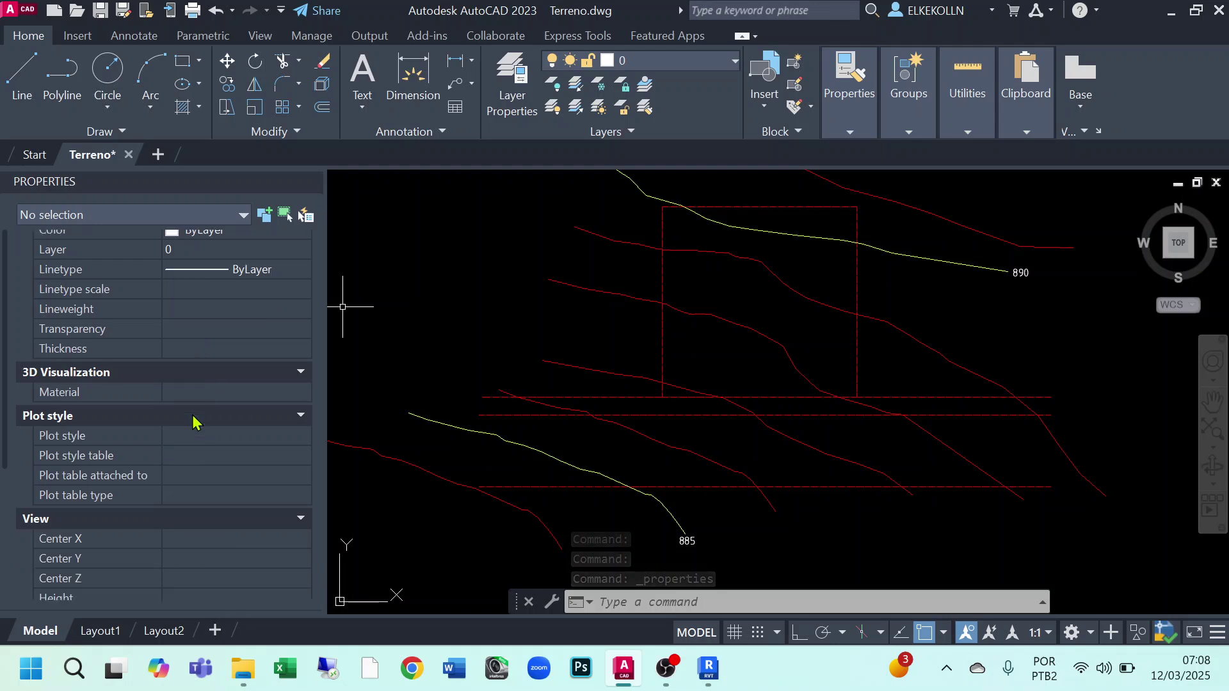
{"action": "scroll", "coordinate": [431, 496], "scroll_direction": "up", "scroll_amount": 2}
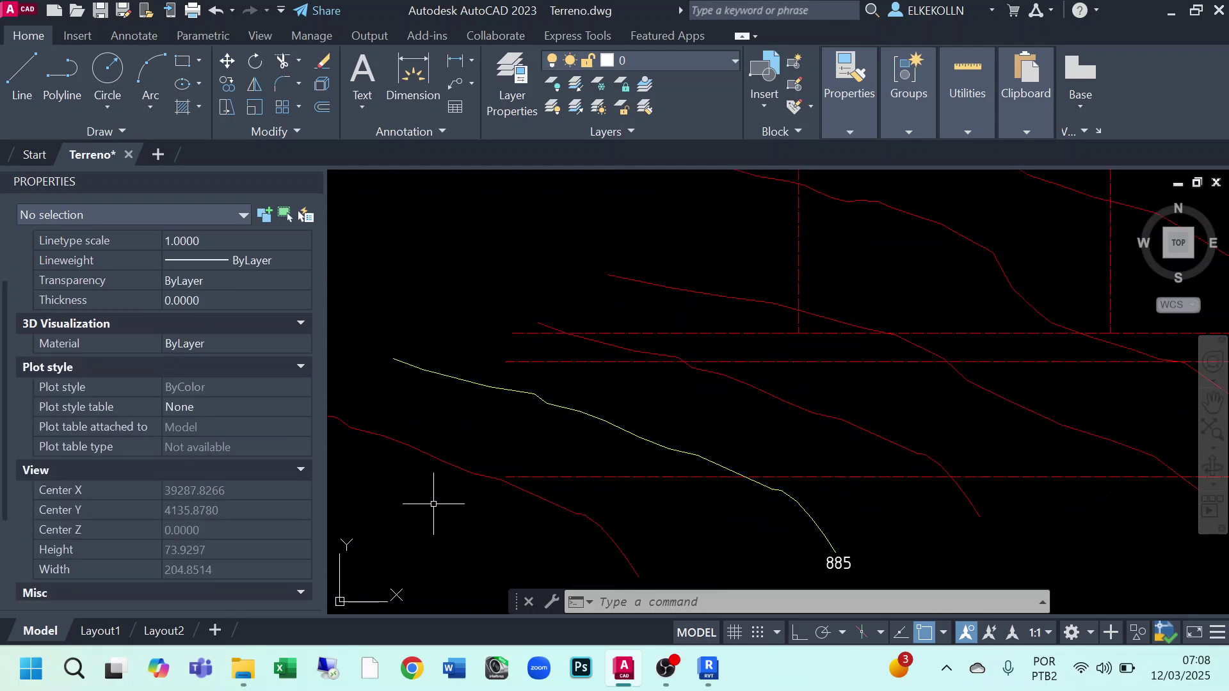
{"action": "middle_click_drag", "start_coordinate": [551, 256], "coordinate": [396, 252]}
{"action": "scroll", "coordinate": [800, 349], "scroll_direction": "down", "scroll_amount": 5}
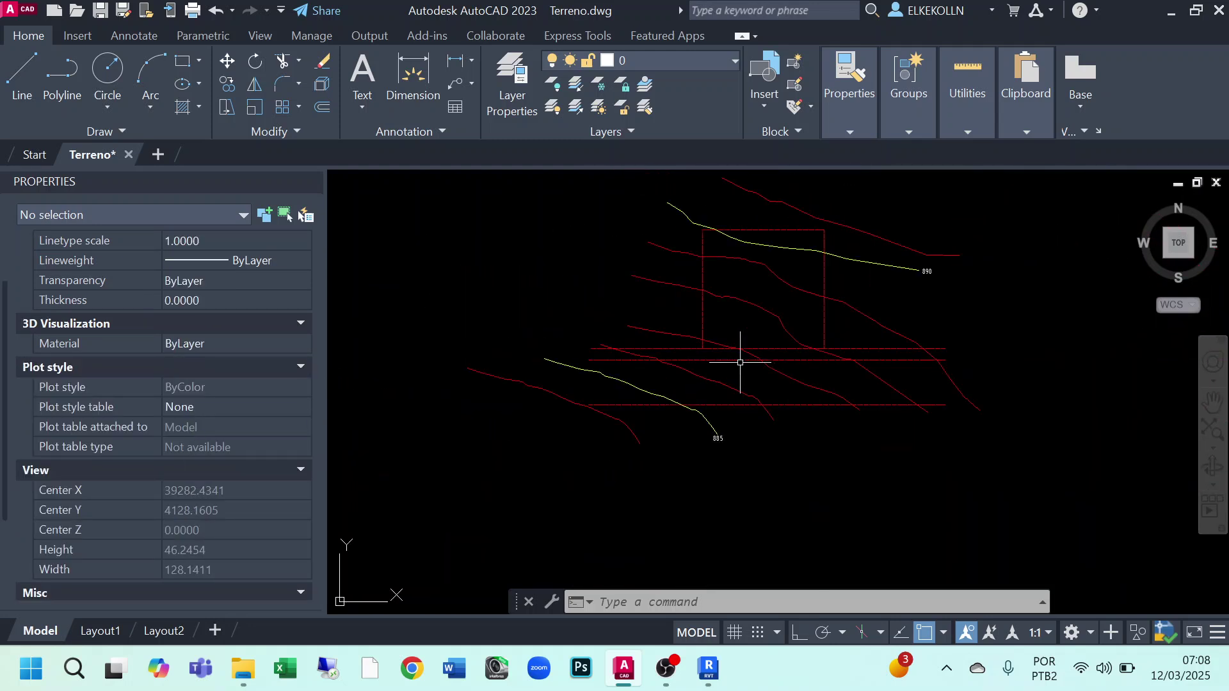
{"action": "middle_click_drag", "start_coordinate": [780, 303], "coordinate": [775, 320]}
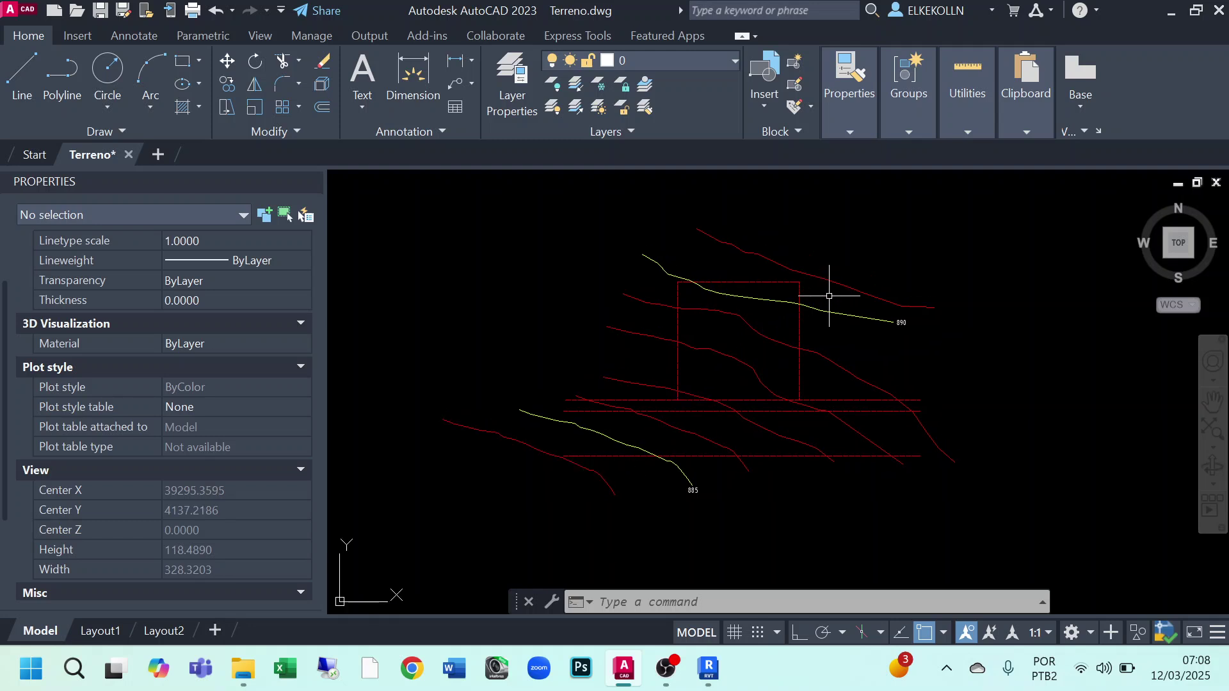
{"action": "scroll", "coordinate": [627, 417], "scroll_direction": "up", "scroll_amount": 2}
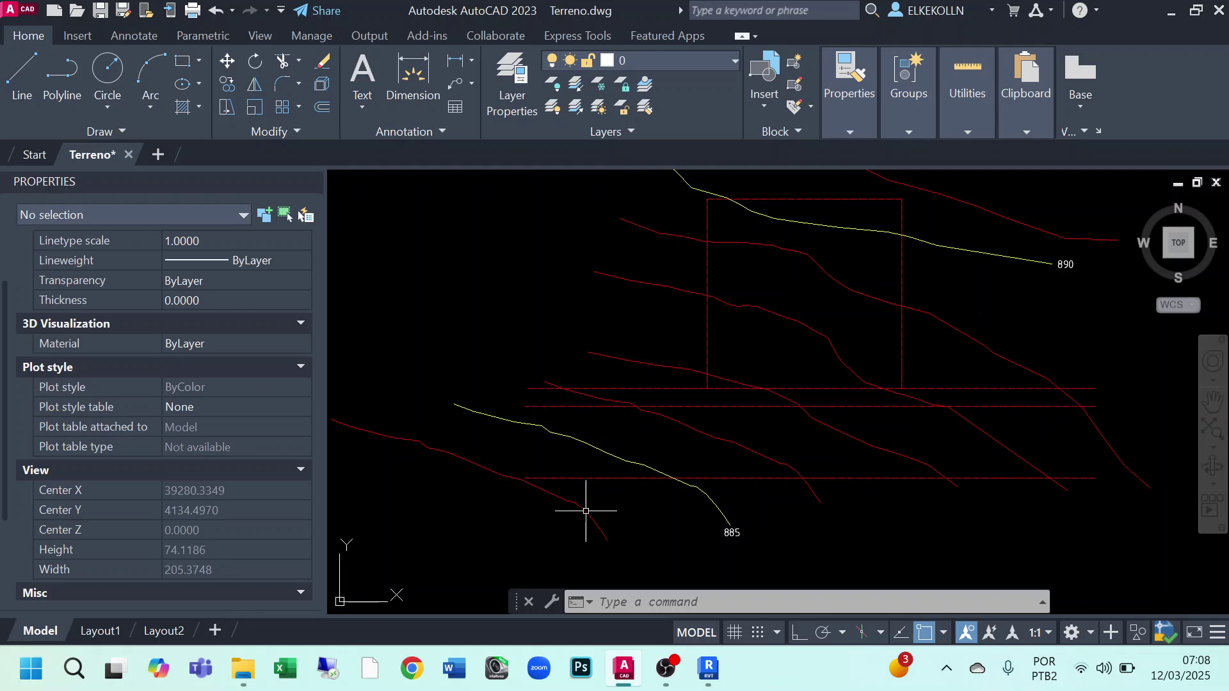
{"action": "left_click", "coordinate": [468, 464]}
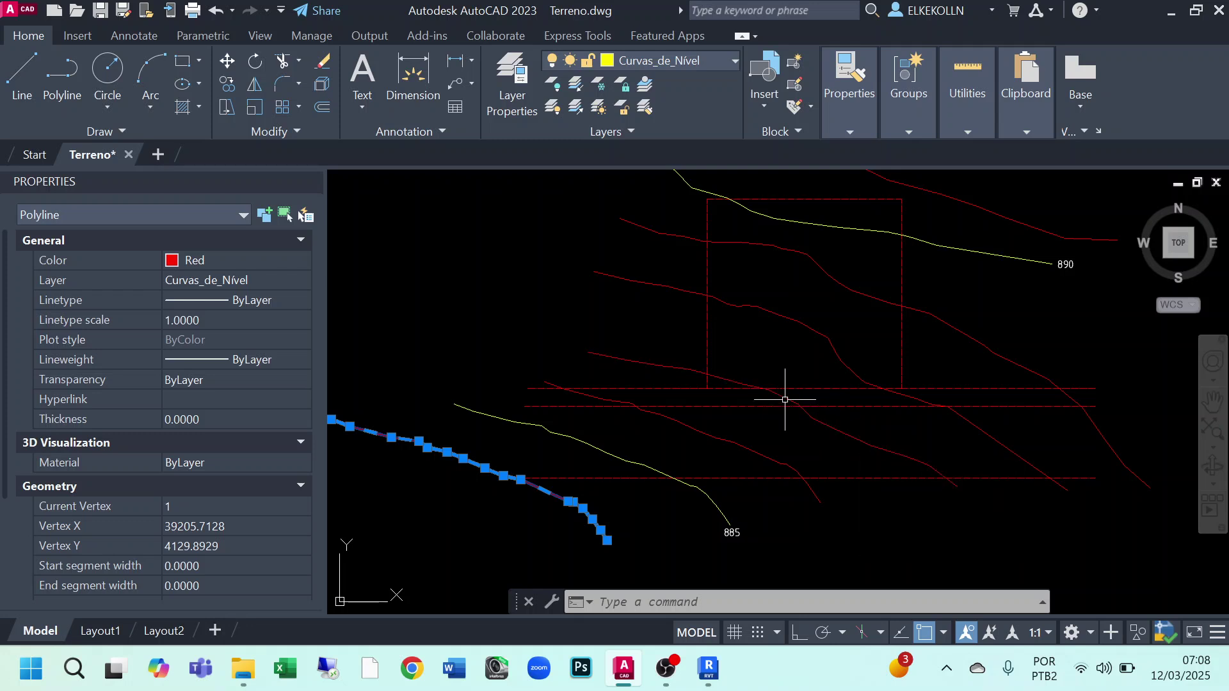
{"action": "middle_click_drag", "start_coordinate": [837, 373], "coordinate": [778, 394]}
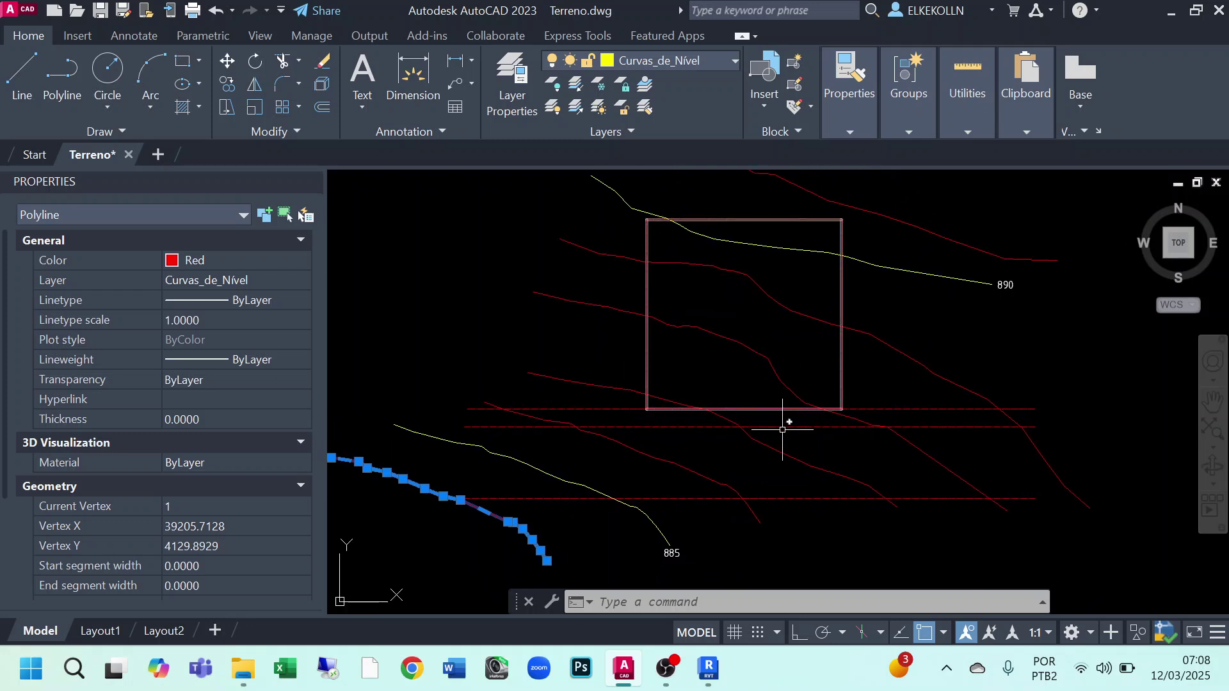
{"action": "scroll", "coordinate": [787, 420], "scroll_direction": "up", "scroll_amount": 2}
{"action": "key", "text": "Escape"}
{"action": "scroll", "coordinate": [780, 426], "scroll_direction": "down", "scroll_amount": 2}
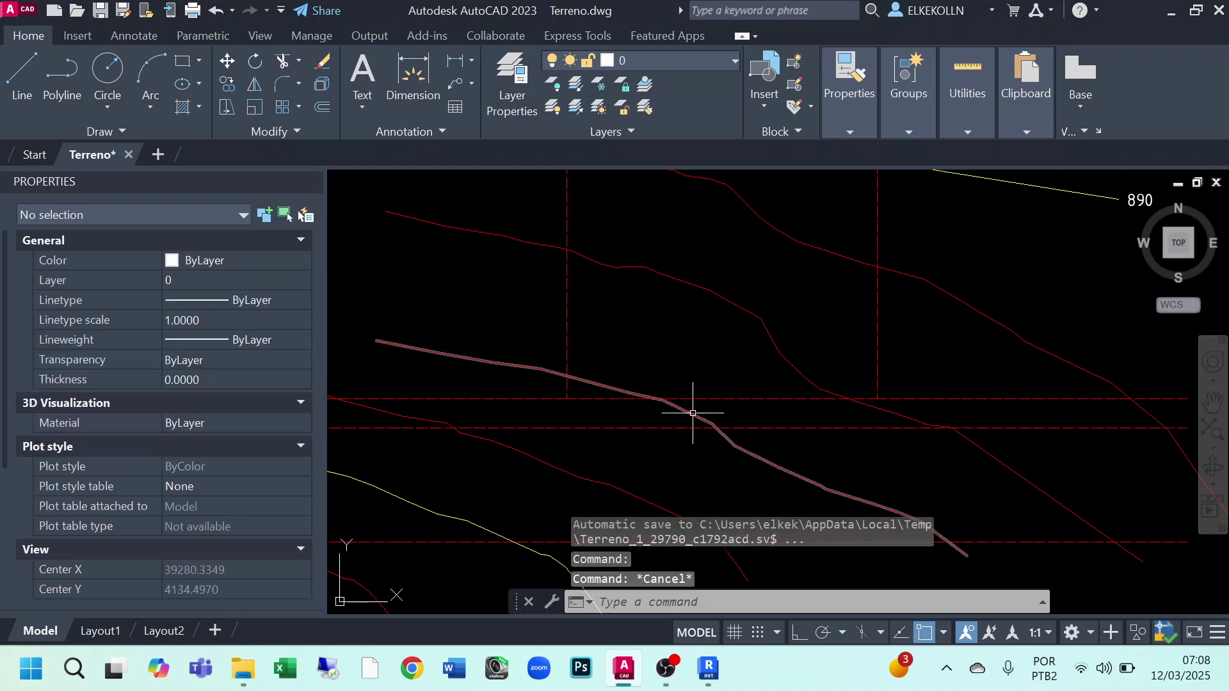
Check the properties of the second red contour line above the 885 contour, then clear the selection
{"action": "left_click", "coordinate": [702, 425]}
{"action": "scroll", "coordinate": [751, 357], "scroll_direction": "down", "scroll_amount": 2}
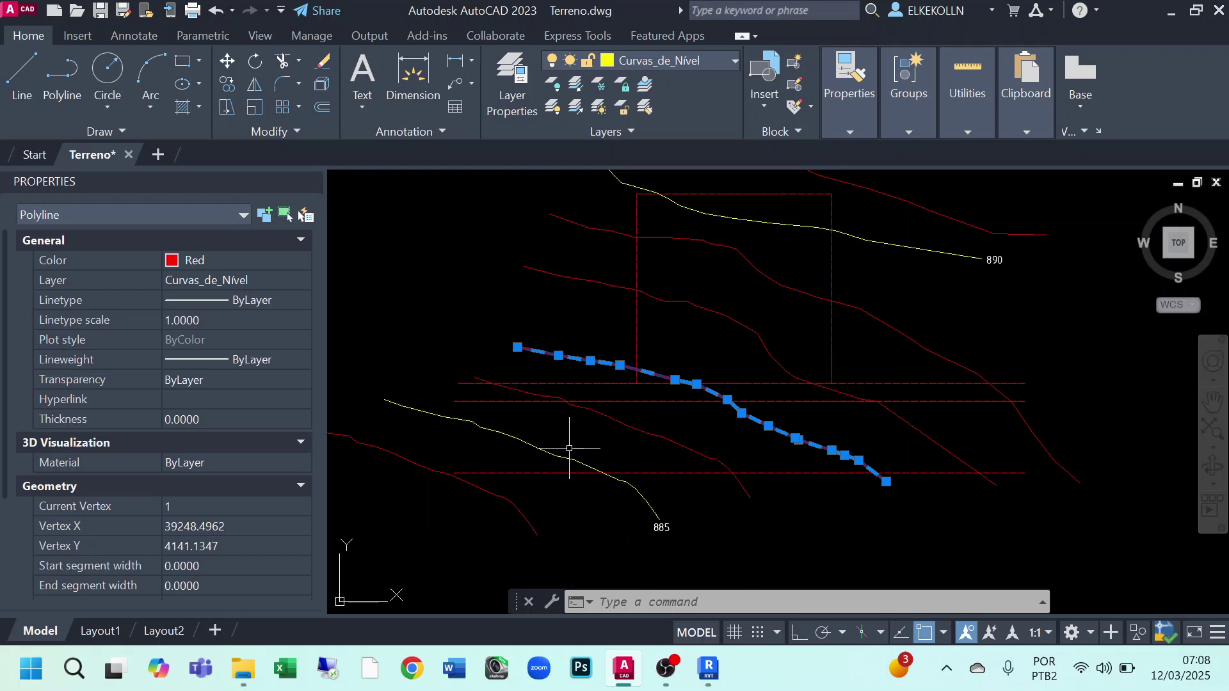
{"action": "key", "text": "Escape"}
Review the terrain from the uppermost to the lowest contour, check the lowest contour's geometry properties including elevation, and clear the selection
{"action": "middle_click_drag", "start_coordinate": [695, 392], "coordinate": [616, 460]}
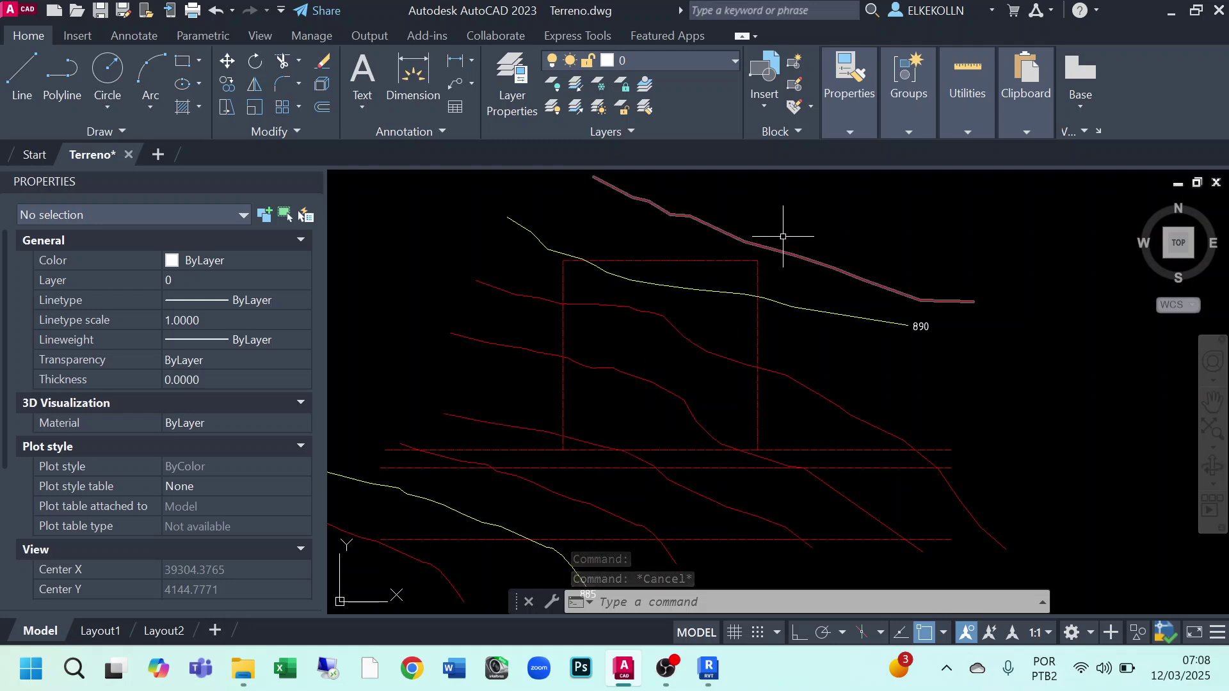
{"action": "middle_click_drag", "start_coordinate": [610, 474], "coordinate": [745, 363]}
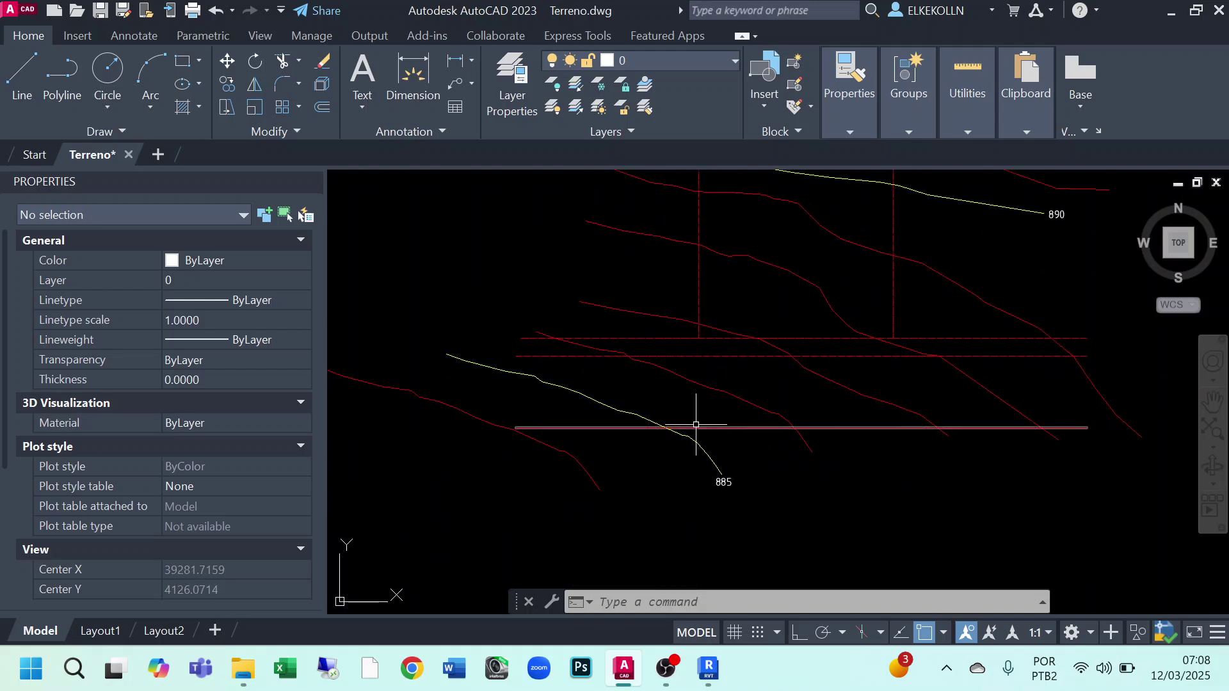
{"action": "mouse_move", "coordinate": [694, 416]}
{"action": "middle_mouse_down"}
{"action": "mouse_move", "coordinate": [598, 444]}
{"action": "mouse_move", "coordinate": [583, 492]}
{"action": "middle_mouse_up"}
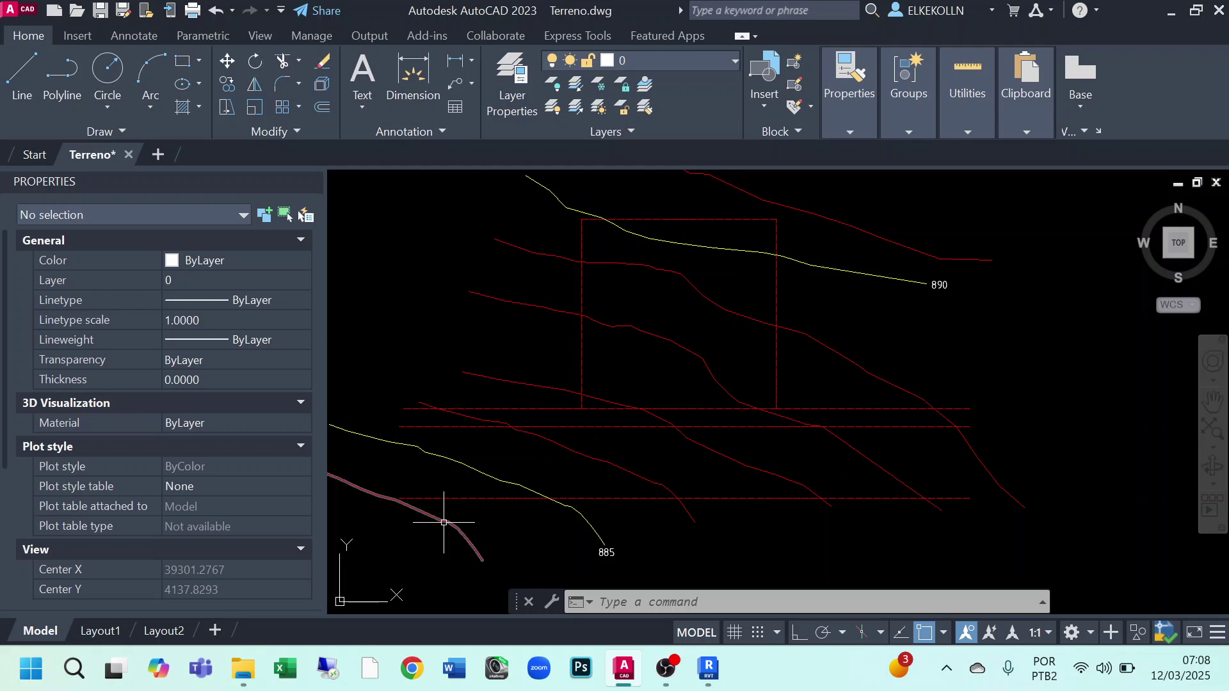
{"action": "mouse_move", "coordinate": [412, 521]}
{"action": "middle_mouse_down"}
{"action": "mouse_move", "coordinate": [680, 414]}
{"action": "mouse_move", "coordinate": [590, 369]}
{"action": "middle_mouse_up"}
{"action": "left_click", "coordinate": [691, 412]}
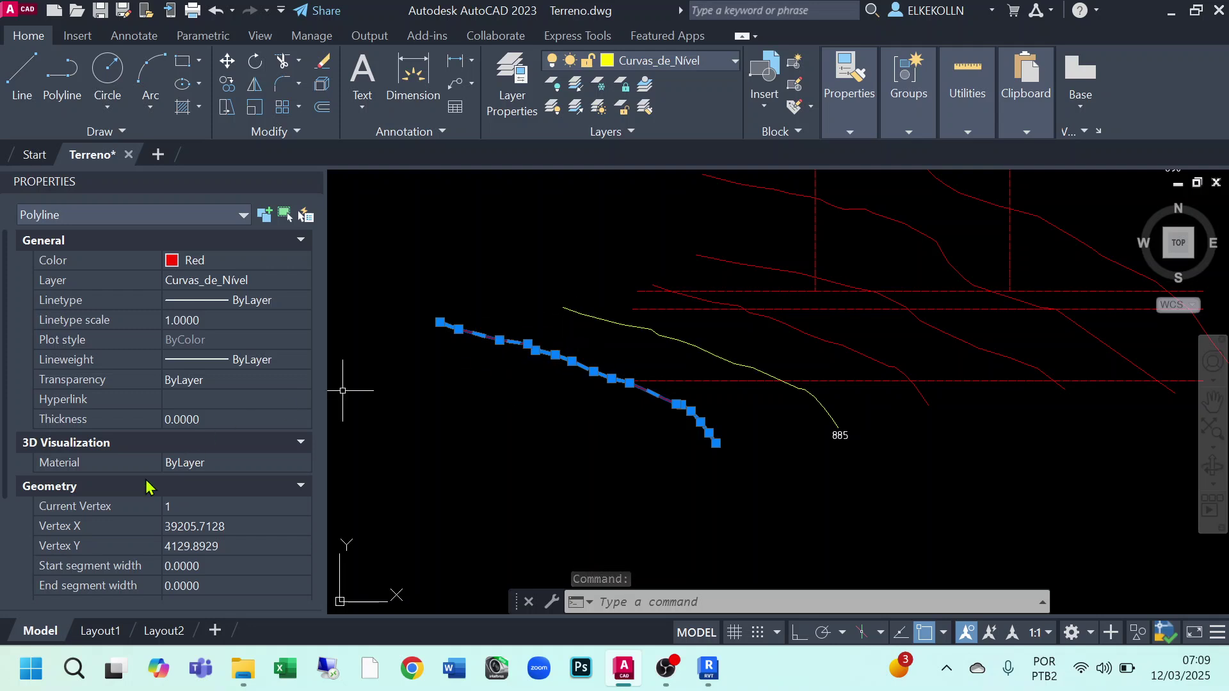
{"action": "scroll", "coordinate": [126, 506], "scroll_direction": "down", "scroll_amount": 3}
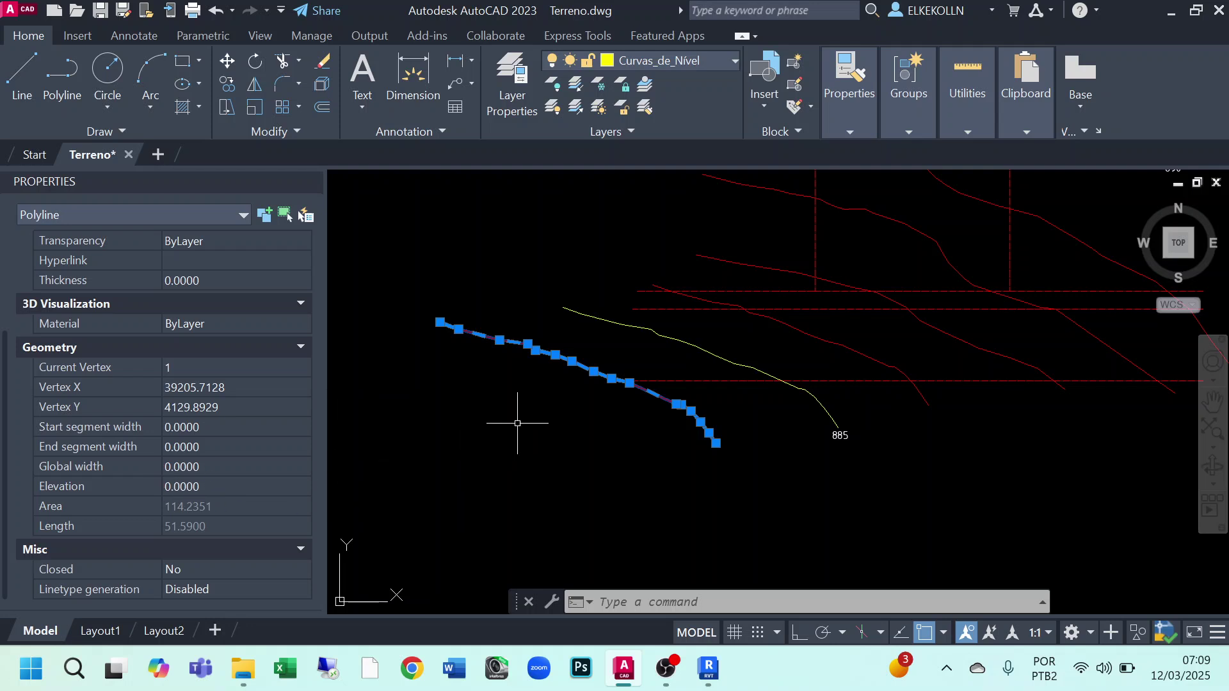
{"action": "key", "text": "Escape"}
{"action": "key", "text": "Escape"}
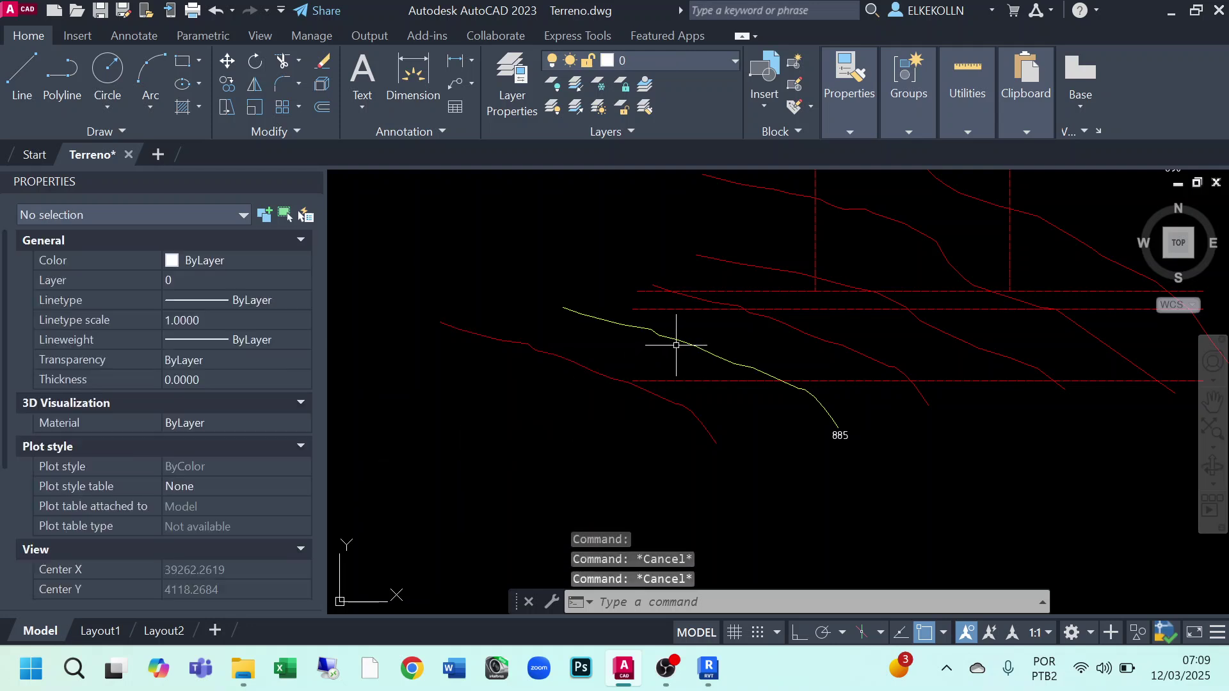
Set the elevation of the yellow 885 contour line to 1 and clear the selection
{"action": "left_click", "coordinate": [675, 343]}
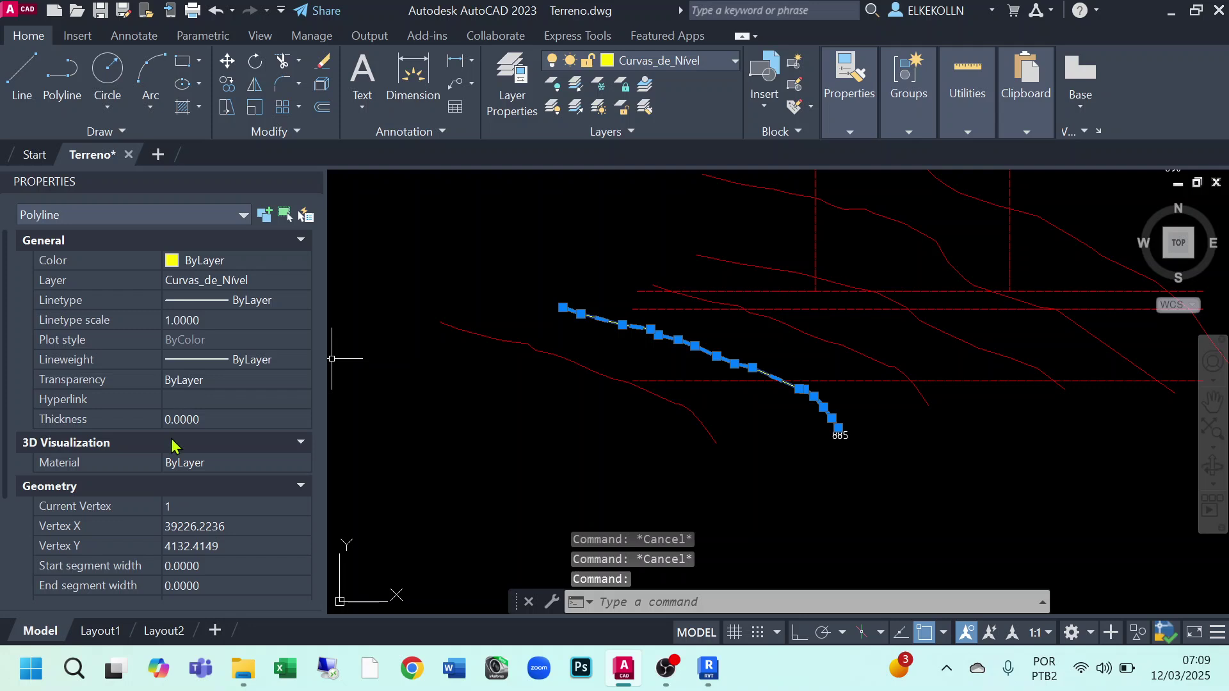
{"action": "scroll", "coordinate": [173, 446], "scroll_direction": "down", "scroll_amount": 3}
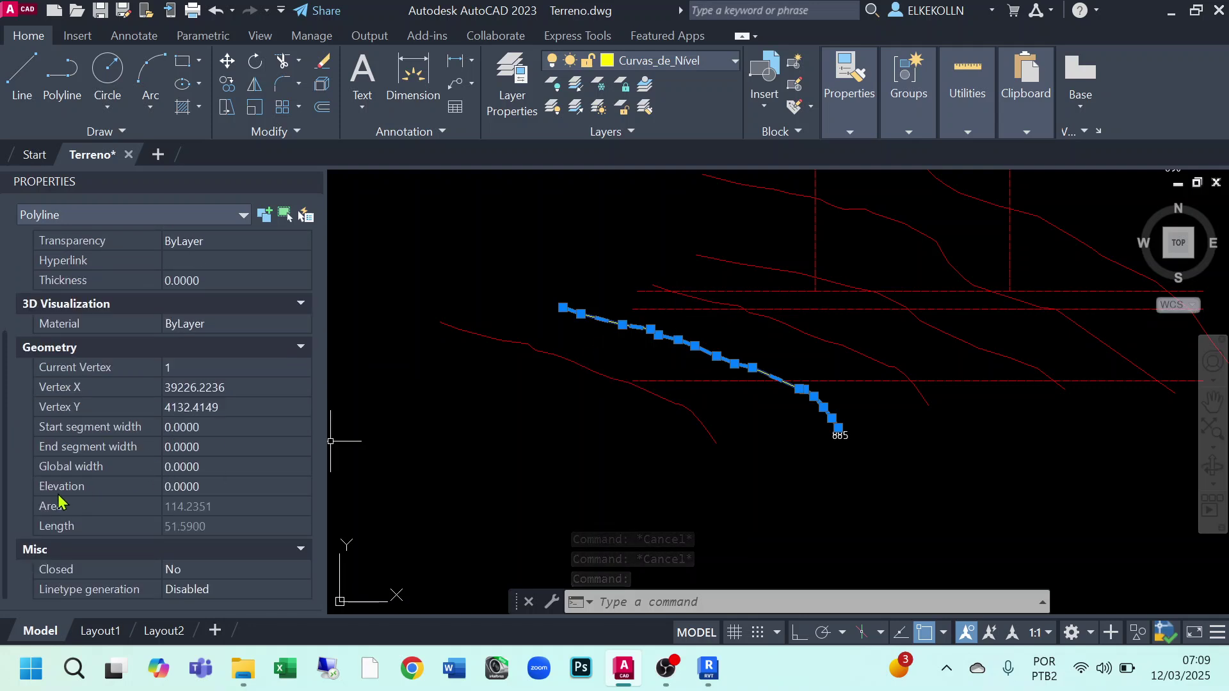
{"action": "left_click", "coordinate": [214, 486]}
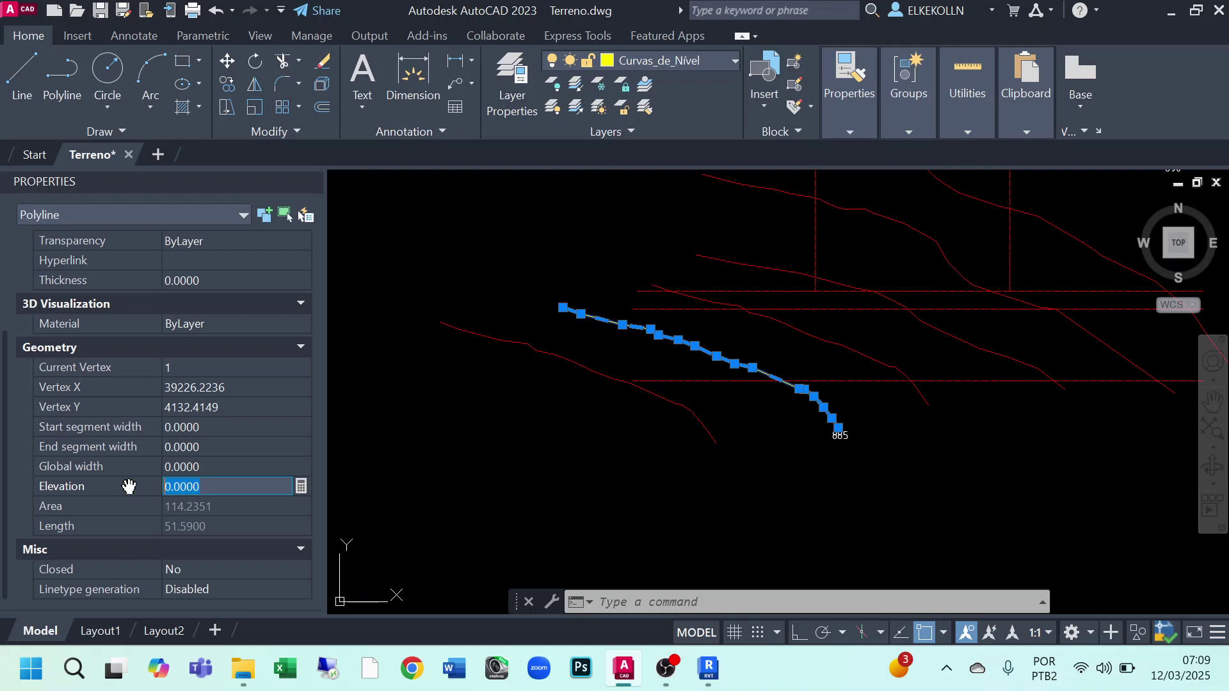
{"action": "type", "text": "1"}
{"action": "key", "text": "Return"}
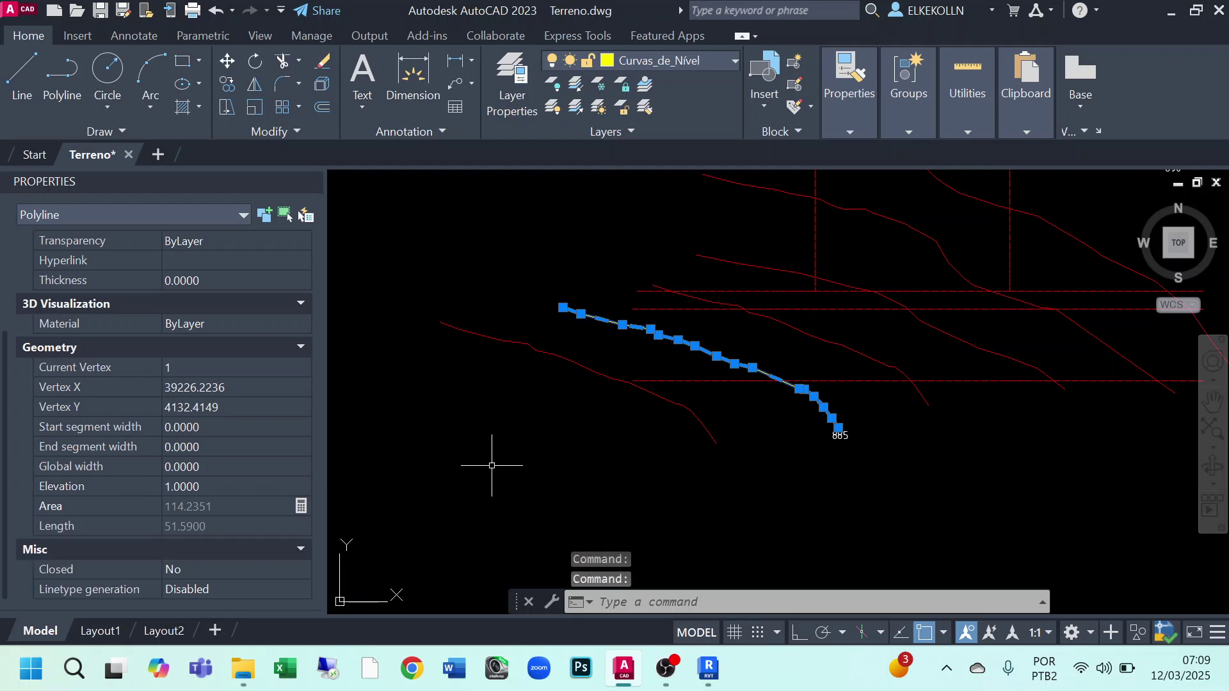
{"action": "key", "text": "Escape"}
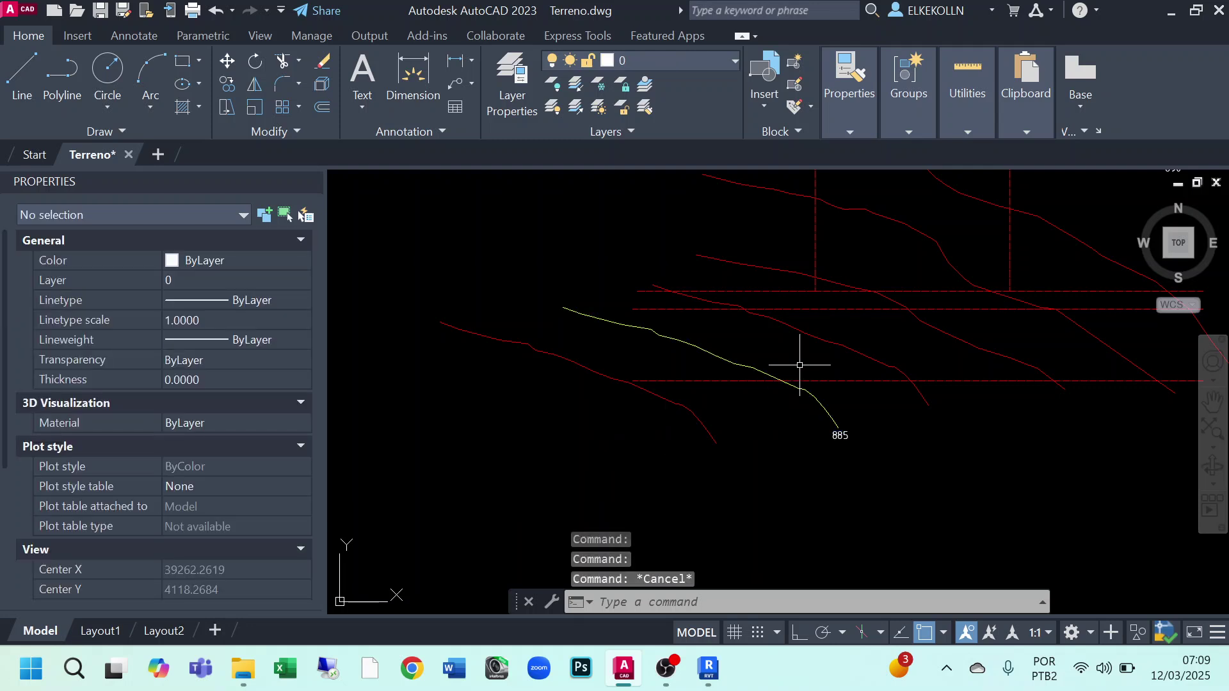
Set the elevation of the first red contour line above the 885 contour to 2 and clear the selection
{"action": "left_click", "coordinate": [811, 344]}
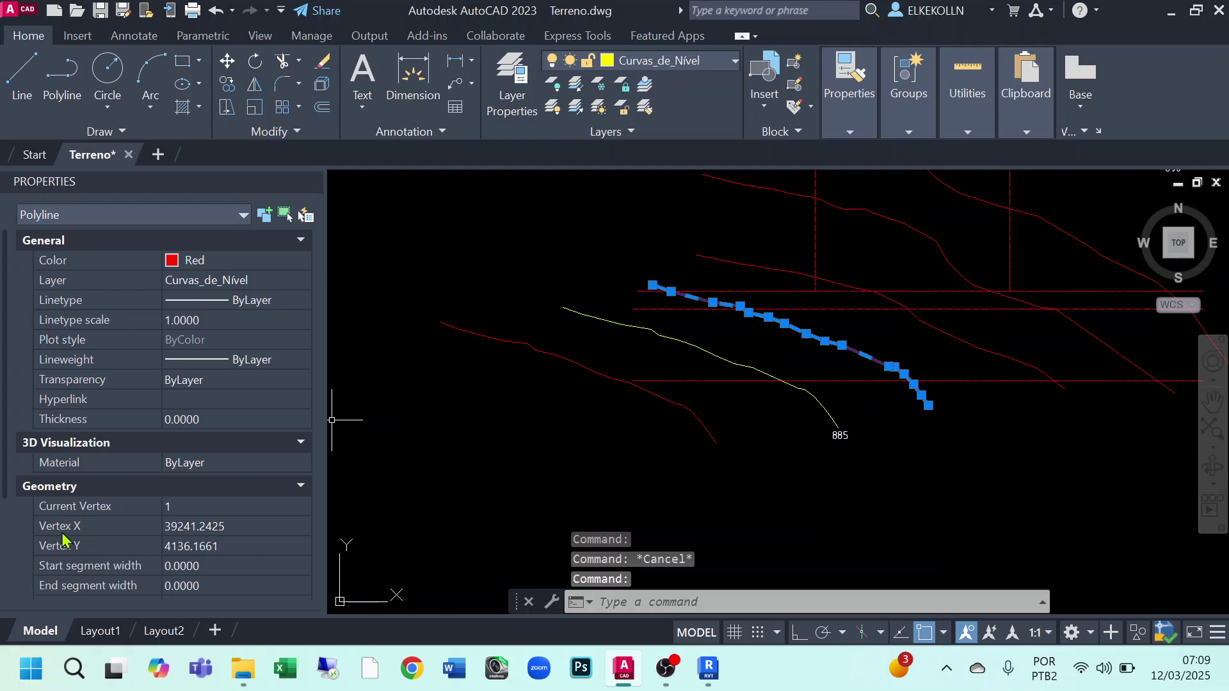
{"action": "scroll", "coordinate": [64, 537], "scroll_direction": "down", "scroll_amount": 3}
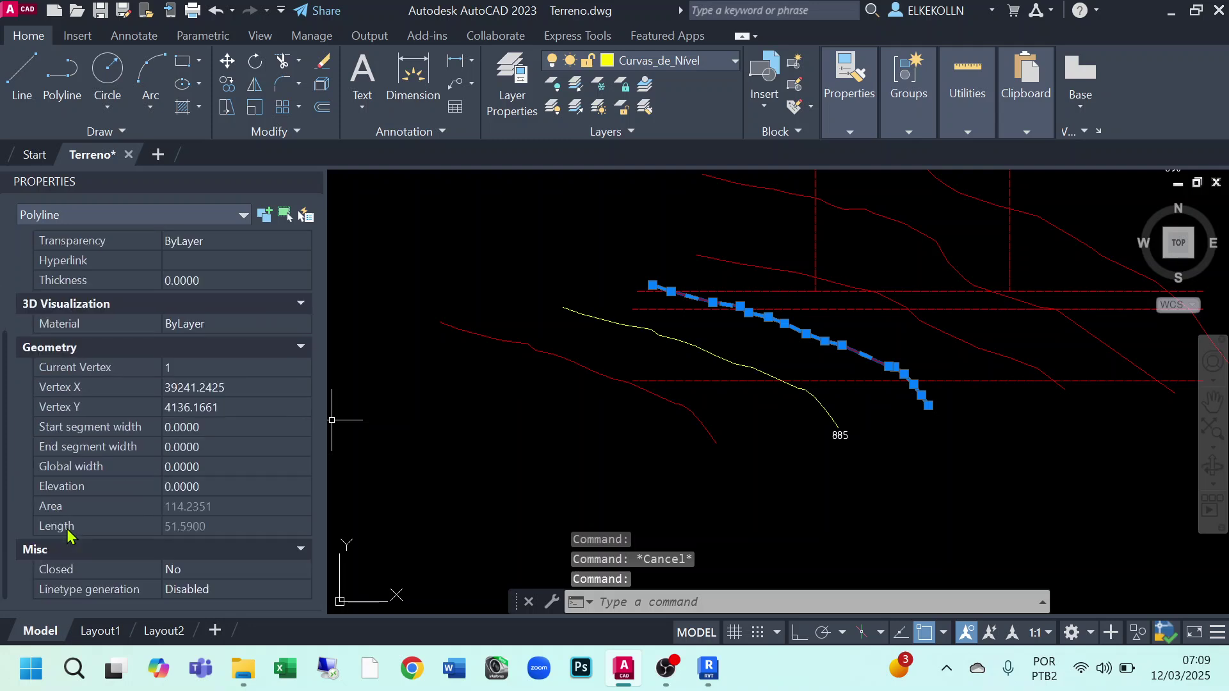
{"action": "left_click", "coordinate": [191, 489]}
{"action": "type", "text": "2"}
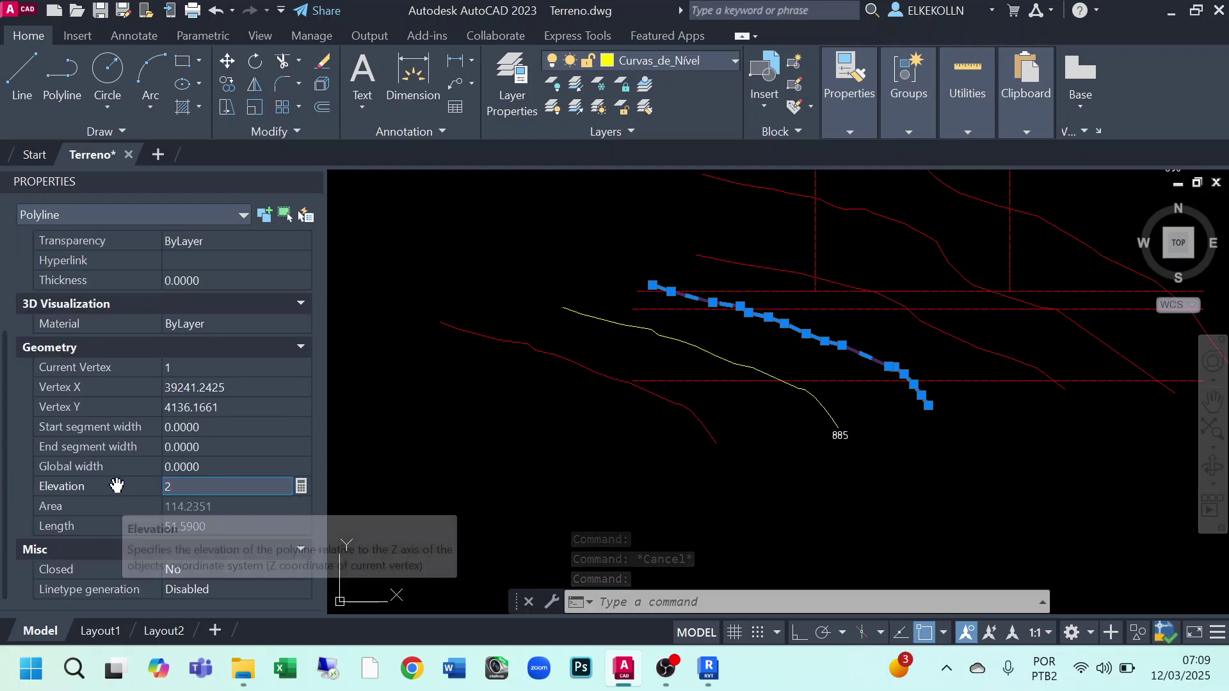
{"action": "key", "text": "Return"}
{"action": "key", "text": "Escape"}
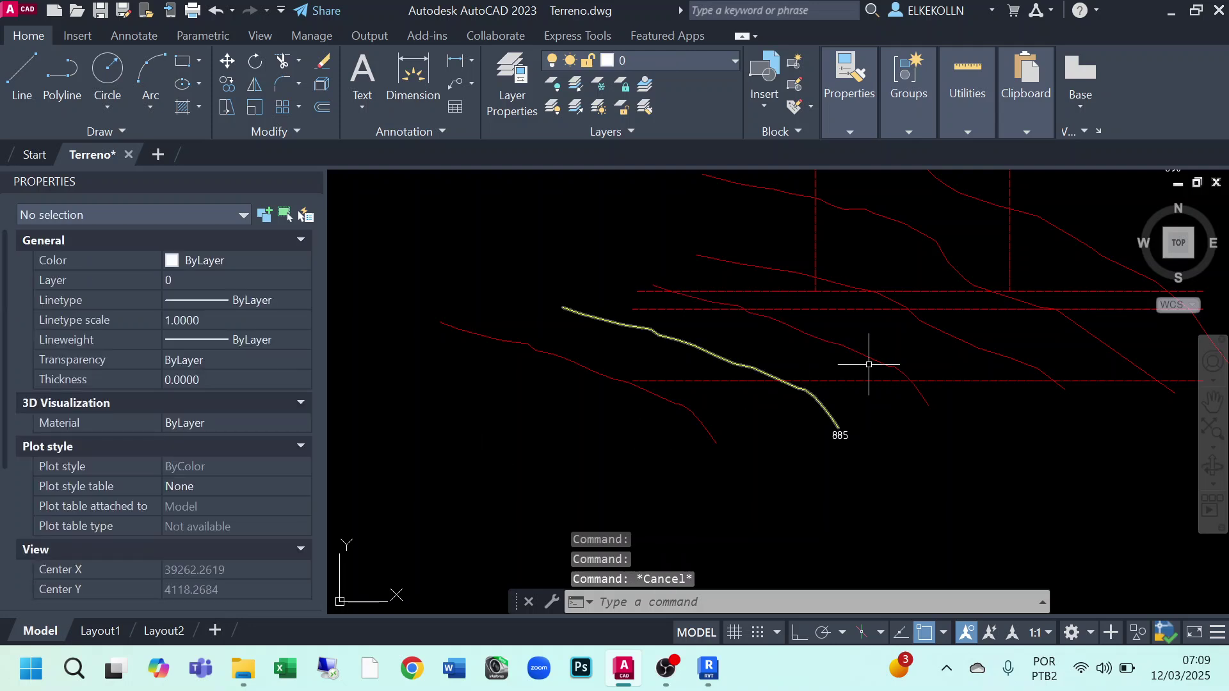
Set the elevation of the second red contour line above the 885 contour to 3 and clear the selection
{"action": "left_click", "coordinate": [941, 329]}
{"action": "scroll", "coordinate": [253, 483], "scroll_direction": "down", "scroll_amount": 3}
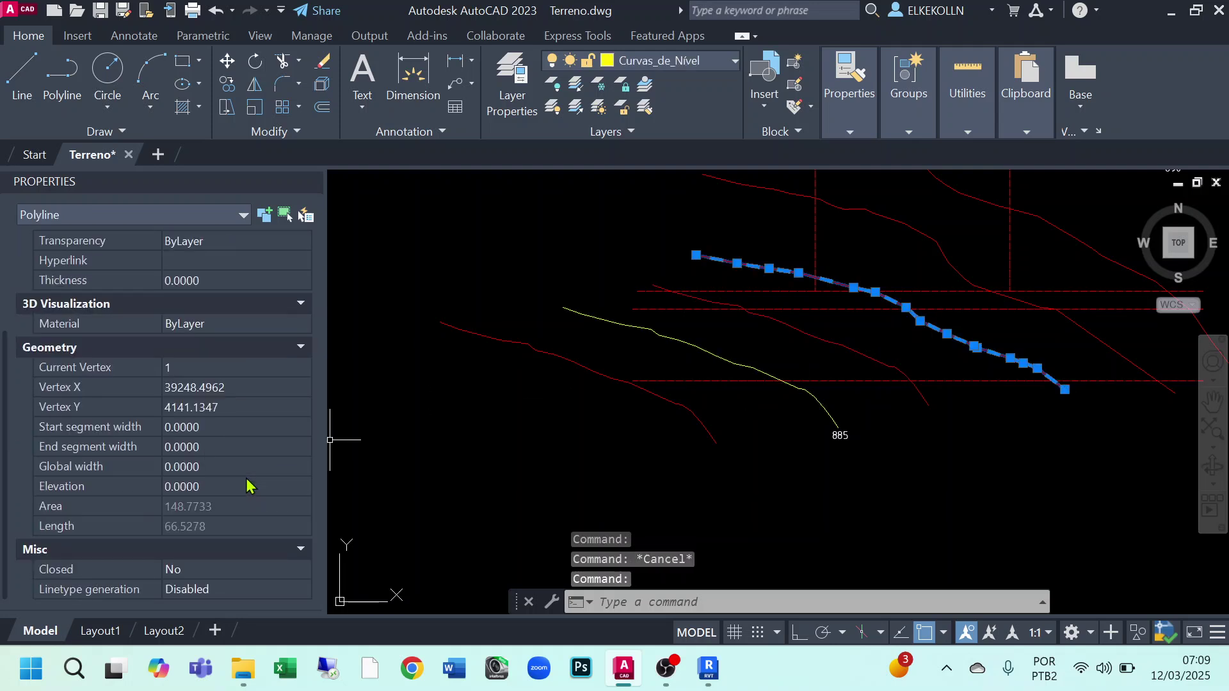
{"action": "left_click", "coordinate": [215, 491]}
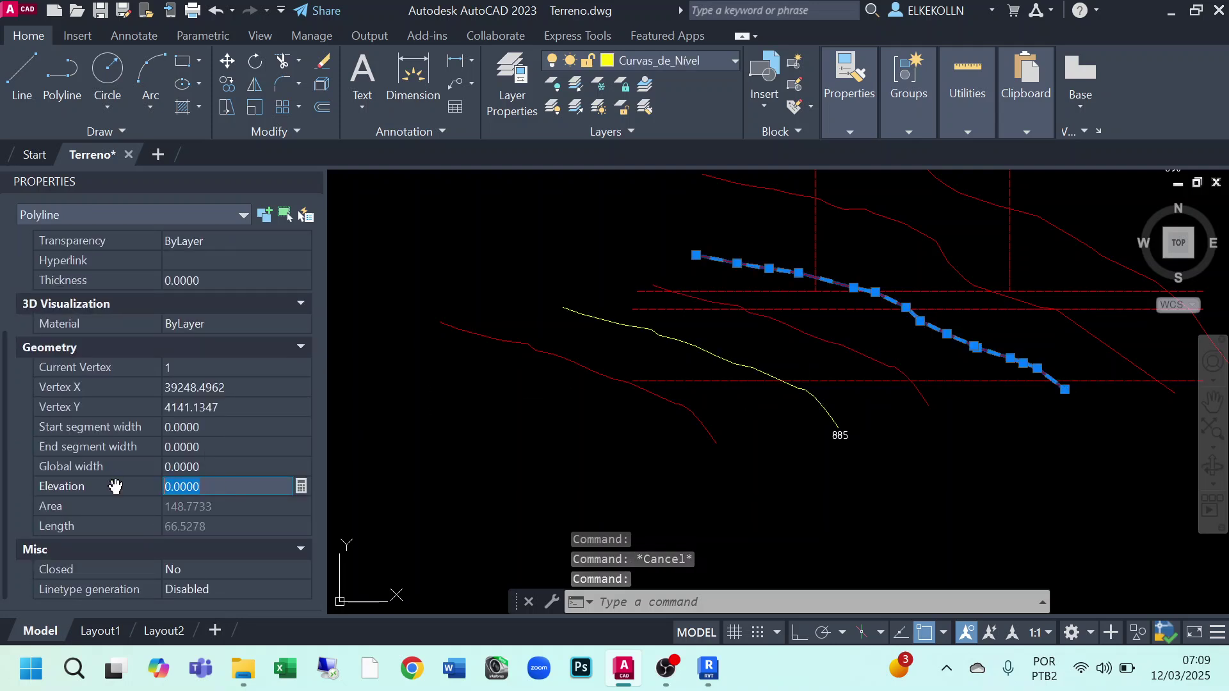
{"action": "type", "text": "3"}
{"action": "key", "text": "Return"}
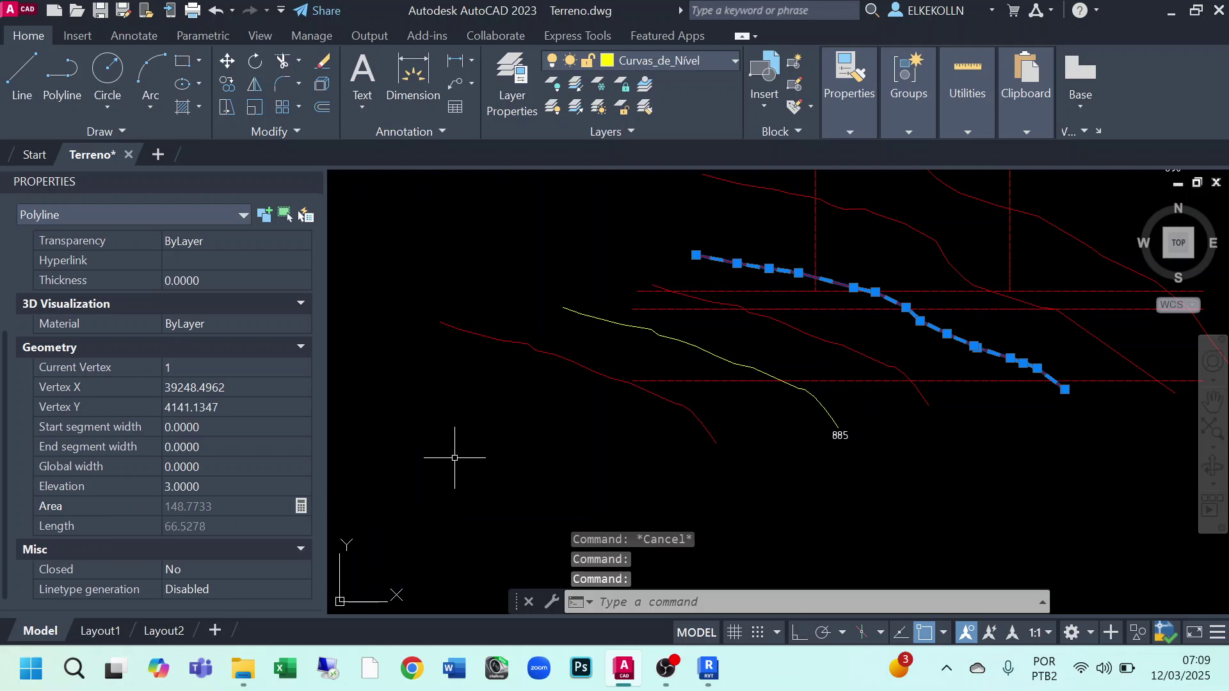
{"action": "key", "text": "Escape"}
Set the elevation of the third red contour line above the 885 contour to 4 and clear the selection
{"action": "middle_click_drag", "start_coordinate": [829, 365], "coordinate": [736, 383]}
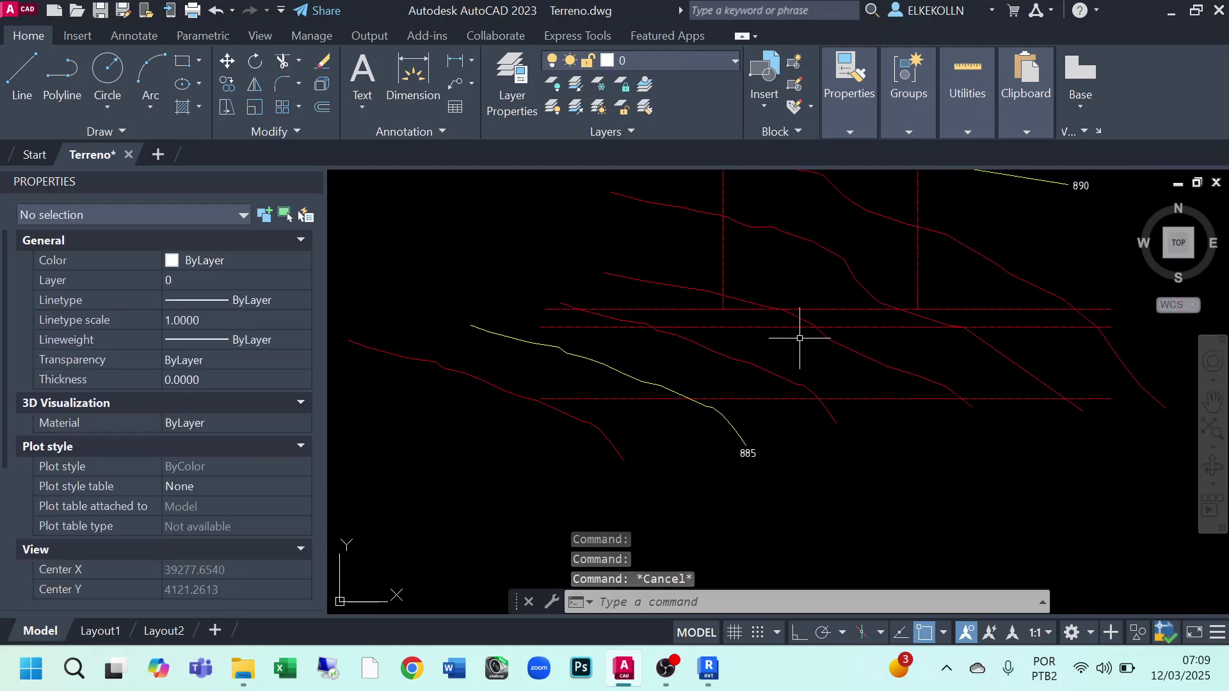
{"action": "middle_click_drag", "start_coordinate": [799, 332], "coordinate": [648, 472]}
{"action": "left_click", "coordinate": [735, 391]}
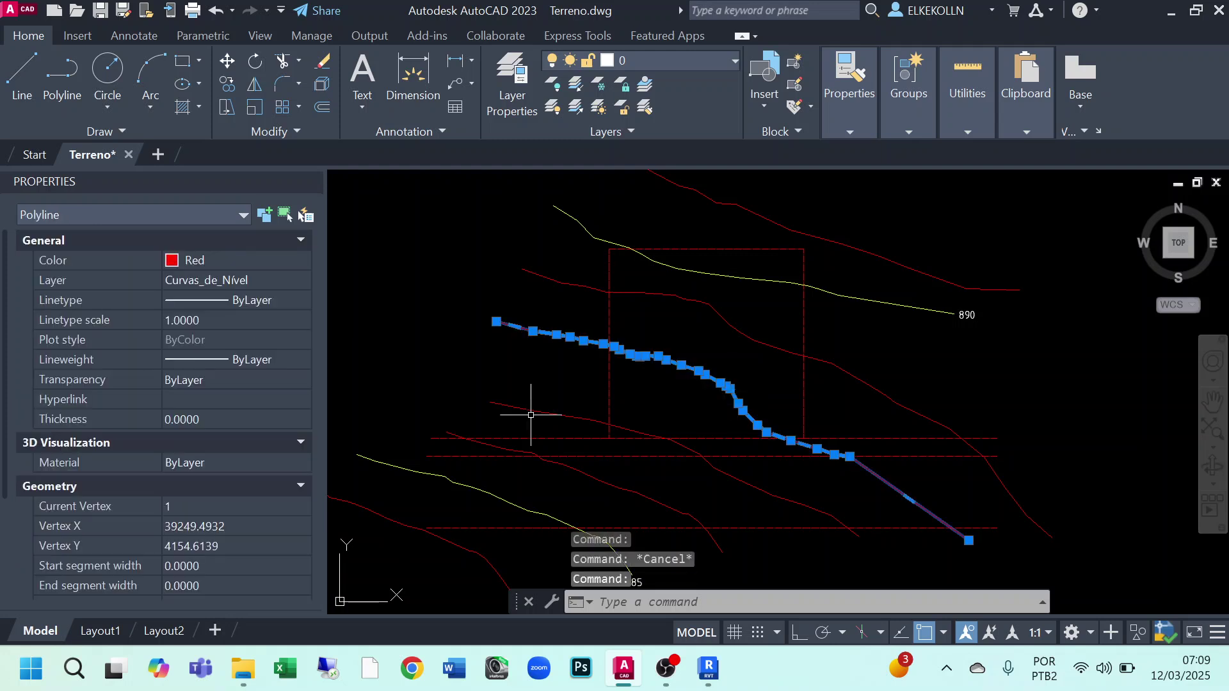
{"action": "scroll", "coordinate": [267, 472], "scroll_direction": "down", "scroll_amount": 3}
{"action": "left_click", "coordinate": [213, 491]}
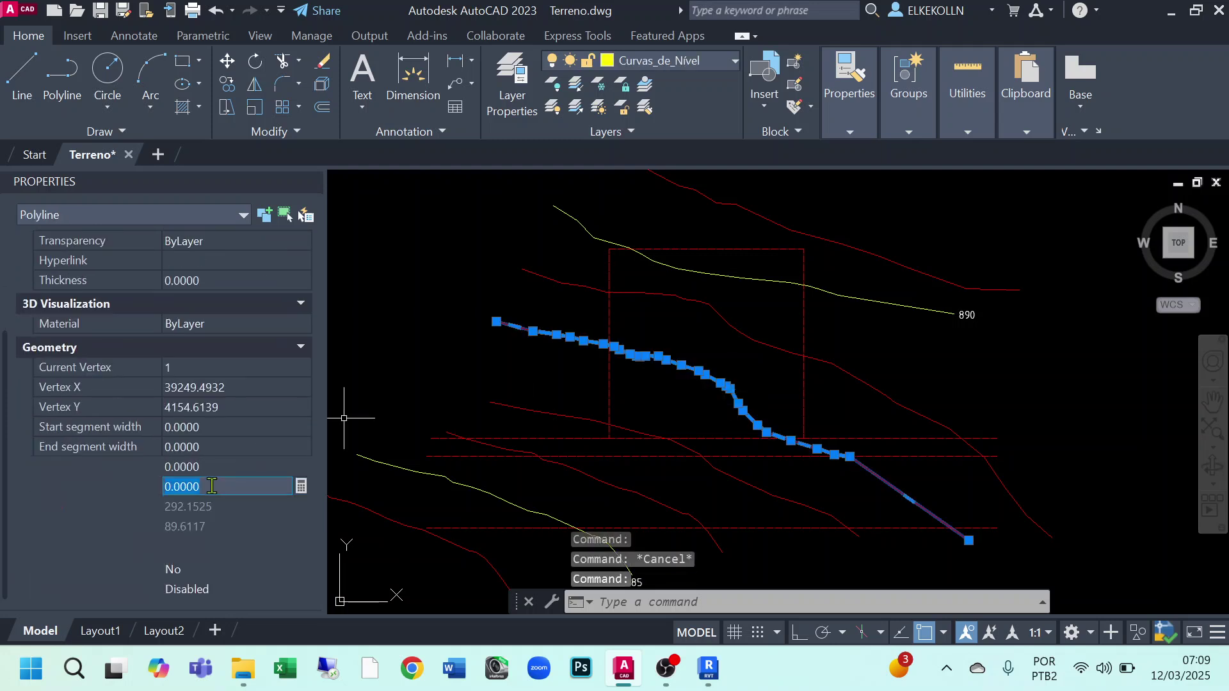
{"action": "type", "text": "4"}
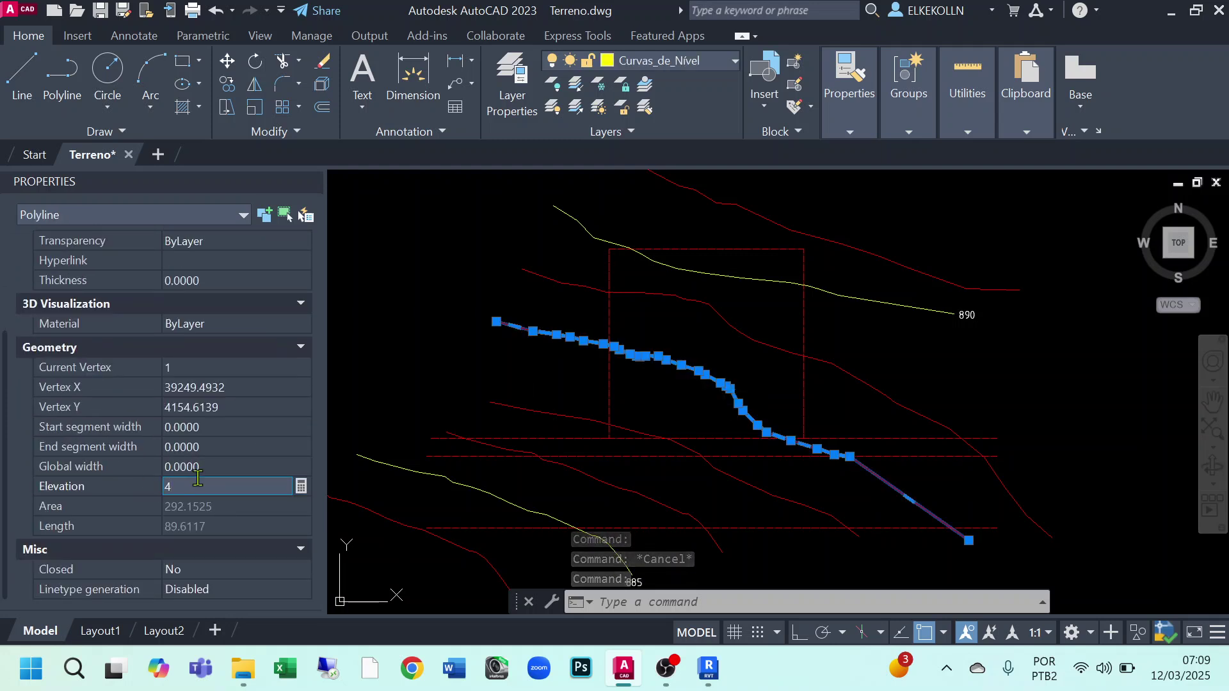
{"action": "key", "text": "Return"}
{"action": "key", "text": "Escape"}
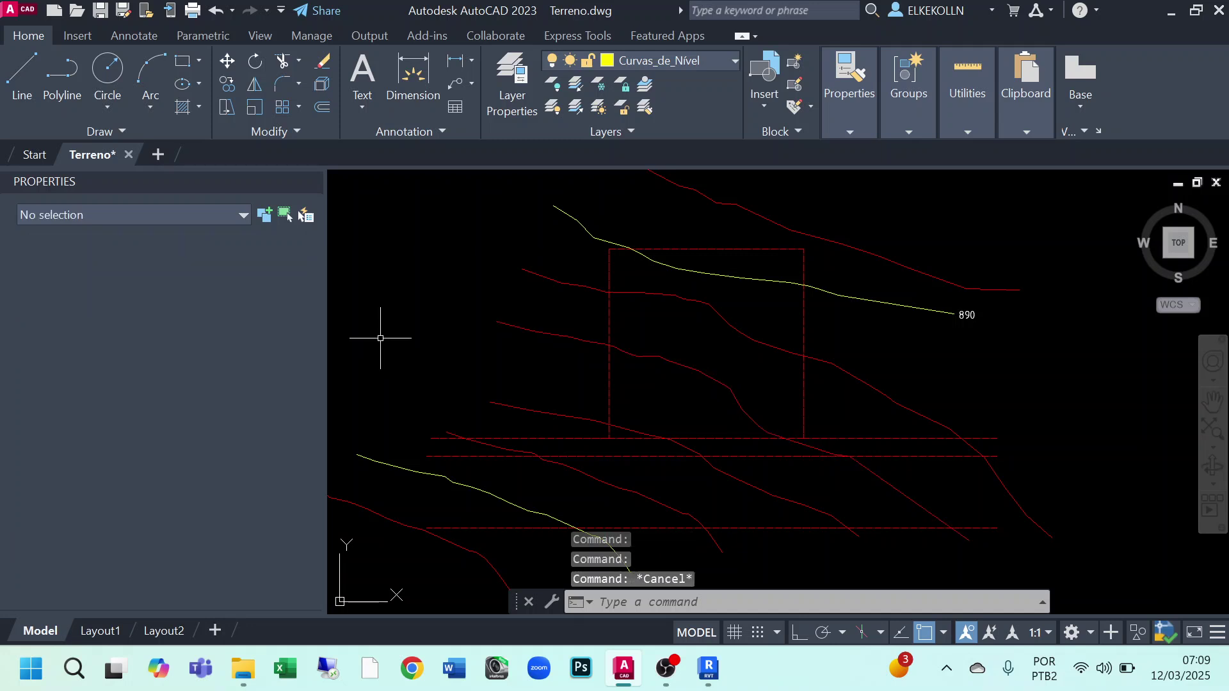
Set the elevation of the red contour line directly below the 890 contour to 5 and clear the selection
{"action": "left_click", "coordinate": [722, 323]}
{"action": "scroll", "coordinate": [219, 496], "scroll_direction": "down", "scroll_amount": 3}
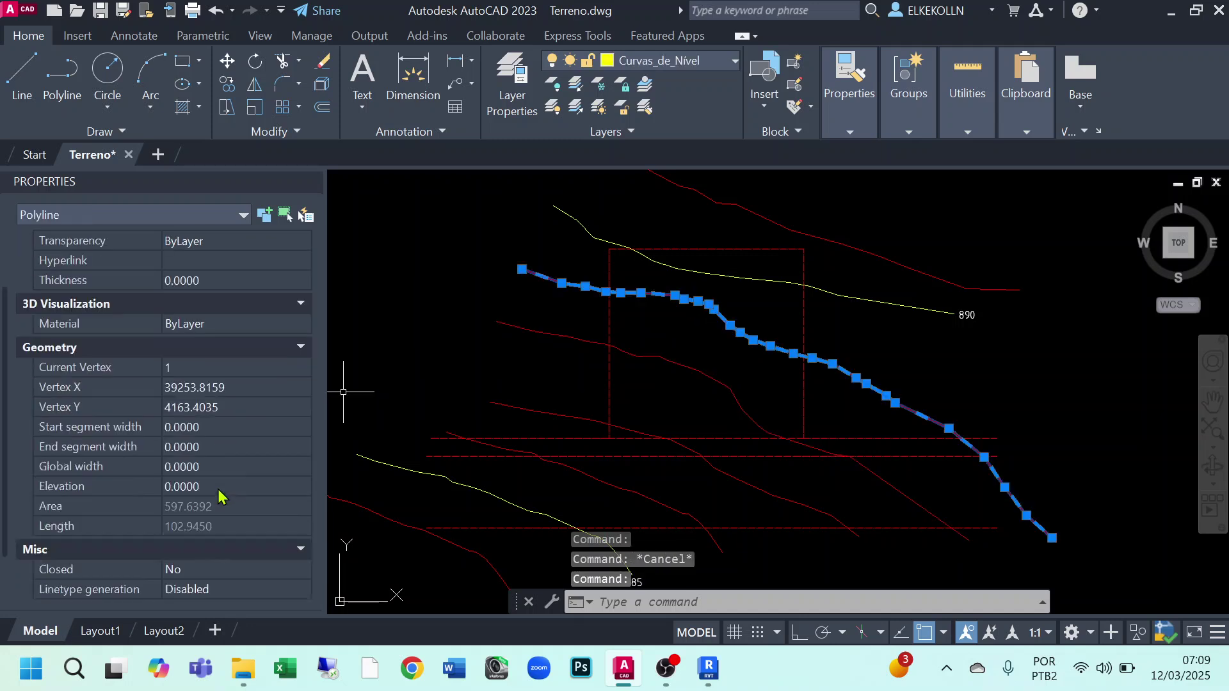
{"action": "left_click", "coordinate": [214, 487]}
{"action": "type", "text": "5"}
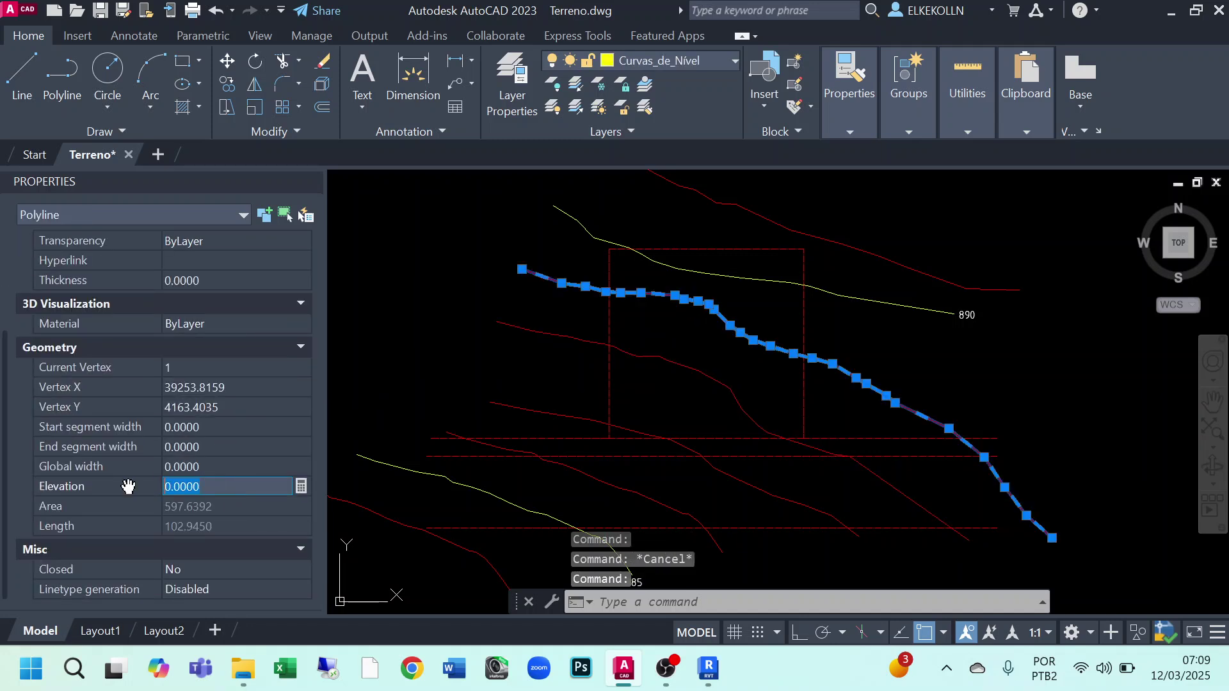
{"action": "key", "text": "Return"}
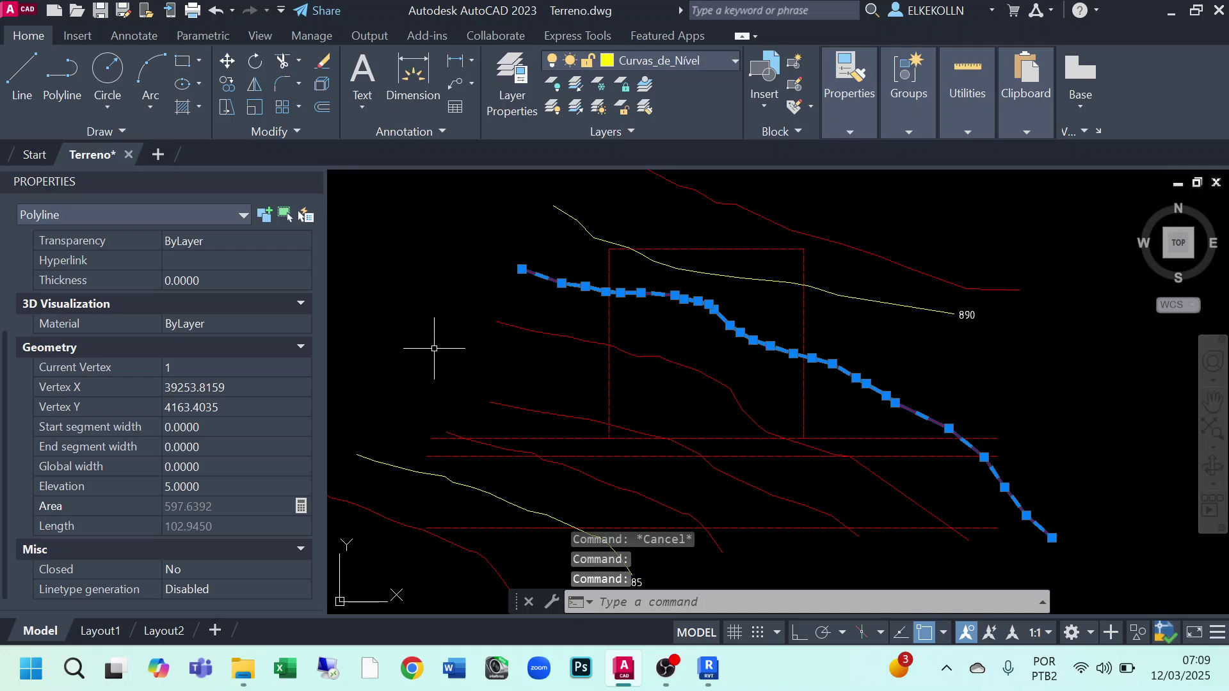
{"action": "key", "text": "Escape"}
Set the elevation of the yellow 890 contour line to 6 and clear the selection
{"action": "left_click", "coordinate": [850, 299]}
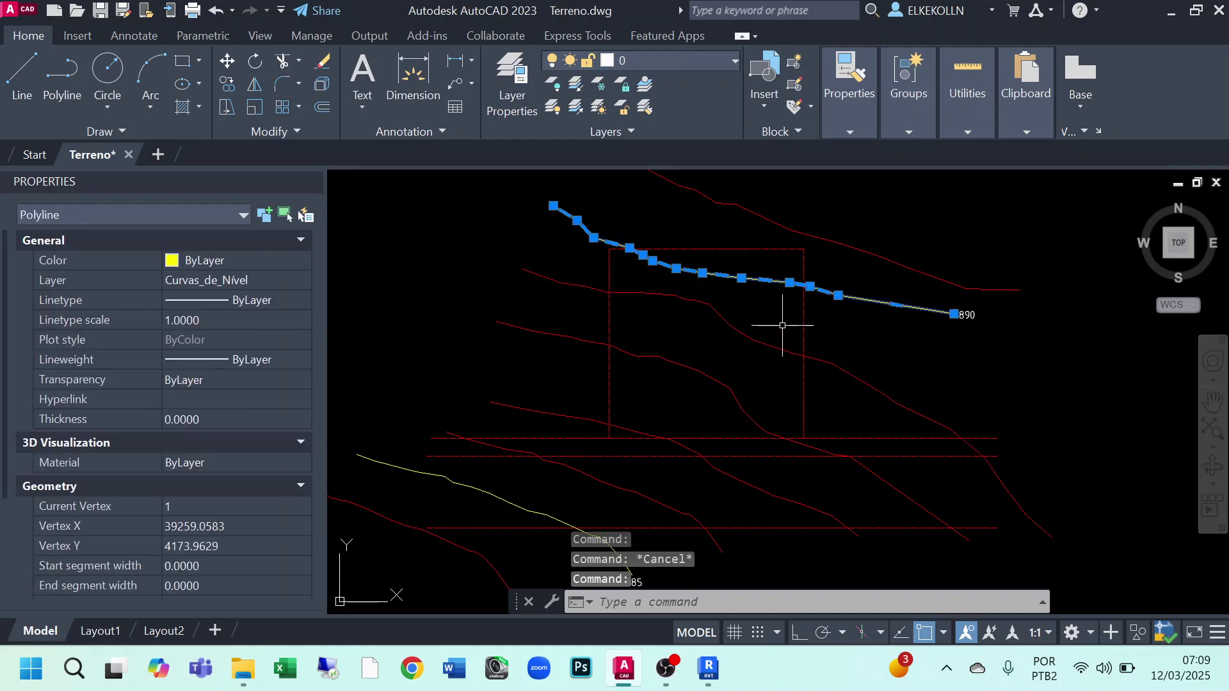
{"action": "scroll", "coordinate": [267, 441], "scroll_direction": "down", "scroll_amount": 3}
{"action": "left_click", "coordinate": [195, 485]}
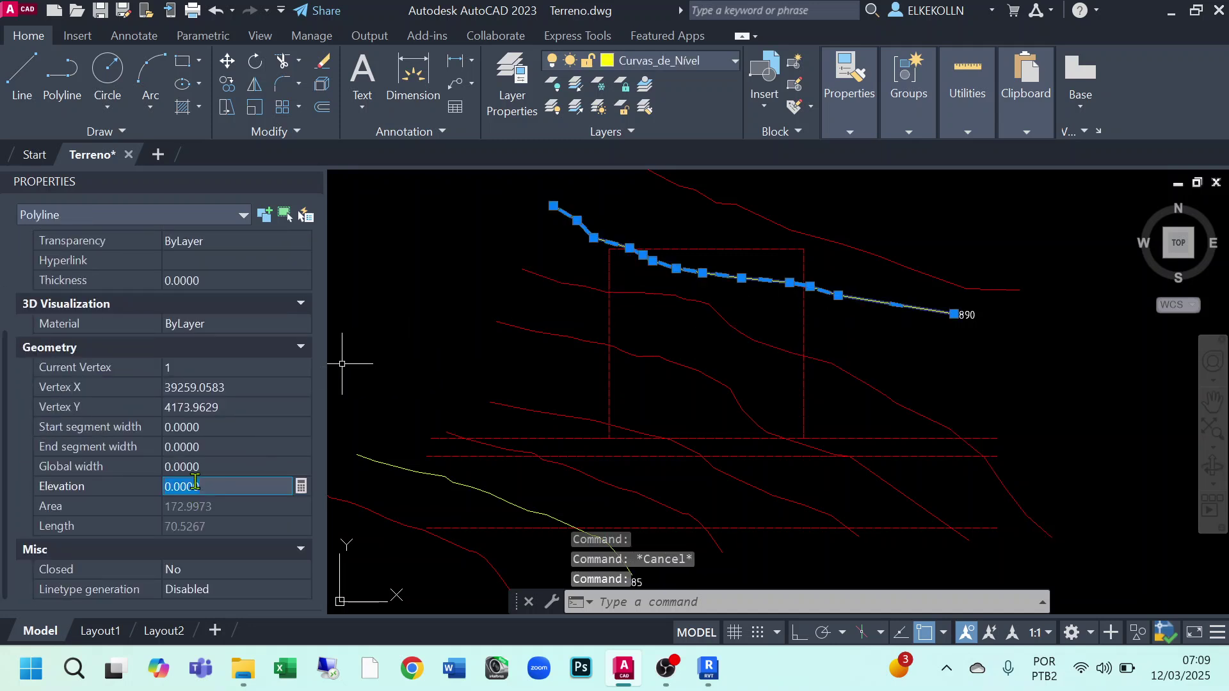
{"action": "type", "text": "6"}
{"action": "key", "text": "Return"}
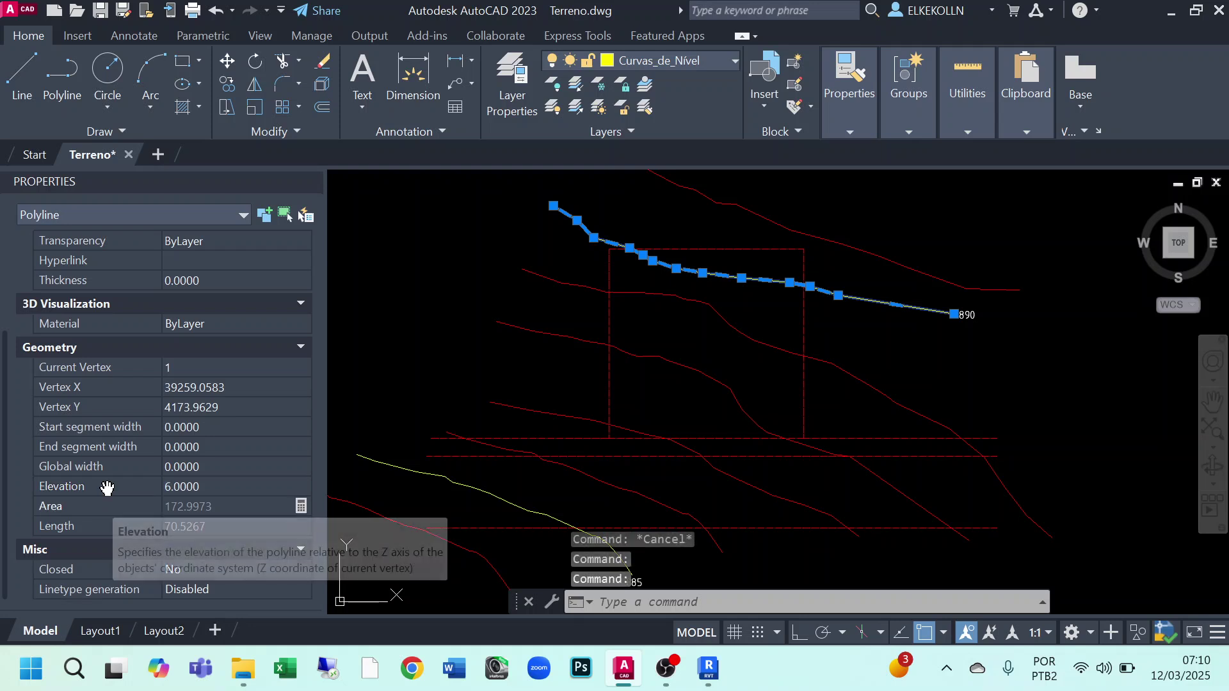
{"action": "key", "text": "Escape"}
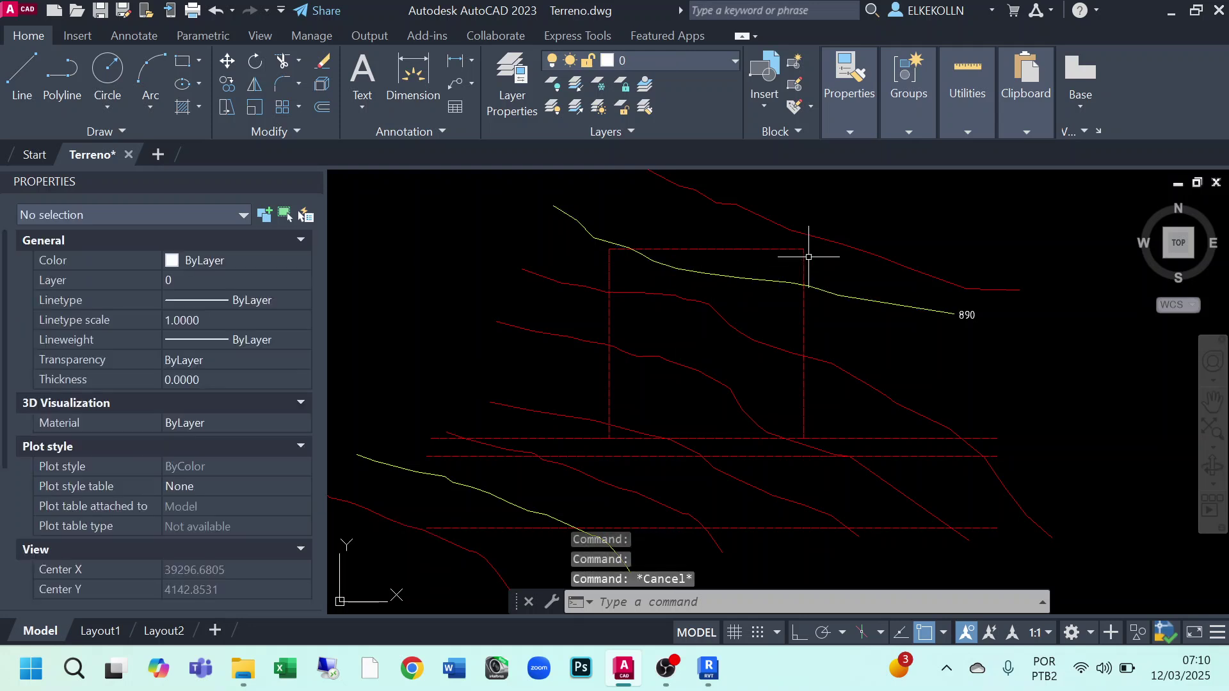
Set the elevation of the uppermost red contour line, above the 890 contour, to 7 and clear the selection
{"action": "left_click", "coordinate": [850, 247]}
{"action": "scroll", "coordinate": [227, 437], "scroll_direction": "down", "scroll_amount": 2}
{"action": "scroll", "coordinate": [227, 437], "scroll_direction": "down", "scroll_amount": 2}
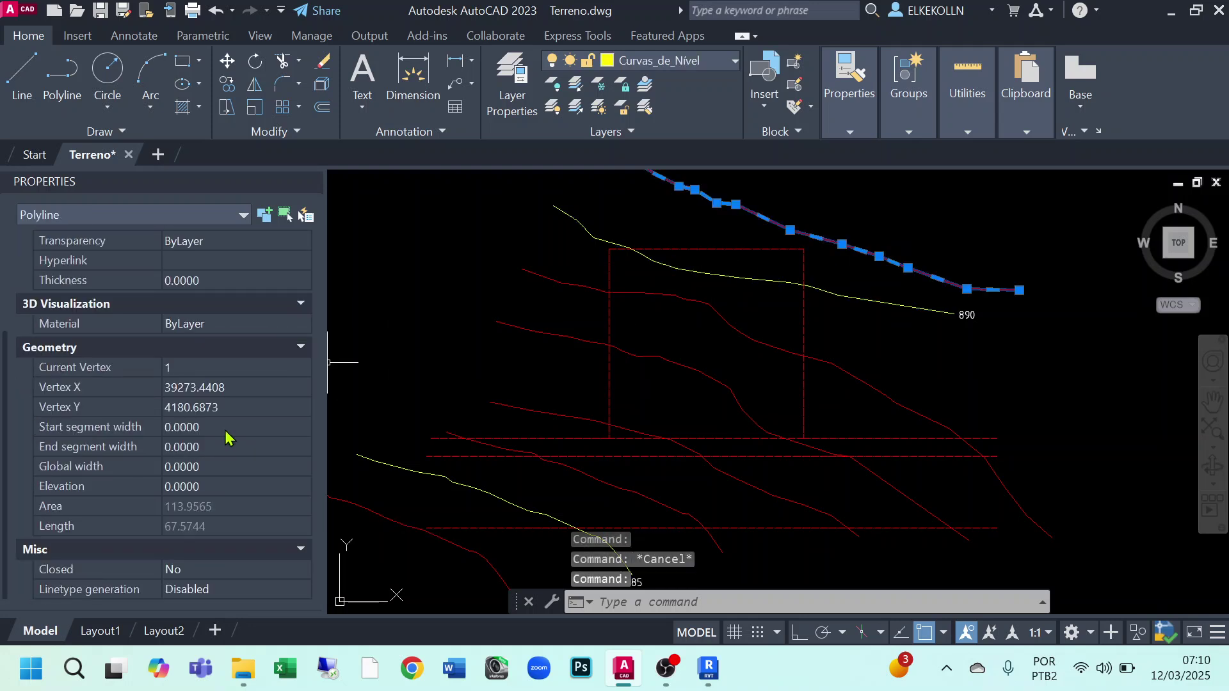
{"action": "left_click", "coordinate": [217, 487]}
{"action": "type", "text": "7"}
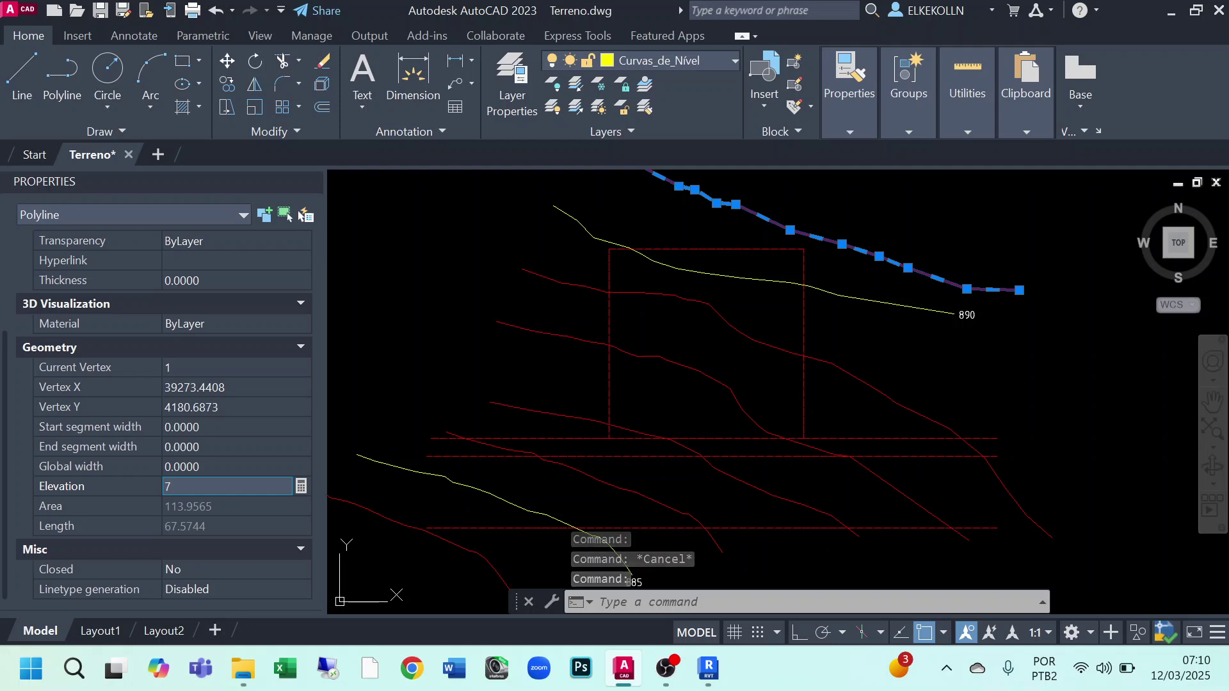
{"action": "key", "text": "Return"}
{"action": "key", "text": "Escape"}
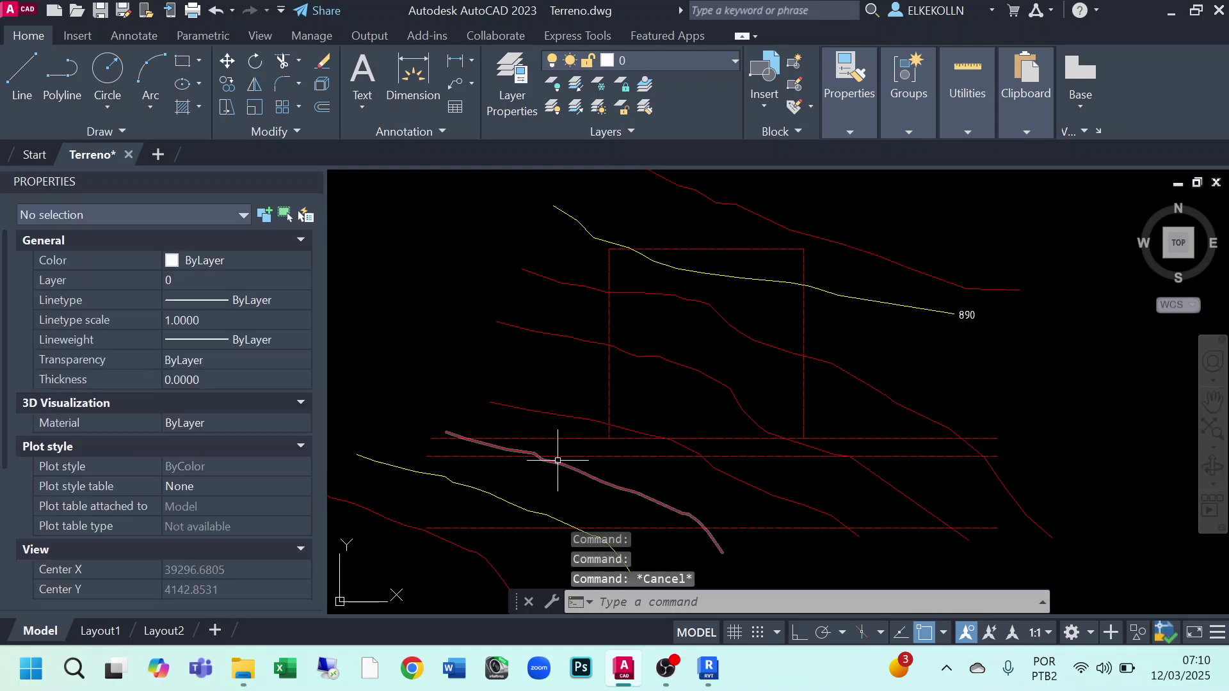
Check the elevations of the four lowest contour lines one by one, from the lowest red contour upward
{"action": "middle_click_drag", "start_coordinate": [589, 426], "coordinate": [590, 368]}
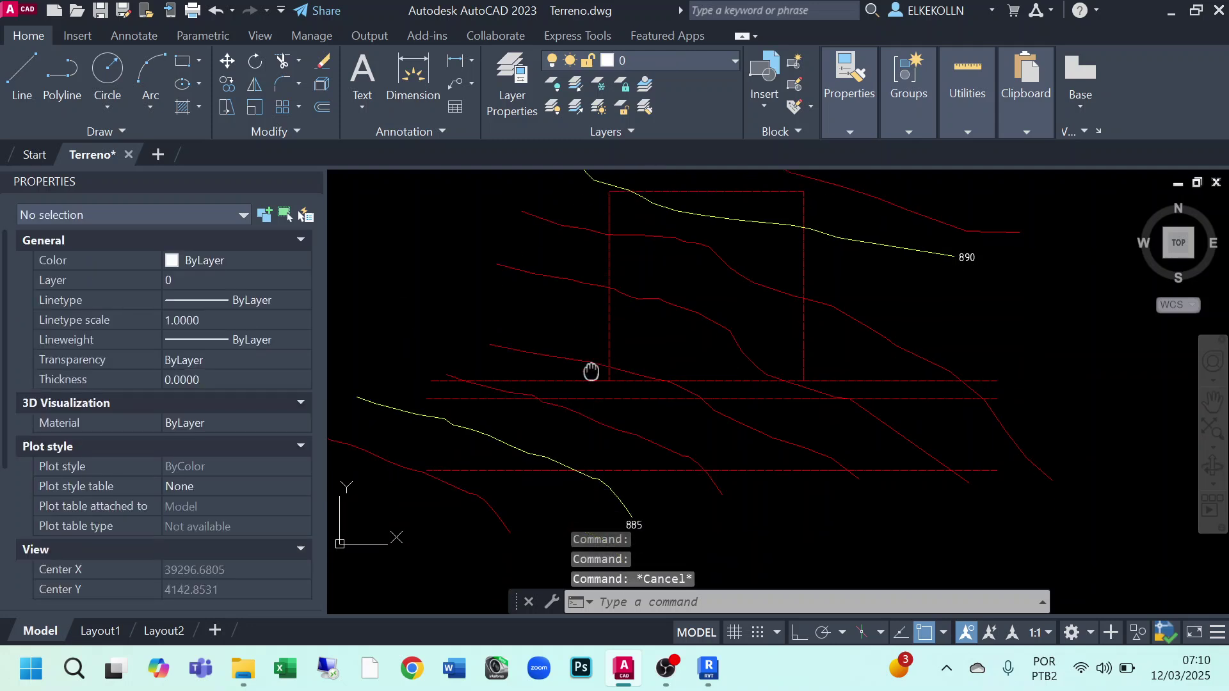
{"action": "left_click", "coordinate": [491, 500]}
{"action": "scroll", "coordinate": [65, 465], "scroll_direction": "down", "scroll_amount": 3}
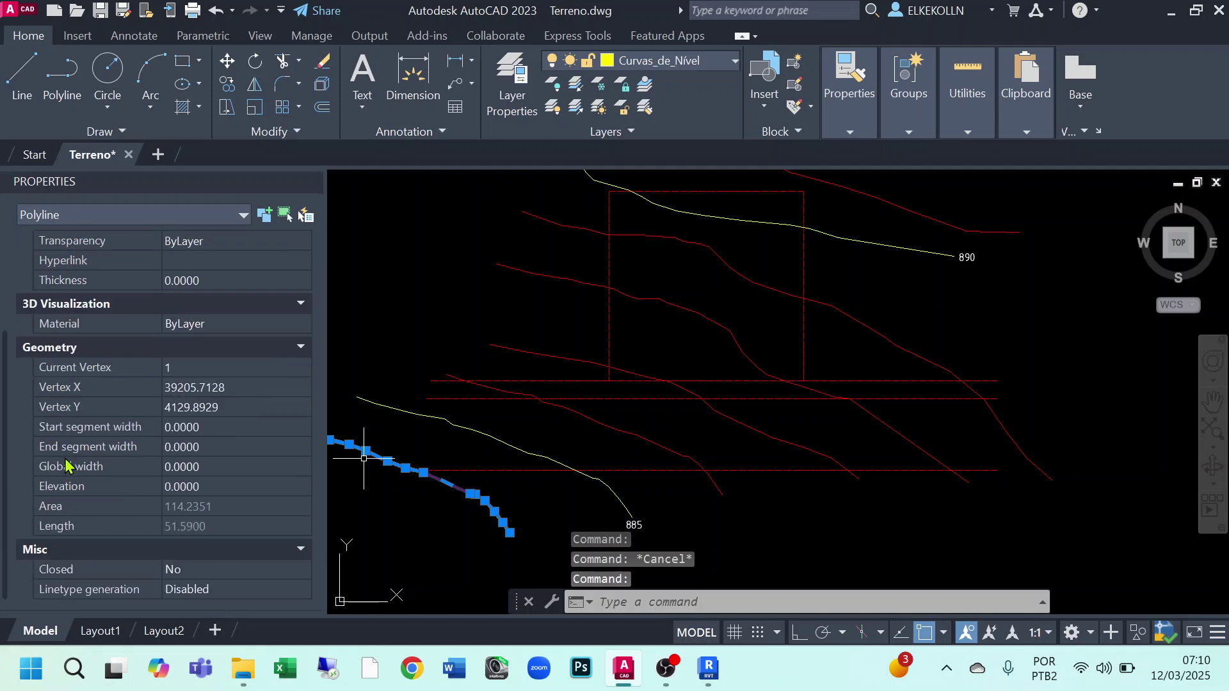
{"action": "key", "text": "Escape"}
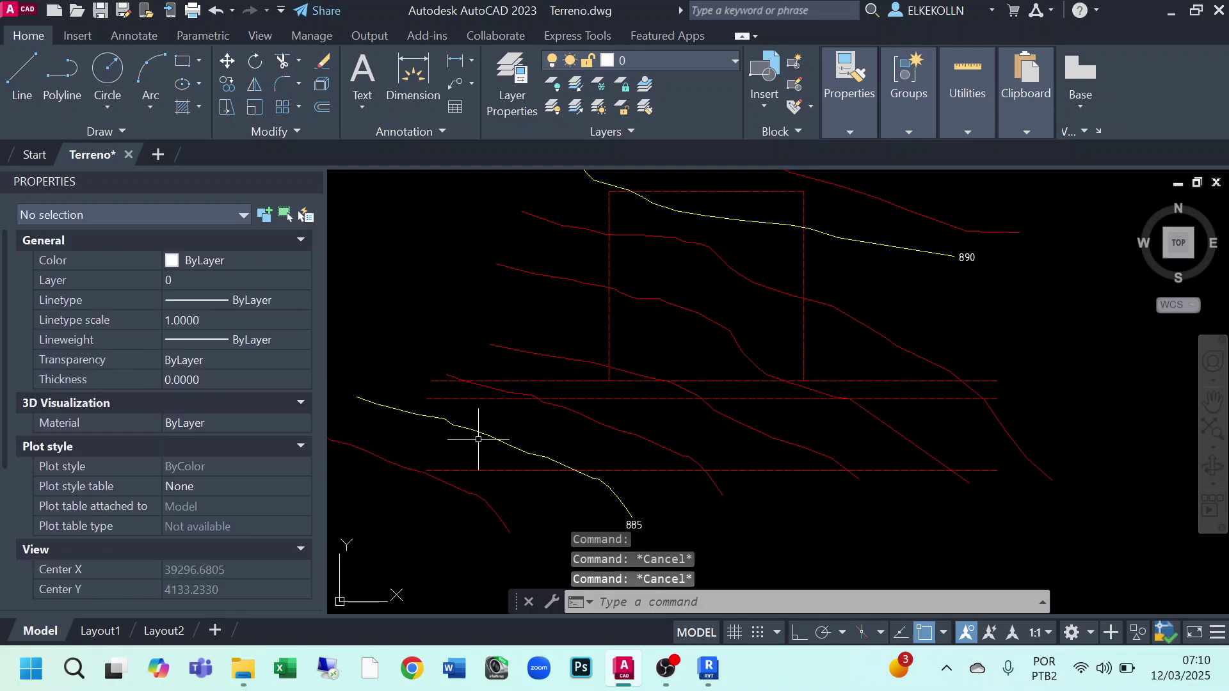
{"action": "left_click", "coordinate": [480, 432]}
{"action": "scroll", "coordinate": [153, 419], "scroll_direction": "down", "scroll_amount": 2}
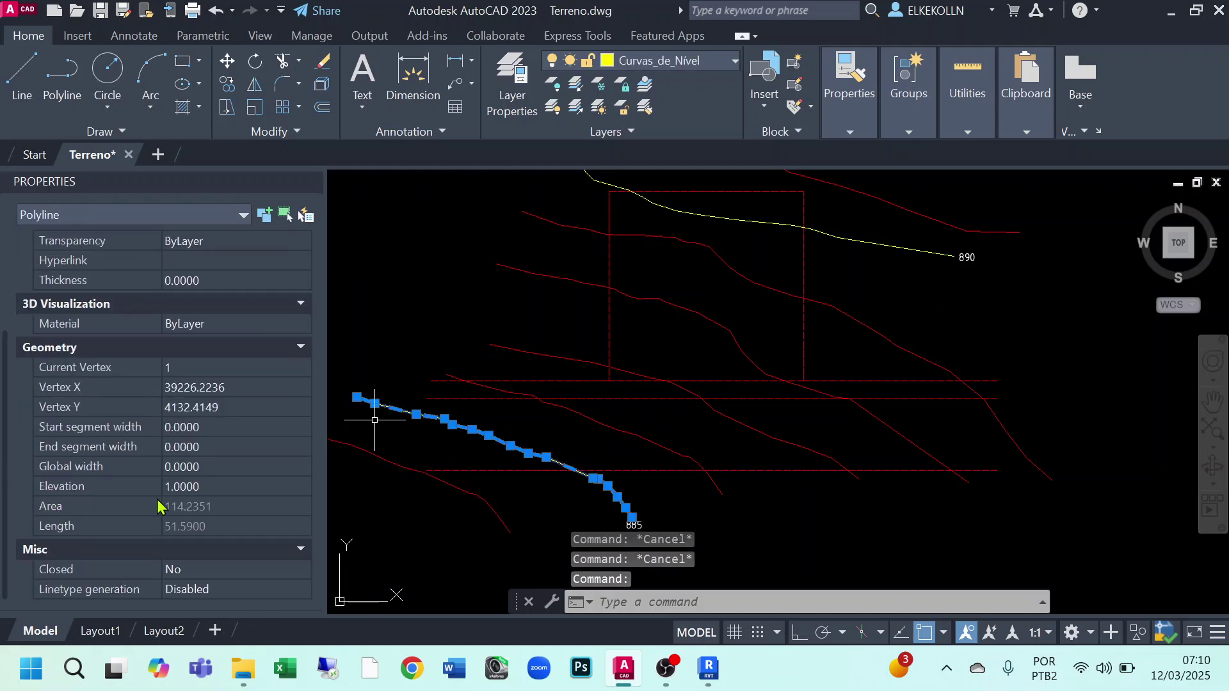
{"action": "key", "text": "Escape"}
{"action": "left_click", "coordinate": [548, 404]}
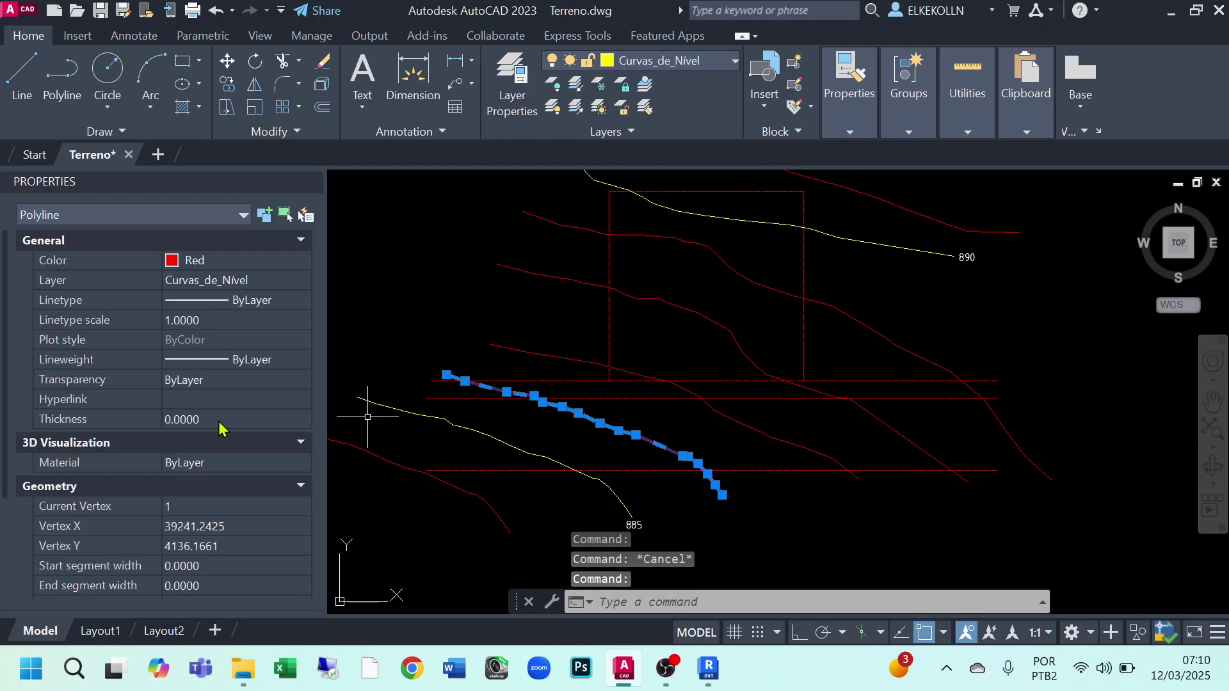
{"action": "scroll", "coordinate": [220, 427], "scroll_direction": "down", "scroll_amount": 3}
{"action": "key", "text": "Escape"}
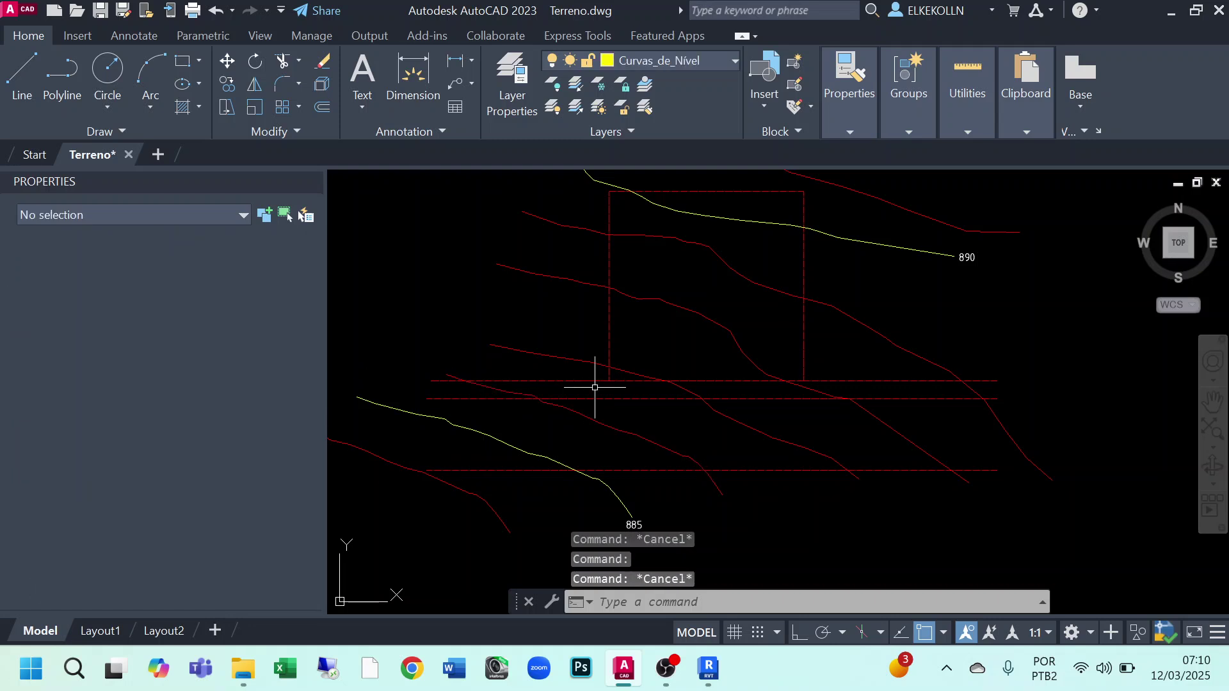
{"action": "left_click", "coordinate": [563, 359]}
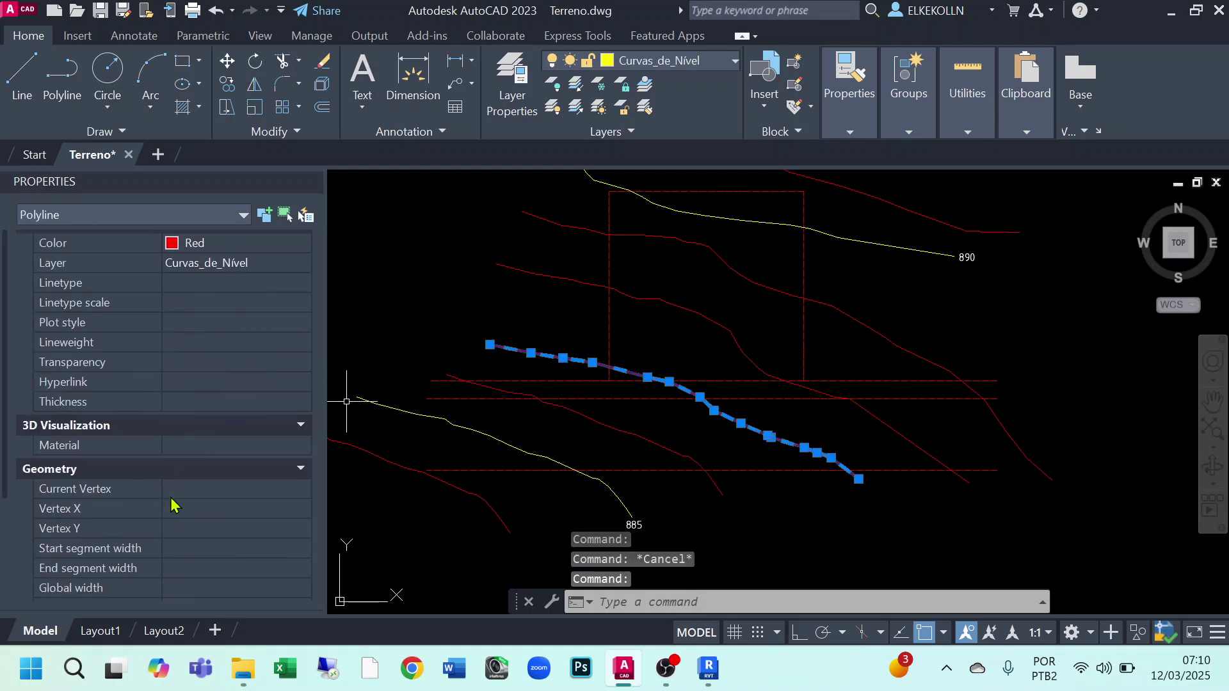
{"action": "scroll", "coordinate": [172, 504], "scroll_direction": "down", "scroll_amount": 3}
{"action": "key", "text": "Escape"}
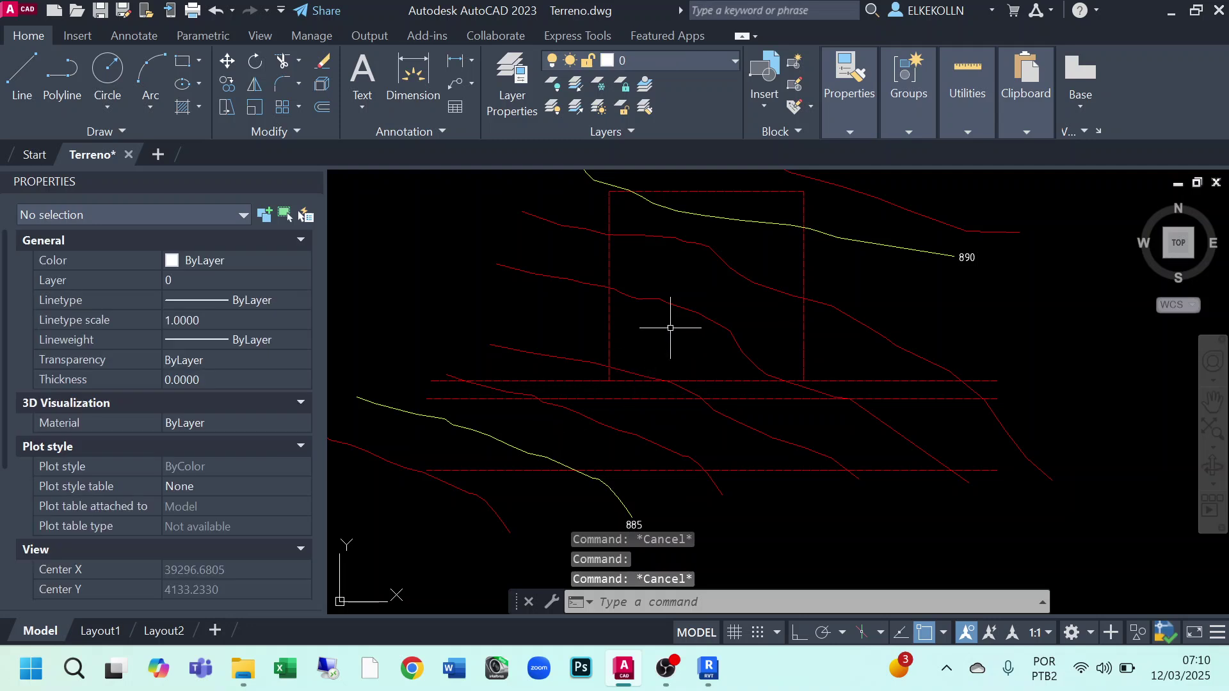
Check the elevations of the four upper contour lines one by one, ending with the uppermost, and clear the selection
{"action": "left_click", "coordinate": [672, 306]}
{"action": "scroll", "coordinate": [232, 467], "scroll_direction": "down", "scroll_amount": 3}
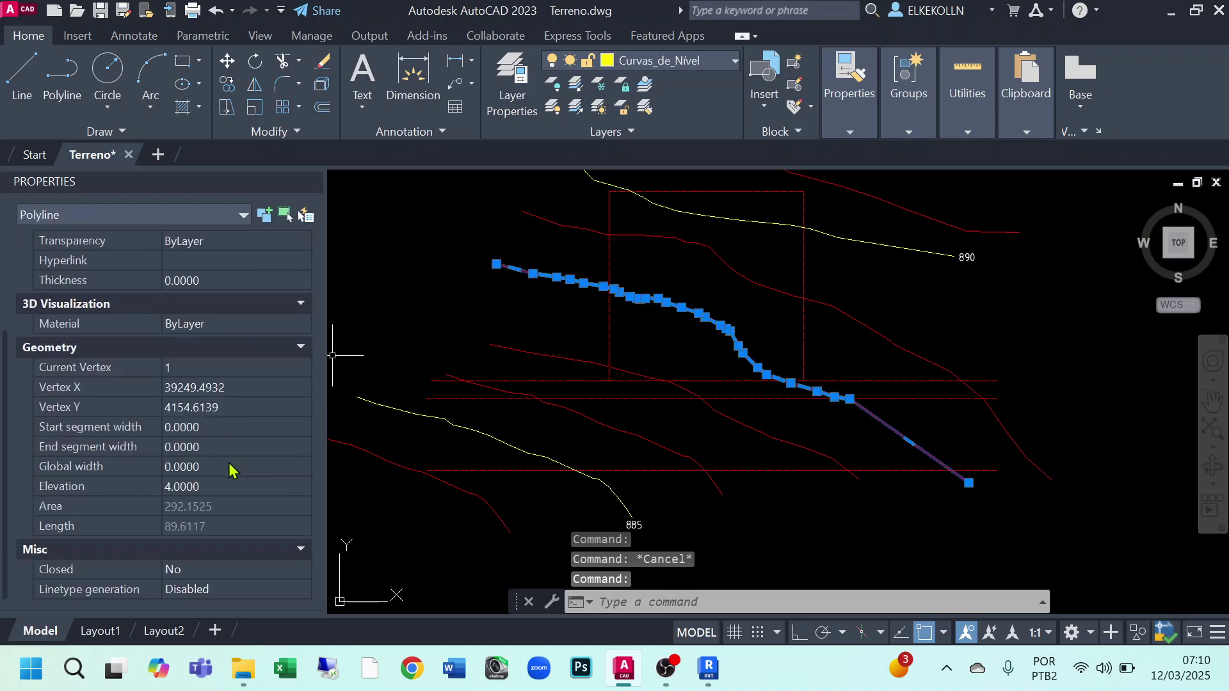
{"action": "key", "text": "Escape"}
{"action": "left_click", "coordinate": [719, 254]}
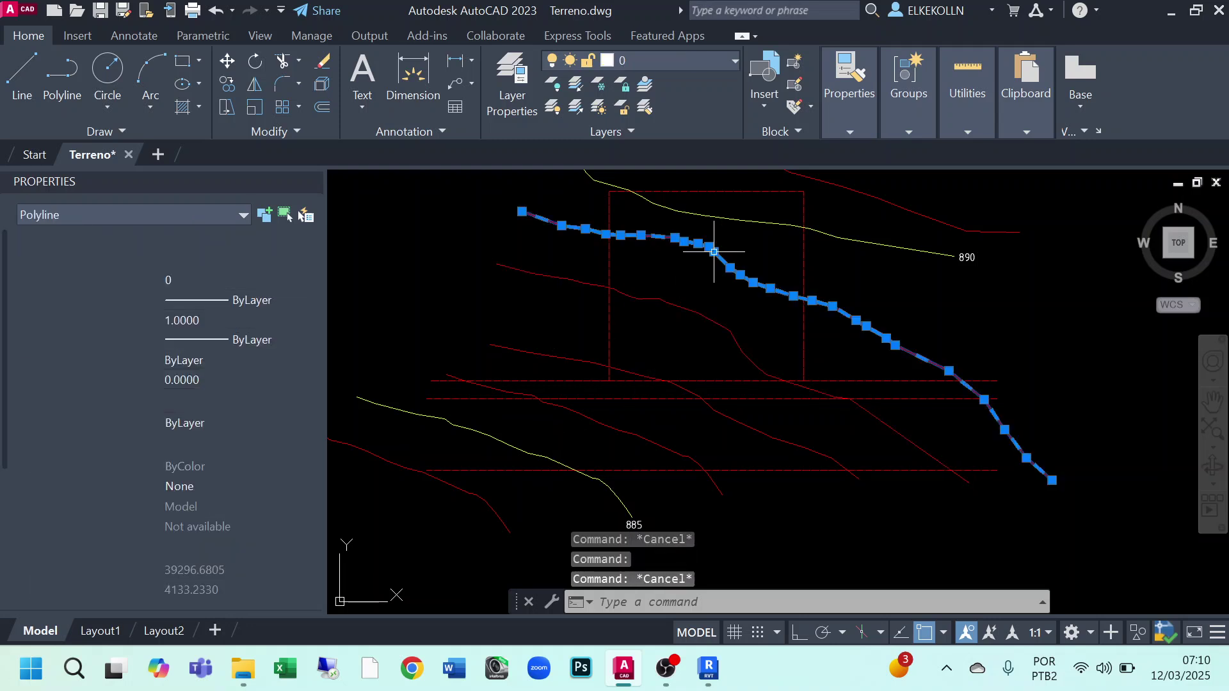
{"action": "scroll", "coordinate": [167, 484], "scroll_direction": "down", "scroll_amount": 3}
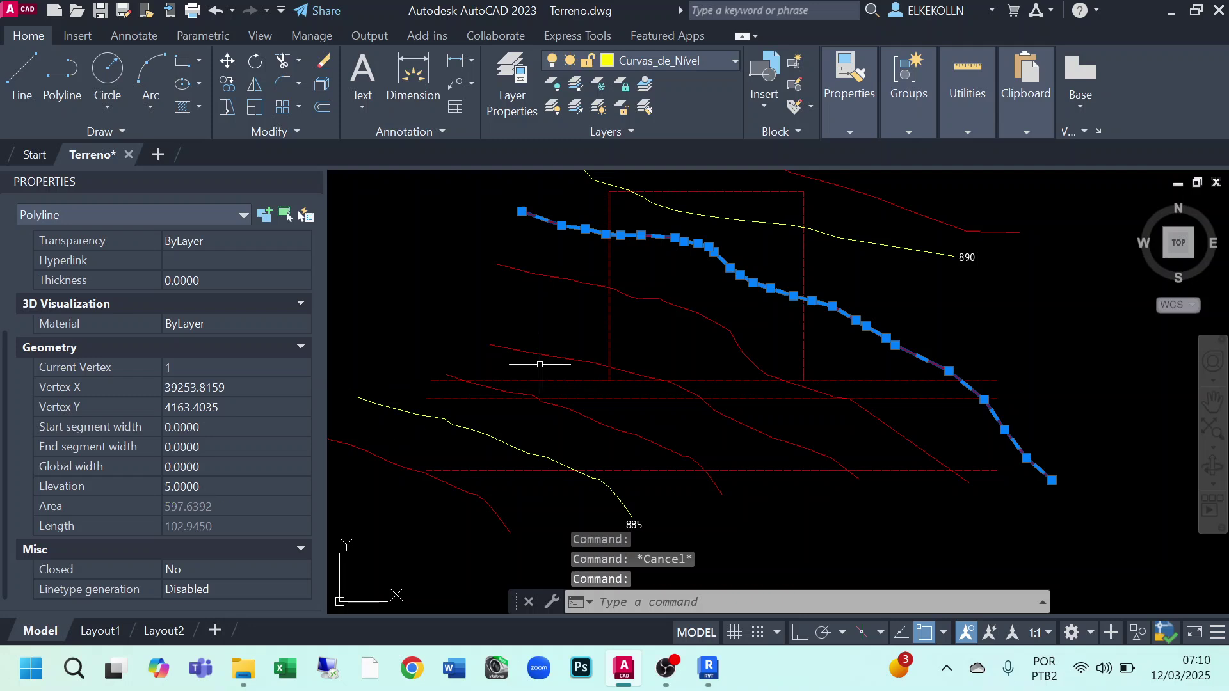
{"action": "key", "text": "Escape"}
{"action": "left_click", "coordinate": [775, 221]}
{"action": "scroll", "coordinate": [156, 521], "scroll_direction": "down", "scroll_amount": 3}
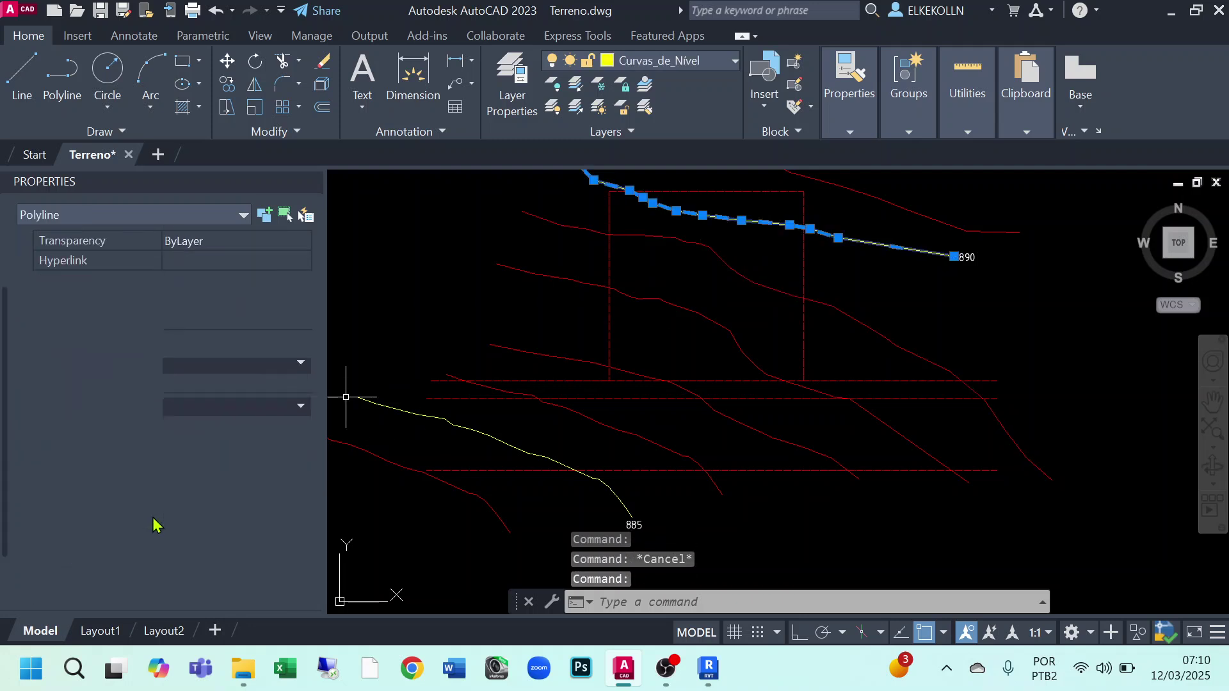
{"action": "key", "text": "Escape"}
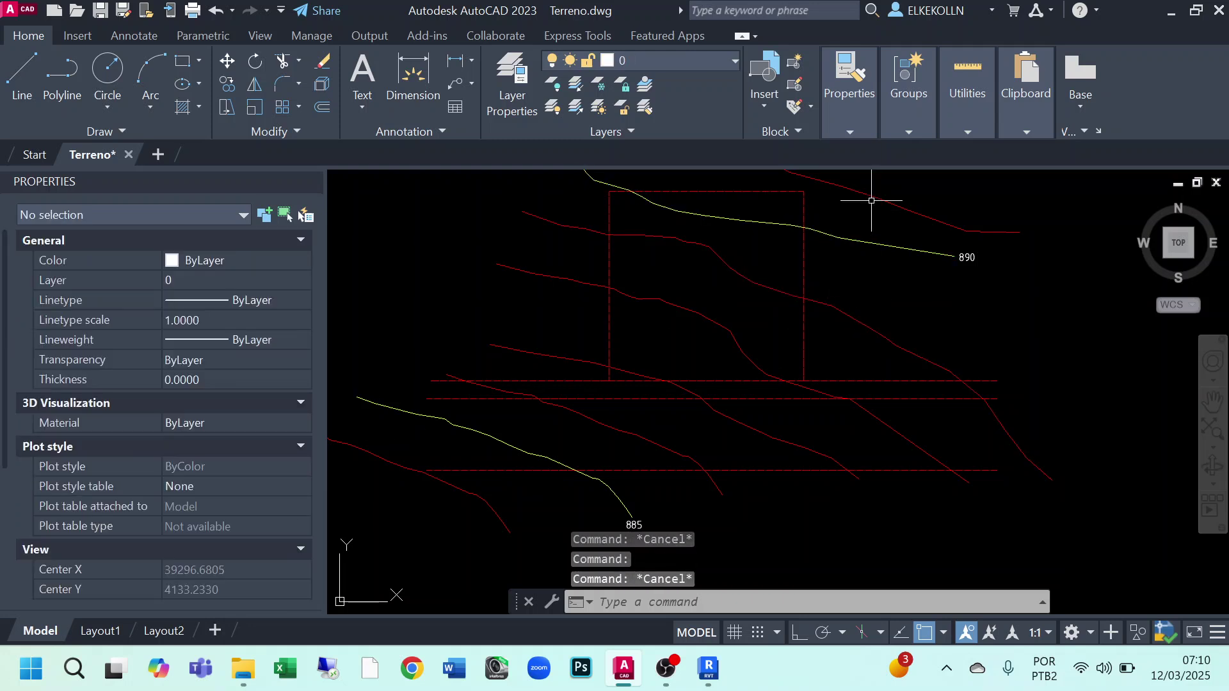
{"action": "left_click", "coordinate": [874, 199]}
{"action": "scroll", "coordinate": [204, 510], "scroll_direction": "down", "scroll_amount": 3}
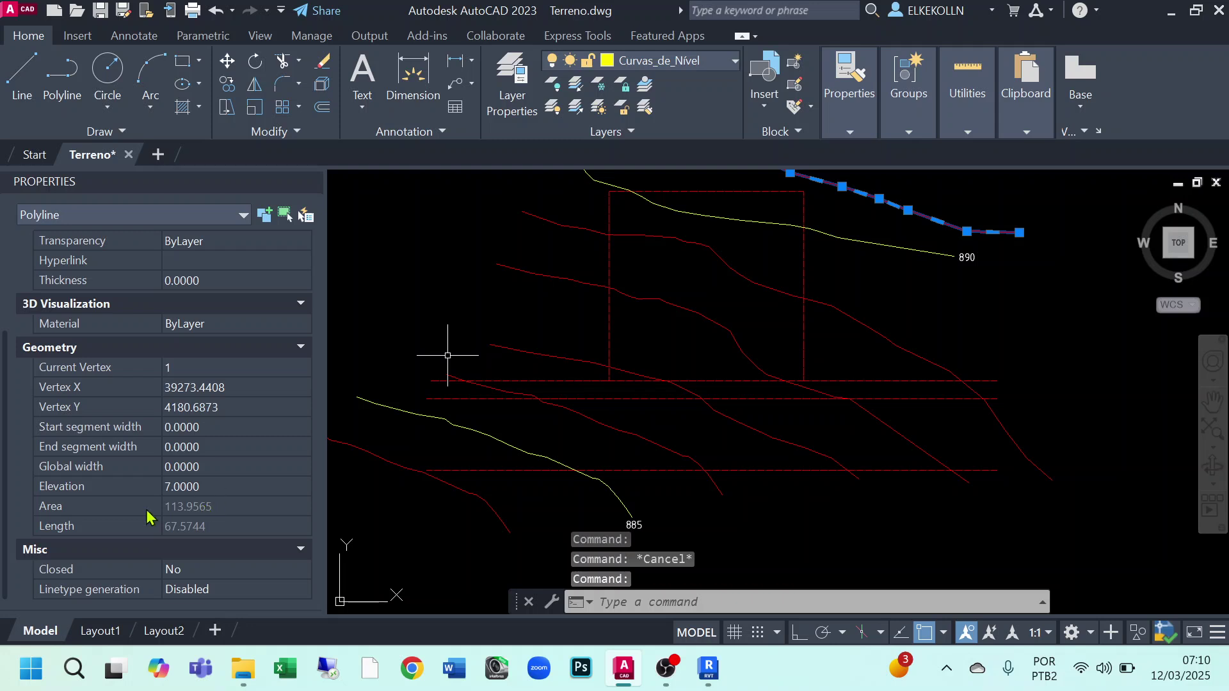
{"action": "key", "text": "Escape"}
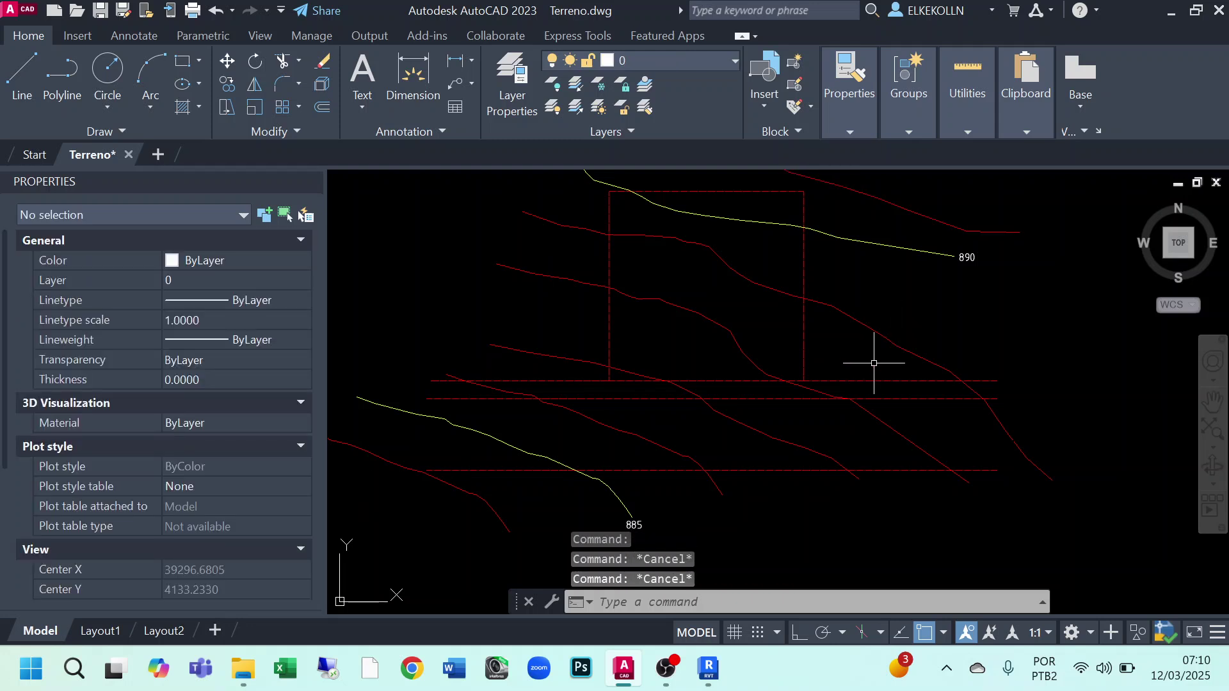
Close the object properties palette so the drawing area shows the whole terrain
{"action": "scroll", "coordinate": [873, 363], "scroll_direction": "down", "scroll_amount": 3}
{"action": "left_click", "coordinate": [312, 181]}
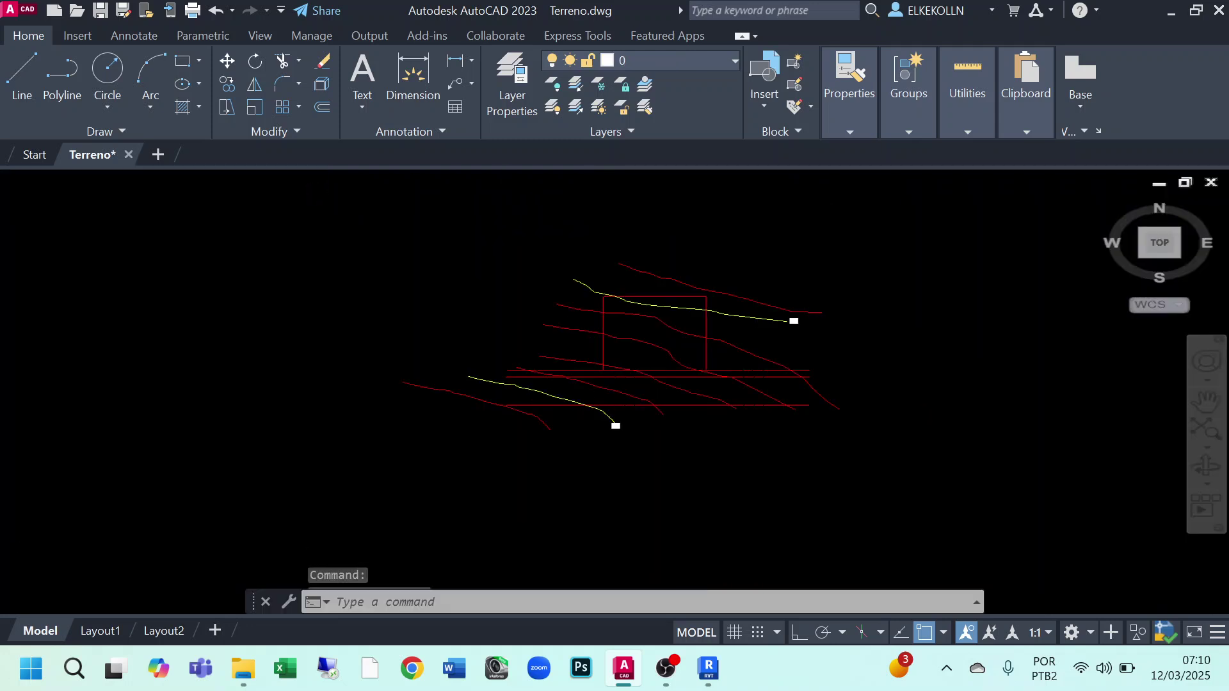
{"action": "scroll", "coordinate": [508, 329], "scroll_direction": "up", "scroll_amount": 5}
{"action": "scroll", "coordinate": [576, 356], "scroll_direction": "down", "scroll_amount": 3}
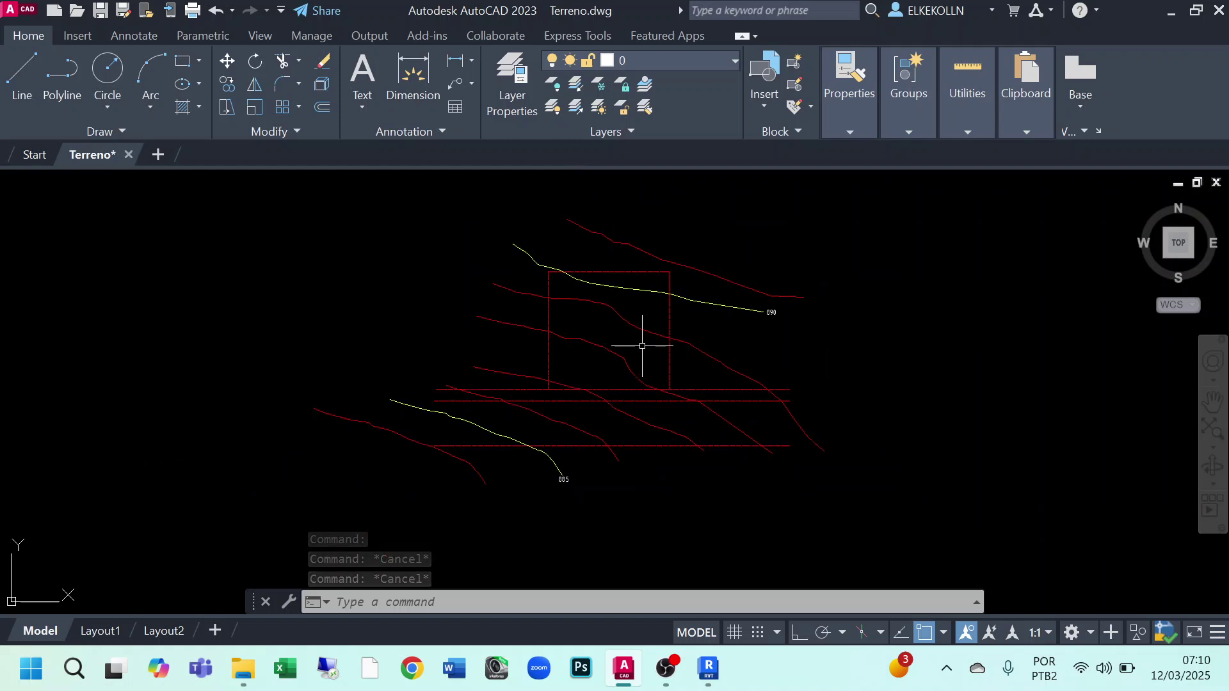
Save a copy of the drawing to the desktop folder under the name Terreno em Elevação
{"action": "left_click", "coordinate": [20, 14]}
{"action": "left_click", "coordinate": [72, 253]}
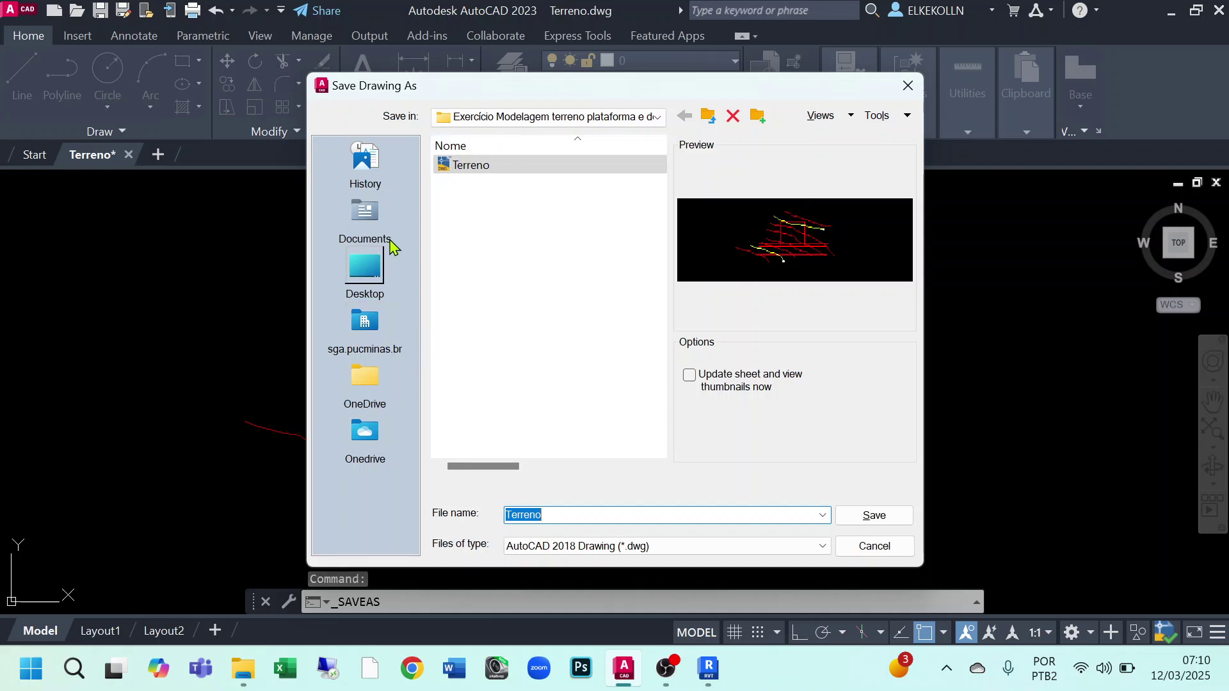
{"action": "left_click", "coordinate": [365, 269]}
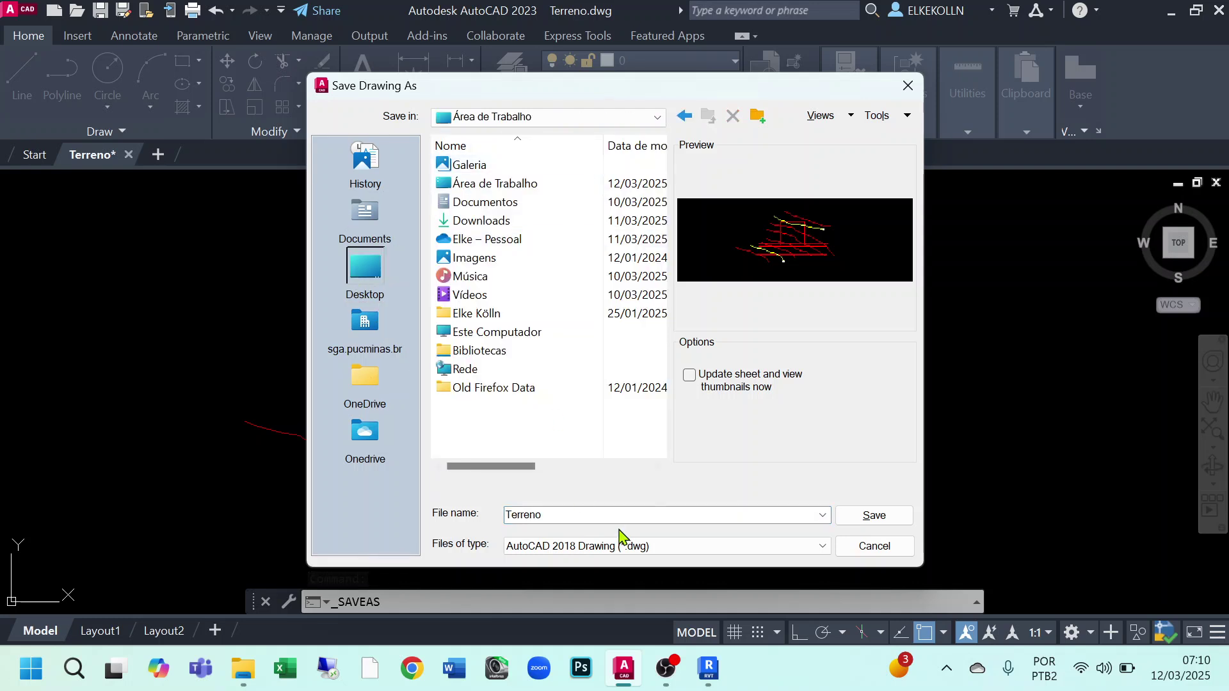
{"action": "double_click", "coordinate": [596, 517]}
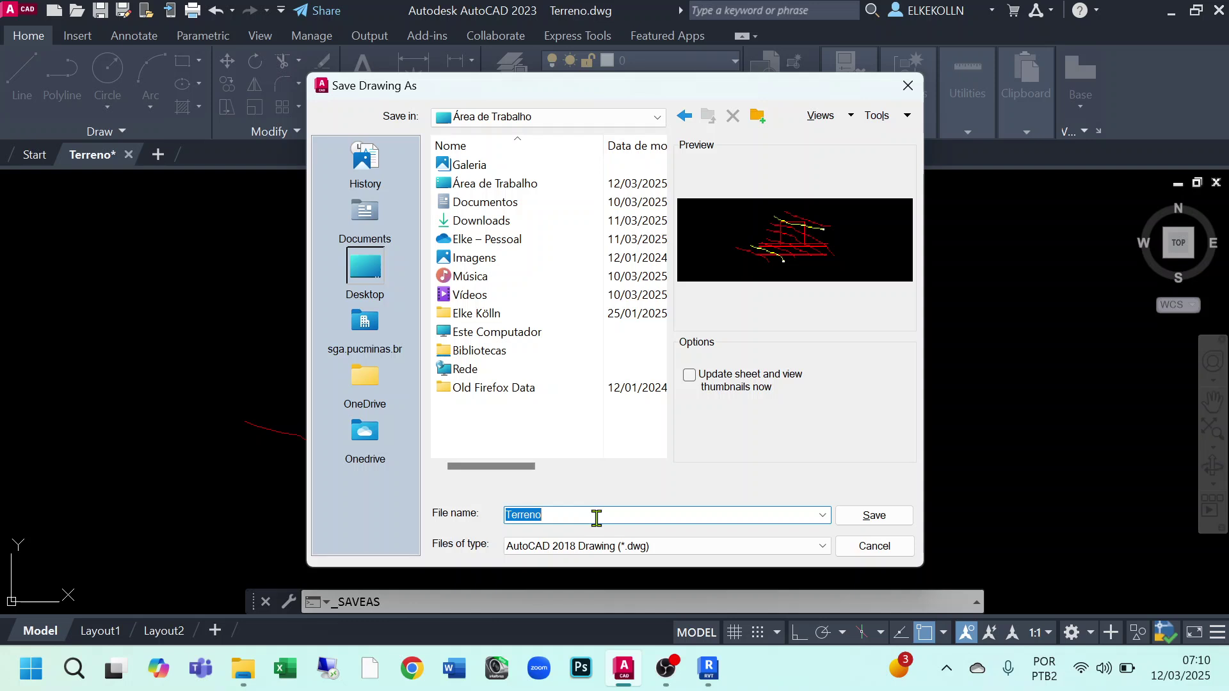
{"action": "type", "text": "t"}
{"action": "key", "text": "Caps_Lock"}
{"action": "type", "text": "Terre"}
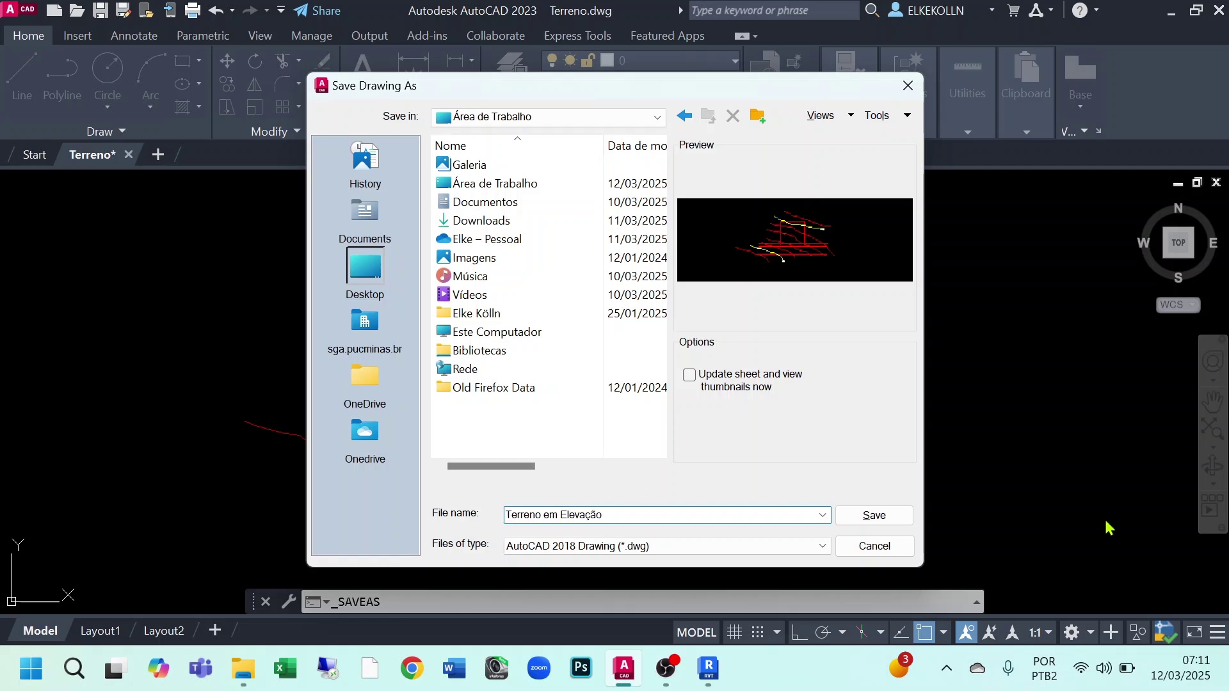
{"action": "left_click", "coordinate": [899, 521]}
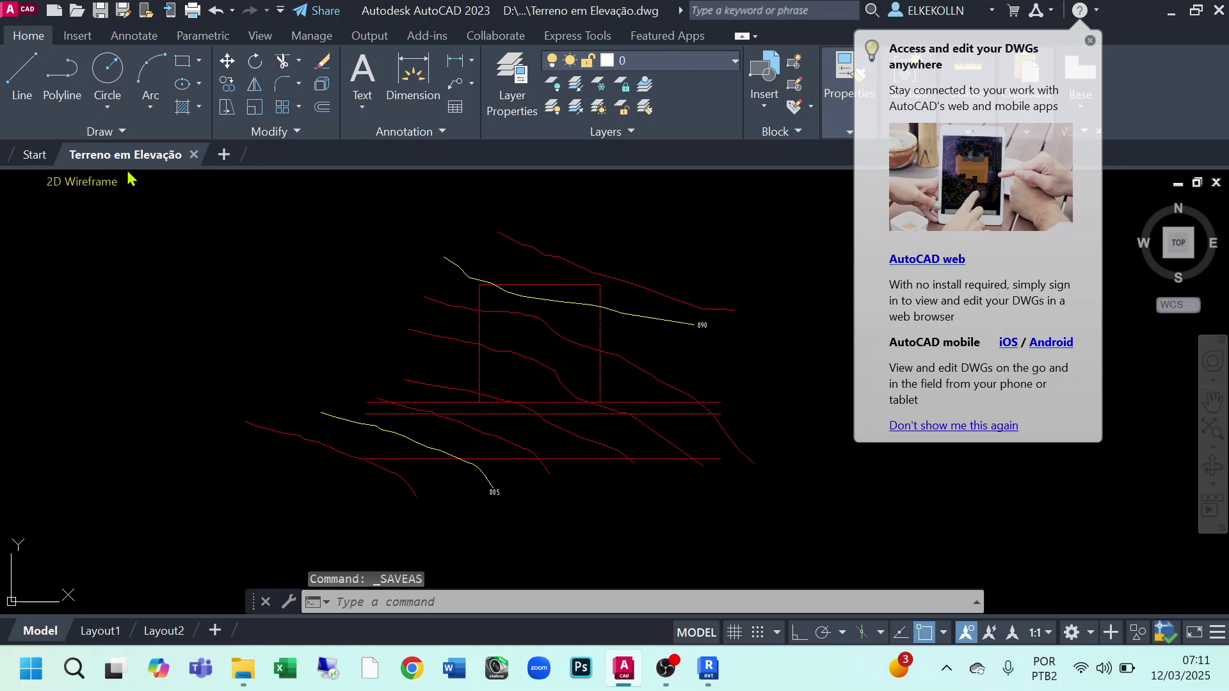
Switch to Revit and create a new project from the Modelo de arquitetura template
{"action": "mouse_move", "coordinate": [195, 160]}
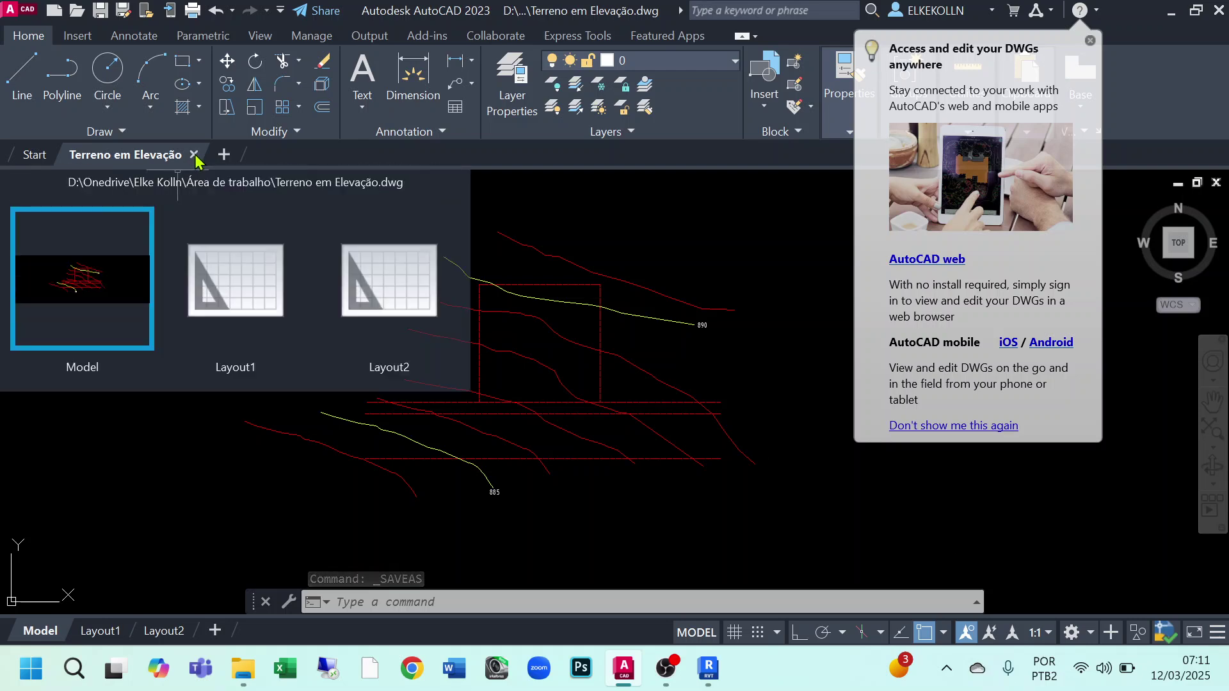
{"action": "left_click", "coordinate": [1173, 13]}
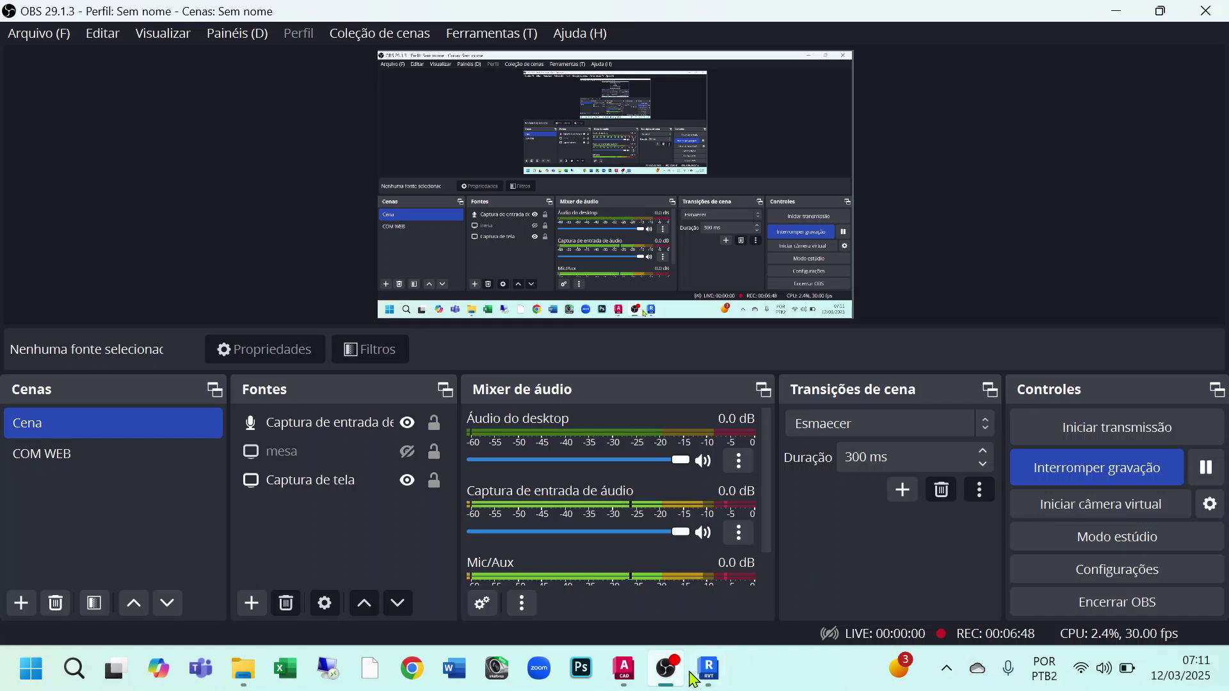
{"action": "left_click", "coordinate": [709, 668]}
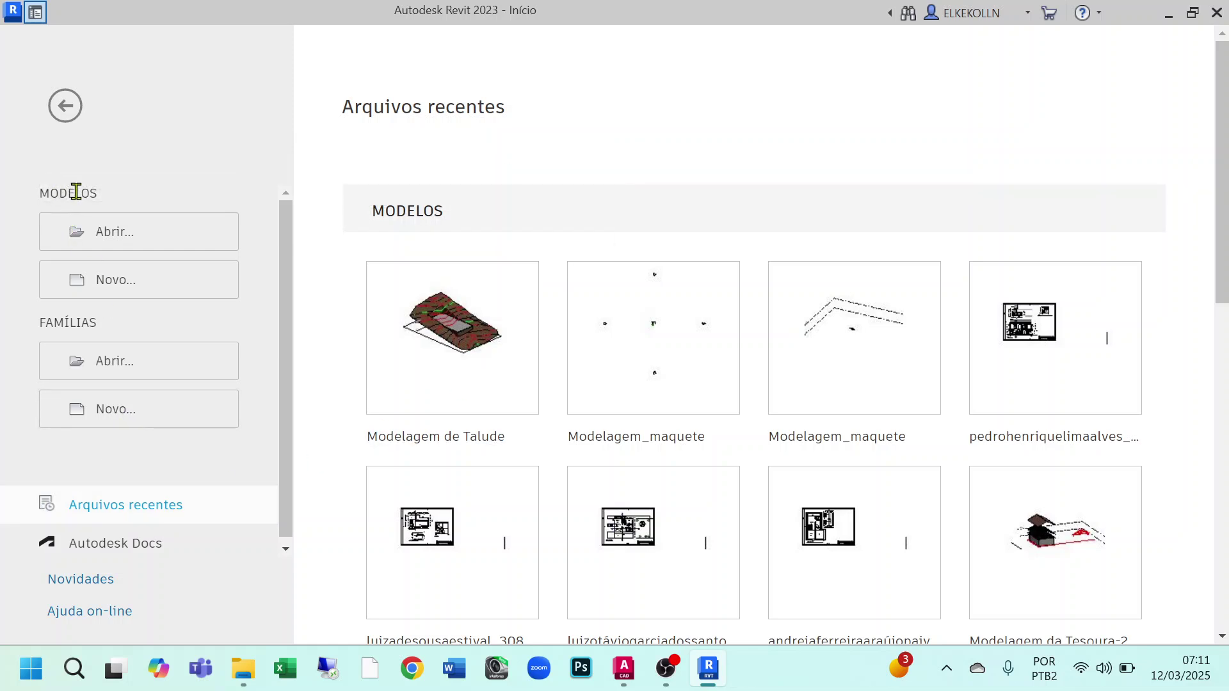
{"action": "left_click", "coordinate": [118, 289]}
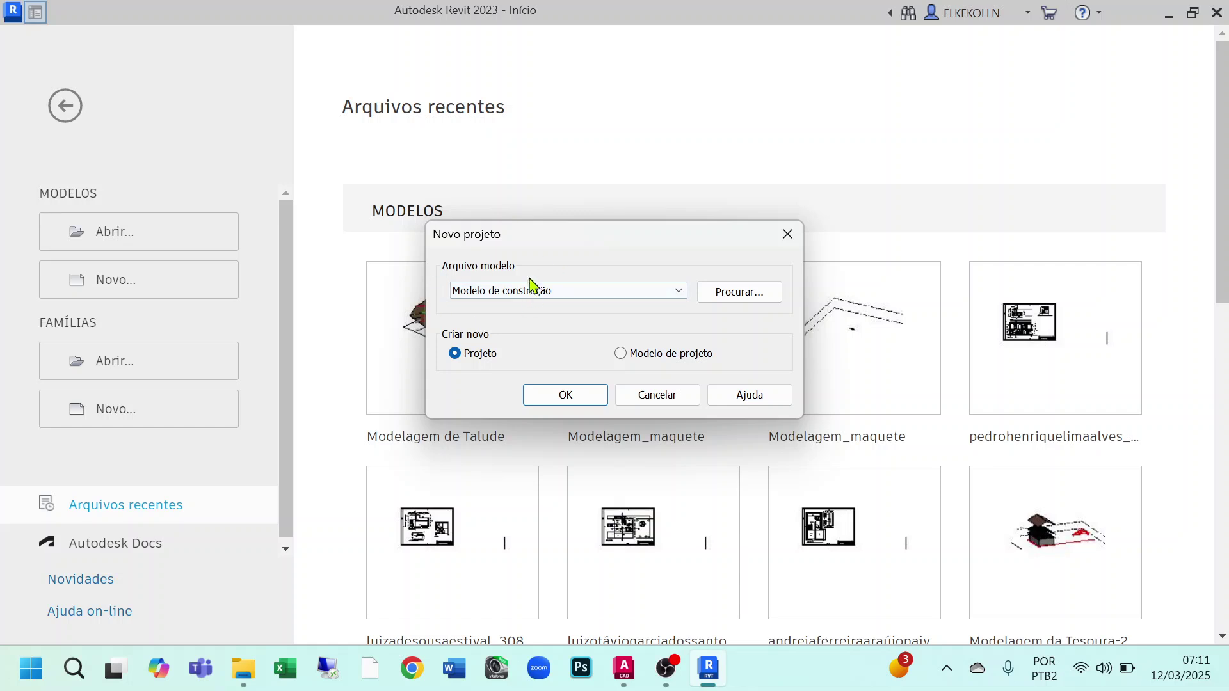
{"action": "left_click", "coordinate": [680, 291]}
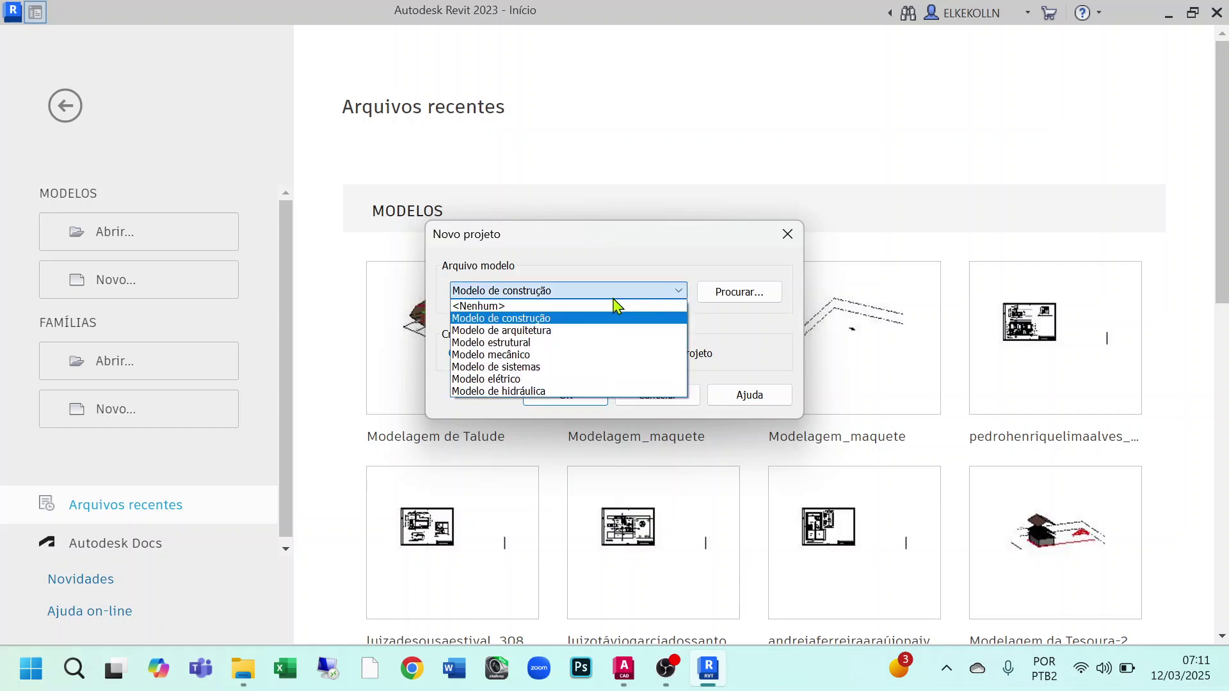
{"action": "left_click", "coordinate": [543, 330]}
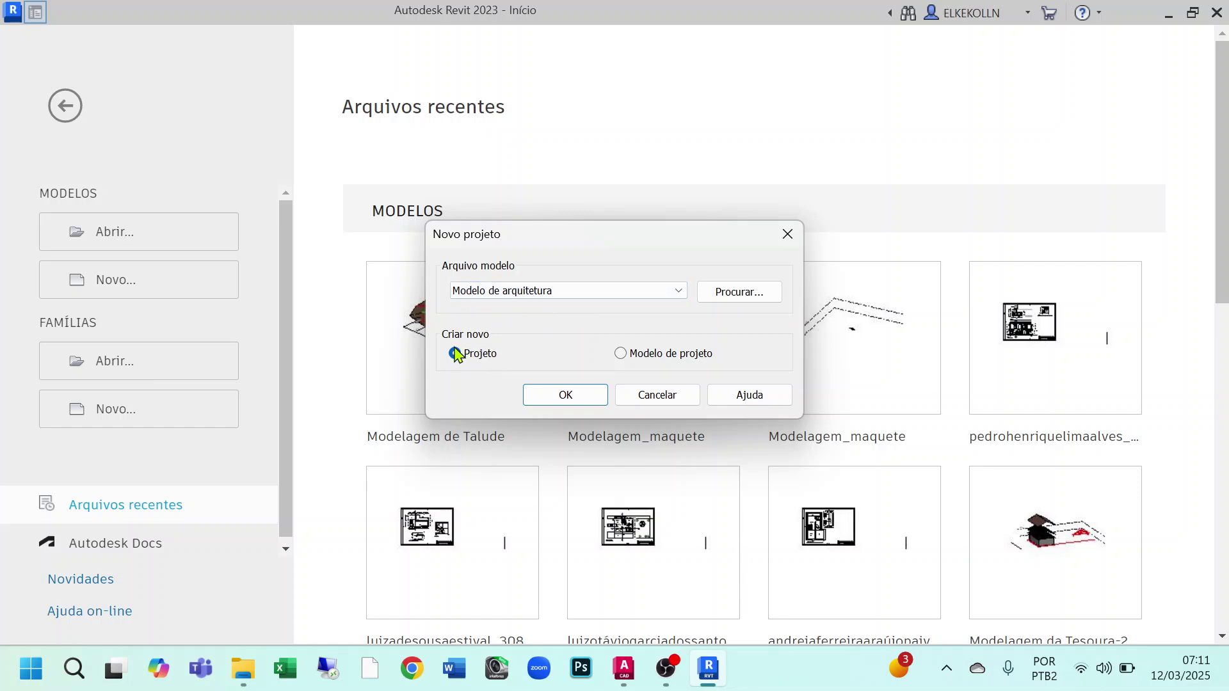
{"action": "left_click", "coordinate": [566, 401]}
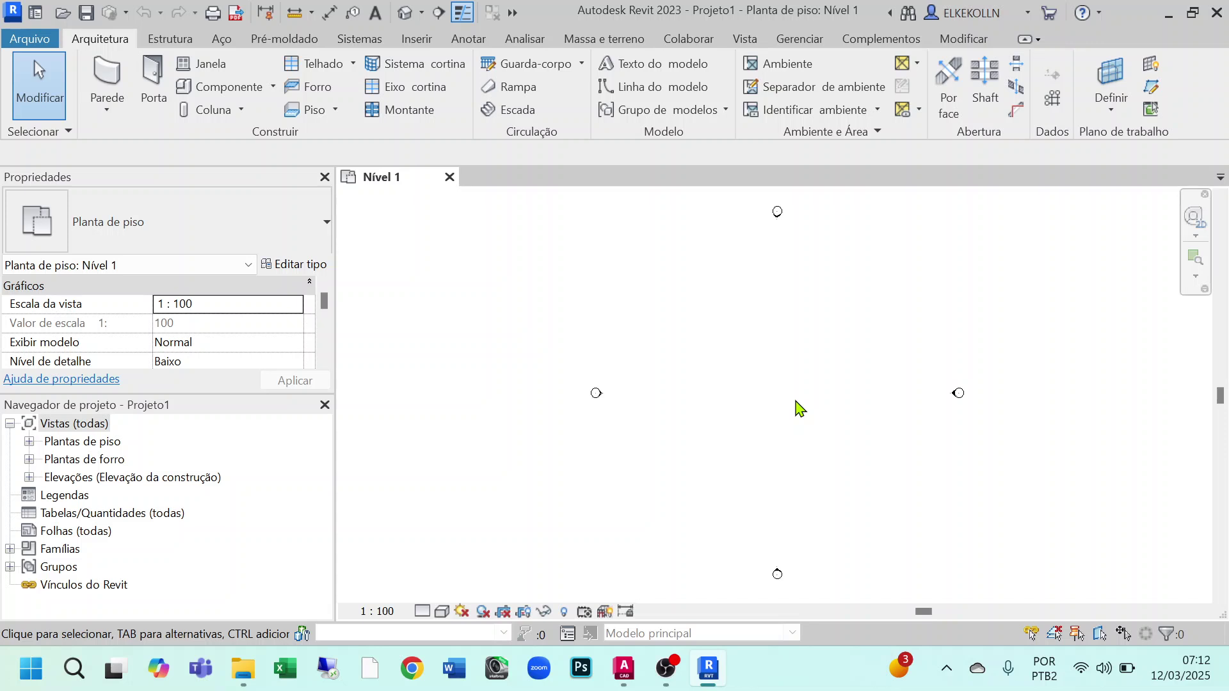
Set the project's Distância units to Metros with 2 decimal places
{"action": "key", "text": "u"}
{"action": "key", "text": "n"}
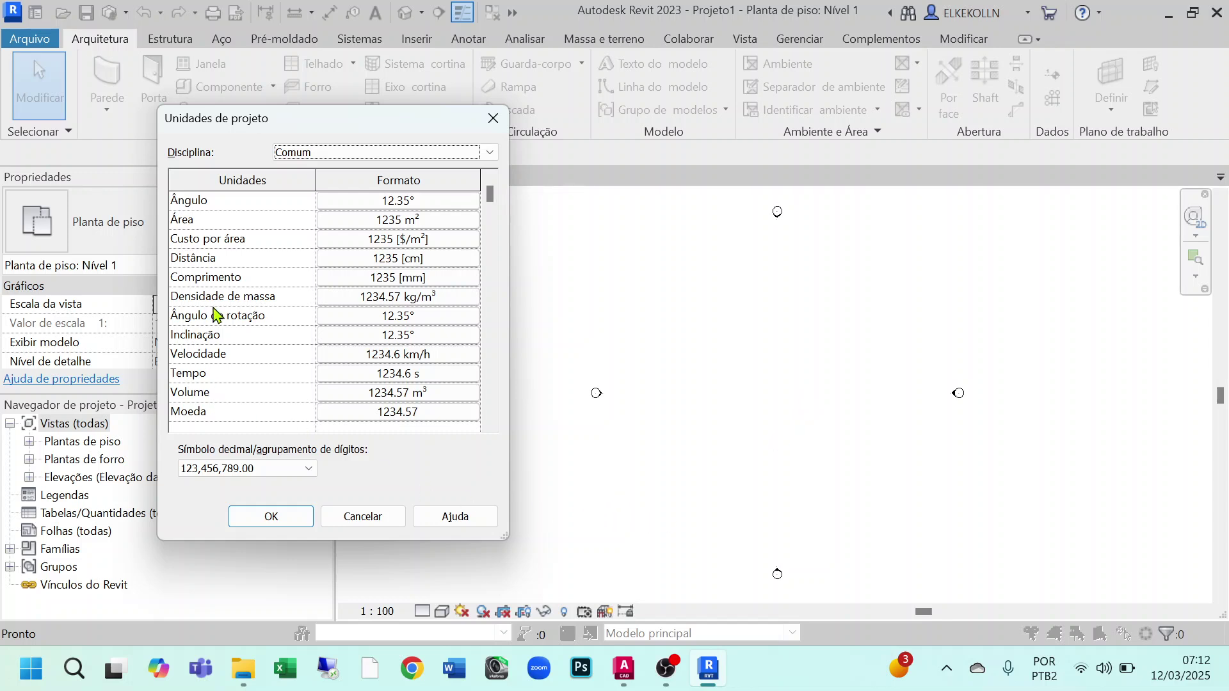
{"action": "left_click_drag", "start_coordinate": [323, 136], "coordinate": [503, 139]}
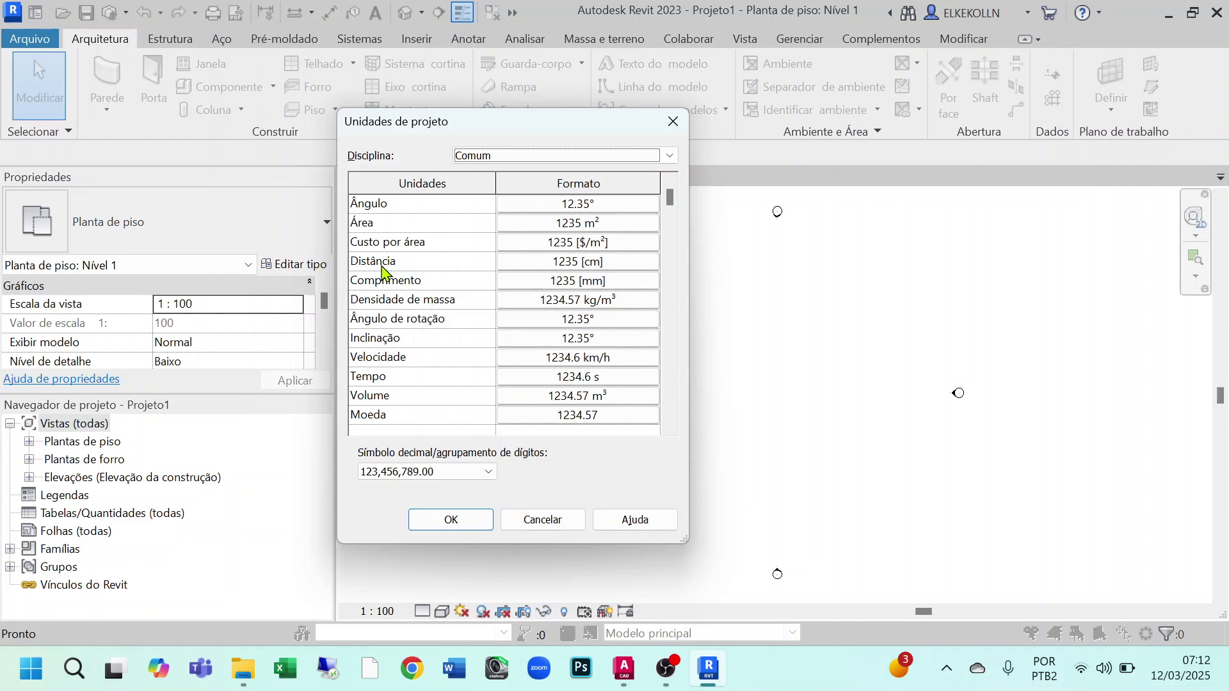
{"action": "left_click", "coordinate": [563, 261]}
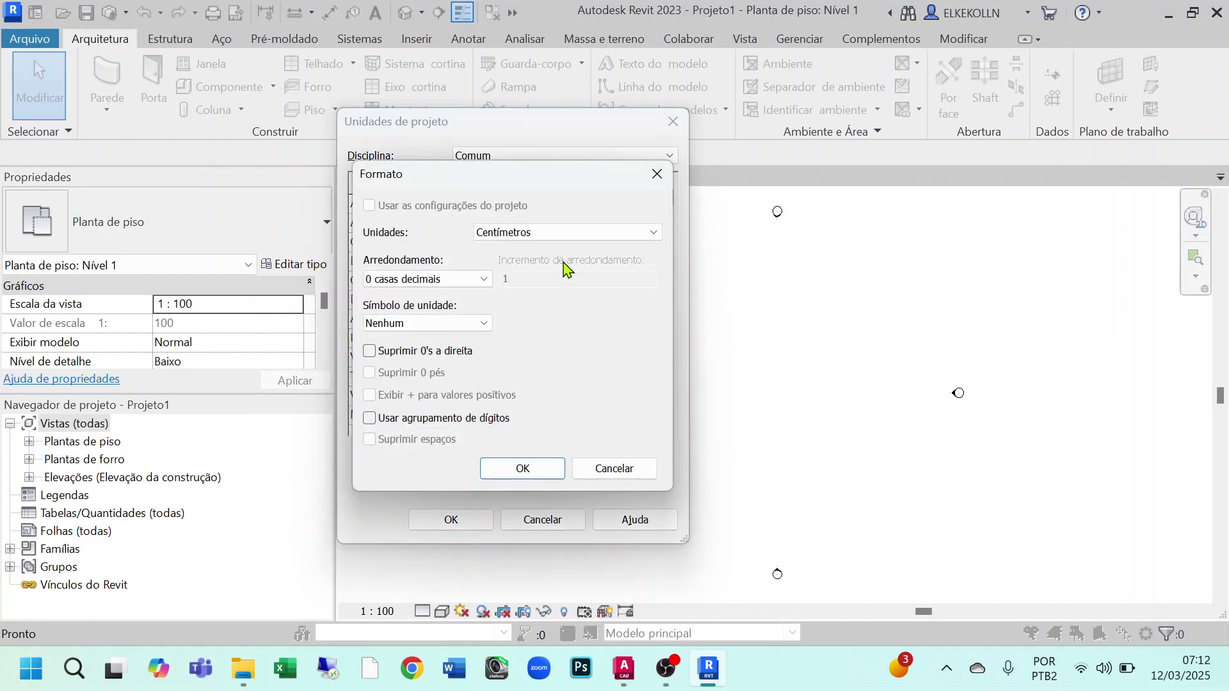
{"action": "left_click", "coordinate": [637, 236]}
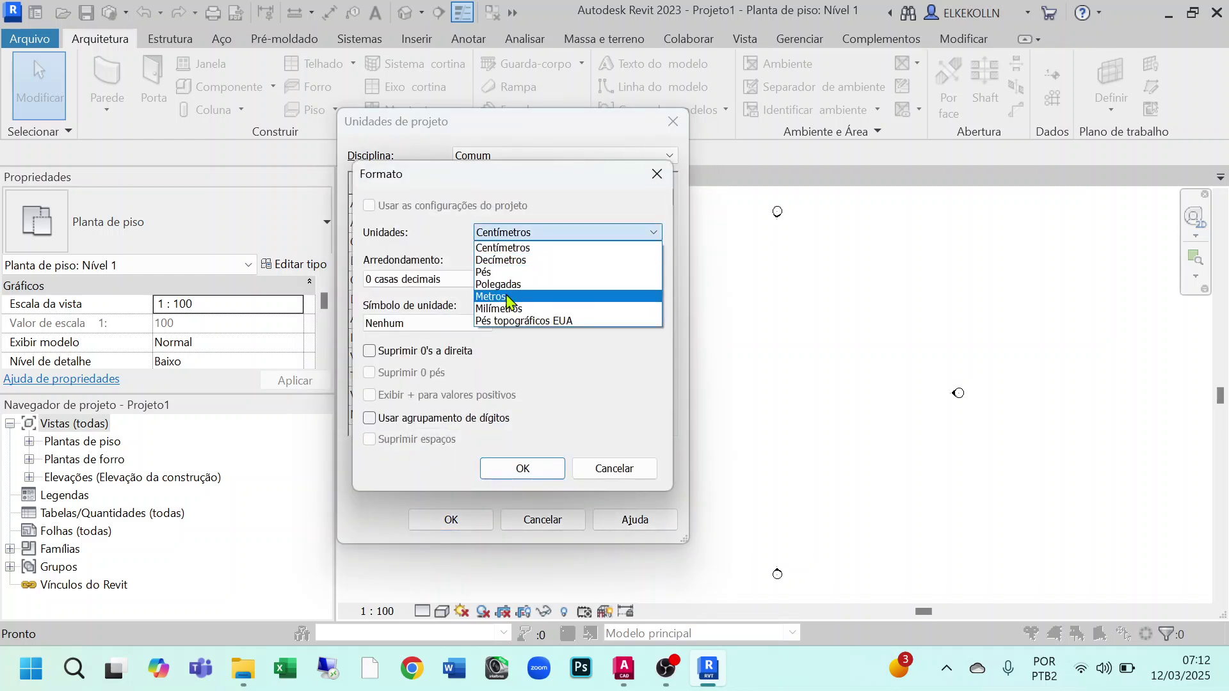
{"action": "left_click", "coordinate": [506, 296]}
{"action": "left_click", "coordinate": [479, 281]}
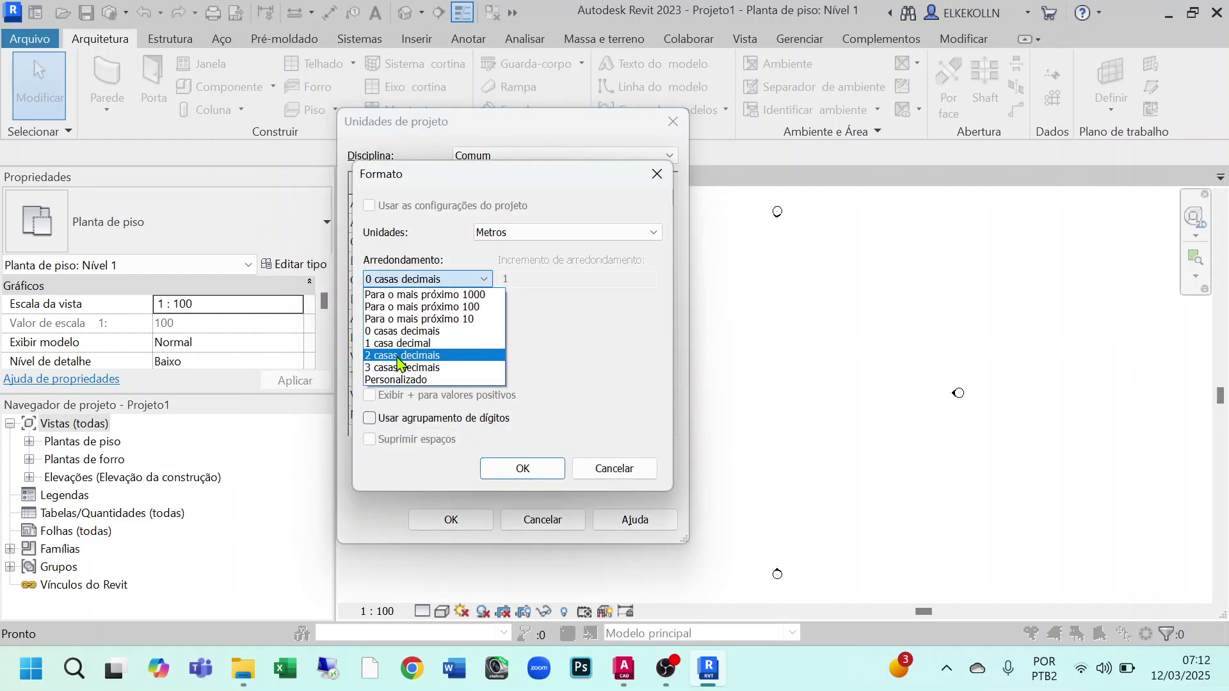
{"action": "left_click", "coordinate": [405, 355]}
{"action": "left_click", "coordinate": [523, 469]}
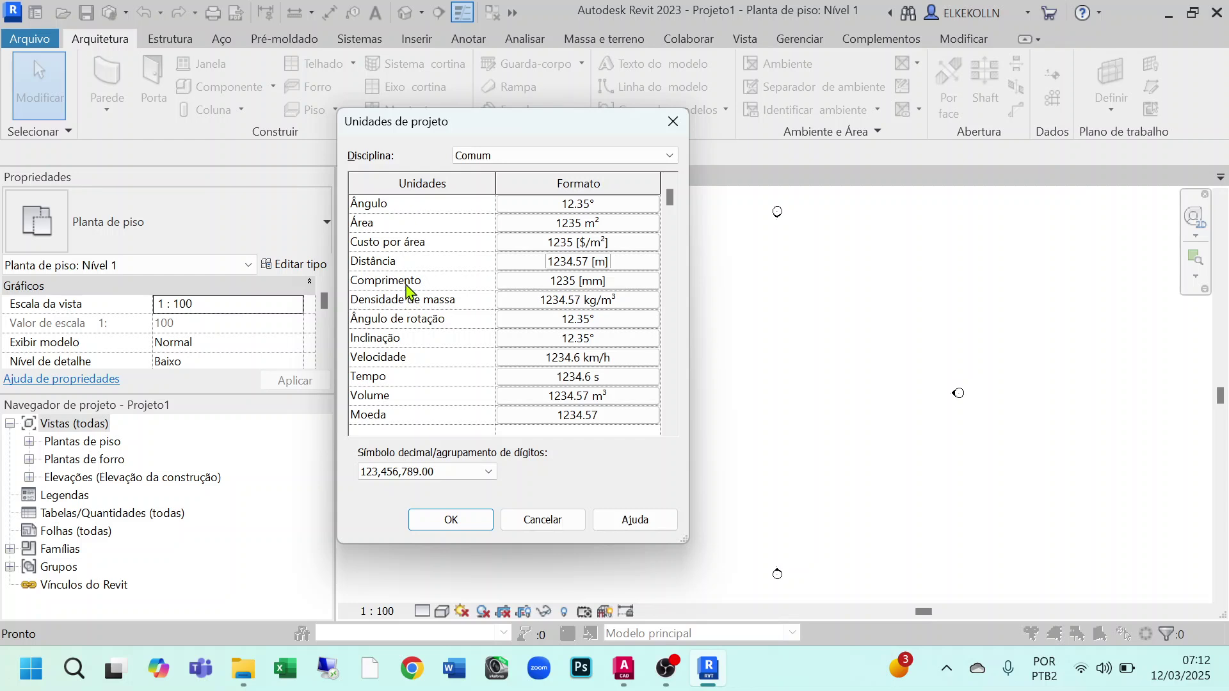
Set the Comprimento units to Metros with 2 decimal places
{"action": "left_click", "coordinate": [599, 285]}
{"action": "left_click", "coordinate": [563, 233]}
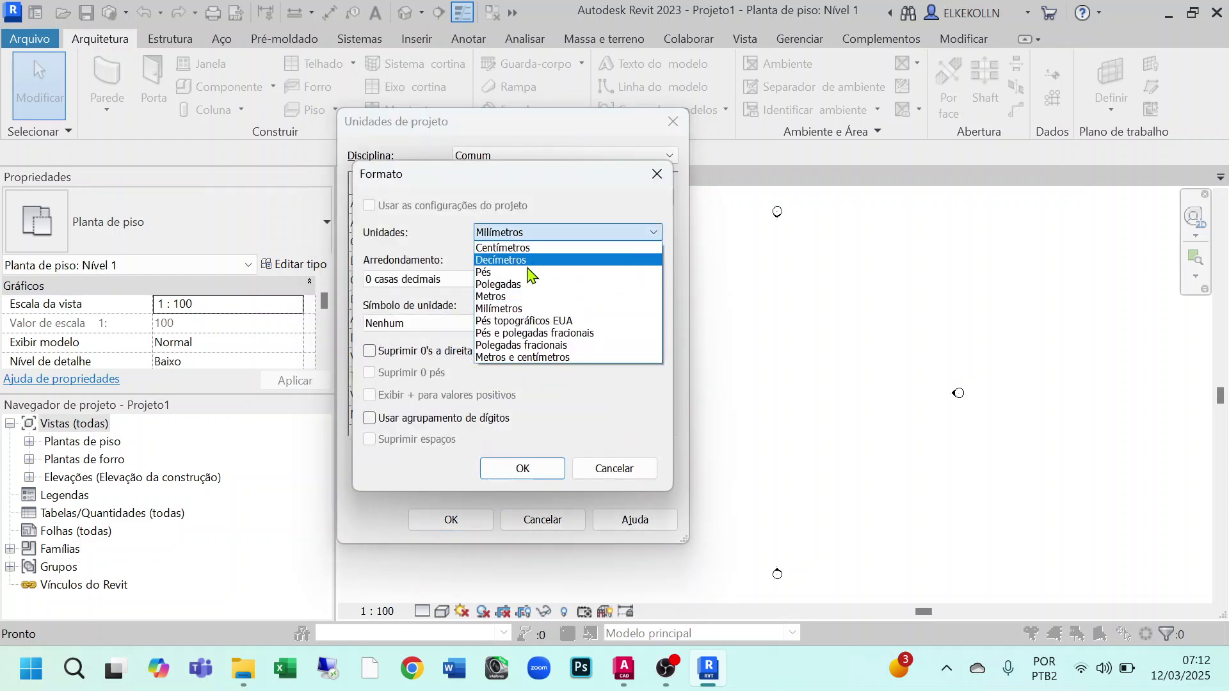
{"action": "left_click", "coordinate": [510, 298]}
{"action": "left_click", "coordinate": [482, 280]}
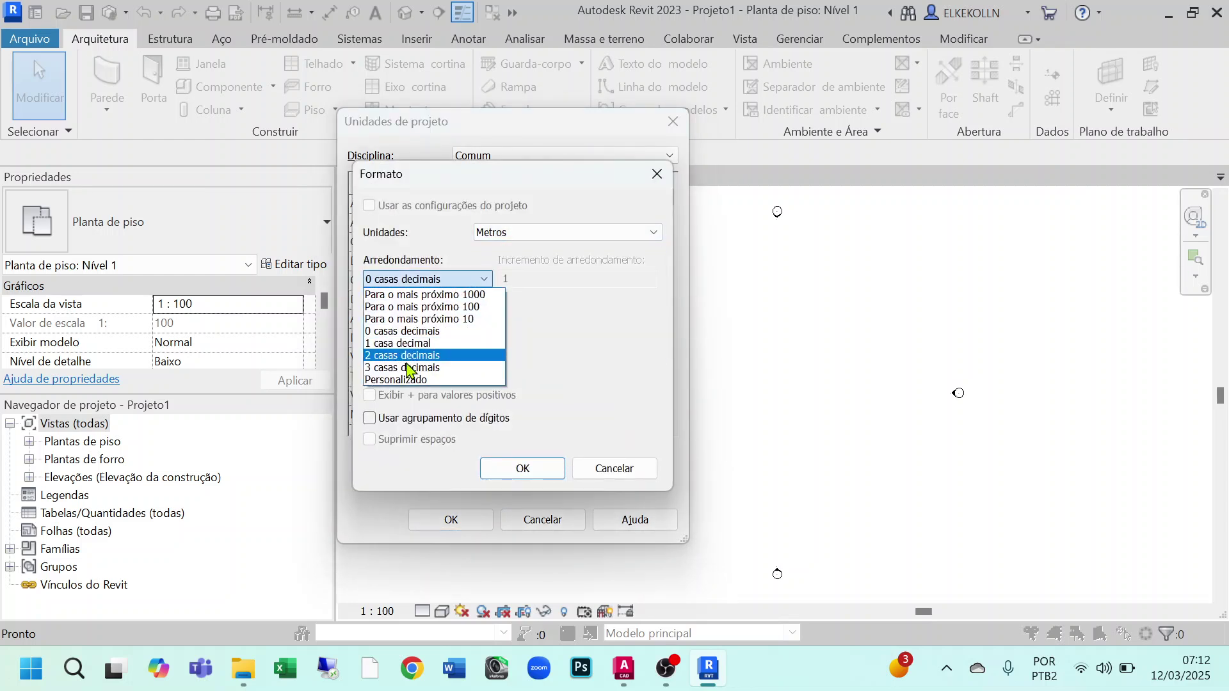
{"action": "left_click", "coordinate": [407, 356]}
{"action": "left_click", "coordinate": [522, 468]}
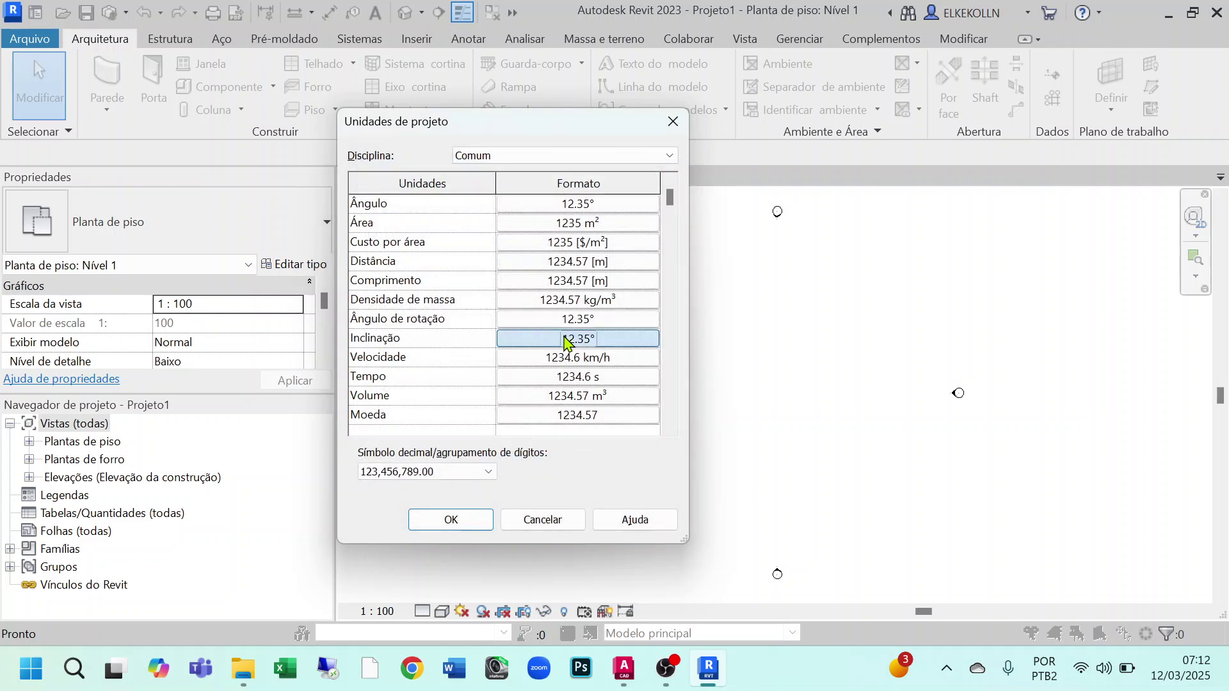
Set the Inclinação units to Percentual and the digit grouping to 123.456.789,00, and apply the project units
{"action": "left_click", "coordinate": [562, 339]}
{"action": "left_click", "coordinate": [562, 236]}
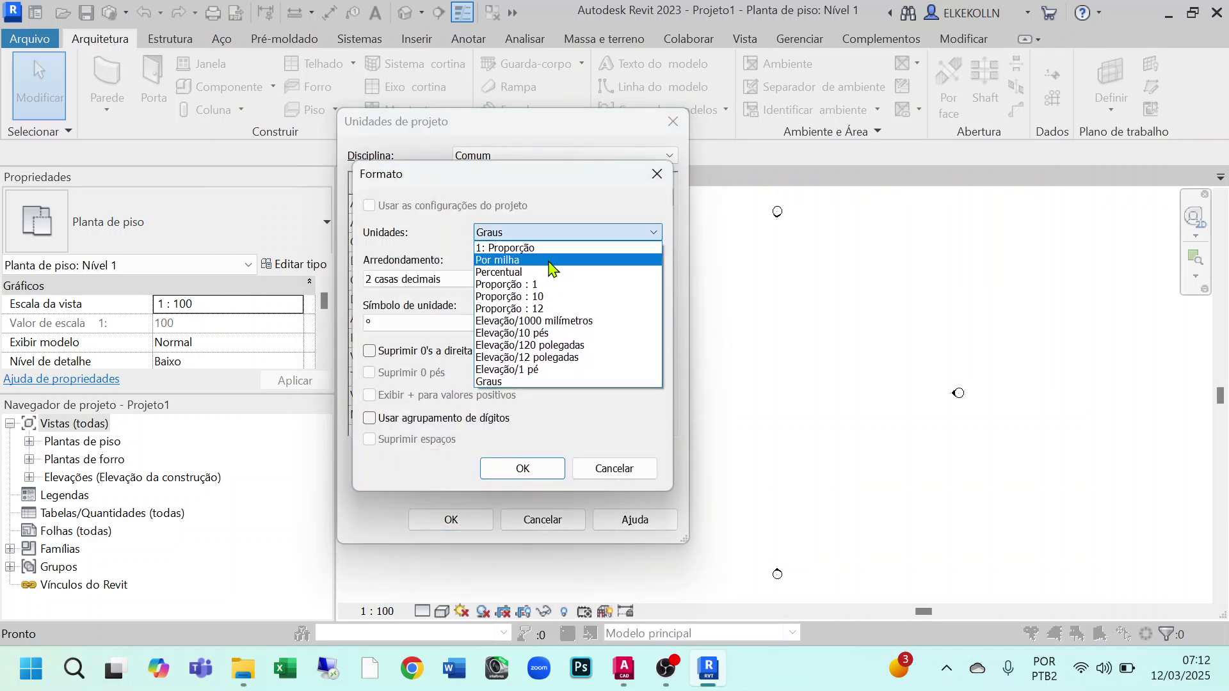
{"action": "left_click", "coordinate": [510, 272]}
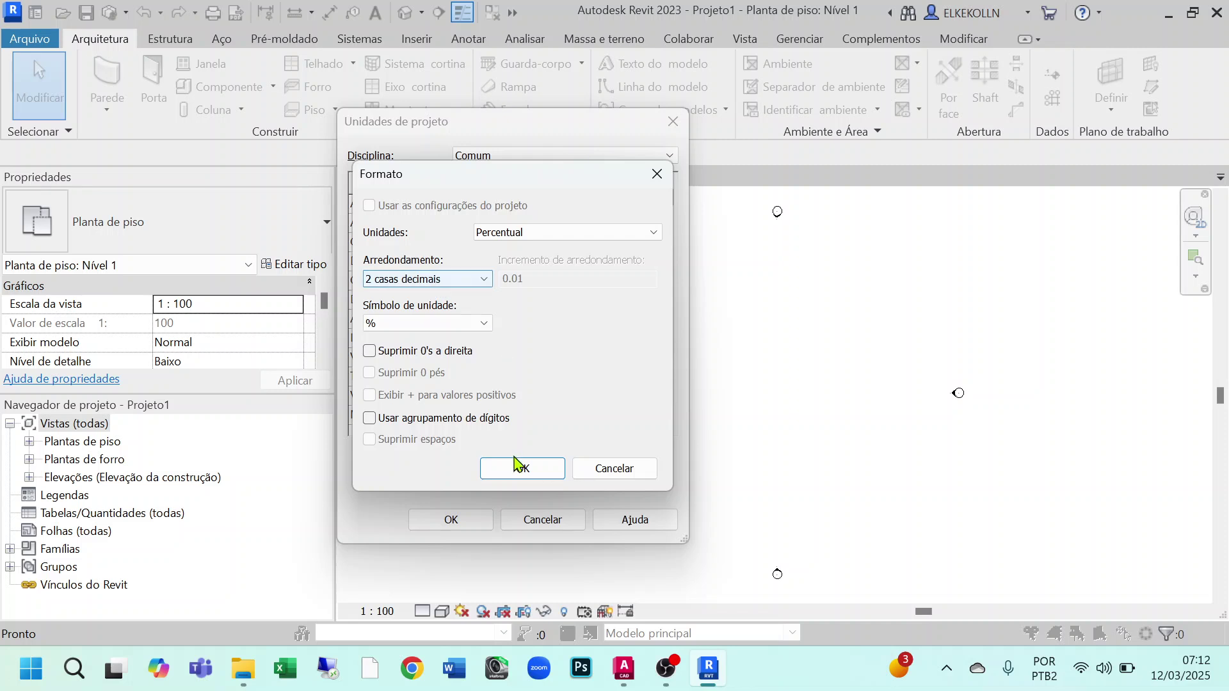
{"action": "left_click", "coordinate": [536, 471]}
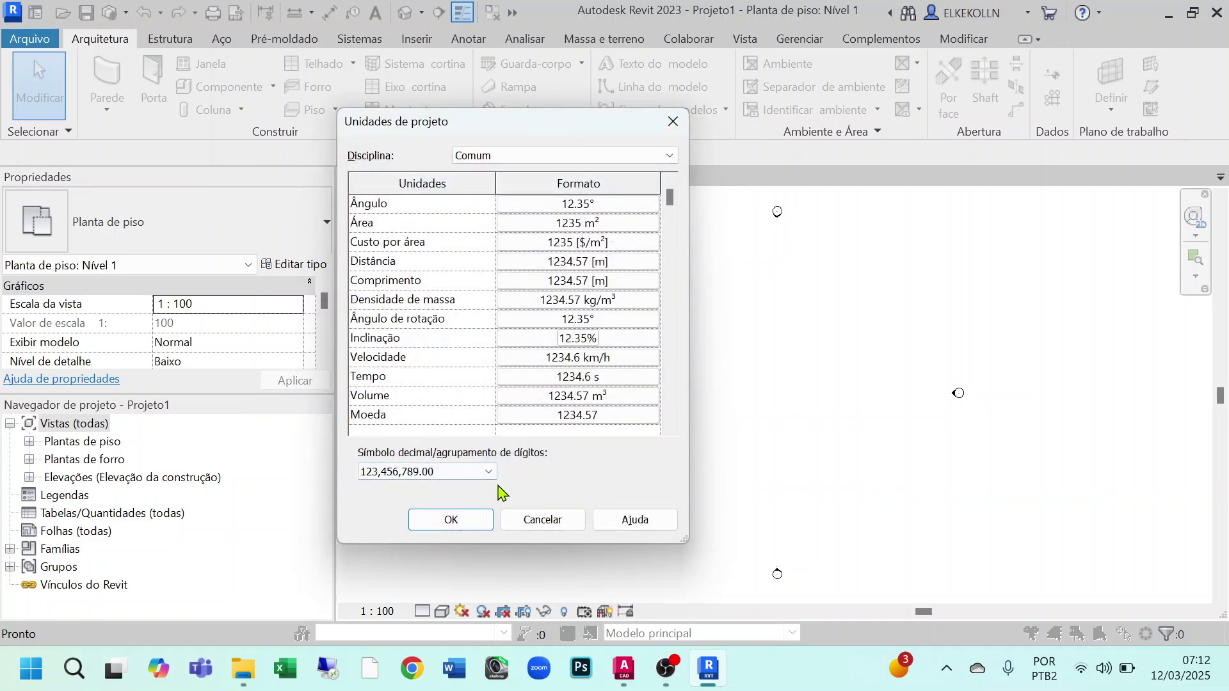
{"action": "left_click", "coordinate": [489, 472]}
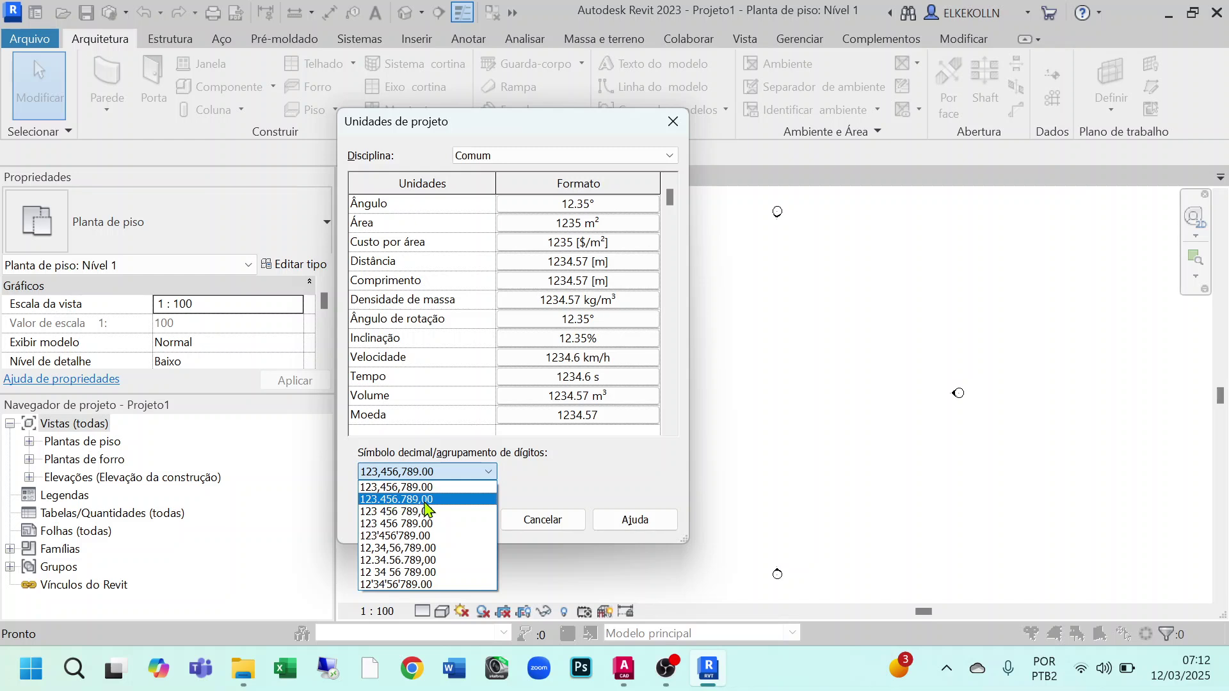
{"action": "left_click", "coordinate": [424, 501]}
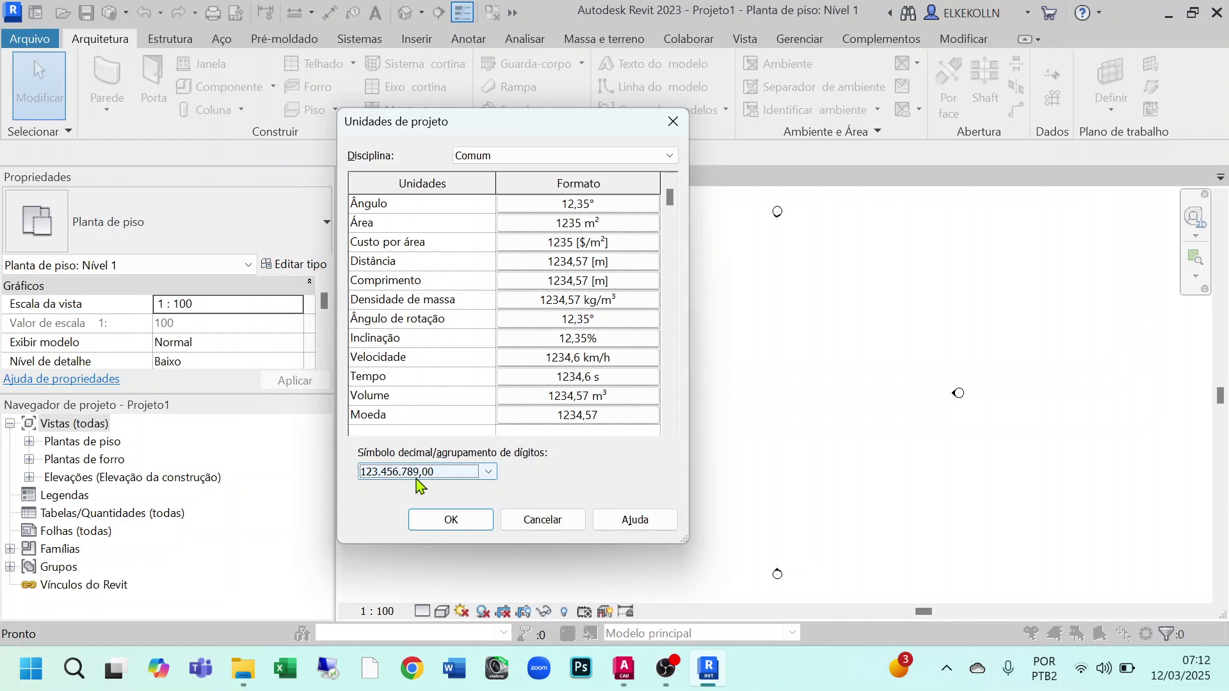
{"action": "left_click", "coordinate": [474, 522]}
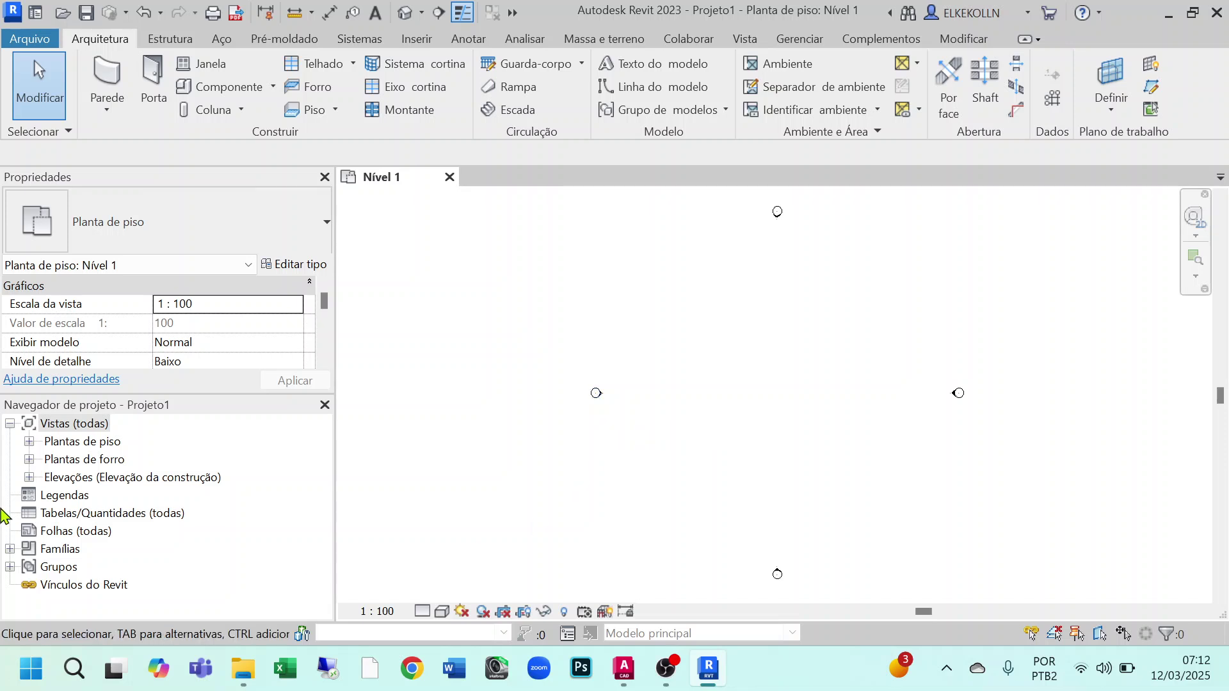
Open the Leste elevation view and bring the Nível 1 and Nível 2 markers into close view
{"action": "left_click", "coordinate": [29, 478]}
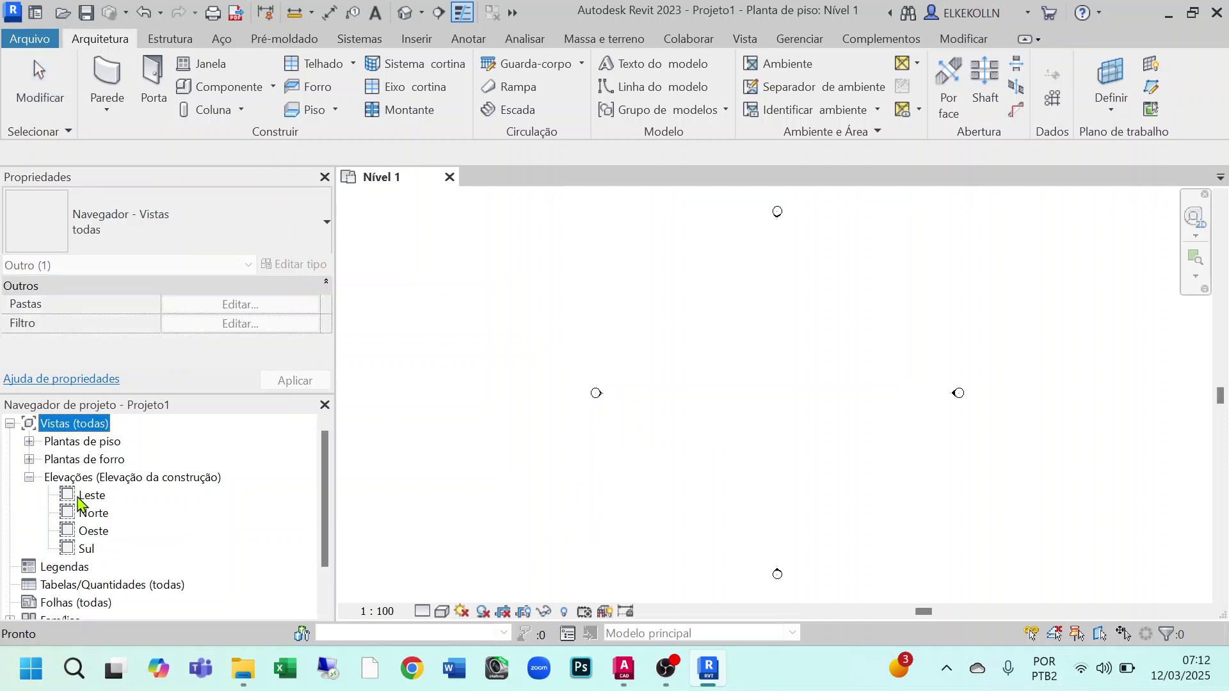
{"action": "double_click", "coordinate": [95, 497]}
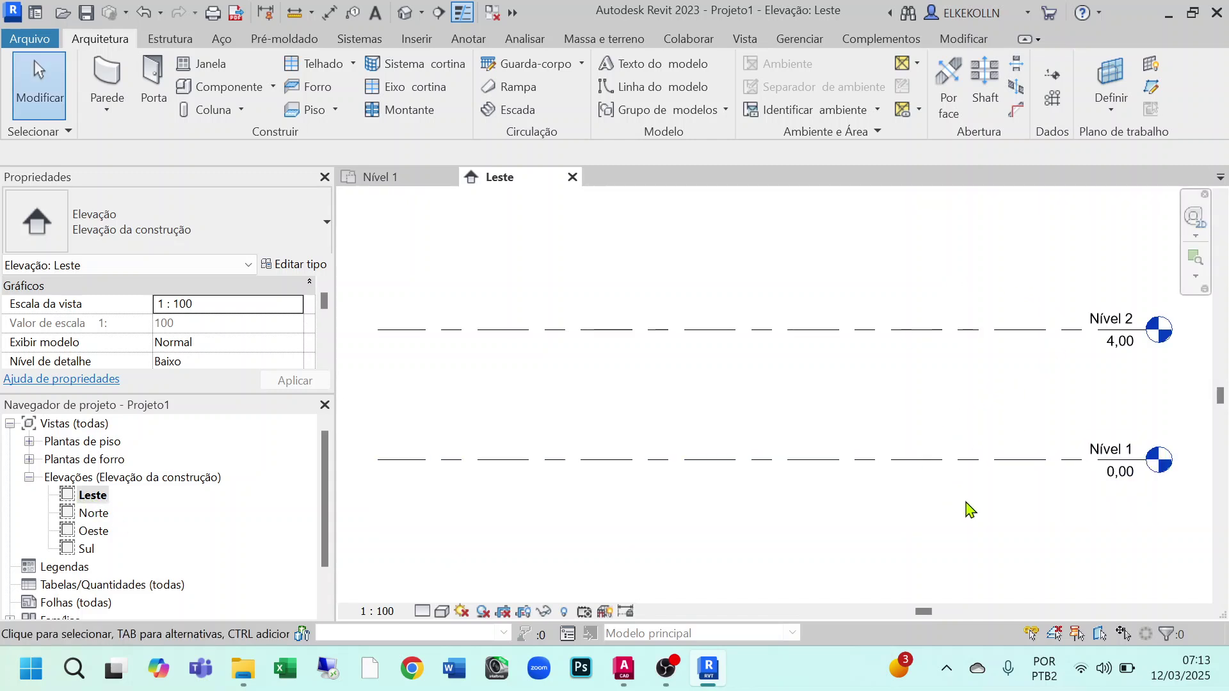
{"action": "middle_click_drag", "start_coordinate": [970, 508], "coordinate": [766, 510]}
{"action": "scroll", "coordinate": [1006, 393], "scroll_direction": "up", "scroll_amount": 2}
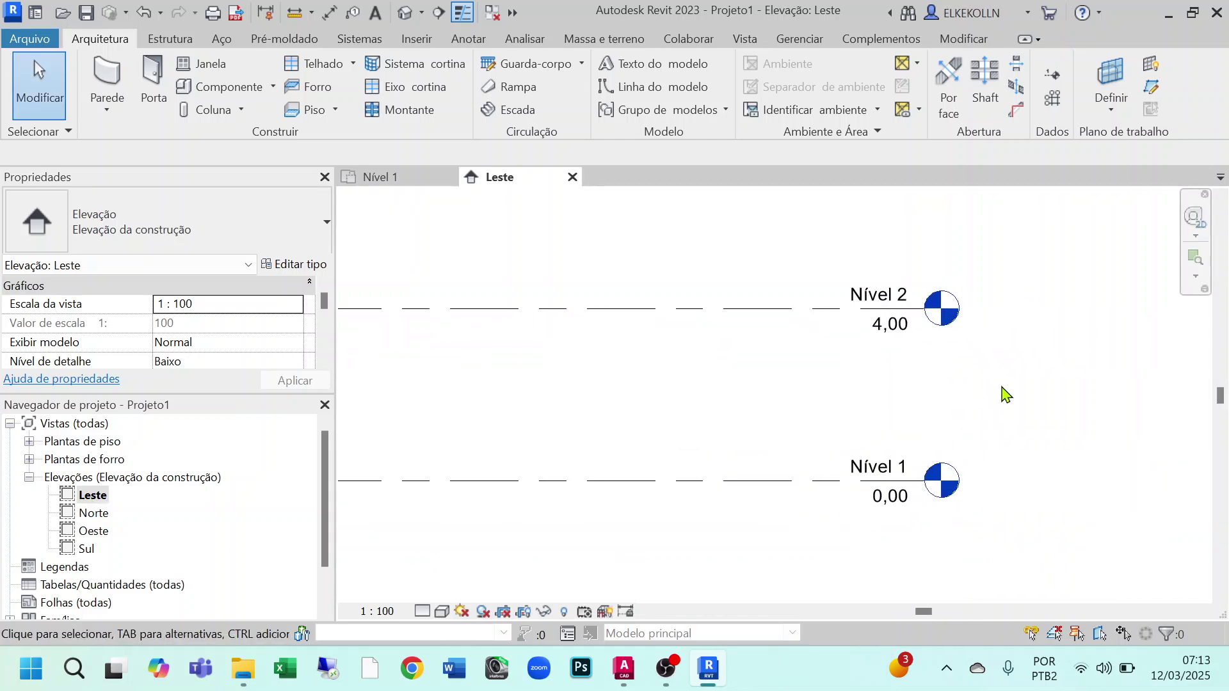
{"action": "middle_click_drag", "start_coordinate": [1018, 420], "coordinate": [958, 425]}
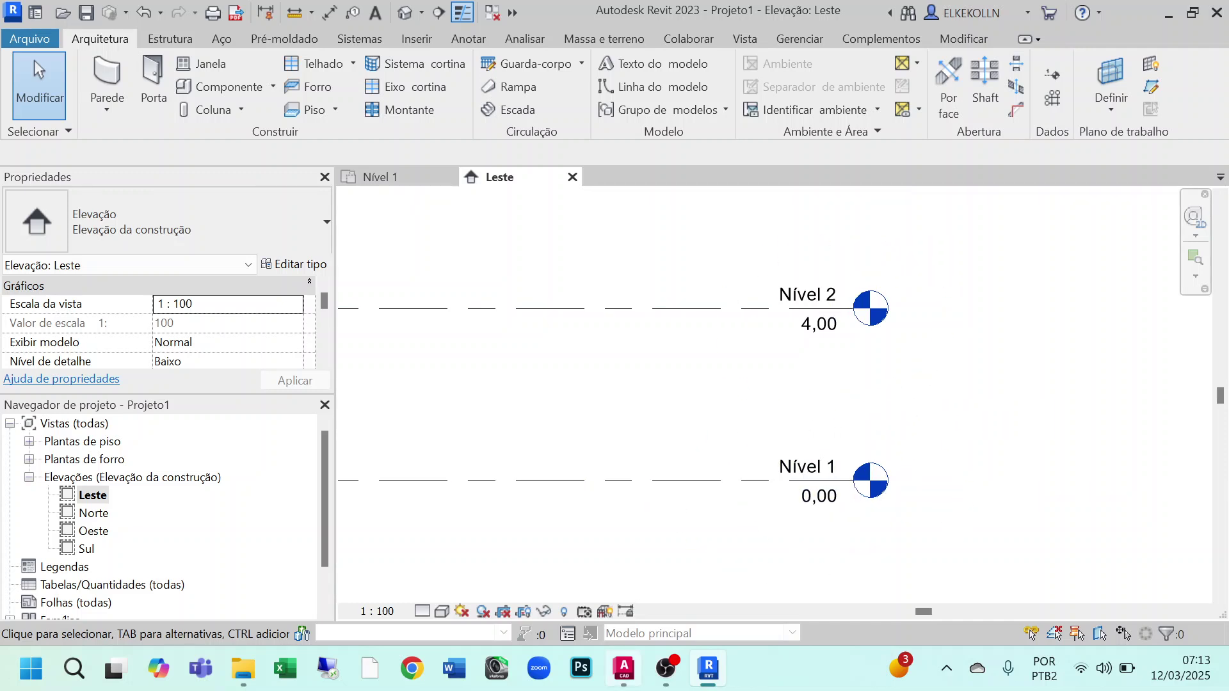
Switch to AutoCAD and examine the contour lines in Terreno em Elevação.dwg from the lowest curve below 885 up to 890
{"action": "left_click", "coordinate": [624, 668]}
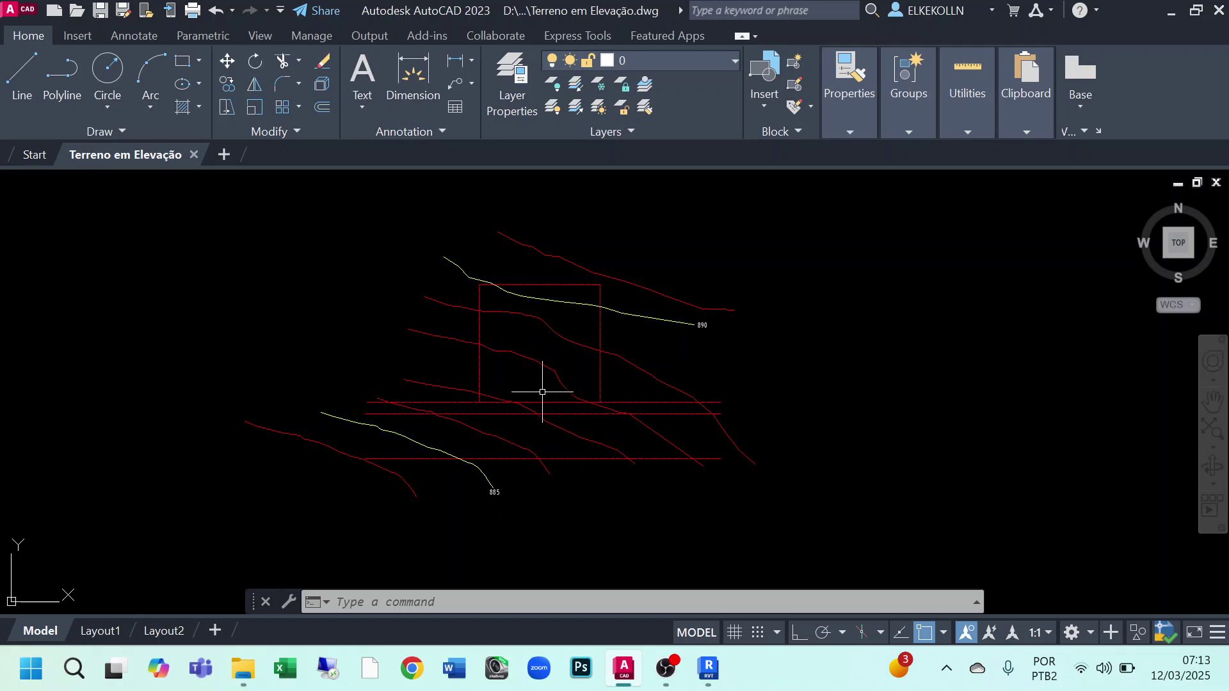
{"action": "scroll", "coordinate": [447, 417], "scroll_direction": "up", "scroll_amount": 2}
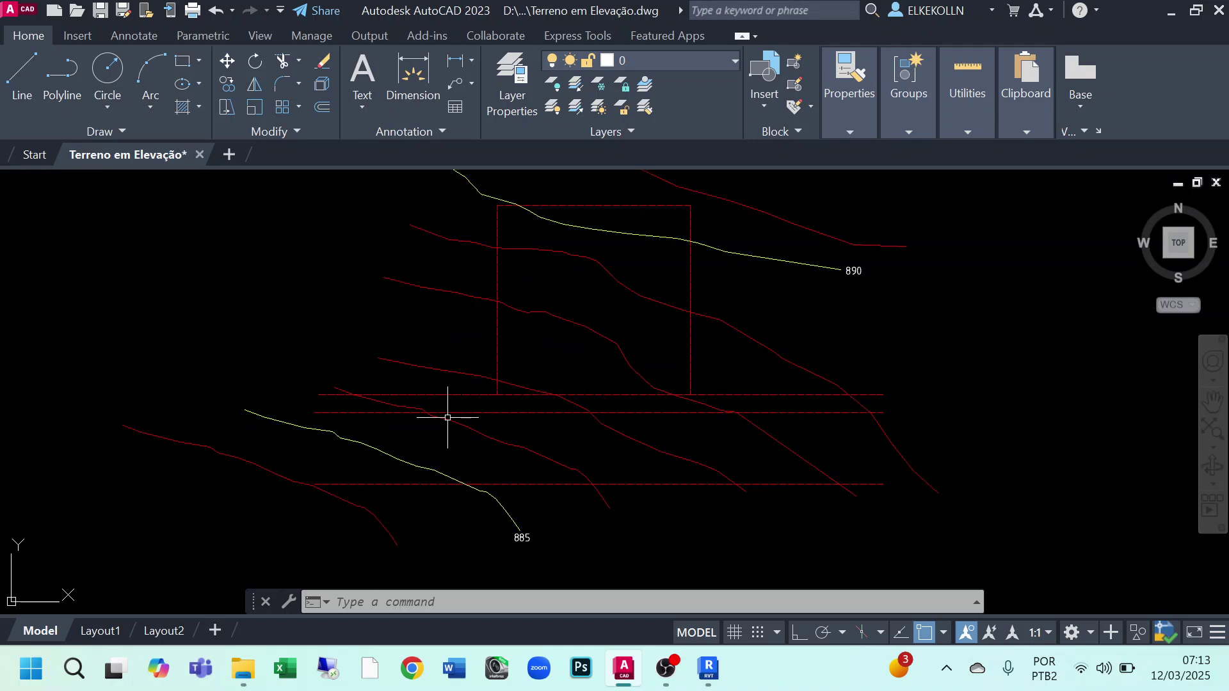
{"action": "middle_click_drag", "start_coordinate": [524, 412], "coordinate": [509, 412]}
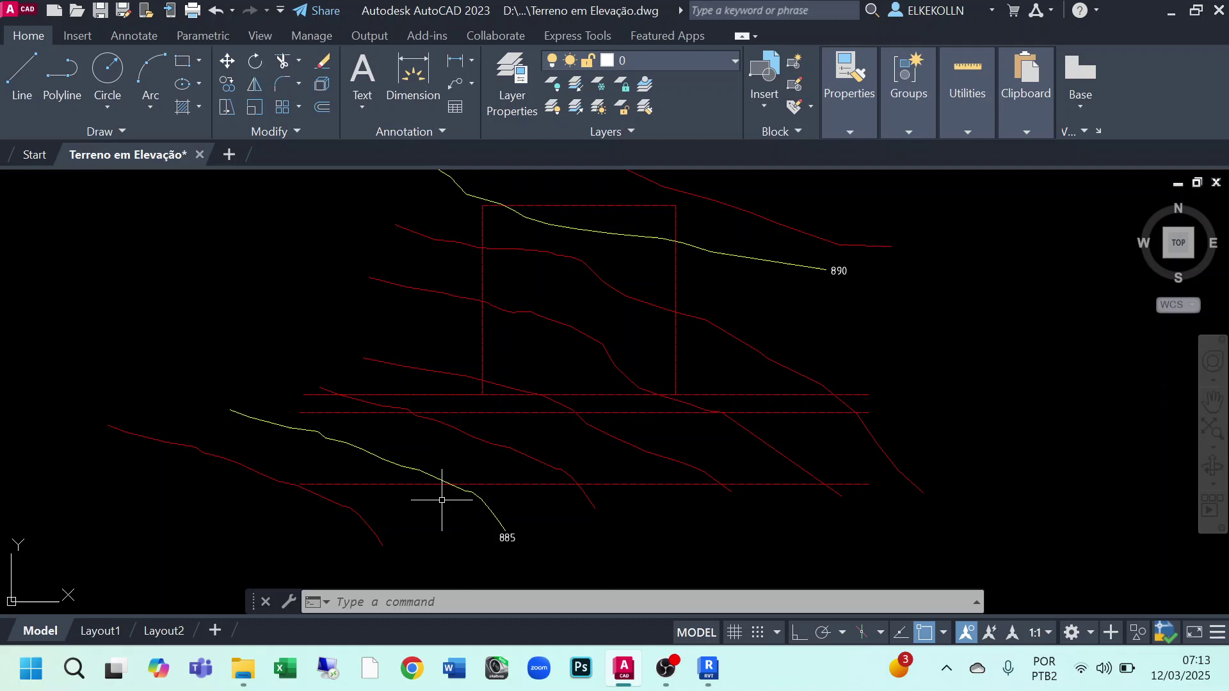
{"action": "left_click", "coordinate": [279, 476]}
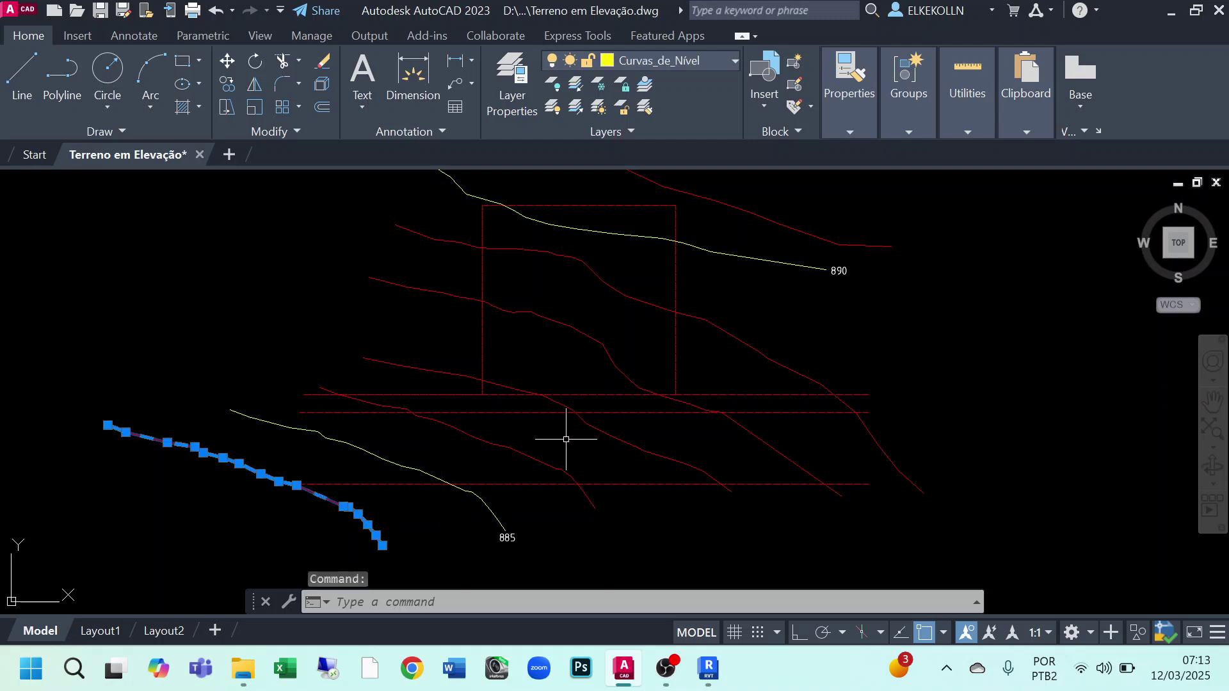
{"action": "key", "text": "Escape"}
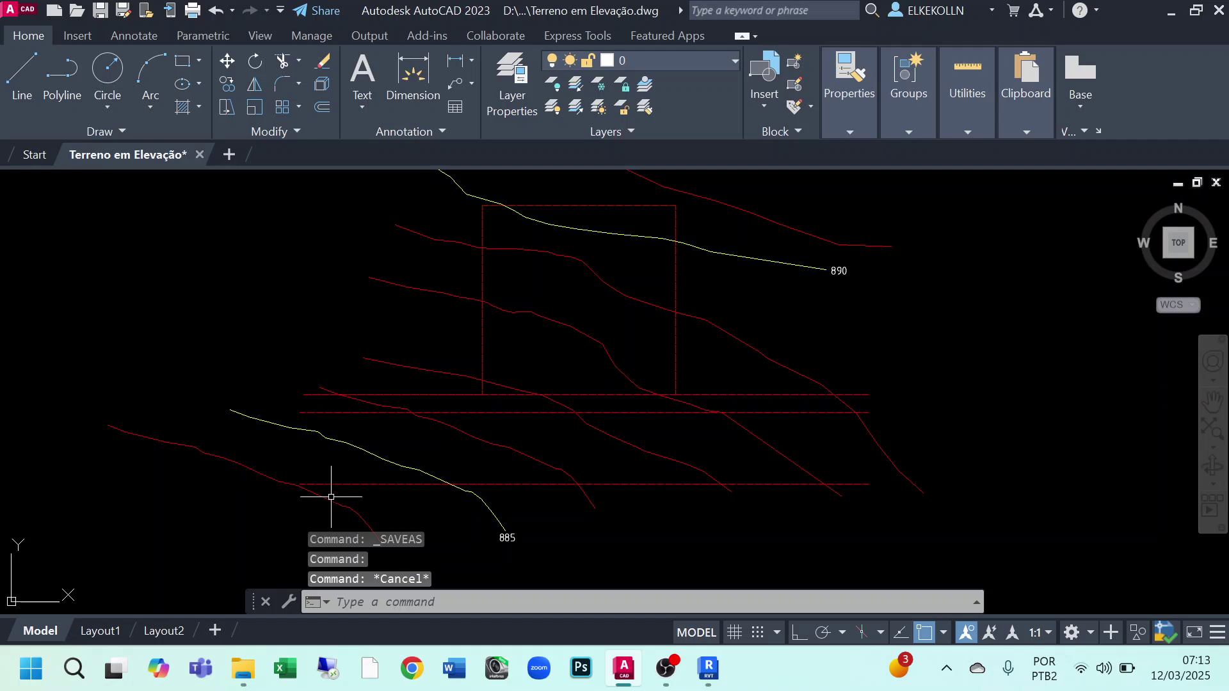
{"action": "middle_click_drag", "start_coordinate": [408, 458], "coordinate": [446, 355]}
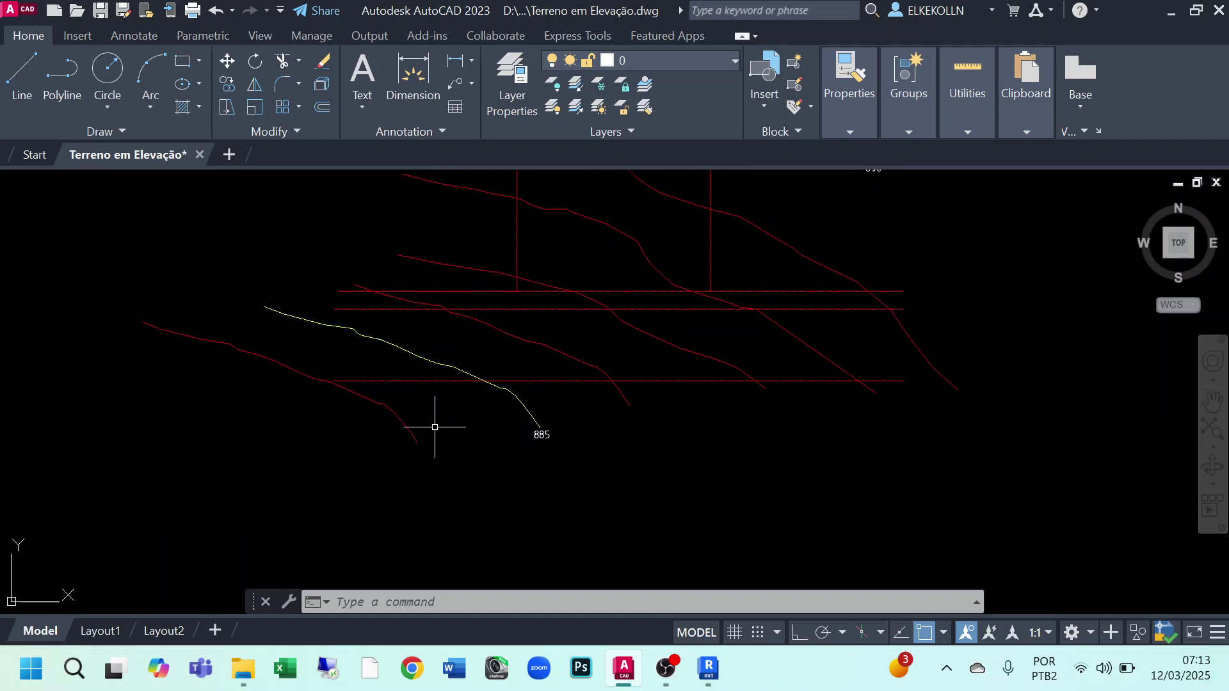
{"action": "mouse_move", "coordinate": [434, 425]}
{"action": "middle_mouse_down"}
{"action": "mouse_move", "coordinate": [356, 461]}
{"action": "mouse_move", "coordinate": [340, 485]}
{"action": "middle_mouse_up"}
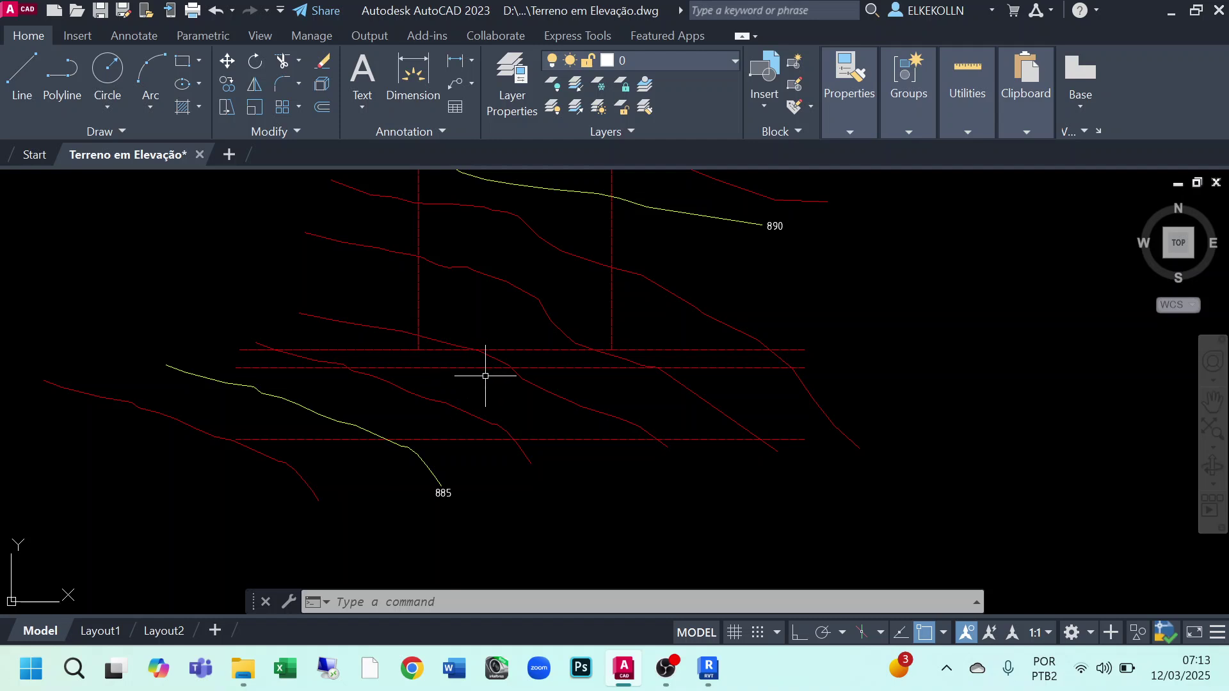
{"action": "mouse_move", "coordinate": [486, 367]}
{"action": "middle_mouse_down"}
{"action": "mouse_move", "coordinate": [390, 406]}
{"action": "mouse_move", "coordinate": [387, 420]}
{"action": "middle_mouse_up"}
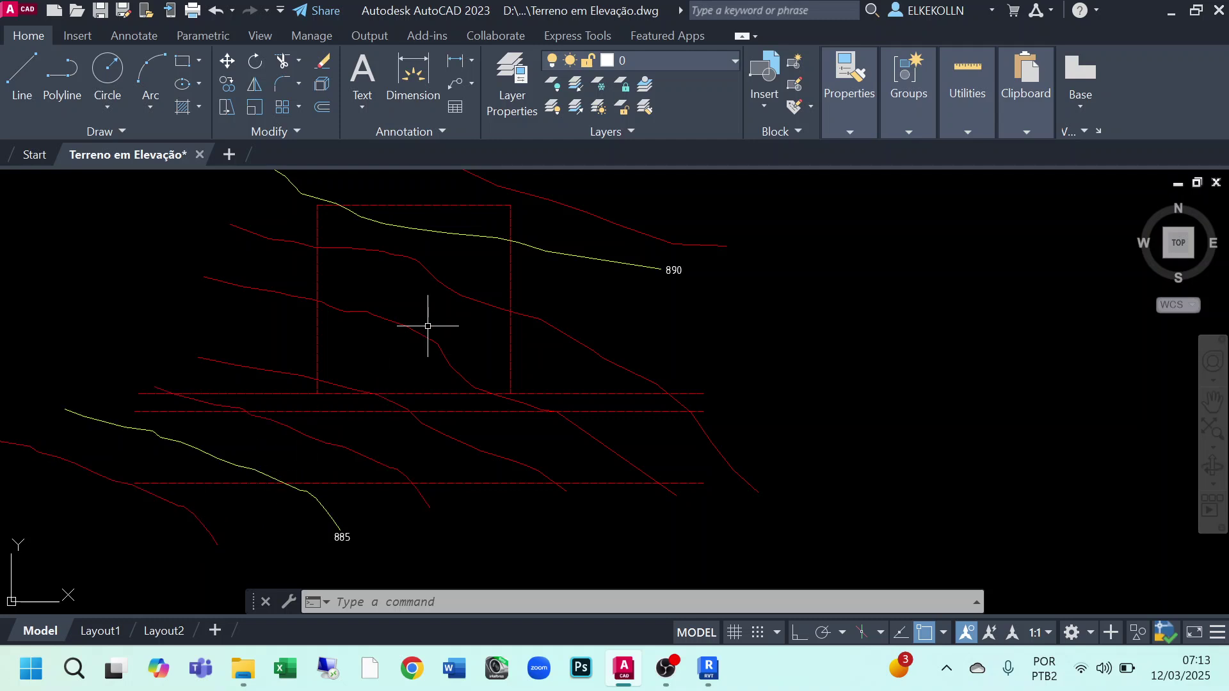
Switch back to Revit and rename the Nível 1 level as Nível 884, including its corresponding views
{"action": "left_click", "coordinate": [710, 680]}
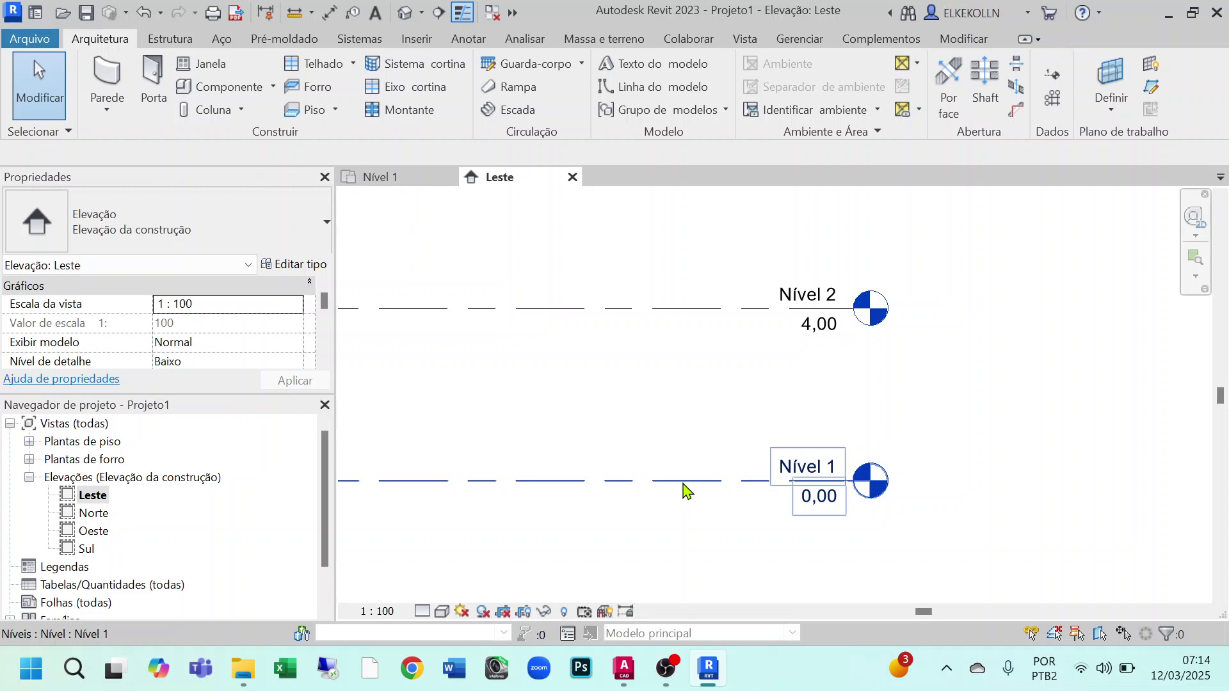
{"action": "left_click", "coordinate": [795, 497]}
{"action": "left_click", "coordinate": [794, 467]}
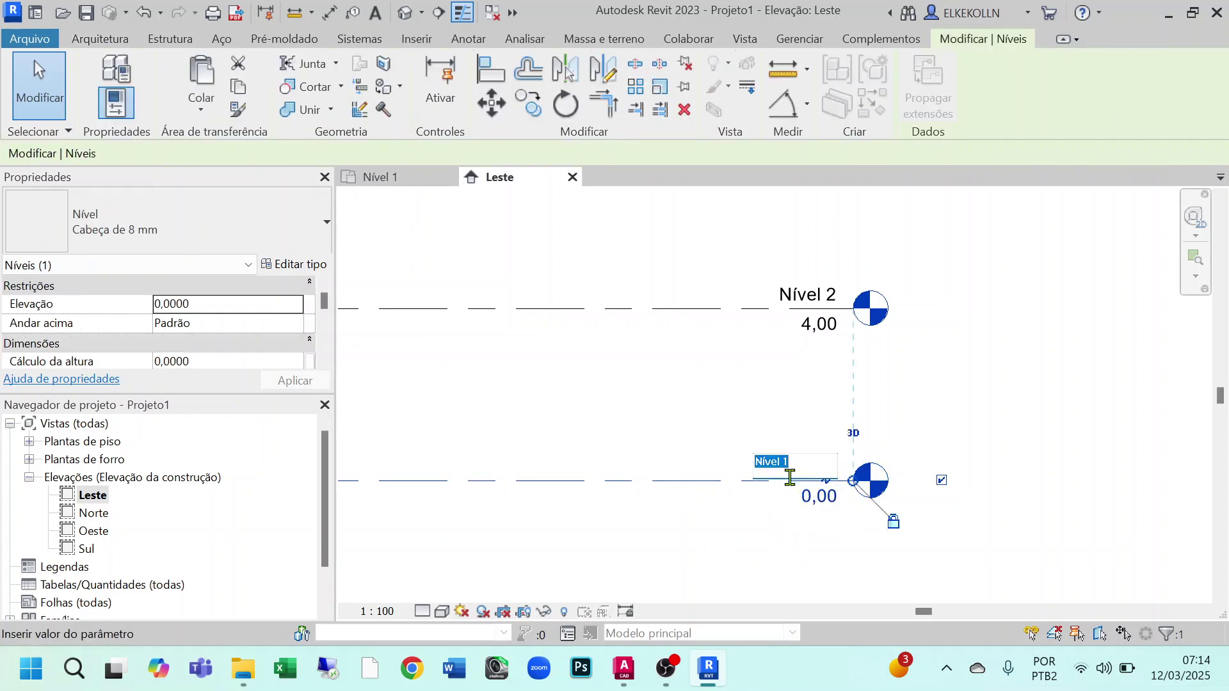
{"action": "type", "text": "Níve"}
{"action": "left_click", "coordinate": [779, 547]}
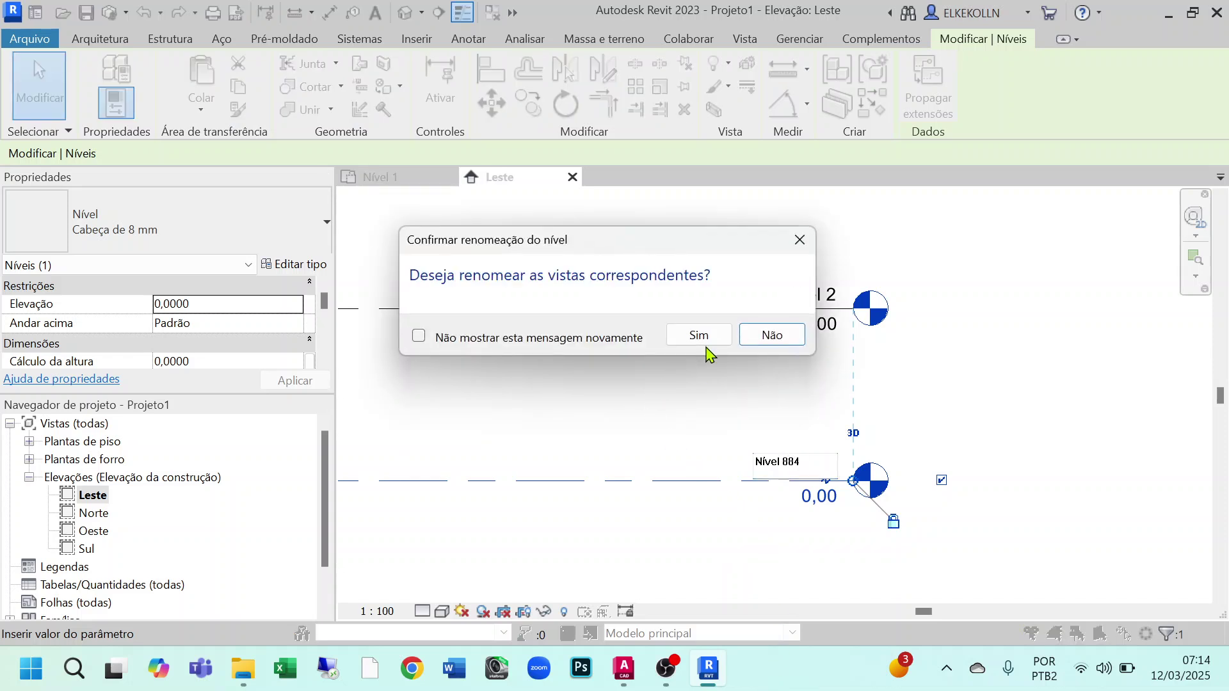
{"action": "left_click", "coordinate": [699, 339]}
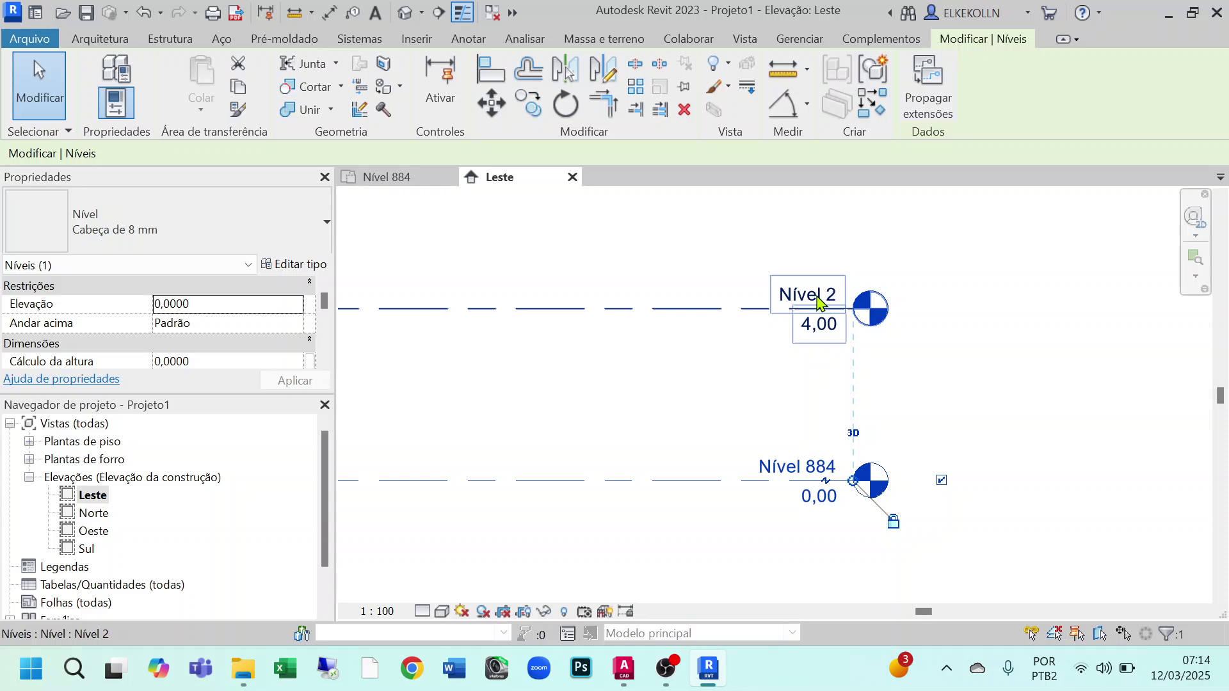
Rename the Nível 2 level as Plataforma Nível 888, including its corresponding views, and clear the selection
{"action": "left_click", "coordinate": [818, 301]}
{"action": "left_click", "coordinate": [797, 296]}
{"action": "type", "text": "Plataforma"}
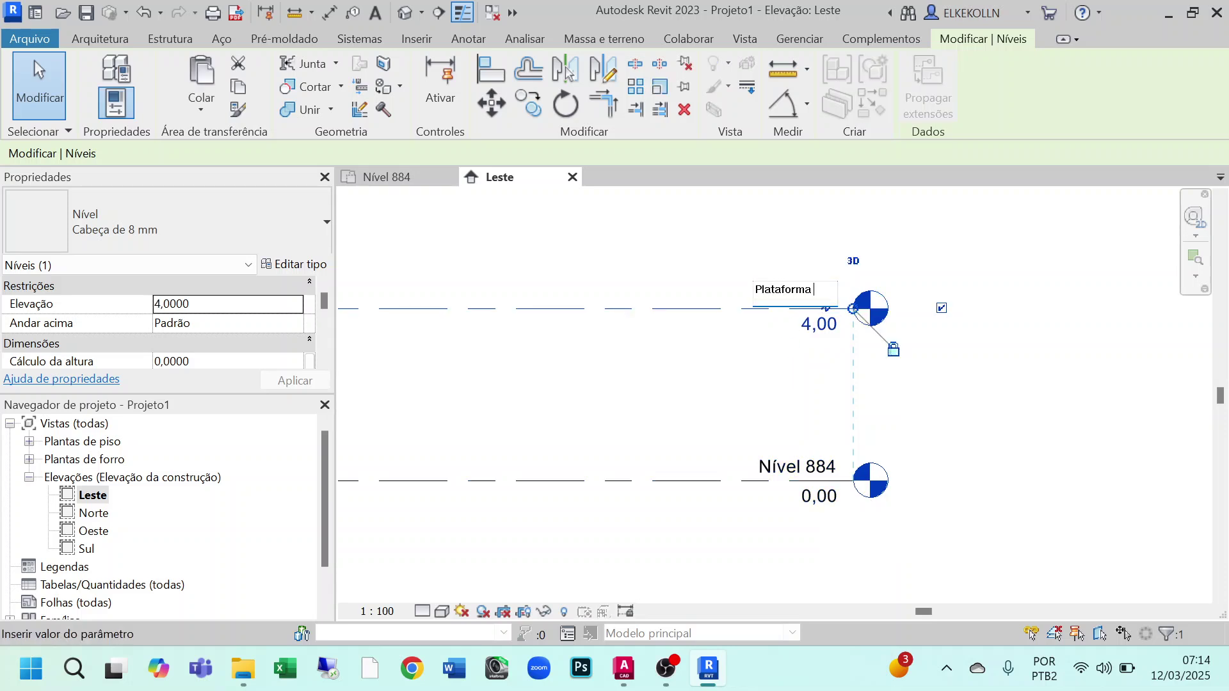
{"action": "type", "text": " Nível 888"}
{"action": "left_click", "coordinate": [1072, 460]}
{"action": "left_click", "coordinate": [702, 339]}
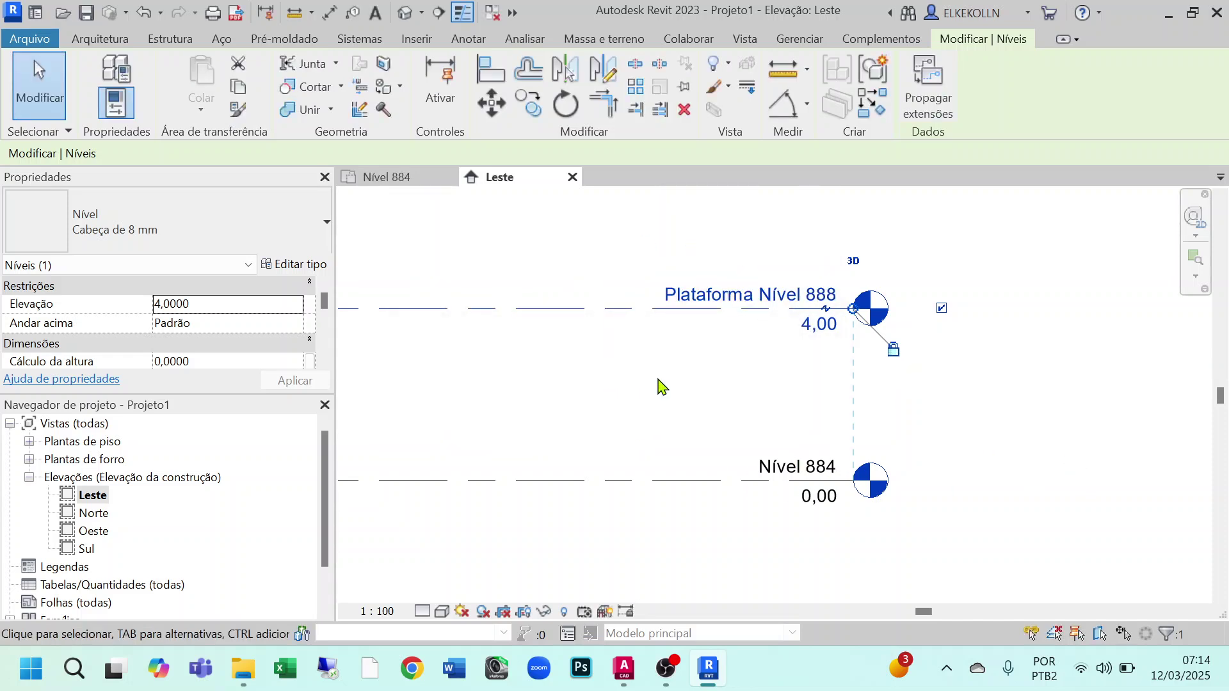
{"action": "scroll", "coordinate": [657, 386], "scroll_direction": "down", "scroll_amount": 3}
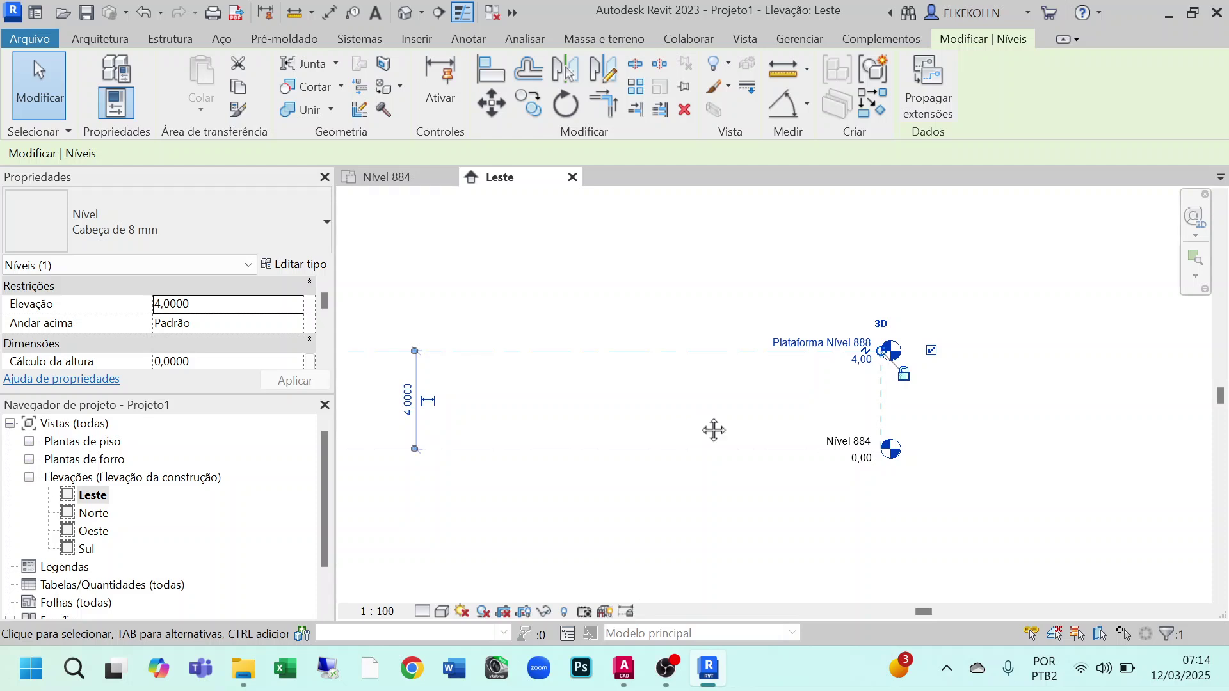
{"action": "middle_click_drag", "start_coordinate": [713, 430], "coordinate": [826, 407]}
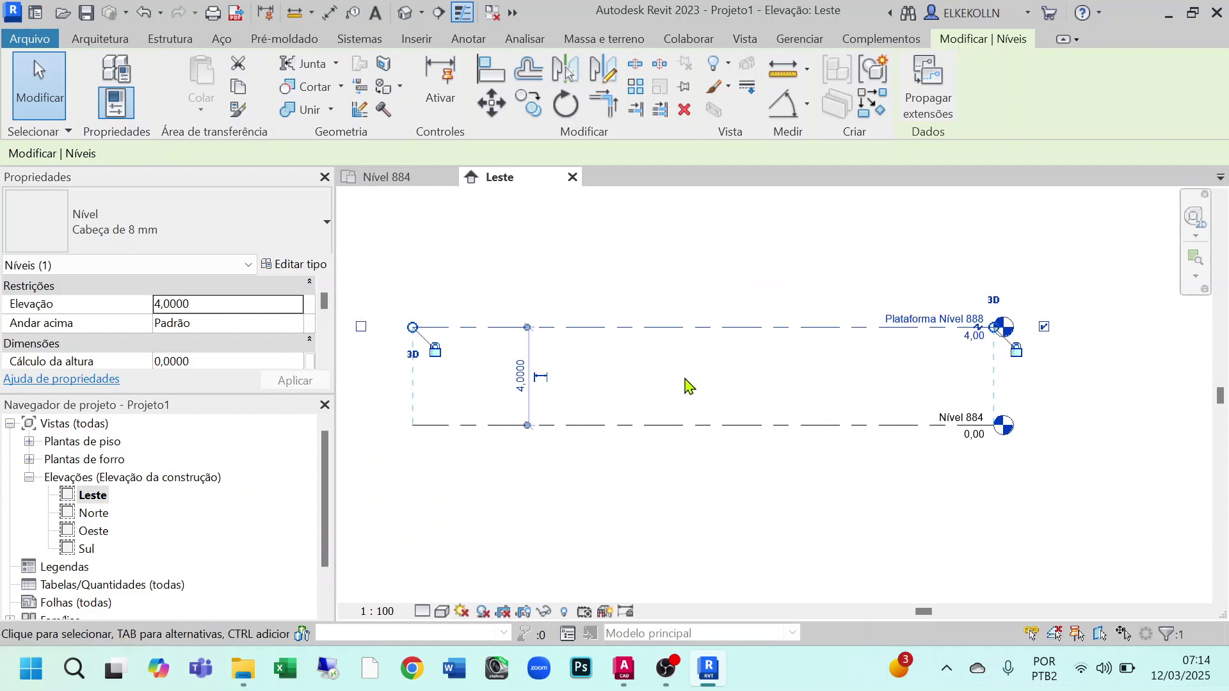
{"action": "middle_click_drag", "start_coordinate": [685, 386], "coordinate": [770, 391]}
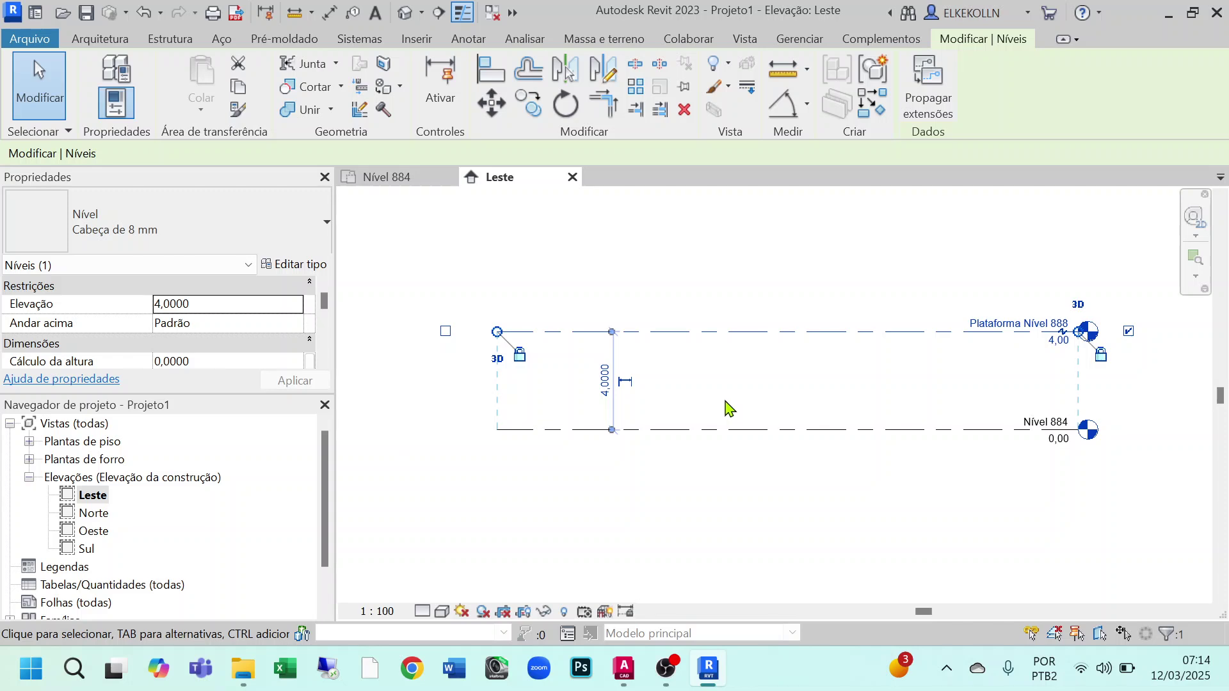
{"action": "left_click", "coordinate": [791, 392]}
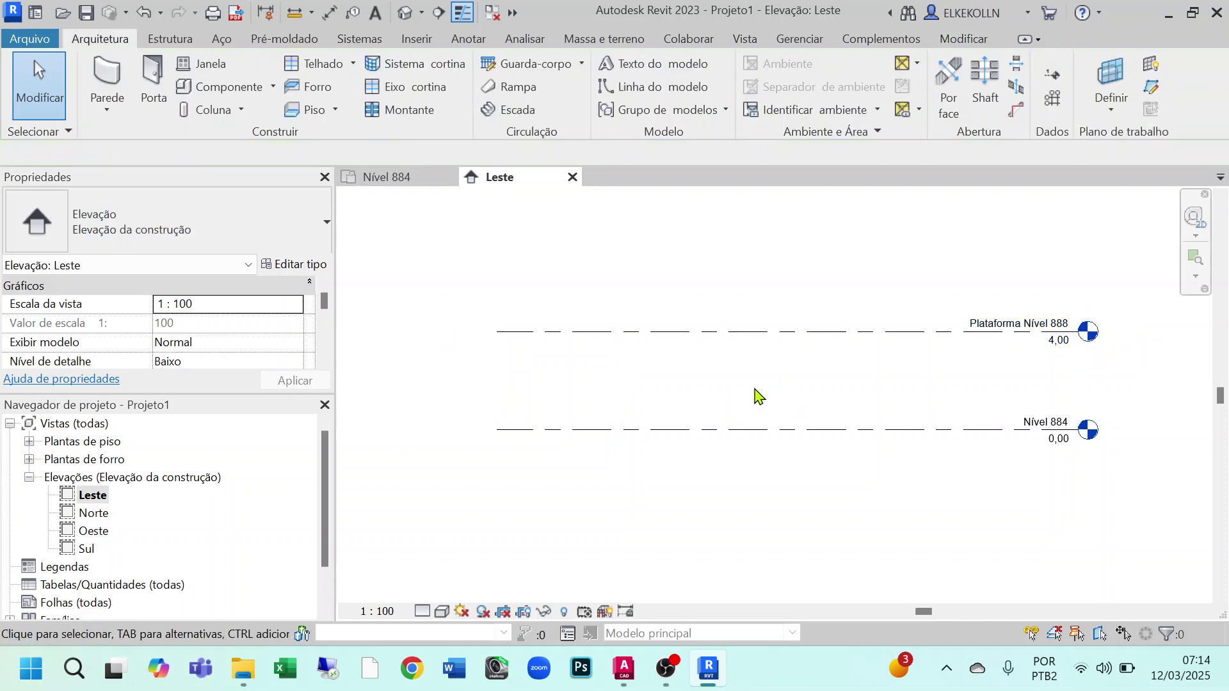
Open the Terreno floor plan view
{"action": "middle_click_drag", "start_coordinate": [758, 390], "coordinate": [697, 428]}
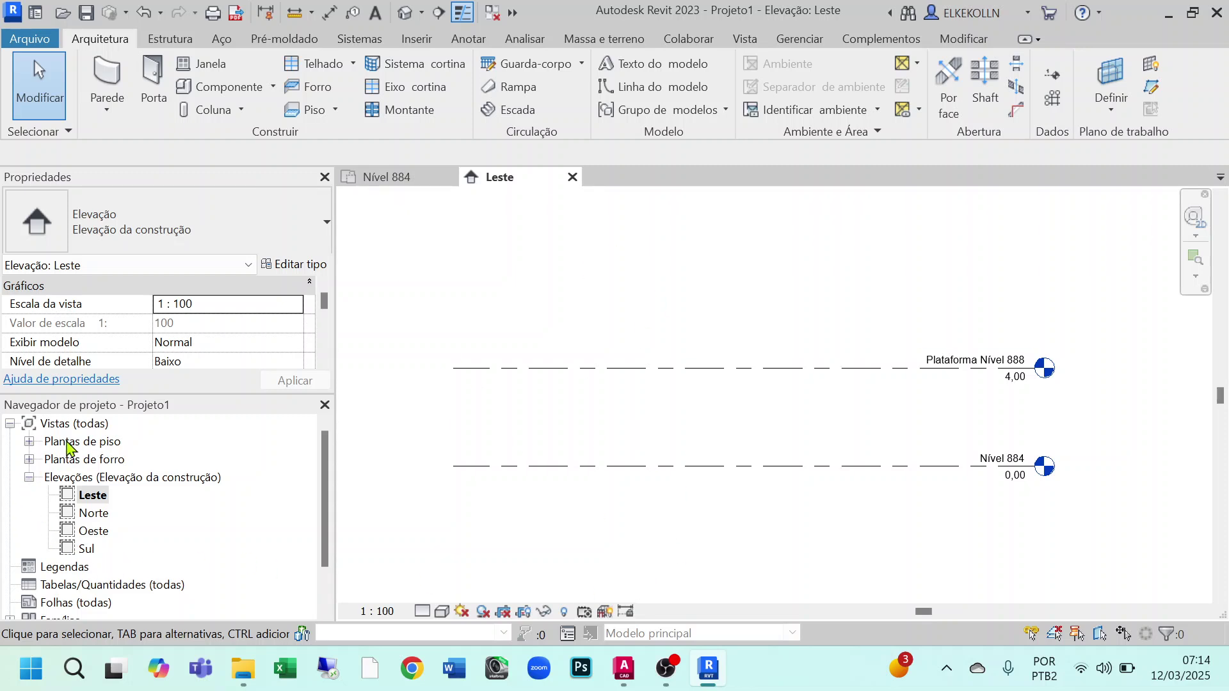
{"action": "left_click", "coordinate": [29, 441]}
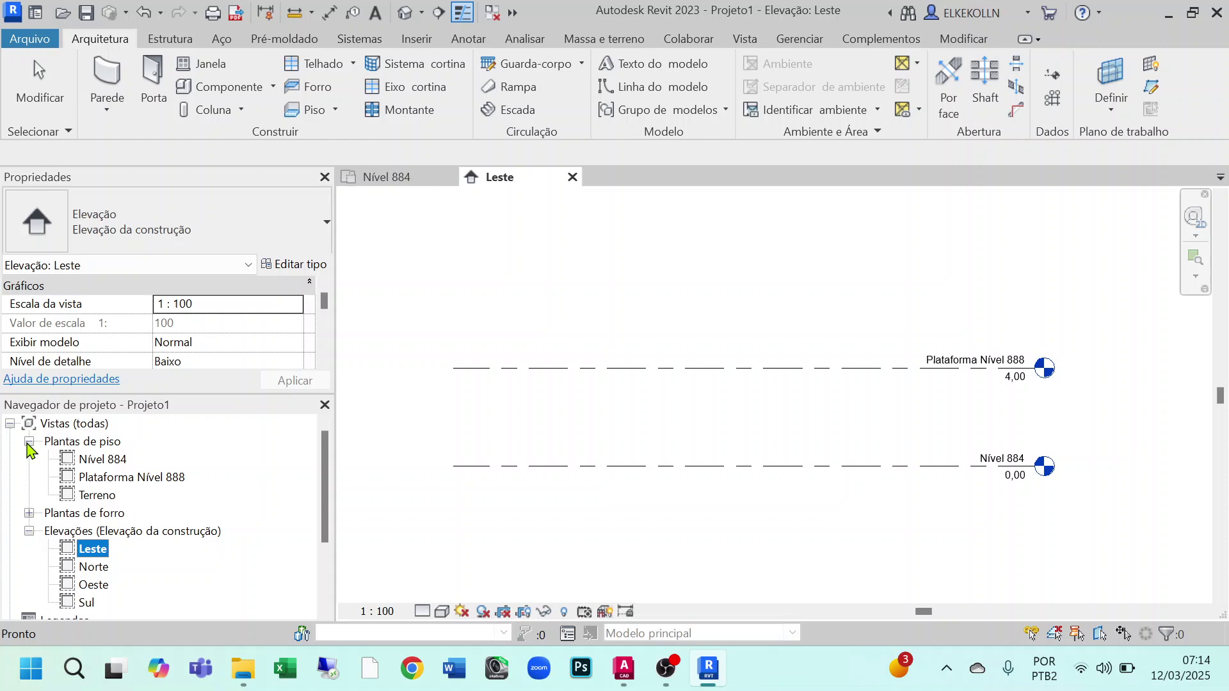
{"action": "double_click", "coordinate": [96, 497]}
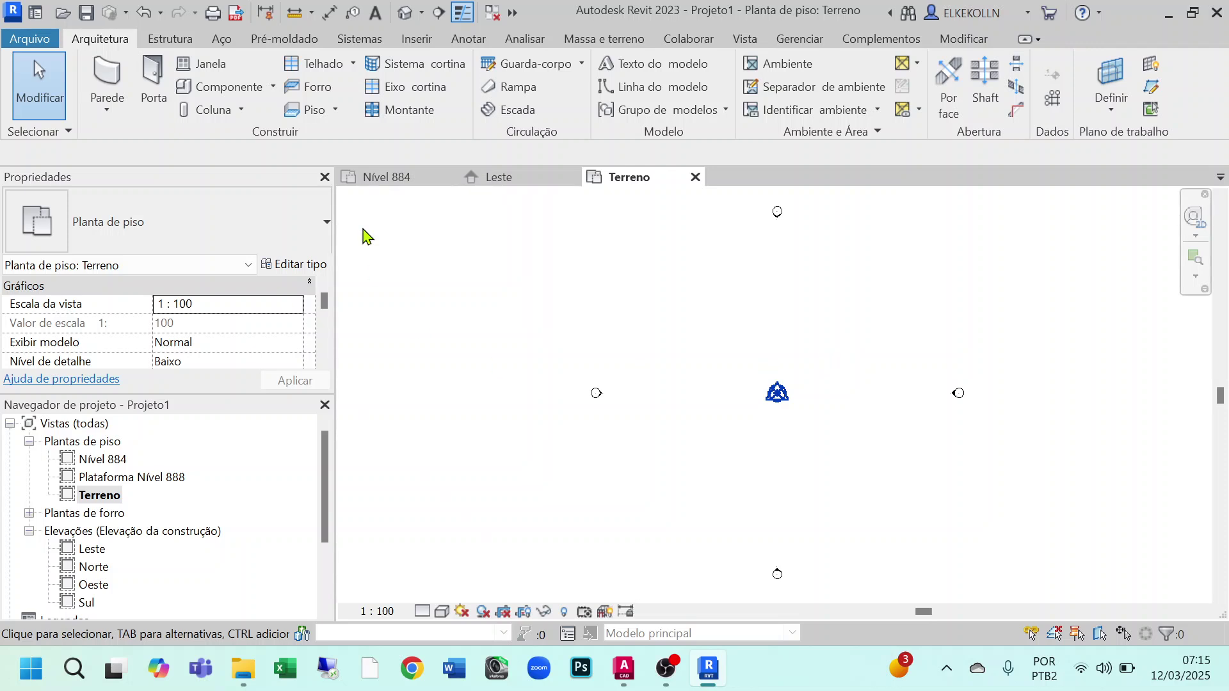
Start a CAD import and choose Terreno em Elevação.dwg from the desktop folder (Área de Trabalho)
{"action": "left_click", "coordinate": [417, 40]}
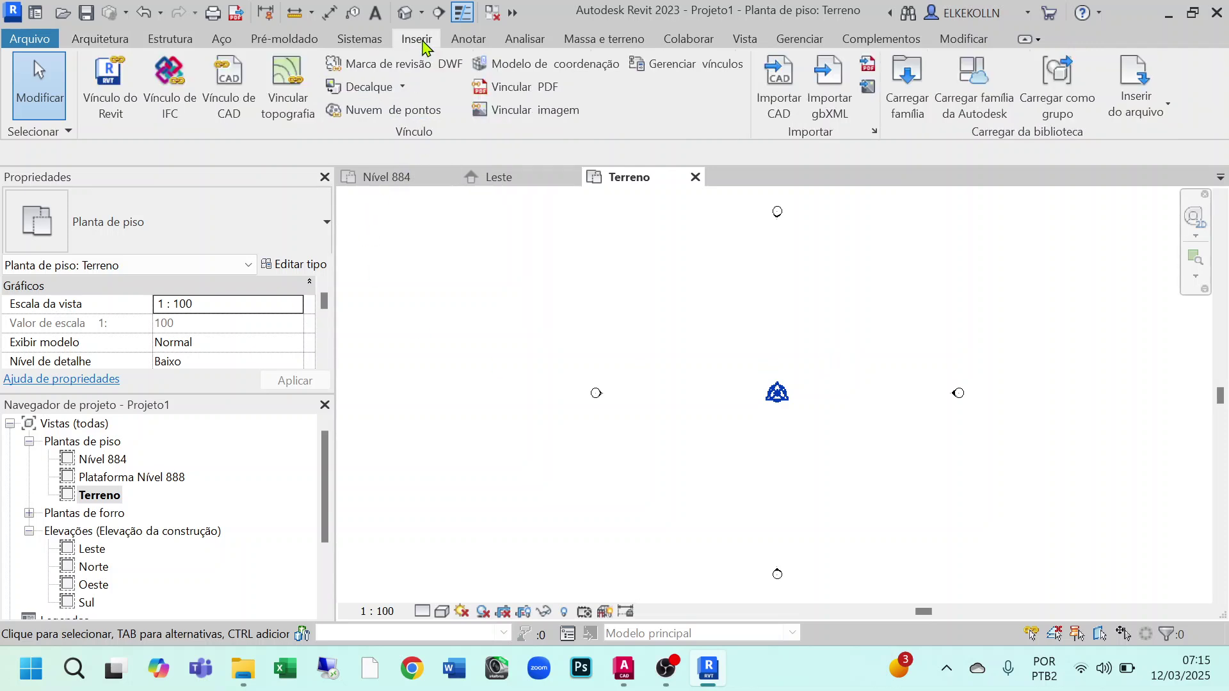
{"action": "left_click", "coordinate": [792, 114]}
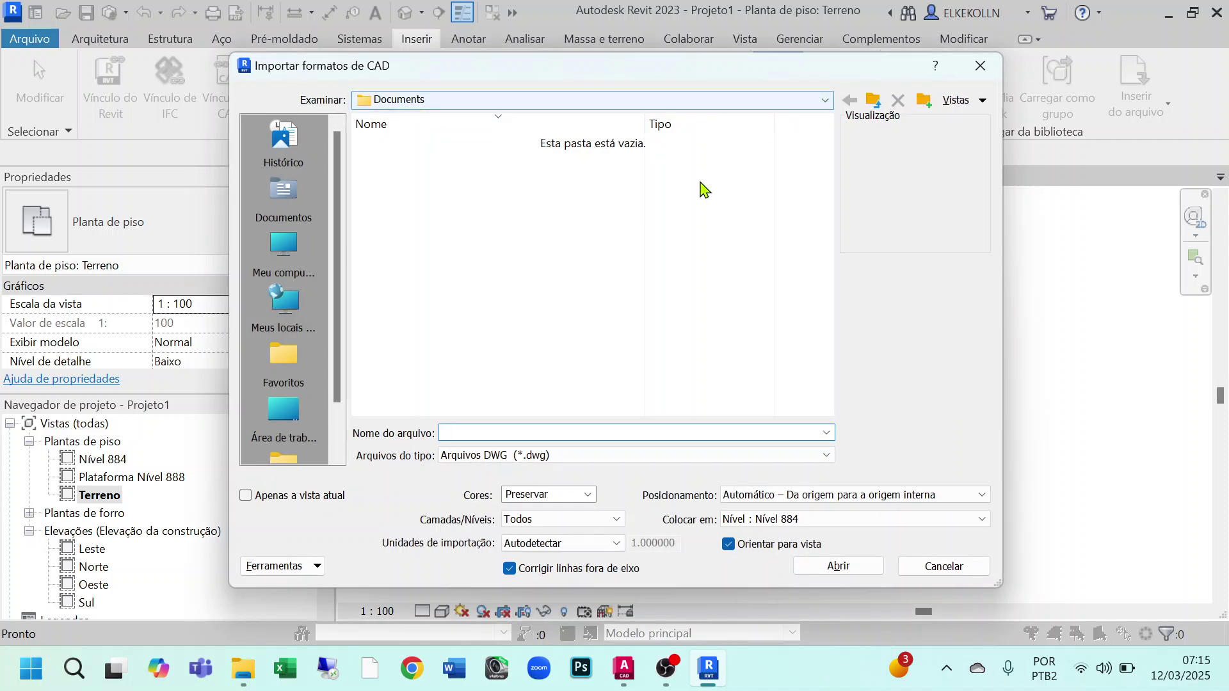
{"action": "left_click", "coordinate": [284, 416]}
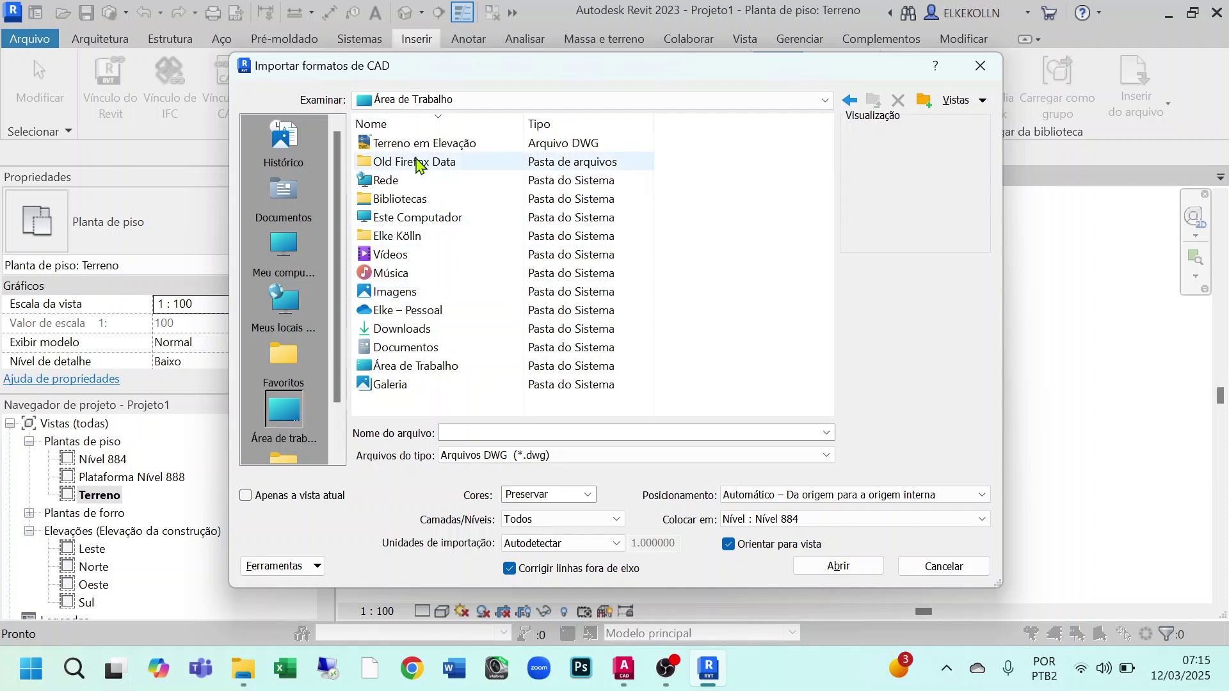
{"action": "left_click", "coordinate": [423, 148]}
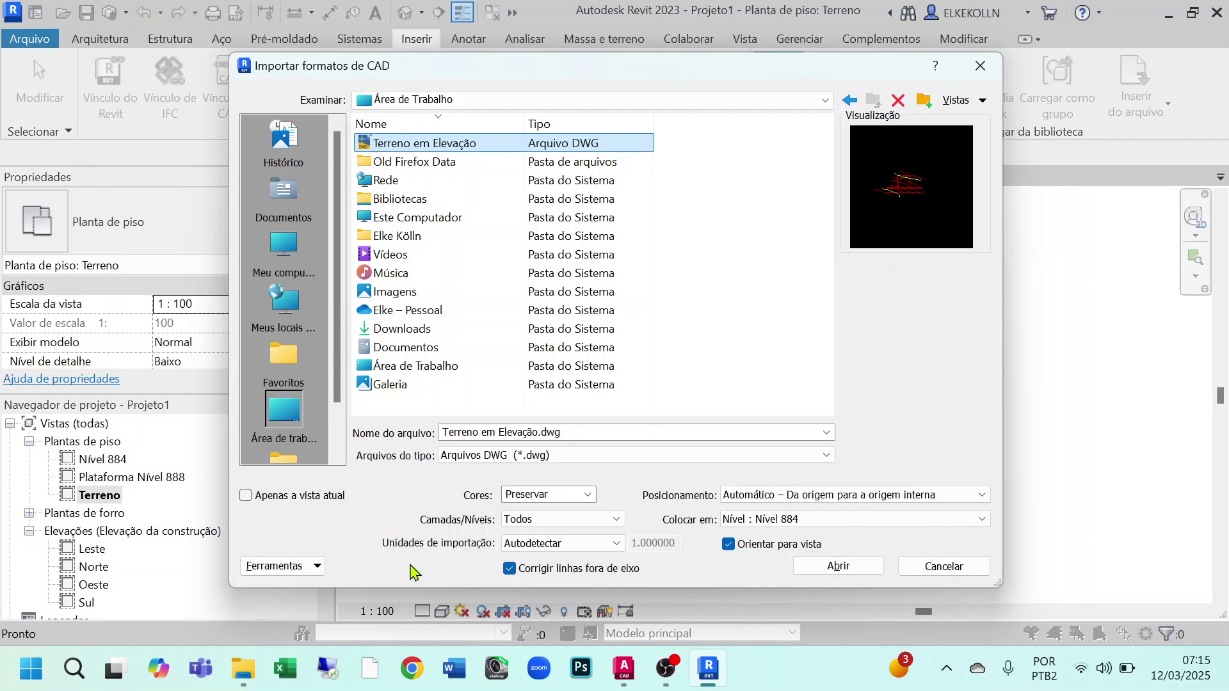
Set the import units to metro and the positioning to Auto - Centro para Centro, and import the drawing
{"action": "left_click", "coordinate": [615, 543]}
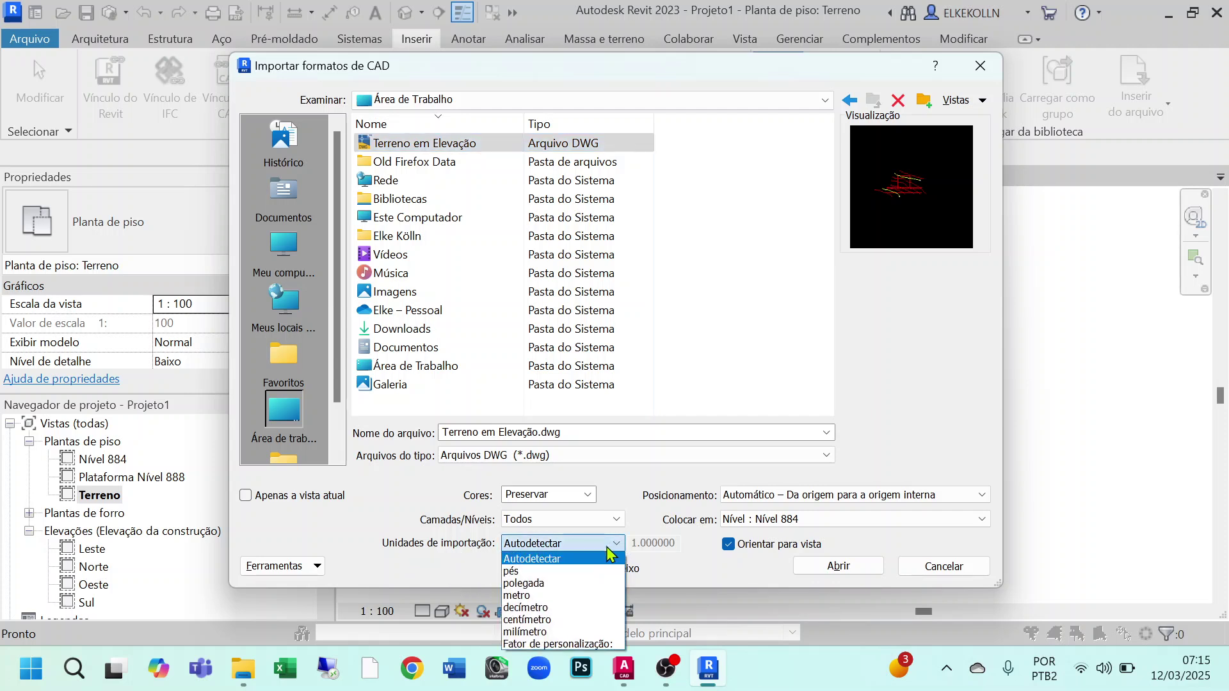
{"action": "left_click", "coordinate": [537, 596]}
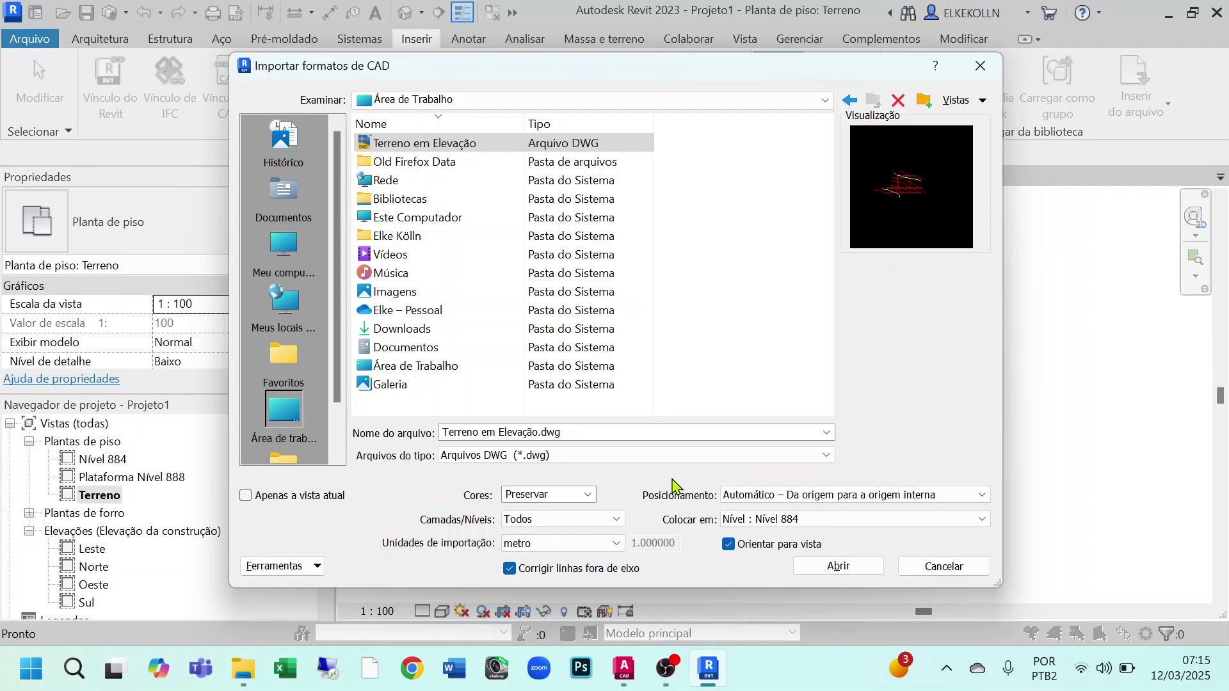
{"action": "left_click", "coordinate": [981, 495]}
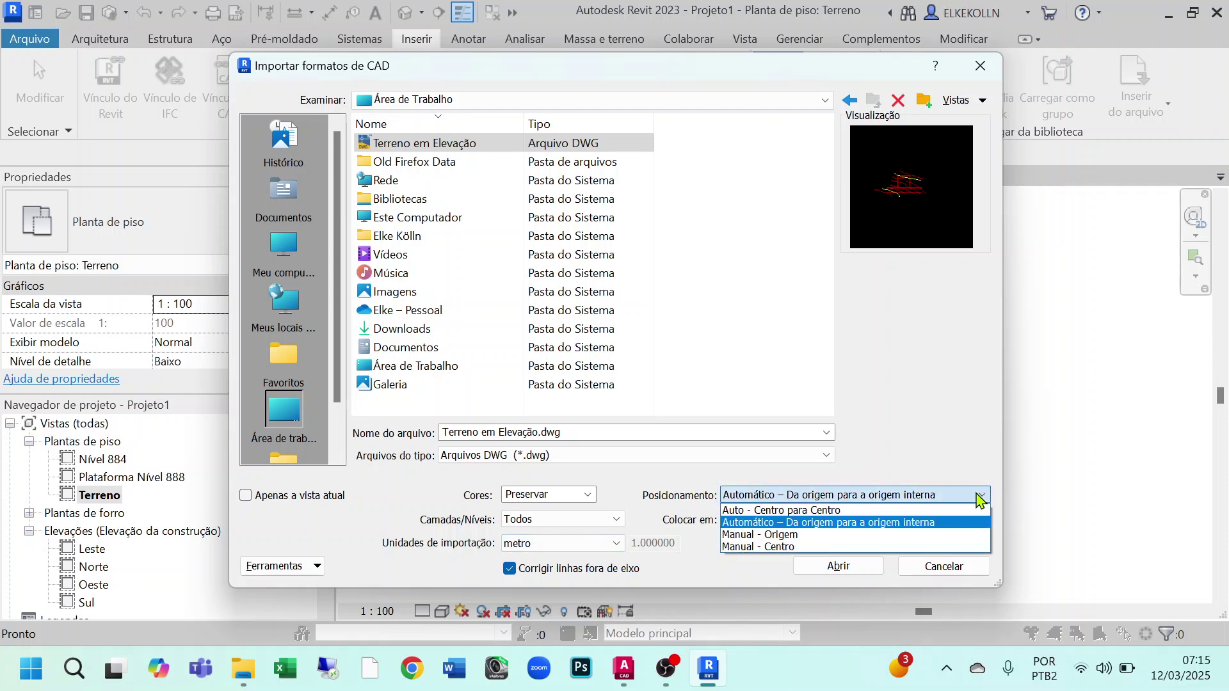
{"action": "left_click", "coordinate": [787, 510]}
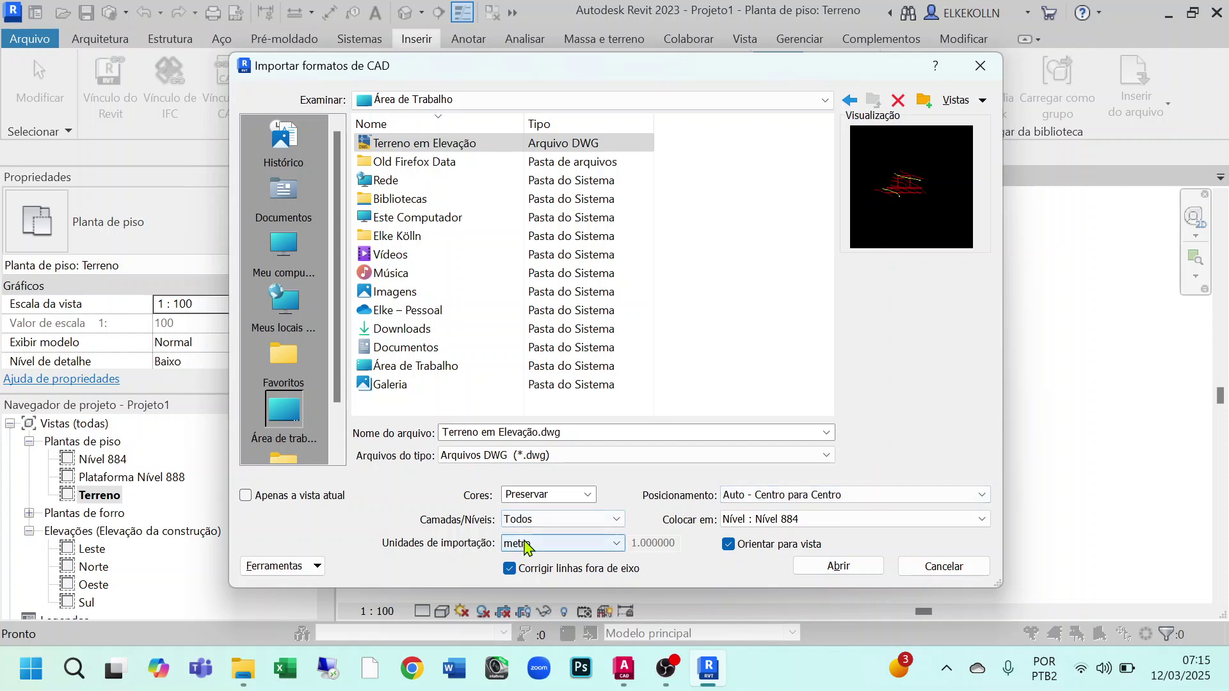
{"action": "left_click", "coordinate": [837, 566]}
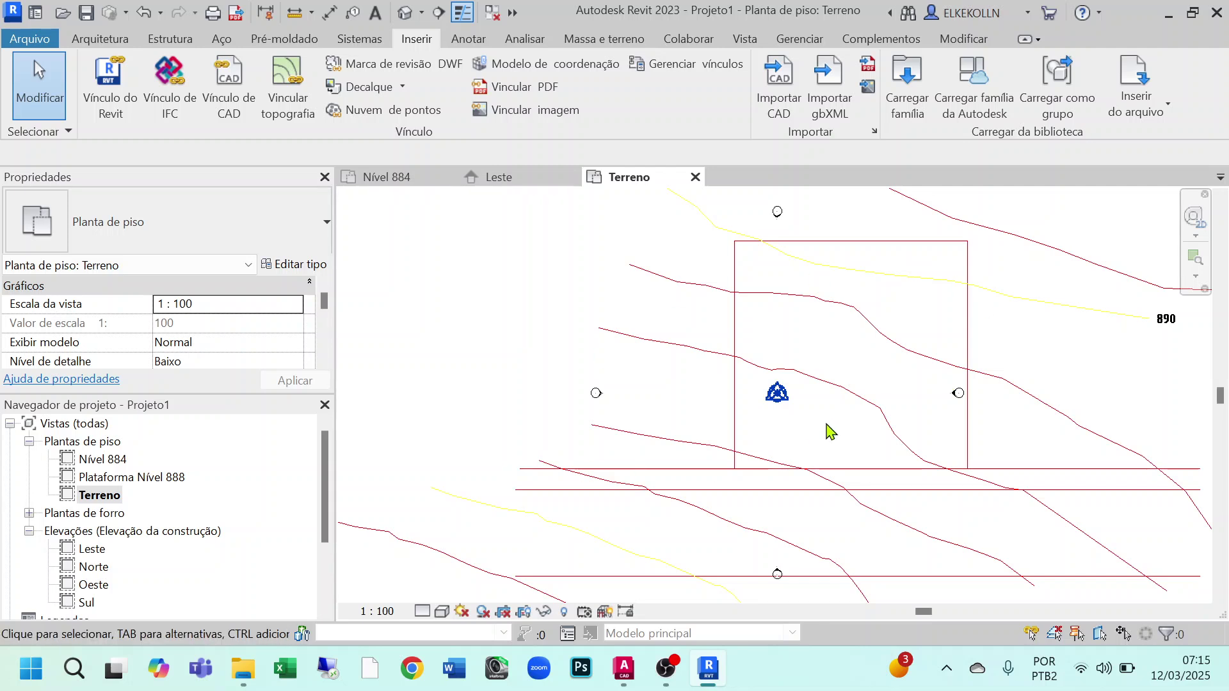
Check how the imported contour drawing sits relative to the four elevation markers in the Terreno plan
{"action": "scroll", "coordinate": [823, 431], "scroll_direction": "down", "scroll_amount": 2}
{"action": "middle_click_drag", "start_coordinate": [933, 471], "coordinate": [766, 448]}
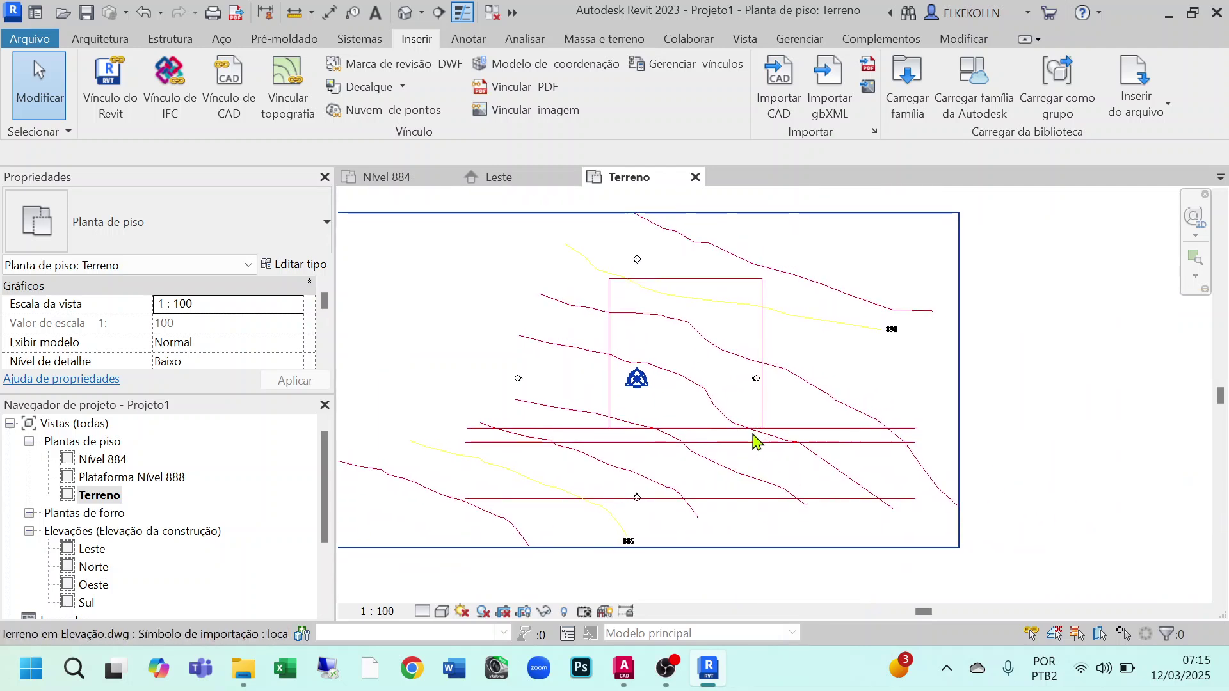
{"action": "scroll", "coordinate": [793, 441], "scroll_direction": "down", "scroll_amount": 1}
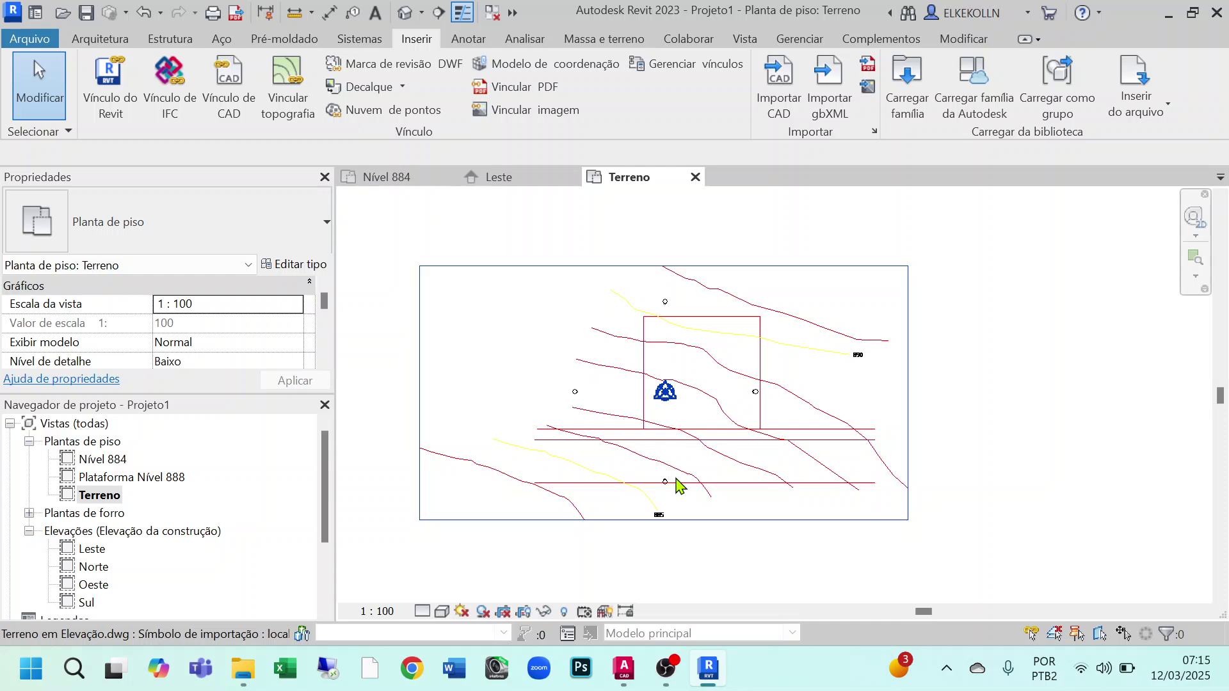
{"action": "scroll", "coordinate": [682, 397], "scroll_direction": "up", "scroll_amount": 1}
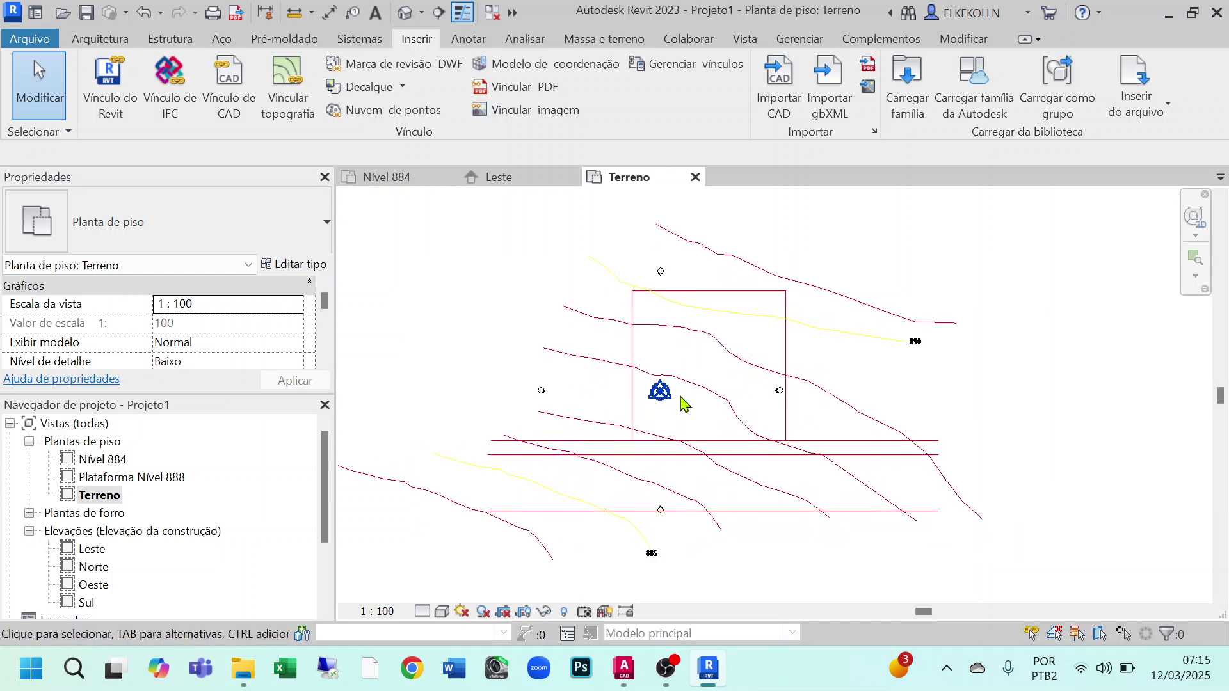
{"action": "scroll", "coordinate": [682, 401], "scroll_direction": "up", "scroll_amount": 1}
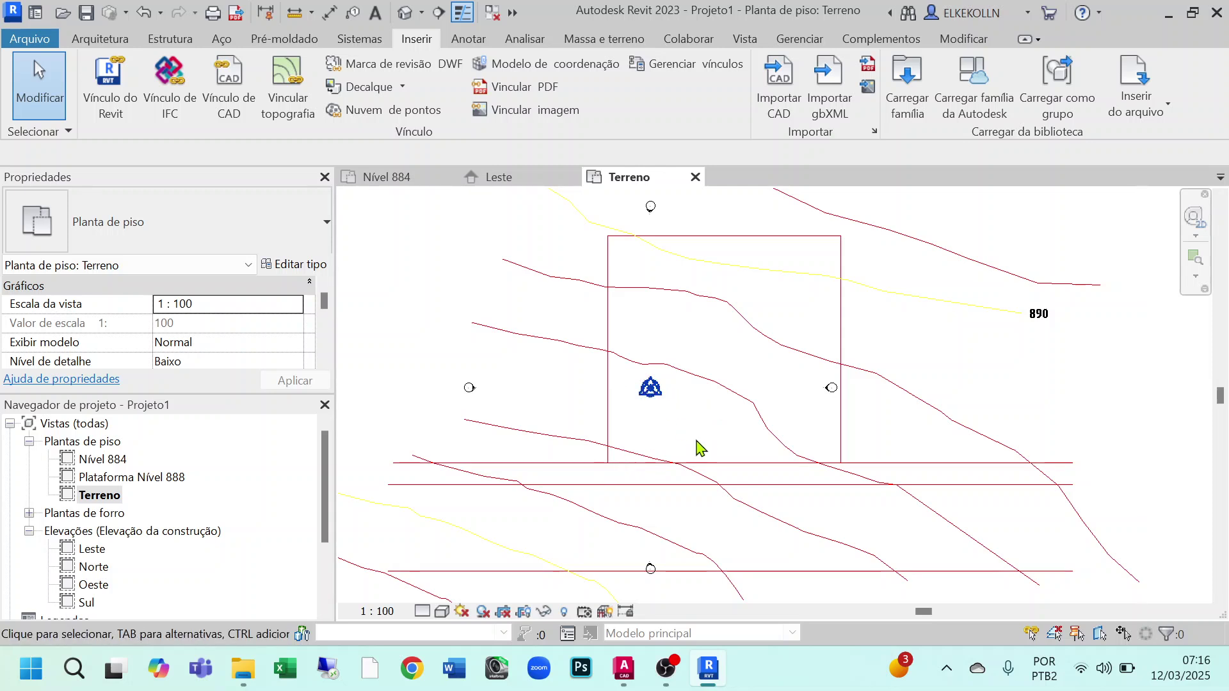
{"action": "scroll", "coordinate": [835, 472], "scroll_direction": "down", "scroll_amount": 1}
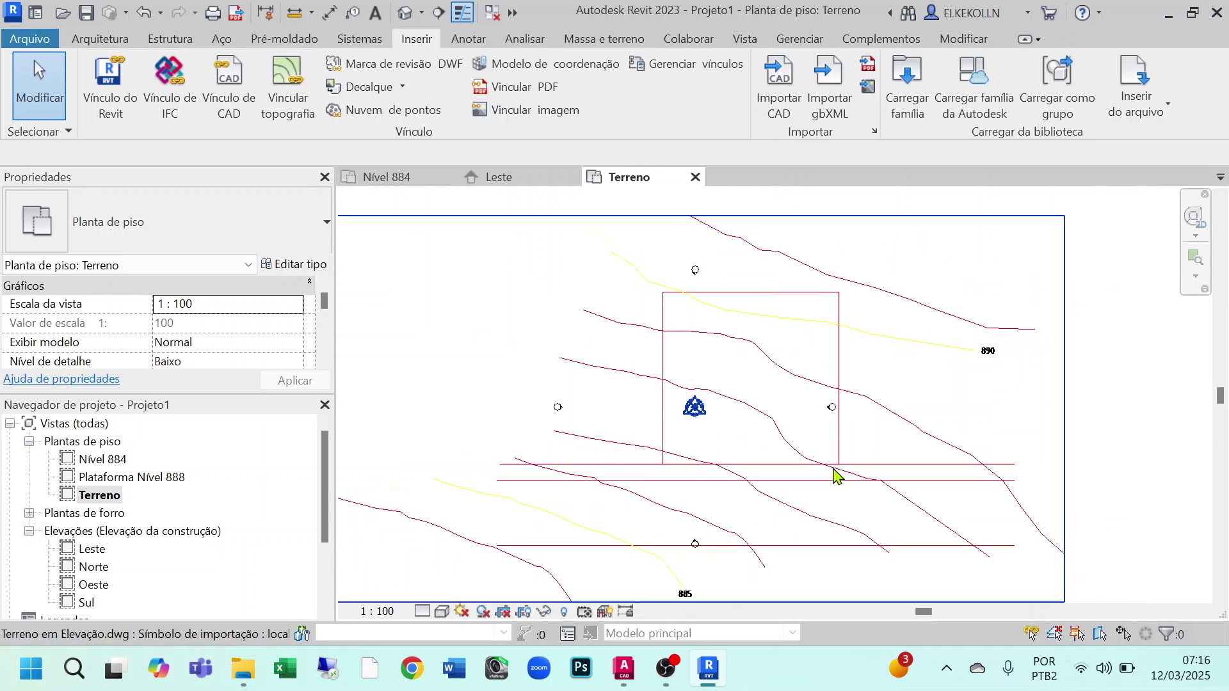
Nudge the imported Terreno em Elevação.dwg sideways until its rectangular outline is centred horizontally between the side elevation markers
{"action": "left_click", "coordinate": [925, 484]}
{"action": "scroll", "coordinate": [1110, 464], "scroll_direction": "down", "scroll_amount": 2}
{"action": "middle_click_drag", "start_coordinate": [1111, 500], "coordinate": [844, 466]}
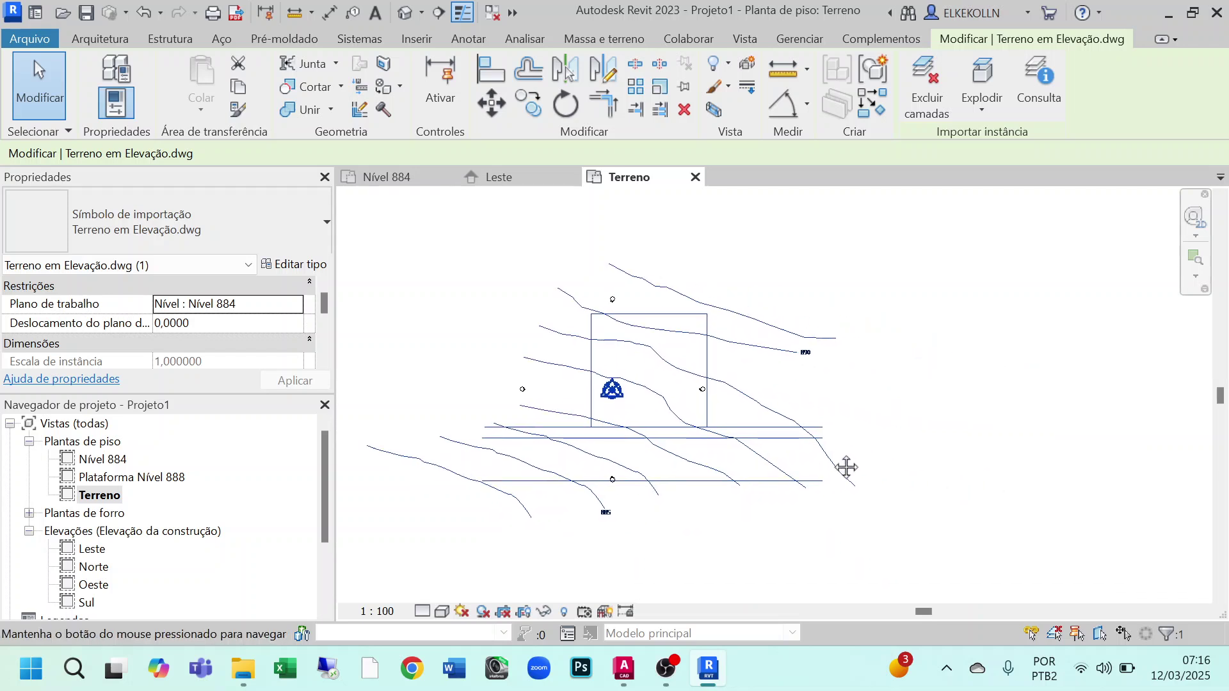
{"action": "scroll", "coordinate": [516, 425], "scroll_direction": "up", "scroll_amount": 3}
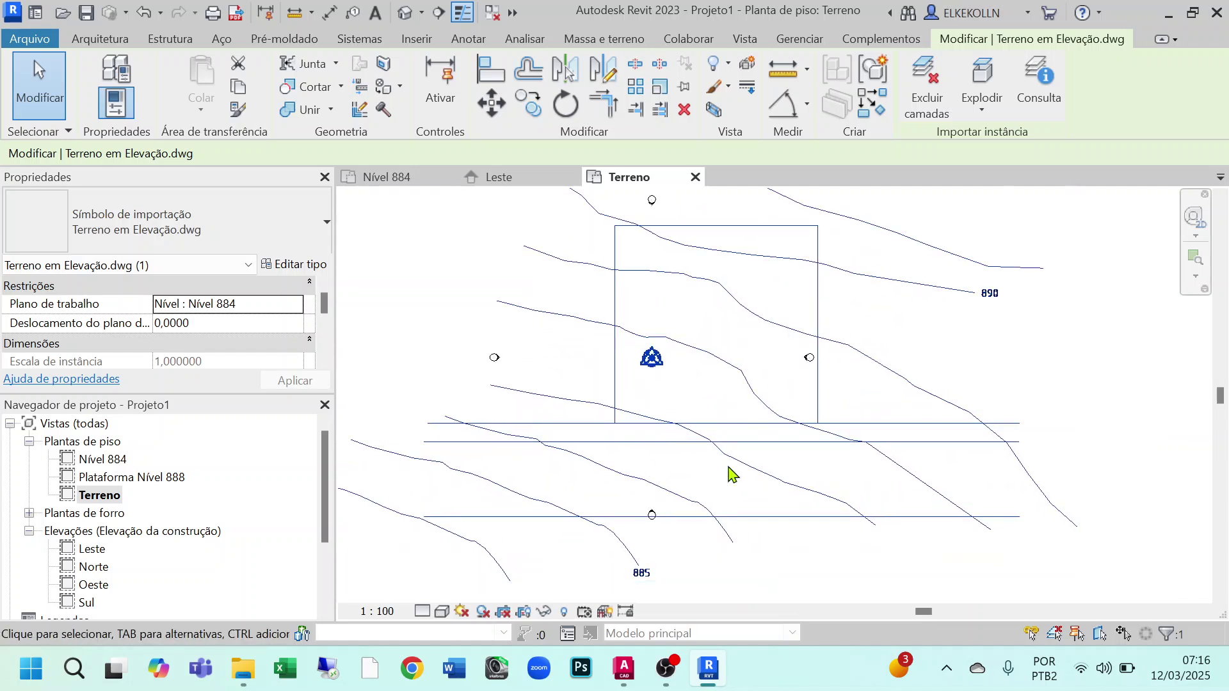
{"action": "key", "text": "Left"}
{"action": "key", "text": "Left"}
{"action": "key", "text": "Left"}
{"action": "key", "text": "Left"}
{"action": "key", "text": "Left"}
{"action": "key", "text": "Left"}
{"action": "key", "text": "Left"}
{"action": "key", "text": "Left"}
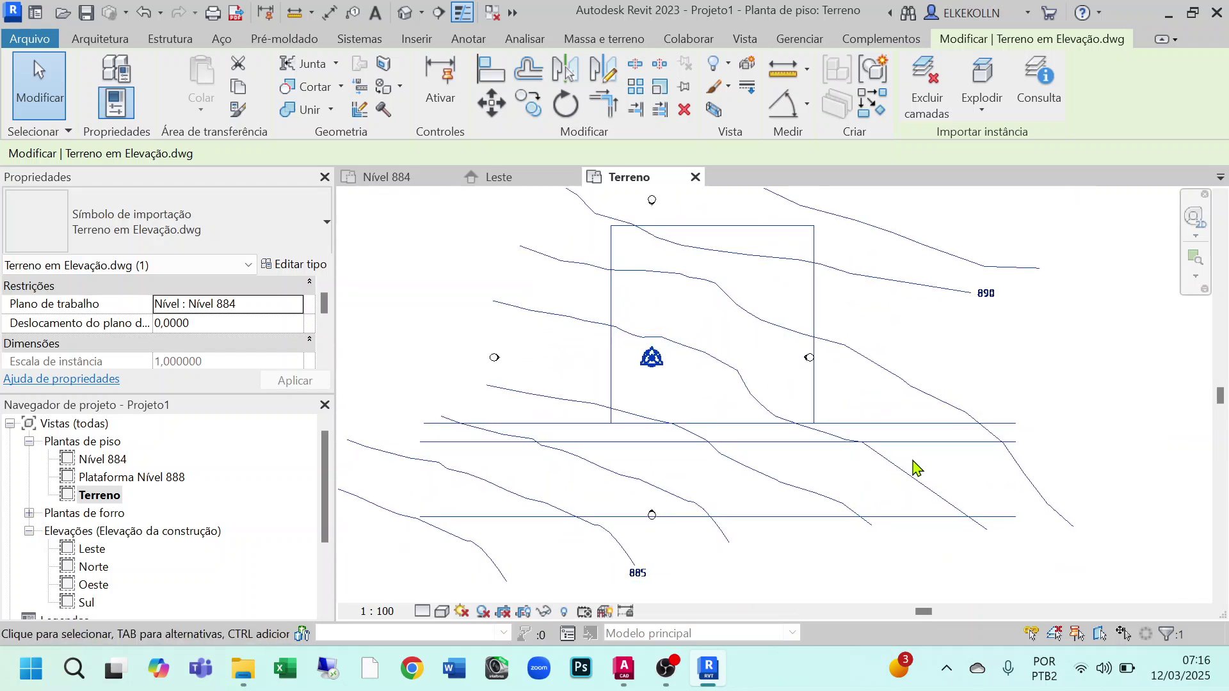
{"action": "key", "text": "Left"}
{"action": "key", "text": "Left"}
{"action": "key", "text": "Left"}
{"action": "key", "text": "Left"}
{"action": "key", "text": "Left"}
{"action": "key", "text": "Left"}
{"action": "key", "text": "Left"}
{"action": "key", "text": "Left"}
{"action": "key", "text": "Left"}
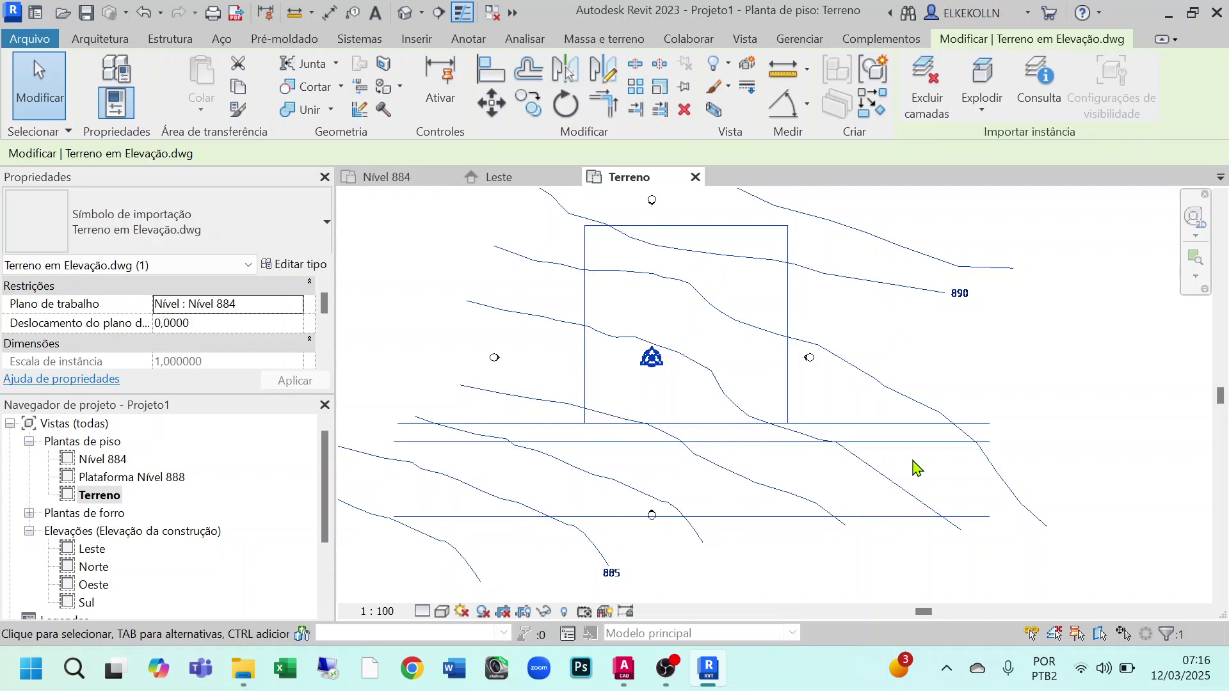
{"action": "key", "text": "Left"}
{"action": "key", "text": "Left"}
{"action": "key", "text": "Left"}
{"action": "key", "text": "Left"}
{"action": "key", "text": "Left"}
{"action": "key", "text": "Left"}
{"action": "key", "text": "Left"}
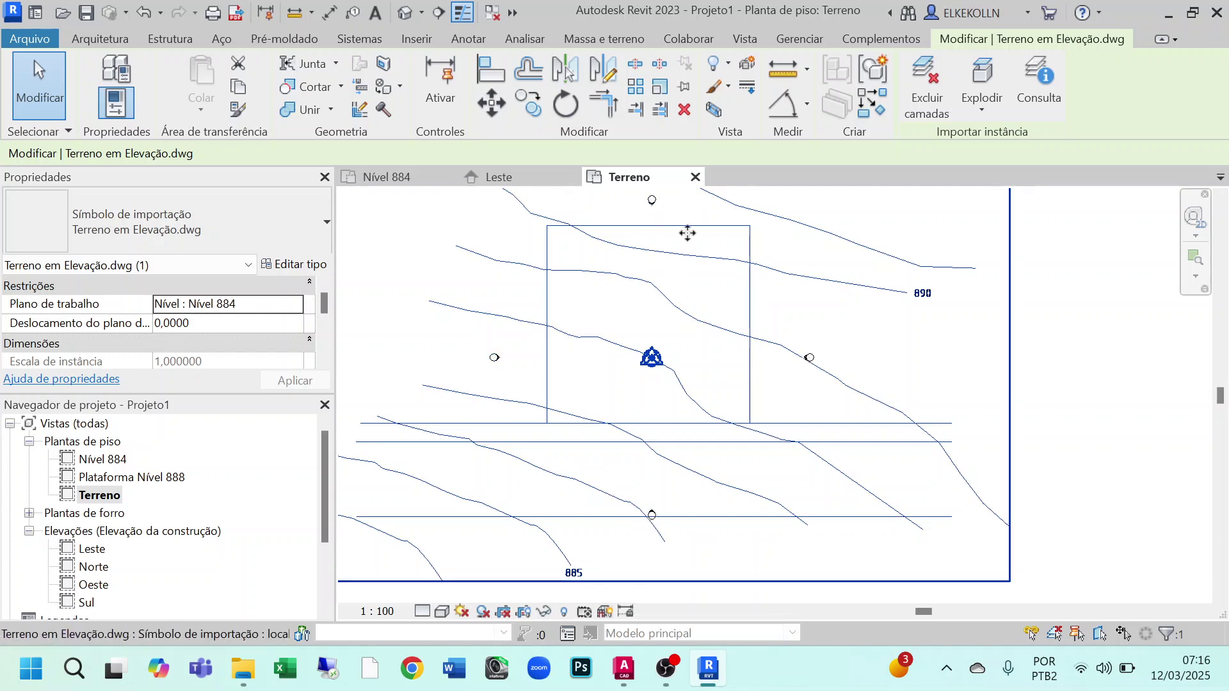
{"action": "scroll", "coordinate": [995, 420], "scroll_direction": "down", "scroll_amount": 1}
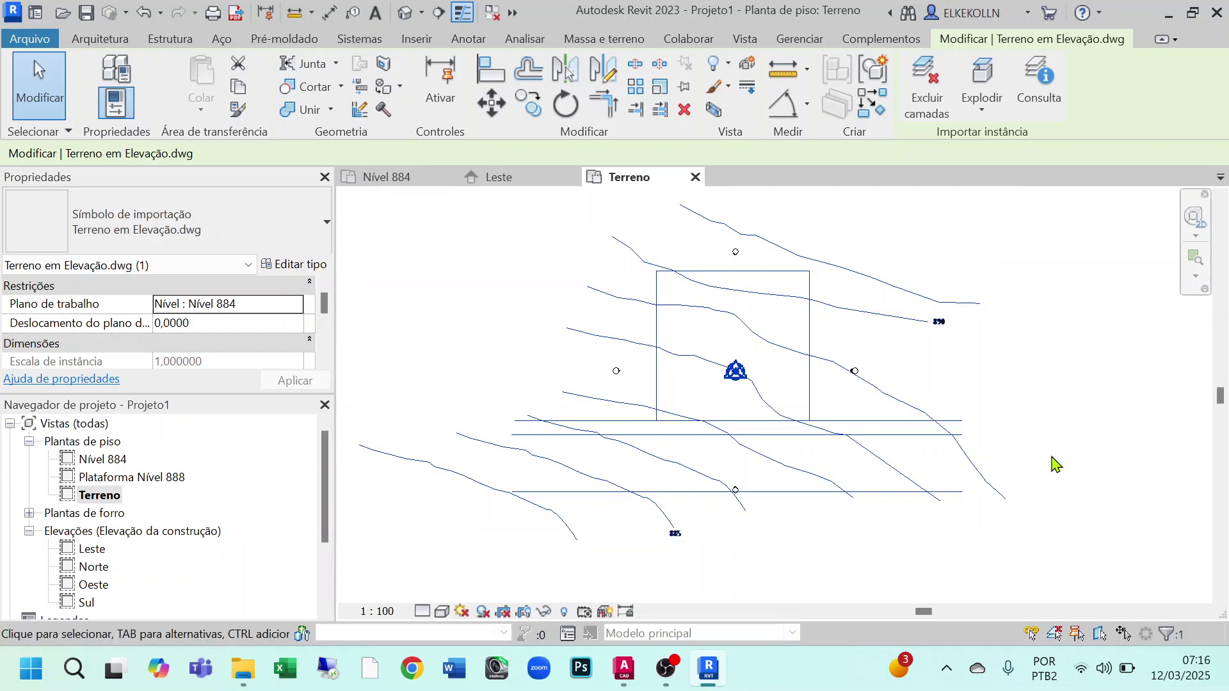
{"action": "scroll", "coordinate": [1056, 464], "scroll_direction": "down", "scroll_amount": 1}
{"action": "middle_click_drag", "start_coordinate": [1092, 503], "coordinate": [982, 501]}
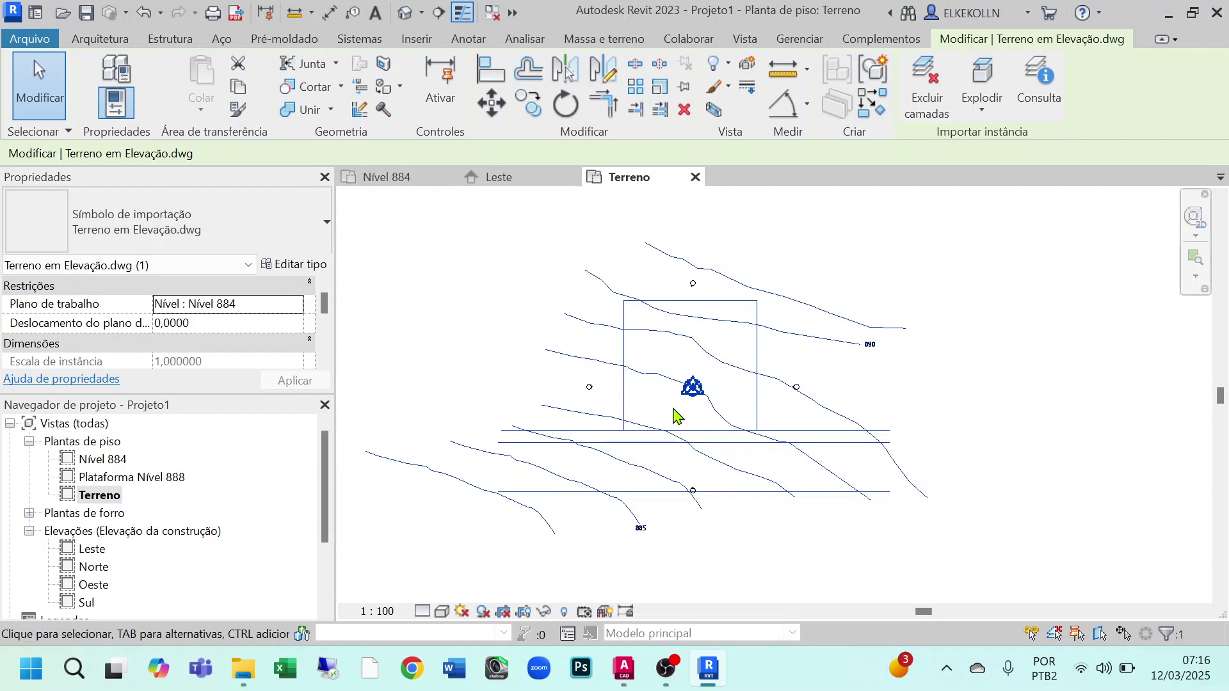
Start a topographic surface created from an import instance and pick the imported contour drawing as its source
{"action": "left_click", "coordinate": [592, 41]}
{"action": "left_click", "coordinate": [627, 98]}
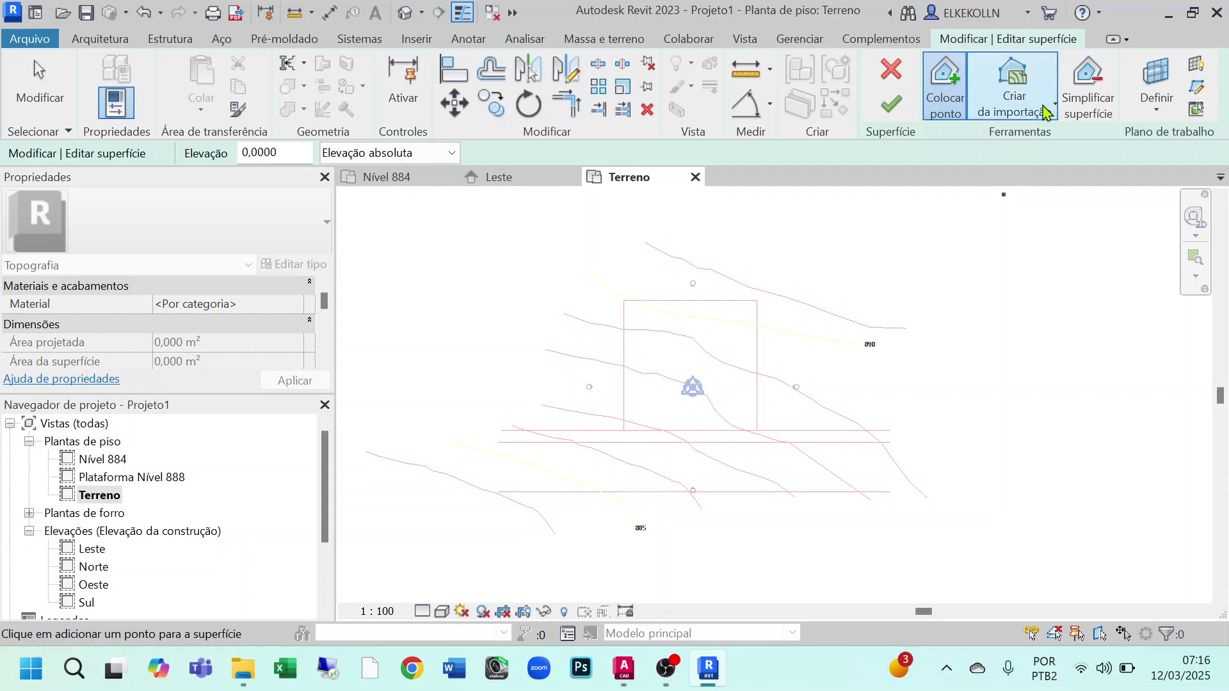
{"action": "left_click", "coordinate": [1047, 110]}
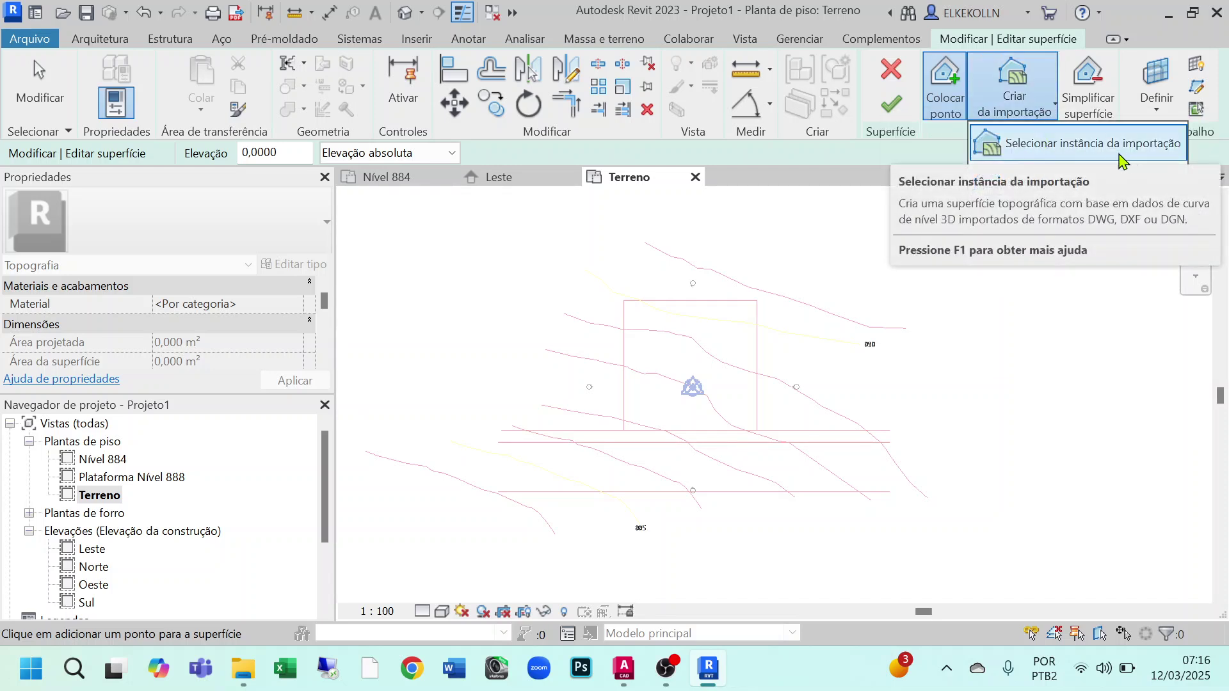
{"action": "left_click", "coordinate": [1053, 151]}
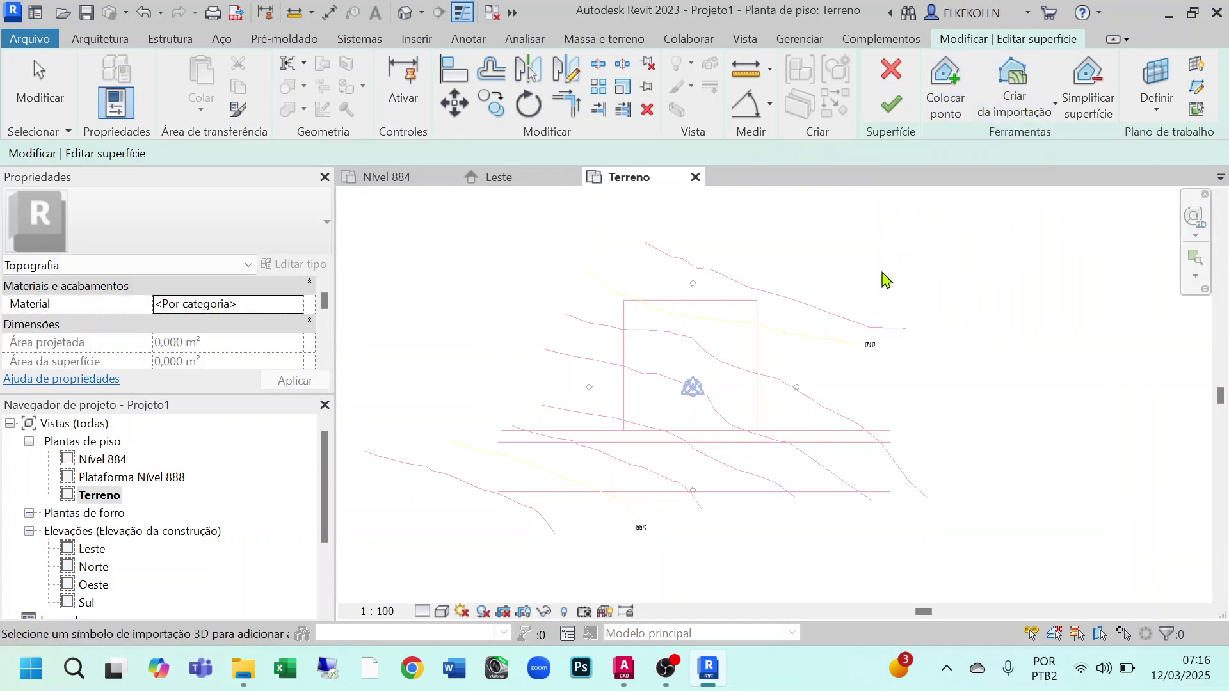
{"action": "left_click", "coordinate": [842, 334]}
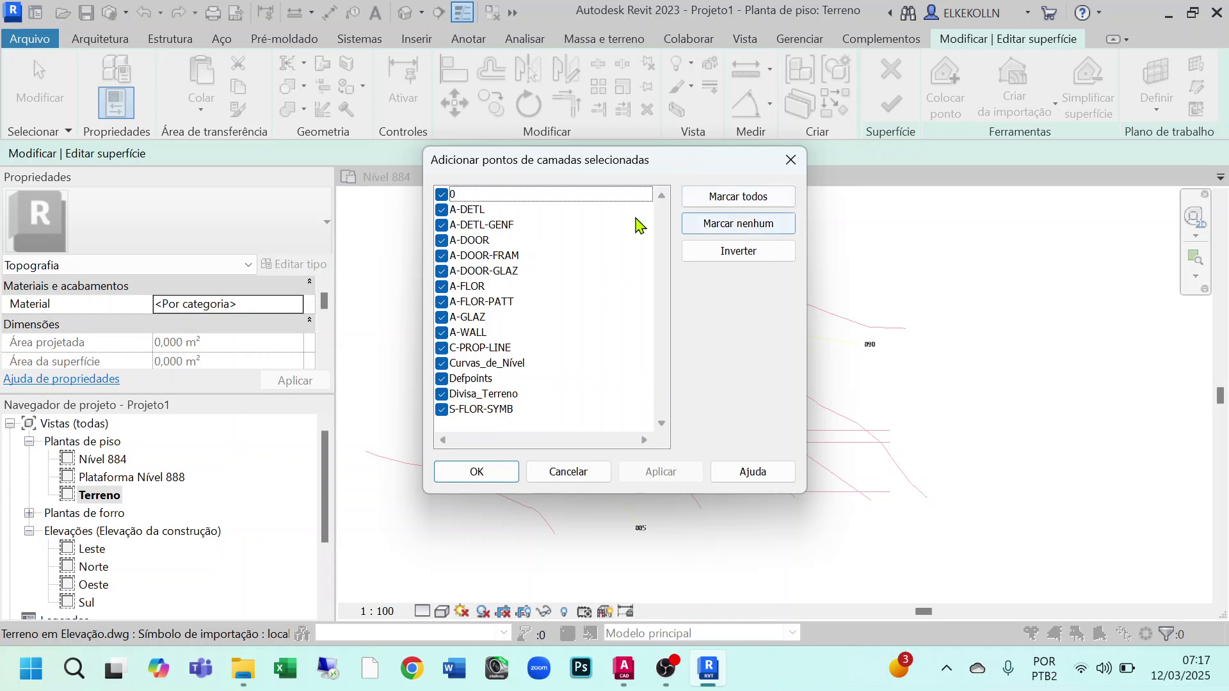
Take surface points only from the Curvas_de_Nível layer and finish the topographic surface
{"action": "left_click", "coordinate": [740, 230]}
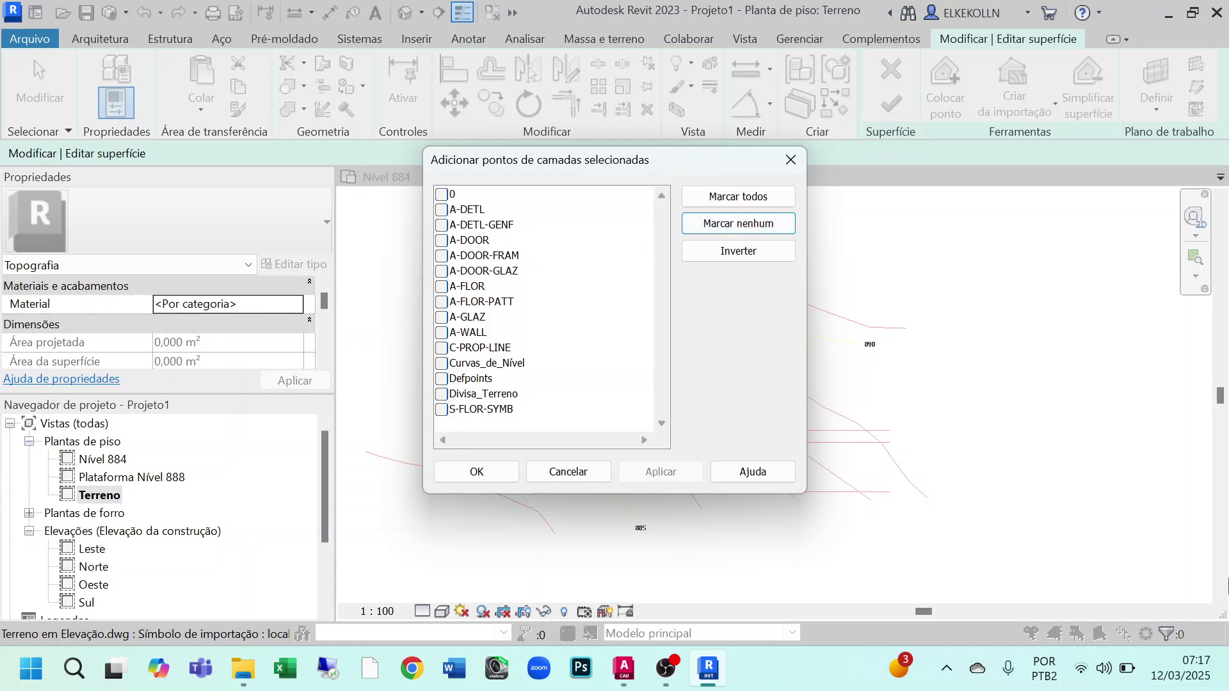
{"action": "left_click", "coordinate": [443, 364]}
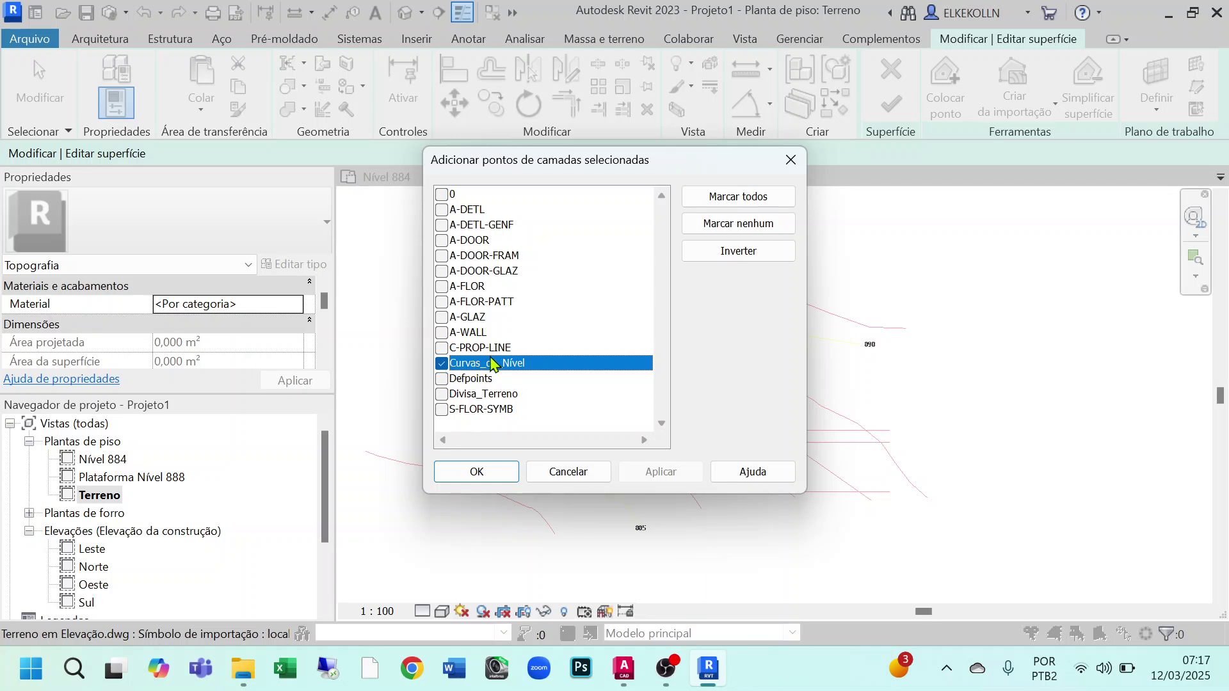
{"action": "left_click", "coordinate": [486, 471]}
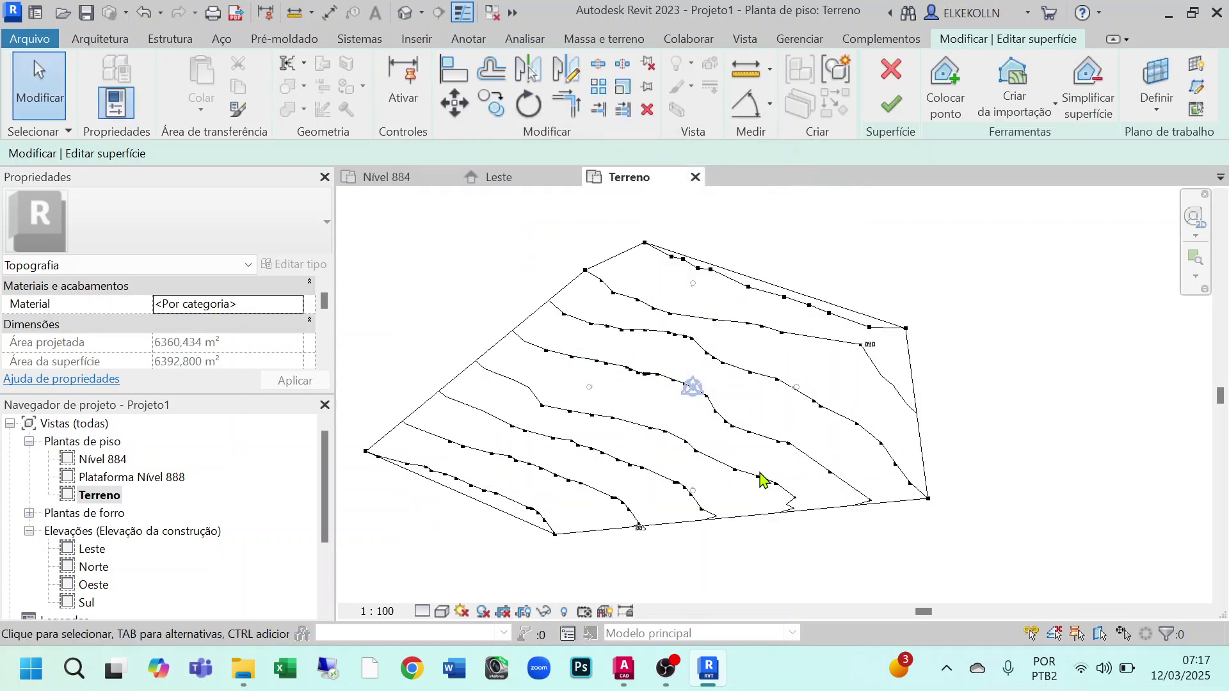
{"action": "left_click", "coordinate": [894, 113]}
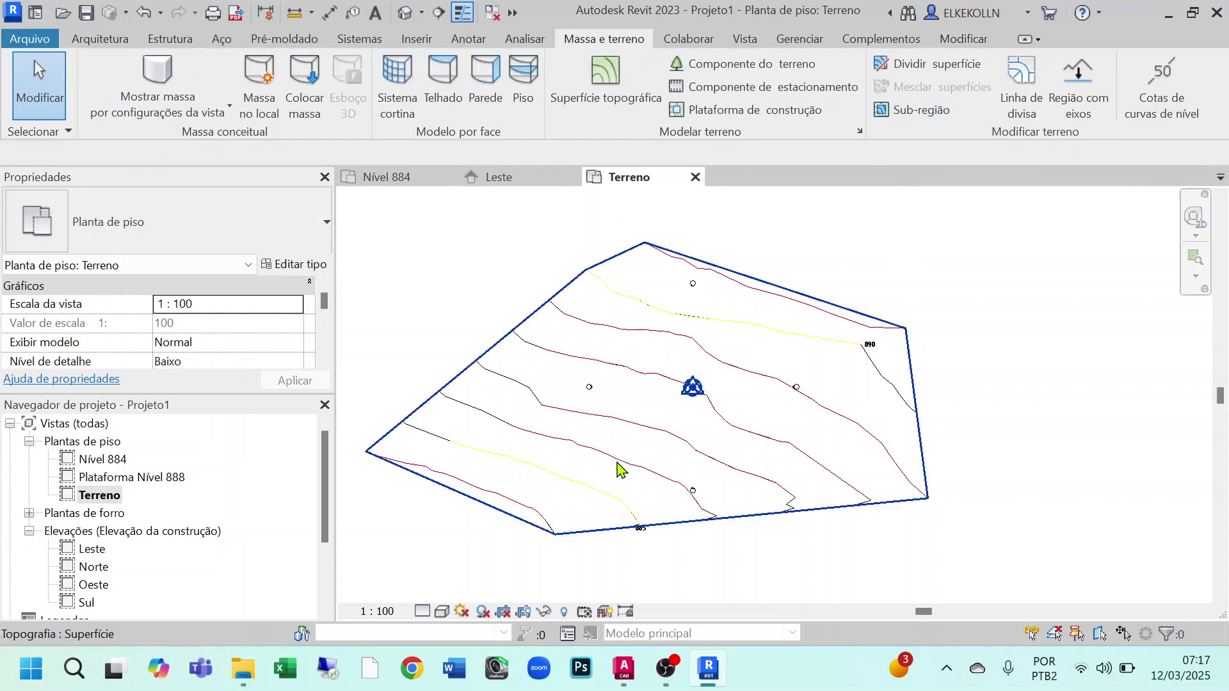
Set the visual style to Sombreado in the Terreno plan and in the default 3D view
{"action": "left_click", "coordinate": [442, 611]}
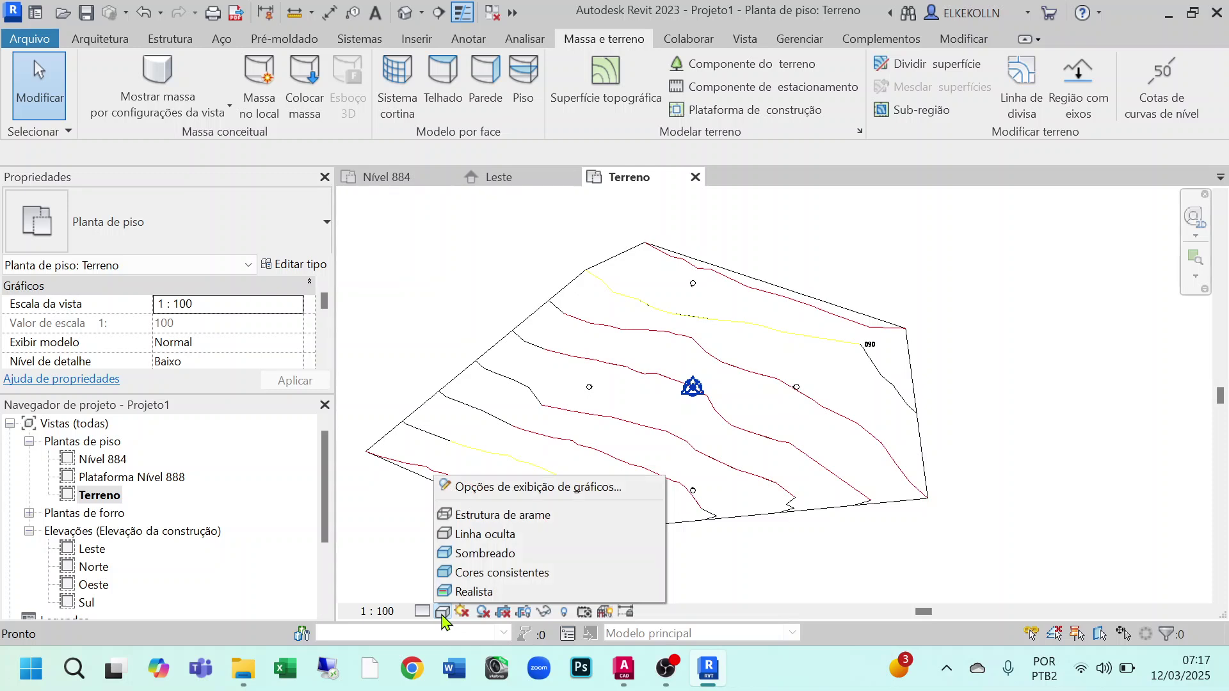
{"action": "left_click", "coordinate": [476, 556]}
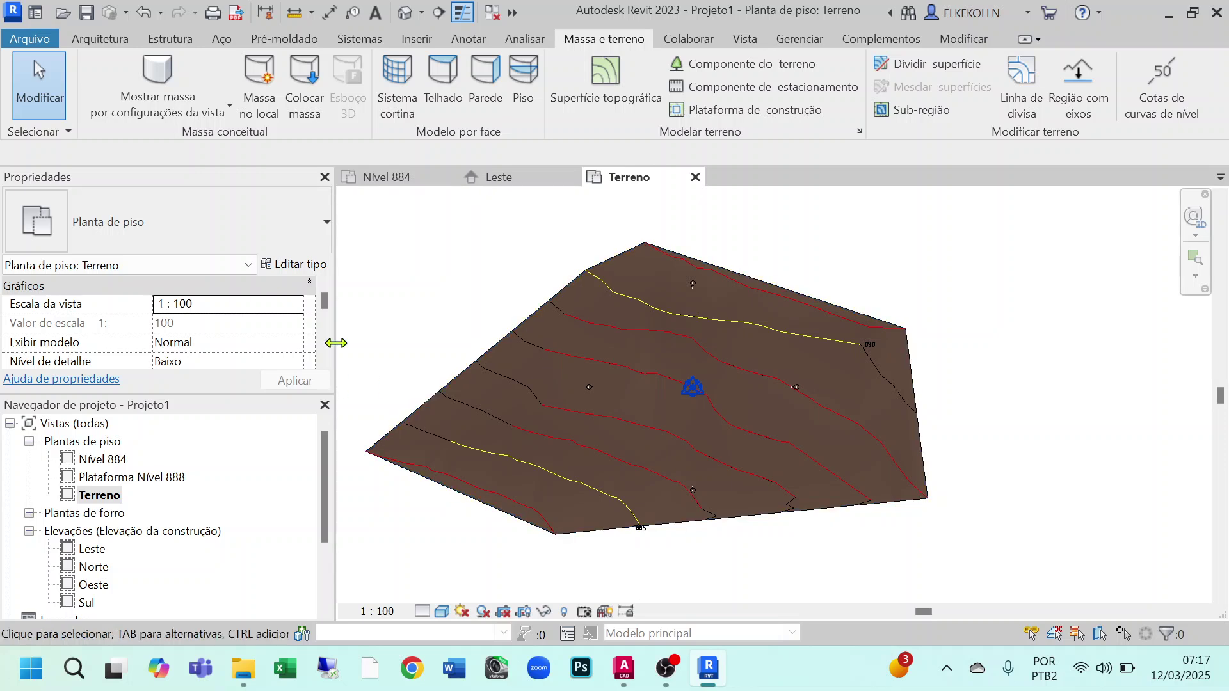
{"action": "left_click", "coordinate": [404, 14]}
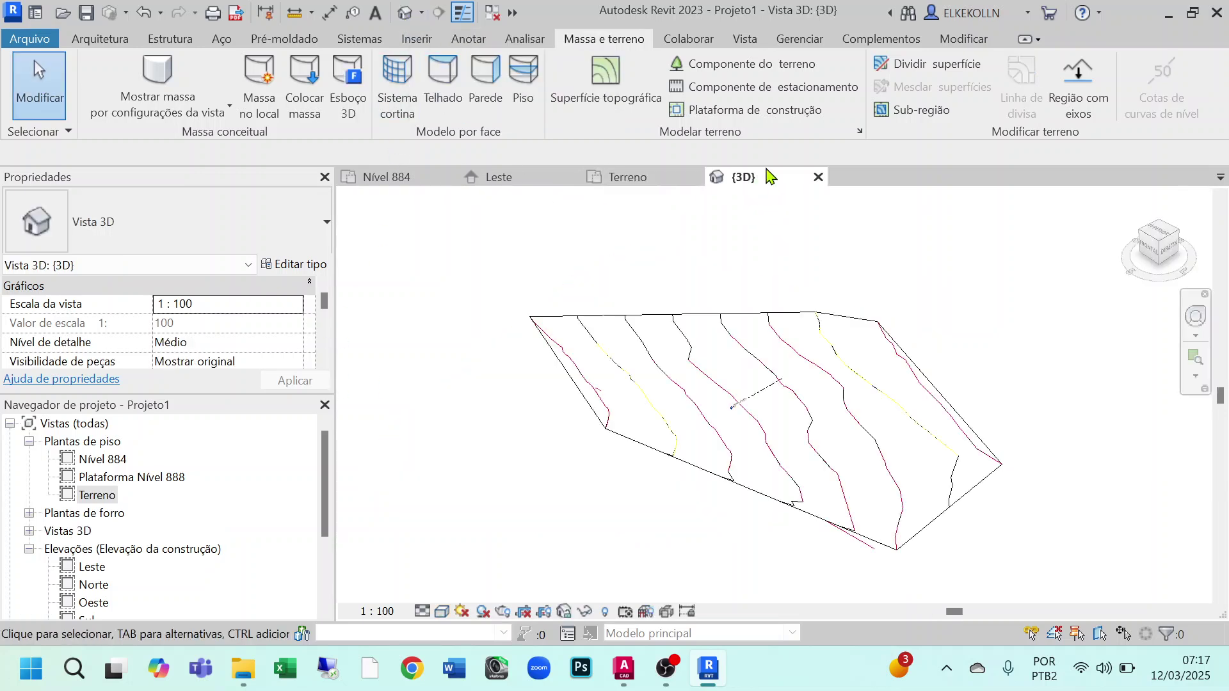
{"action": "left_click", "coordinate": [441, 611]}
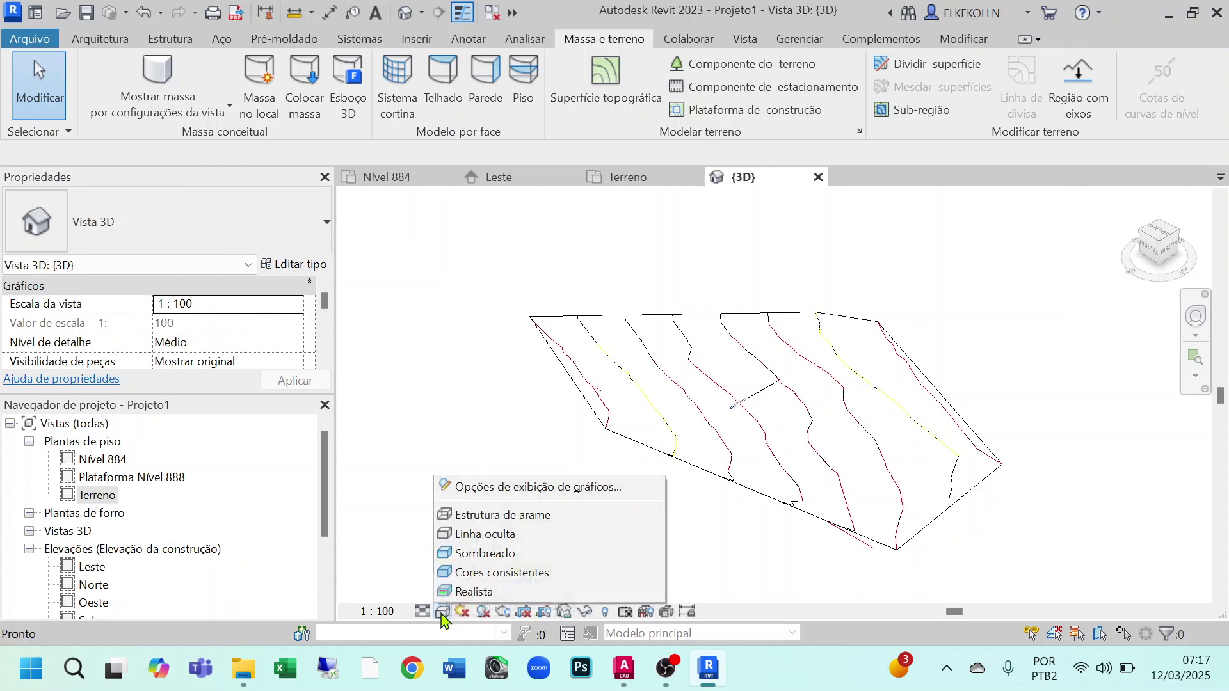
{"action": "left_click", "coordinate": [480, 554]}
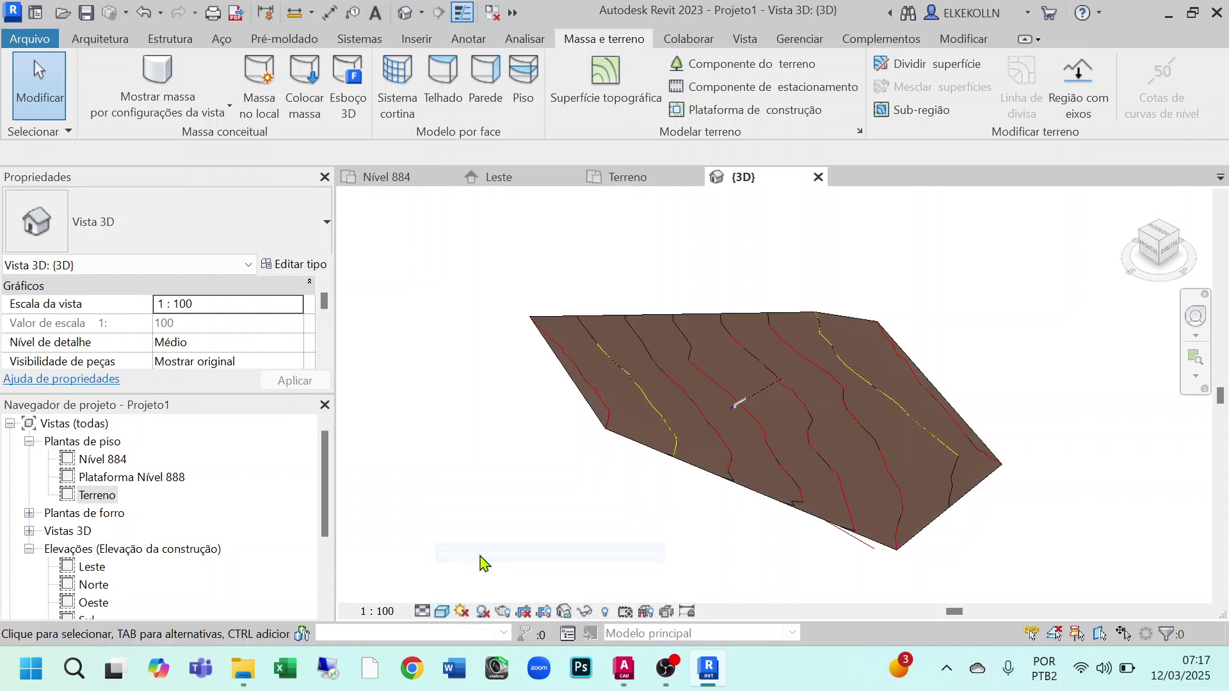
Examine the terrain's slope in 3D and check its height against the levels in the Leste elevation
{"action": "middle_click_drag", "start_coordinate": [925, 417], "coordinate": [865, 378]}
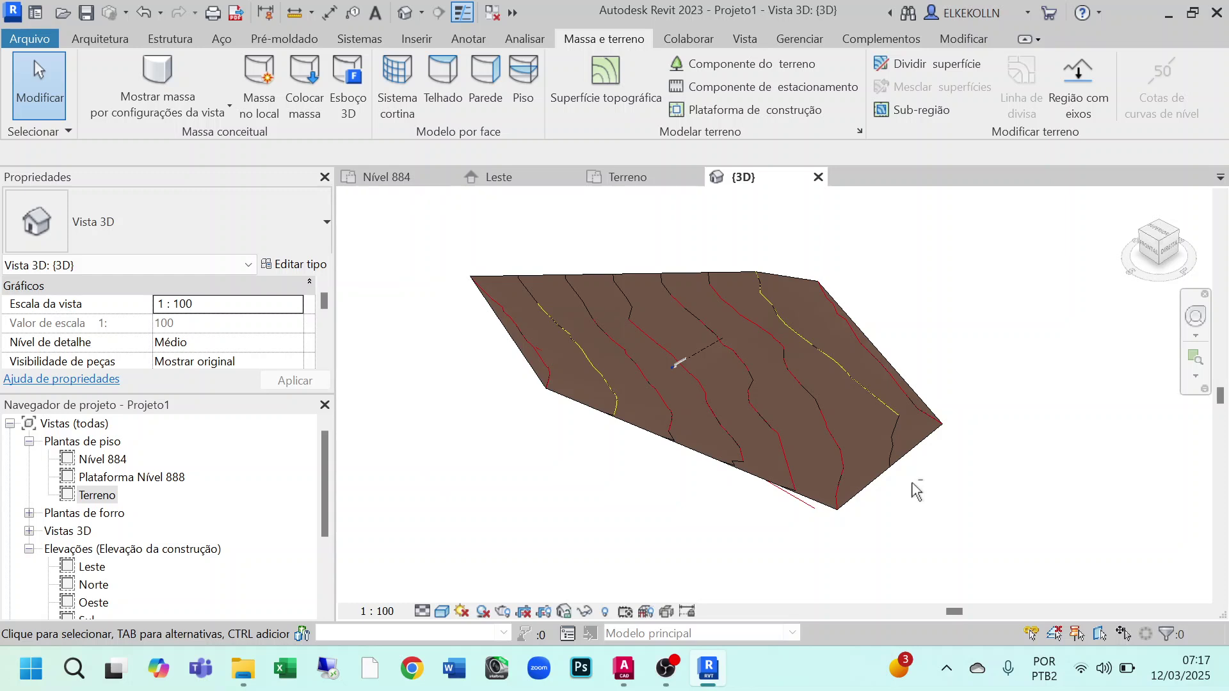
{"action": "middle_click_drag", "start_coordinate": [917, 491], "coordinate": [816, 476], "text": "shift"}
{"action": "middle_click_drag", "start_coordinate": [594, 483], "coordinate": [806, 441], "text": "shift"}
{"action": "scroll", "coordinate": [735, 408], "scroll_direction": "up", "scroll_amount": 2}
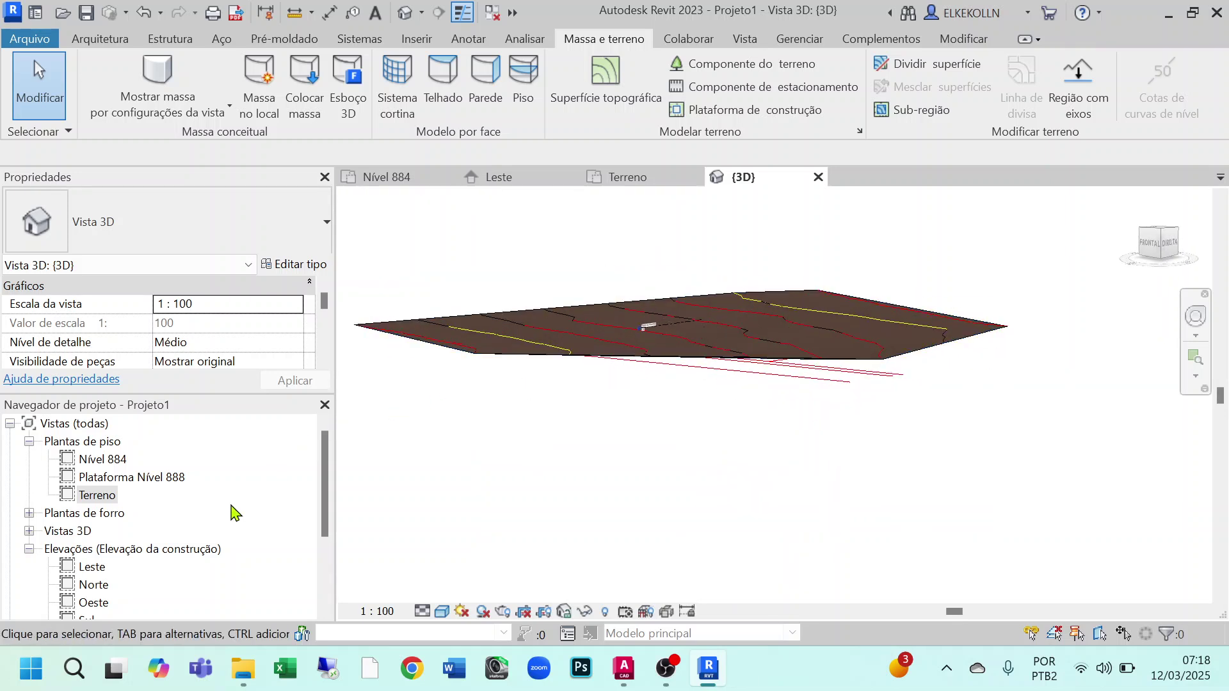
{"action": "left_click", "coordinate": [517, 181]}
{"action": "scroll", "coordinate": [778, 280], "scroll_direction": "down", "scroll_amount": 4}
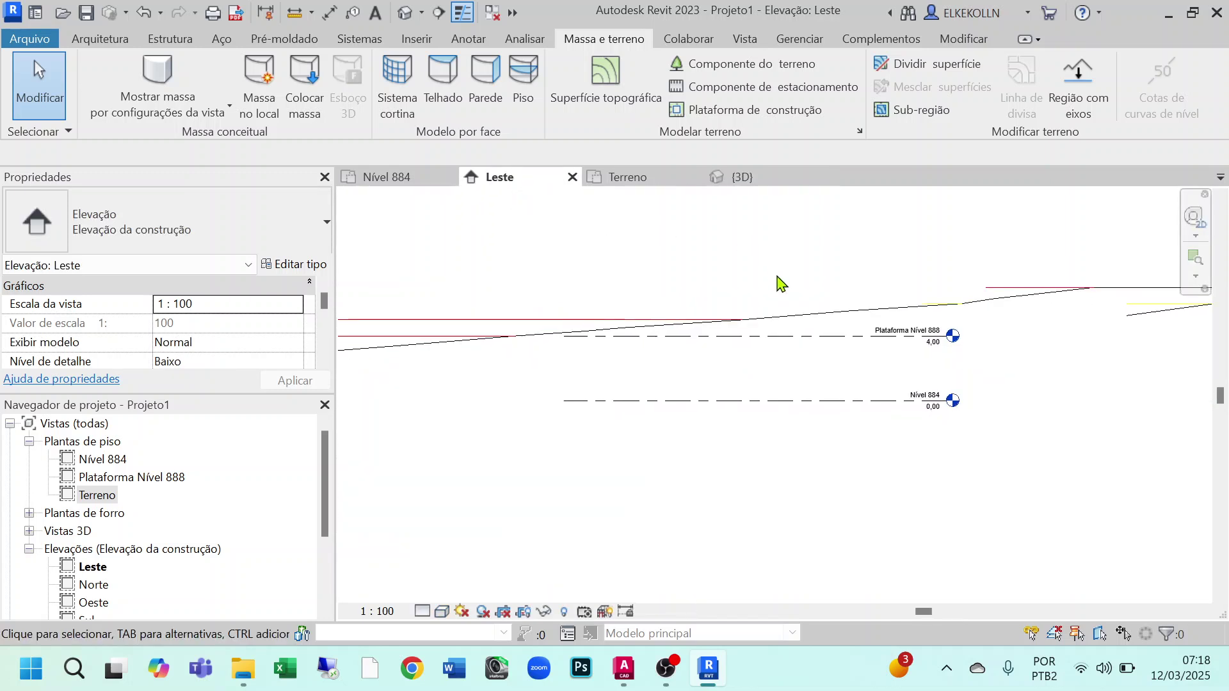
{"action": "middle_click_drag", "start_coordinate": [824, 407], "coordinate": [804, 446]}
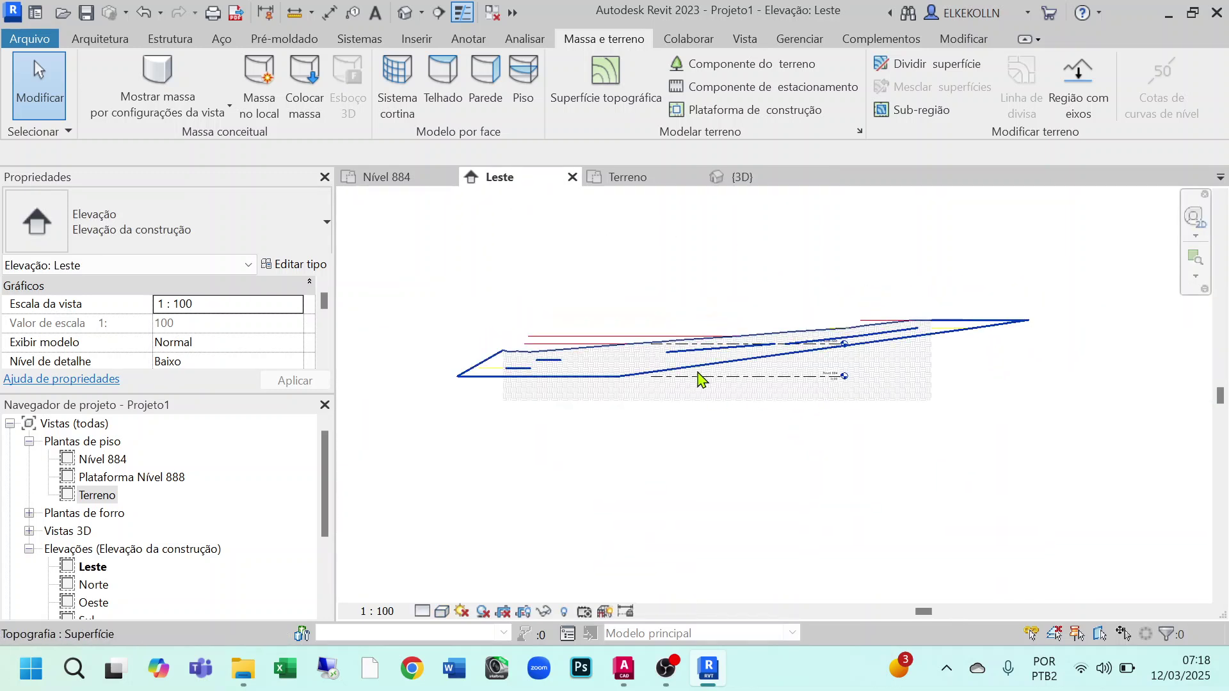
{"action": "scroll", "coordinate": [696, 374], "scroll_direction": "up", "scroll_amount": 1}
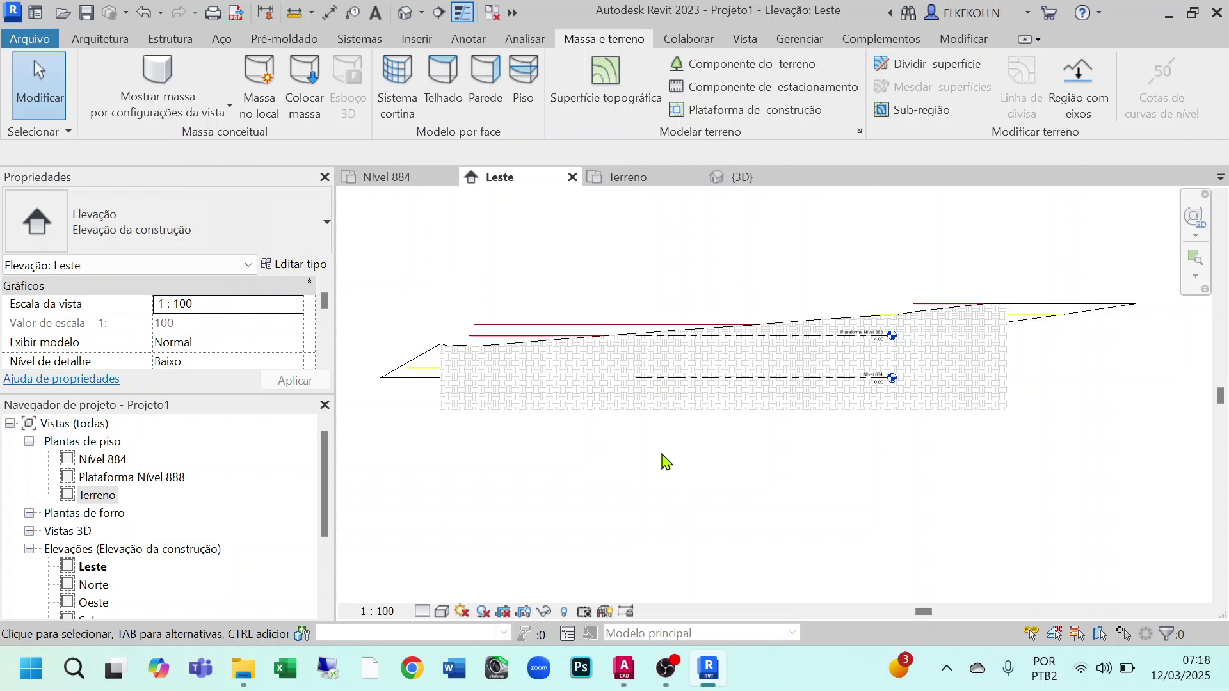
Return to the Terreno plan and set its visual style to Estrutura de arame
{"action": "left_click", "coordinate": [637, 184]}
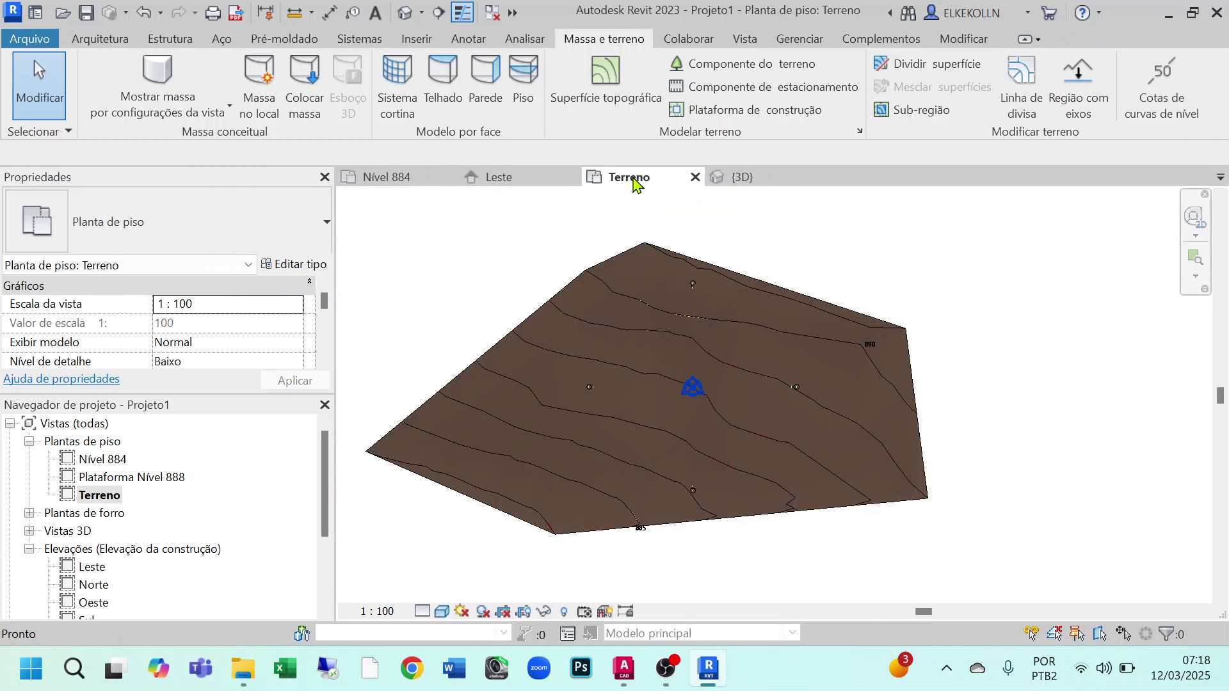
{"action": "scroll", "coordinate": [666, 316], "scroll_direction": "down", "scroll_amount": 1}
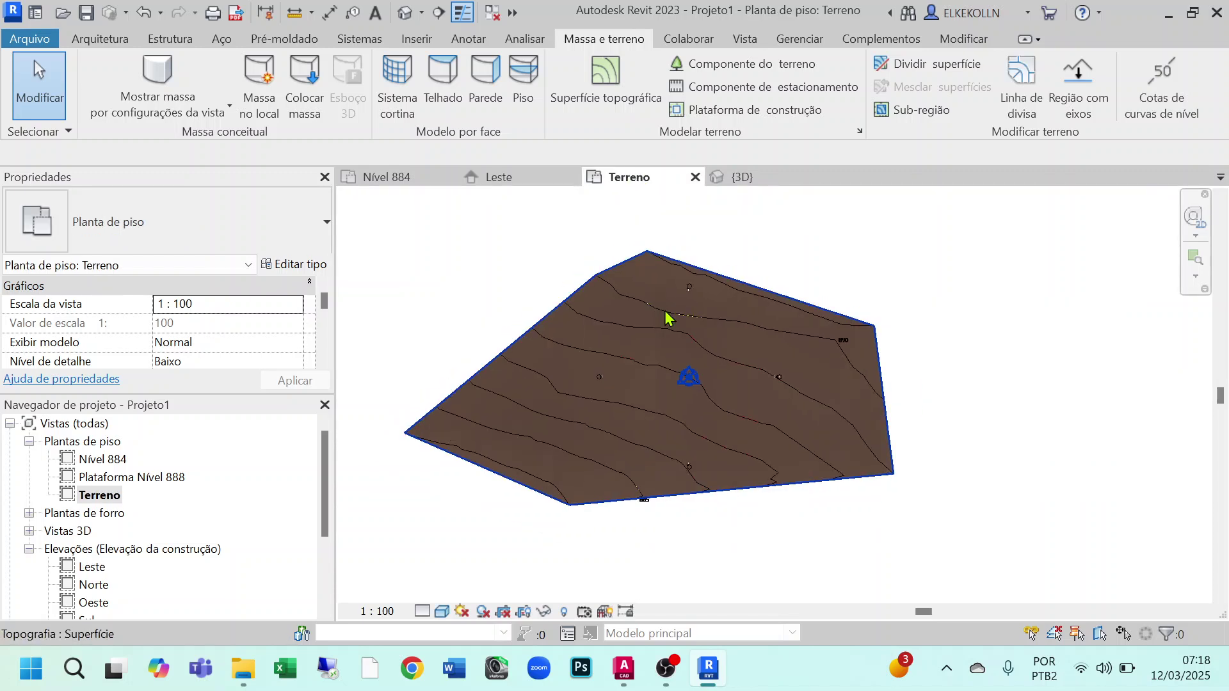
{"action": "left_click", "coordinate": [443, 612]}
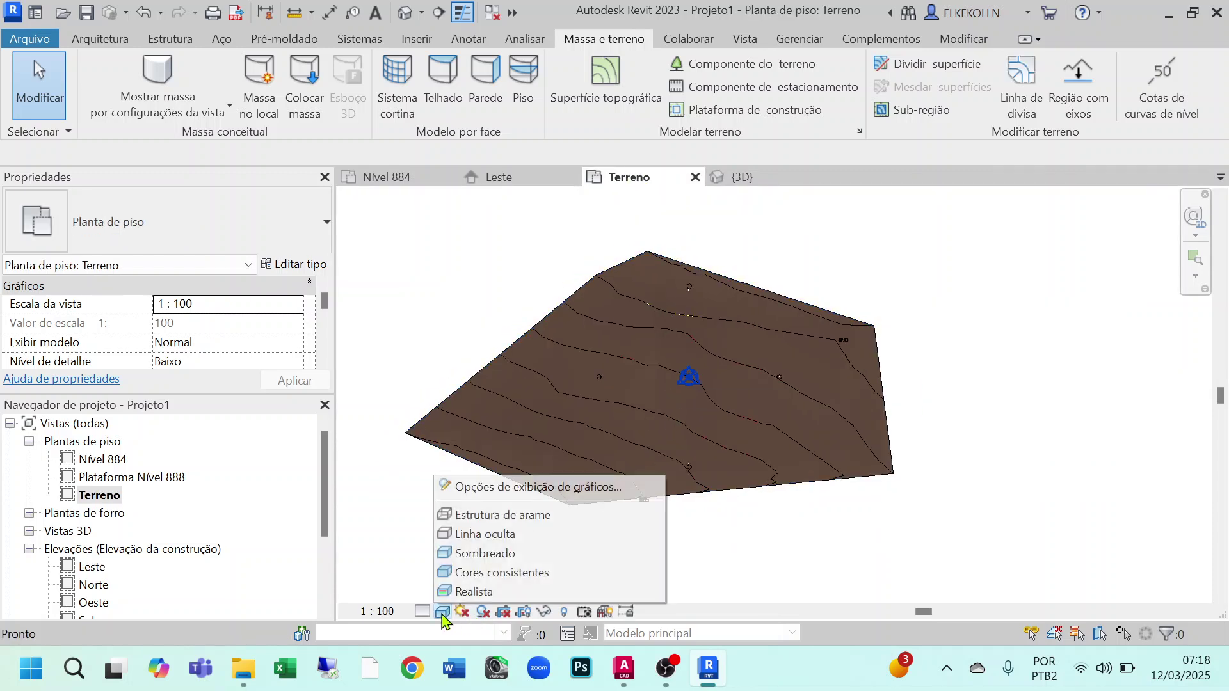
{"action": "left_click", "coordinate": [467, 515]}
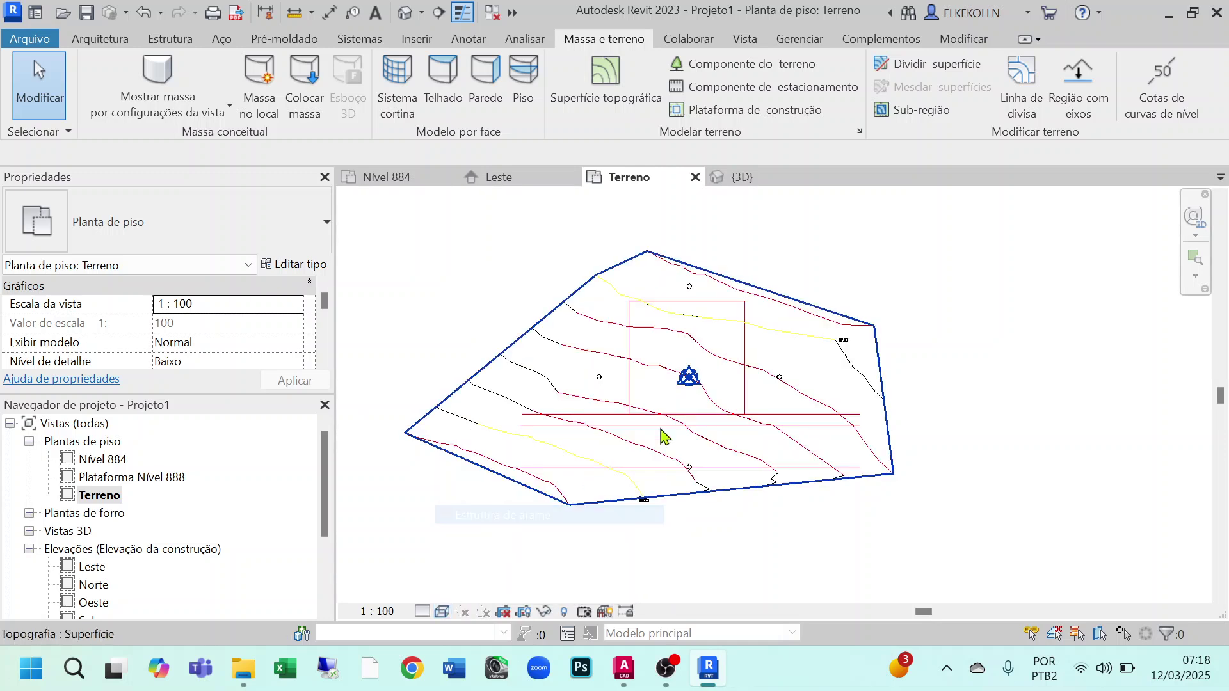
Draw a vertical section line in the Terreno plan across the whole terrain, passing just beside the project base point
{"action": "scroll", "coordinate": [682, 368], "scroll_direction": "up", "scroll_amount": 2}
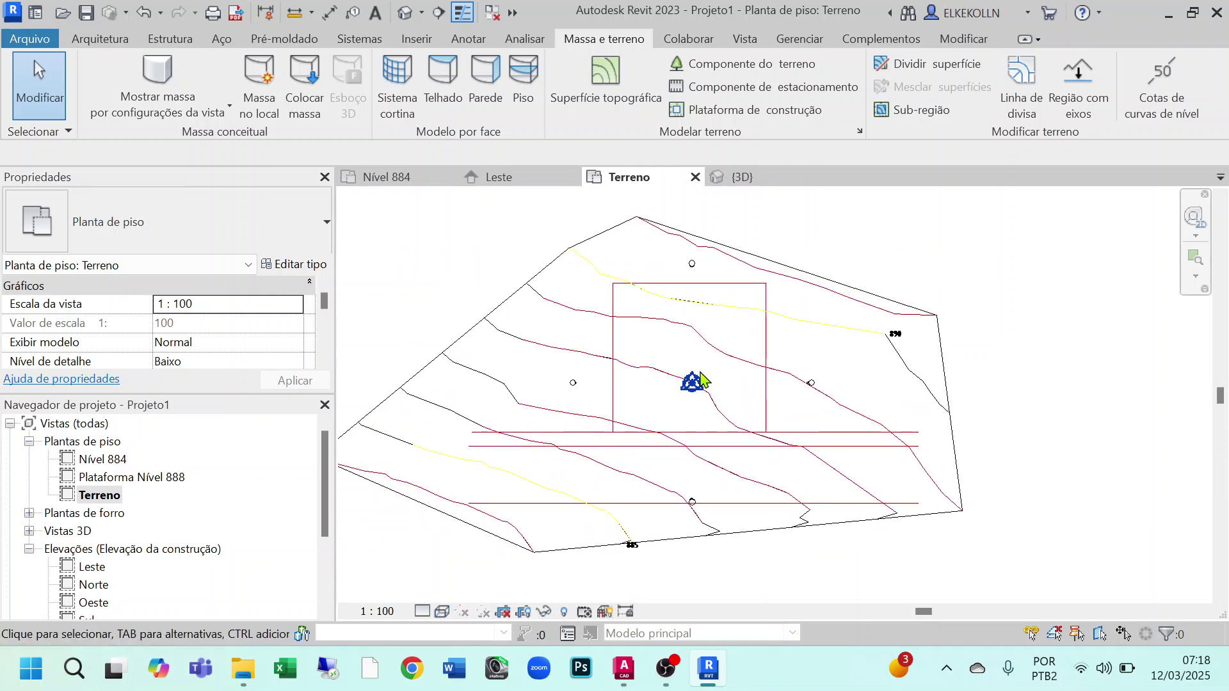
{"action": "scroll", "coordinate": [786, 416], "scroll_direction": "down", "scroll_amount": 1}
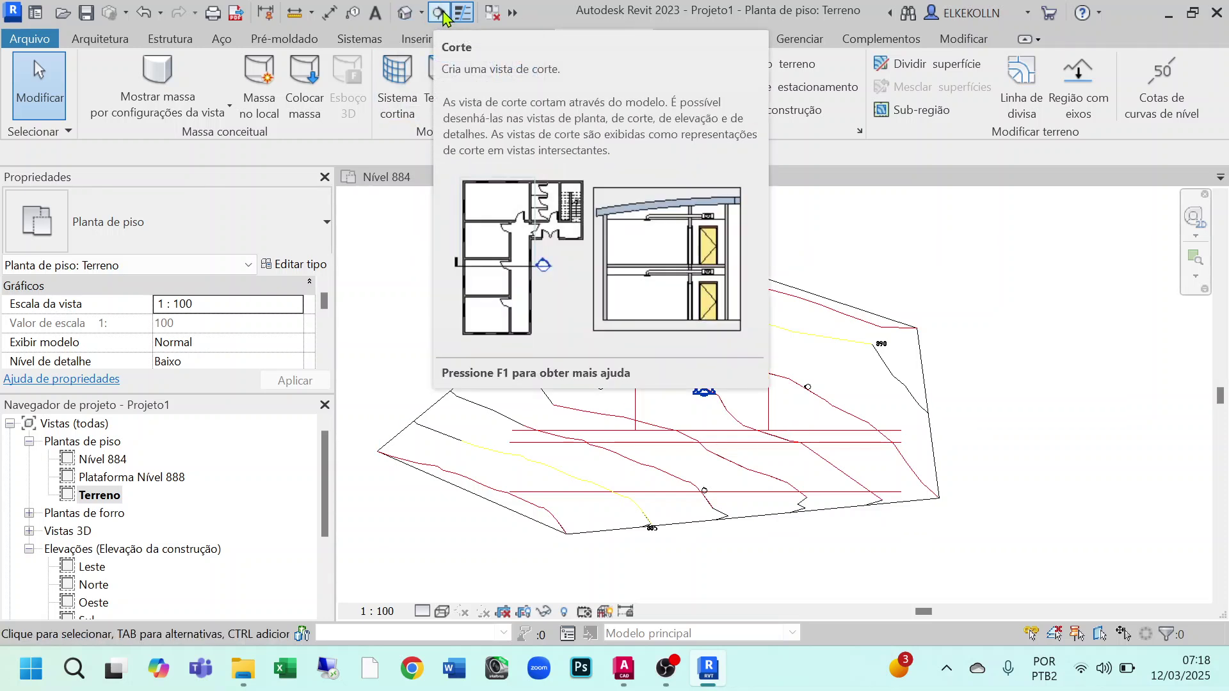
{"action": "left_click", "coordinate": [439, 14]}
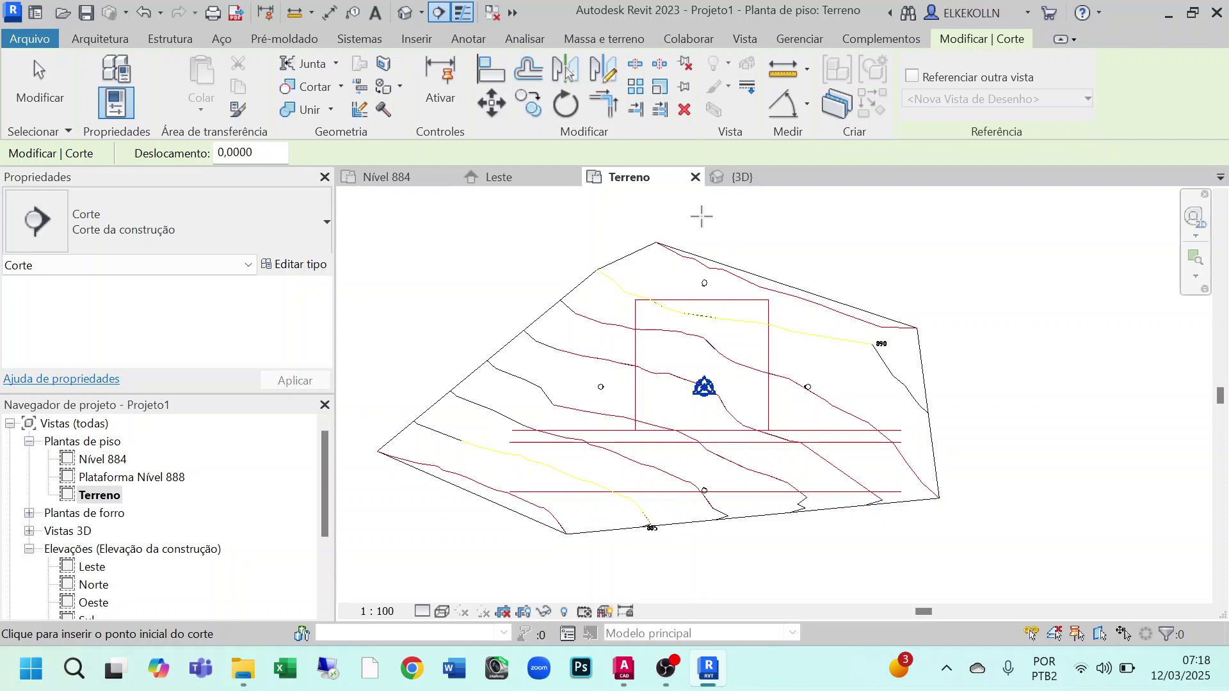
{"action": "left_click", "coordinate": [697, 215]}
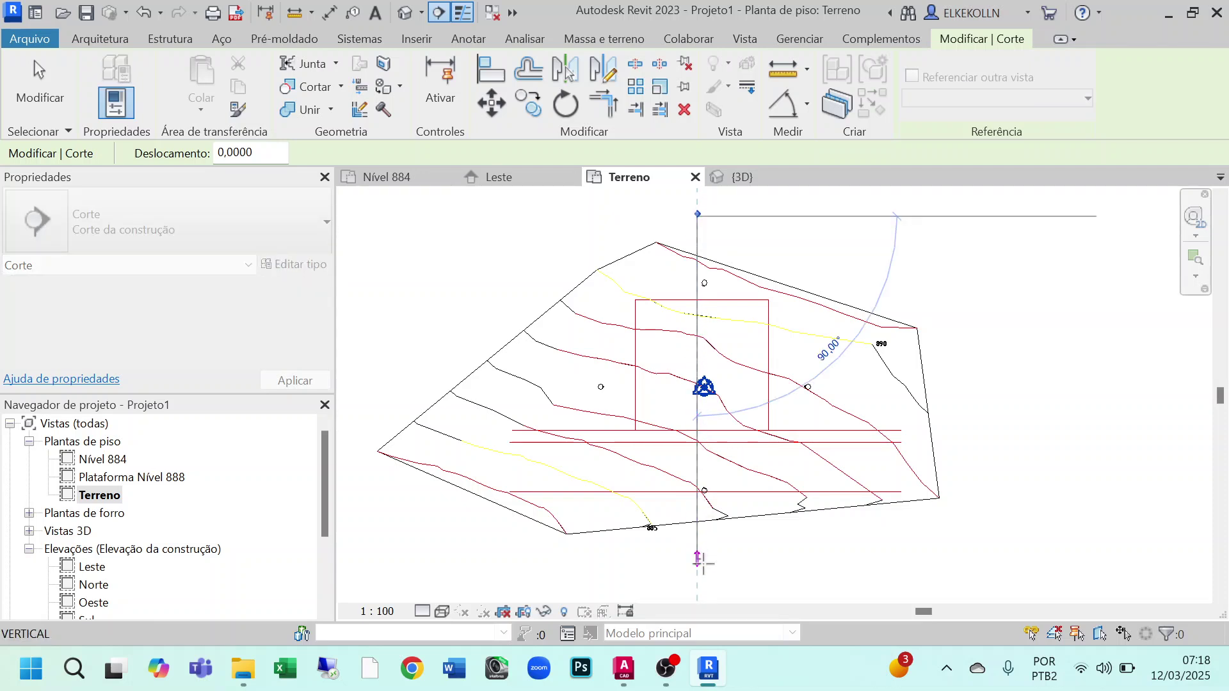
{"action": "left_click", "coordinate": [696, 571]}
{"action": "key", "text": "Escape"}
{"action": "scroll", "coordinate": [681, 252], "scroll_direction": "up", "scroll_amount": 4}
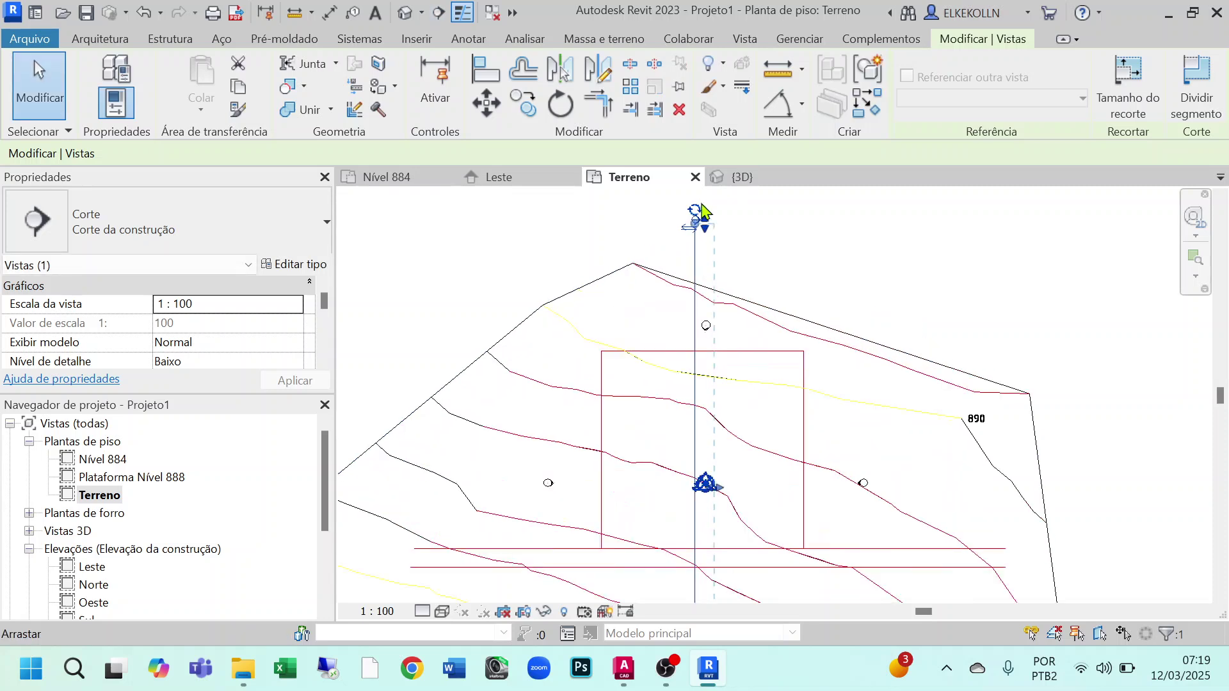
{"action": "scroll", "coordinate": [697, 246], "scroll_direction": "up", "scroll_amount": 2}
{"action": "middle_click_drag", "start_coordinate": [683, 254], "coordinate": [707, 387]}
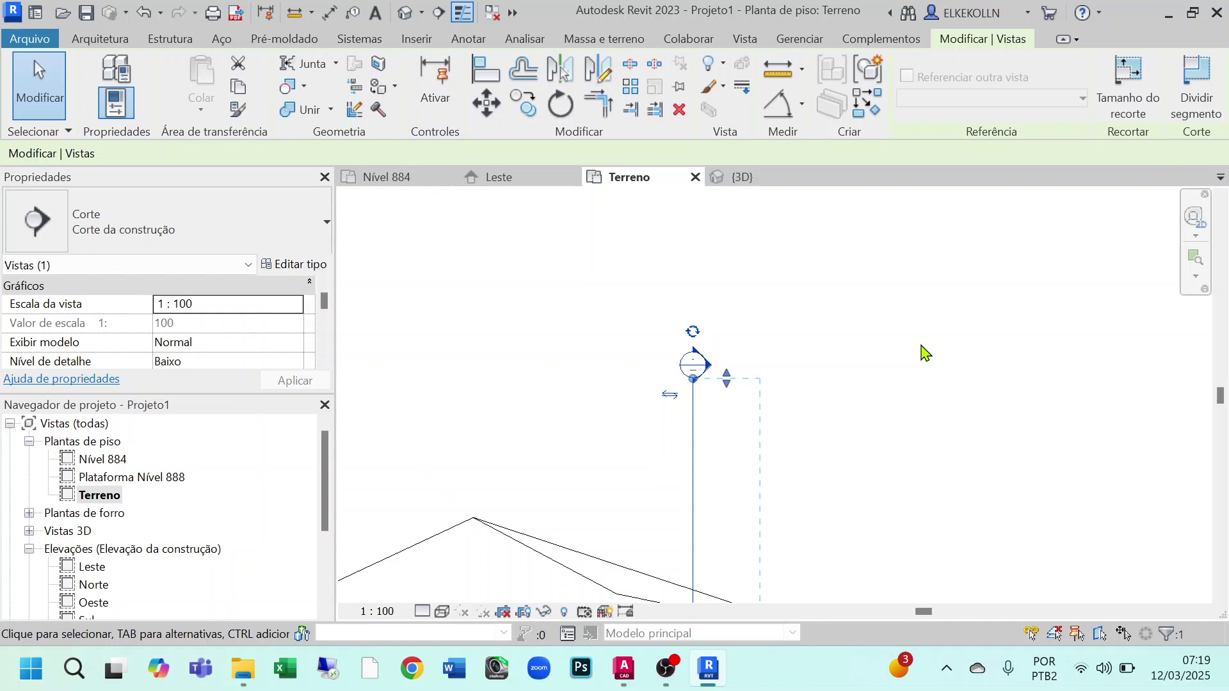
Examine the section line's extent and its view depth boundary across the terrain in the Terreno plan
{"action": "scroll", "coordinate": [925, 352], "scroll_direction": "down", "scroll_amount": 2}
{"action": "middle_click_drag", "start_coordinate": [908, 398], "coordinate": [806, 203]}
{"action": "scroll", "coordinate": [793, 356], "scroll_direction": "down", "scroll_amount": 2}
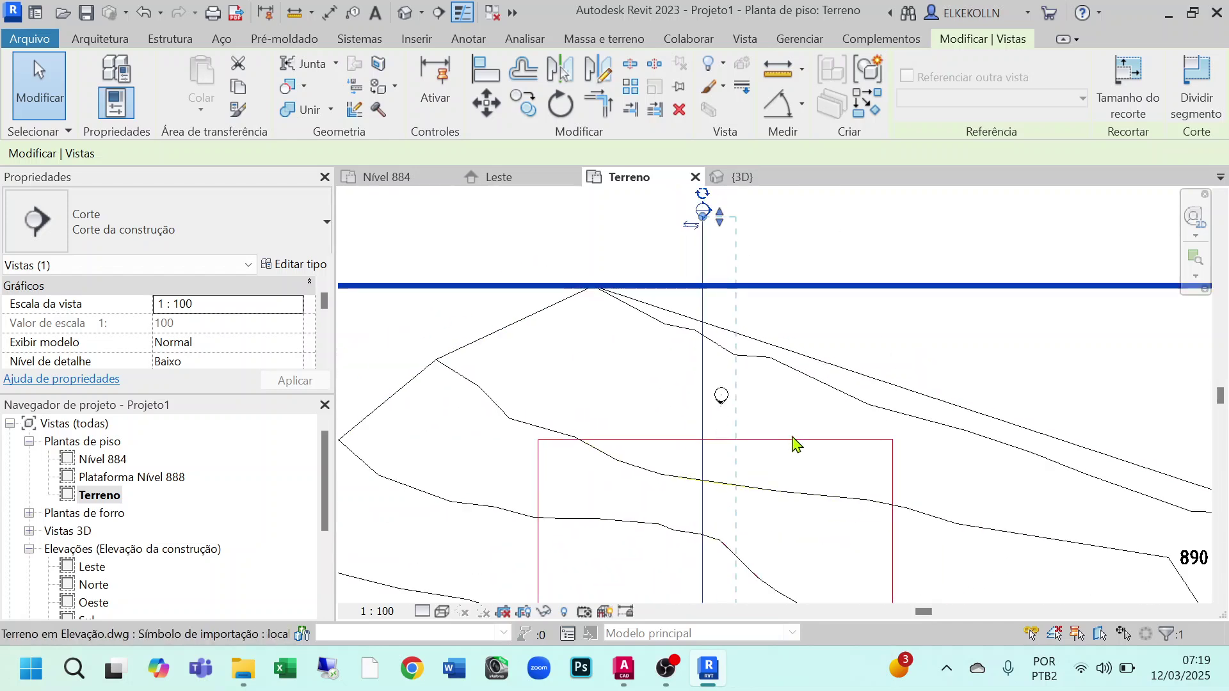
{"action": "middle_click_drag", "start_coordinate": [794, 443], "coordinate": [746, 211]}
{"action": "scroll", "coordinate": [721, 416], "scroll_direction": "up", "scroll_amount": 3}
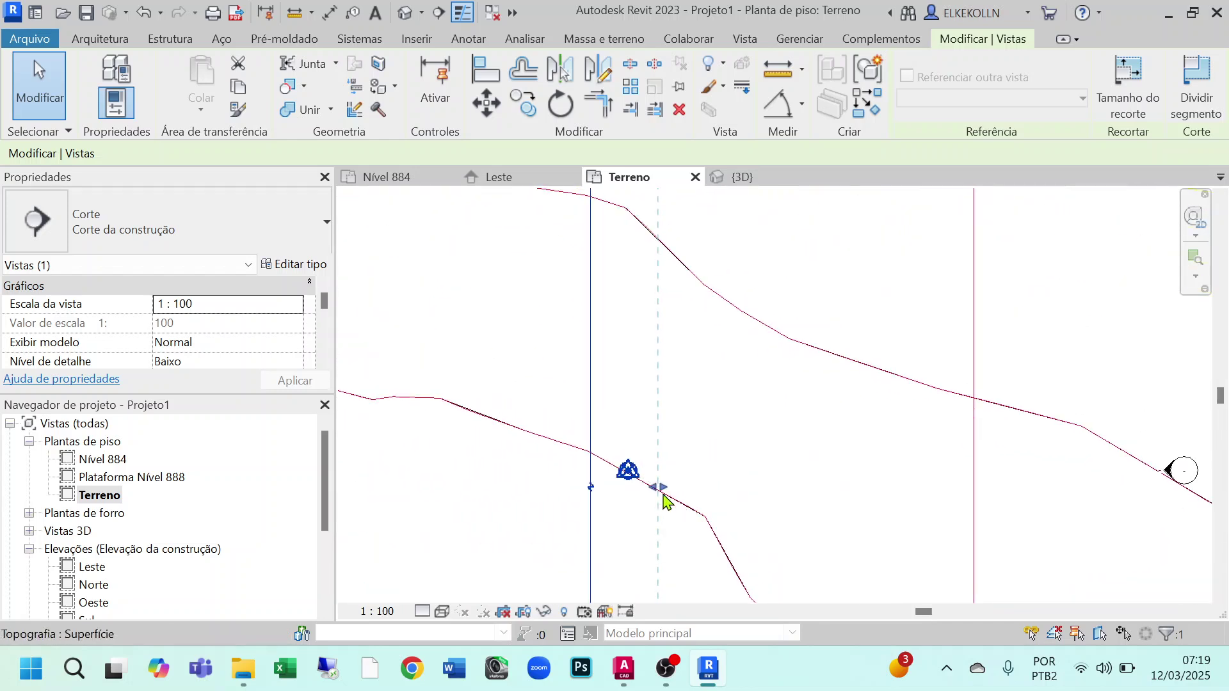
{"action": "scroll", "coordinate": [614, 423], "scroll_direction": "down", "scroll_amount": 3}
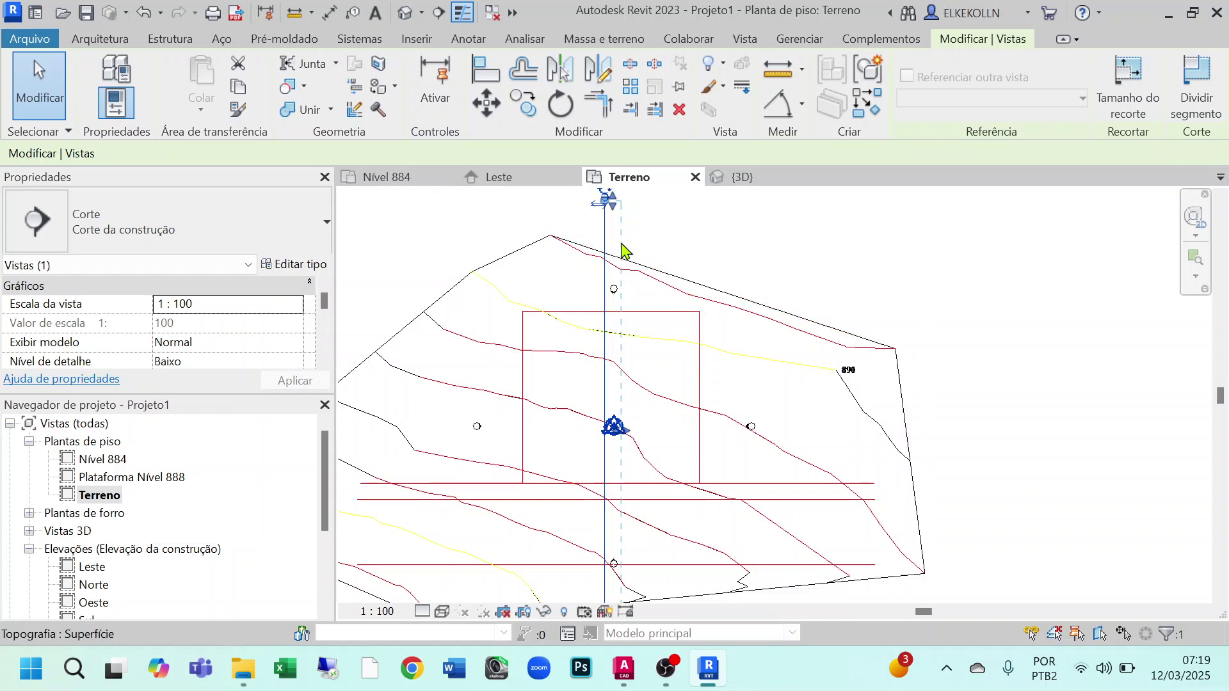
{"action": "scroll", "coordinate": [614, 370], "scroll_direction": "up", "scroll_amount": 3}
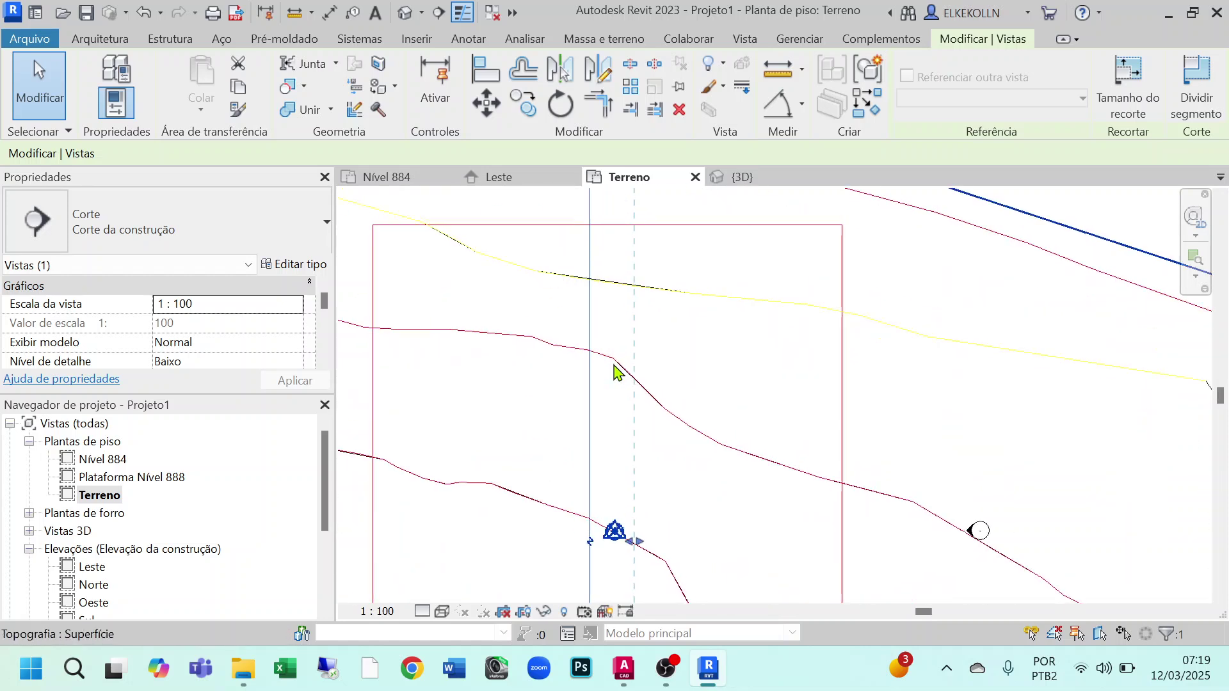
{"action": "scroll", "coordinate": [614, 371], "scroll_direction": "up", "scroll_amount": 2}
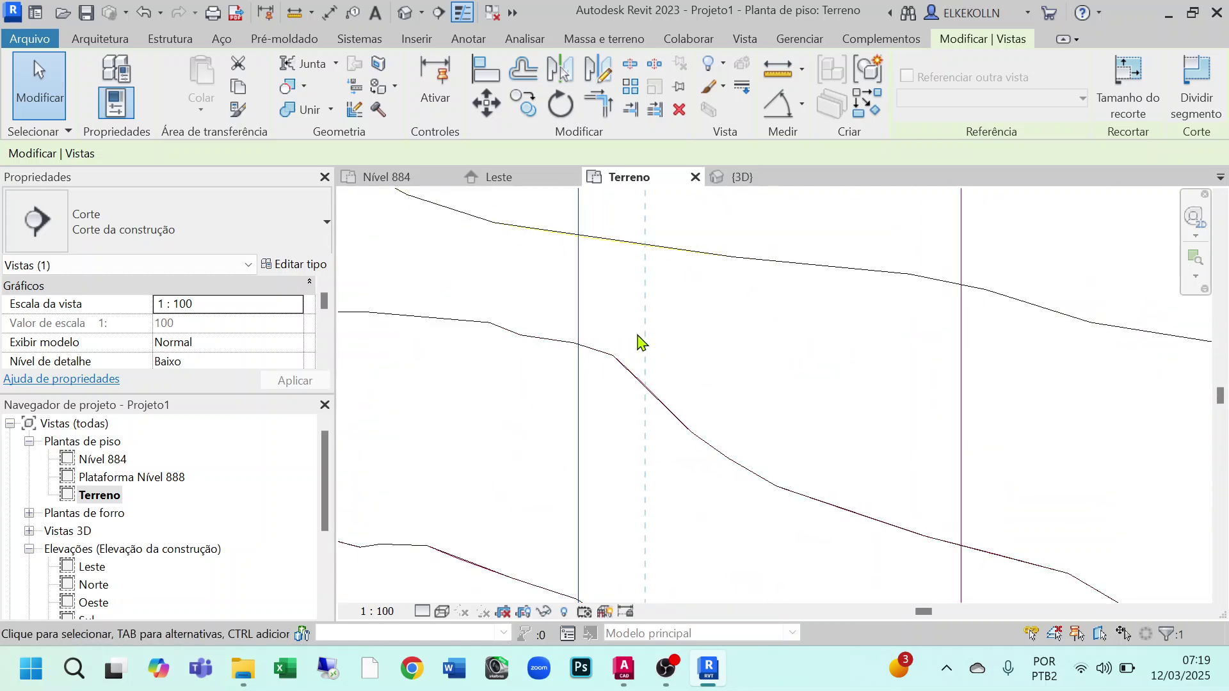
{"action": "scroll", "coordinate": [142, 512], "scroll_direction": "down", "scroll_amount": 3}
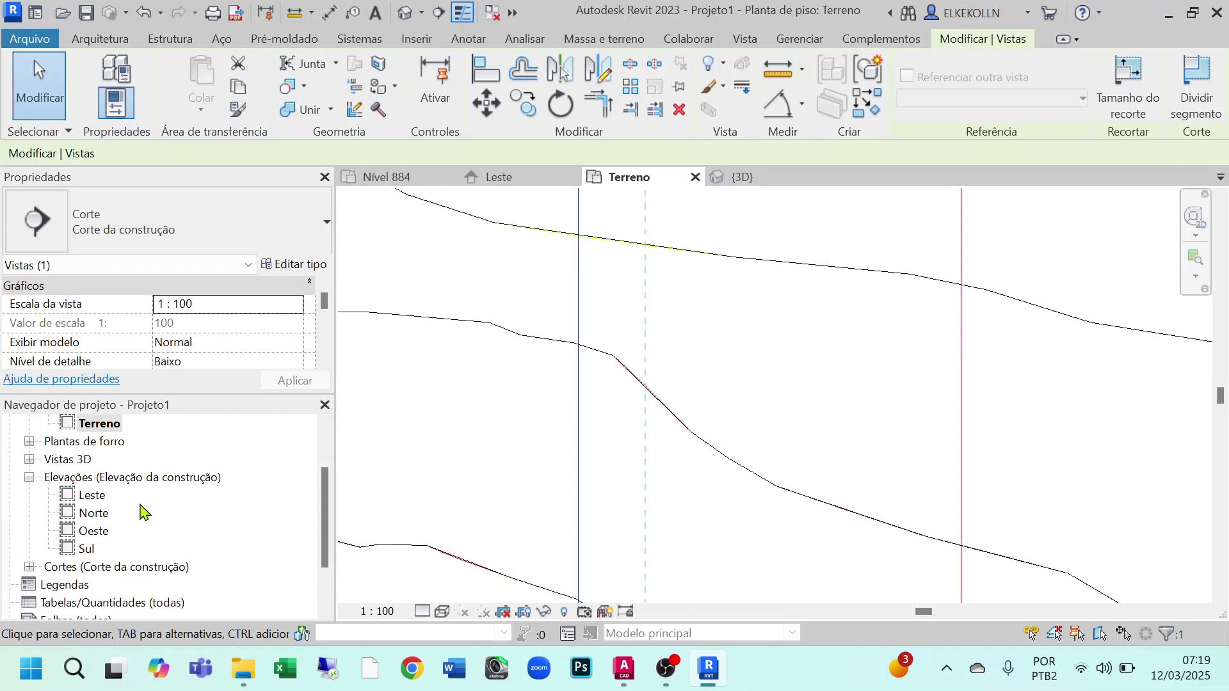
Deselect the section line and open the Corte 1 section view
{"action": "key", "text": "Escape"}
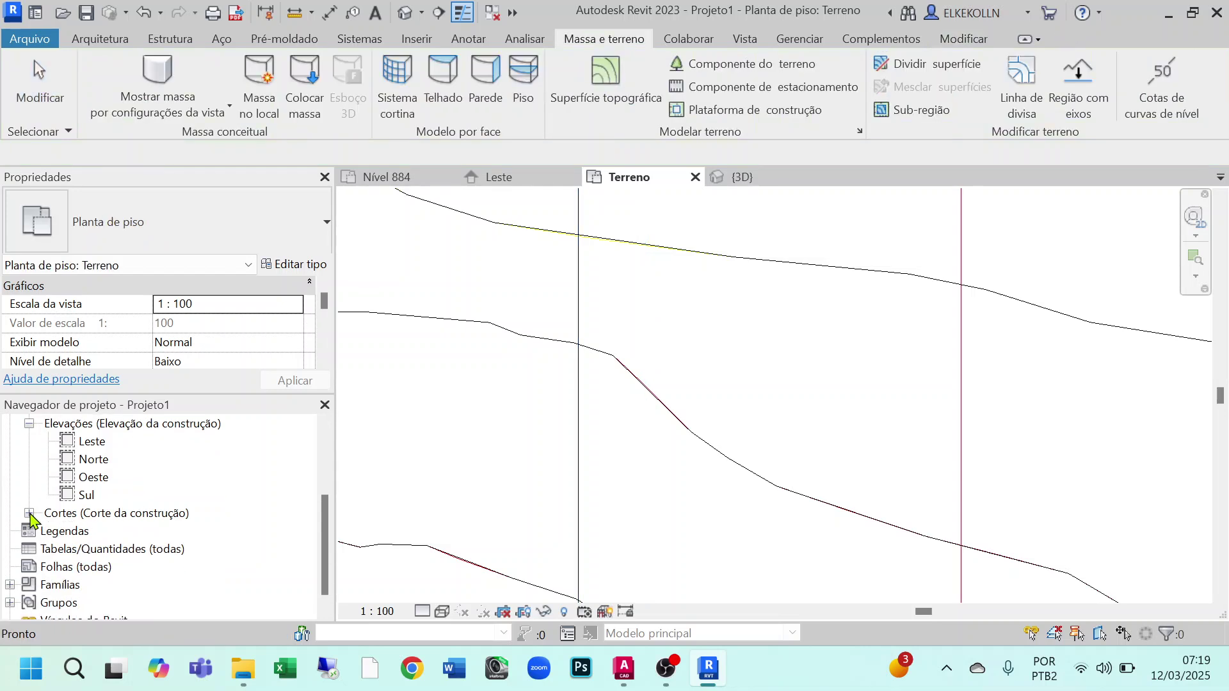
{"action": "left_click", "coordinate": [30, 513]}
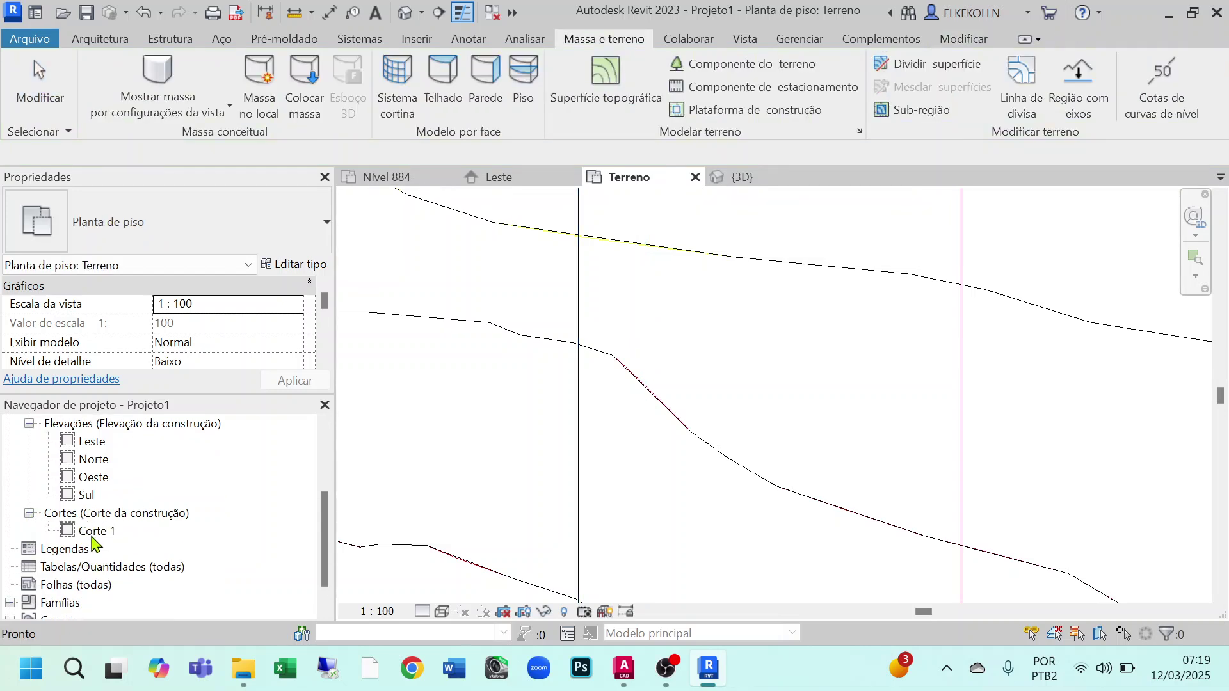
{"action": "double_click", "coordinate": [94, 534]}
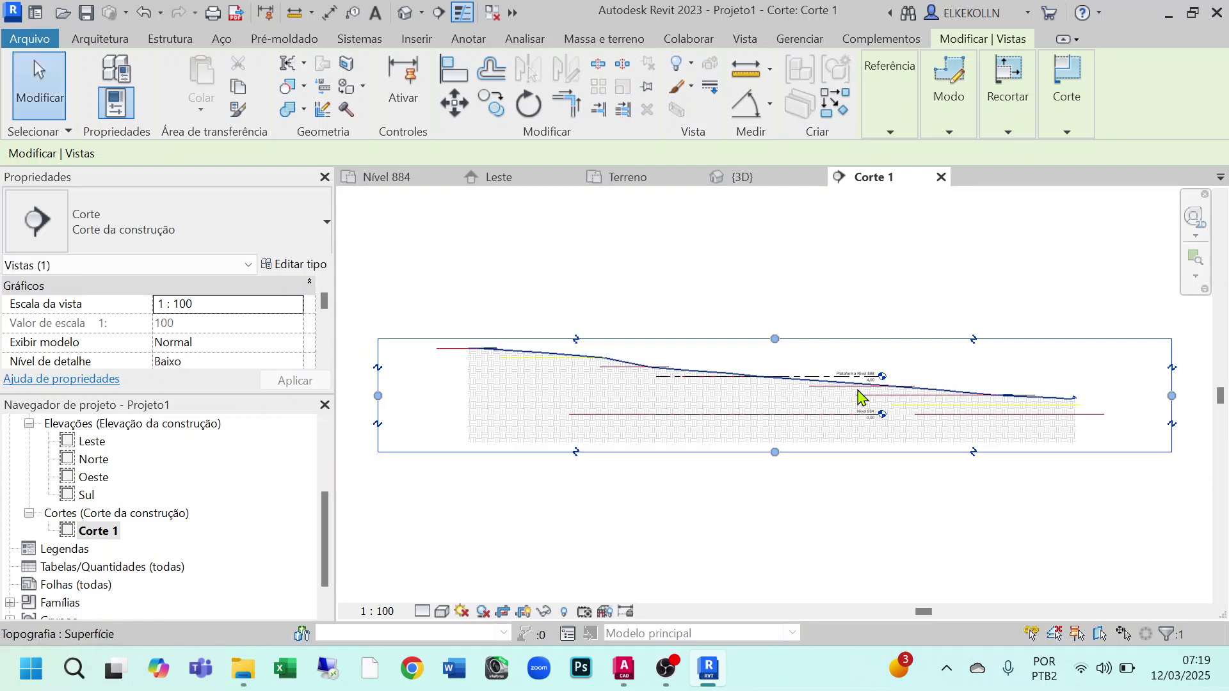
Extend the crop region of Corte 1 slightly above and below the terrain profile
{"action": "scroll", "coordinate": [861, 397], "scroll_direction": "down", "scroll_amount": 1}
{"action": "middle_click_drag", "start_coordinate": [864, 466], "coordinate": [838, 501]}
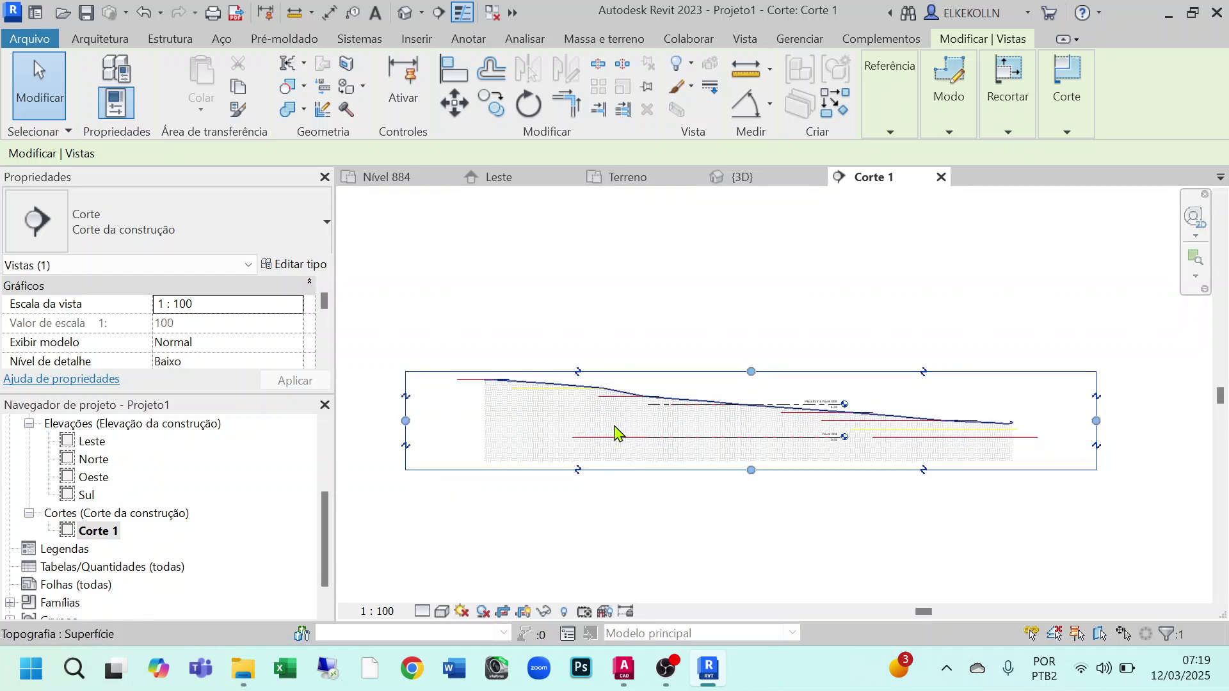
{"action": "mouse_move", "coordinate": [752, 372]}
{"action": "left_mouse_down"}
{"action": "mouse_move", "coordinate": [752, 255]}
{"action": "mouse_move", "coordinate": [752, 429]}
{"action": "mouse_move", "coordinate": [751, 353]}
{"action": "left_mouse_up"}
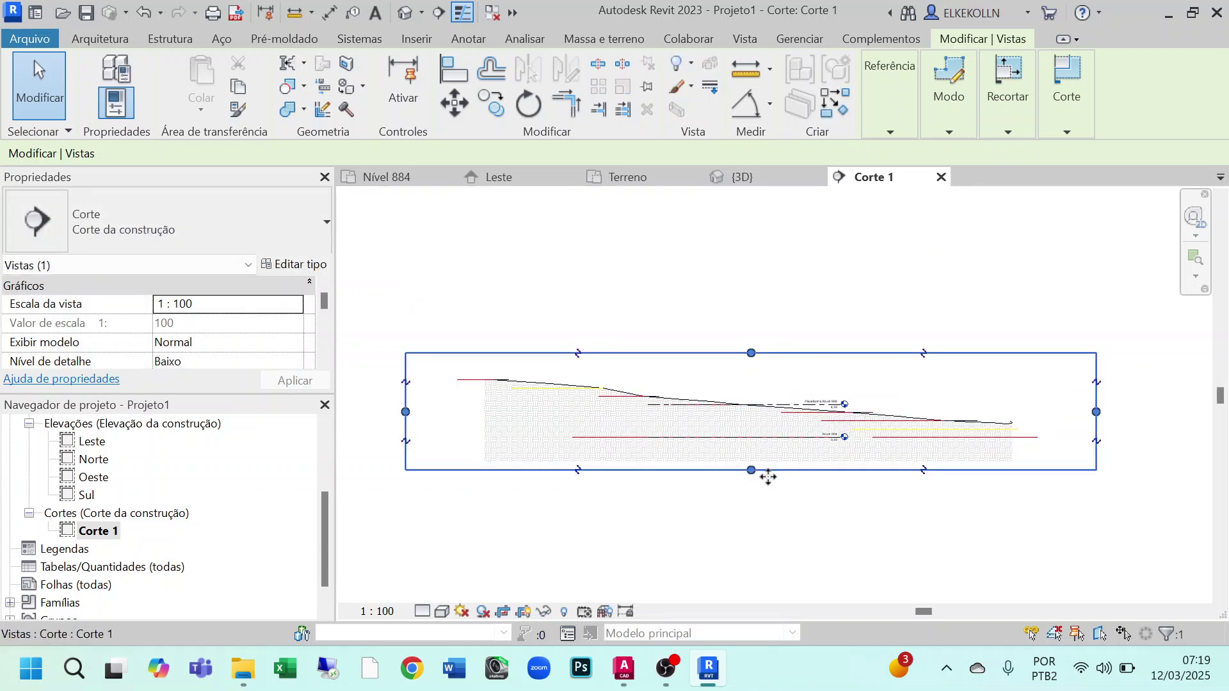
{"action": "left_click_drag", "start_coordinate": [751, 472], "coordinate": [752, 499]}
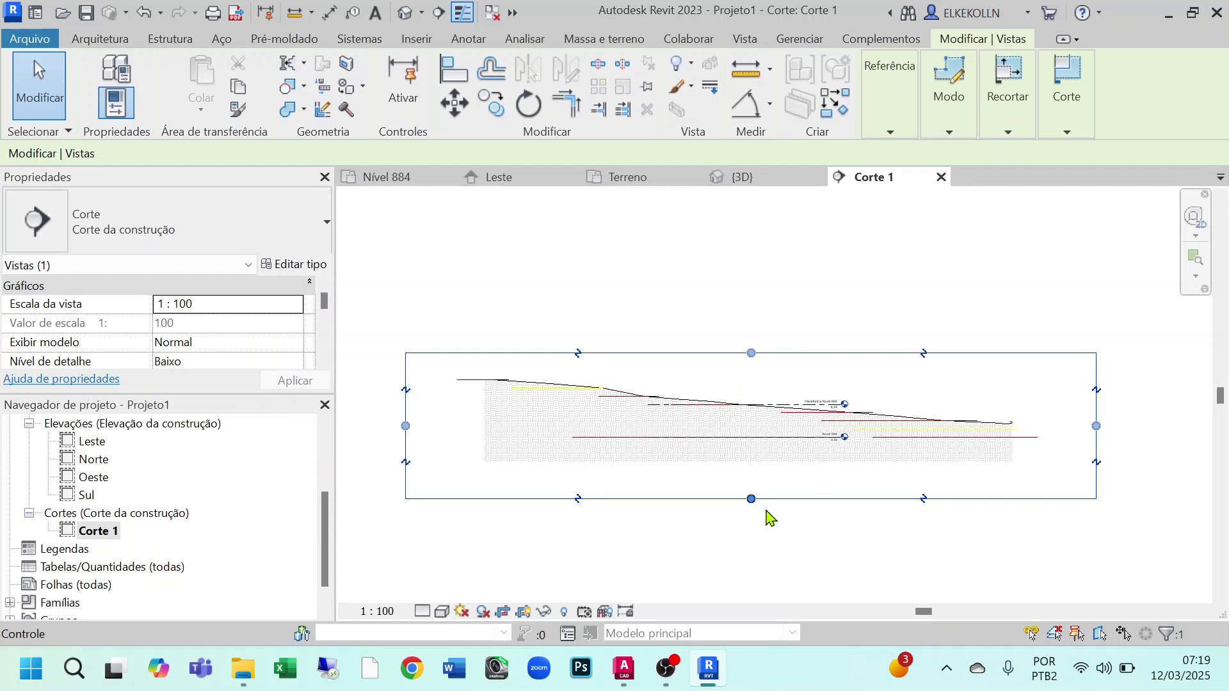
{"action": "left_click", "coordinate": [858, 318]}
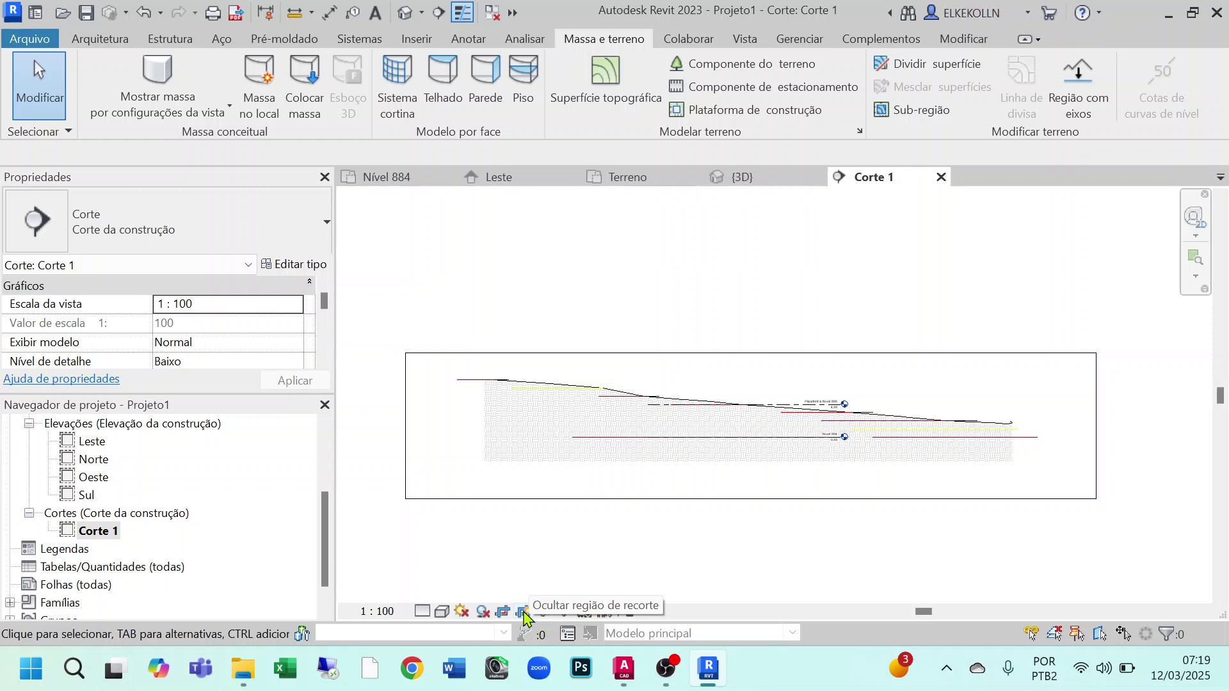
Toggle the visibility of Corte 1's crop region and lower its upper edge into the terrain to try out the cropping
{"action": "left_click", "coordinate": [524, 611]}
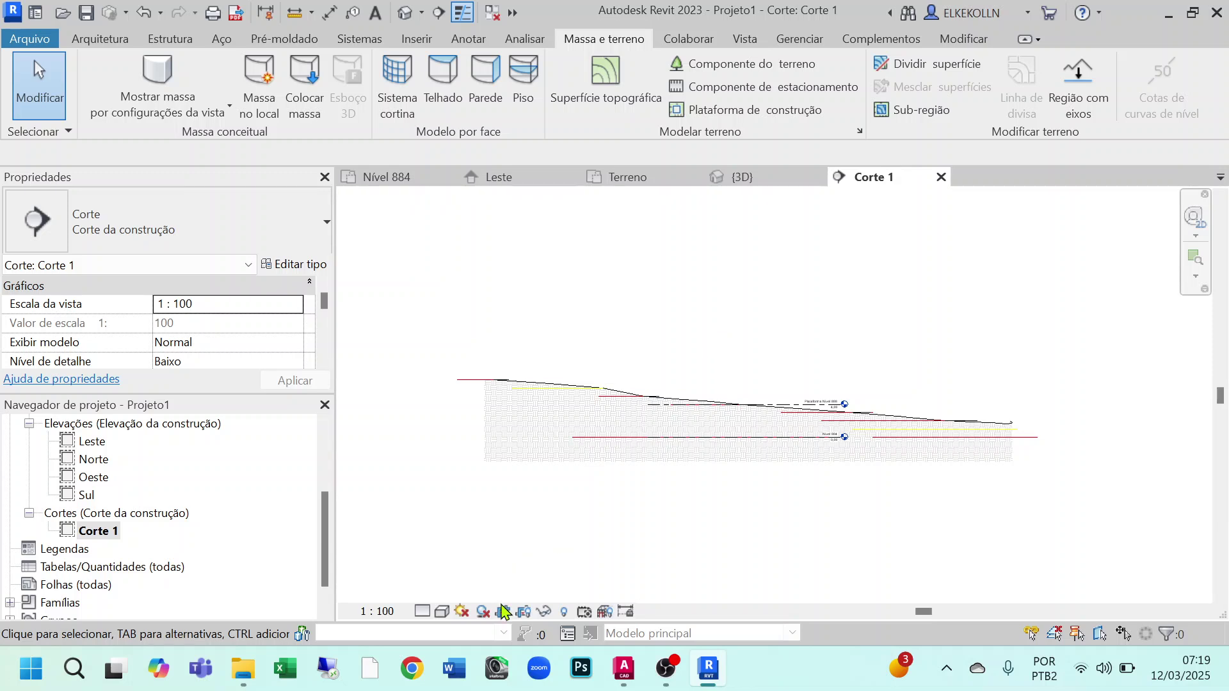
{"action": "left_click", "coordinate": [524, 613]}
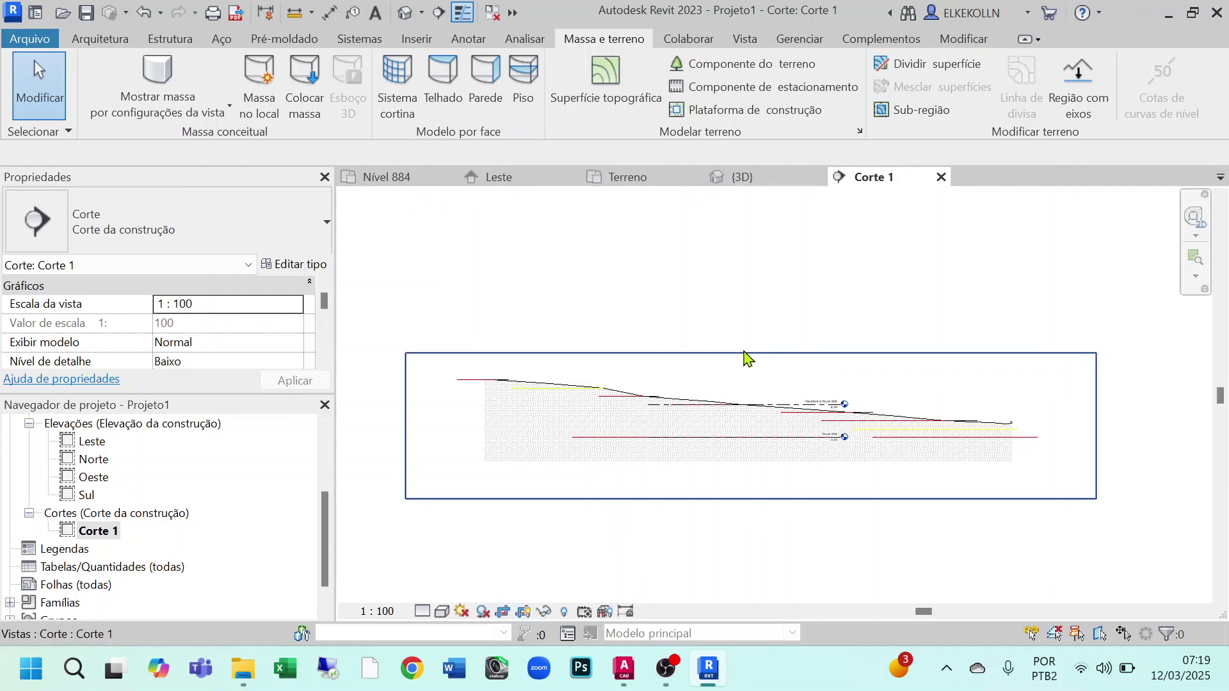
{"action": "left_click", "coordinate": [758, 355]}
{"action": "left_click_drag", "start_coordinate": [751, 353], "coordinate": [826, 419]}
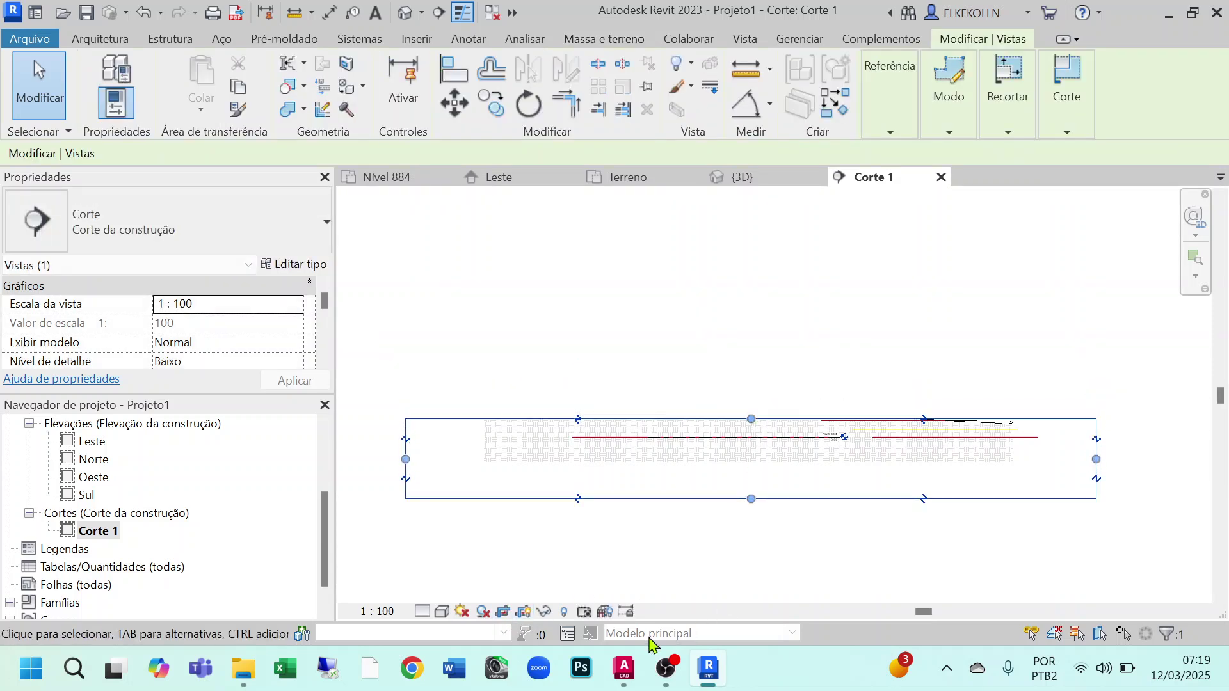
{"action": "left_click", "coordinate": [524, 612]}
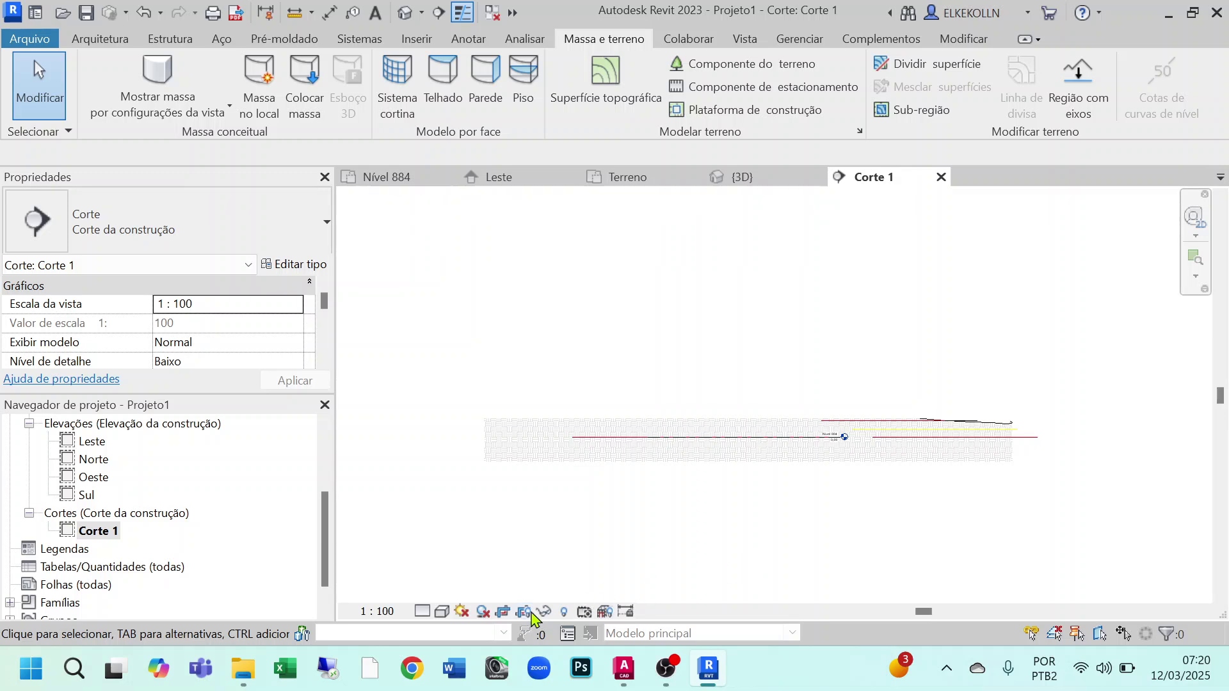
{"action": "left_click", "coordinate": [523, 612]}
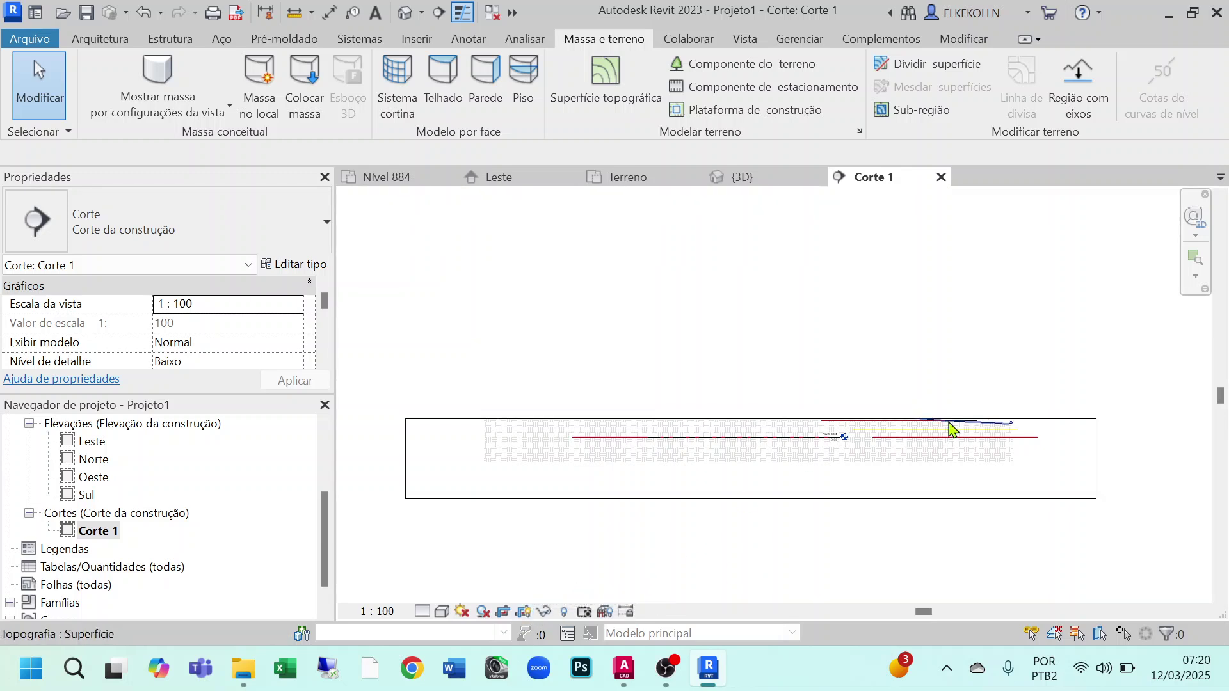
Enlarge the crop region of Corte 1 well above and slightly below the terrain, and hide it
{"action": "left_click", "coordinate": [1050, 421]}
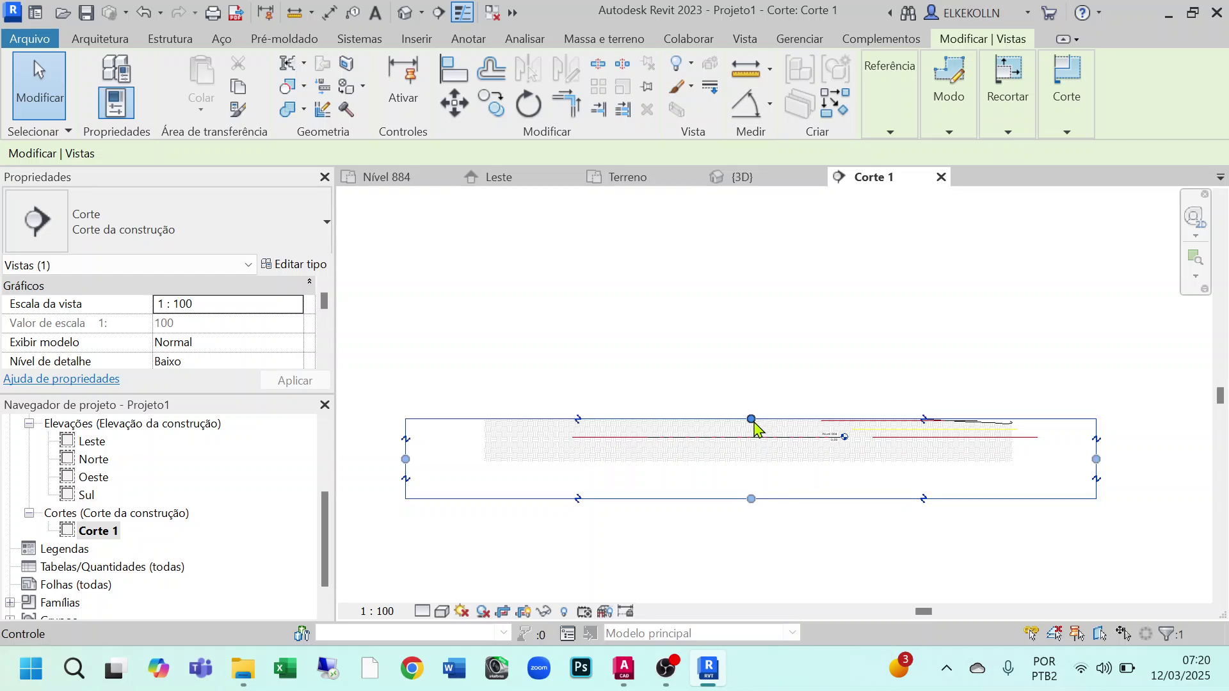
{"action": "left_click_drag", "start_coordinate": [751, 419], "coordinate": [750, 302]}
{"action": "left_click_drag", "start_coordinate": [752, 500], "coordinate": [751, 503]}
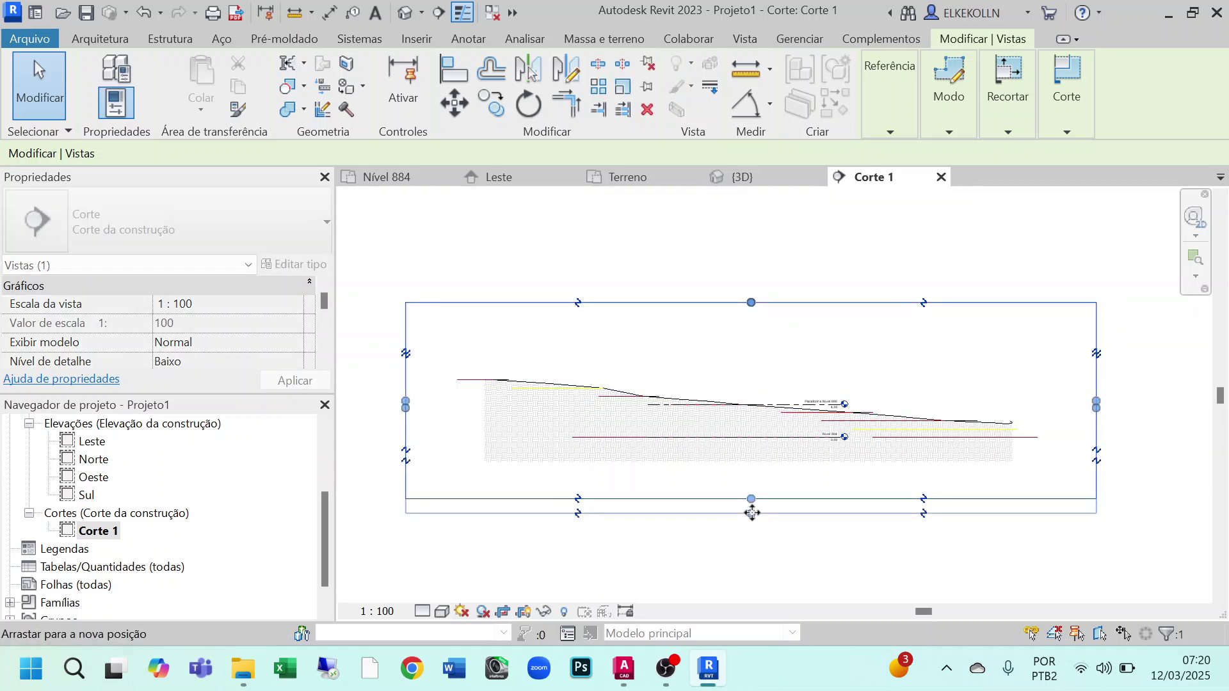
{"action": "left_click", "coordinate": [523, 612]}
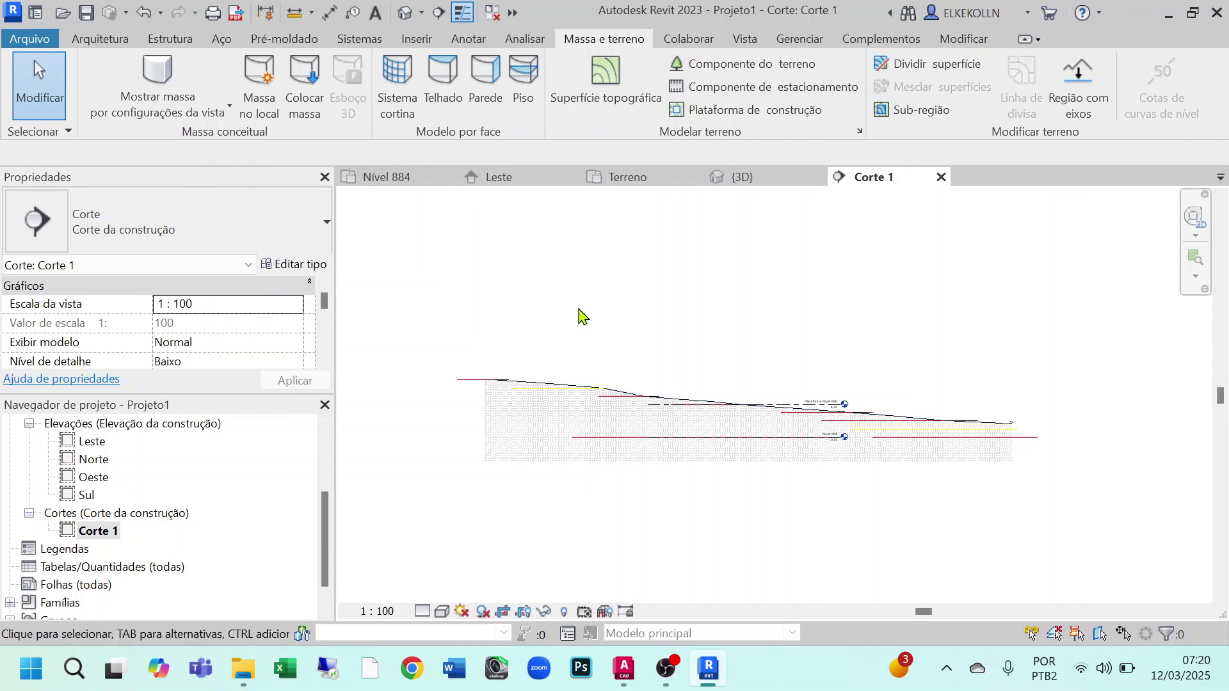
In the Terreno plan, extend the section's view depth boundary eastward to about the 890 contour label
{"action": "left_click", "coordinate": [620, 177]}
{"action": "scroll", "coordinate": [833, 357], "scroll_direction": "up", "scroll_amount": 3}
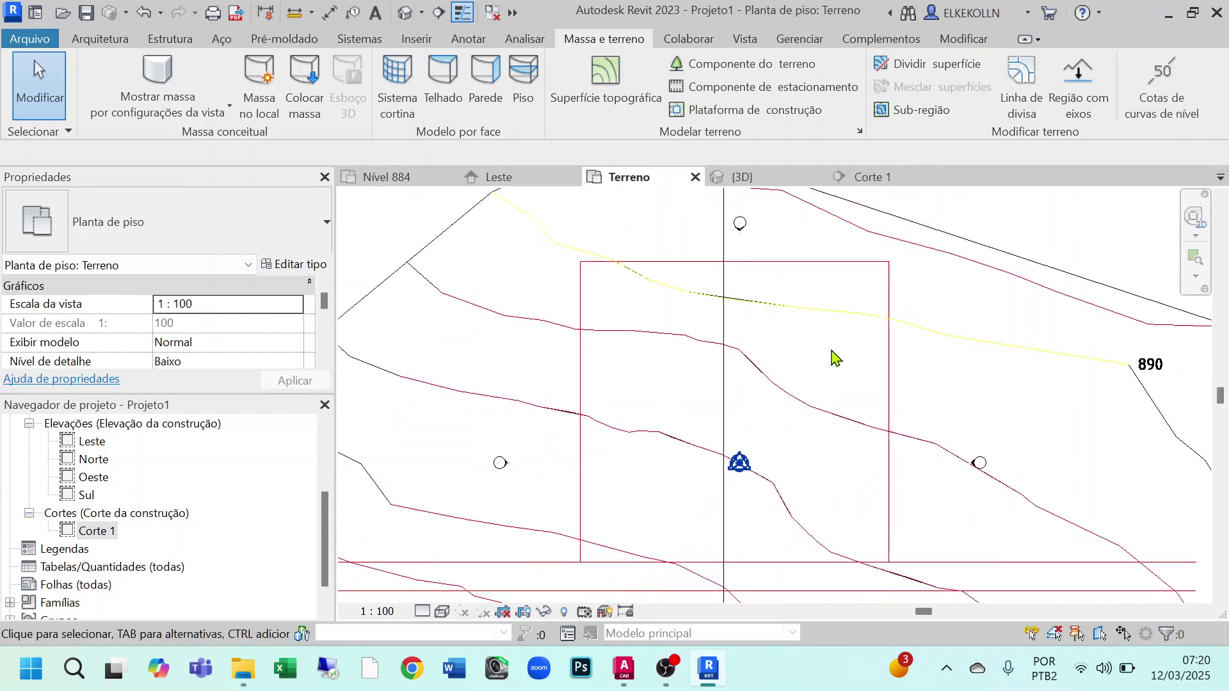
{"action": "scroll", "coordinate": [757, 393], "scroll_direction": "down", "scroll_amount": 2}
{"action": "left_click", "coordinate": [636, 309]}
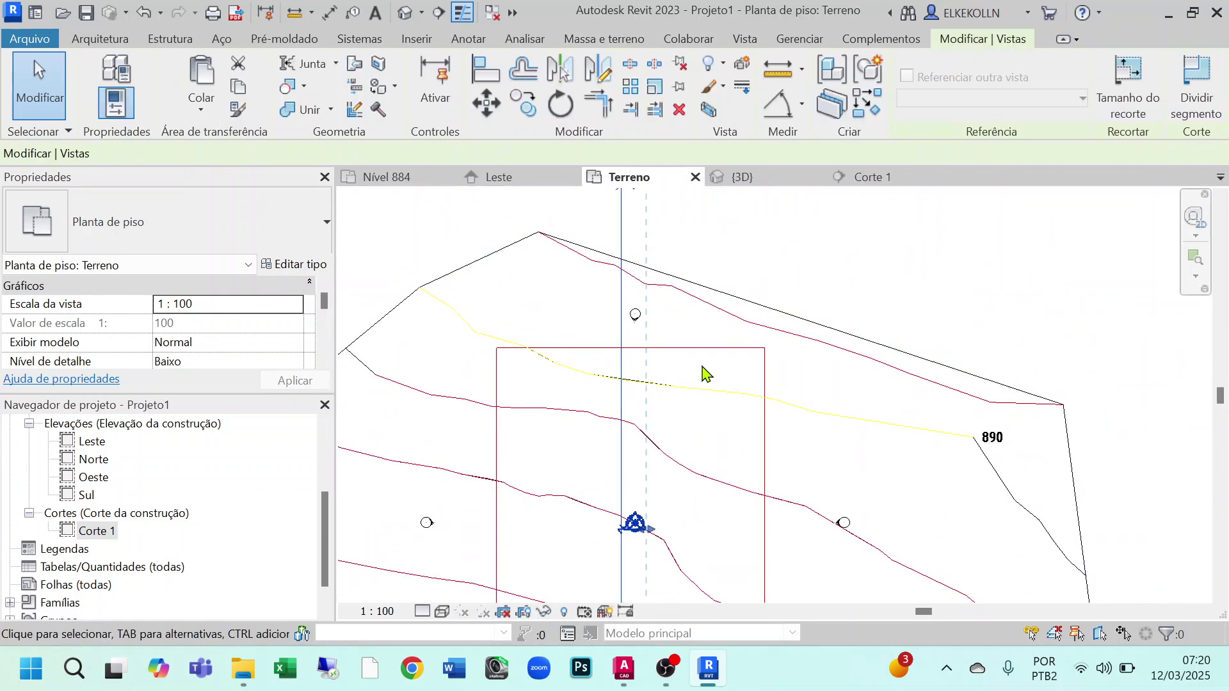
{"action": "scroll", "coordinate": [727, 458], "scroll_direction": "down", "scroll_amount": 1}
{"action": "scroll", "coordinate": [672, 512], "scroll_direction": "up", "scroll_amount": 2}
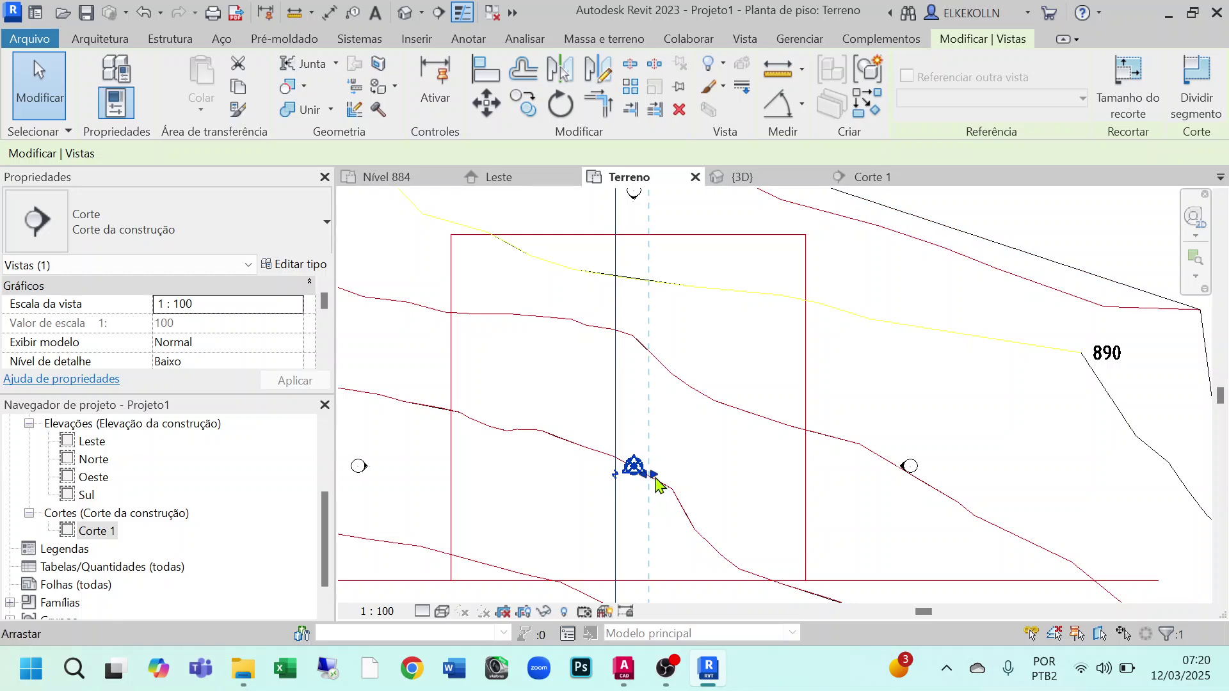
{"action": "left_click_drag", "start_coordinate": [659, 478], "coordinate": [1071, 468]}
{"action": "scroll", "coordinate": [922, 455], "scroll_direction": "down", "scroll_amount": 2}
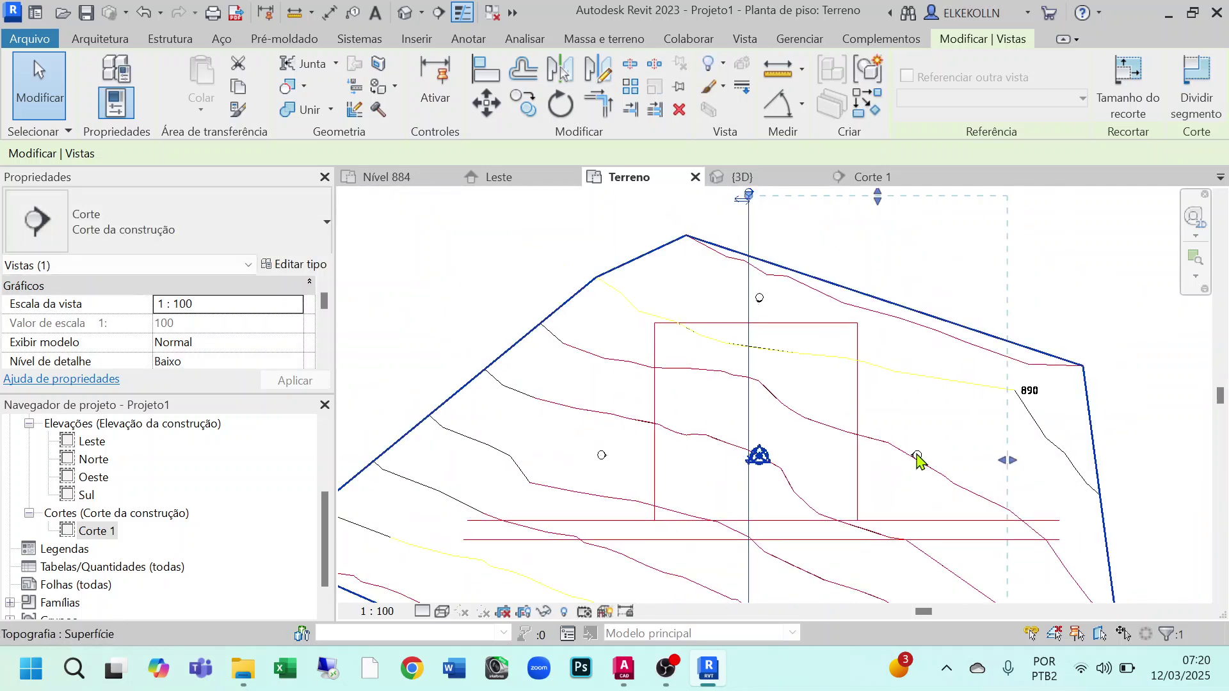
{"action": "middle_click_drag", "start_coordinate": [919, 461], "coordinate": [789, 512]}
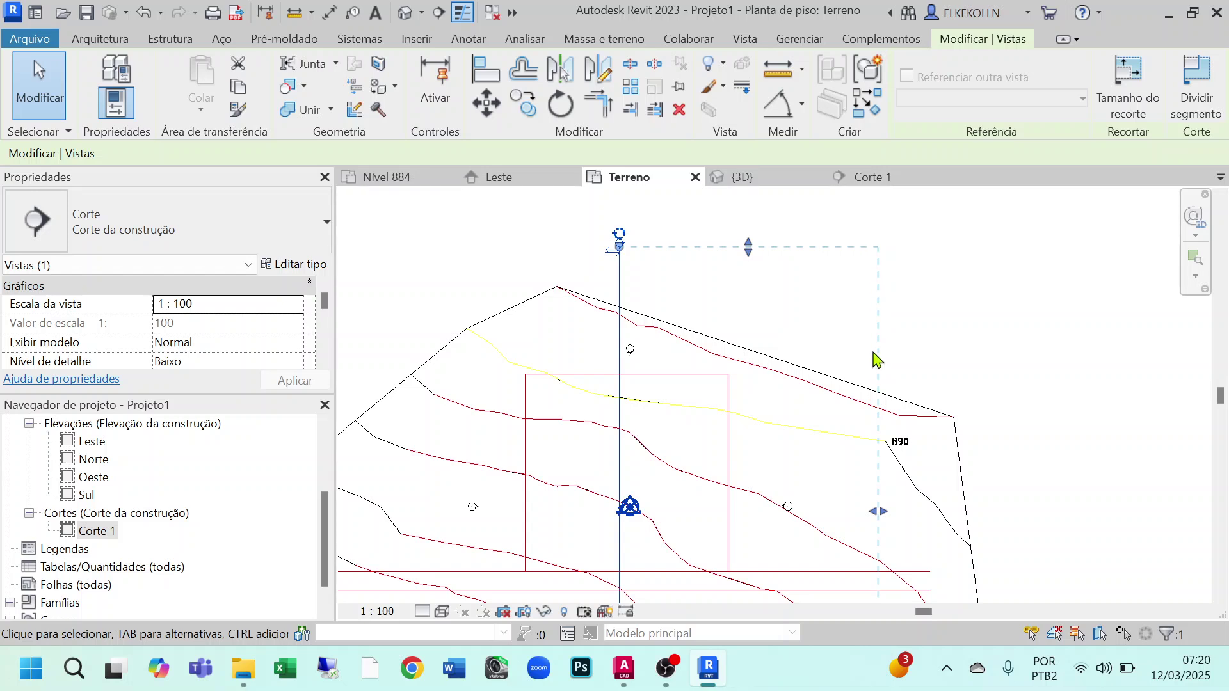
Return to the Corte 1 section view and set its visual style to Sombreado
{"action": "left_click", "coordinate": [876, 180]}
{"action": "left_click", "coordinate": [462, 609]}
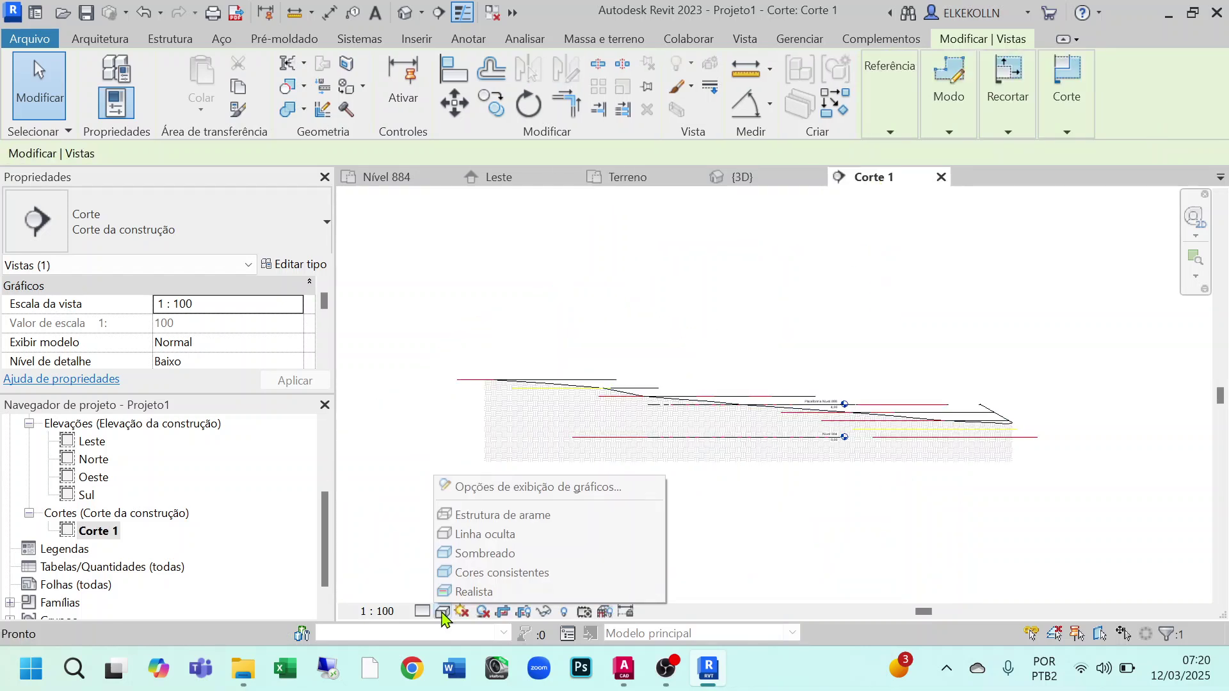
{"action": "left_click", "coordinate": [475, 554]}
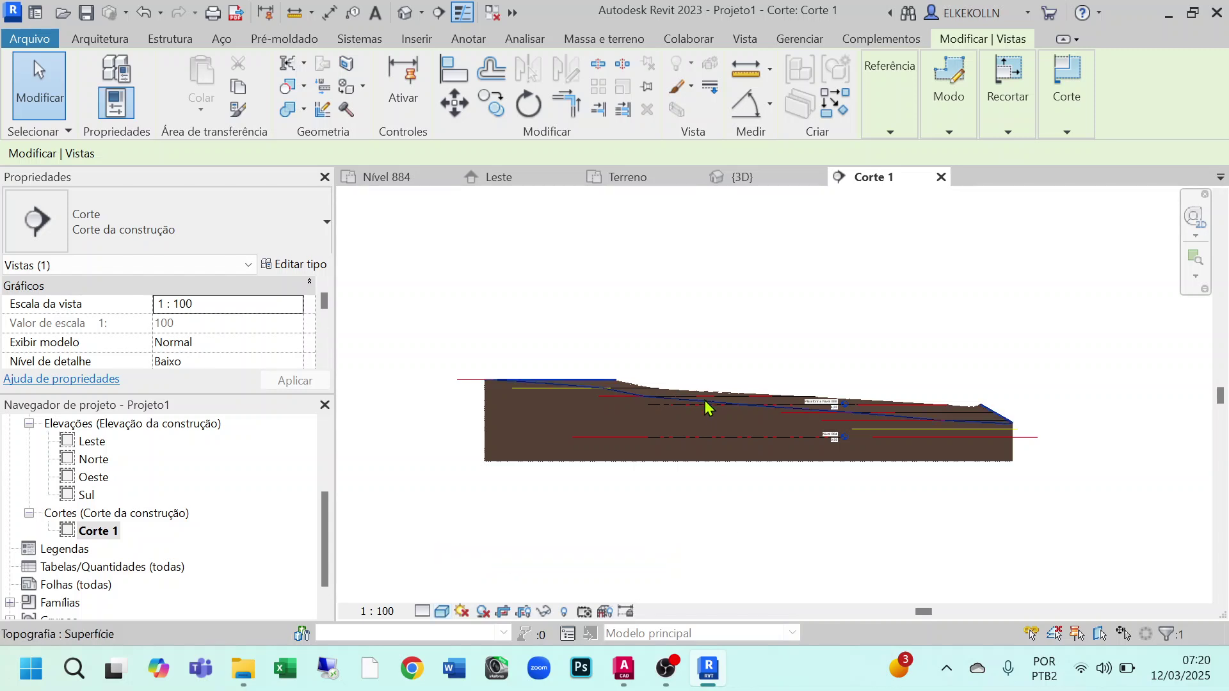
Try the Realista and Linha oculta visual styles on the terrain in Corte 1
{"action": "scroll", "coordinate": [704, 408], "scroll_direction": "up", "scroll_amount": 4}
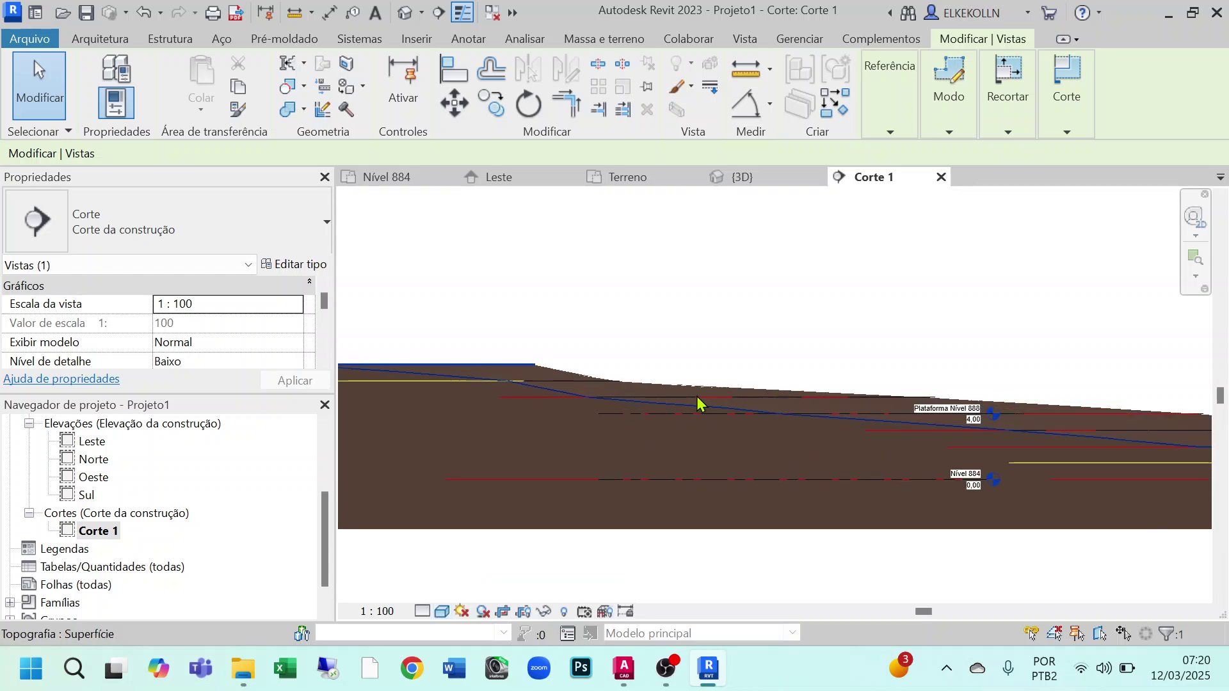
{"action": "left_click", "coordinate": [441, 611]}
{"action": "left_click", "coordinate": [473, 591]}
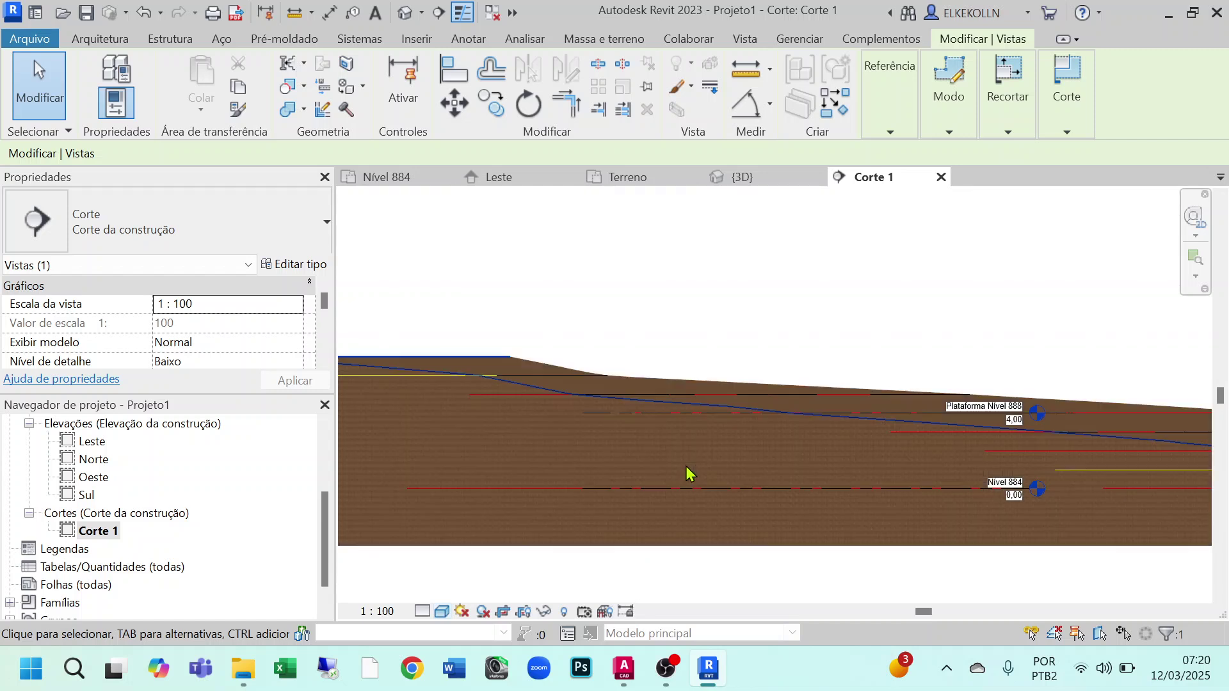
{"action": "left_click", "coordinate": [483, 613]}
{"action": "left_click", "coordinate": [484, 538]}
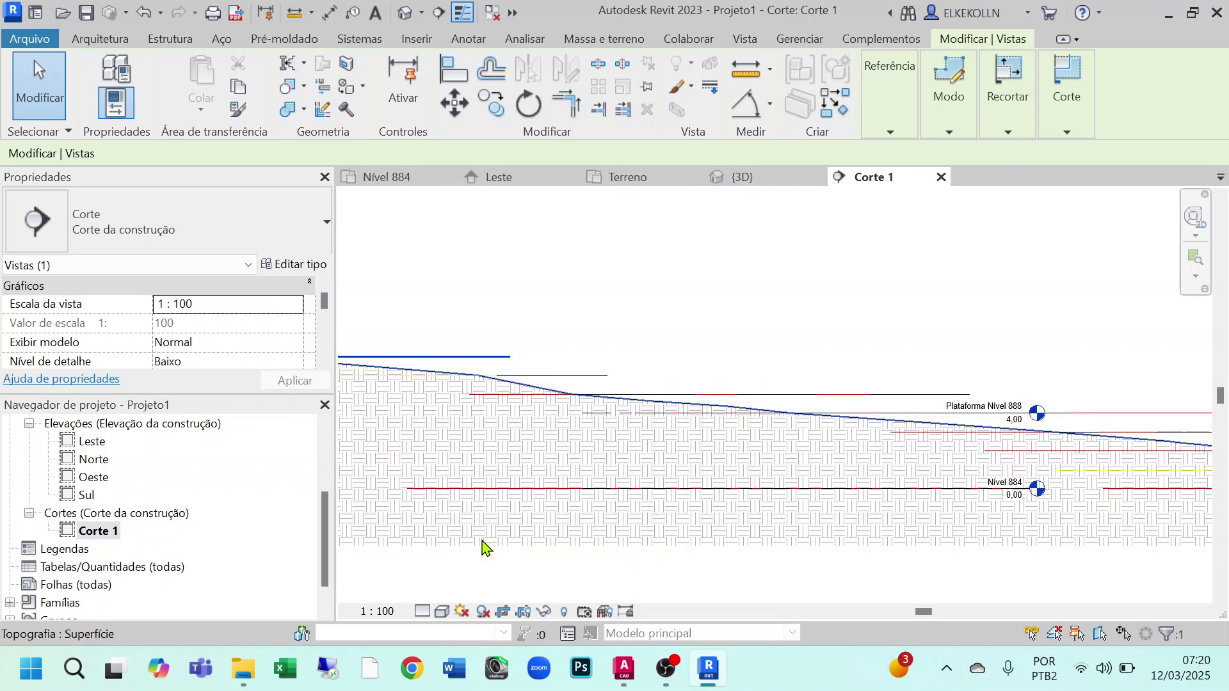
Set Corte 1's visual style to Sombreado and examine the cut terrain against the levels
{"action": "middle_click_drag", "start_coordinate": [647, 433], "coordinate": [496, 392]}
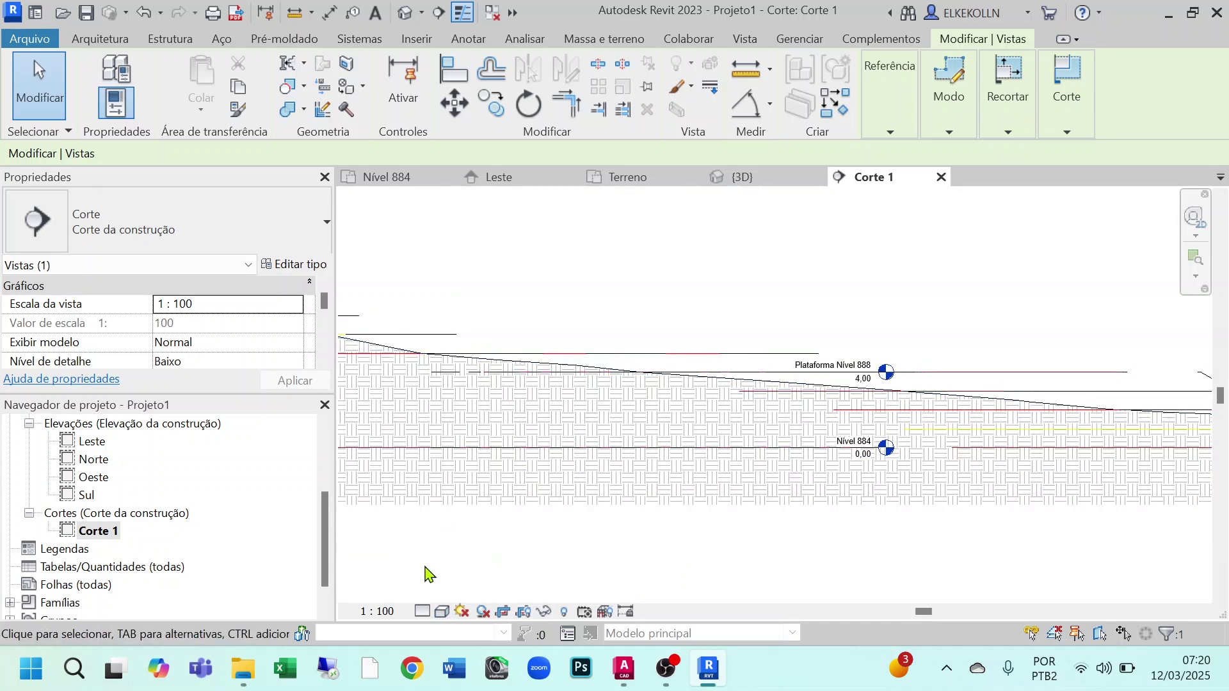
{"action": "left_click", "coordinate": [441, 612]}
{"action": "left_click", "coordinate": [478, 554]}
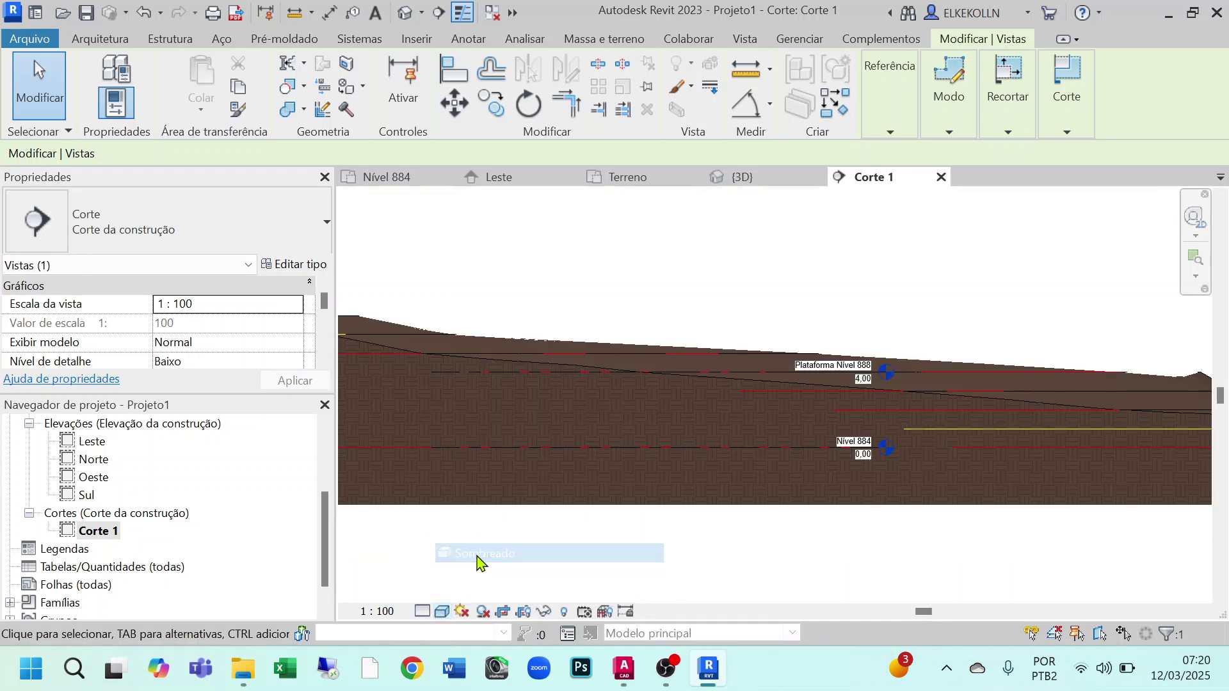
{"action": "scroll", "coordinate": [612, 419], "scroll_direction": "up", "scroll_amount": 2}
{"action": "middle_click_drag", "start_coordinate": [549, 524], "coordinate": [930, 455]}
{"action": "scroll", "coordinate": [704, 441], "scroll_direction": "down", "scroll_amount": 1}
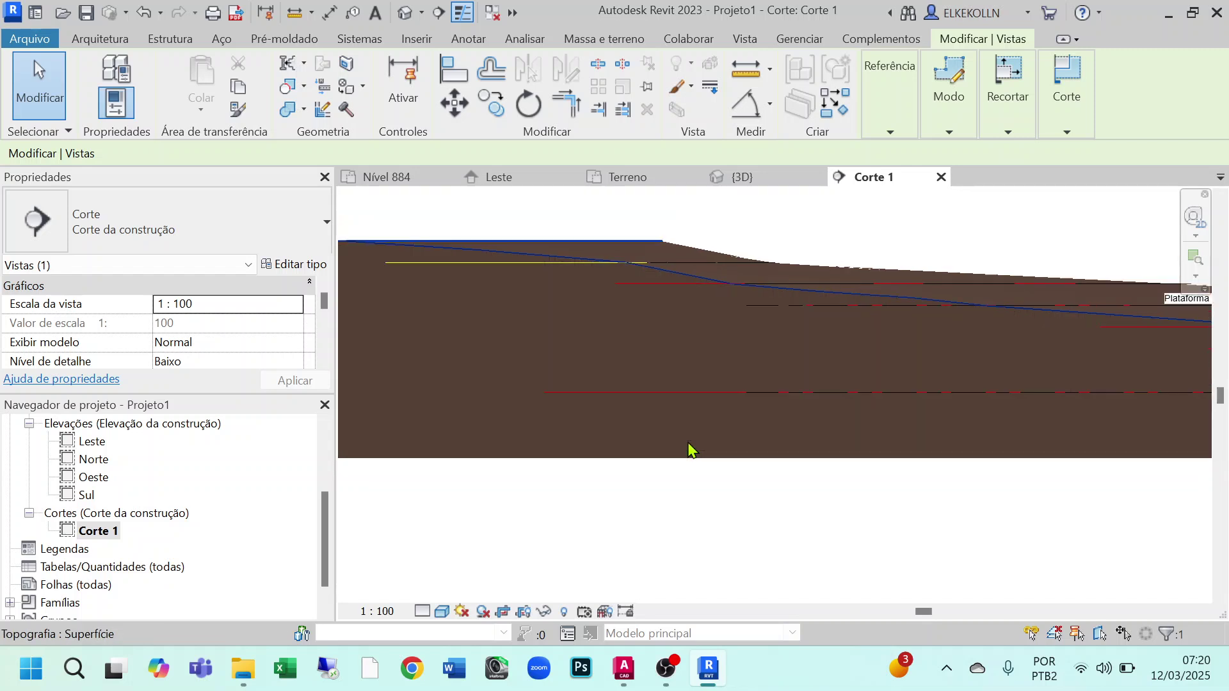
{"action": "mouse_move", "coordinate": [691, 450]}
{"action": "middle_mouse_down"}
{"action": "mouse_move", "coordinate": [672, 474]}
{"action": "mouse_move", "coordinate": [712, 476]}
{"action": "middle_mouse_up"}
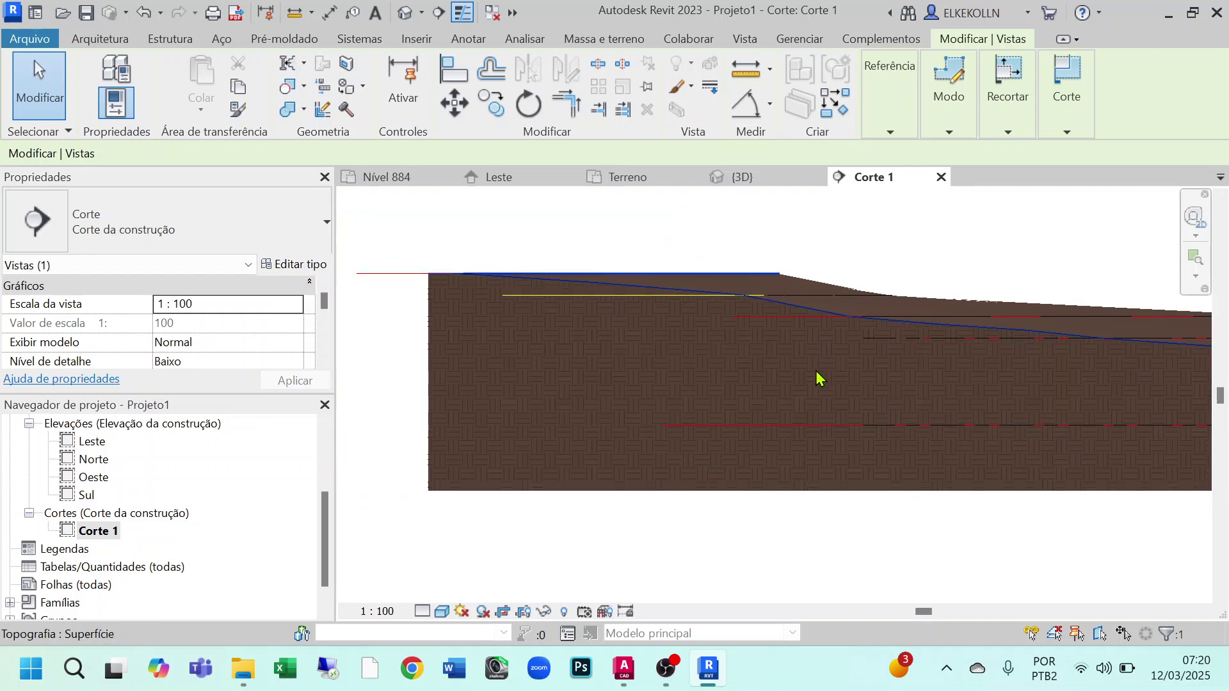
Examine the cut profile and the terrain seen behind it along Corte 1 to the low end of the lot
{"action": "middle_click_drag", "start_coordinate": [838, 400], "coordinate": [416, 404]}
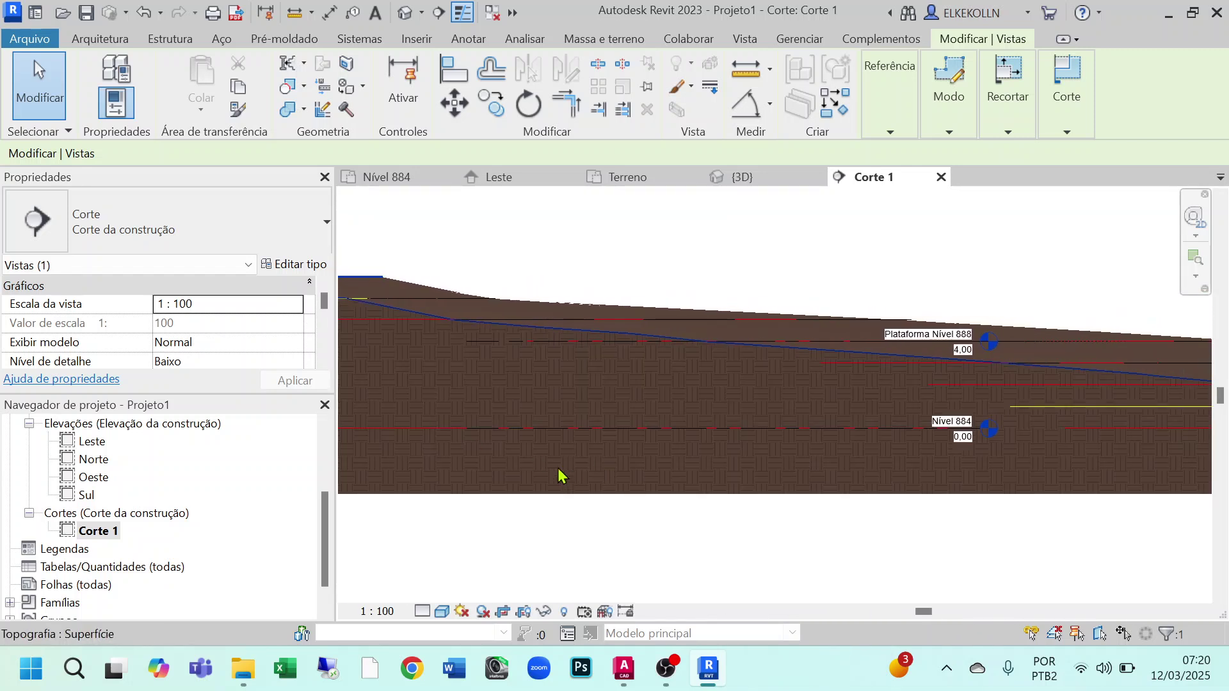
{"action": "scroll", "coordinate": [576, 389], "scroll_direction": "up", "scroll_amount": 5}
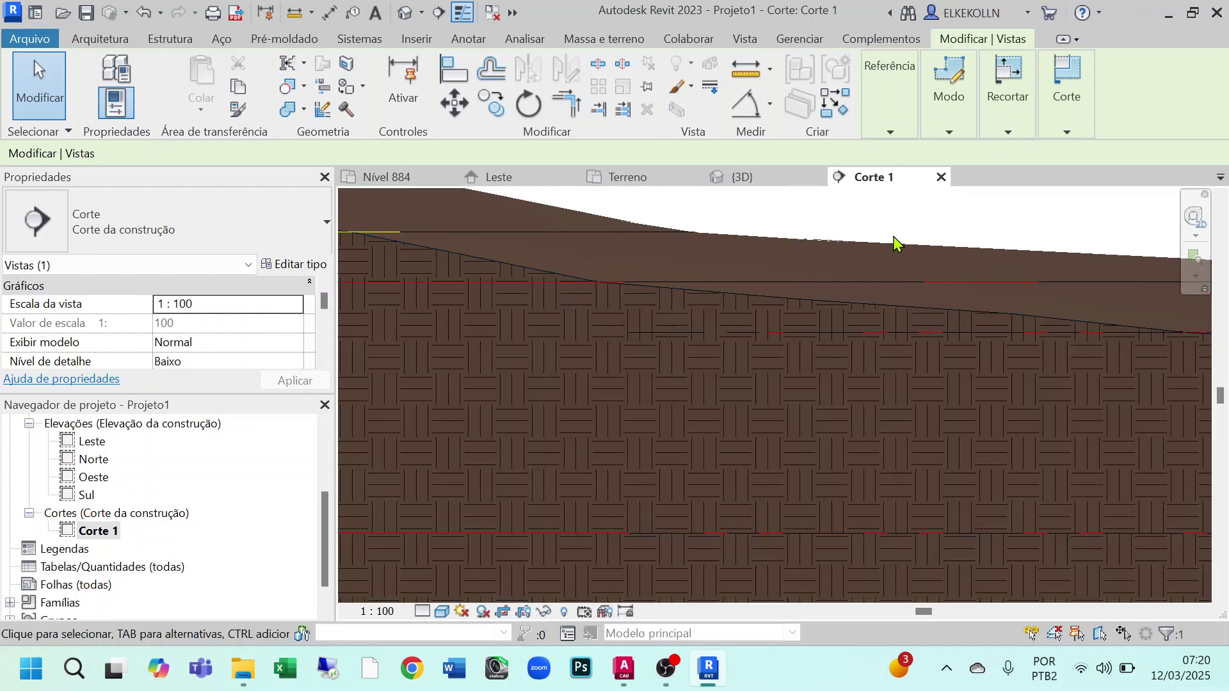
{"action": "scroll", "coordinate": [979, 329], "scroll_direction": "down", "scroll_amount": 2}
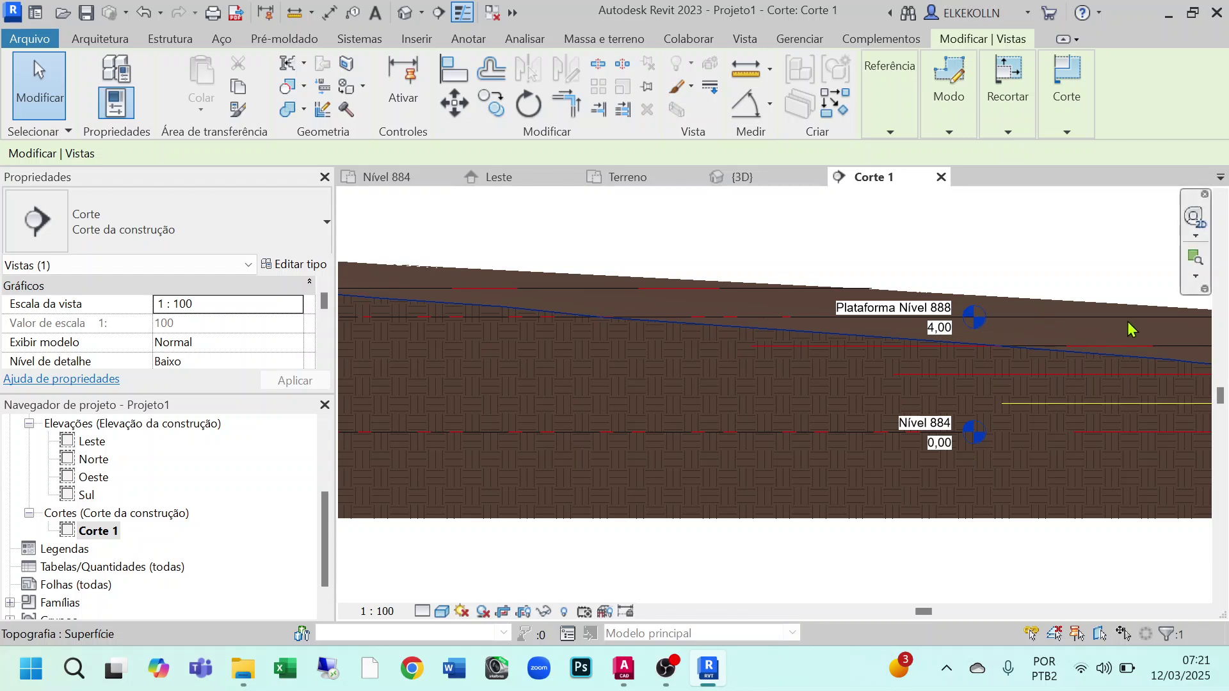
{"action": "middle_click_drag", "start_coordinate": [1130, 336], "coordinate": [647, 332]}
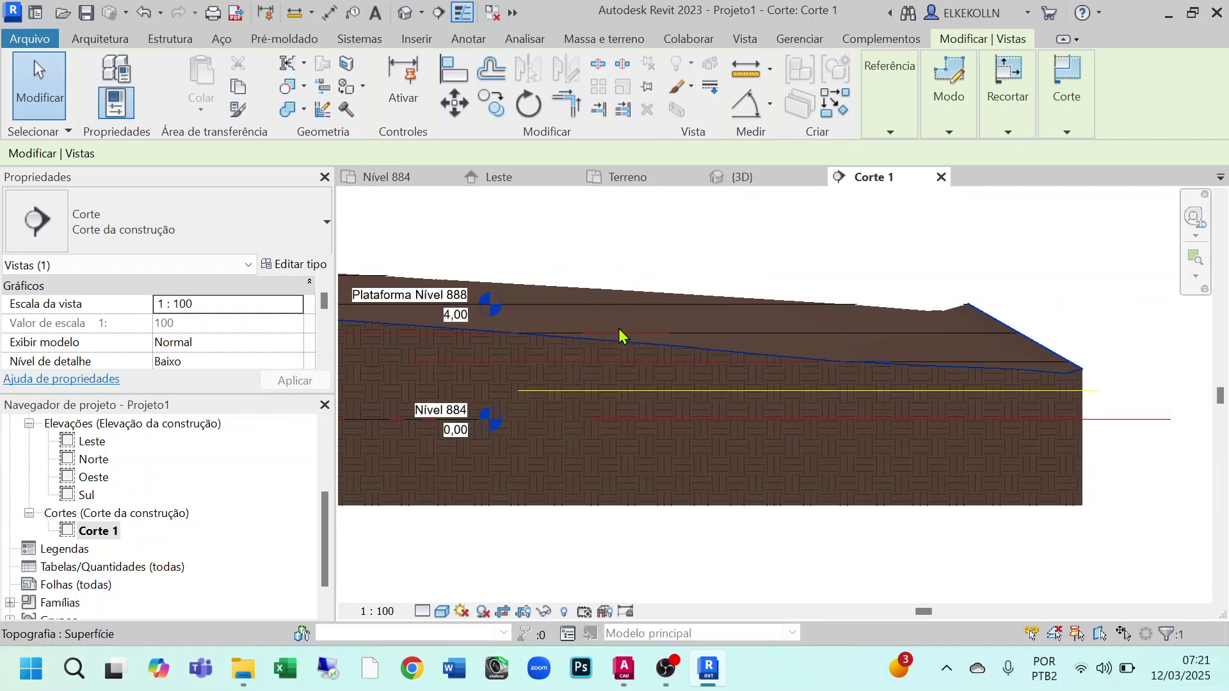
In the Terreno plan, pull the section's view depth boundary back to just east of the section line
{"action": "left_click", "coordinate": [752, 186]}
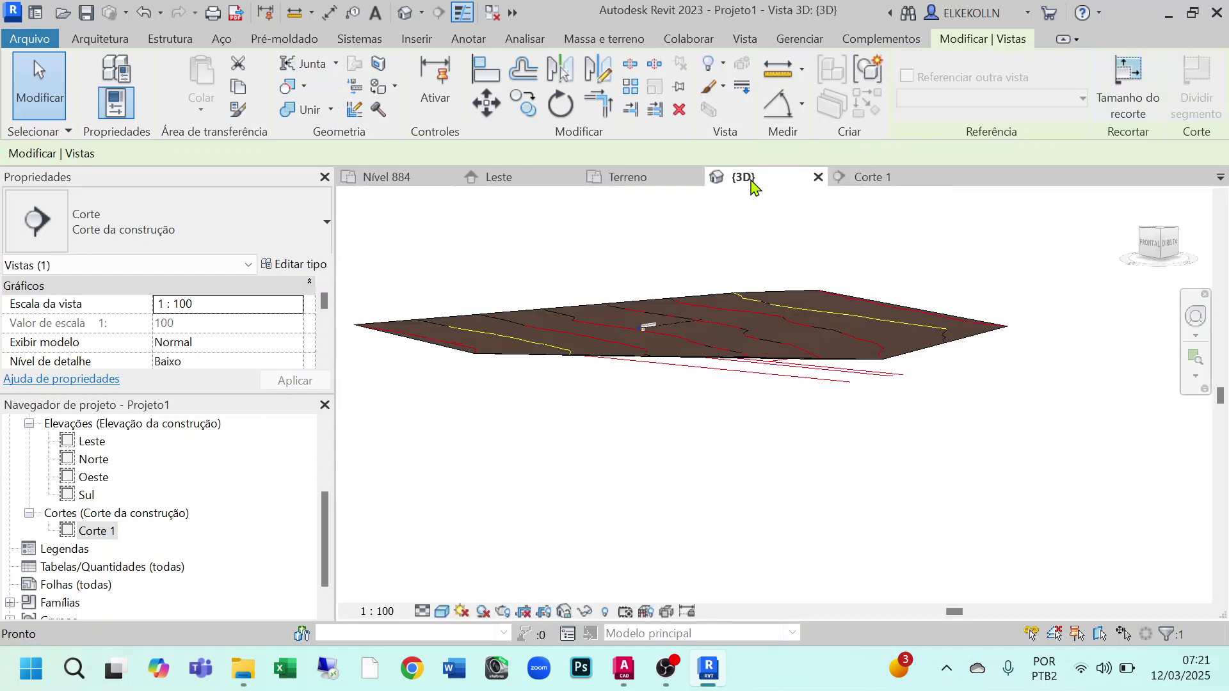
{"action": "left_click", "coordinate": [629, 184]}
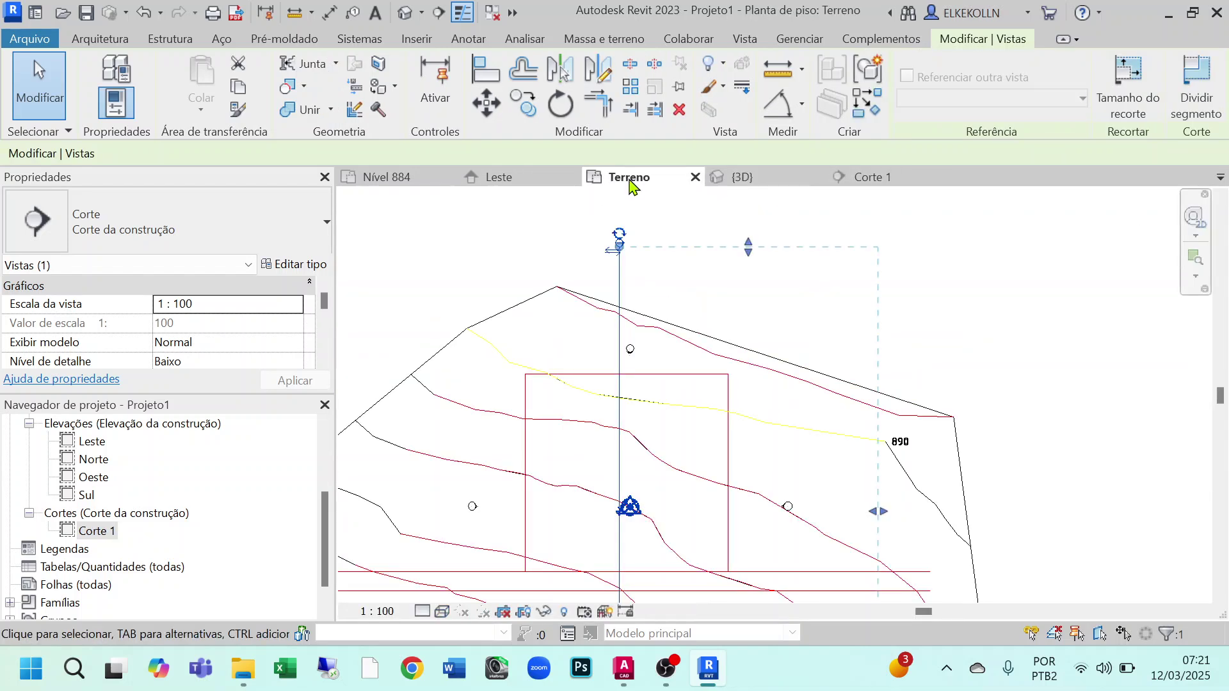
{"action": "left_click", "coordinate": [972, 286]}
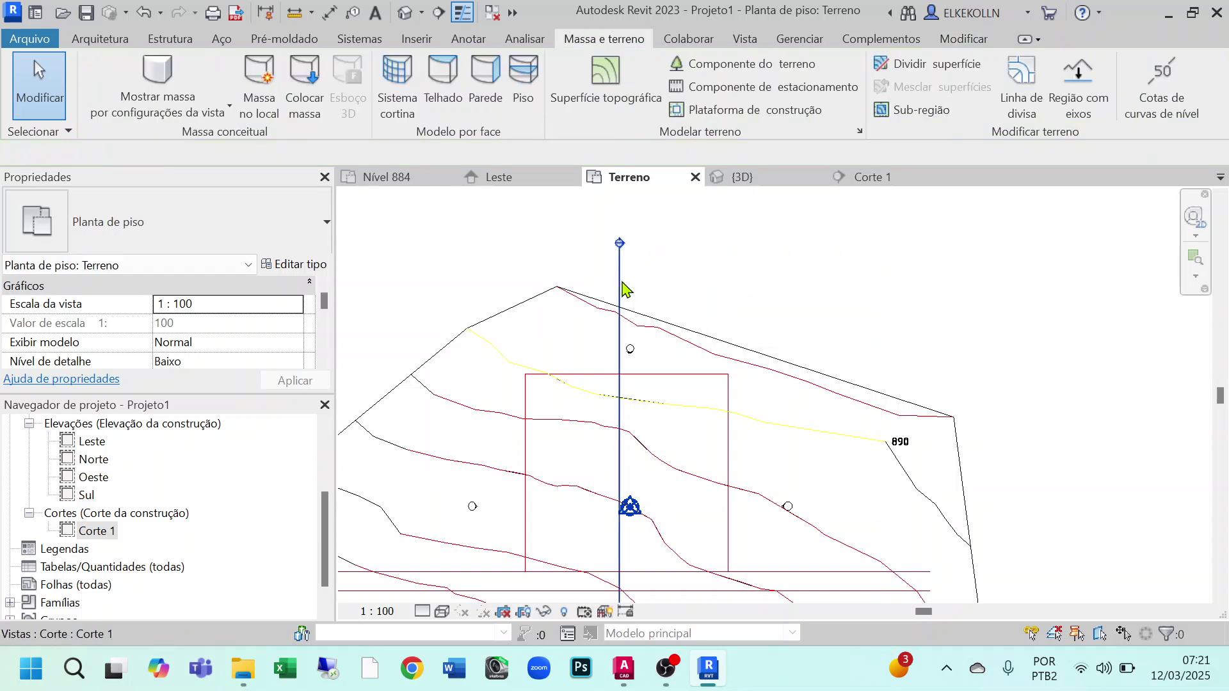
{"action": "left_click", "coordinate": [622, 286]}
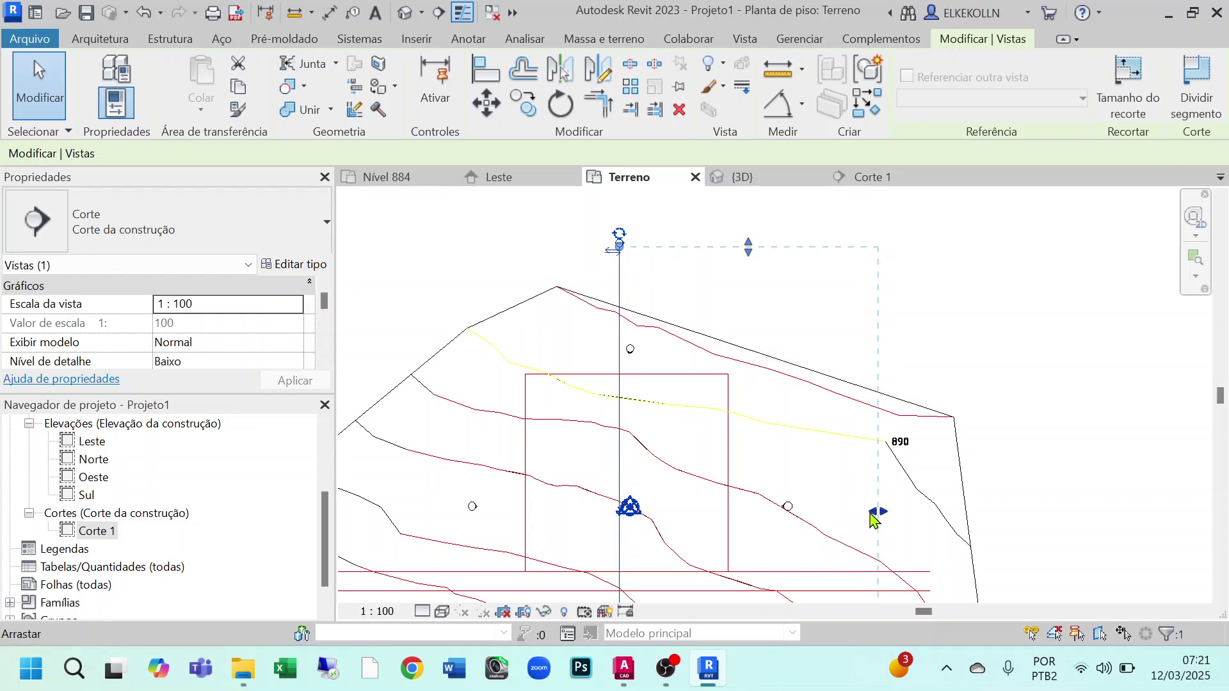
{"action": "left_click_drag", "start_coordinate": [864, 512], "coordinate": [625, 525]}
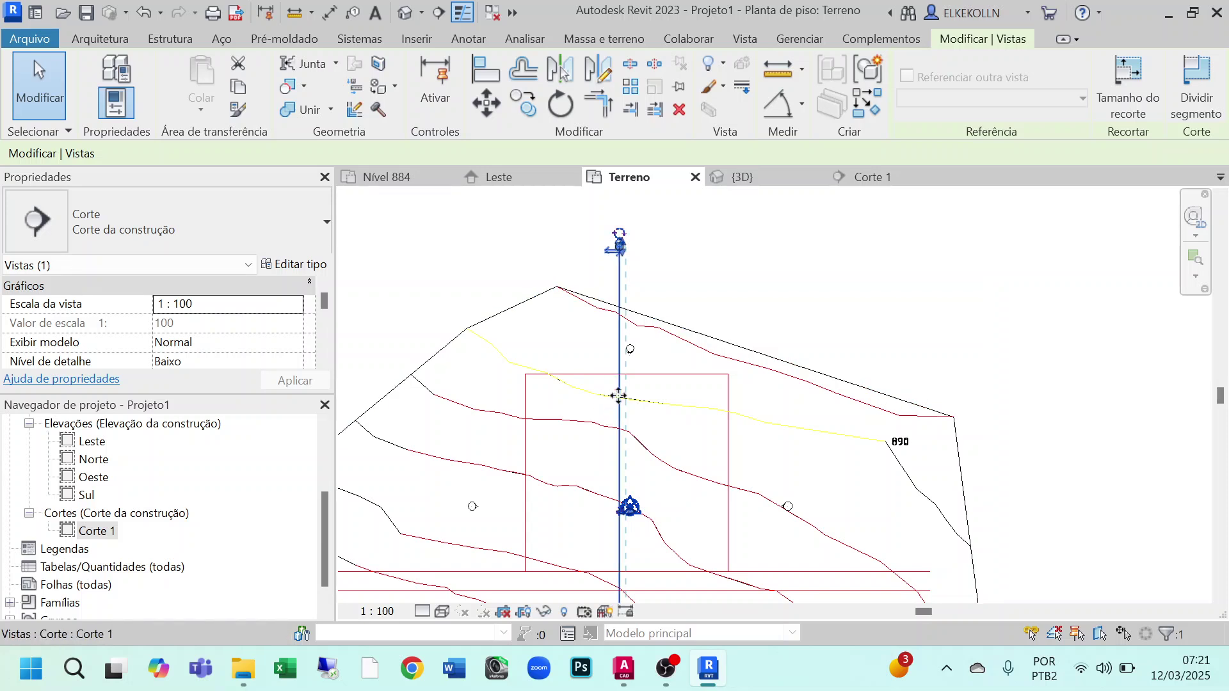
Open Corte 1 and examine the terrain's cut profile against the Plataforma Nível 888 and Nível 884 levels
{"action": "left_click", "coordinate": [882, 181]}
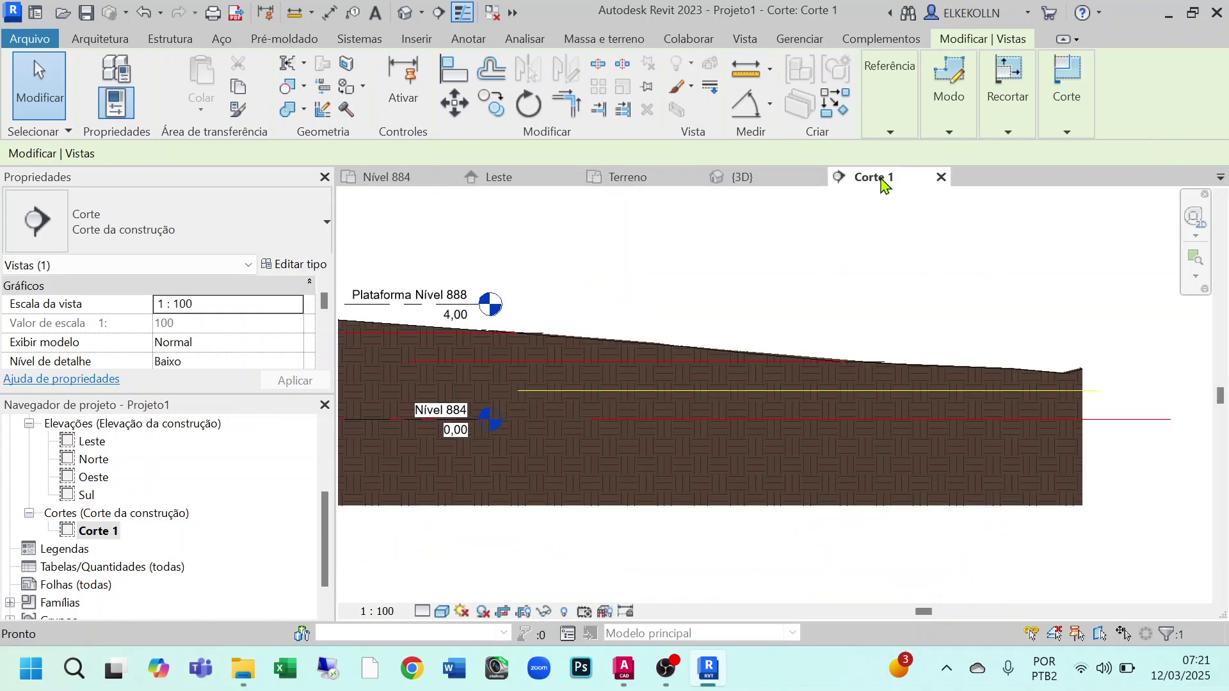
{"action": "middle_click_drag", "start_coordinate": [827, 317], "coordinate": [1145, 283]}
{"action": "middle_click_drag", "start_coordinate": [736, 276], "coordinate": [1011, 316]}
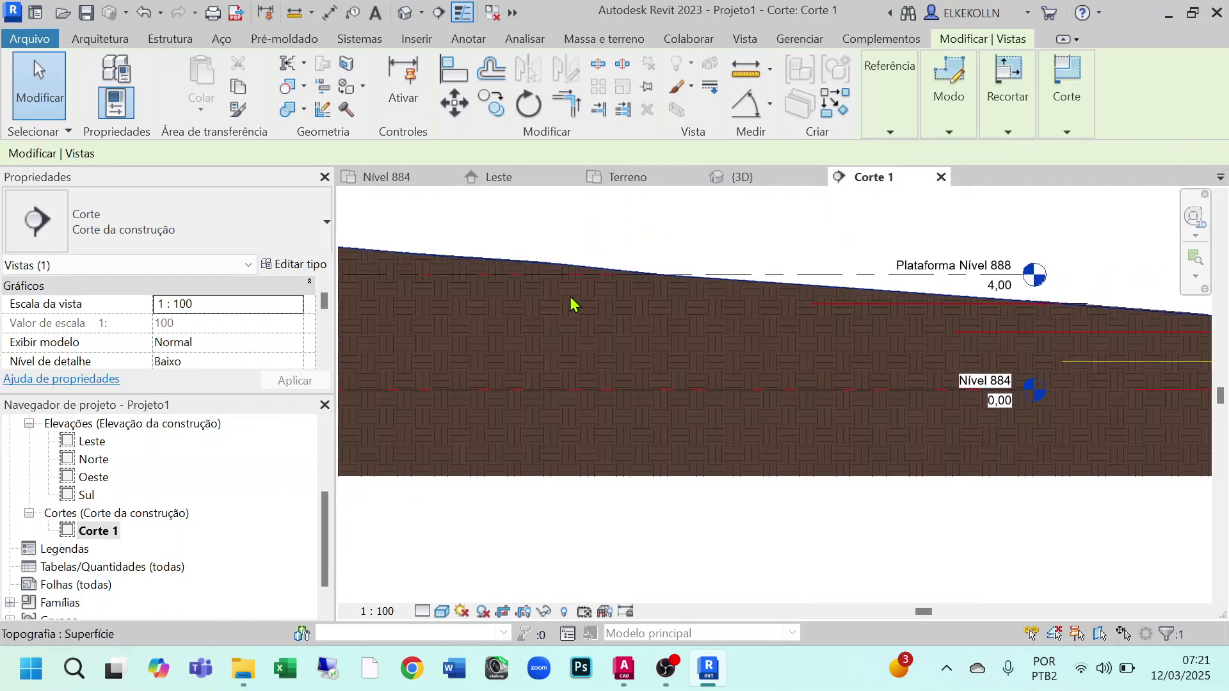
{"action": "mouse_move", "coordinate": [746, 461]}
{"action": "middle_mouse_down"}
{"action": "mouse_move", "coordinate": [908, 419]}
{"action": "mouse_move", "coordinate": [907, 407]}
{"action": "middle_mouse_up"}
{"action": "mouse_move", "coordinate": [548, 363]}
{"action": "middle_mouse_down"}
{"action": "mouse_move", "coordinate": [902, 356]}
{"action": "mouse_move", "coordinate": [747, 448]}
{"action": "middle_mouse_up"}
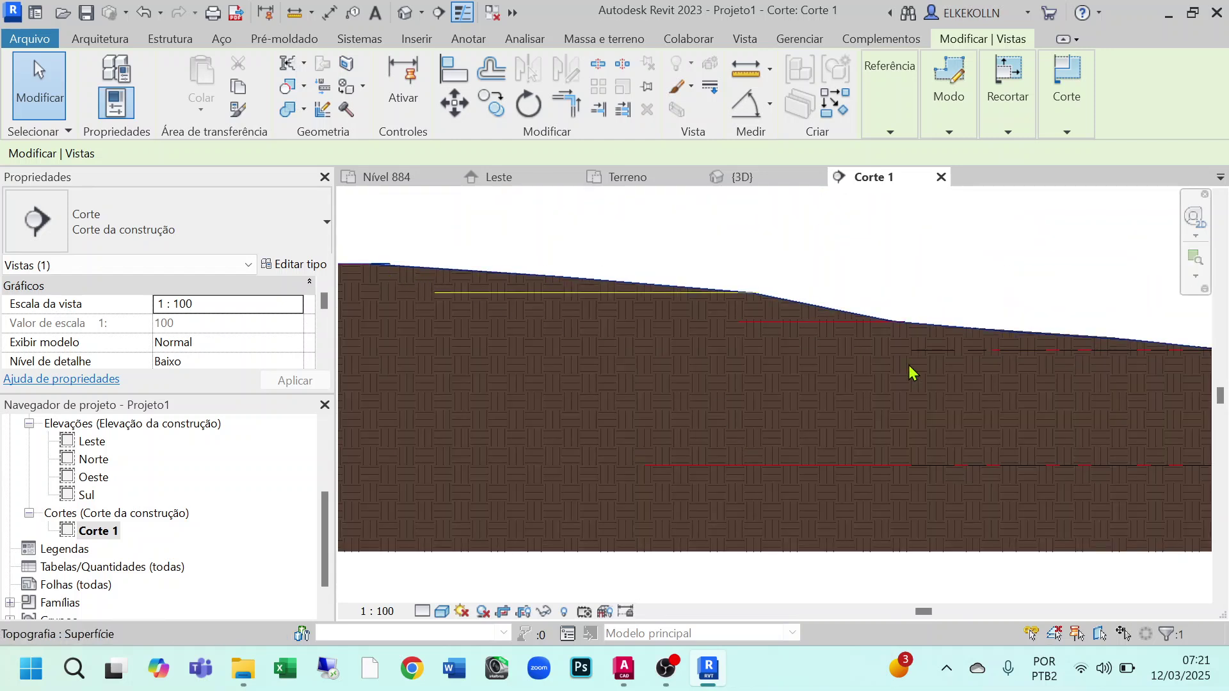
{"action": "middle_click_drag", "start_coordinate": [911, 370], "coordinate": [547, 373]}
{"action": "middle_click_drag", "start_coordinate": [971, 351], "coordinate": [527, 327]}
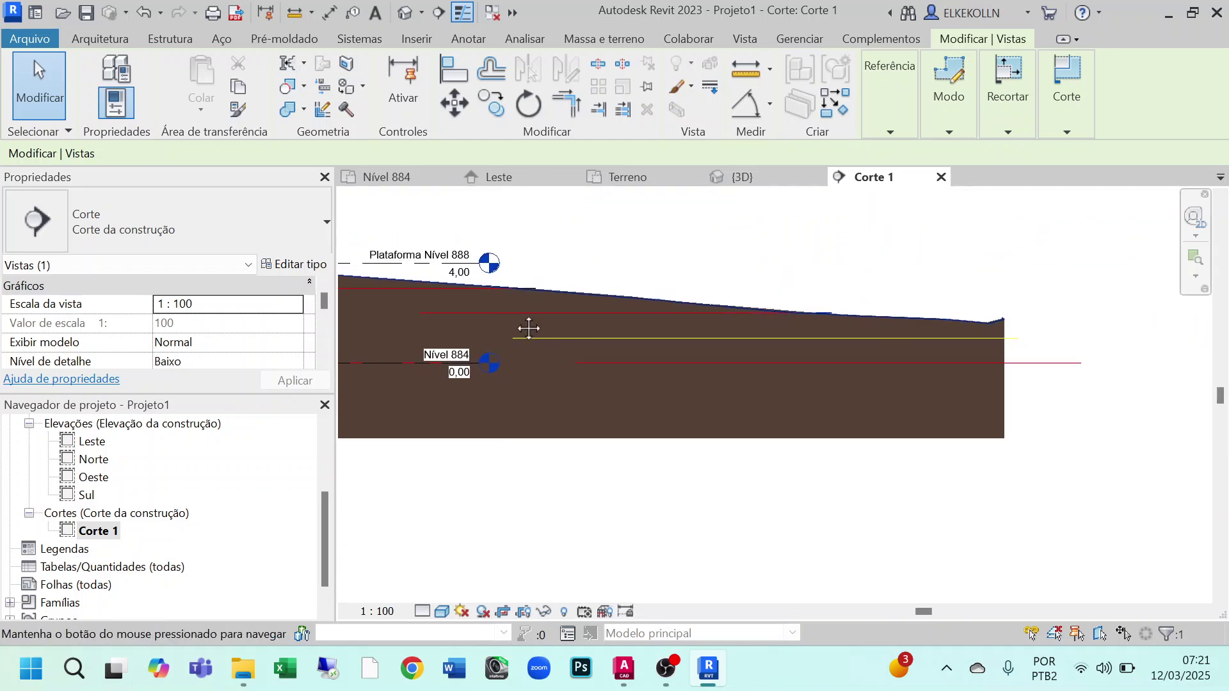
{"action": "scroll", "coordinate": [910, 359], "scroll_direction": "down", "scroll_amount": 3}
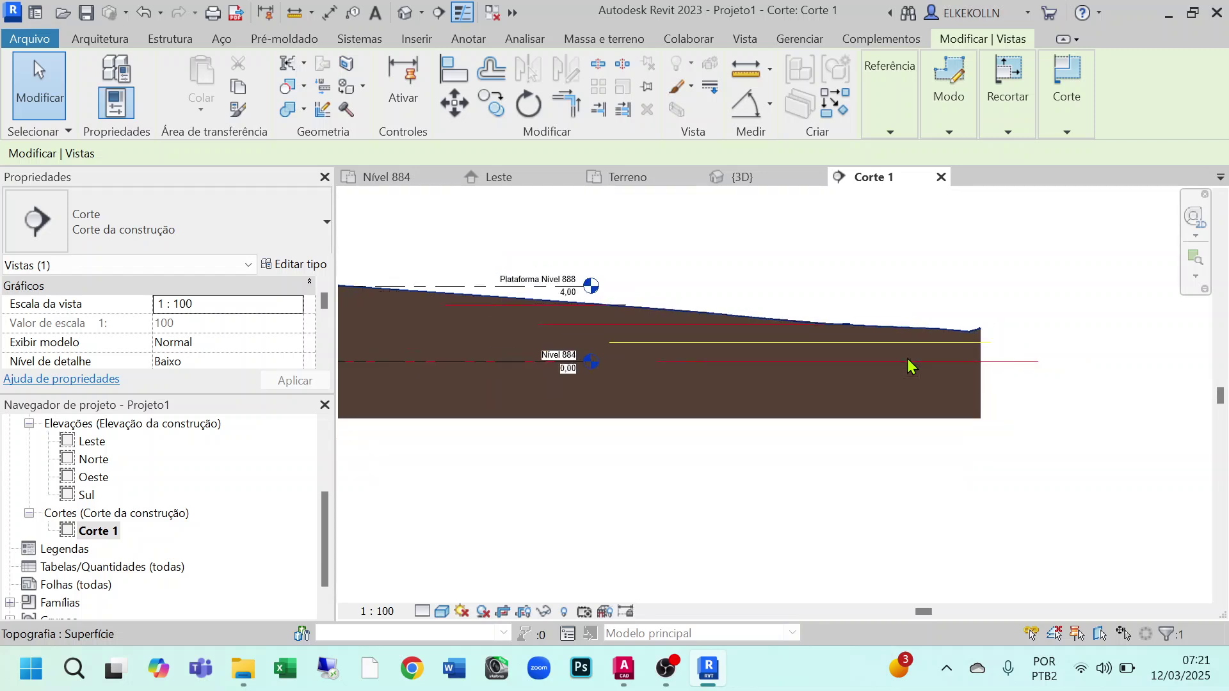
{"action": "middle_click_drag", "start_coordinate": [674, 463], "coordinate": [920, 459]}
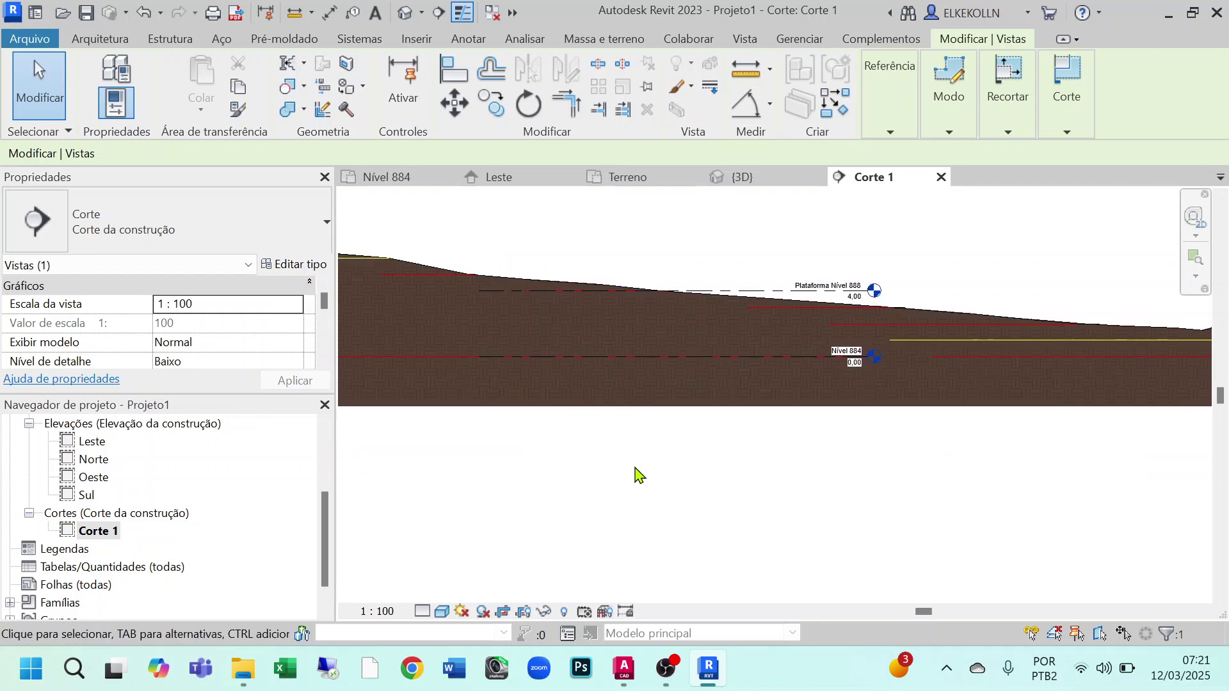
Compare the section's location in the Terreno plan with the full-length terrain profile in Corte 1
{"action": "left_click", "coordinate": [631, 181]}
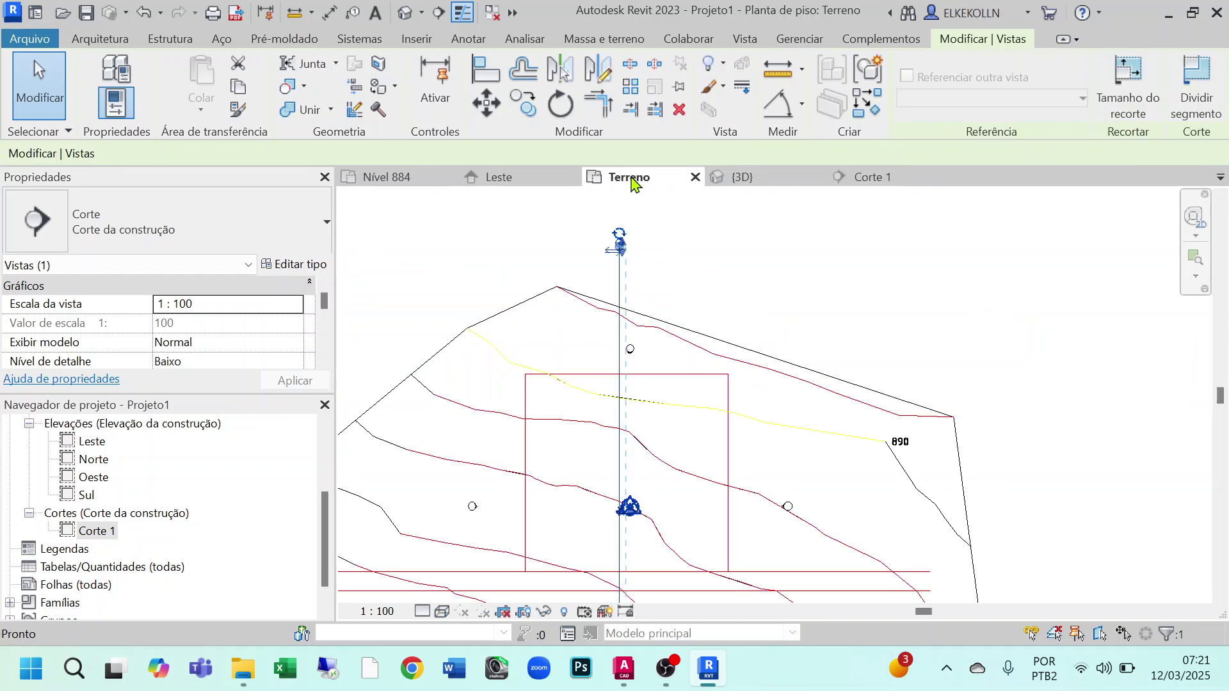
{"action": "left_click", "coordinate": [872, 177]}
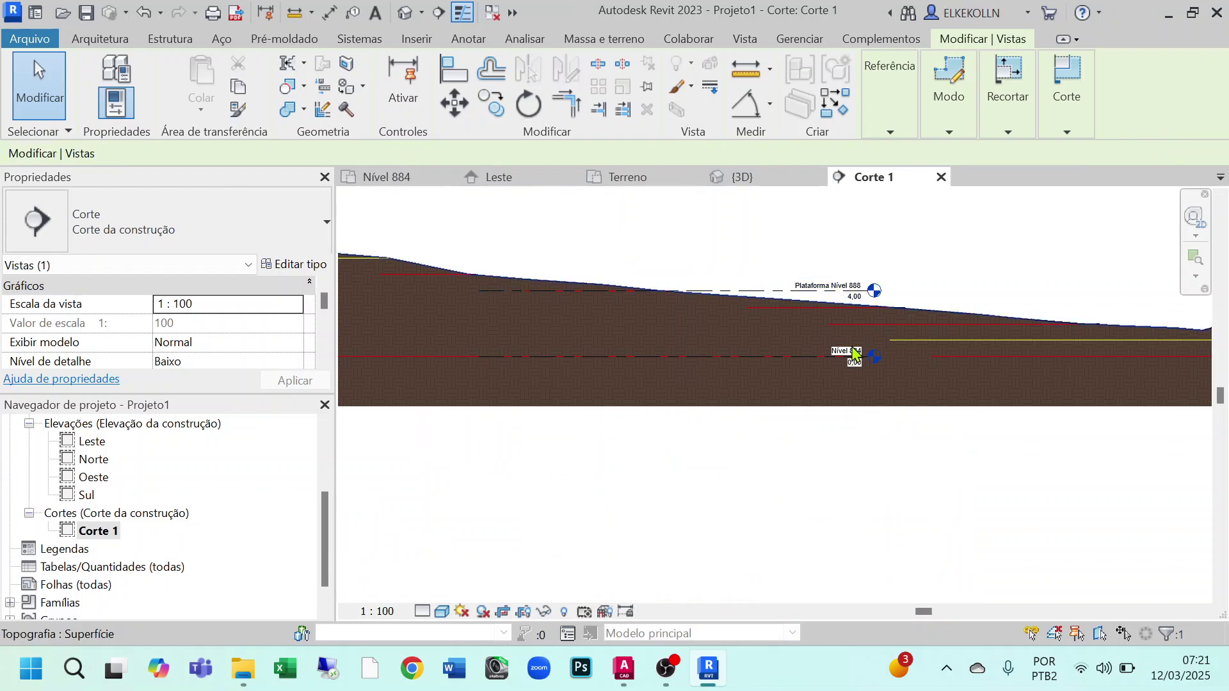
{"action": "scroll", "coordinate": [854, 354], "scroll_direction": "down", "scroll_amount": 2}
{"action": "middle_click_drag", "start_coordinate": [963, 433], "coordinate": [986, 456]}
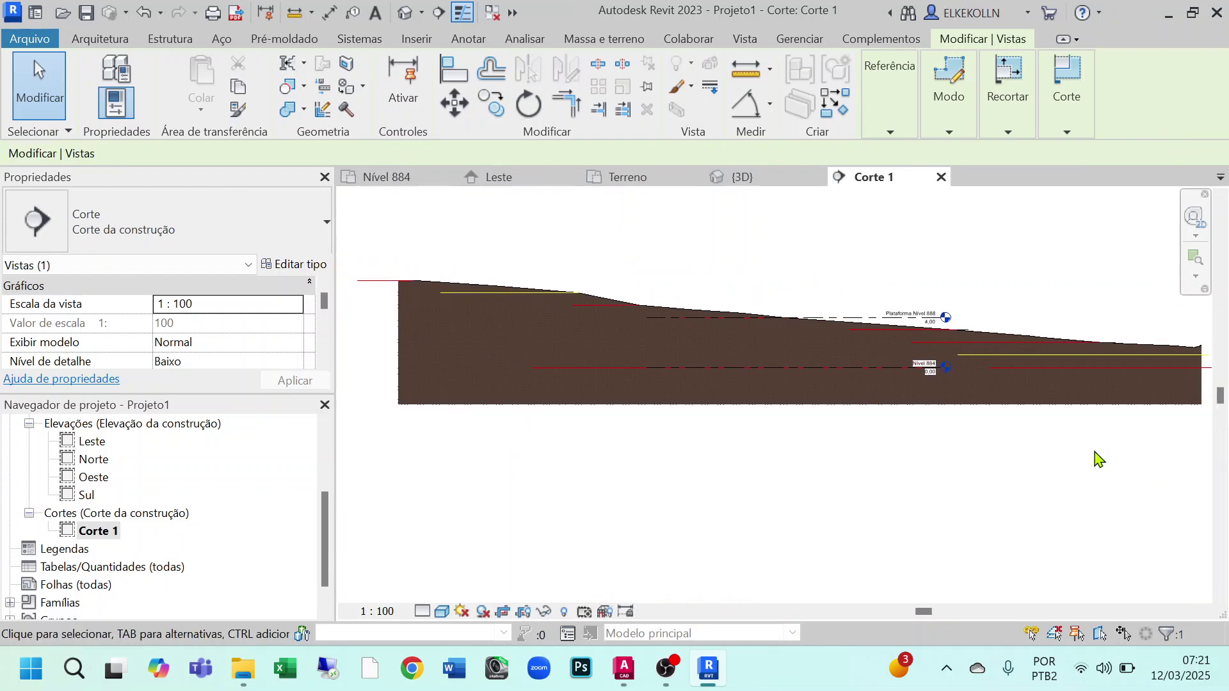
{"action": "middle_click_drag", "start_coordinate": [1096, 459], "coordinate": [940, 451]}
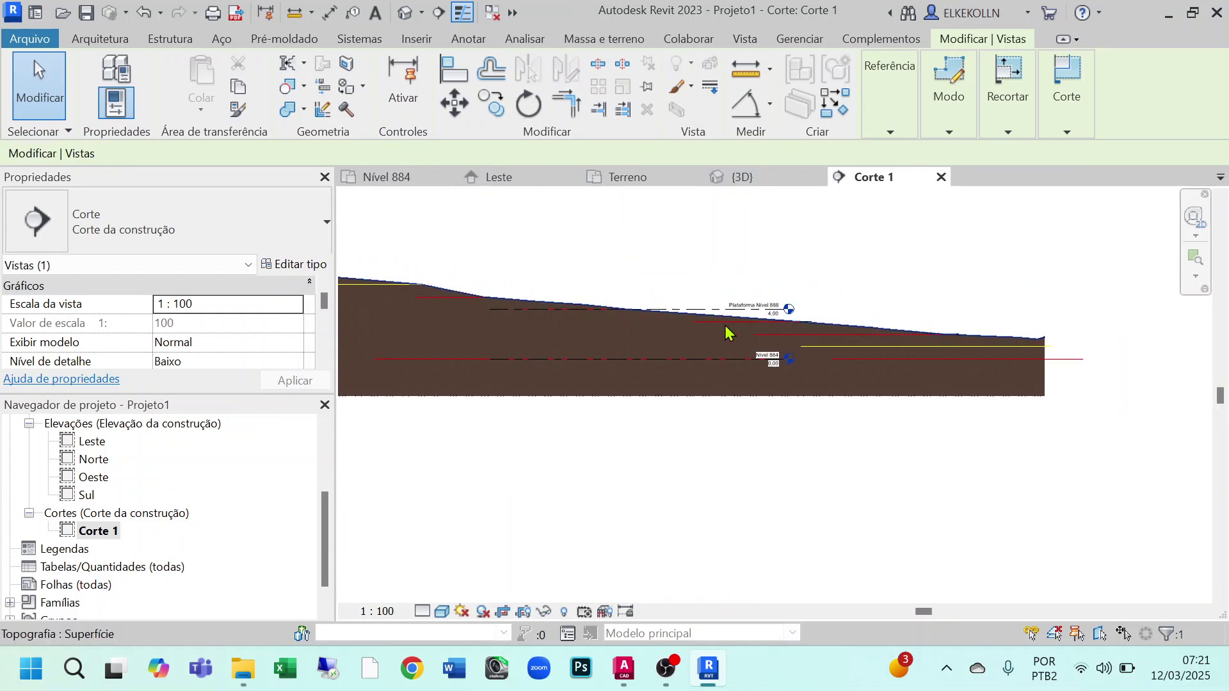
{"action": "middle_click_drag", "start_coordinate": [726, 331], "coordinate": [697, 321]}
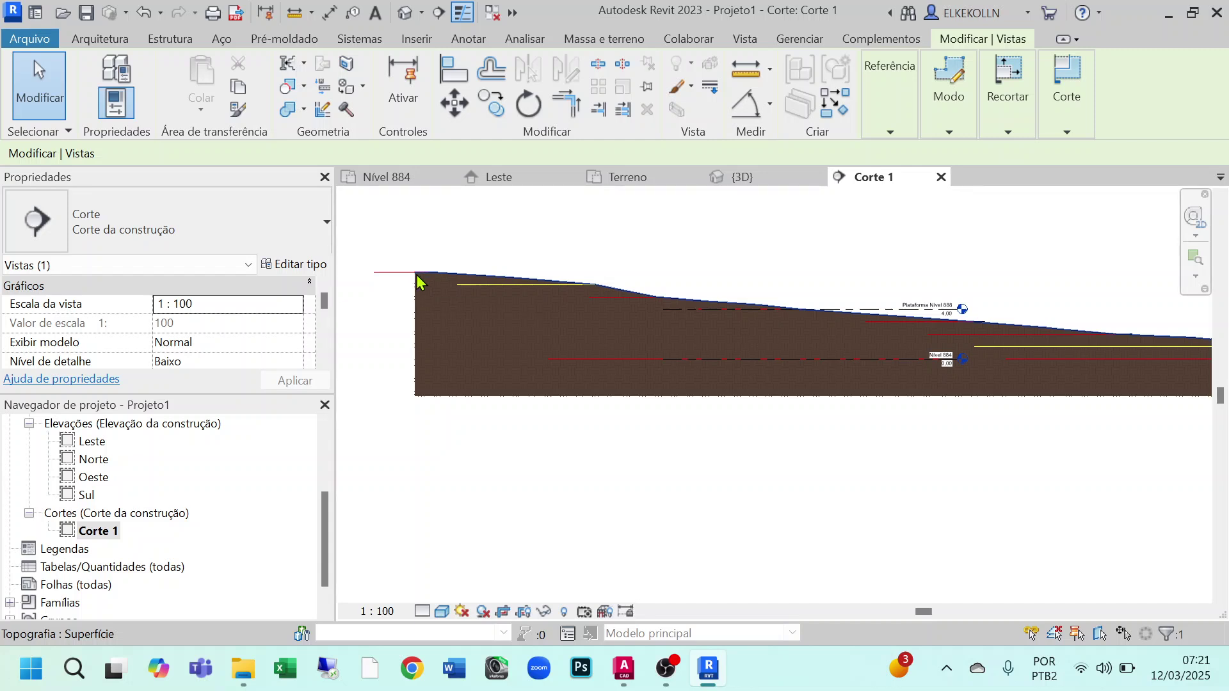
{"action": "middle_click_drag", "start_coordinate": [417, 282], "coordinate": [898, 313]}
{"action": "middle_click_drag", "start_coordinate": [410, 277], "coordinate": [852, 299]}
{"action": "middle_click_drag", "start_coordinate": [677, 406], "coordinate": [582, 486]}
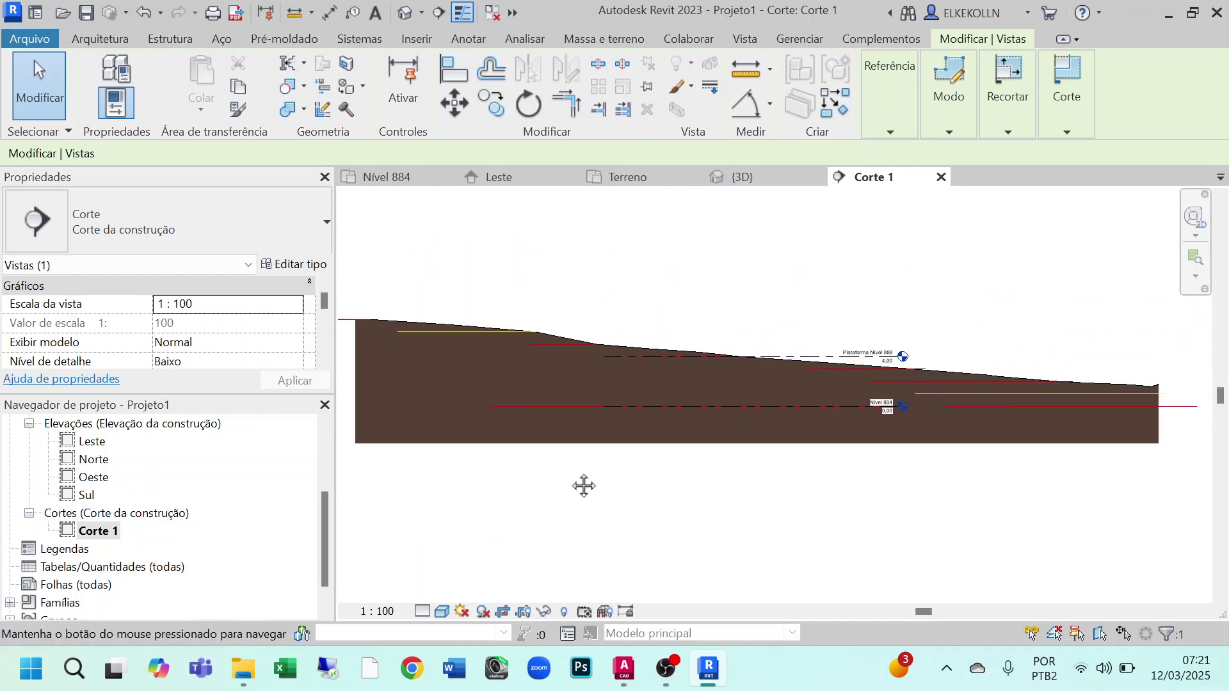
Return to the Terreno plan and try the Sombreado visual style on the terrain
{"action": "left_click", "coordinate": [635, 178]}
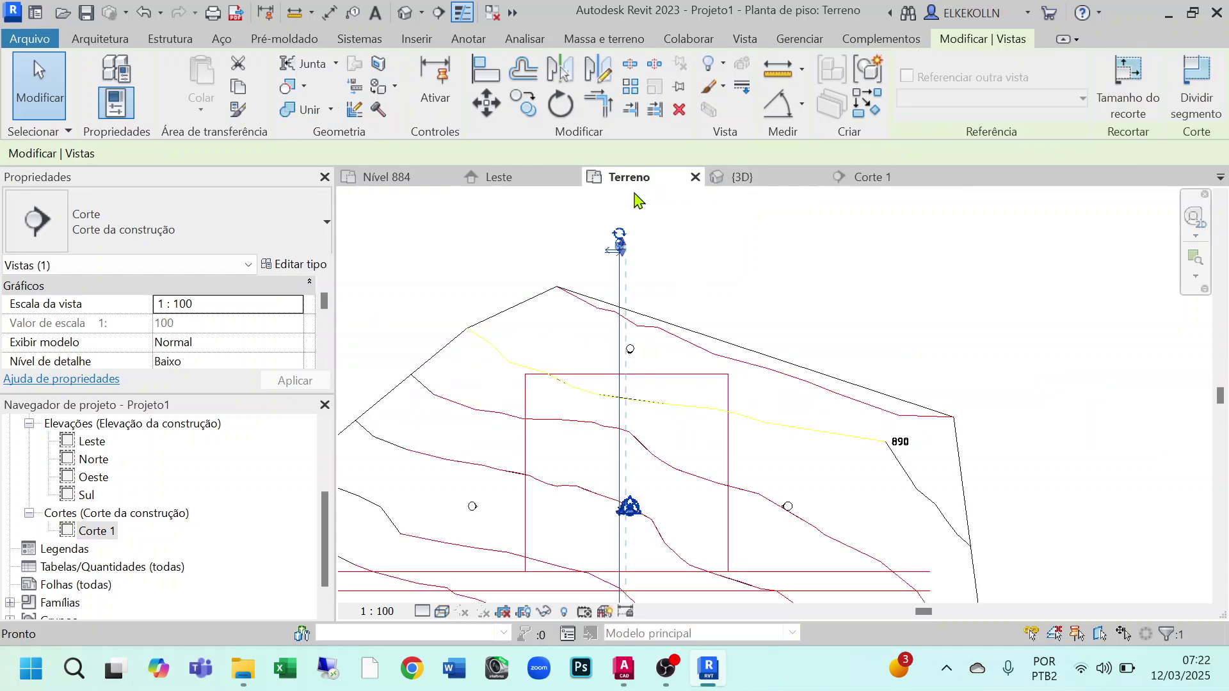
{"action": "middle_click_drag", "start_coordinate": [804, 299], "coordinate": [900, 186]}
{"action": "left_click", "coordinate": [919, 558]}
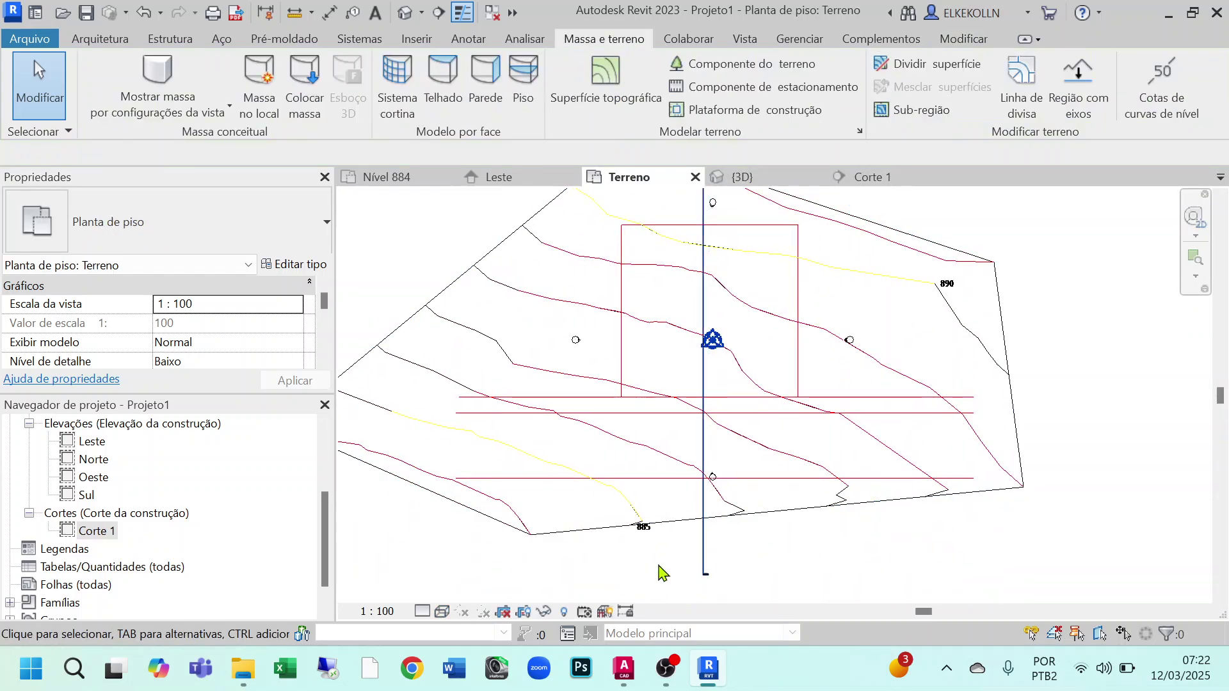
{"action": "left_click", "coordinate": [444, 613]}
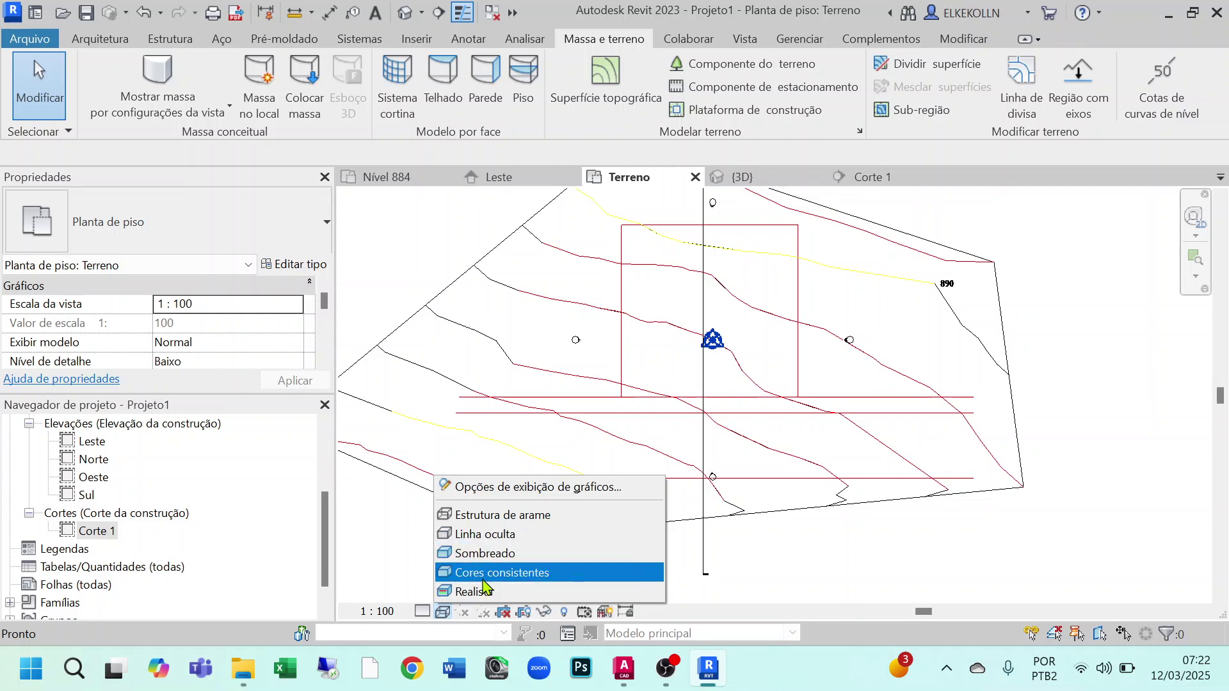
{"action": "left_click", "coordinate": [480, 556]}
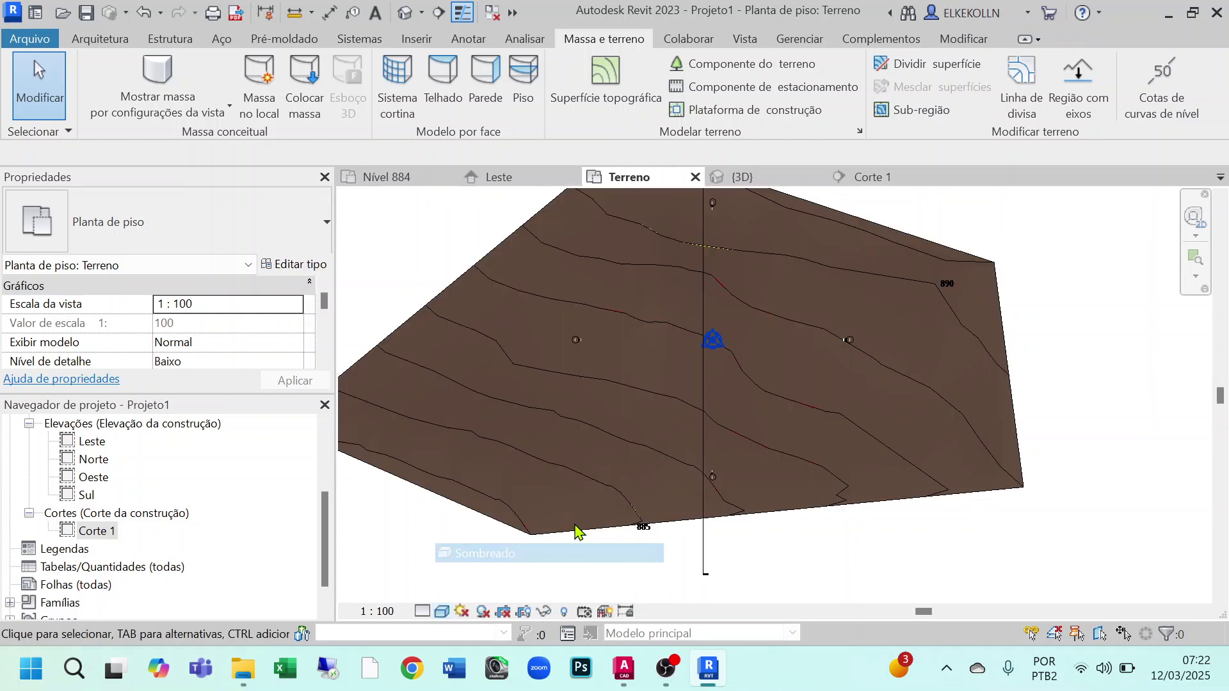
{"action": "scroll", "coordinate": [892, 518], "scroll_direction": "down", "scroll_amount": 2}
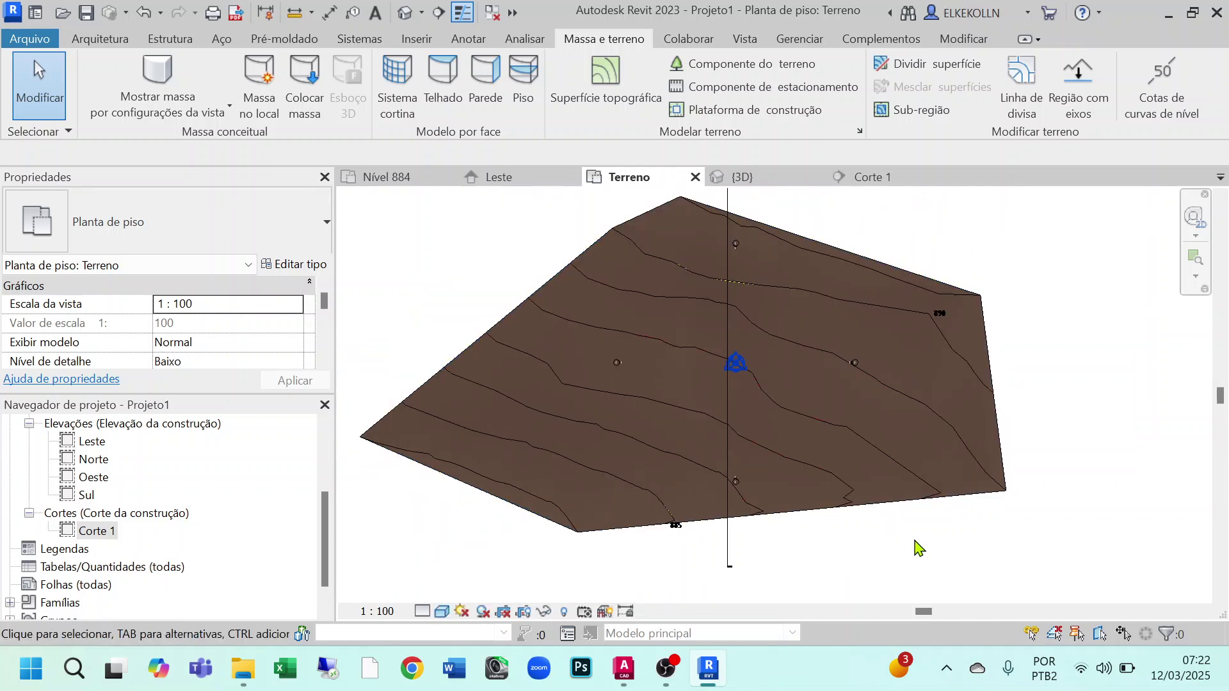
{"action": "middle_click_drag", "start_coordinate": [919, 546], "coordinate": [847, 549]}
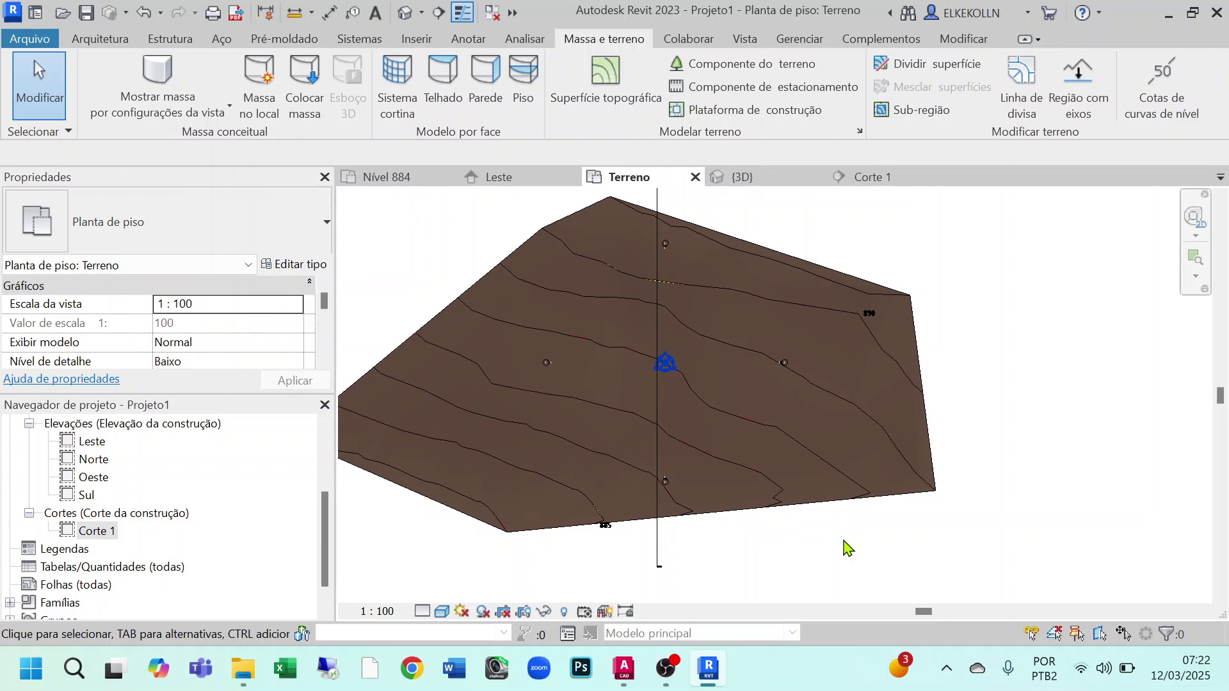
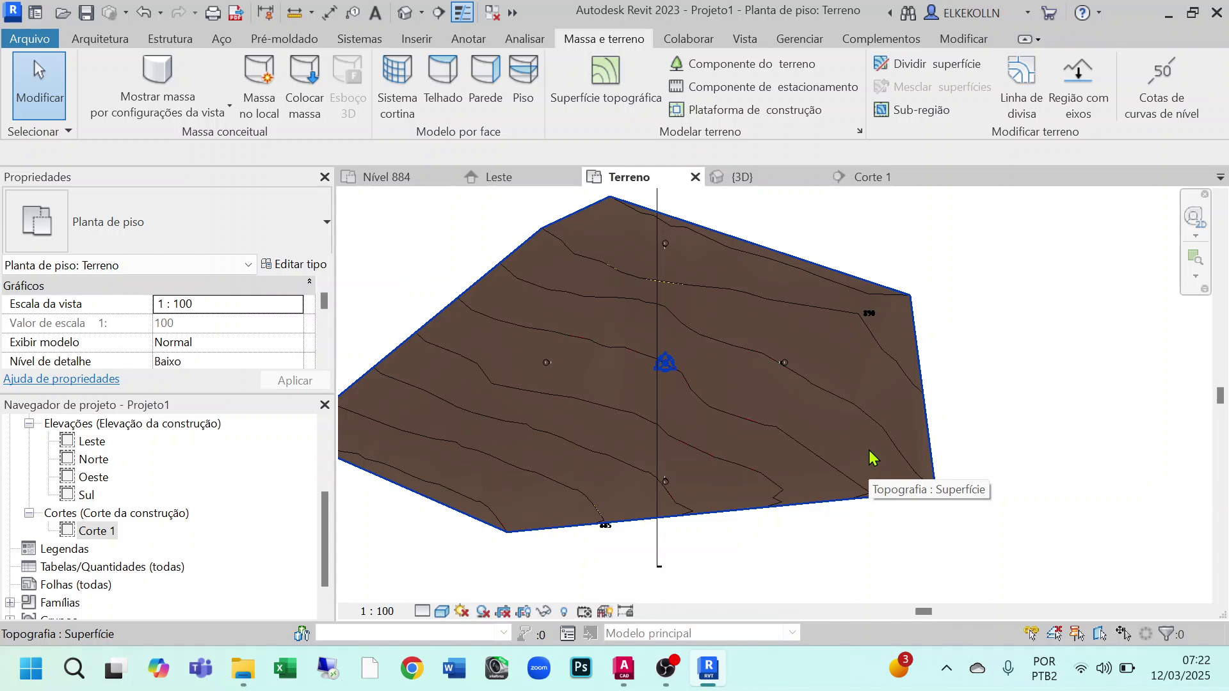
Set the Terreno plan's visual style to Estrutura de arame so the imported drawing's lines show
{"action": "left_click", "coordinate": [443, 613]}
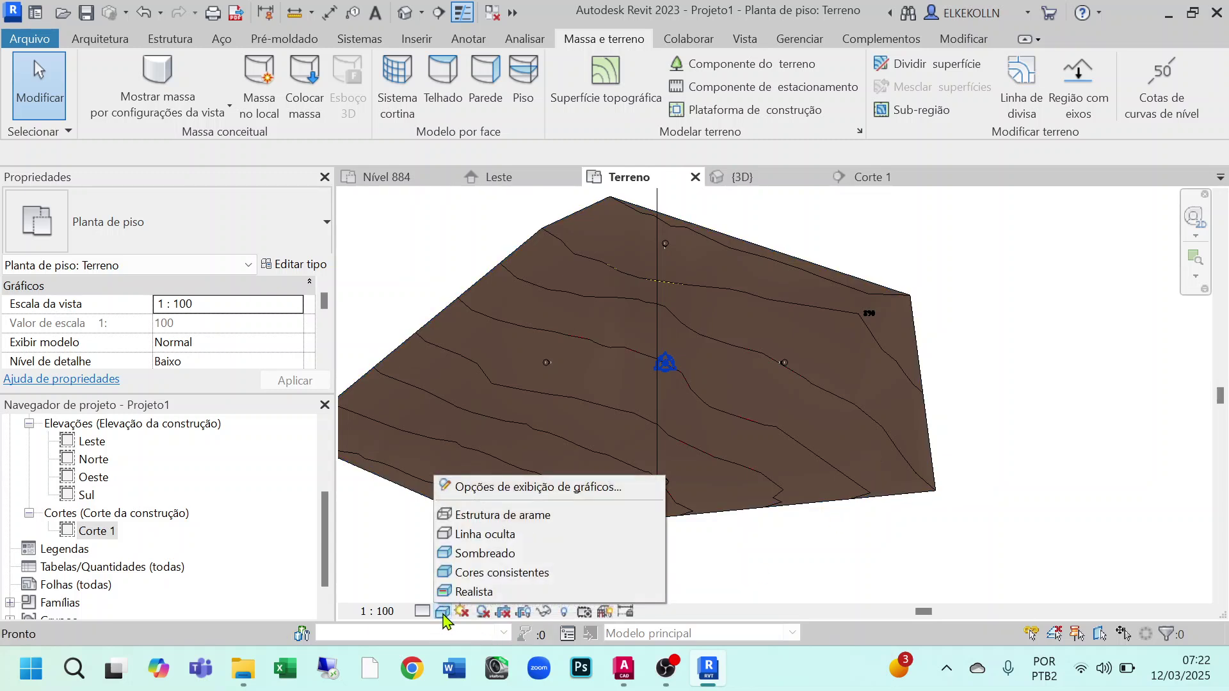
{"action": "left_click", "coordinate": [481, 524]}
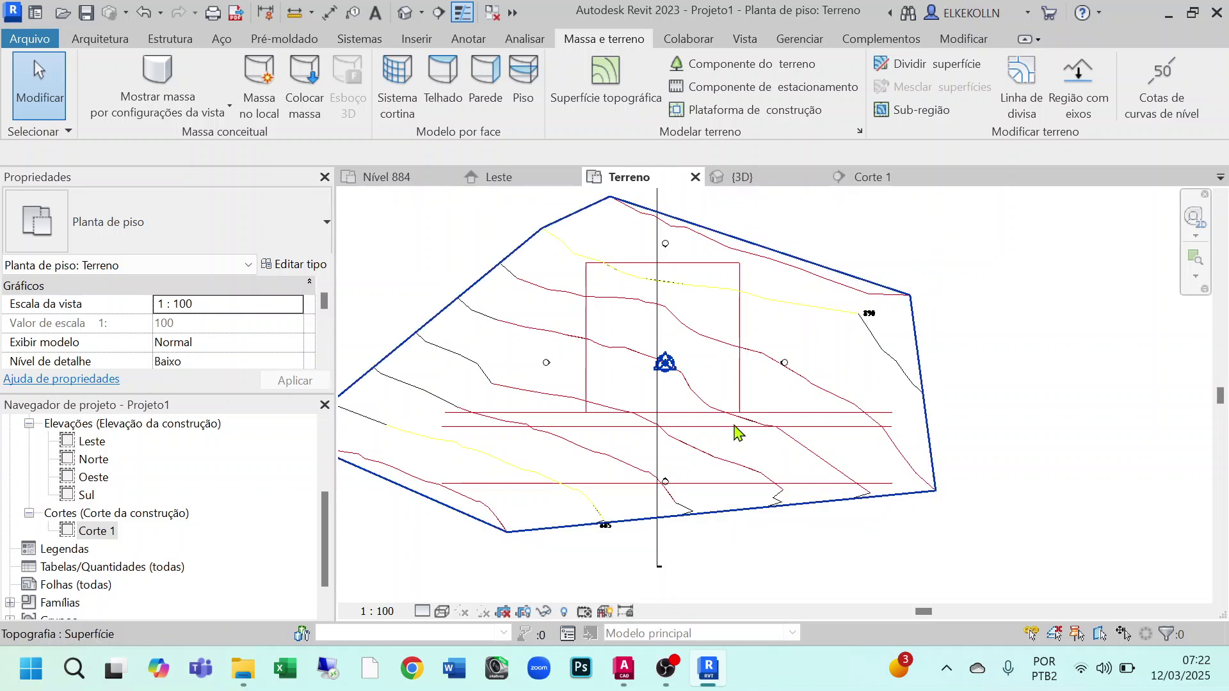
{"action": "middle_click_drag", "start_coordinate": [803, 449], "coordinate": [877, 465]}
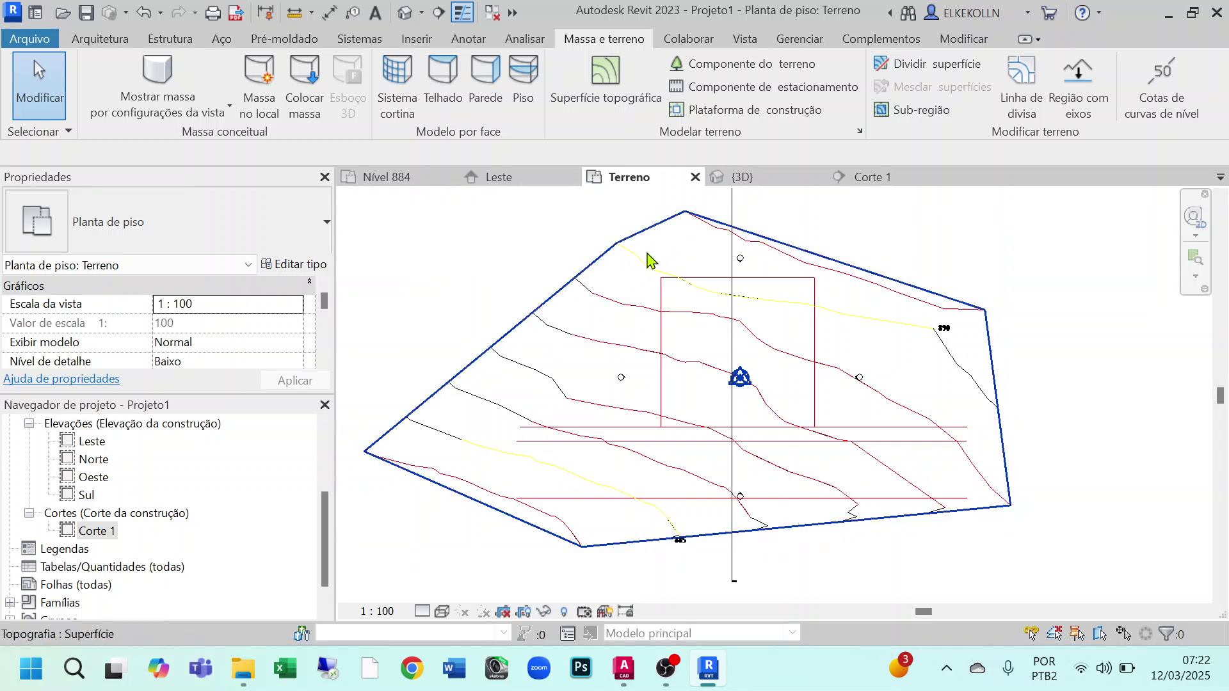
{"action": "middle_click_drag", "start_coordinate": [951, 409], "coordinate": [907, 414]}
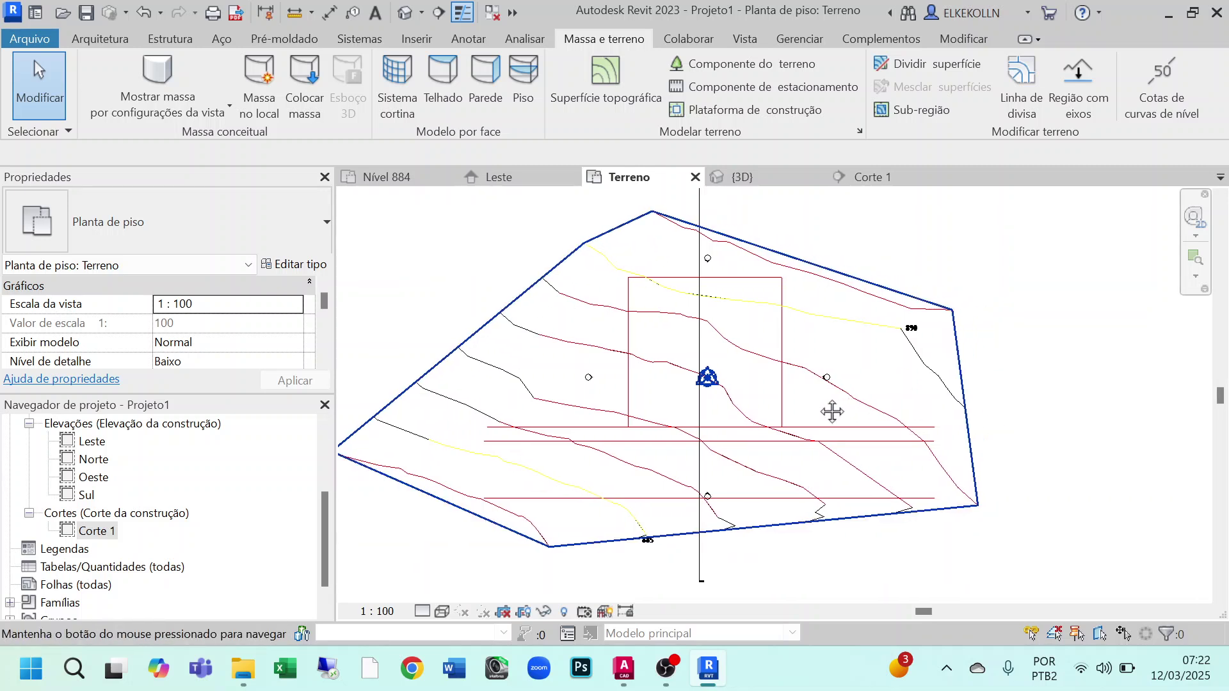
Start splitting the topographic surface and sketch a 32.4 by 31.6 m rectangle over the imported drawing's platform outline
{"action": "scroll", "coordinate": [776, 315], "scroll_direction": "up", "scroll_amount": 3}
{"action": "scroll", "coordinate": [770, 310], "scroll_direction": "up", "scroll_amount": 2}
{"action": "middle_click_drag", "start_coordinate": [780, 349], "coordinate": [824, 354]}
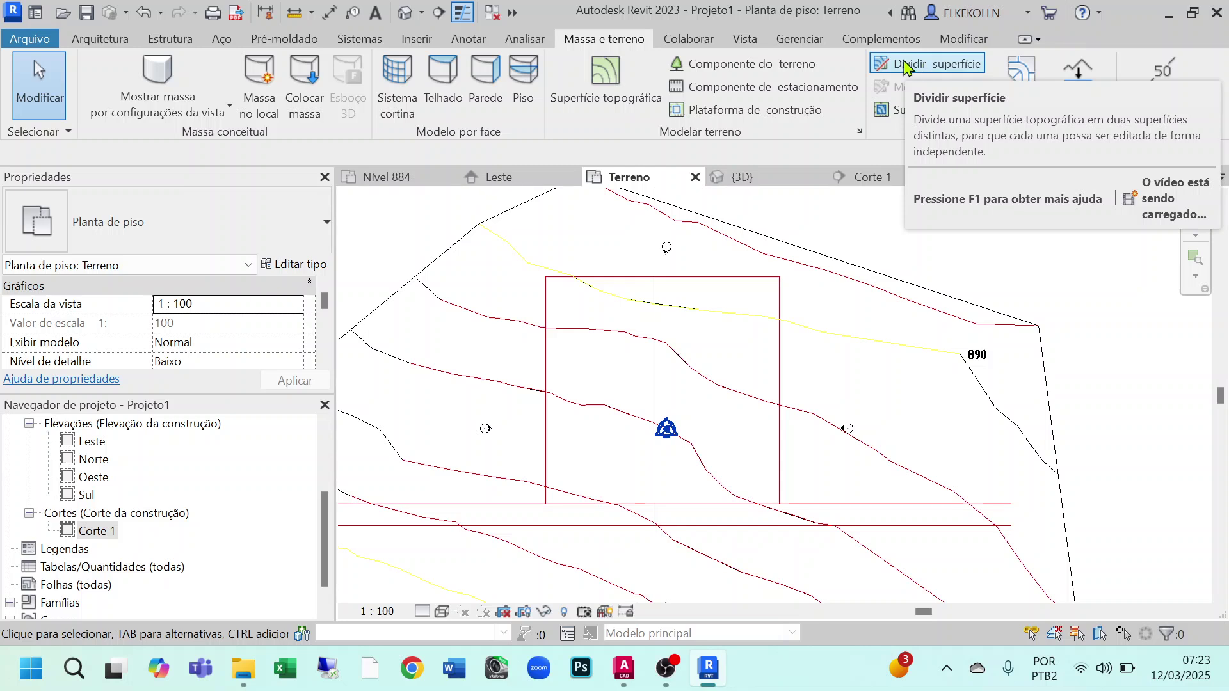
{"action": "left_click", "coordinate": [916, 65]}
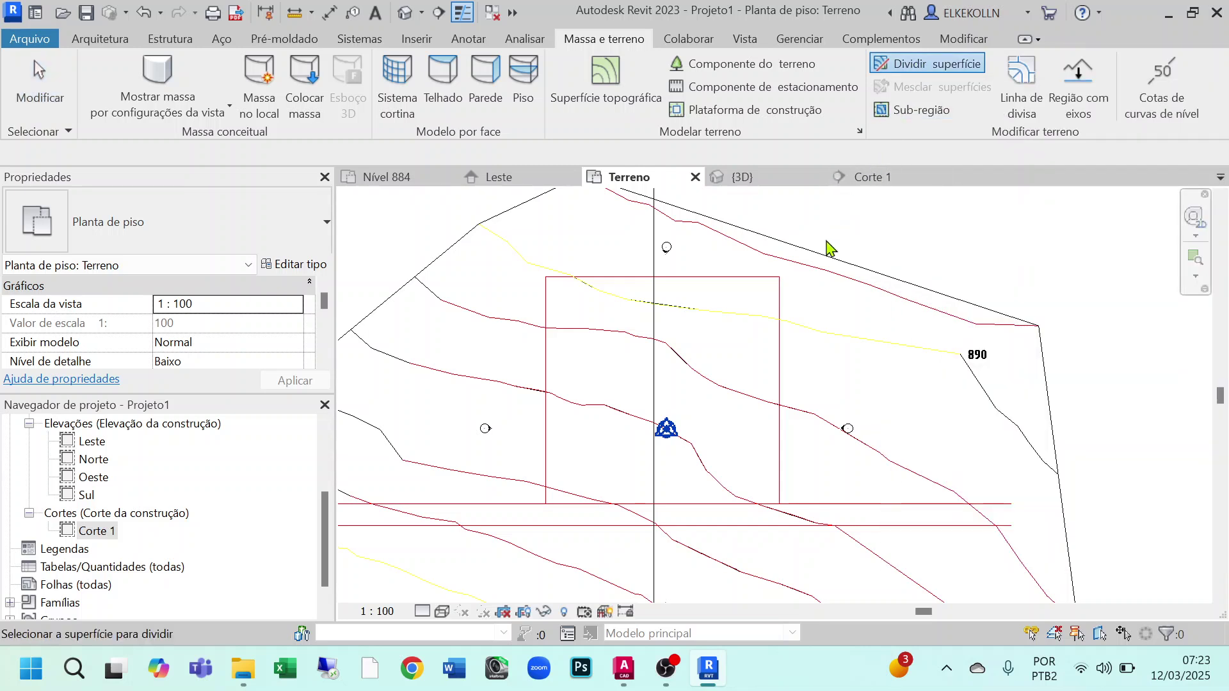
{"action": "left_click", "coordinate": [823, 261]}
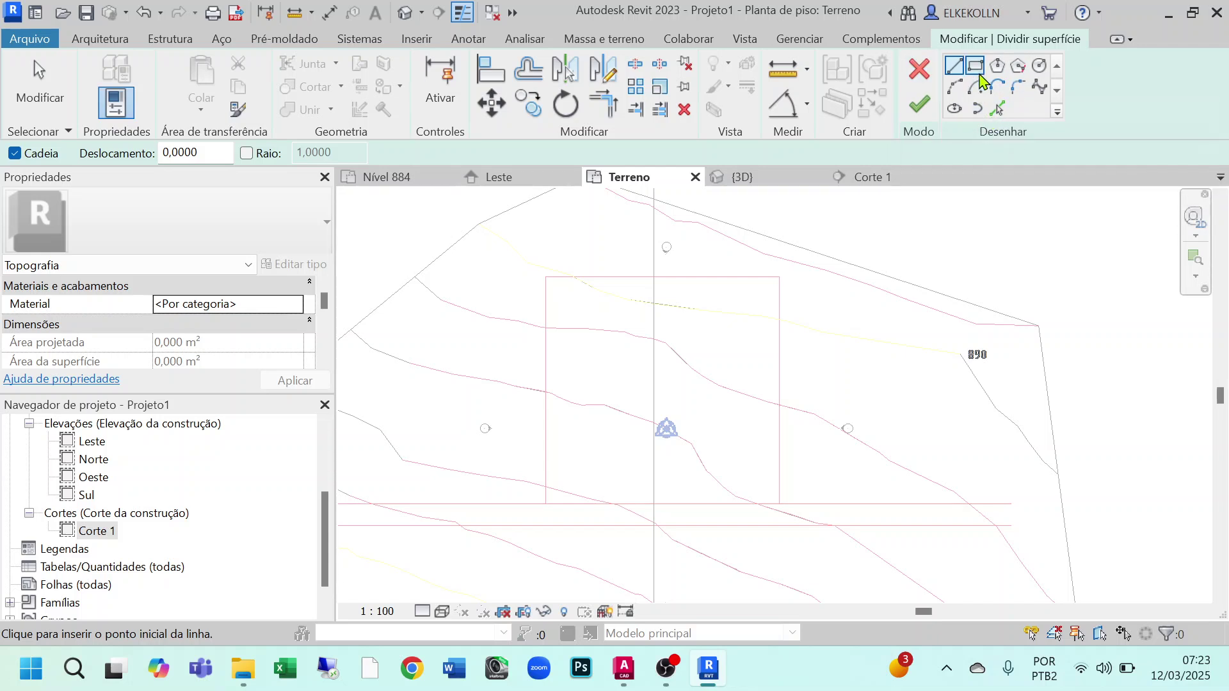
{"action": "left_click", "coordinate": [977, 67]}
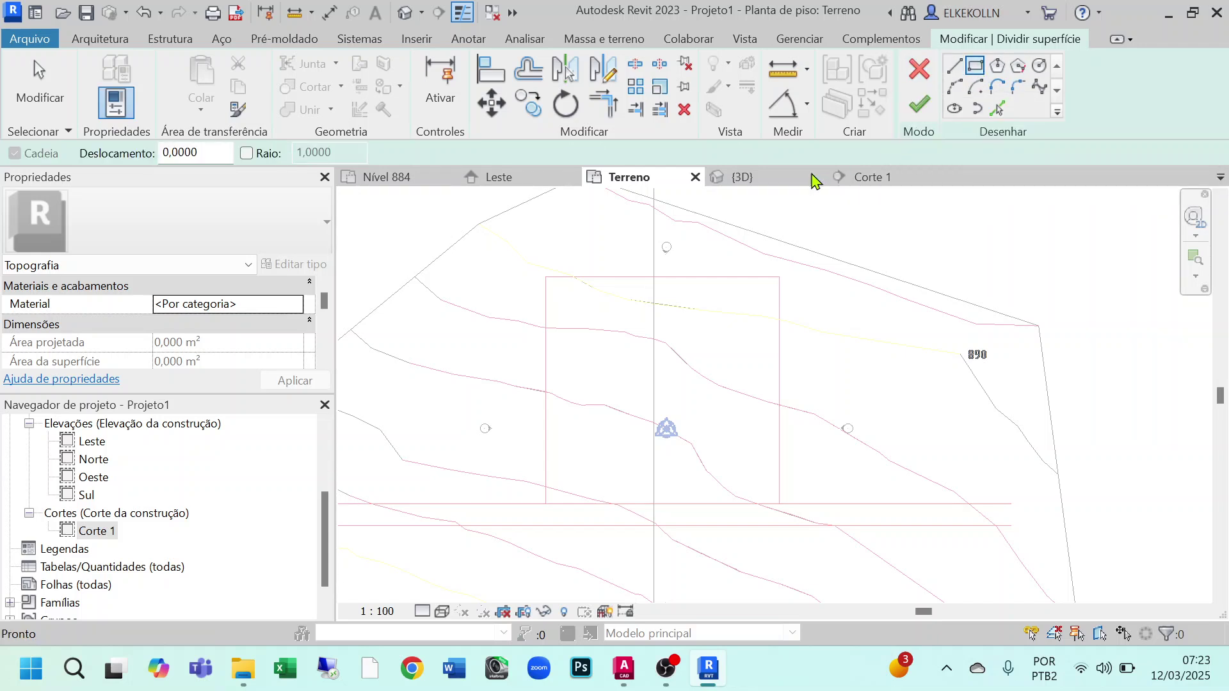
{"action": "scroll", "coordinate": [560, 344], "scroll_direction": "up", "scroll_amount": 2}
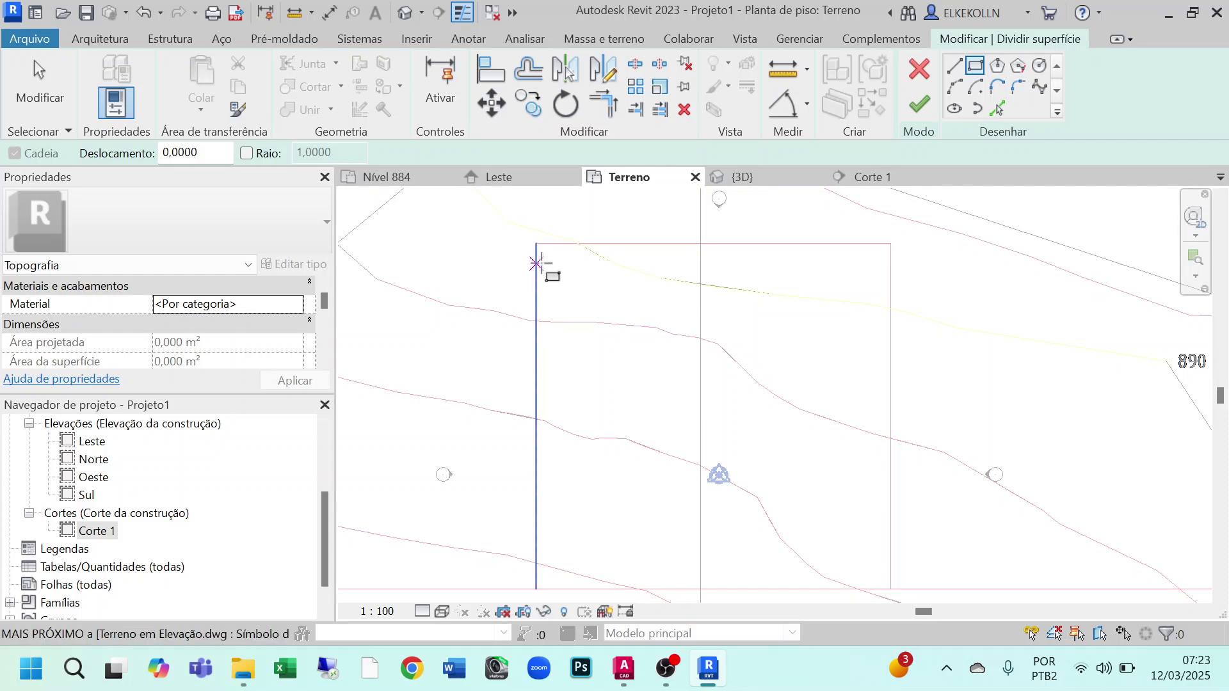
{"action": "left_click", "coordinate": [536, 244]}
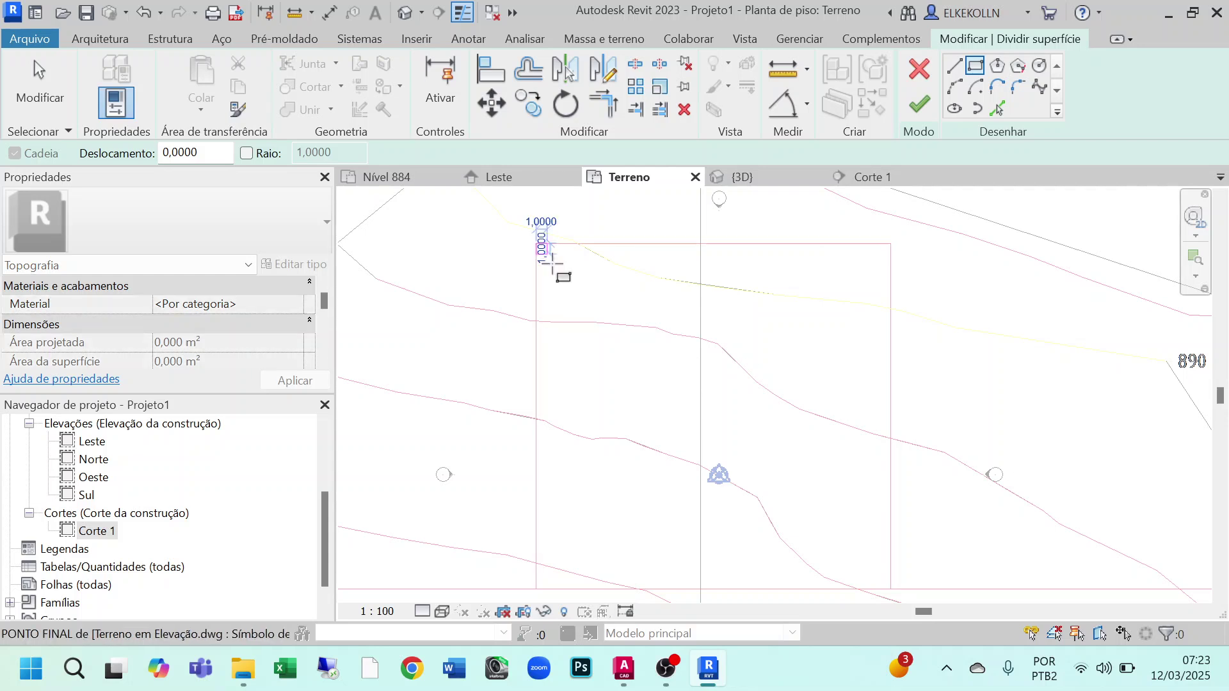
{"action": "scroll", "coordinate": [652, 378], "scroll_direction": "down", "scroll_amount": 1}
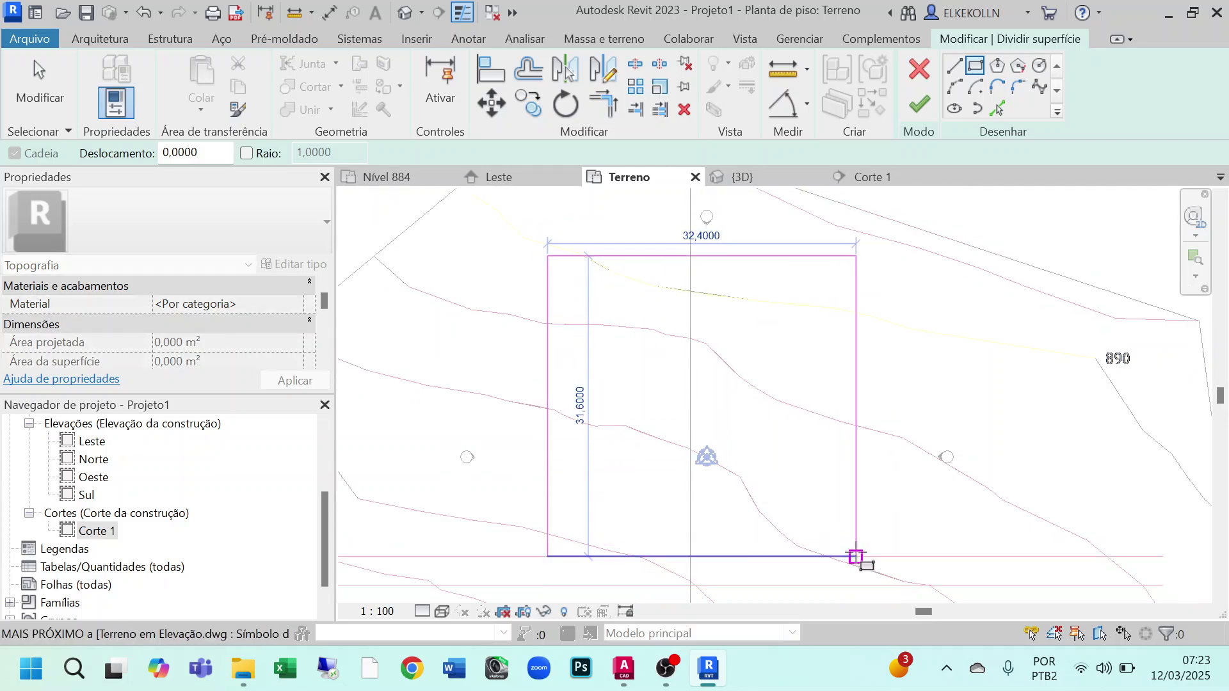
{"action": "left_click", "coordinate": [856, 556]}
{"action": "scroll", "coordinate": [860, 462], "scroll_direction": "down", "scroll_amount": 1}
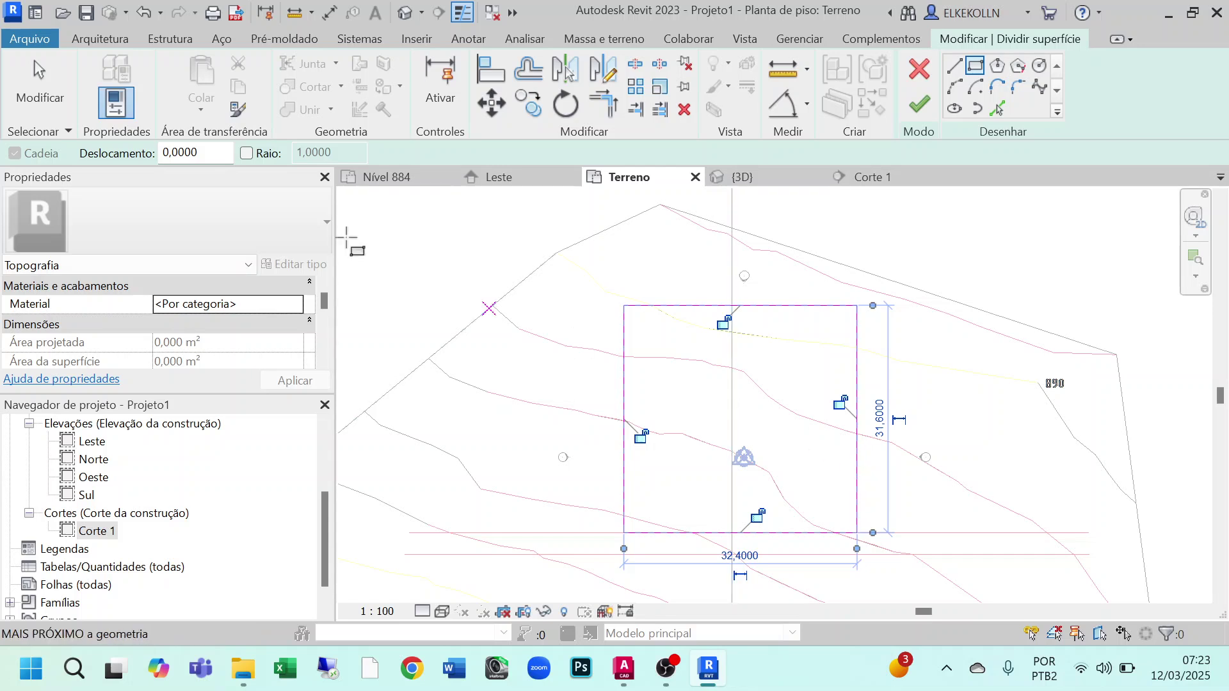
Finish the rectangular split sketch to separate the platform area from the rest of the terrain
{"action": "left_click", "coordinate": [33, 60]}
{"action": "mouse_move", "coordinate": [764, 339]}
{"action": "middle_mouse_down"}
{"action": "mouse_move", "coordinate": [677, 280]}
{"action": "mouse_move", "coordinate": [694, 260]}
{"action": "middle_mouse_up"}
{"action": "scroll", "coordinate": [699, 419], "scroll_direction": "down", "scroll_amount": 1}
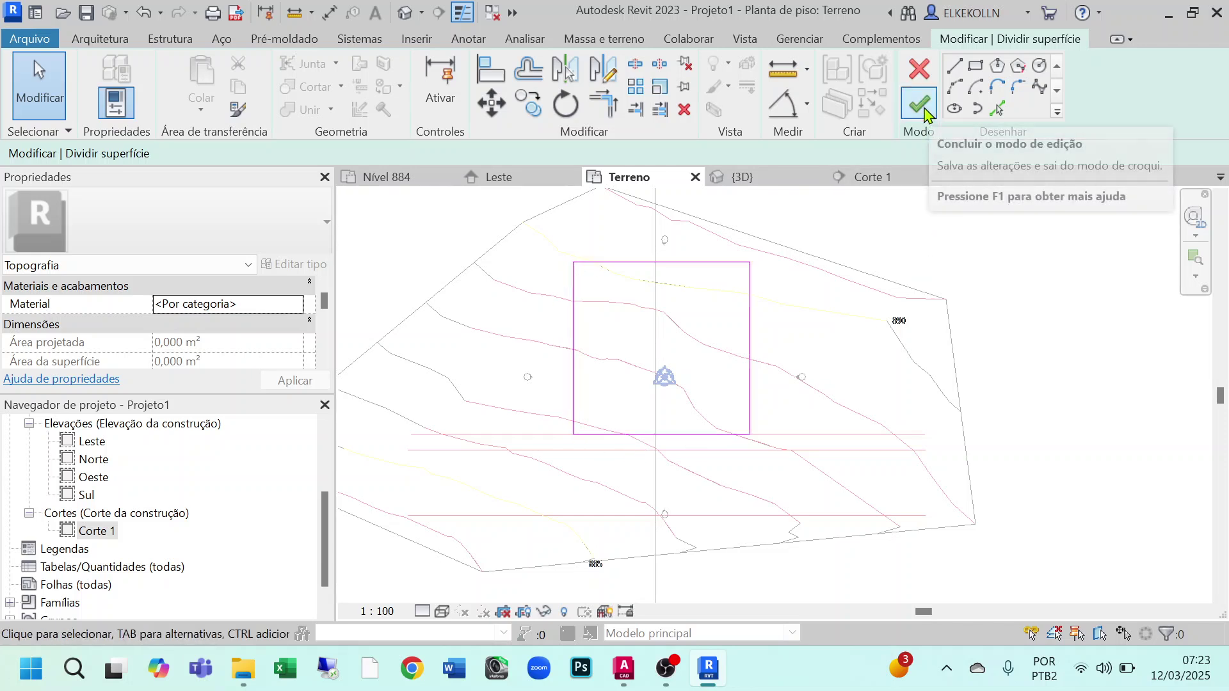
{"action": "left_click", "coordinate": [921, 106]}
{"action": "left_click", "coordinate": [1024, 282]}
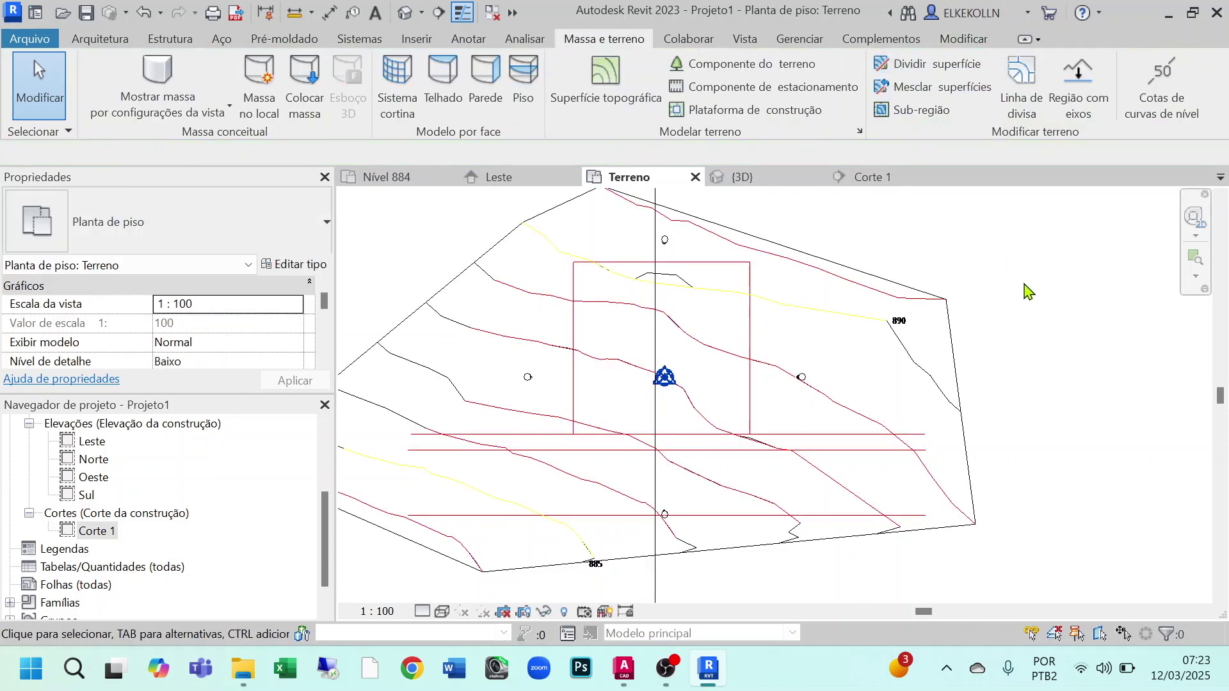
Set the Terreno plan's visual style to Cores consistentes and select the outer and inner surfaces in turn to check the split
{"action": "left_click", "coordinate": [442, 611]}
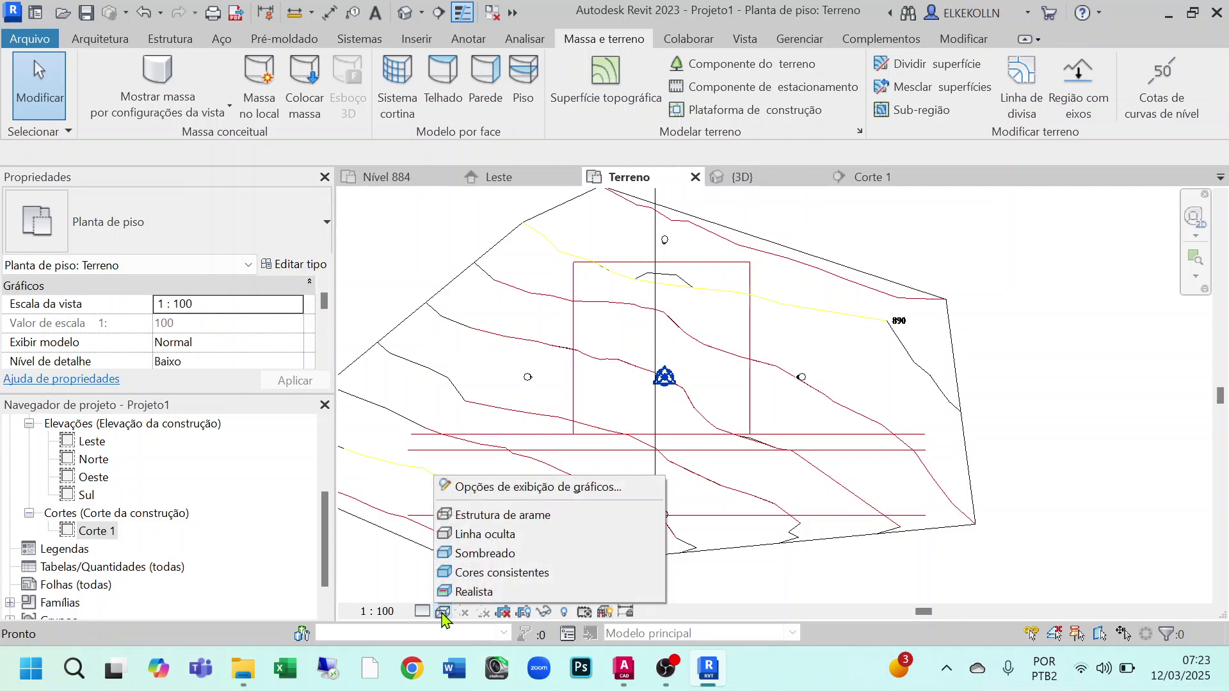
{"action": "left_click", "coordinate": [485, 573]}
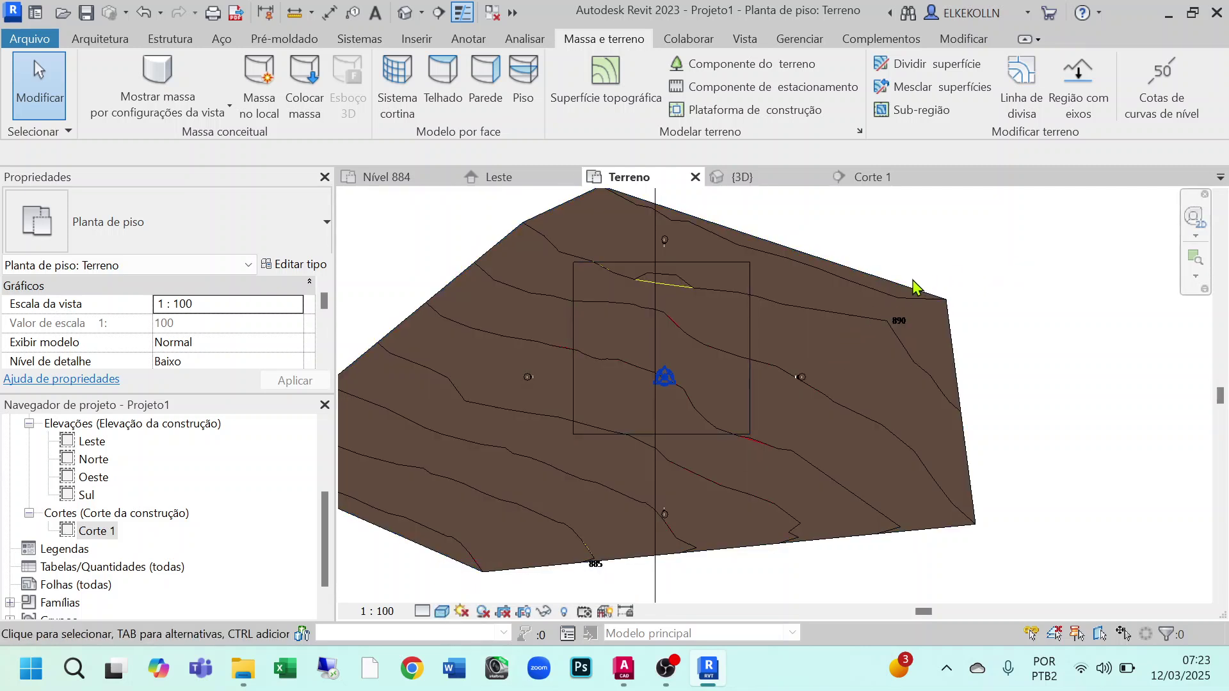
{"action": "left_click", "coordinate": [891, 289]}
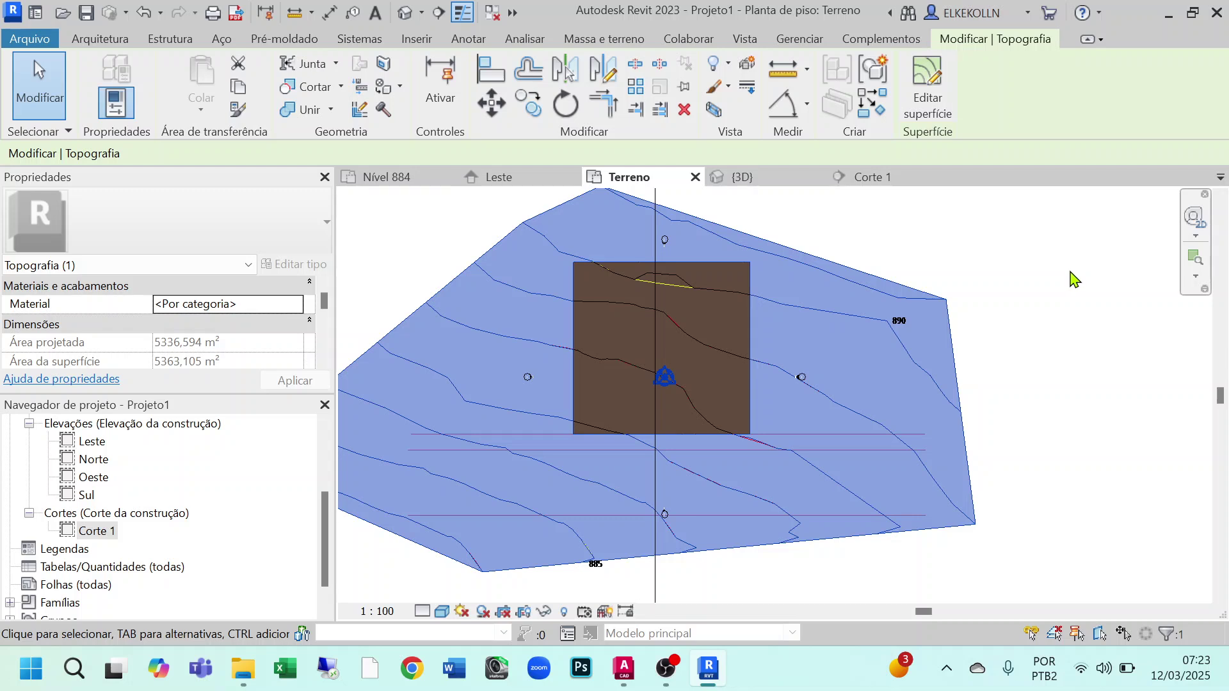
{"action": "left_click", "coordinate": [1075, 276]}
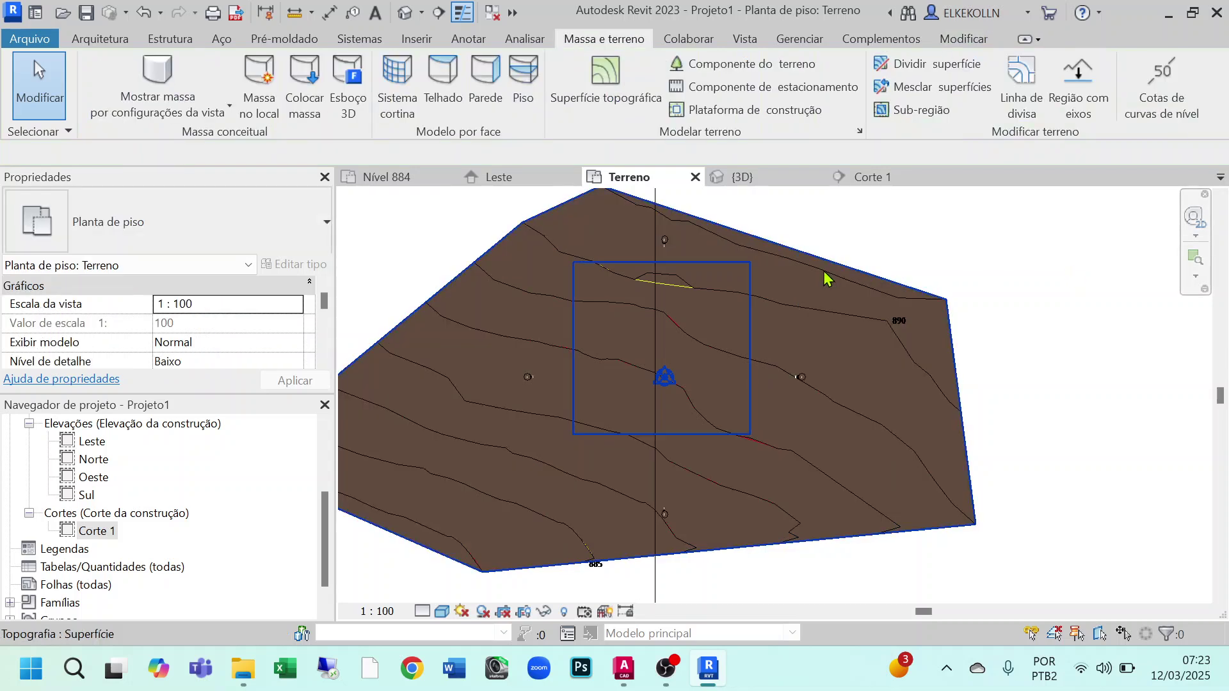
{"action": "left_click", "coordinate": [740, 277]}
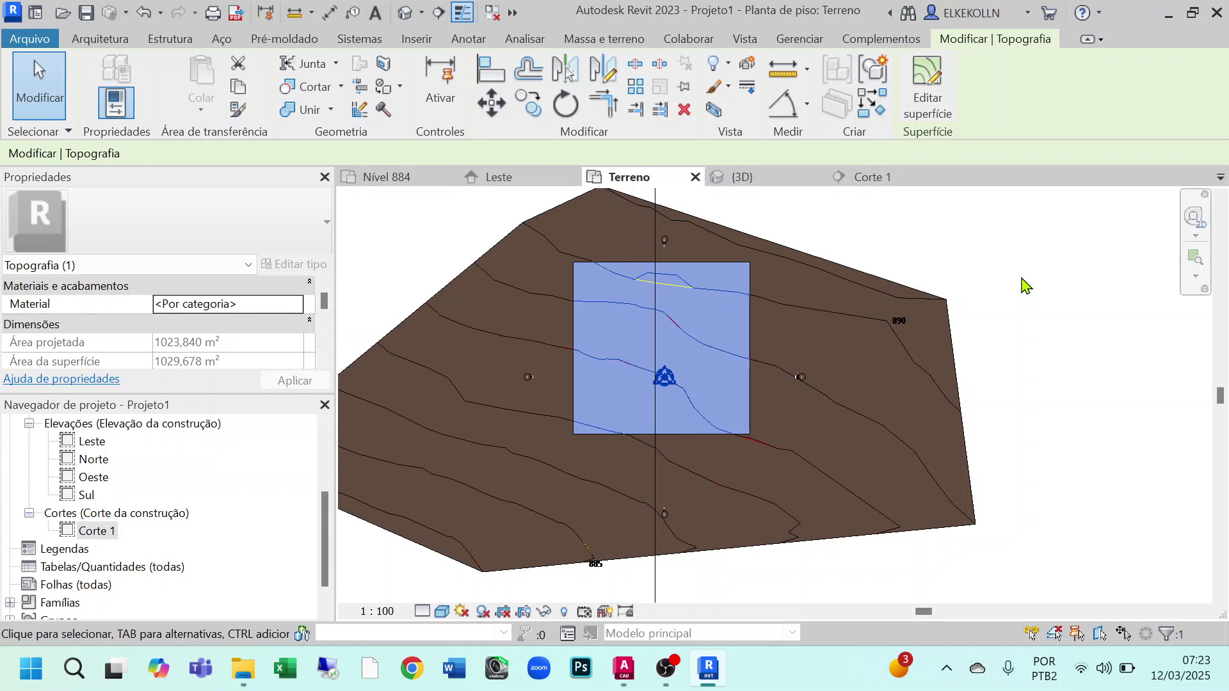
{"action": "left_click", "coordinate": [1025, 284]}
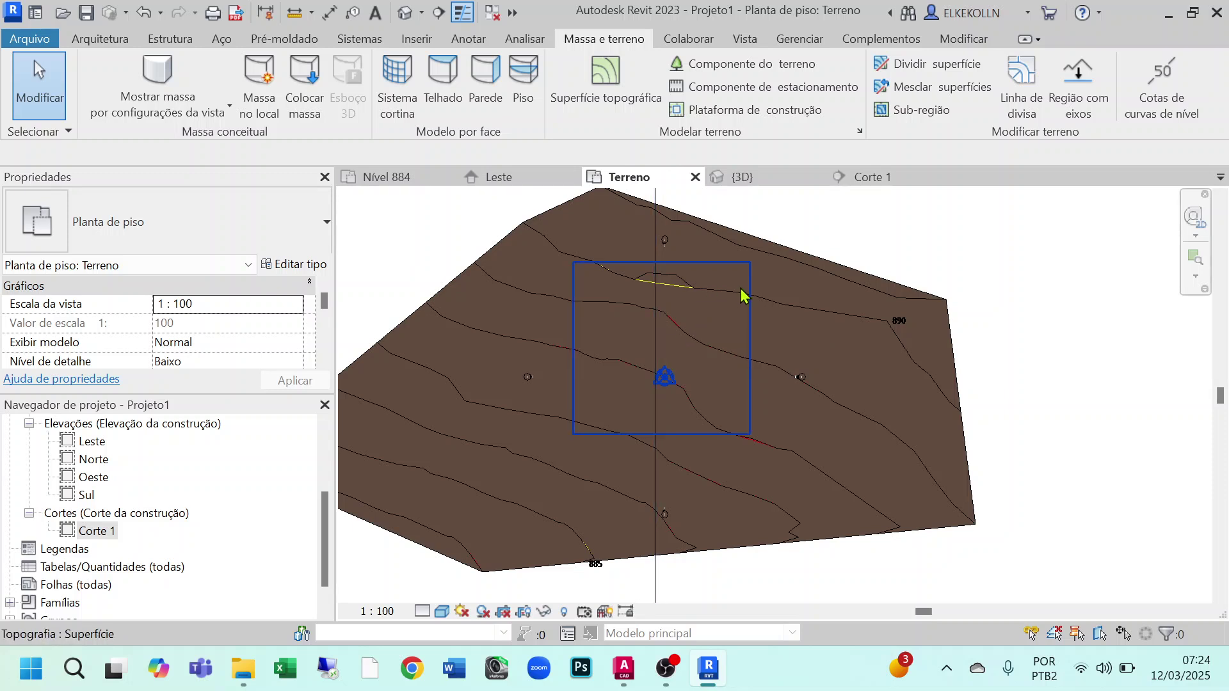
Create a new material from the inner square surface's Material property and show its identity information
{"action": "left_click", "coordinate": [744, 329]}
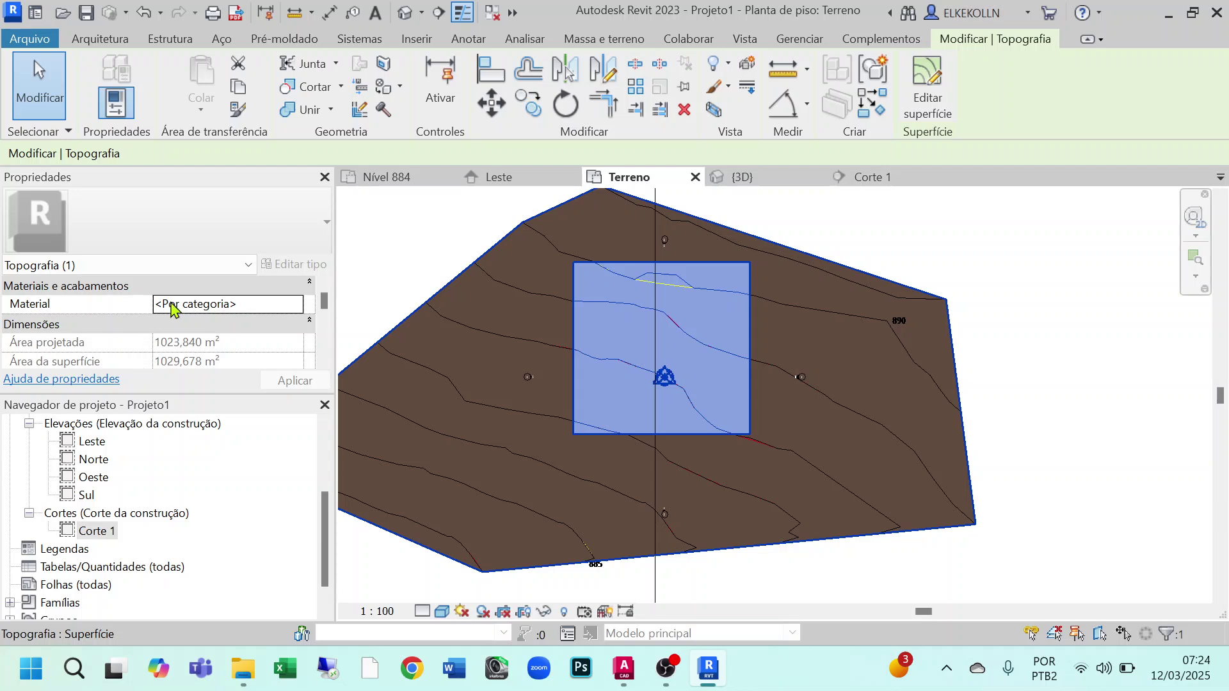
{"action": "left_click", "coordinate": [298, 310]}
{"action": "left_click", "coordinate": [296, 303]}
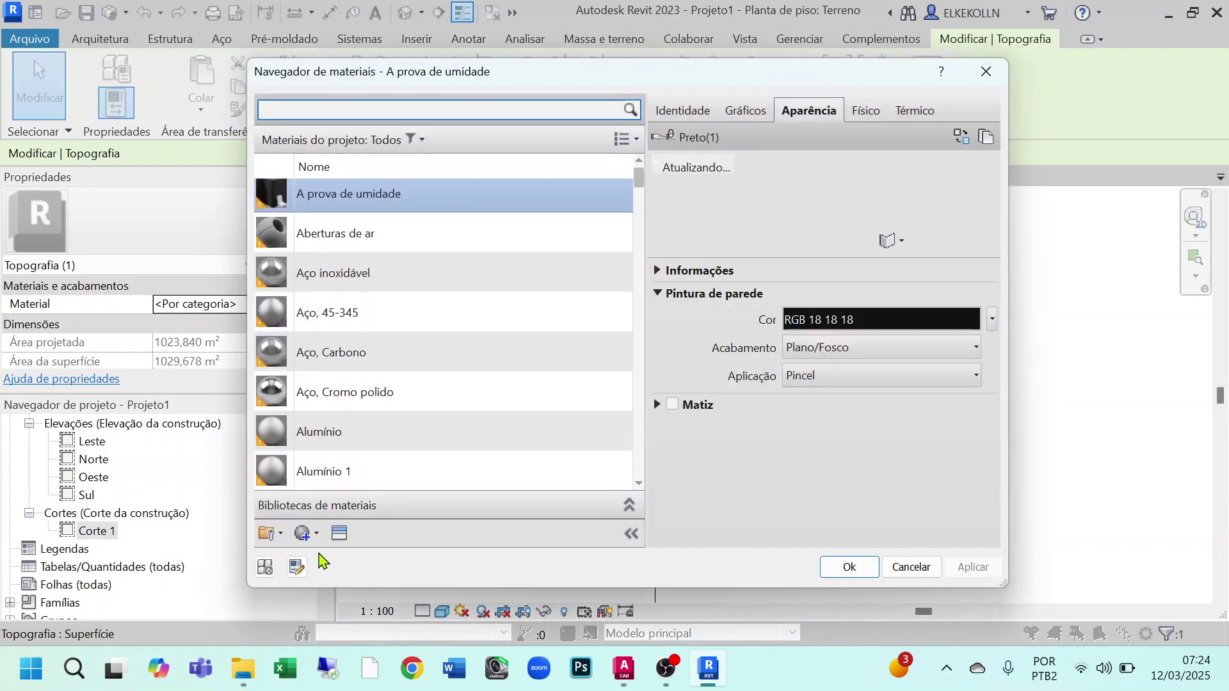
{"action": "left_click", "coordinate": [315, 534]}
{"action": "left_click", "coordinate": [345, 561]}
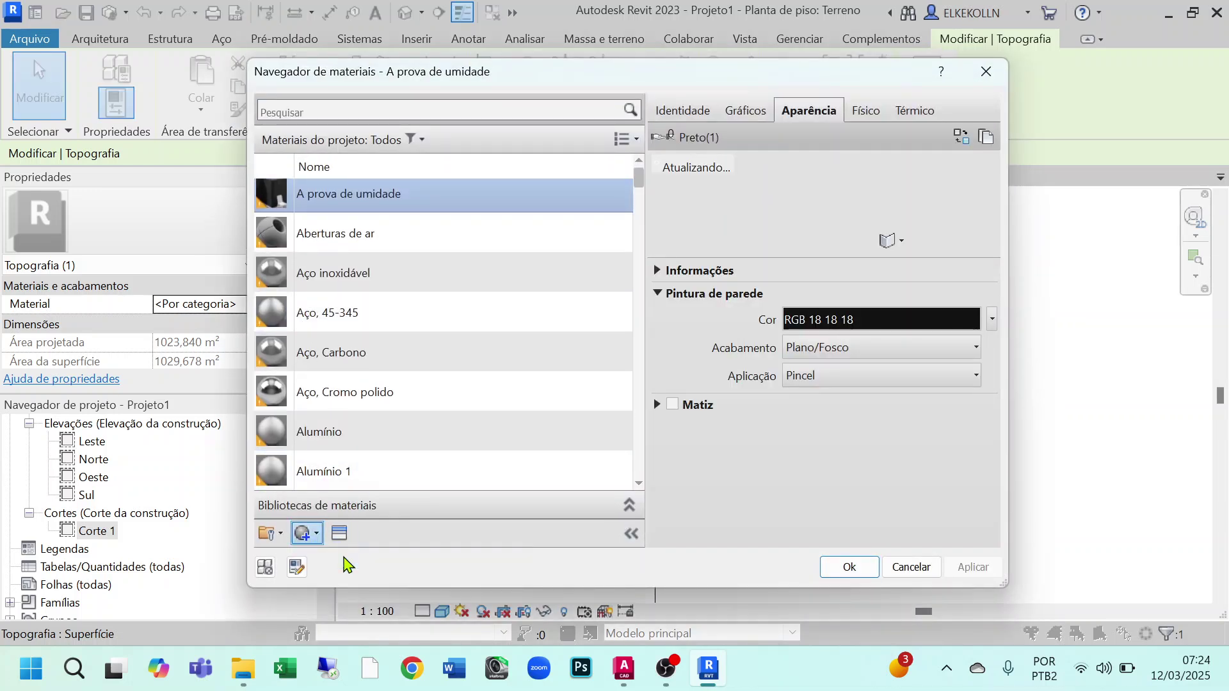
{"action": "left_click", "coordinate": [685, 114]}
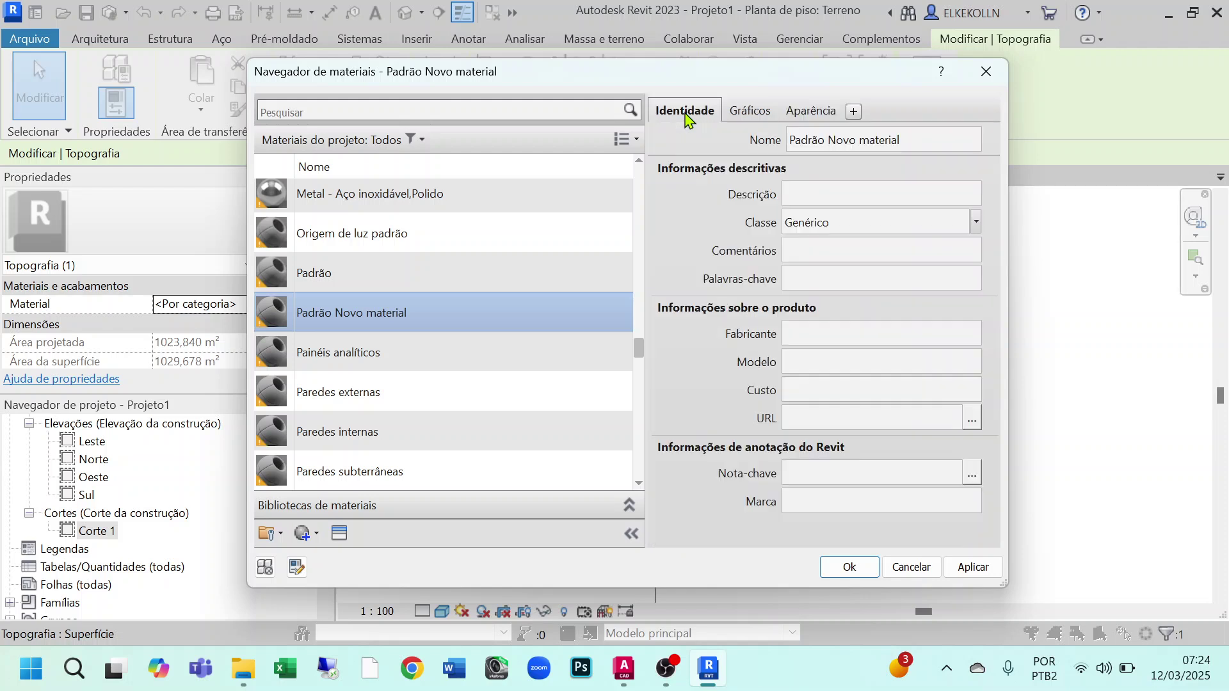
Rename the new material as Grama
{"action": "left_click", "coordinate": [766, 140]}
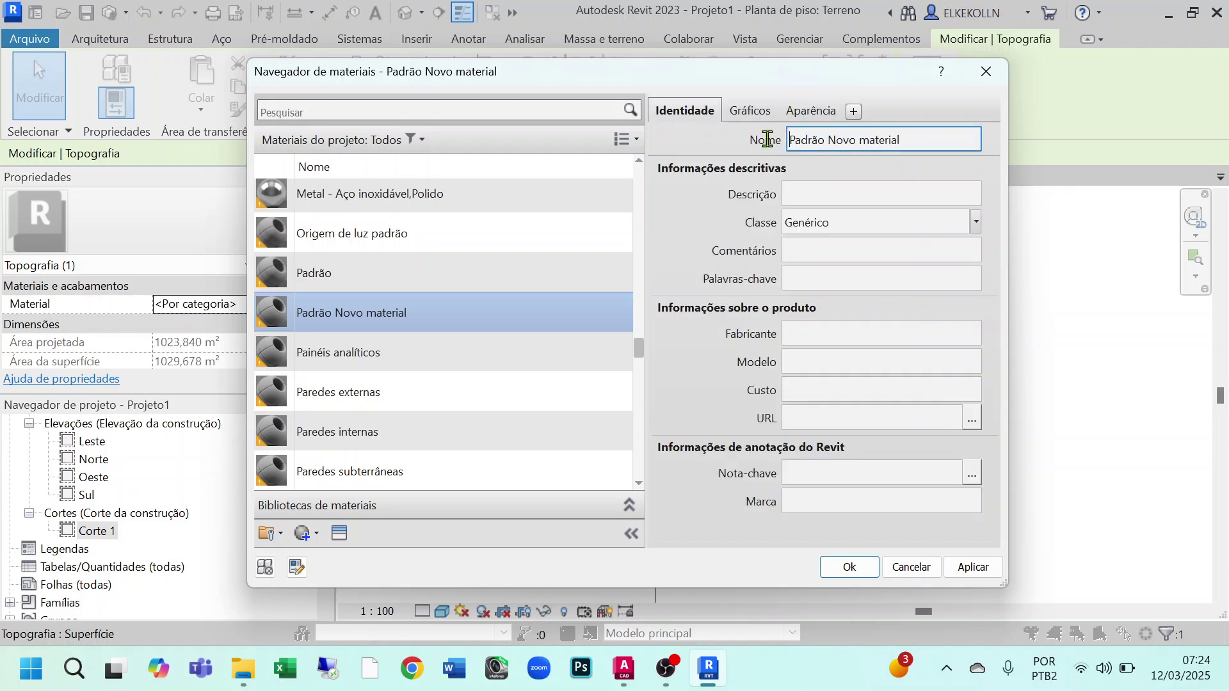
{"action": "left_click_drag", "start_coordinate": [937, 137], "coordinate": [752, 132]}
{"action": "type", "text": "Grama"}
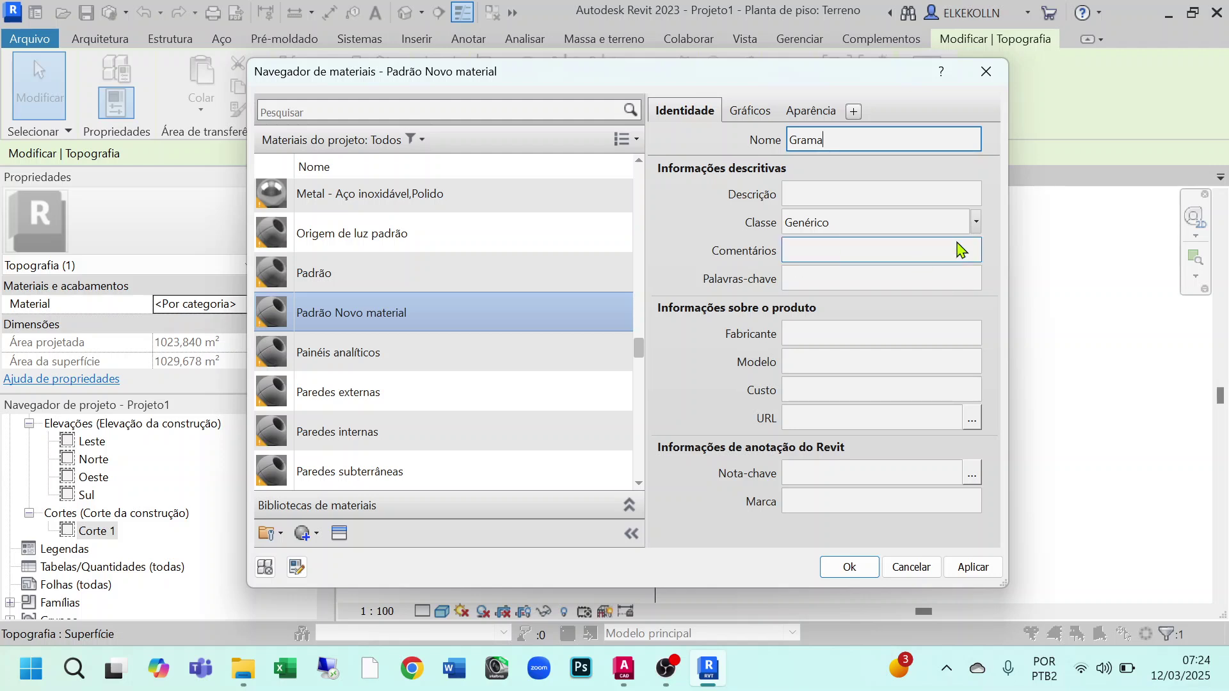
Set the Grama material's class to Terra and make its shading use the render appearance
{"action": "left_click", "coordinate": [975, 222]}
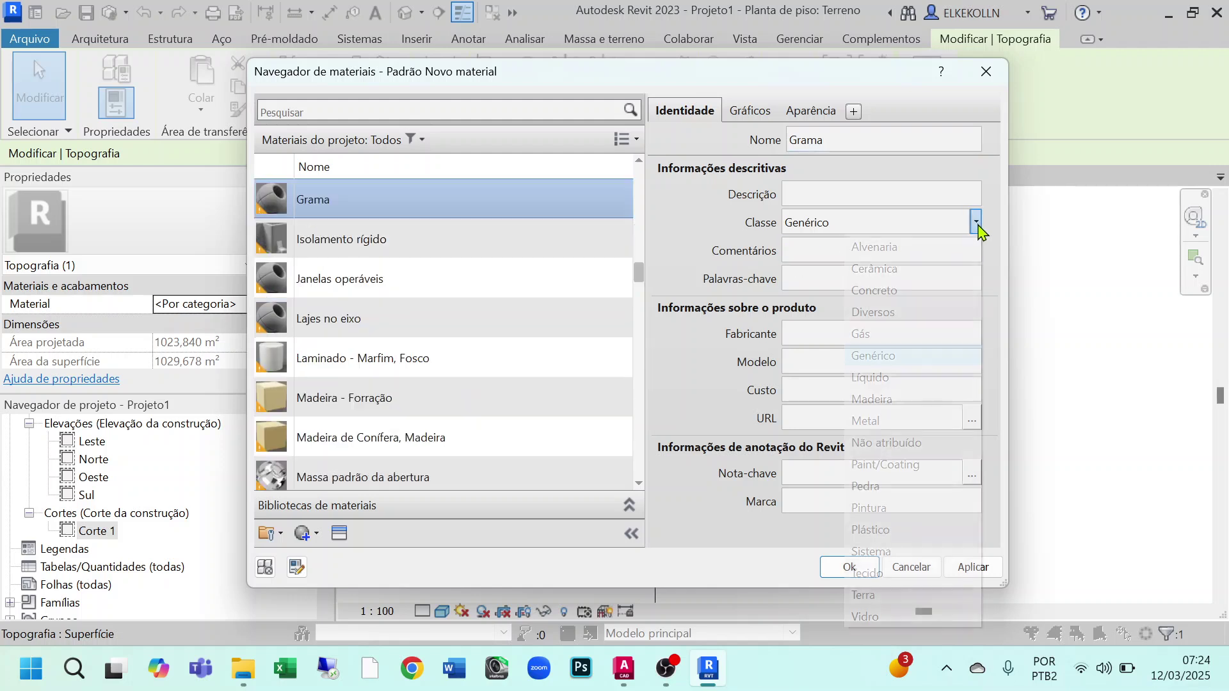
{"action": "left_click", "coordinate": [892, 595]}
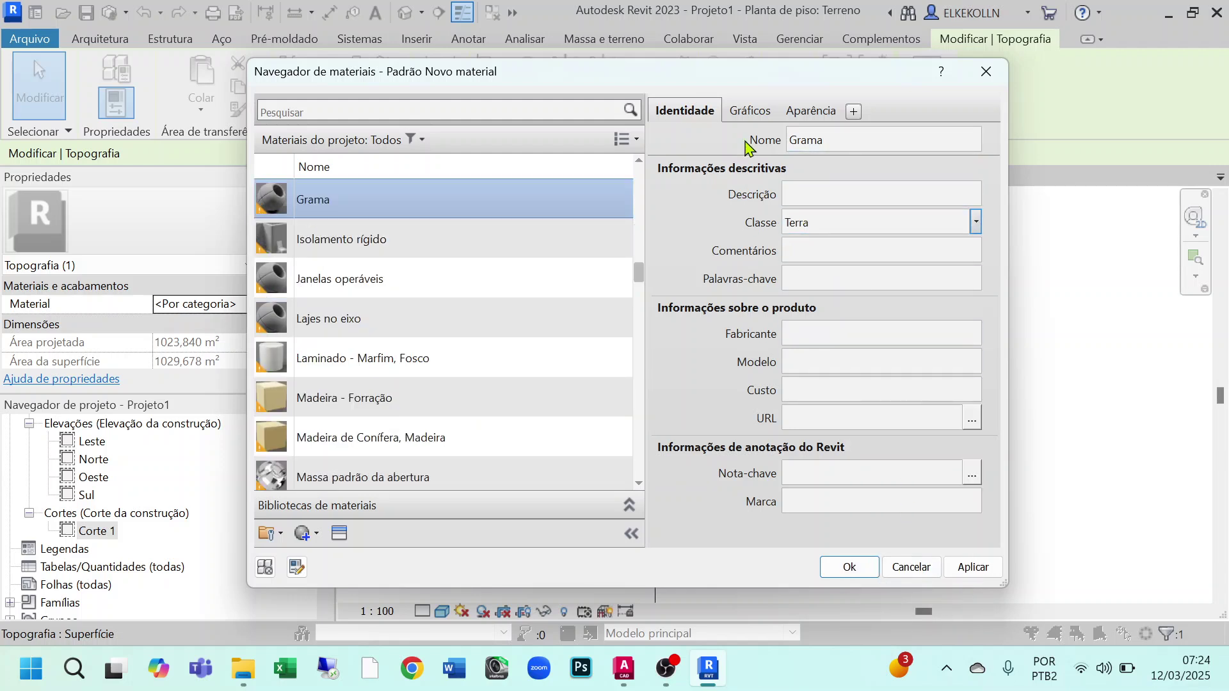
{"action": "left_click", "coordinate": [749, 115]}
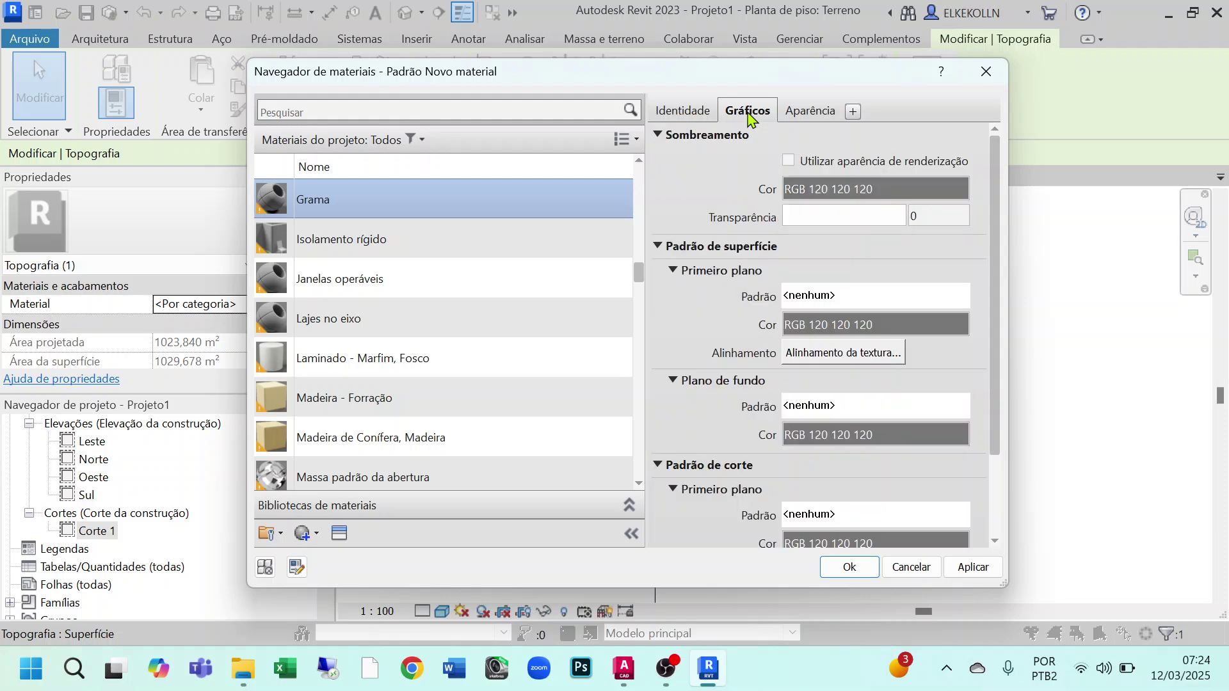
{"action": "left_click", "coordinate": [789, 162]}
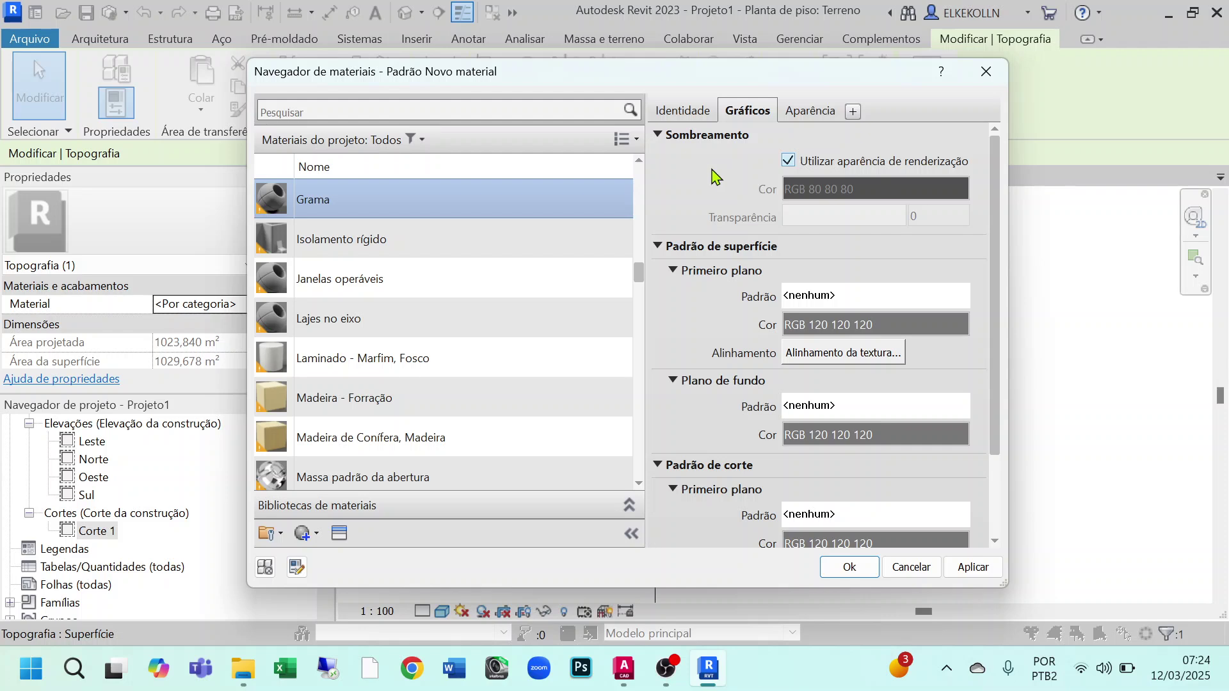
Open the asset browser for the Grama material's appearance and show the Terreno de trabalho category of Biblioteca de aparência
{"action": "left_click", "coordinate": [814, 114]}
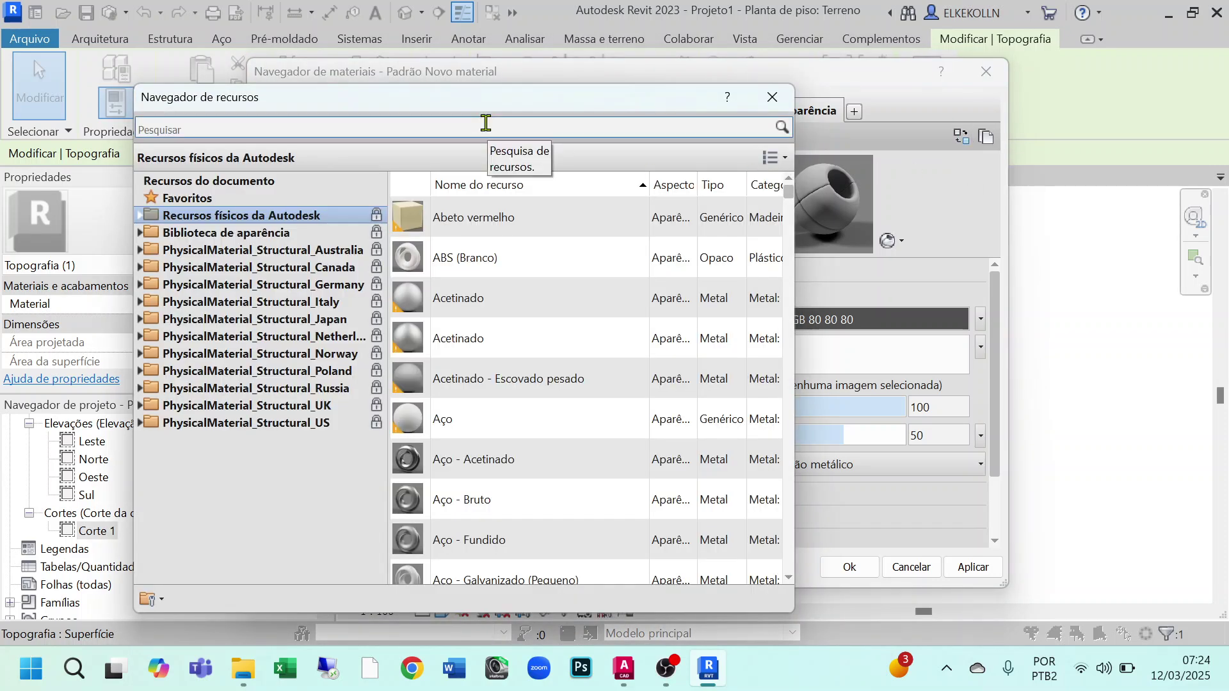
{"action": "left_click_drag", "start_coordinate": [478, 112], "coordinate": [658, 78]}
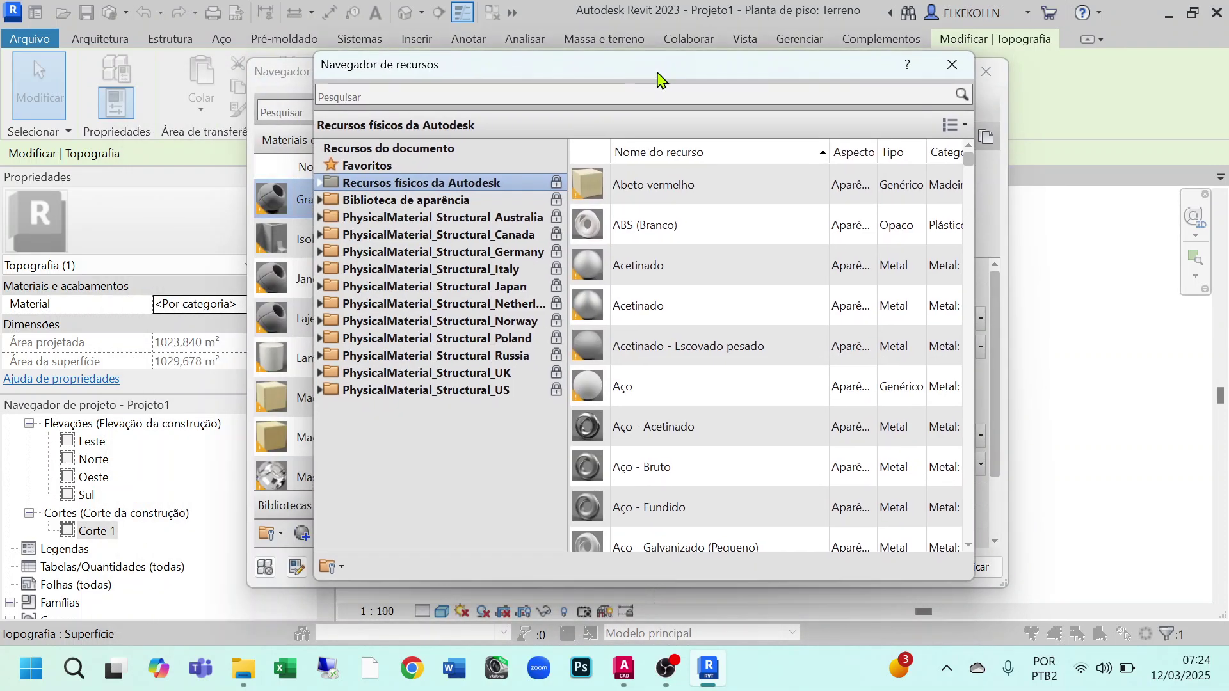
{"action": "left_click", "coordinate": [319, 201]}
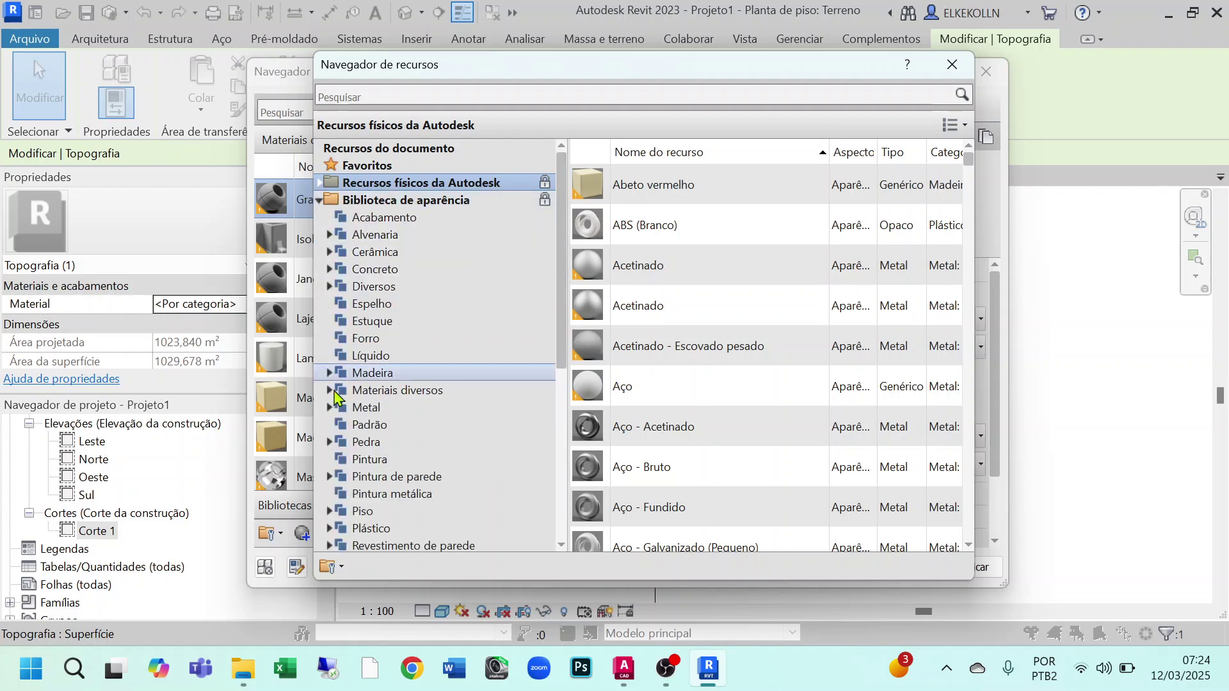
{"action": "scroll", "coordinate": [439, 356], "scroll_direction": "down", "scroll_amount": 3}
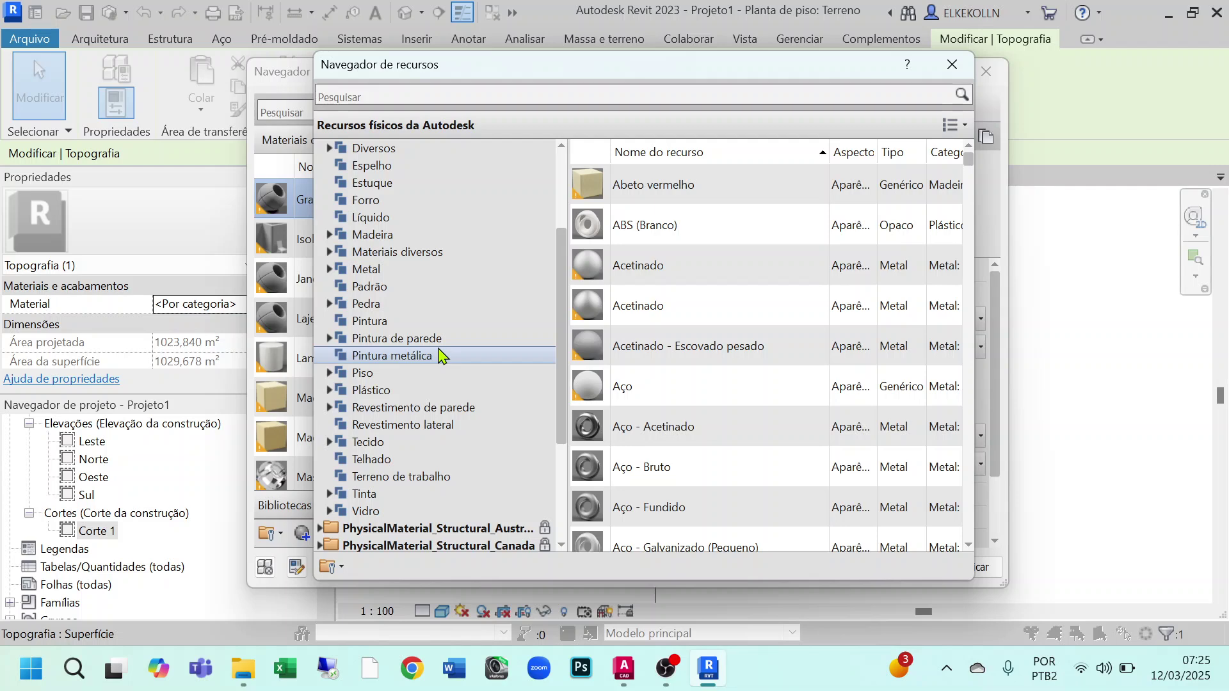
{"action": "left_click", "coordinate": [396, 479]}
Replace the Grama material's appearance with the Grama – Alta qualidade asset and close the asset browser
{"action": "scroll", "coordinate": [708, 281], "scroll_direction": "down", "scroll_amount": 2}
{"action": "scroll", "coordinate": [708, 259], "scroll_direction": "down", "scroll_amount": 12}
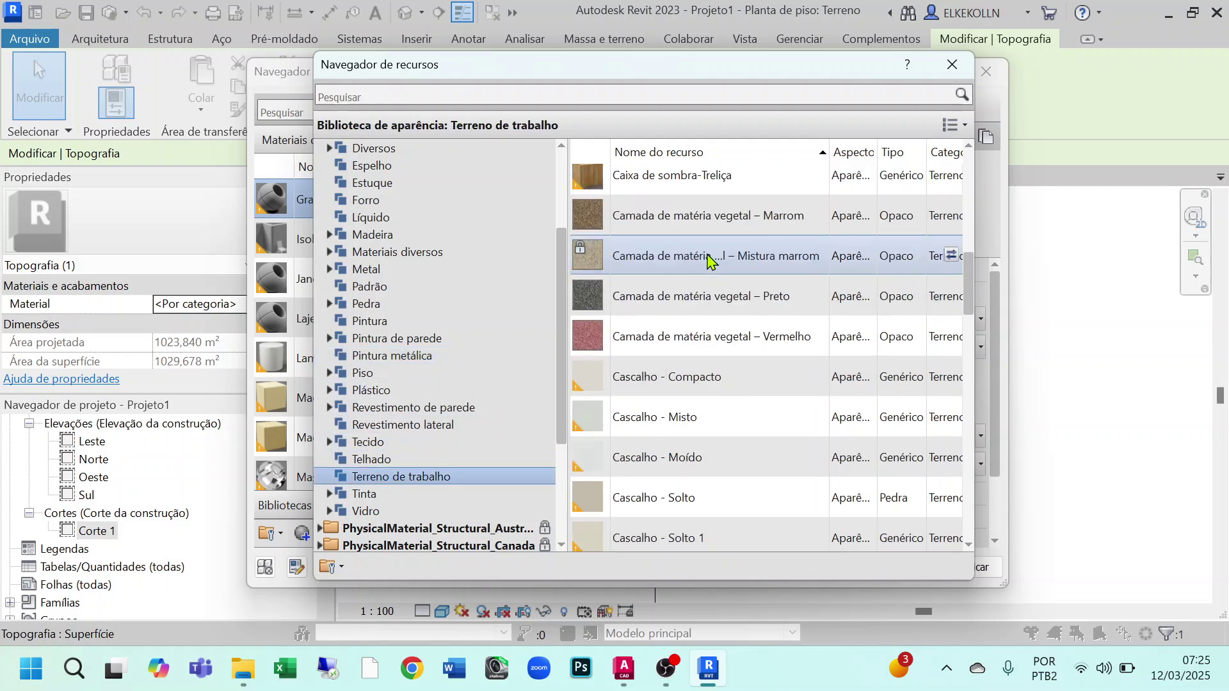
{"action": "scroll", "coordinate": [709, 259], "scroll_direction": "up", "scroll_amount": 5}
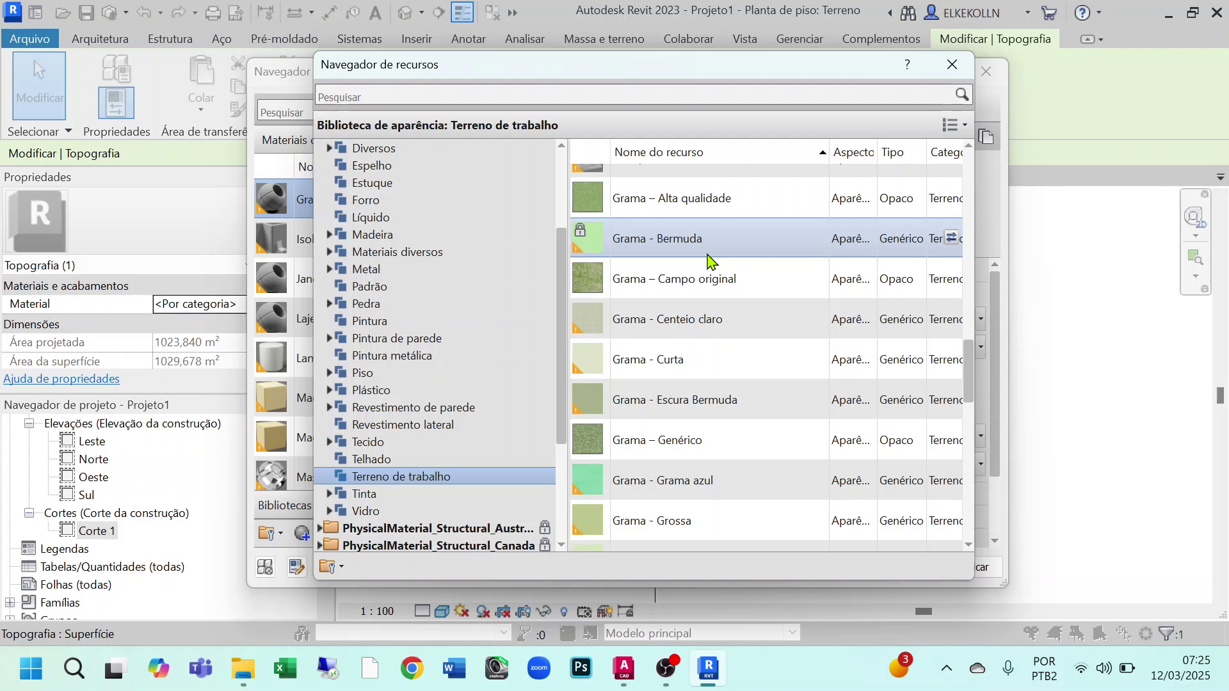
{"action": "scroll", "coordinate": [701, 313], "scroll_direction": "up", "scroll_amount": 3}
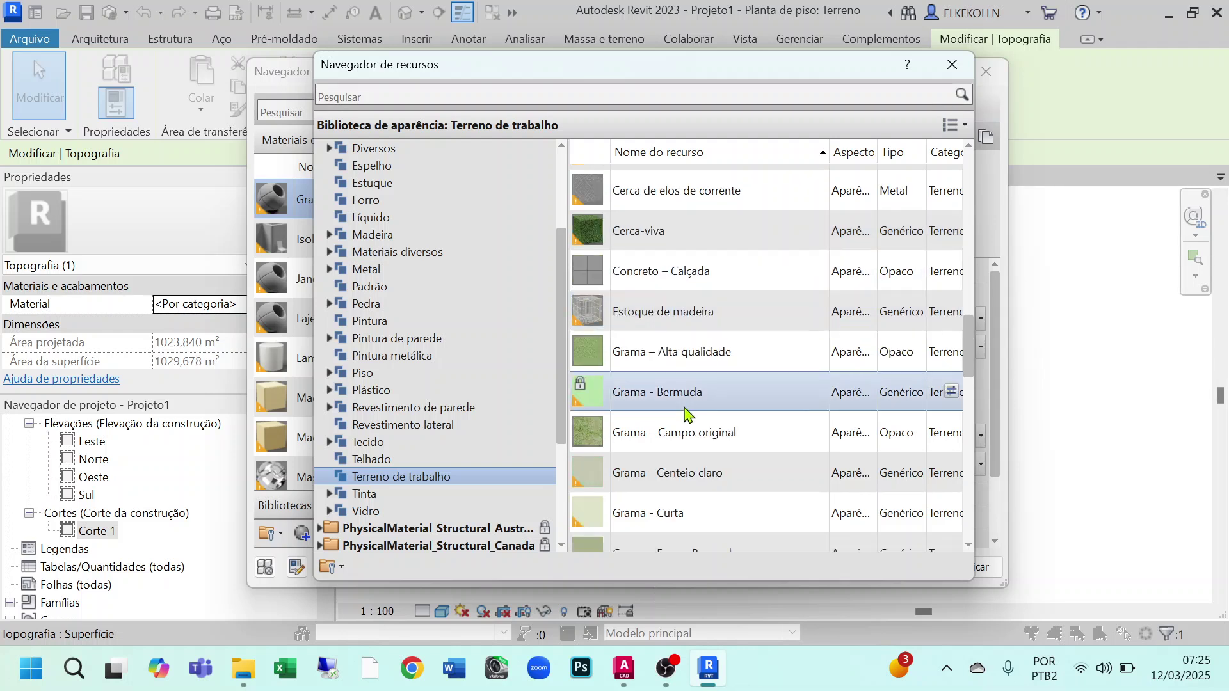
{"action": "double_click", "coordinate": [663, 349]}
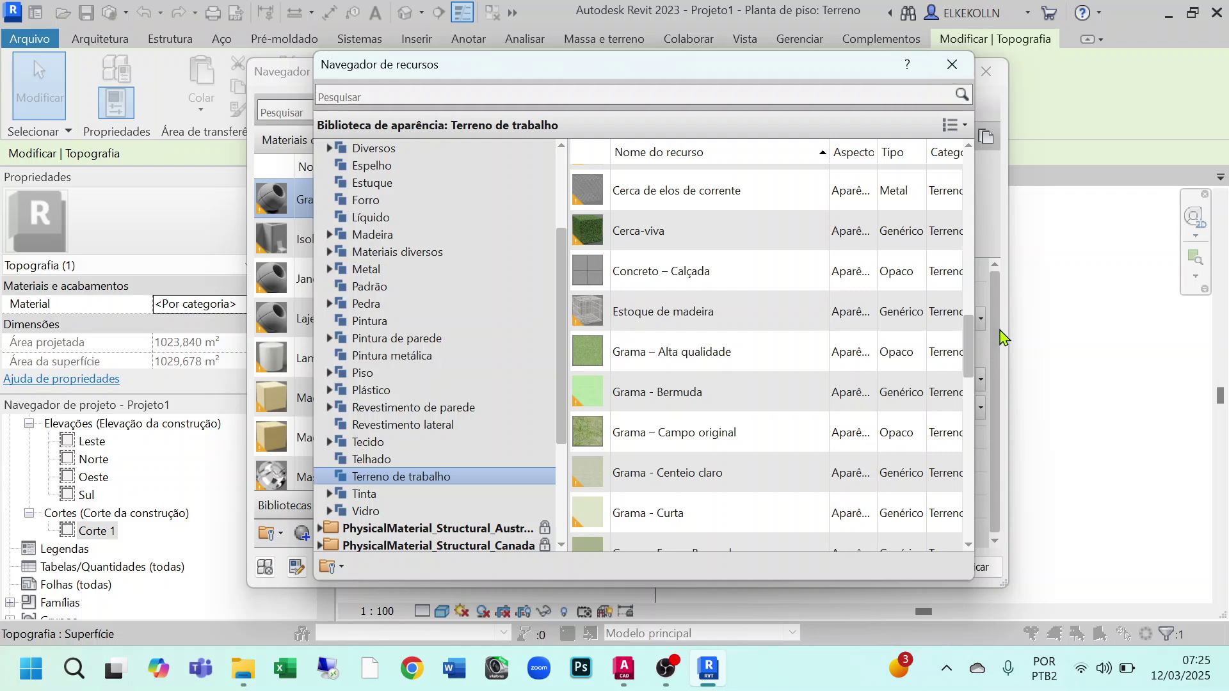
{"action": "scroll", "coordinate": [640, 409], "scroll_direction": "down", "scroll_amount": 1}
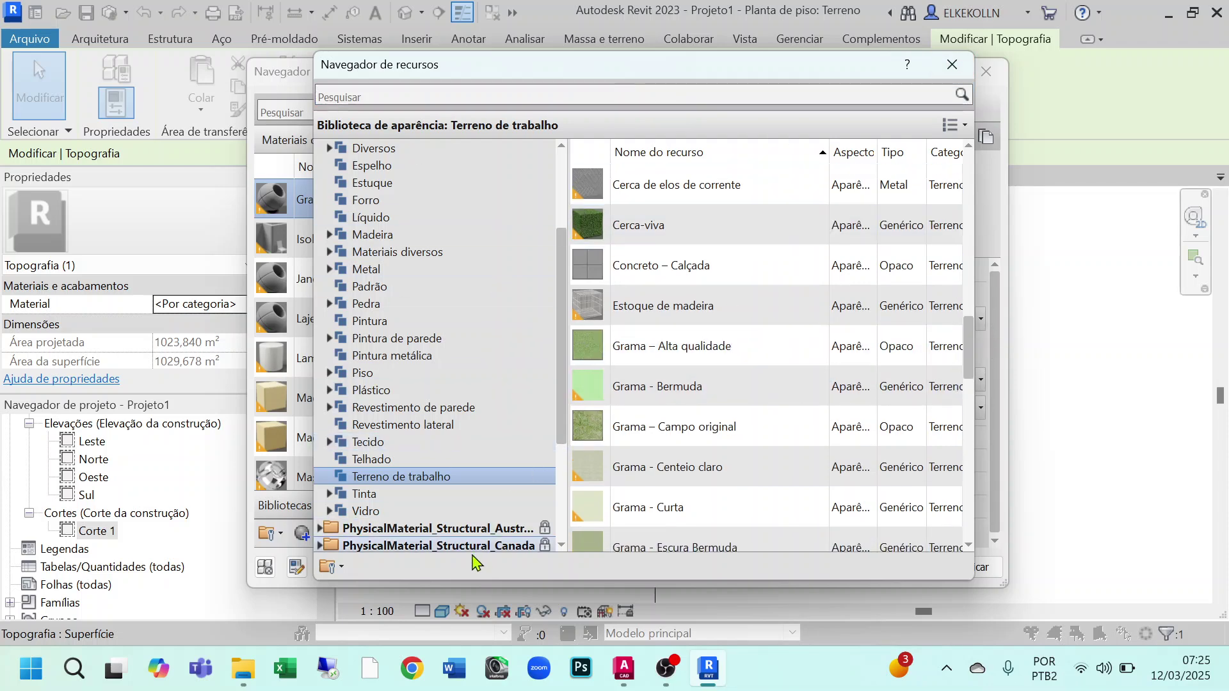
{"action": "left_click", "coordinate": [952, 67]}
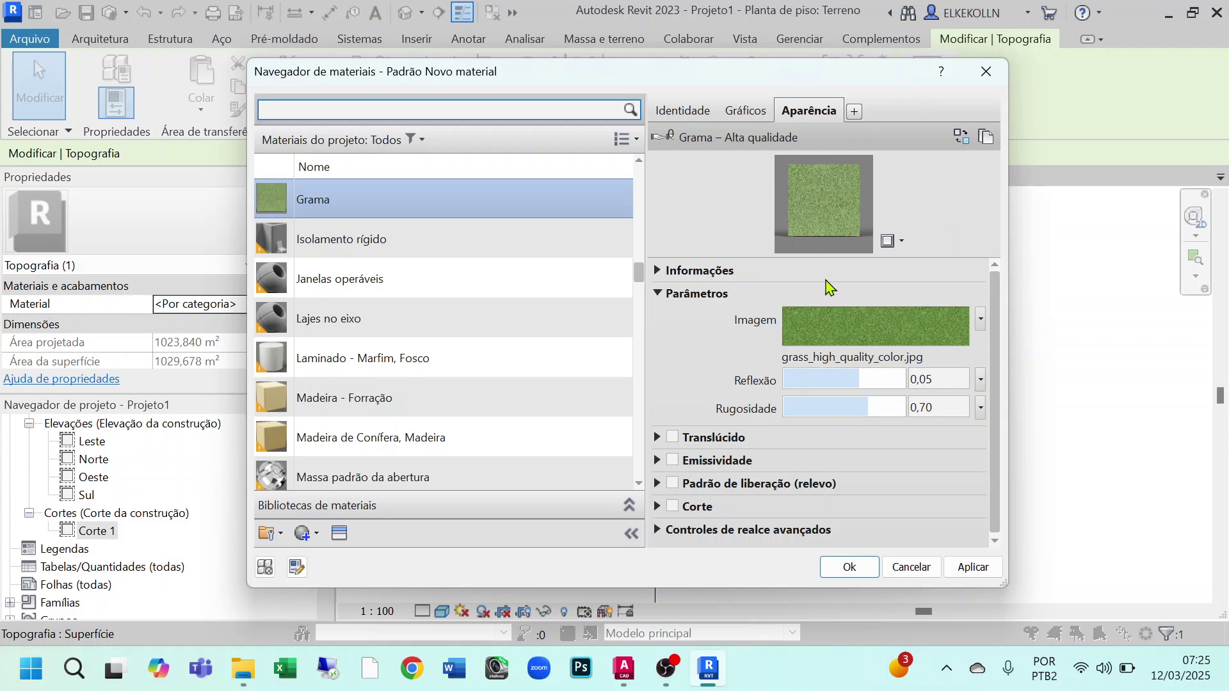
Apply the Grama material to the selected square topography surface and deselect it
{"action": "left_click", "coordinate": [972, 567]}
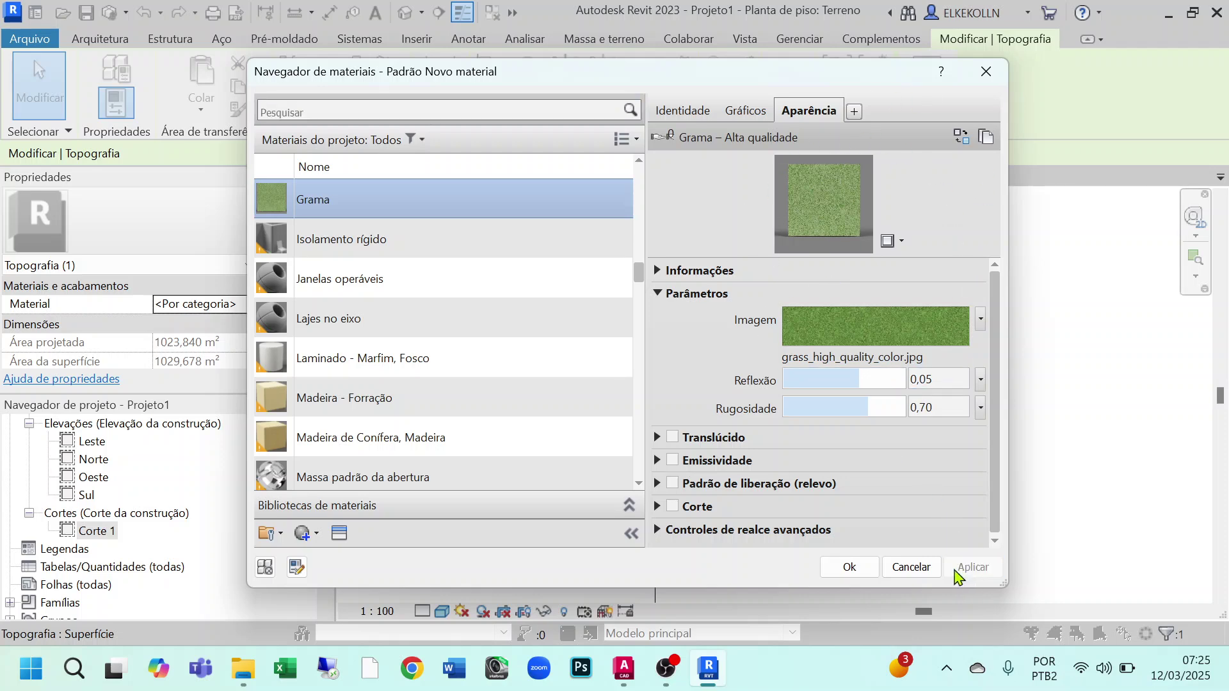
{"action": "left_click", "coordinate": [851, 568]}
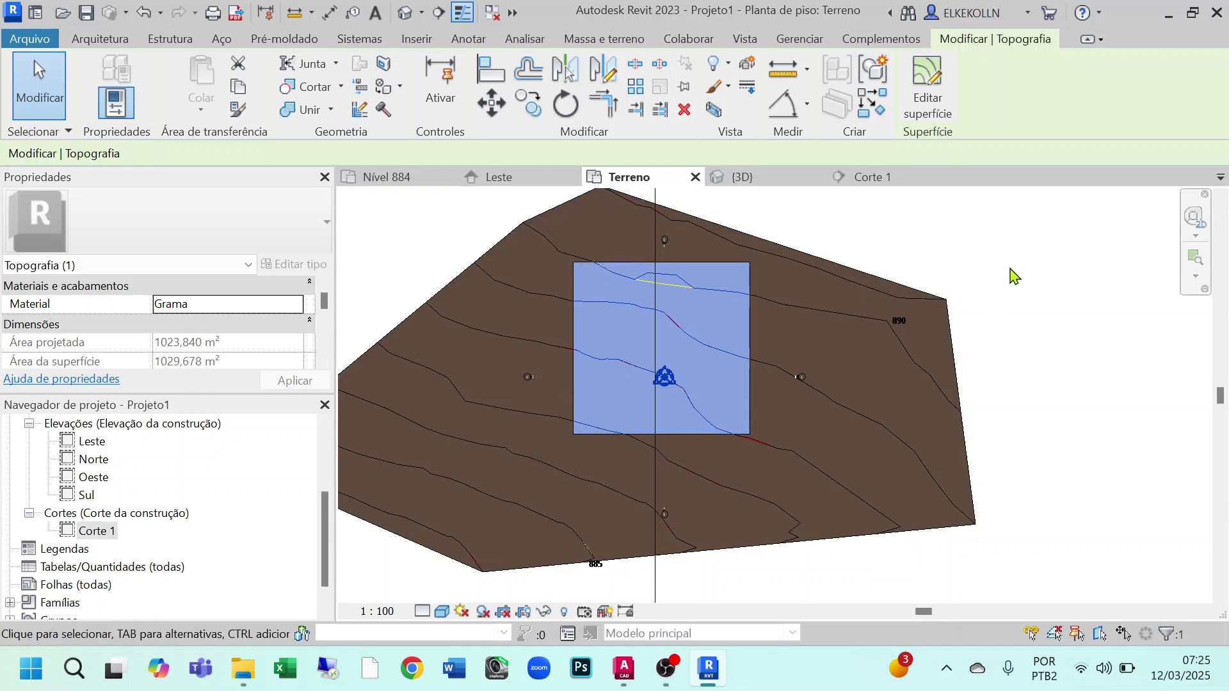
{"action": "left_click", "coordinate": [1014, 275]}
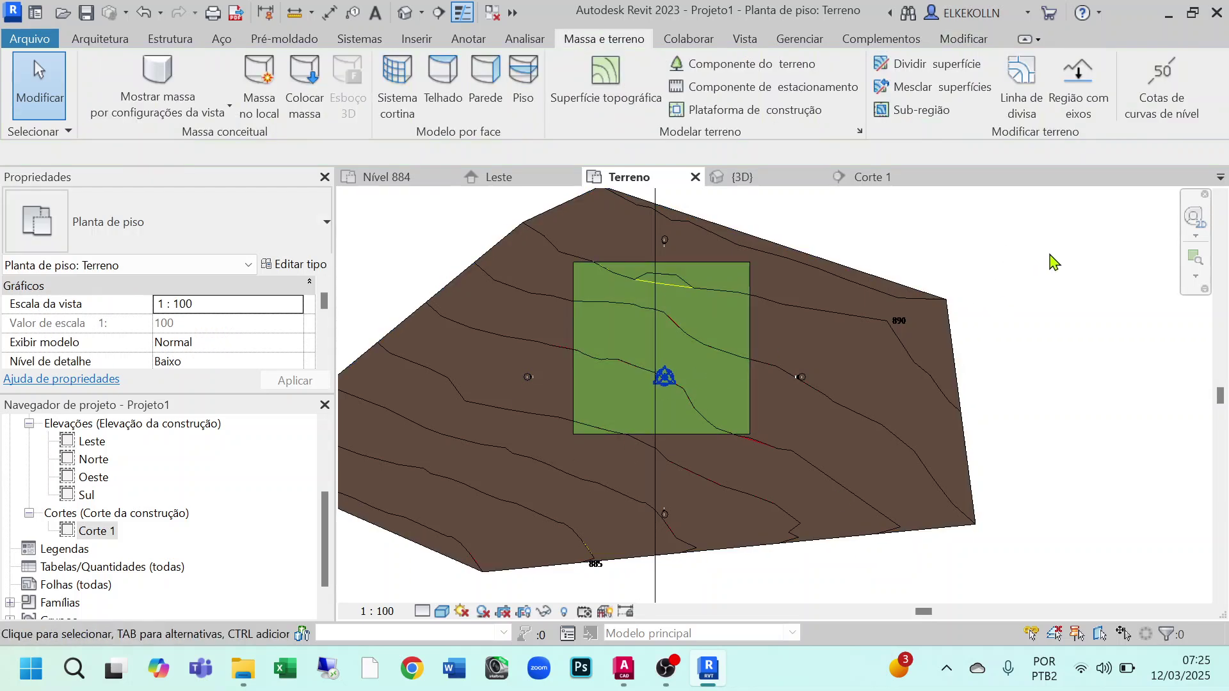
Examine the grass-covered surface in the 3D view and the terrain profile in section Corte 1
{"action": "left_click", "coordinate": [750, 179]}
{"action": "middle_click_drag", "start_coordinate": [836, 357], "coordinate": [1119, 433], "text": "shift"}
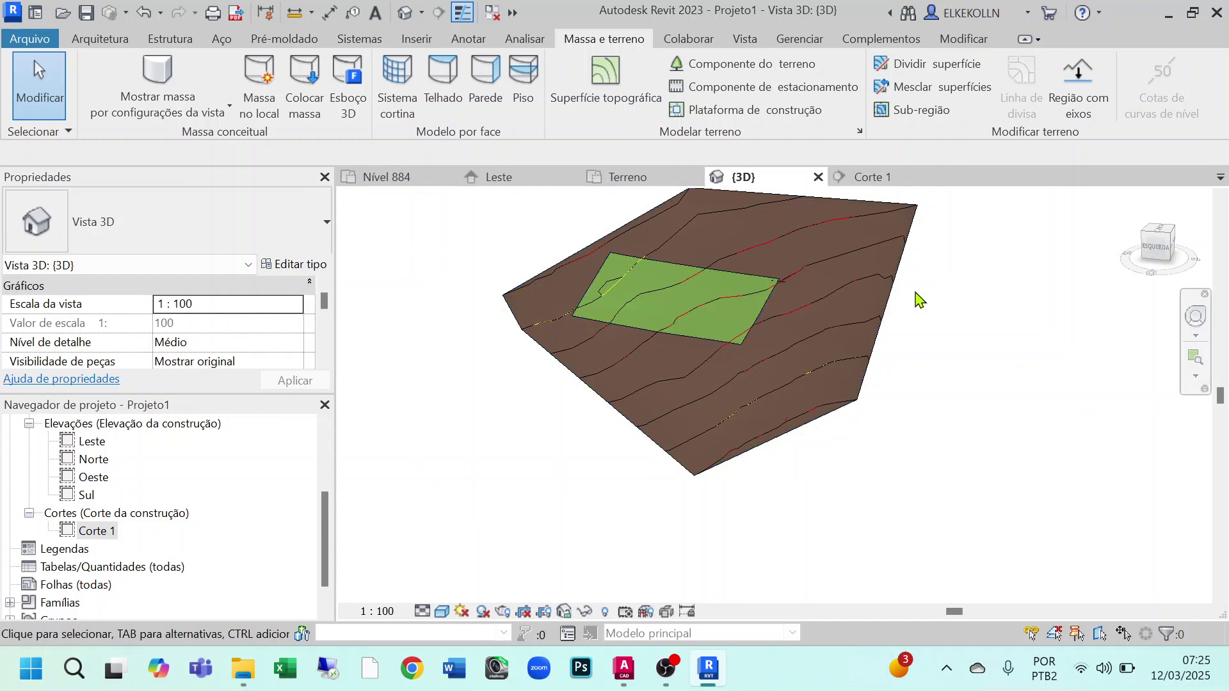
{"action": "left_click", "coordinate": [872, 177]}
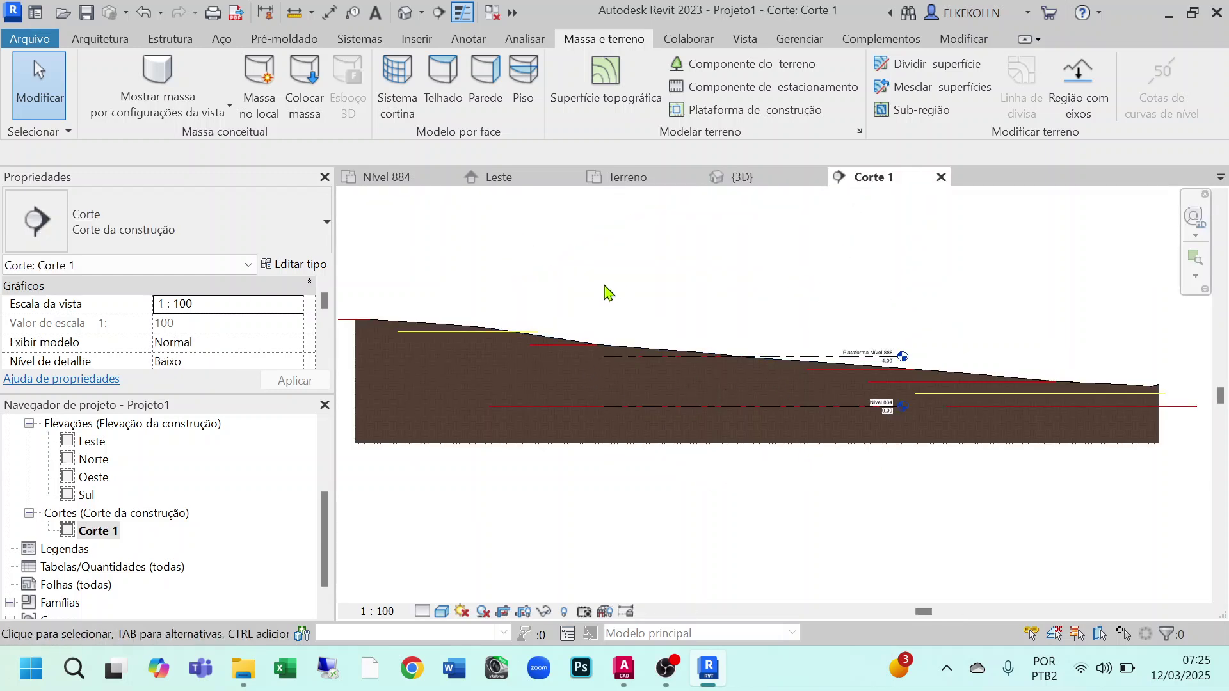
{"action": "scroll", "coordinate": [604, 293], "scroll_direction": "up", "scroll_amount": 3}
{"action": "scroll", "coordinate": [733, 359], "scroll_direction": "down", "scroll_amount": 1}
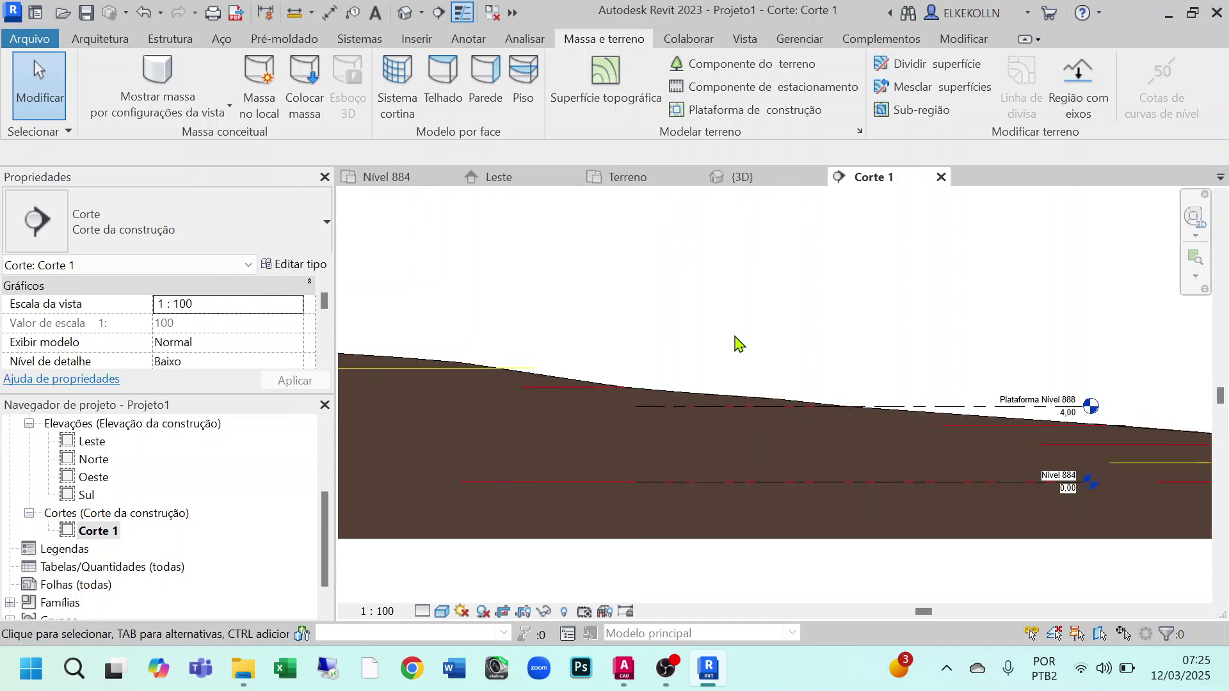
{"action": "scroll", "coordinate": [734, 343], "scroll_direction": "down", "scroll_amount": 1}
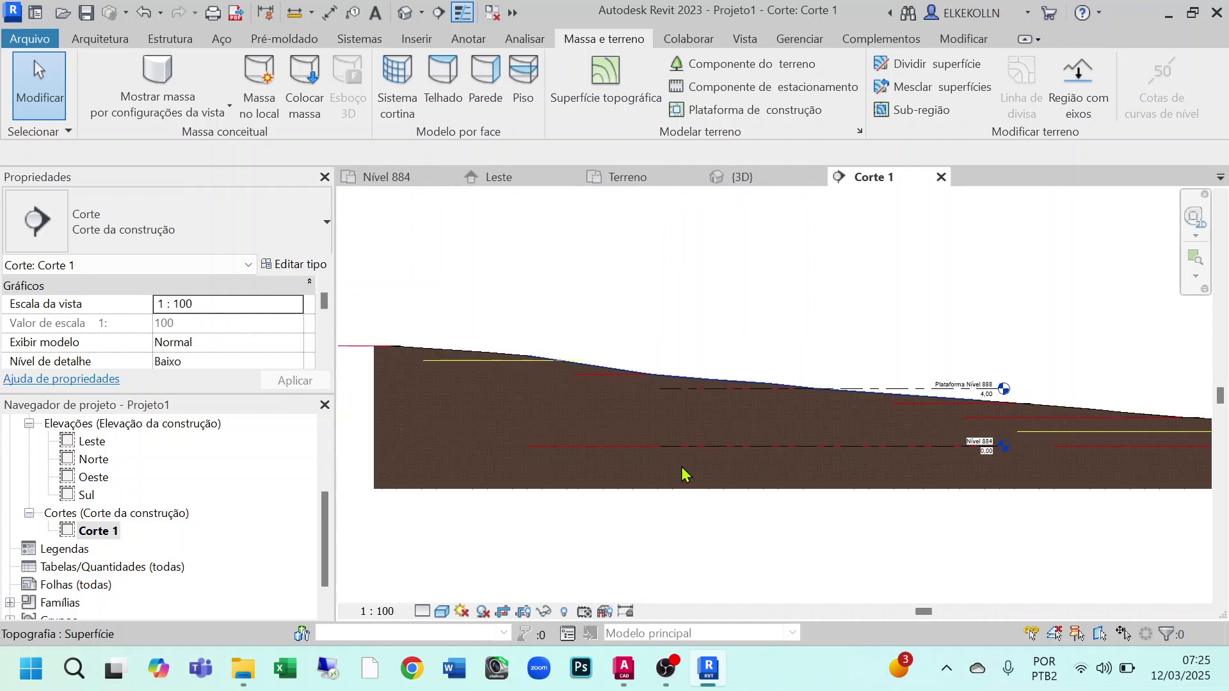
{"action": "middle_click_drag", "start_coordinate": [684, 474], "coordinate": [538, 451]}
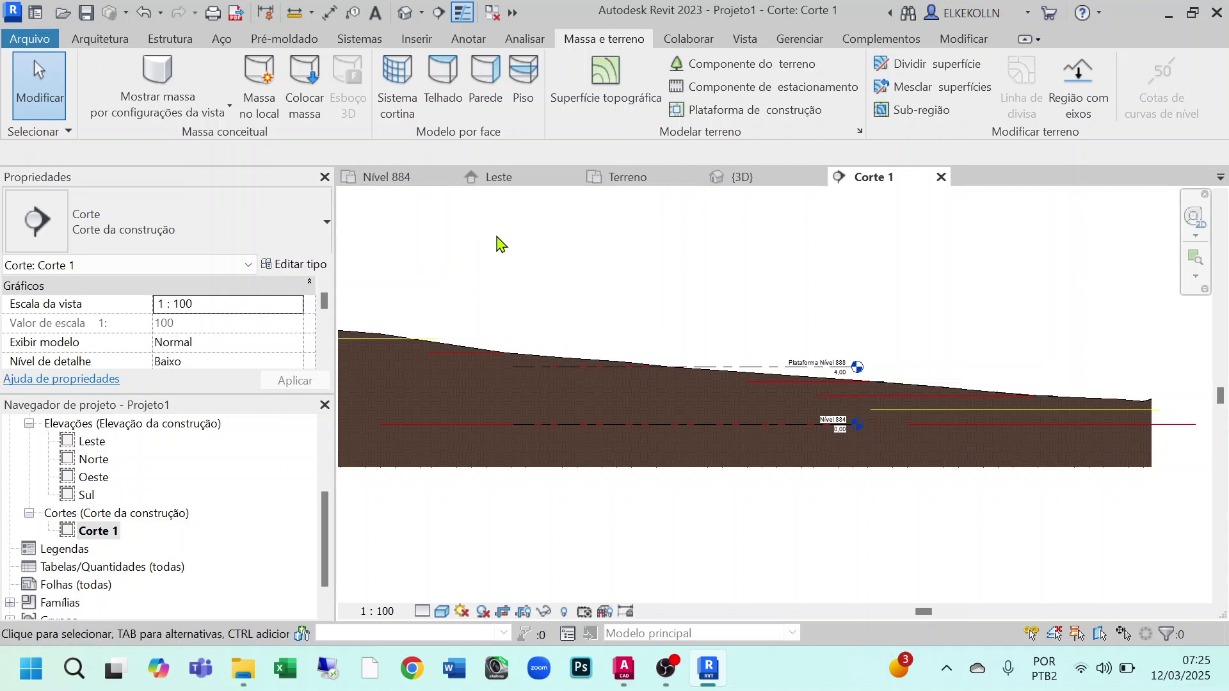
Return to the Terreno floor plan and set its visual style to wireframe (Estrutura de arame)
{"action": "left_click", "coordinate": [634, 180]}
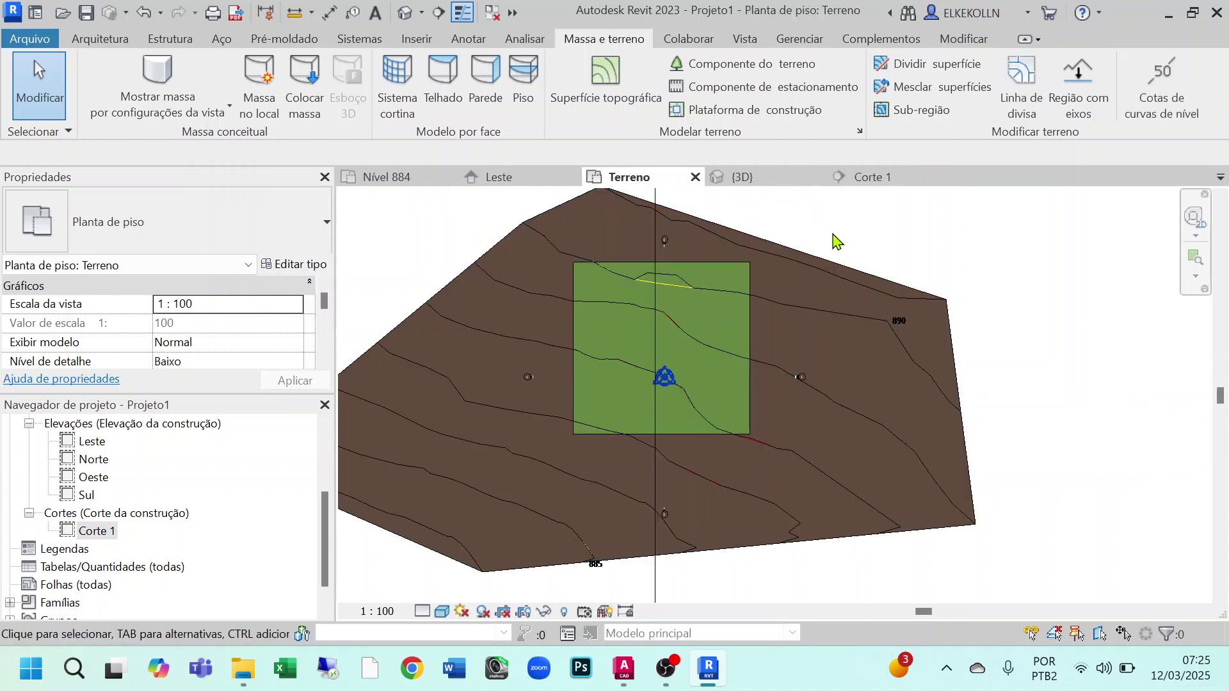
{"action": "scroll", "coordinate": [953, 263], "scroll_direction": "down", "scroll_amount": 1}
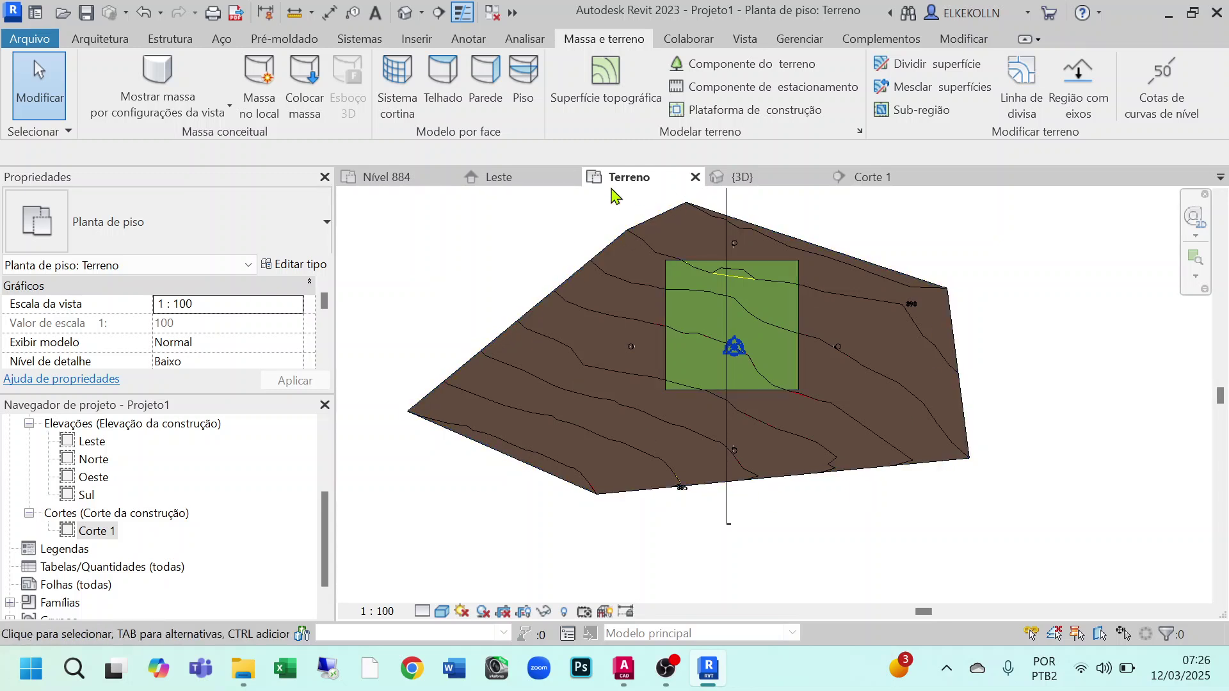
{"action": "left_click", "coordinate": [442, 611]}
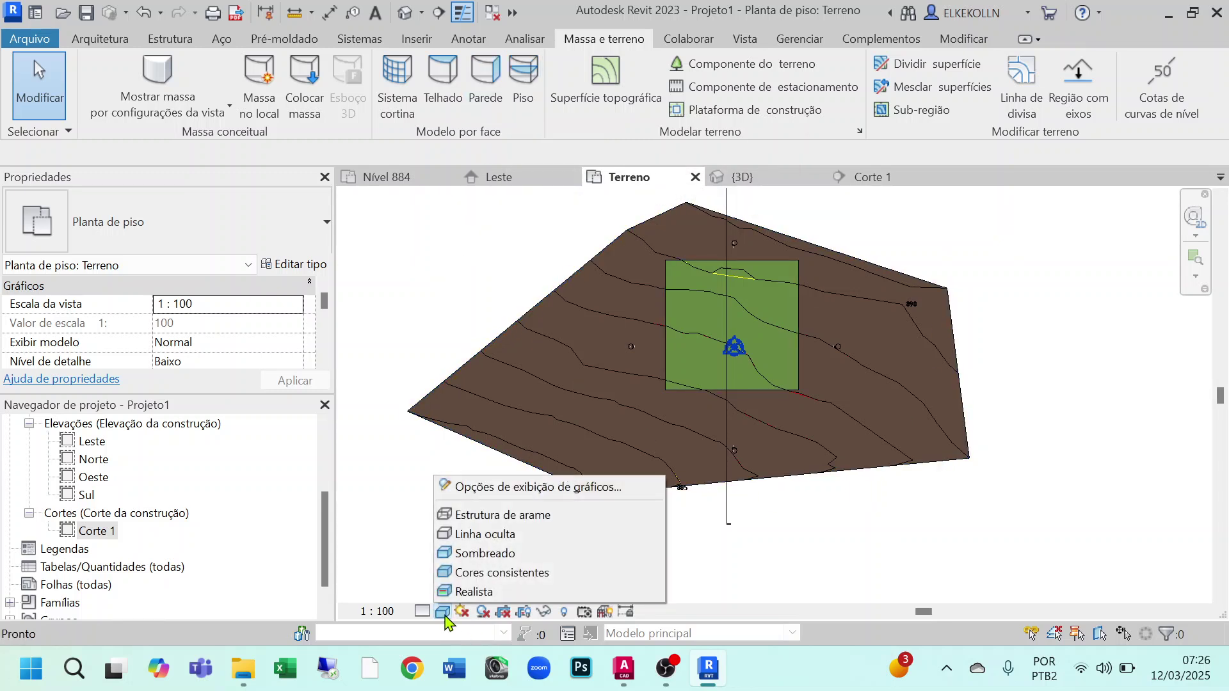
{"action": "left_click", "coordinate": [465, 517]}
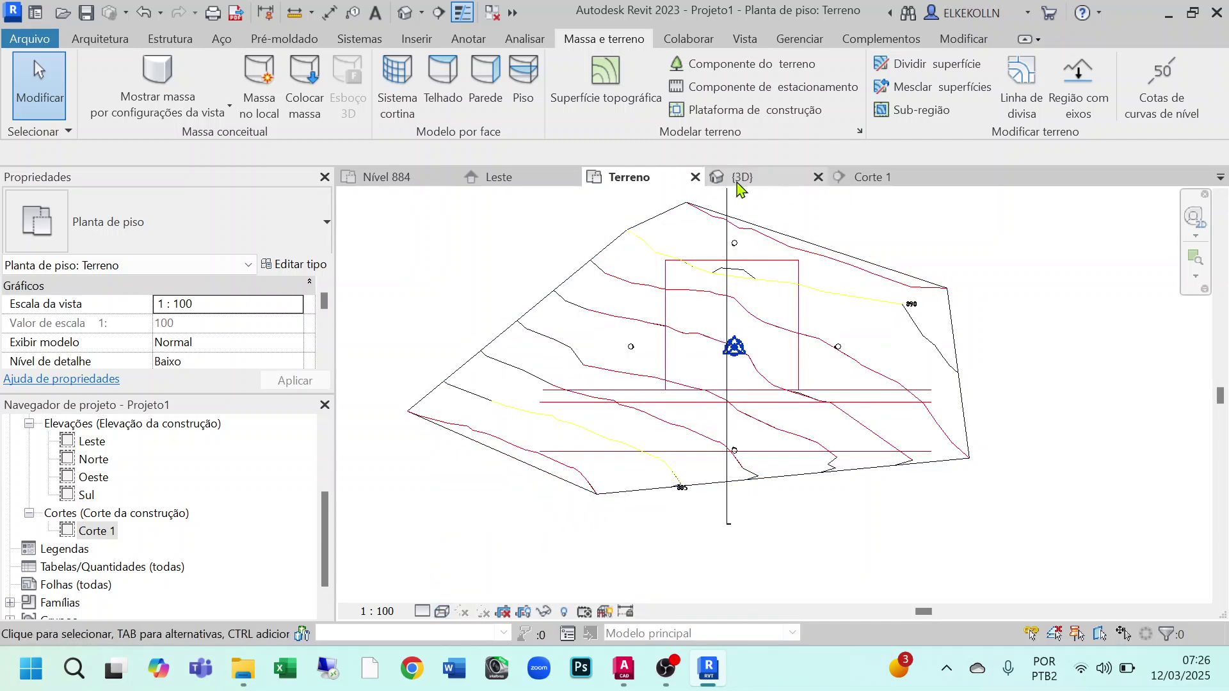
Inspect the outer terrain, the square Grama surface and the contour lines in the Terreno floor plan, selecting each surface in turn
{"action": "scroll", "coordinate": [684, 453], "scroll_direction": "up", "scroll_amount": 3}
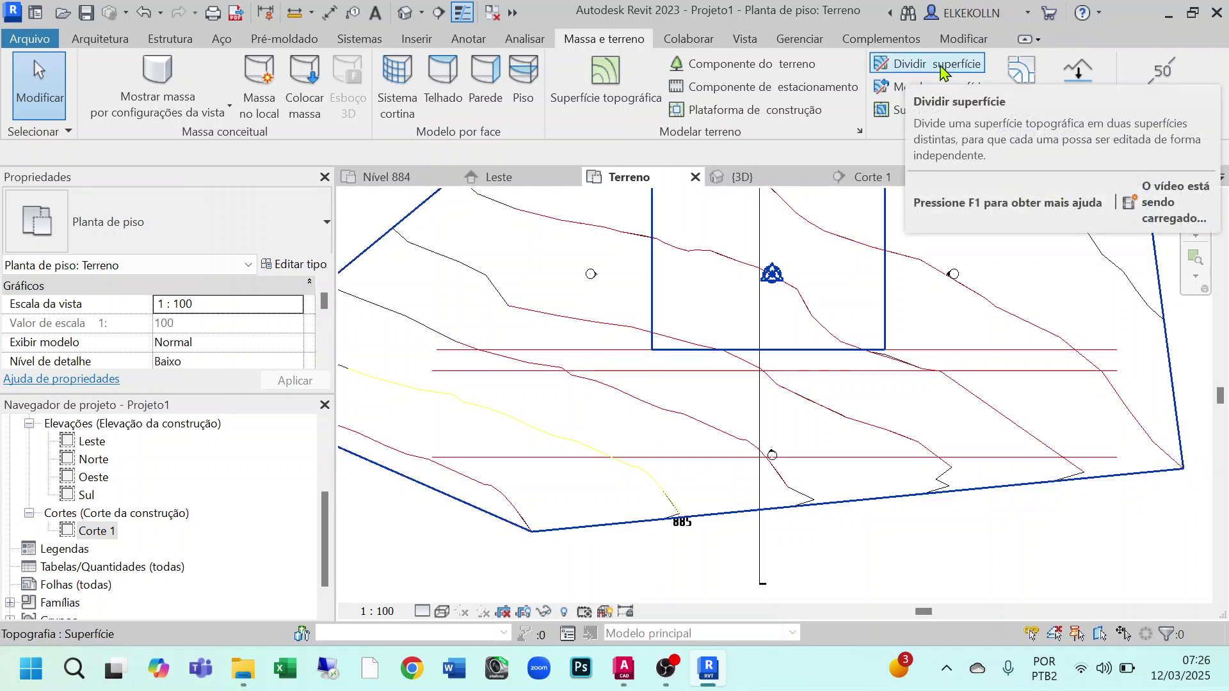
{"action": "middle_click_drag", "start_coordinate": [850, 332], "coordinate": [1044, 386]}
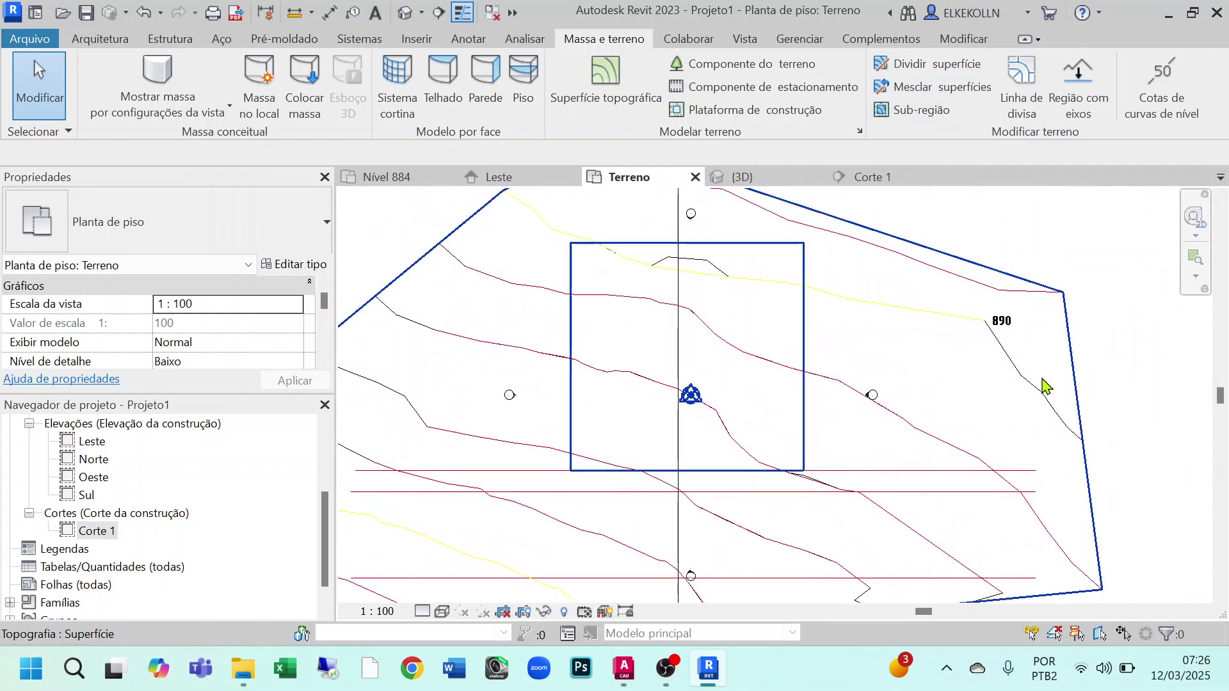
{"action": "left_click", "coordinate": [1002, 352]}
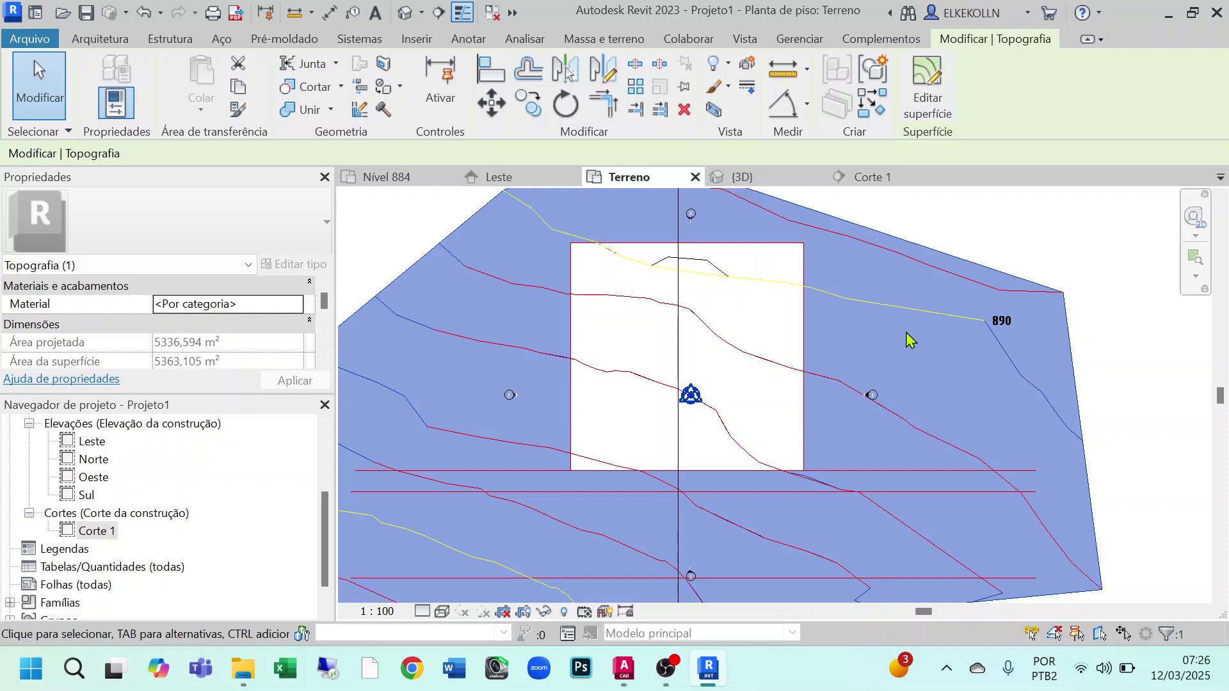
{"action": "left_click", "coordinate": [777, 260]}
{"action": "left_click", "coordinate": [802, 297]}
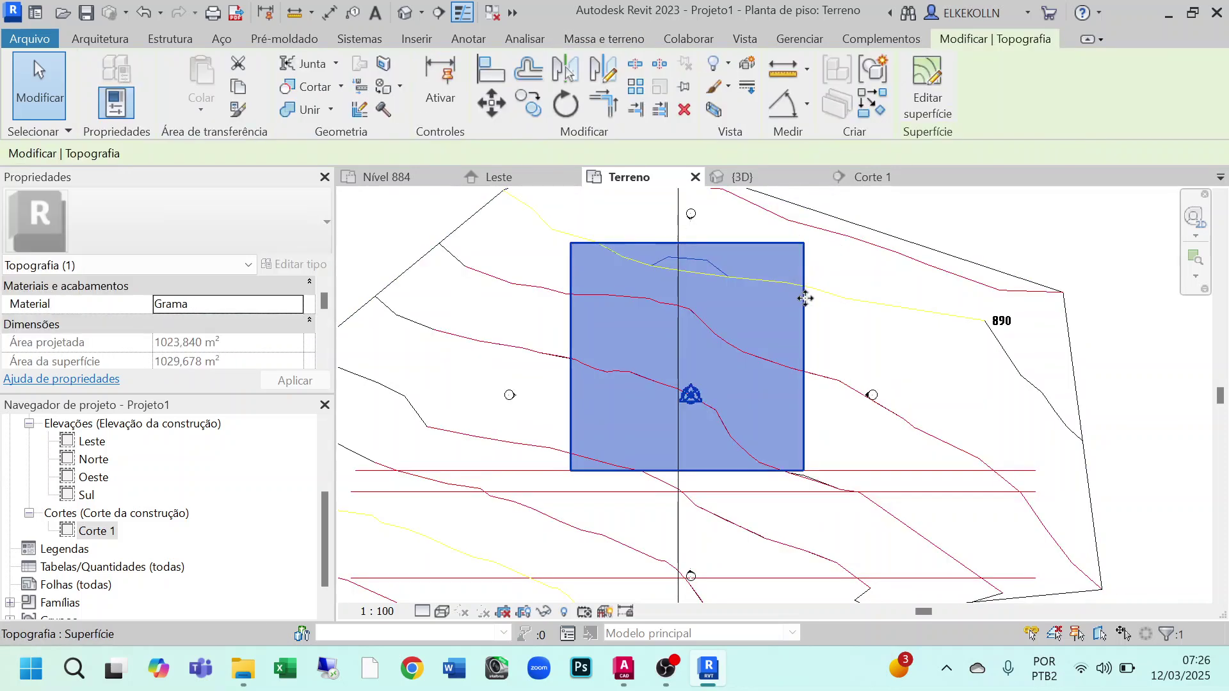
{"action": "left_click", "coordinate": [1002, 242]}
{"action": "middle_click_drag", "start_coordinate": [933, 392], "coordinate": [996, 296]}
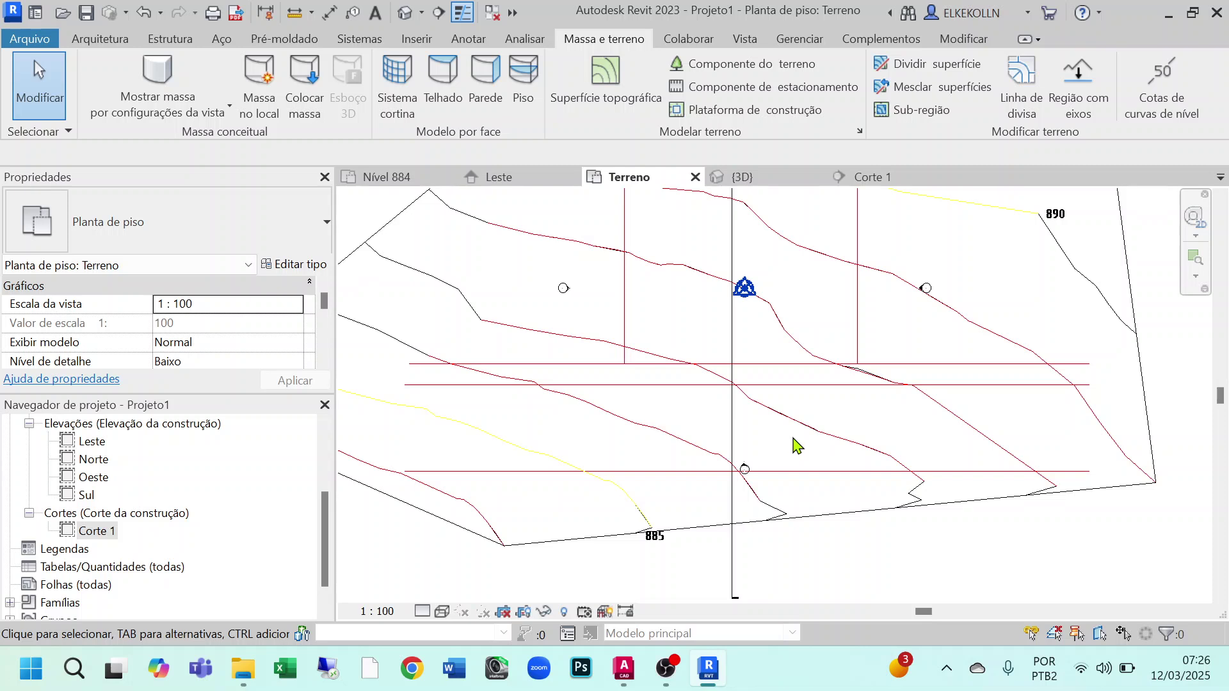
{"action": "scroll", "coordinate": [716, 435], "scroll_direction": "down", "scroll_amount": 1}
{"action": "middle_click_drag", "start_coordinate": [683, 473], "coordinate": [787, 475]}
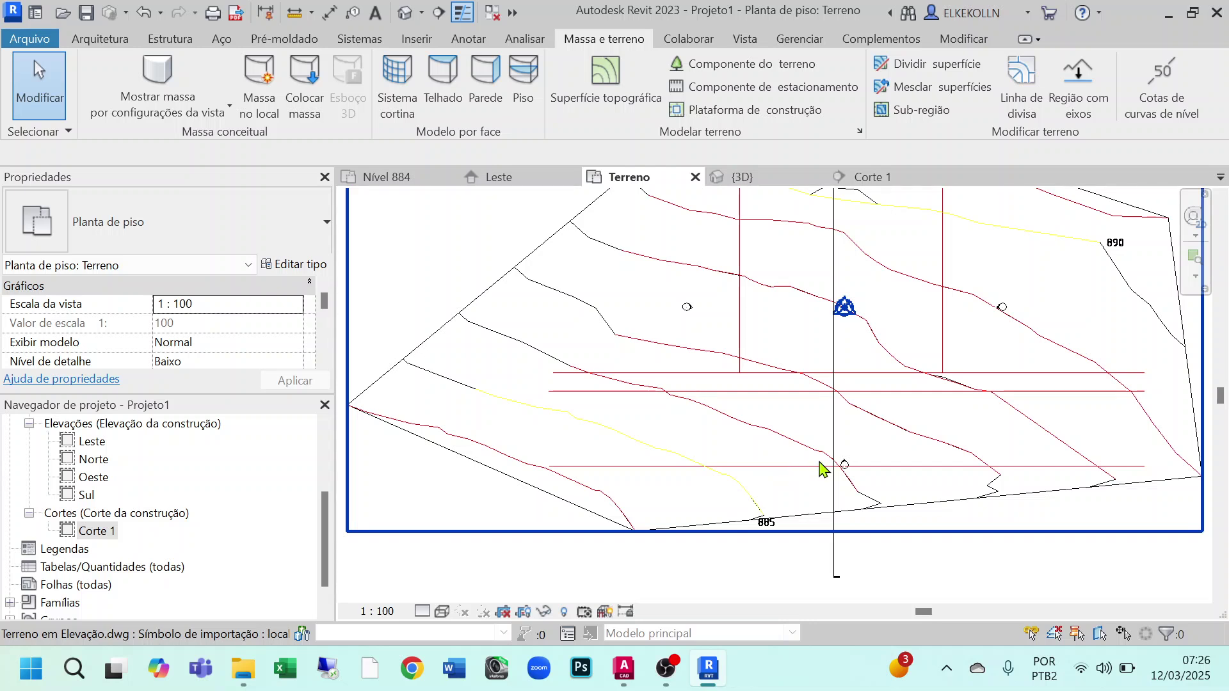
{"action": "middle_click_drag", "start_coordinate": [821, 469], "coordinate": [705, 448]}
{"action": "scroll", "coordinate": [705, 447], "scroll_direction": "down", "scroll_amount": 3}
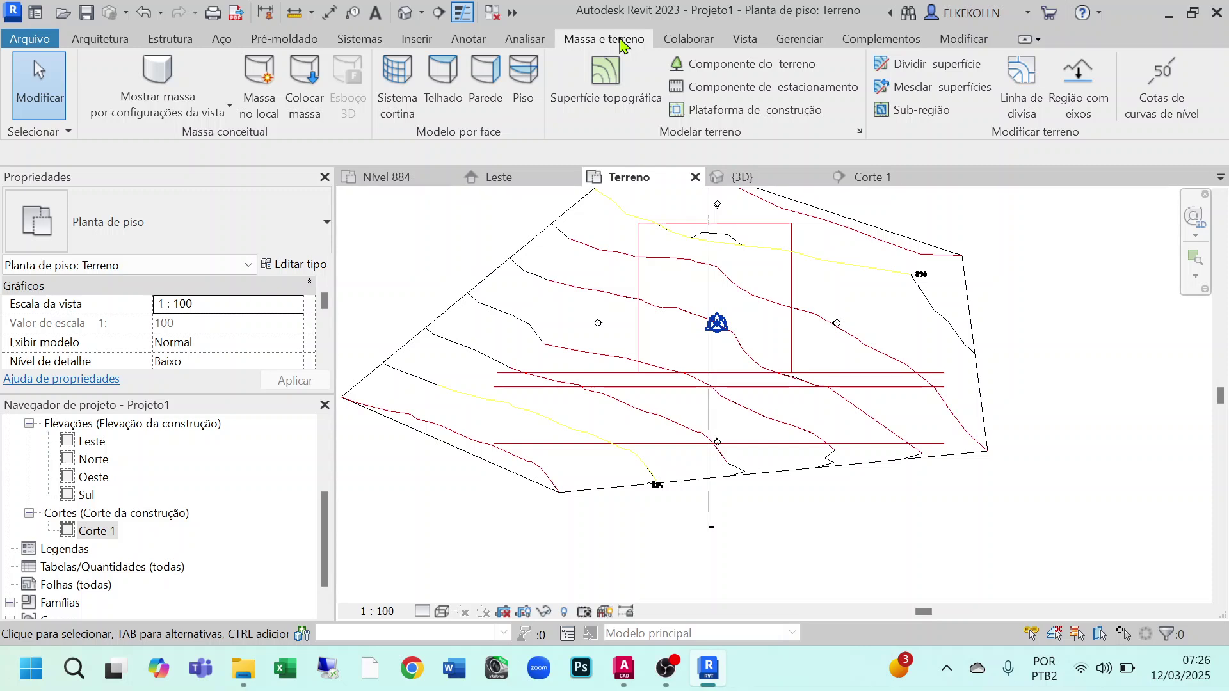
Start a topography sub-region and pick the two long parallel lines of the strip below the square as its boundary edges
{"action": "left_click", "coordinate": [920, 114]}
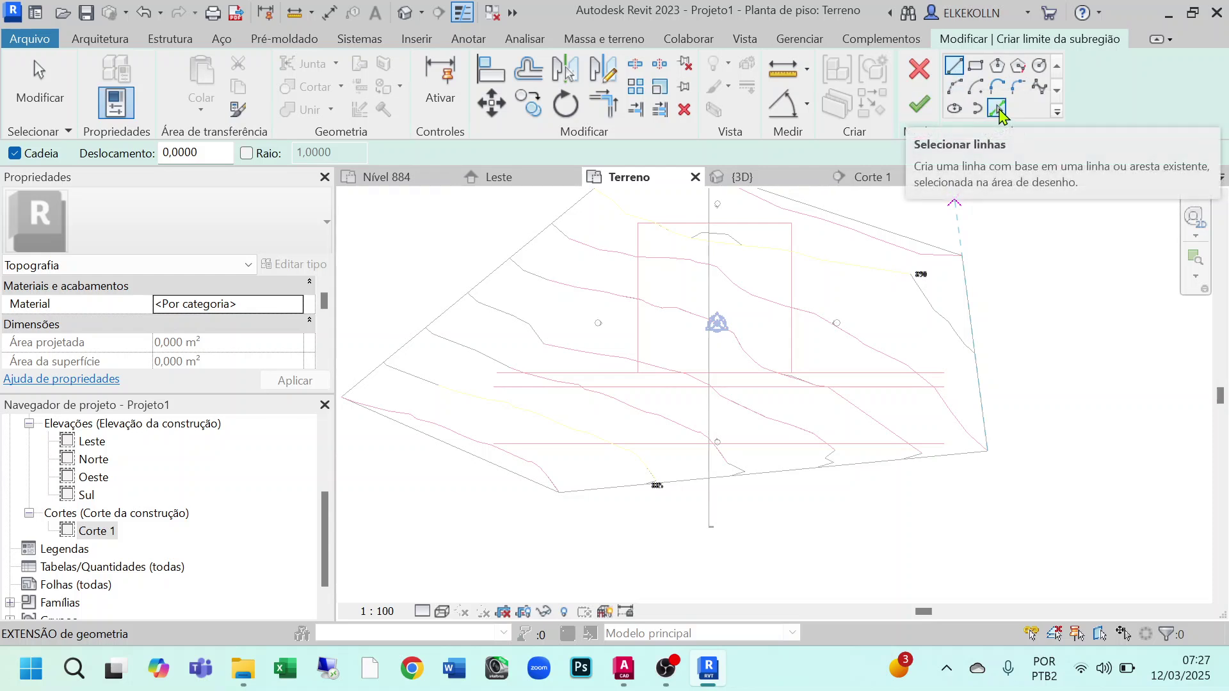
{"action": "left_click", "coordinate": [1000, 111]}
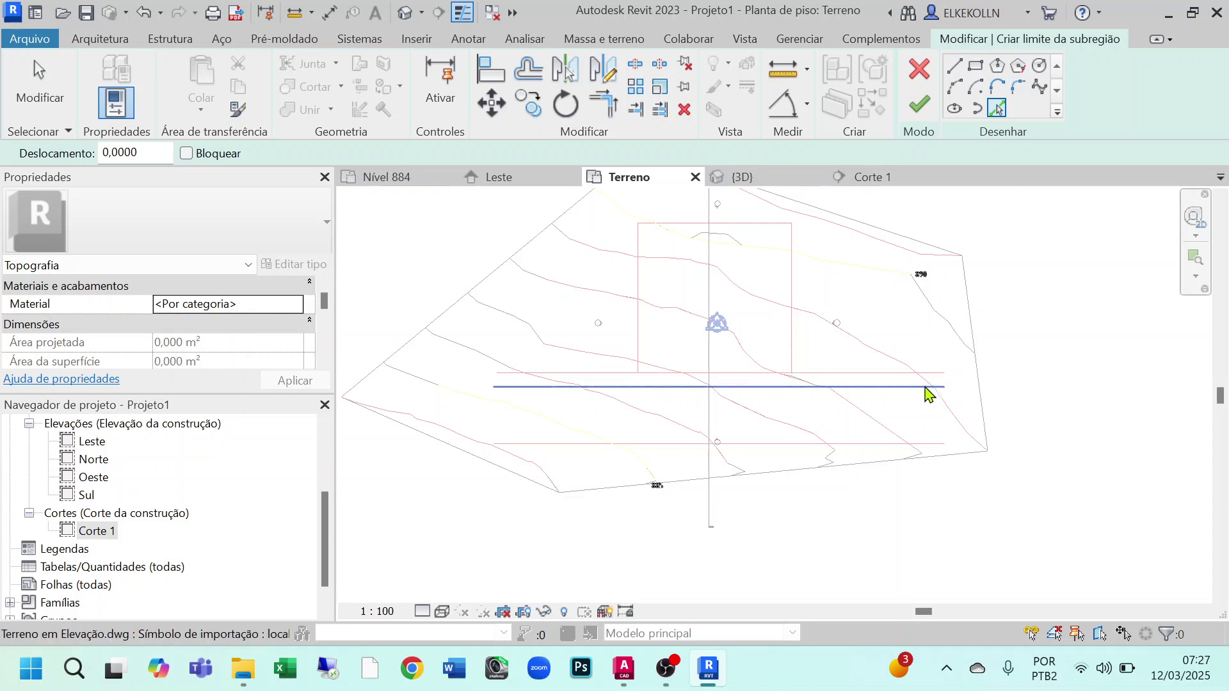
{"action": "left_click", "coordinate": [880, 388]}
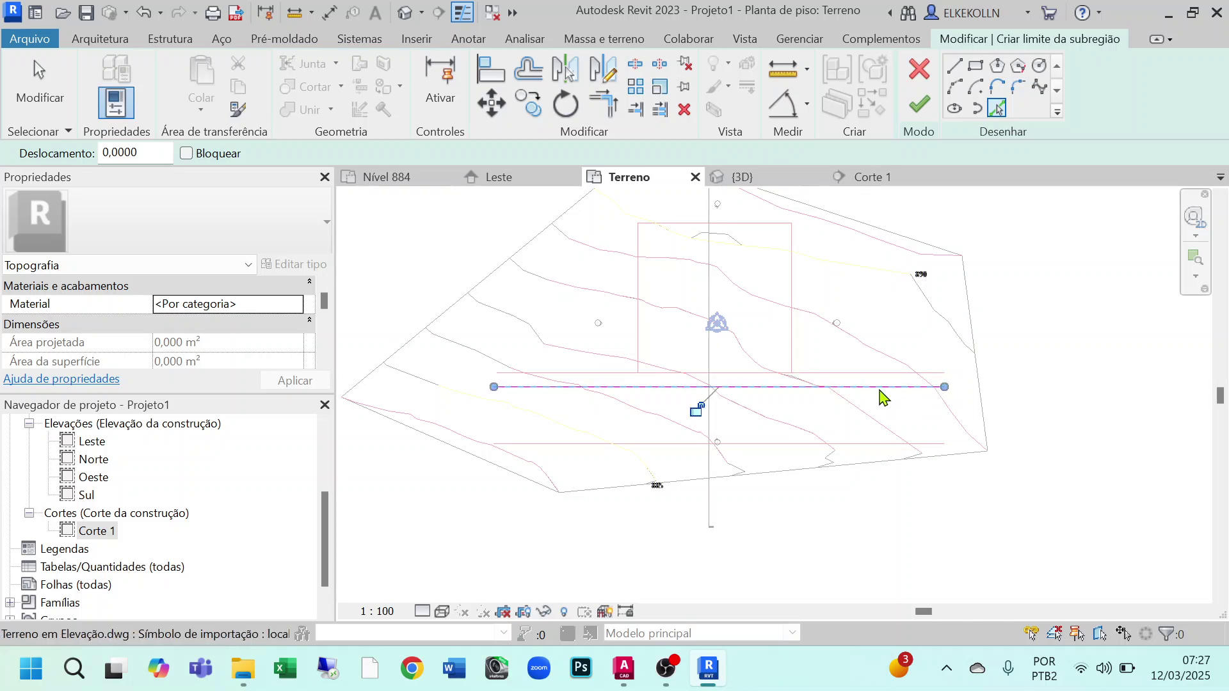
{"action": "left_click", "coordinate": [873, 443]}
Close both ends of the sub-region boundary with straight lines about 12 m long joining the endpoints of the two picked edges
{"action": "scroll", "coordinate": [828, 411], "scroll_direction": "up", "scroll_amount": 1}
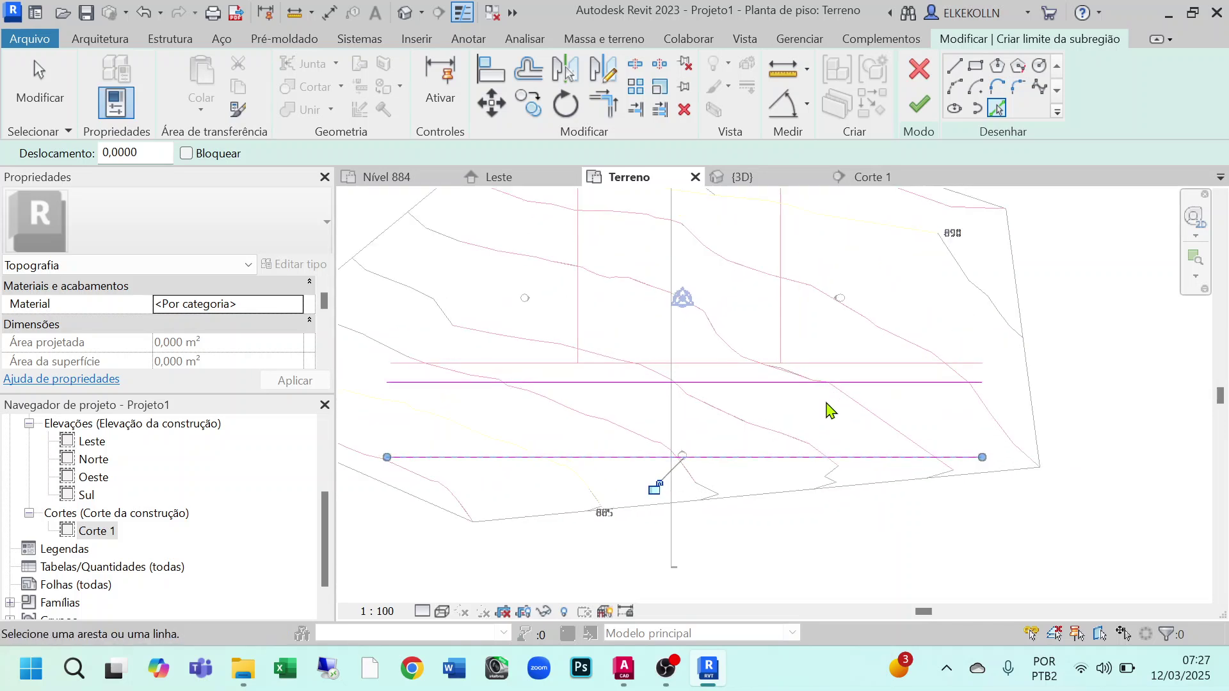
{"action": "middle_click_drag", "start_coordinate": [776, 439], "coordinate": [929, 397]}
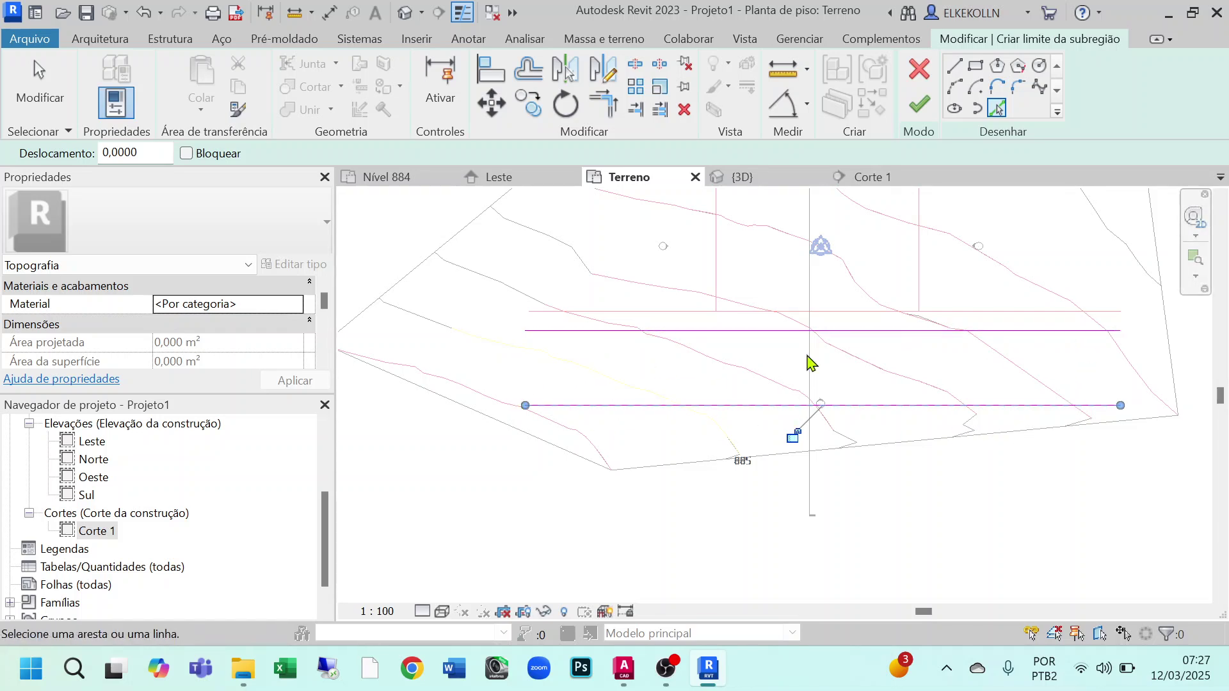
{"action": "scroll", "coordinate": [659, 377], "scroll_direction": "up", "scroll_amount": 1}
{"action": "middle_click_drag", "start_coordinate": [659, 377], "coordinate": [743, 384]}
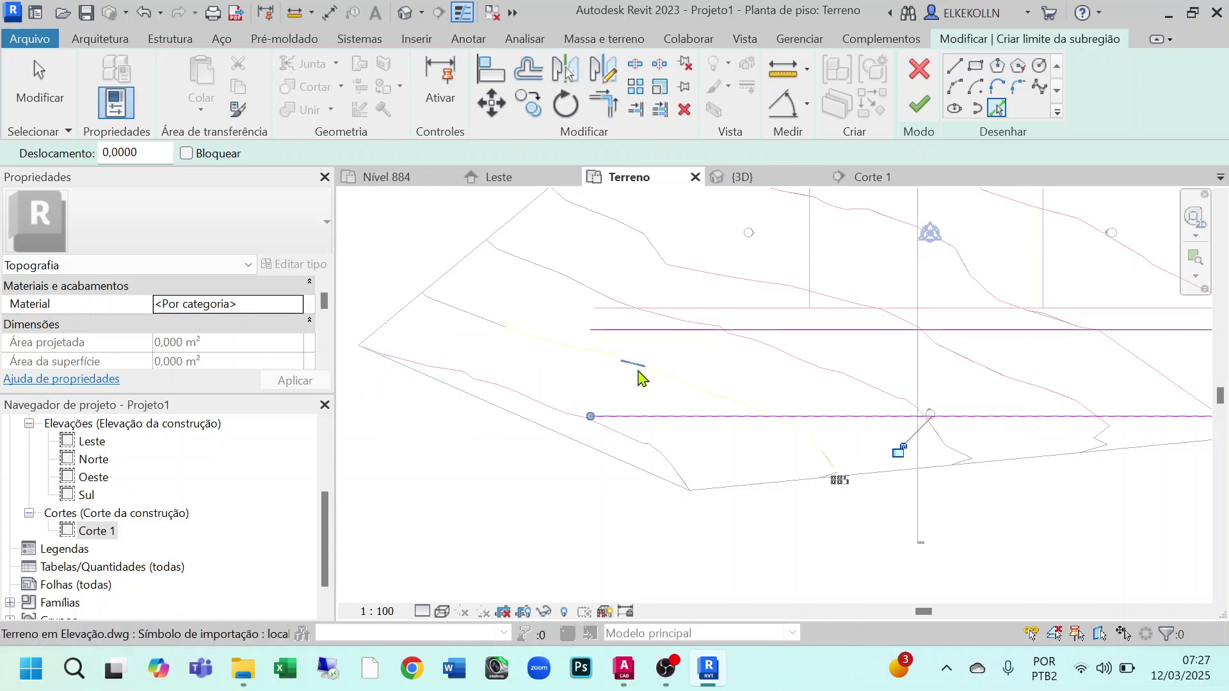
{"action": "middle_click_drag", "start_coordinate": [617, 379], "coordinate": [558, 384]}
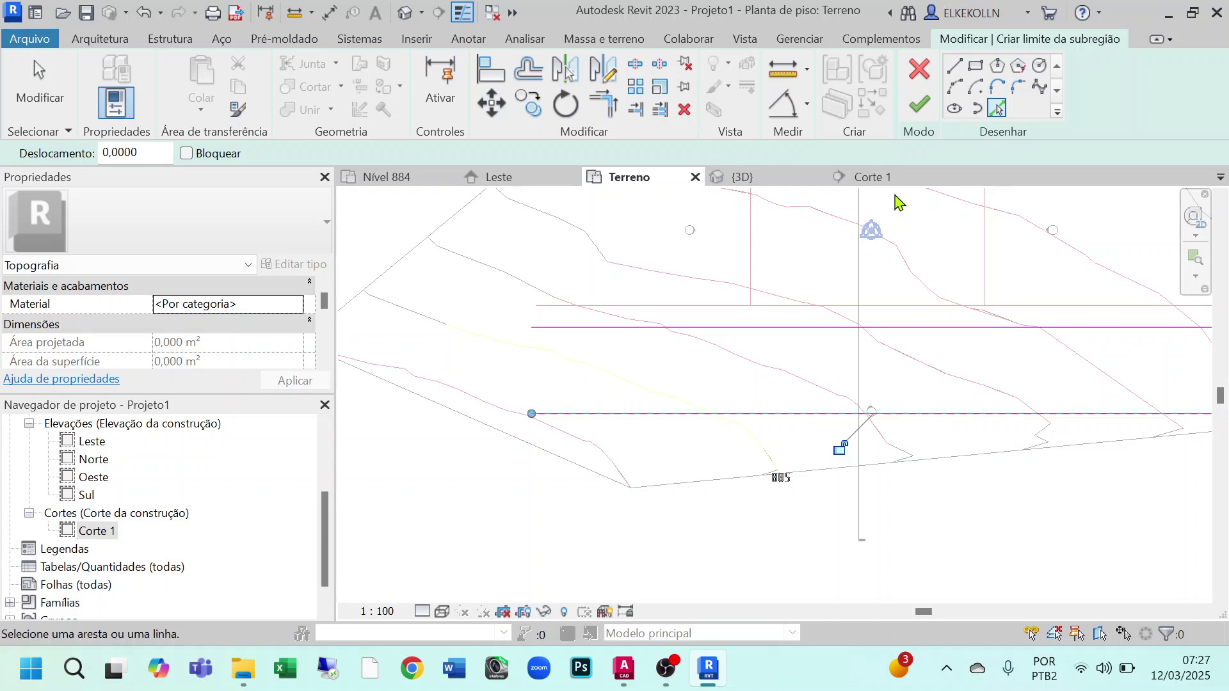
{"action": "left_click", "coordinate": [953, 66]}
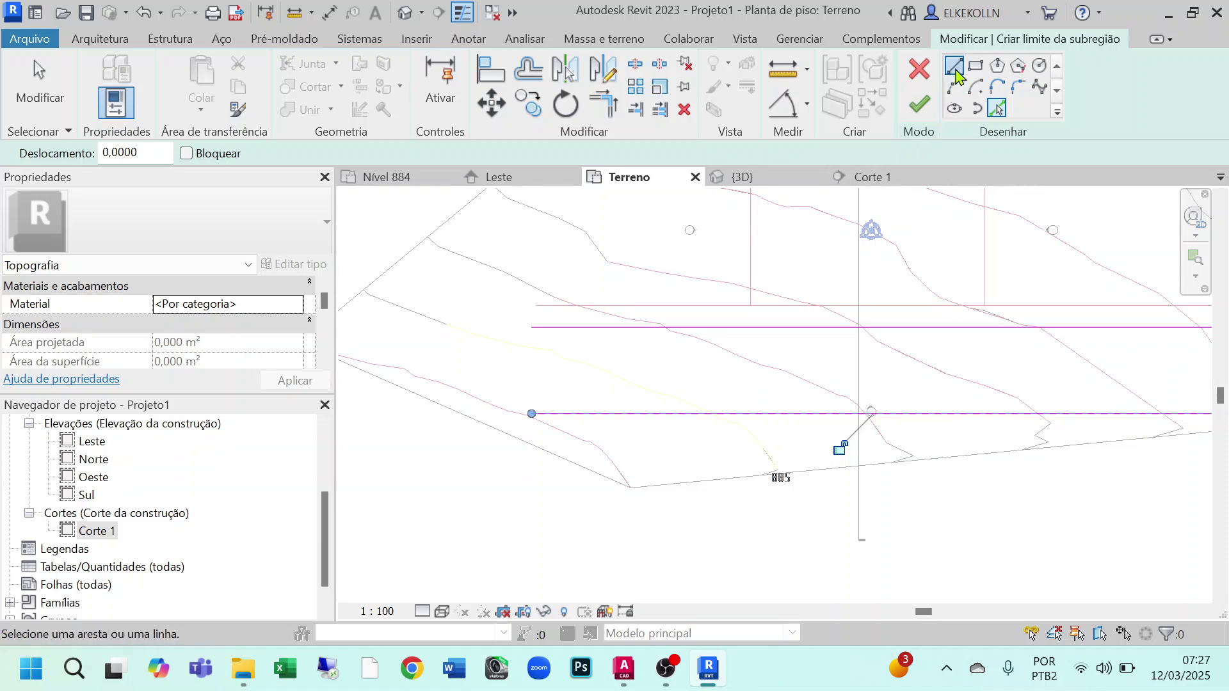
{"action": "left_click", "coordinate": [531, 327]}
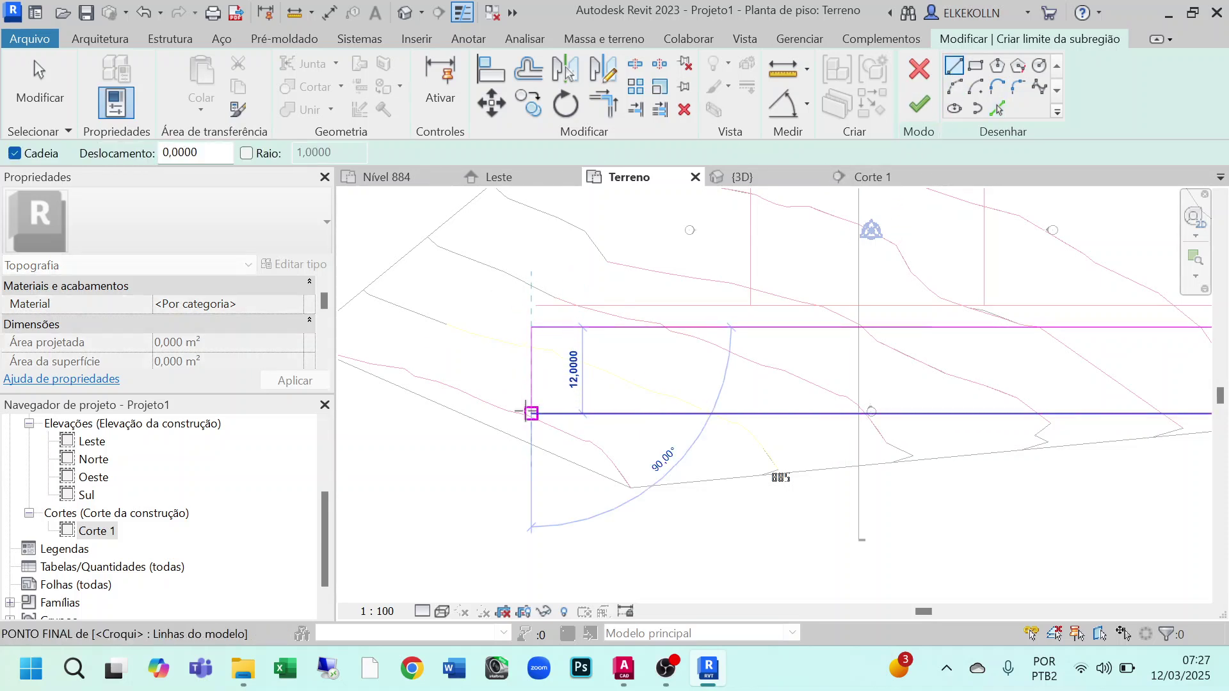
{"action": "middle_click_drag", "start_coordinate": [769, 393], "coordinate": [435, 364]}
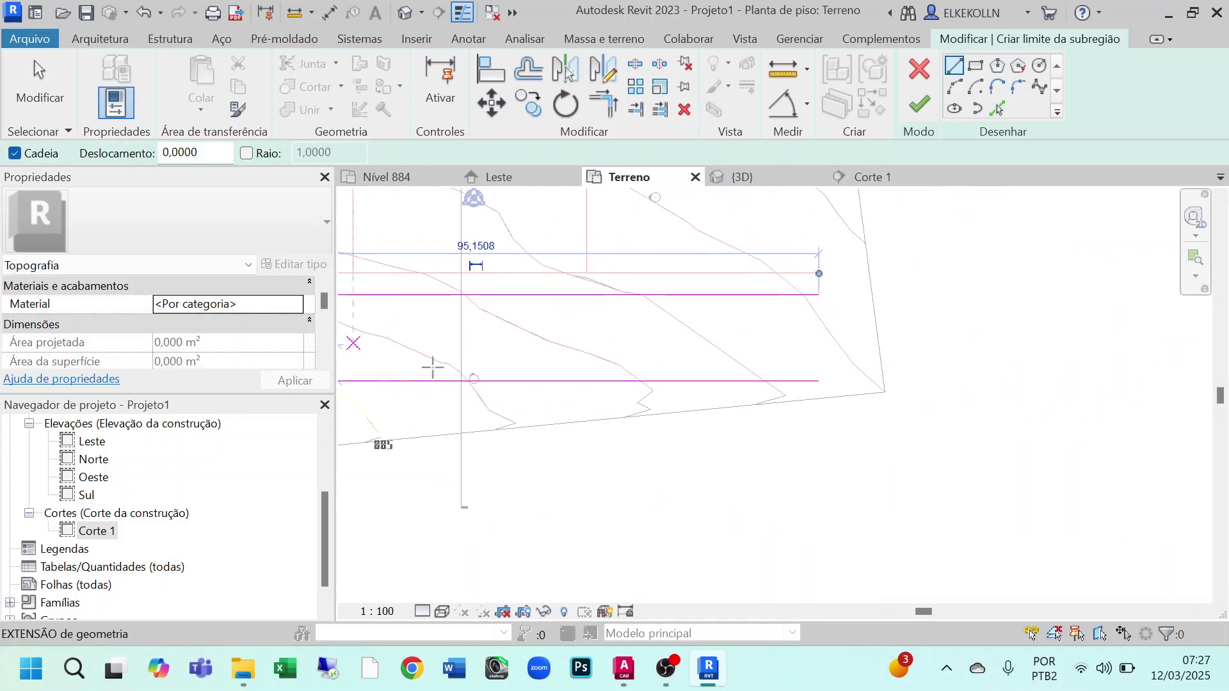
{"action": "left_click", "coordinate": [819, 294]}
{"action": "left_click", "coordinate": [818, 381]}
{"action": "scroll", "coordinate": [877, 371], "scroll_direction": "down", "scroll_amount": 2}
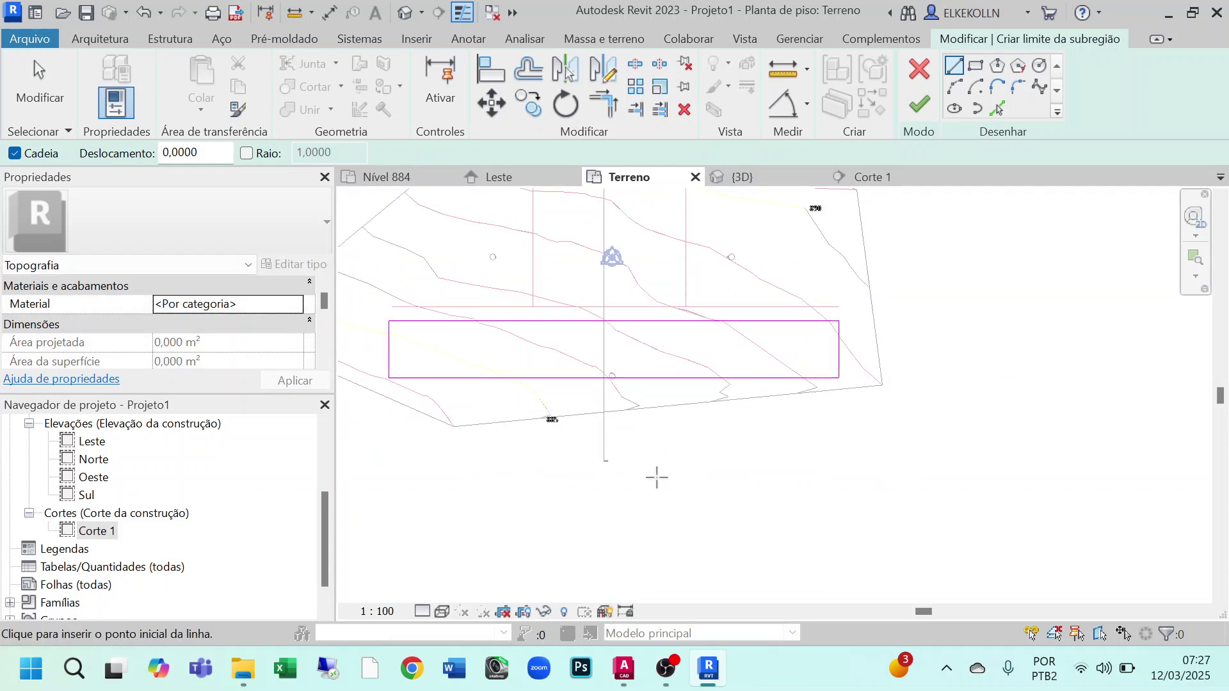
End line drawing and finish the rectangular sub-region boundary sketch
{"action": "middle_click_drag", "start_coordinate": [655, 477], "coordinate": [771, 490]}
{"action": "key", "text": "Escape"}
{"action": "key", "text": "Escape"}
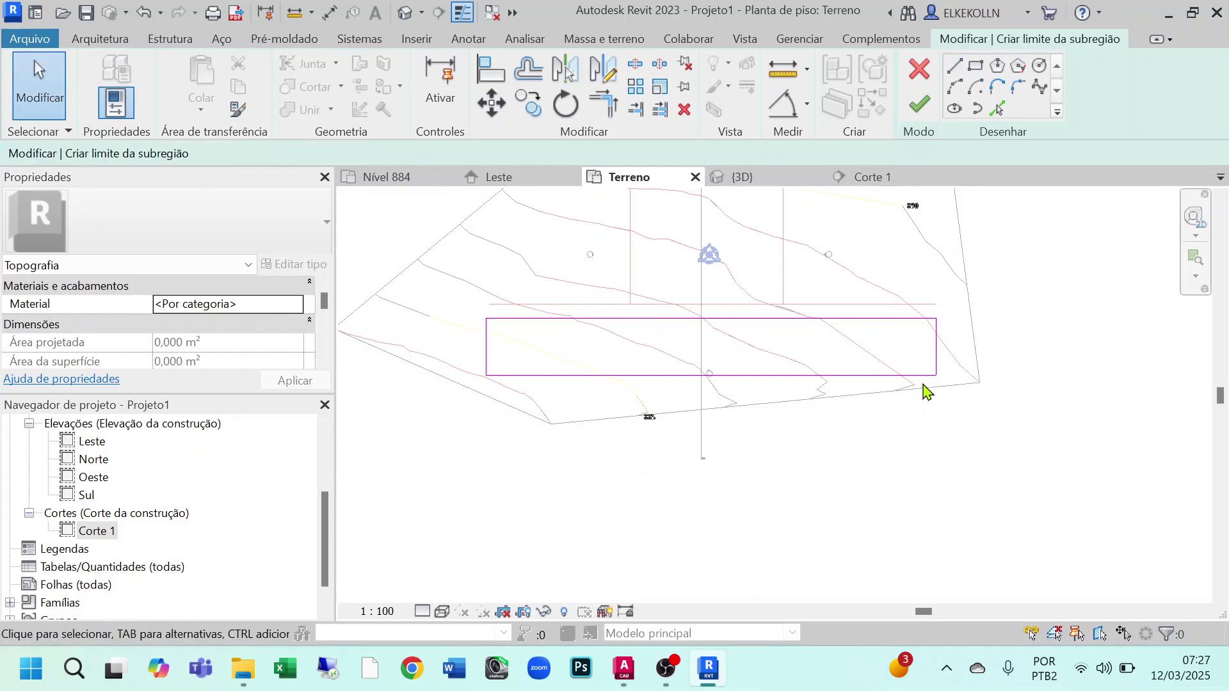
{"action": "left_click", "coordinate": [919, 104]}
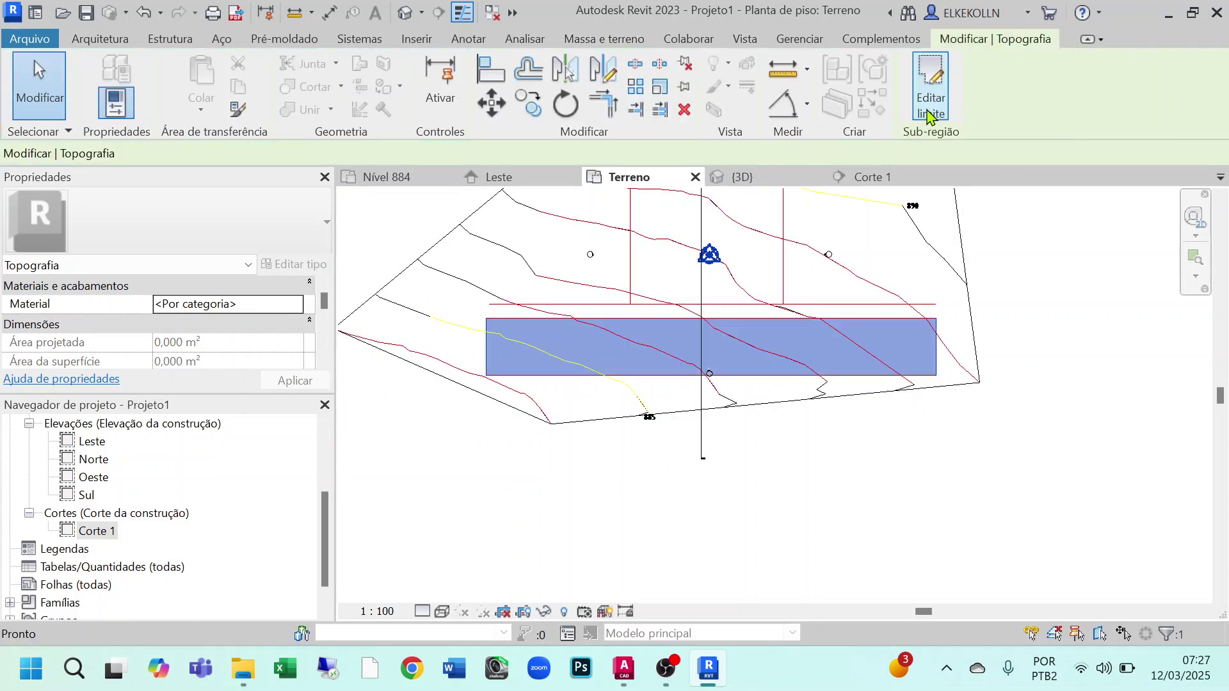
Examine the new strip sub-region in the 3D view and check the outer terrain surface by selecting and deselecting it
{"action": "left_click", "coordinate": [742, 178]}
{"action": "left_click", "coordinate": [940, 404]}
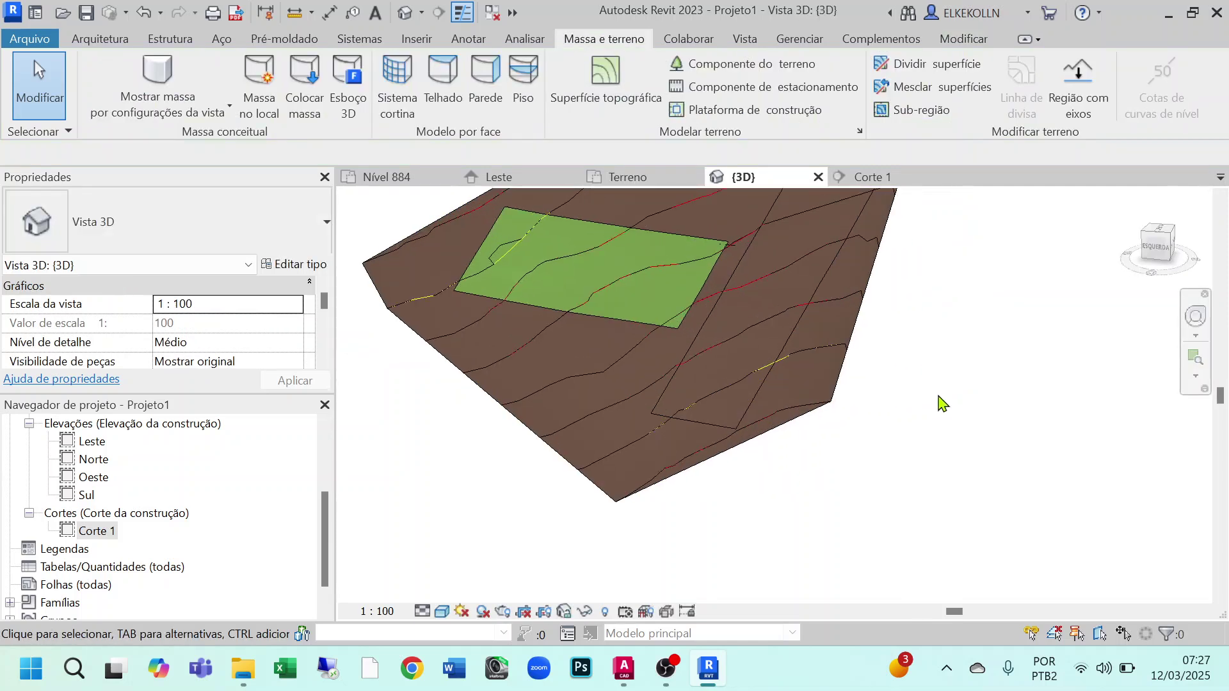
{"action": "middle_click_drag", "start_coordinate": [938, 411], "coordinate": [1059, 469]}
{"action": "left_click", "coordinate": [970, 414]}
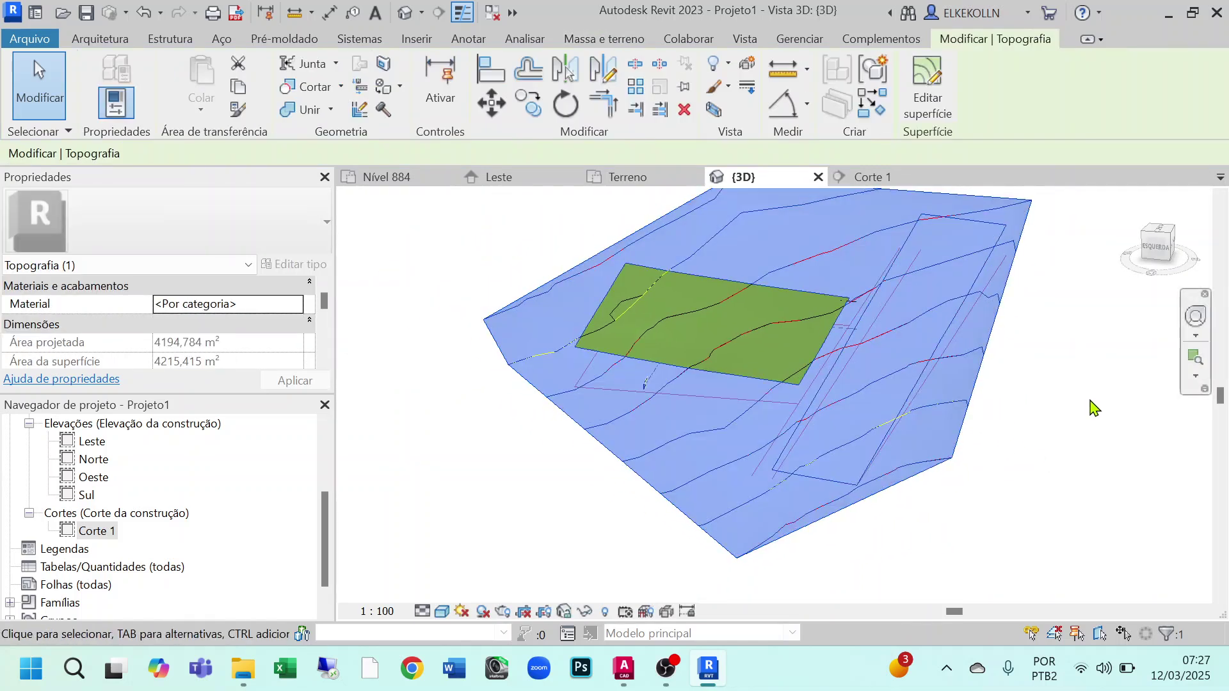
{"action": "left_click", "coordinate": [1092, 400]}
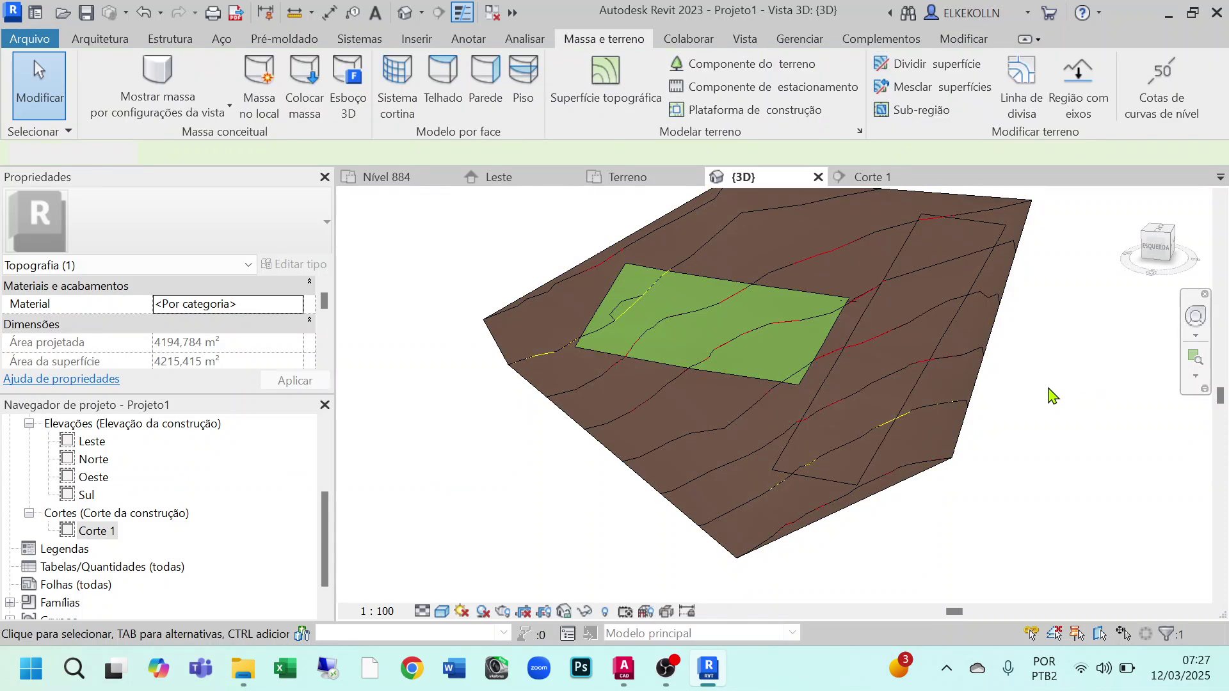
Select the long strip sub-region and create a new material for it named Asfalto
{"action": "left_click", "coordinate": [925, 358]}
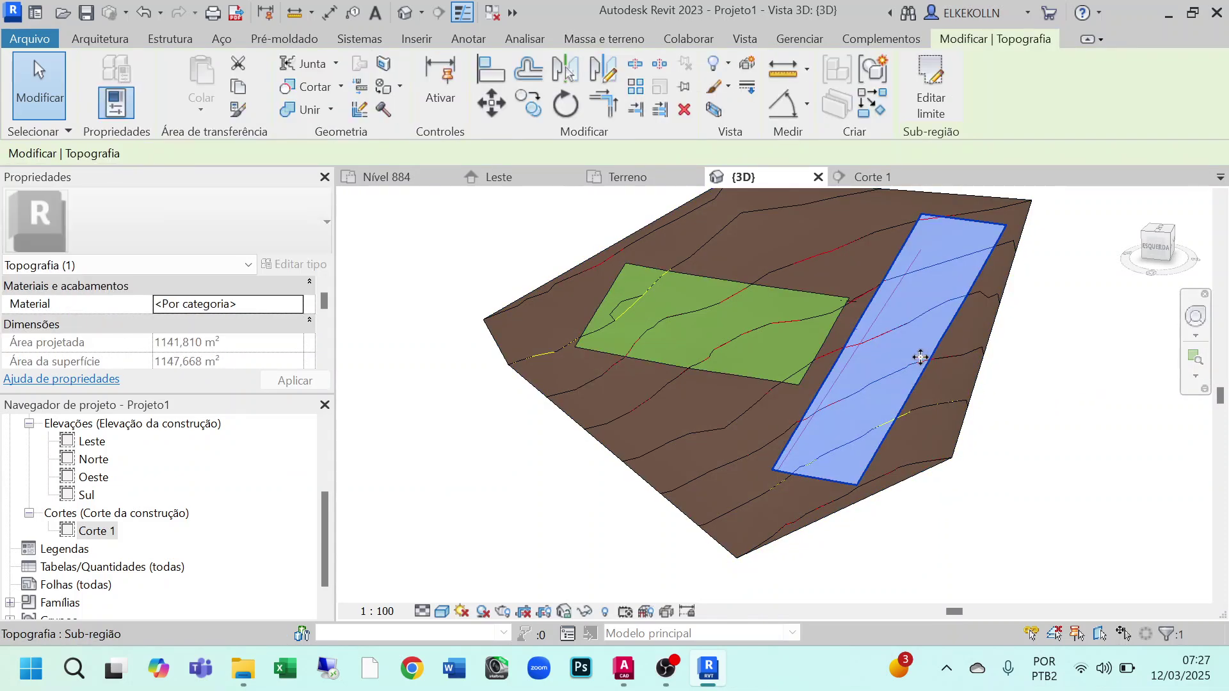
{"action": "middle_click_drag", "start_coordinate": [1059, 423], "coordinate": [954, 429]}
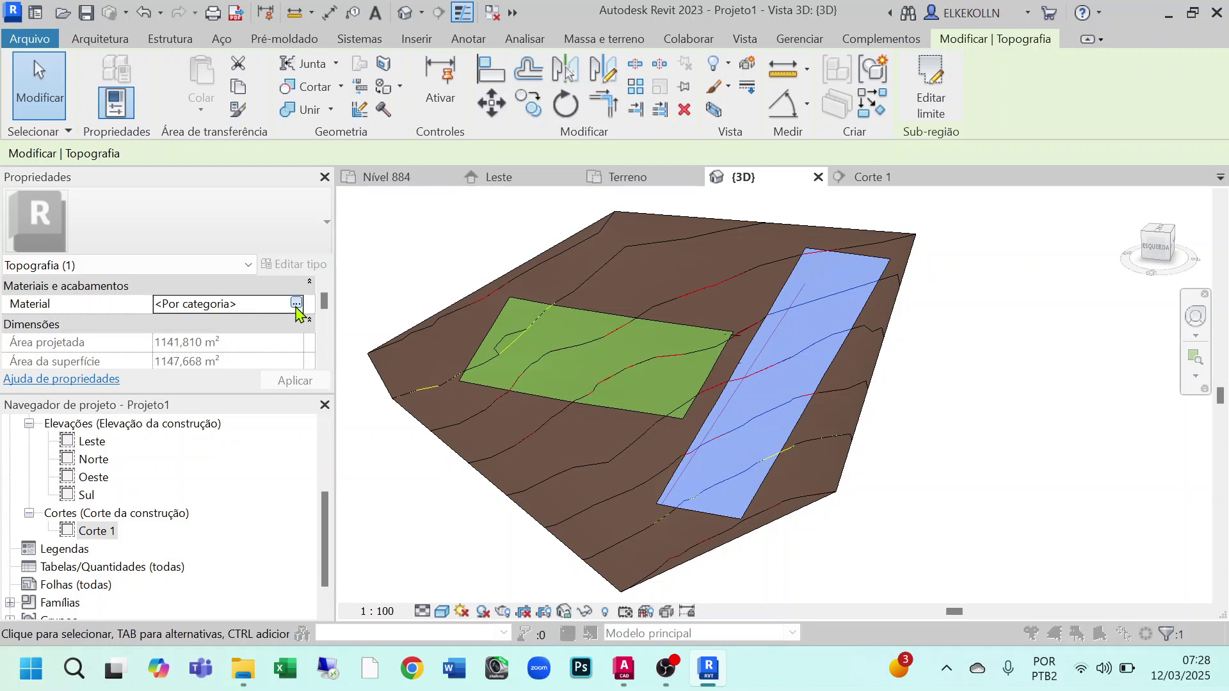
{"action": "left_click", "coordinate": [296, 307]}
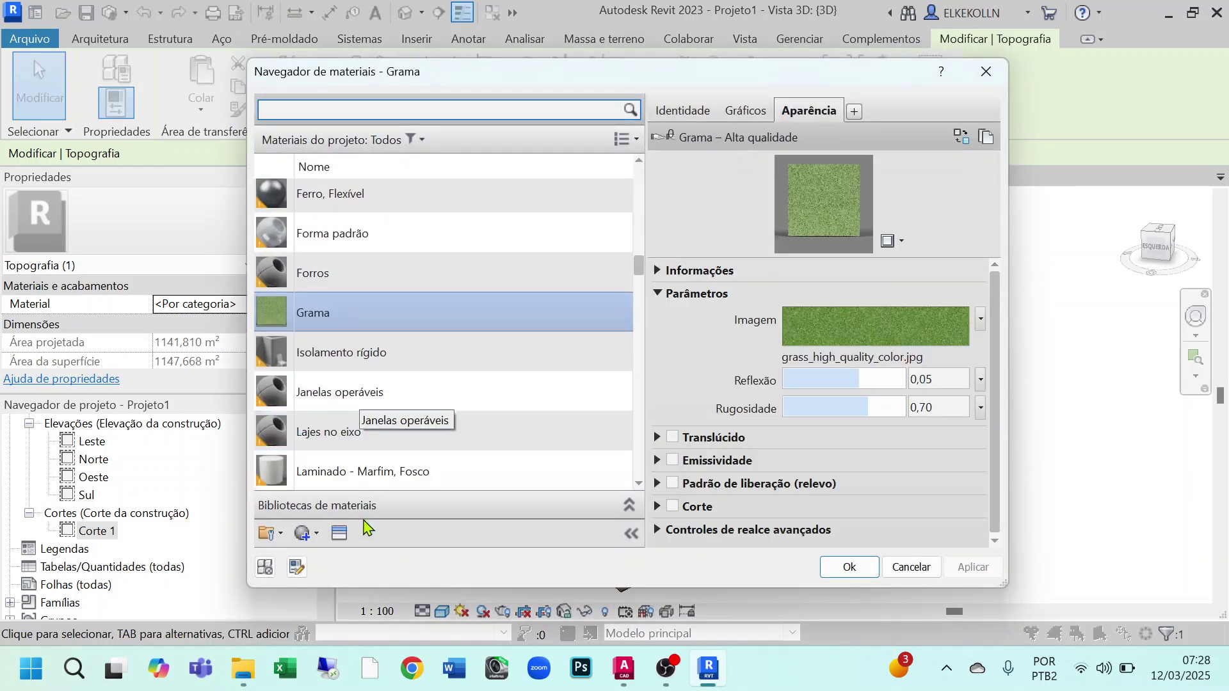
{"action": "left_click", "coordinate": [316, 534]}
{"action": "left_click", "coordinate": [349, 559]}
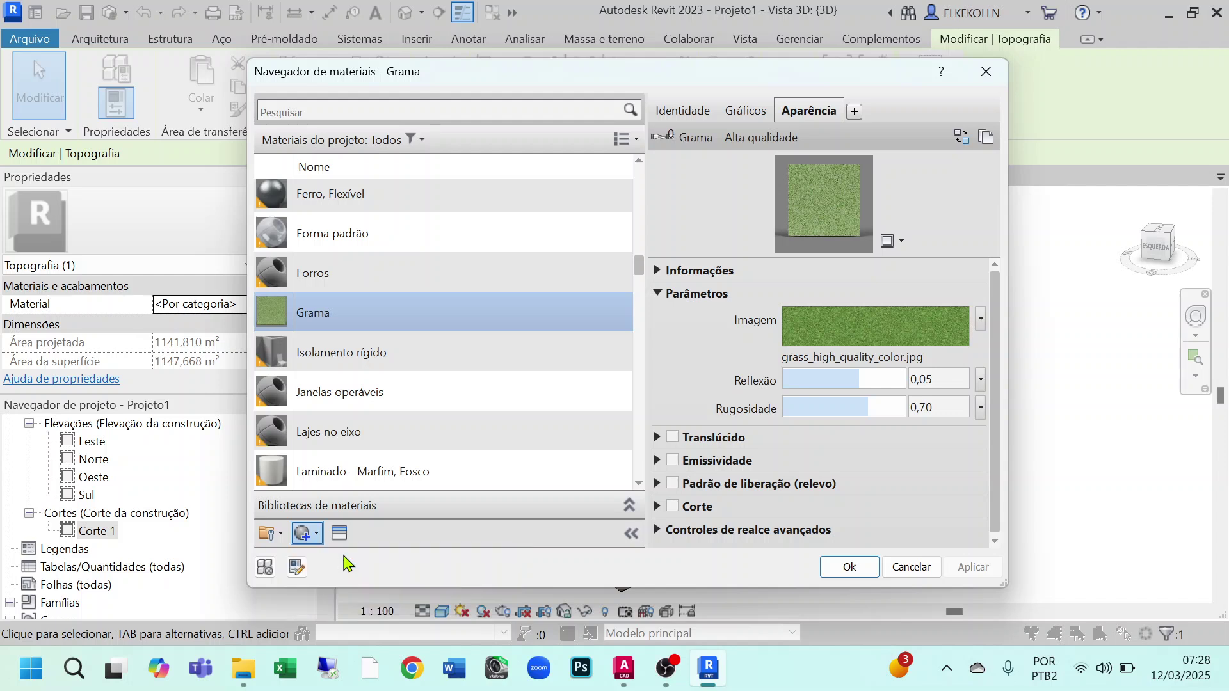
{"action": "left_click", "coordinate": [682, 110]}
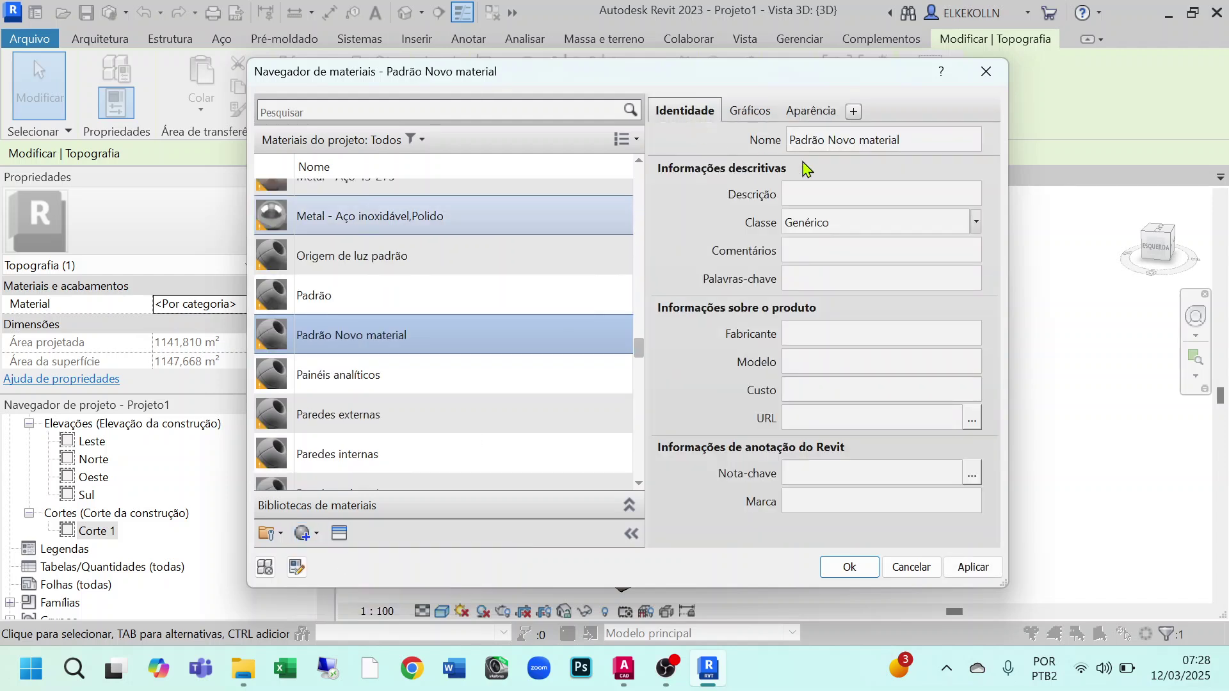
{"action": "triple_click", "coordinate": [911, 139]}
{"action": "left_click_drag", "start_coordinate": [790, 141], "coordinate": [1024, 145]}
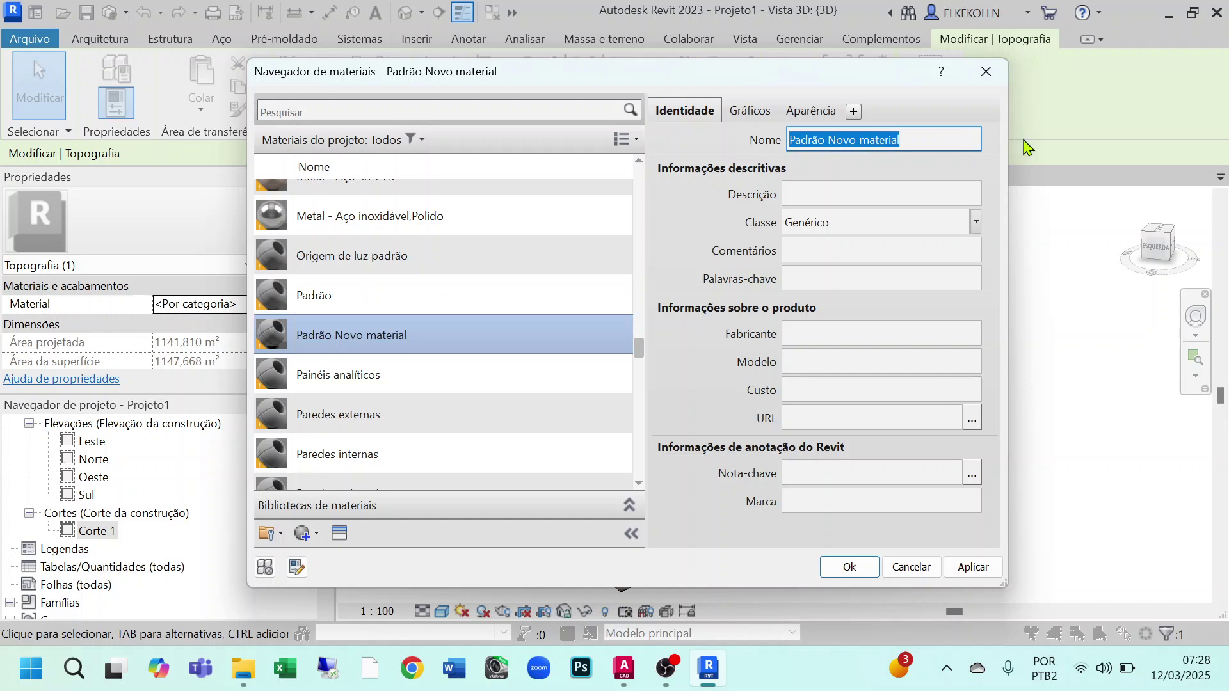
{"action": "type", "text": "Asfalto"}
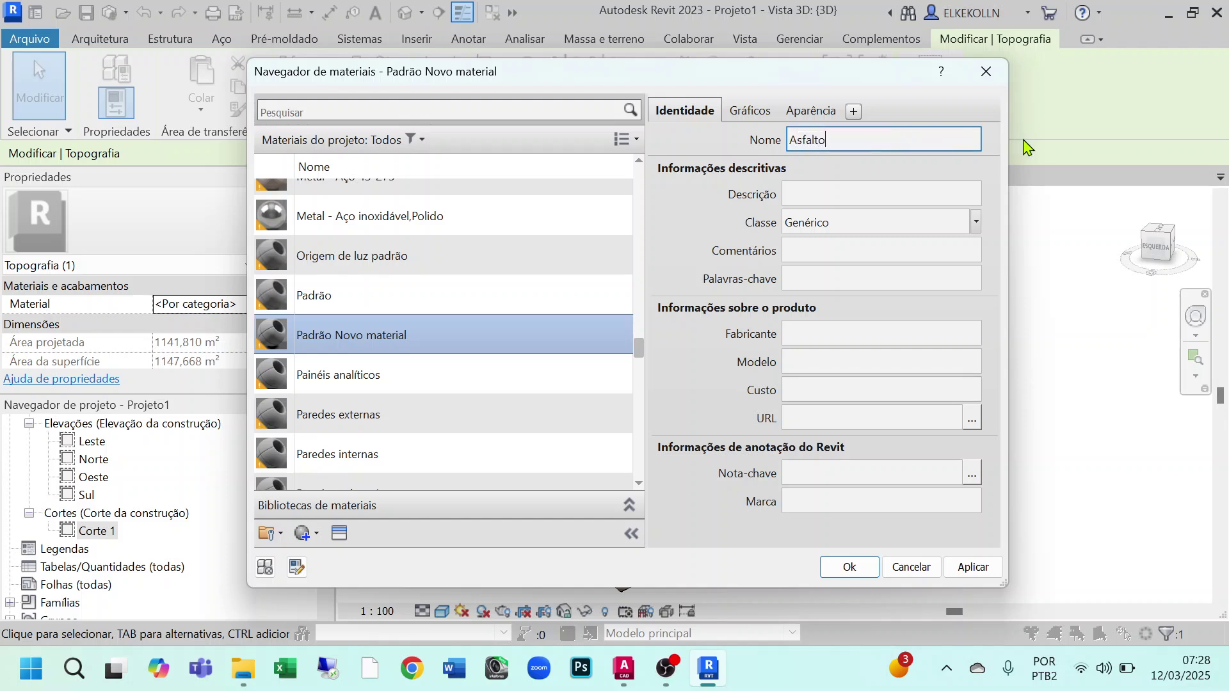
Set the Asfalto material's class to Diversos and make its shading use the render appearance
{"action": "left_click", "coordinate": [975, 222]}
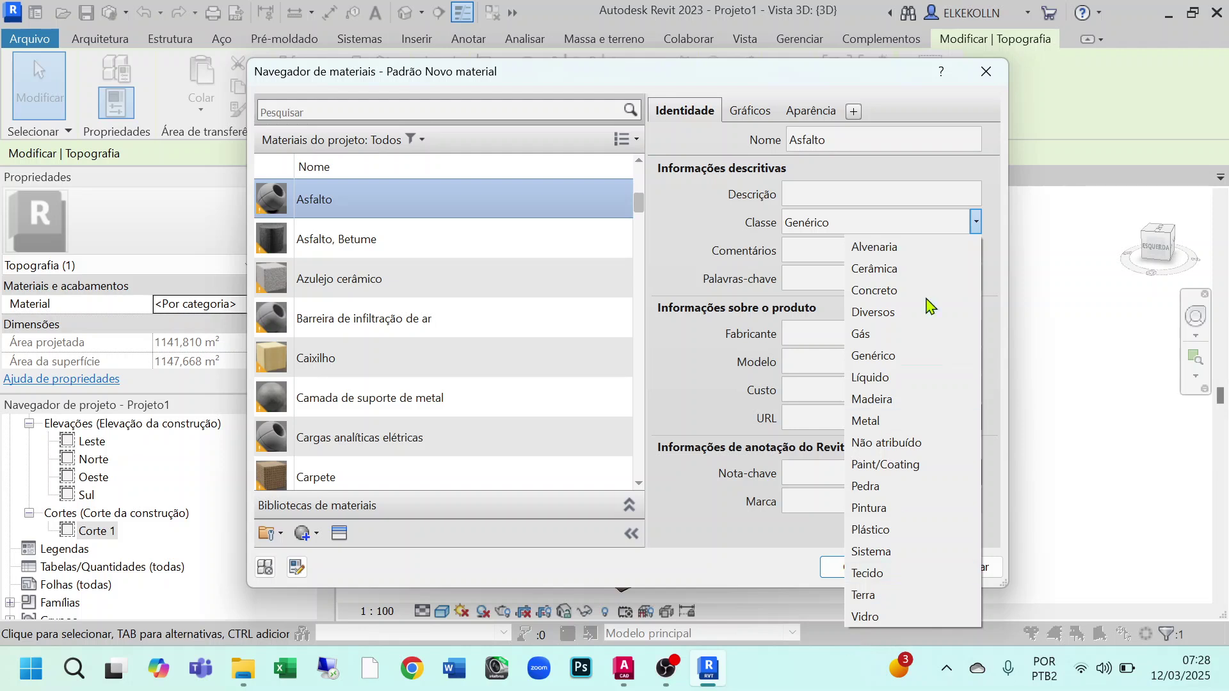
{"action": "left_click", "coordinate": [898, 320]}
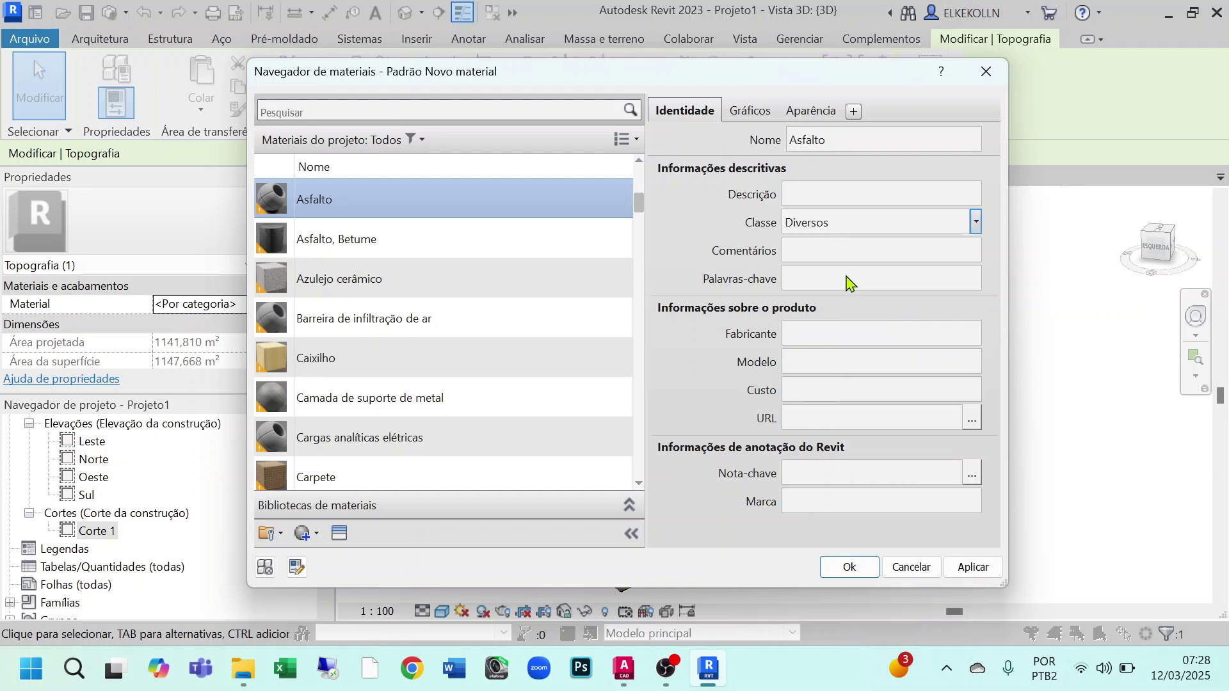
{"action": "left_click", "coordinate": [750, 113]}
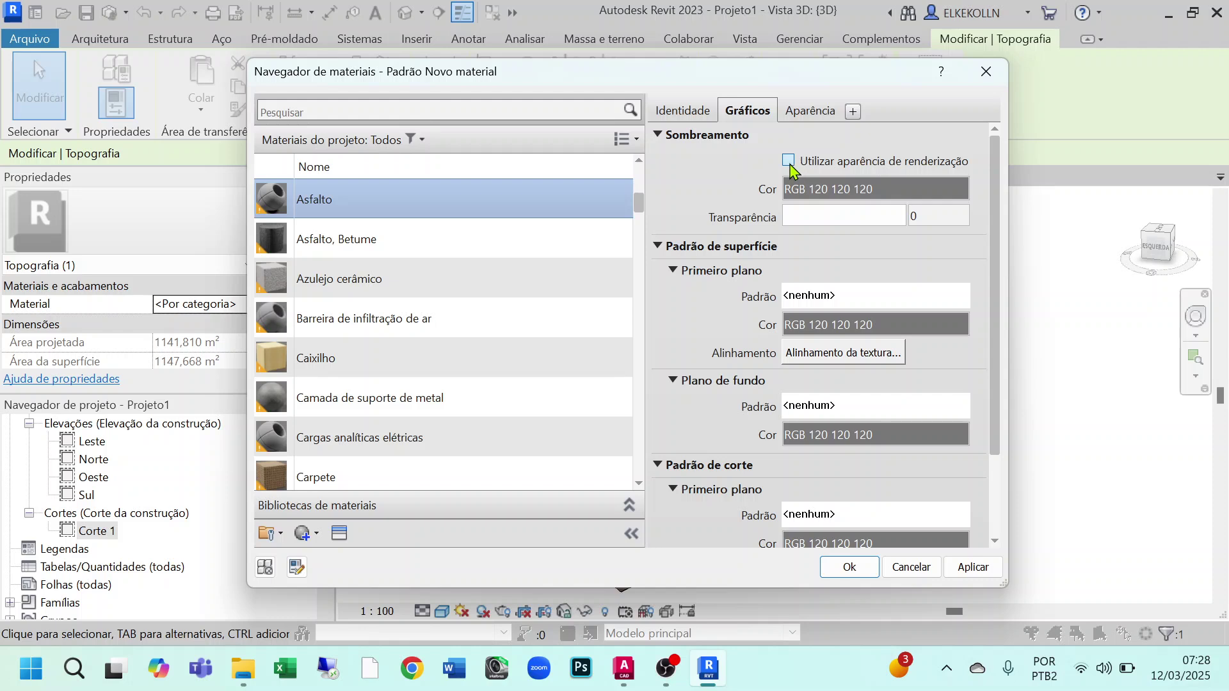
{"action": "left_click", "coordinate": [790, 164]}
Replace the Asfalto material's appearance with Asfalto – Cinza escuro from the Terreno de trabalho category of Biblioteca de aparência
{"action": "left_click", "coordinate": [819, 112]}
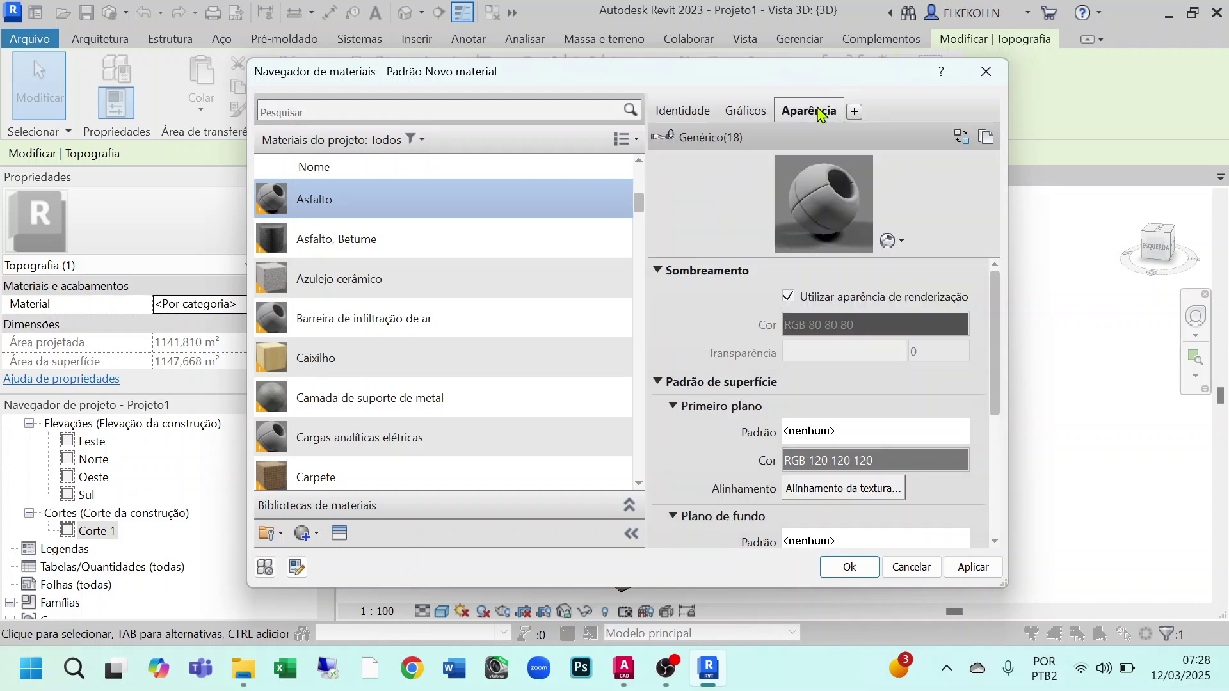
{"action": "left_click", "coordinate": [962, 137]}
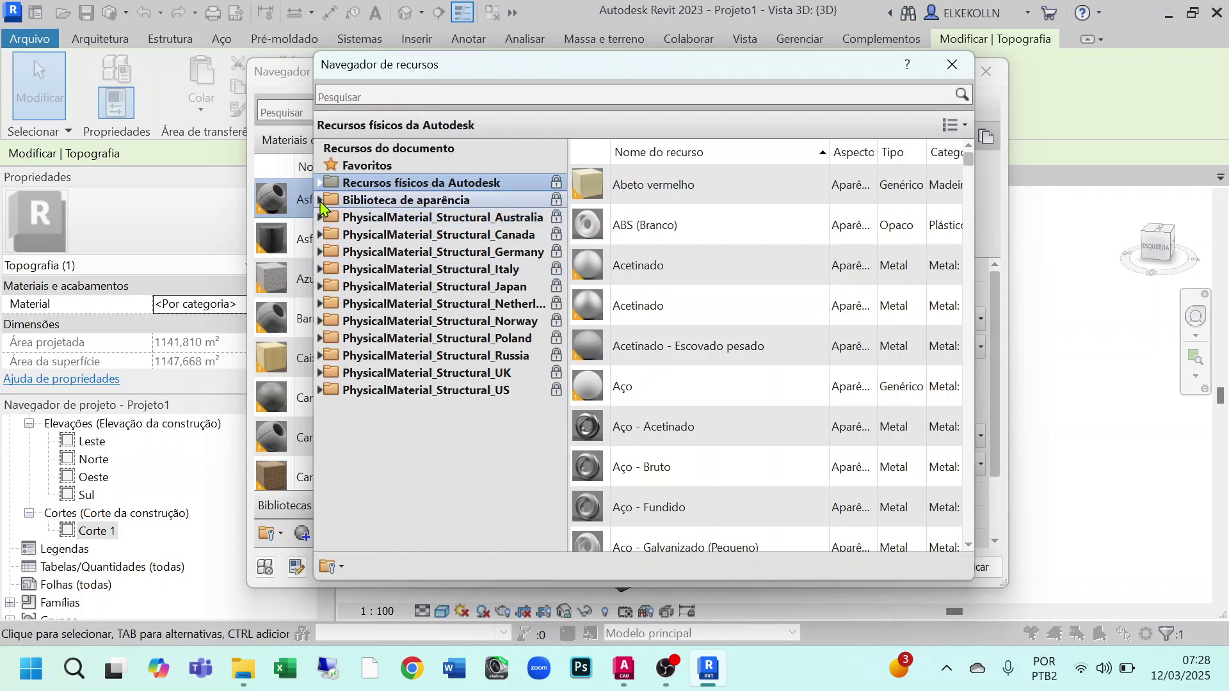
{"action": "left_click", "coordinate": [321, 201]}
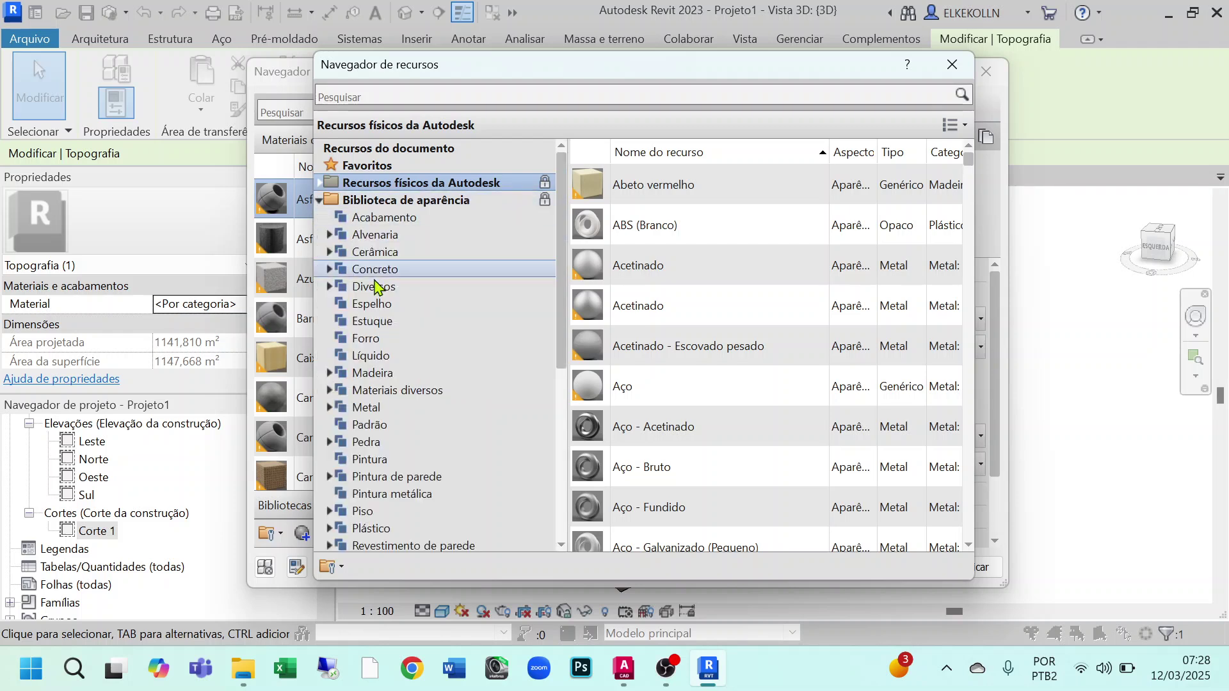
{"action": "scroll", "coordinate": [398, 291], "scroll_direction": "down", "scroll_amount": 3}
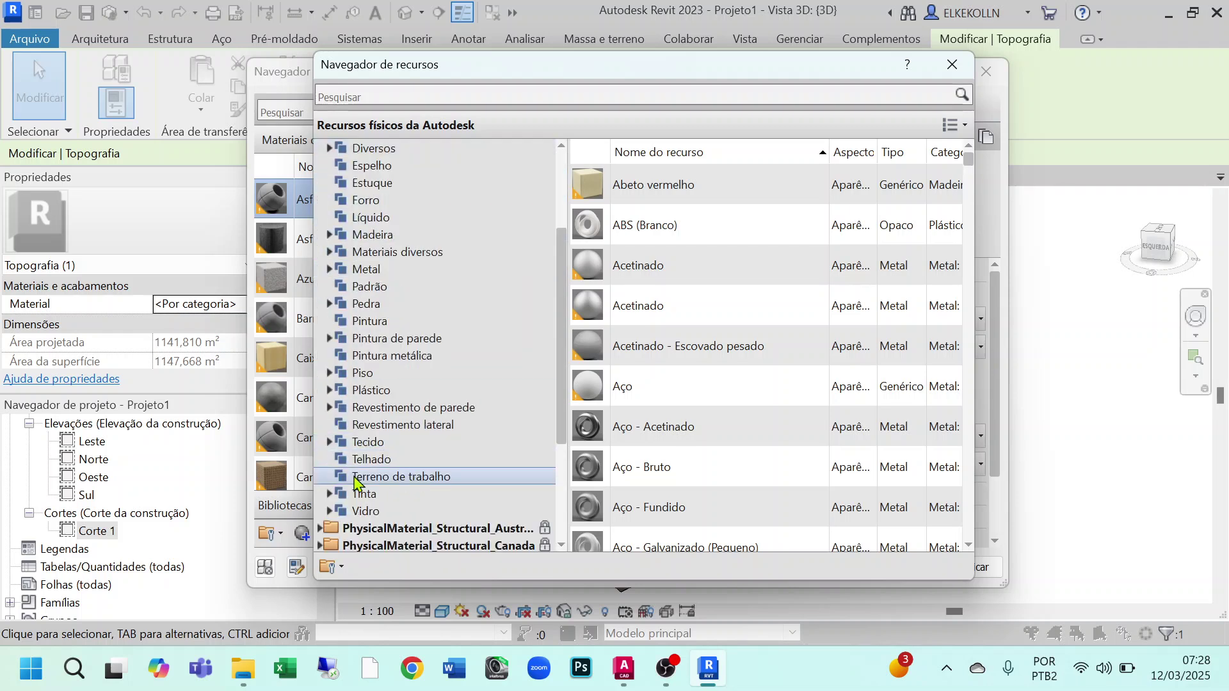
{"action": "left_click", "coordinate": [358, 477]}
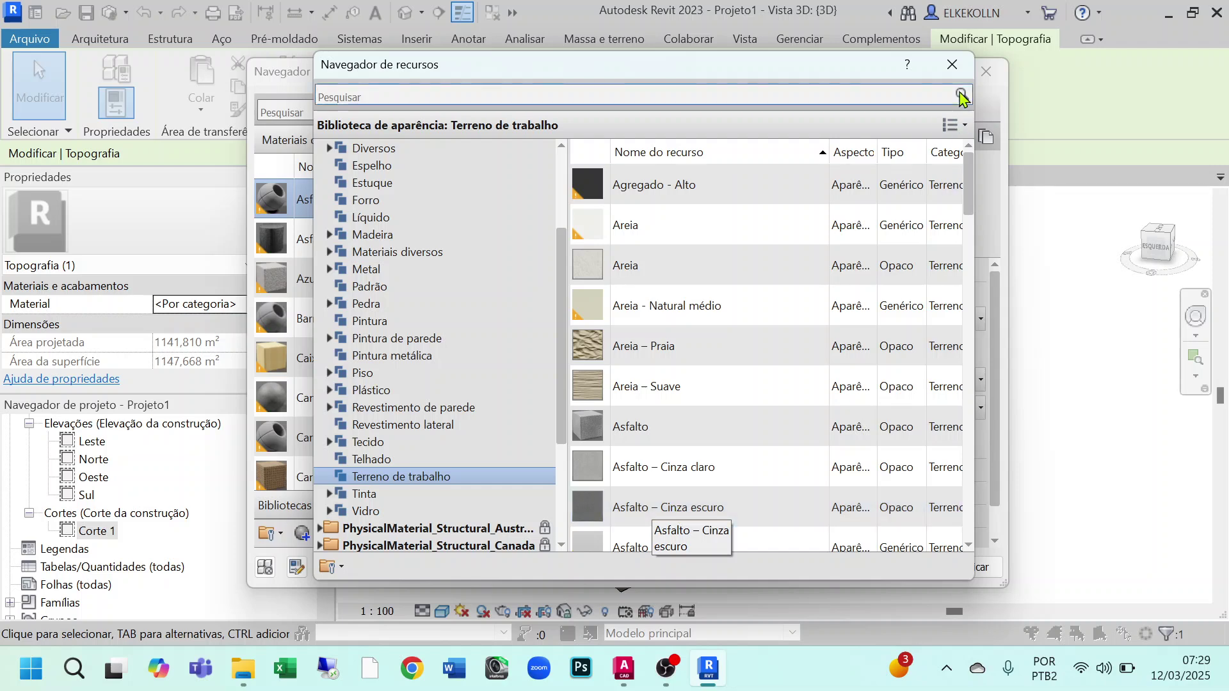
{"action": "left_click", "coordinate": [951, 64]}
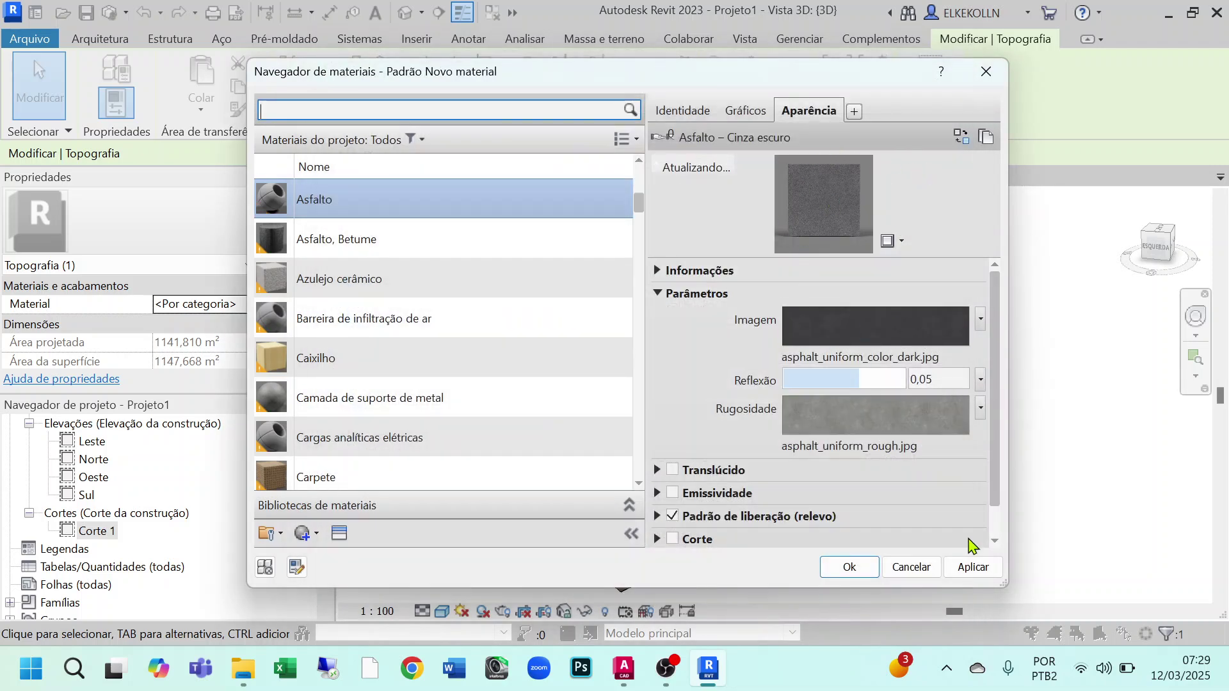
Assign the Asfalto material to the strip sub-region, deselect it and inspect the terrain in 3D
{"action": "left_click", "coordinate": [852, 571]}
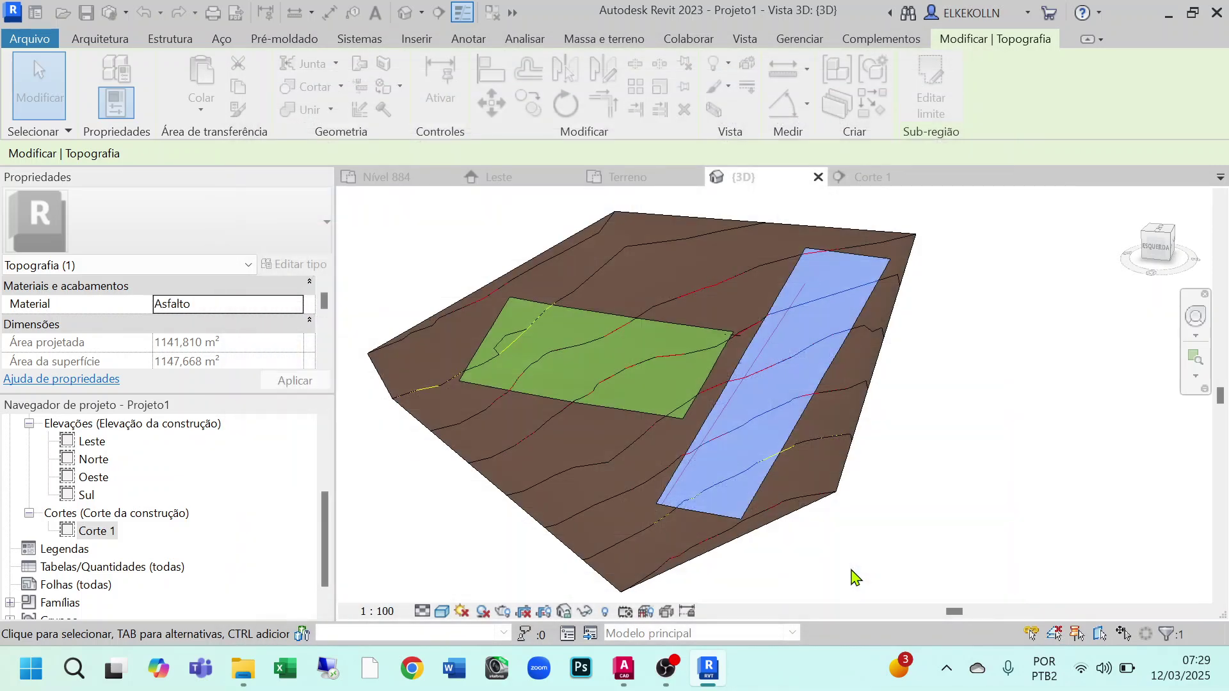
{"action": "left_click", "coordinate": [949, 462]}
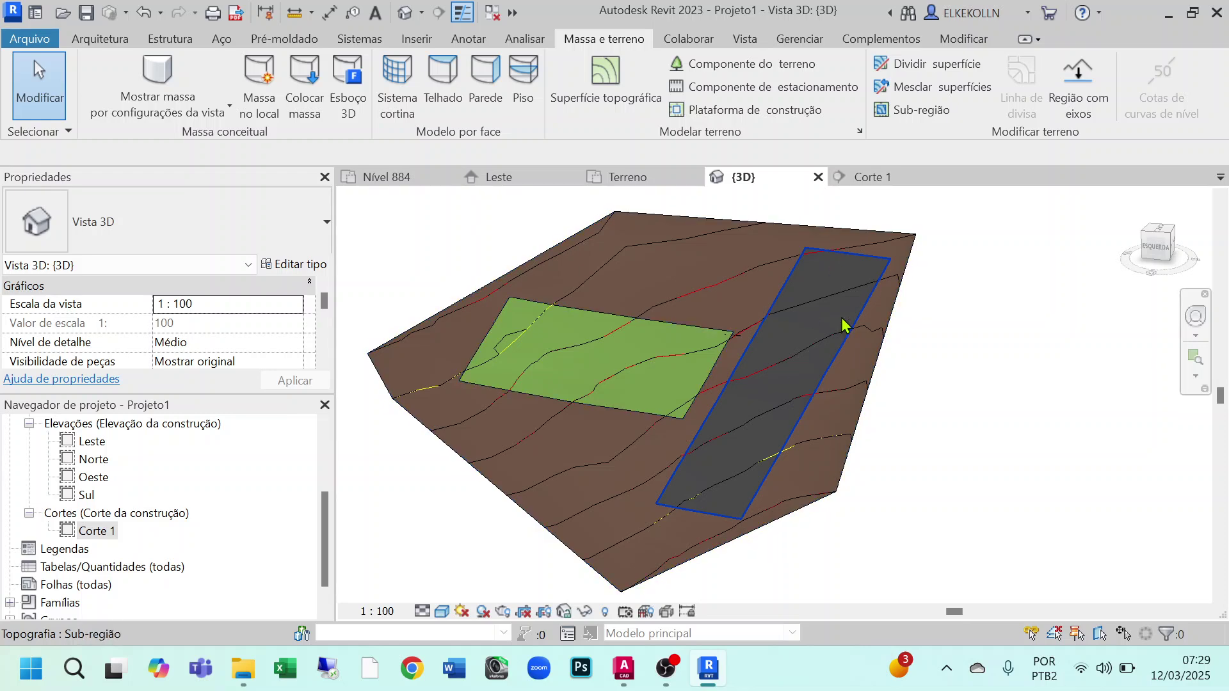
{"action": "middle_click_drag", "start_coordinate": [1055, 391], "coordinate": [1035, 424], "text": "shift"}
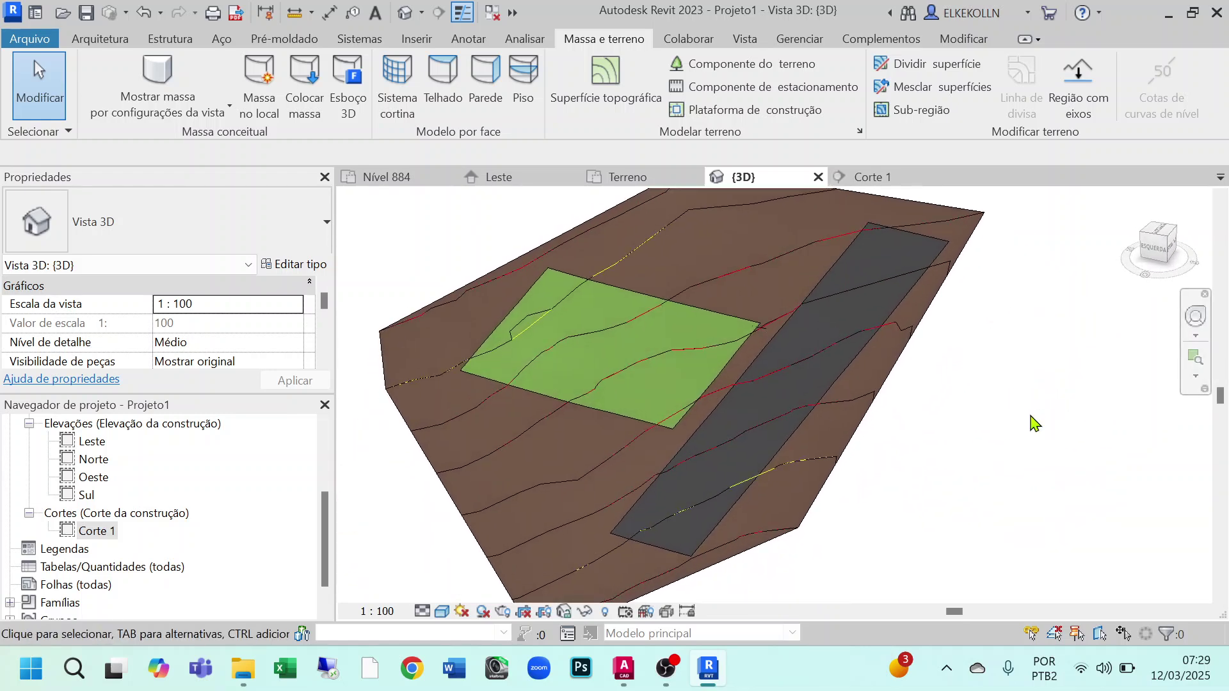
Examine the asphalt strip sub-region in 3D, including its material and area properties, its edges and the gap beside the grass surface
{"action": "scroll", "coordinate": [864, 384], "scroll_direction": "up", "scroll_amount": 2}
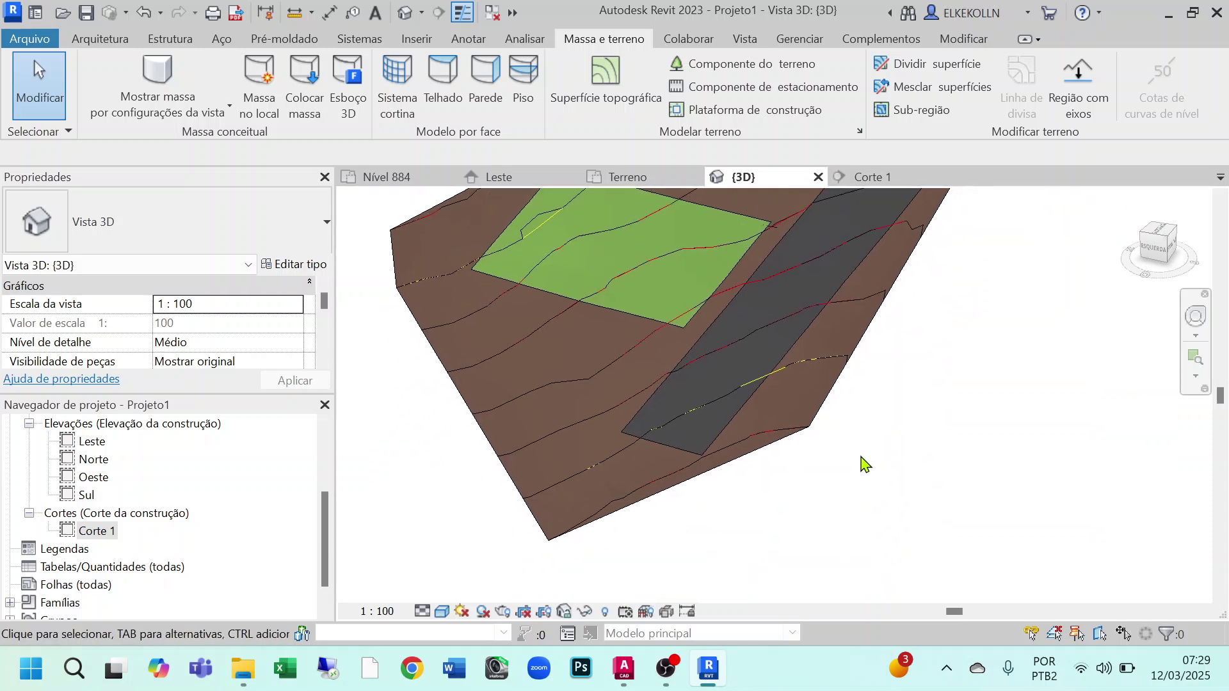
{"action": "scroll", "coordinate": [672, 431], "scroll_direction": "up", "scroll_amount": 4}
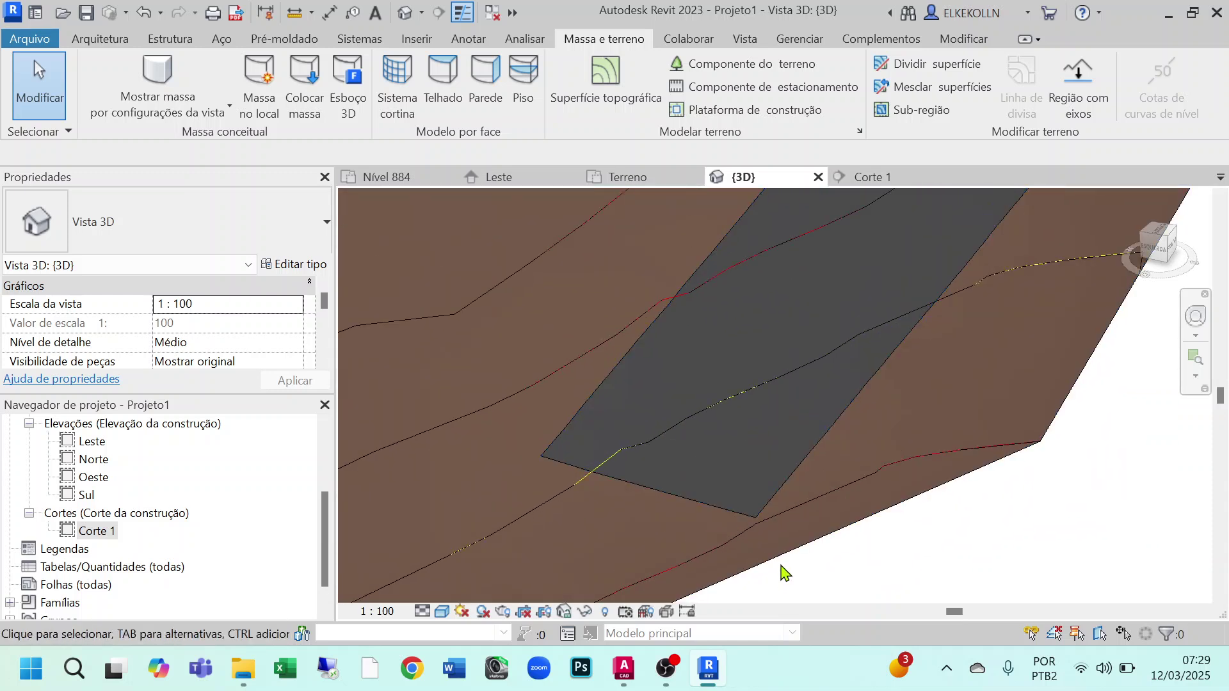
{"action": "middle_click_drag", "start_coordinate": [781, 576], "coordinate": [704, 493], "text": "shift"}
{"action": "scroll", "coordinate": [525, 389], "scroll_direction": "up", "scroll_amount": 3}
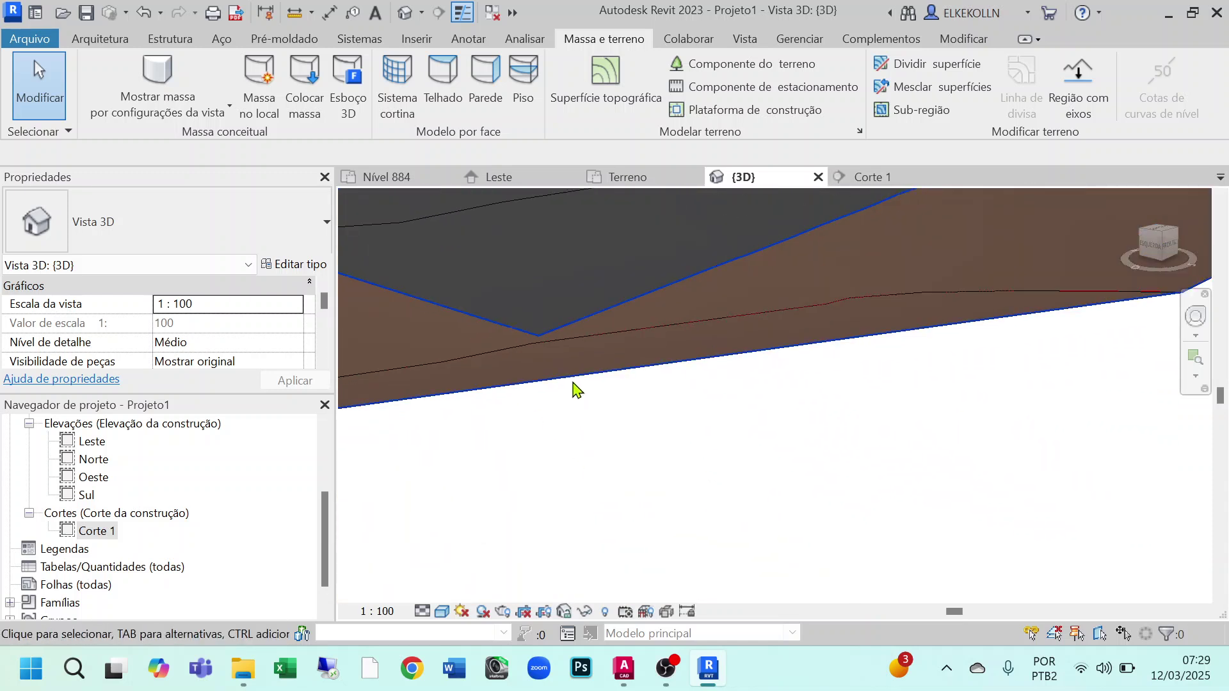
{"action": "middle_click_drag", "start_coordinate": [623, 417], "coordinate": [732, 542]}
{"action": "left_click", "coordinate": [688, 452]}
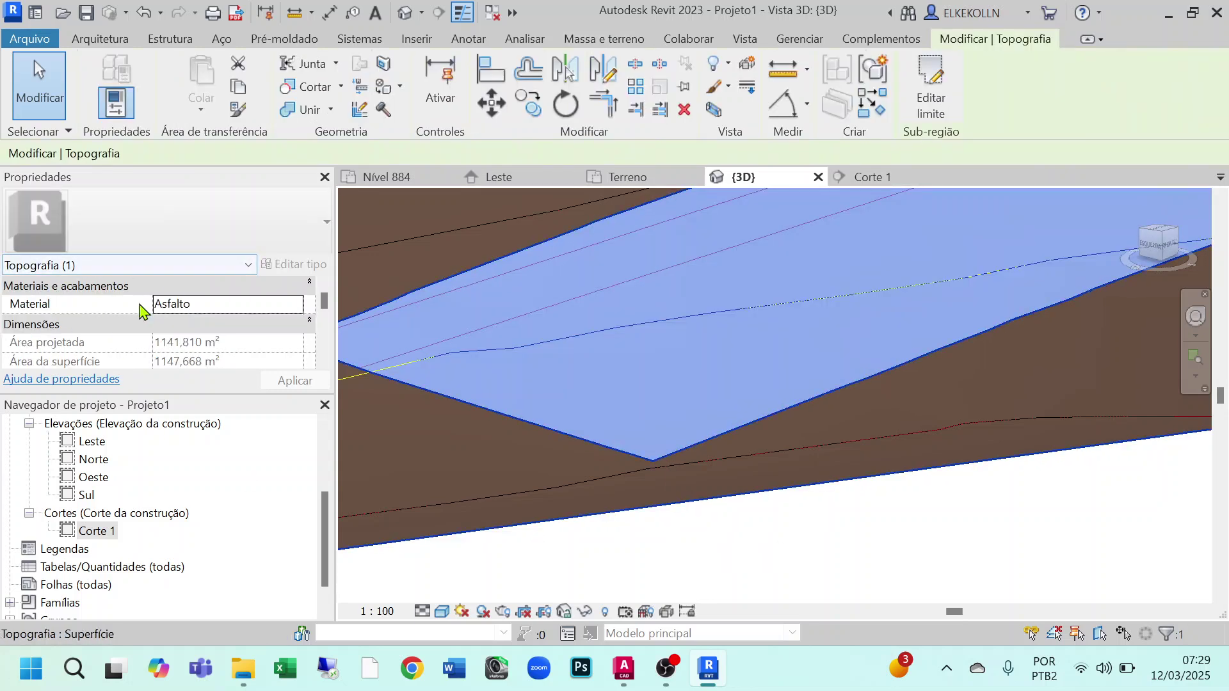
{"action": "scroll", "coordinate": [134, 323], "scroll_direction": "down", "scroll_amount": 3}
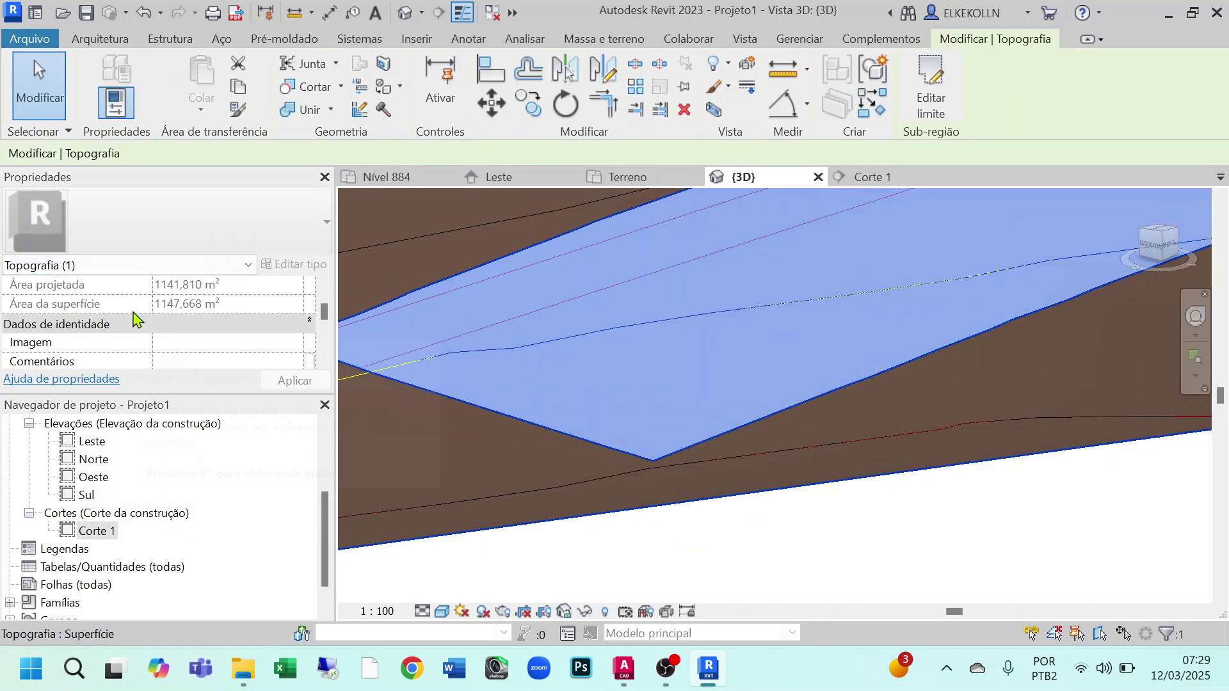
{"action": "scroll", "coordinate": [134, 323], "scroll_direction": "up", "scroll_amount": 3}
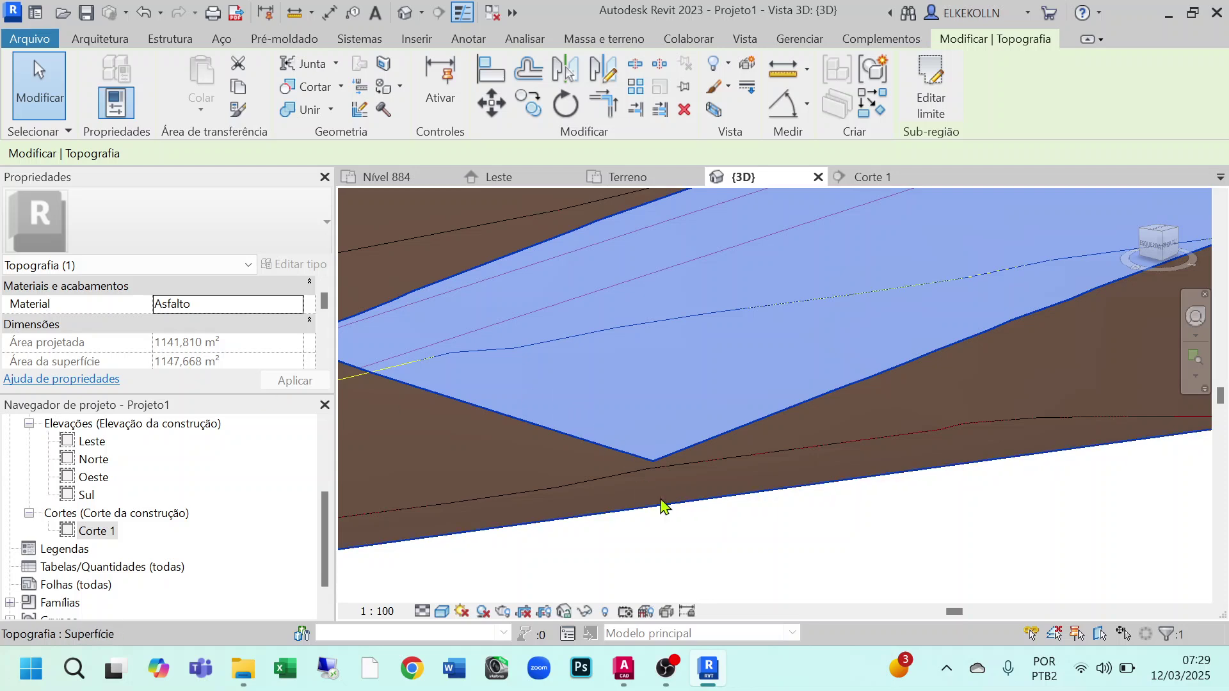
{"action": "scroll", "coordinate": [691, 521], "scroll_direction": "up", "scroll_amount": 4}
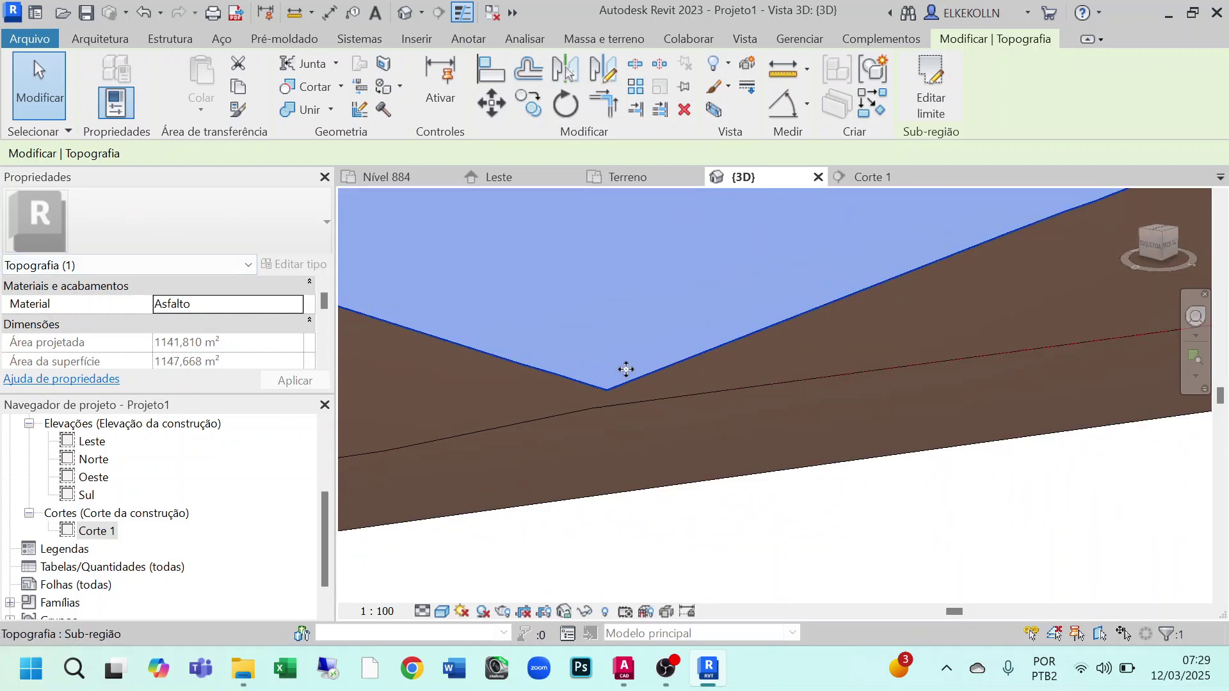
{"action": "scroll", "coordinate": [883, 502], "scroll_direction": "down", "scroll_amount": 6}
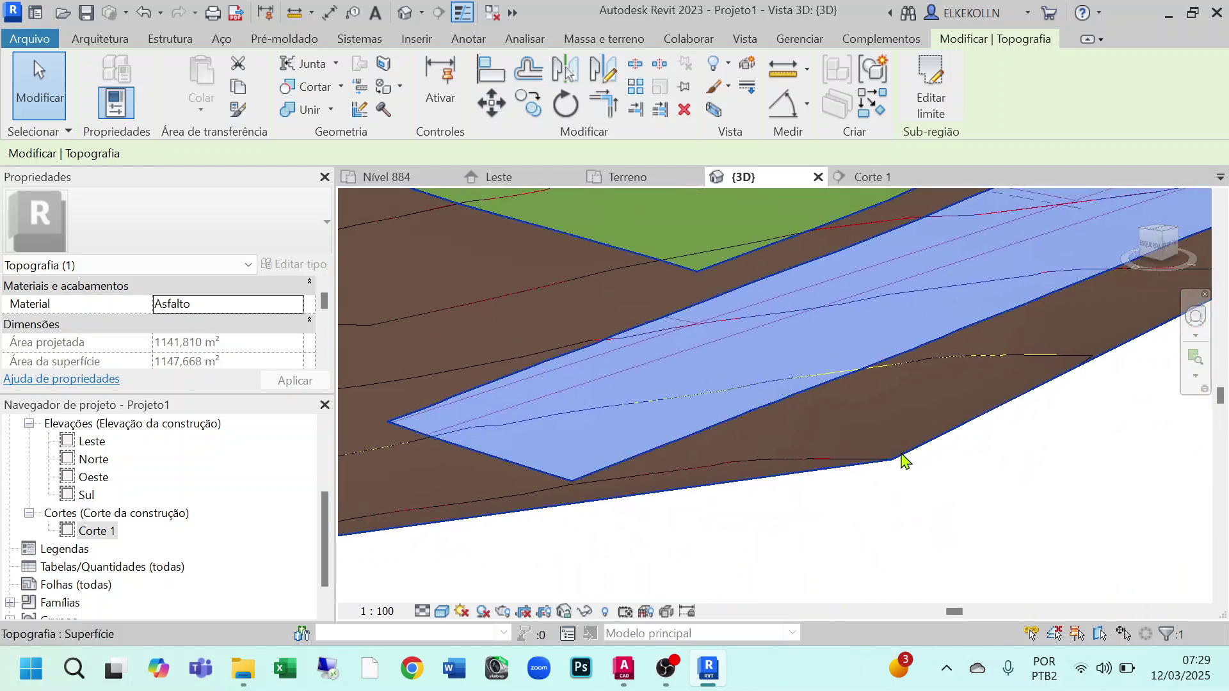
{"action": "scroll", "coordinate": [582, 442], "scroll_direction": "down", "scroll_amount": 2}
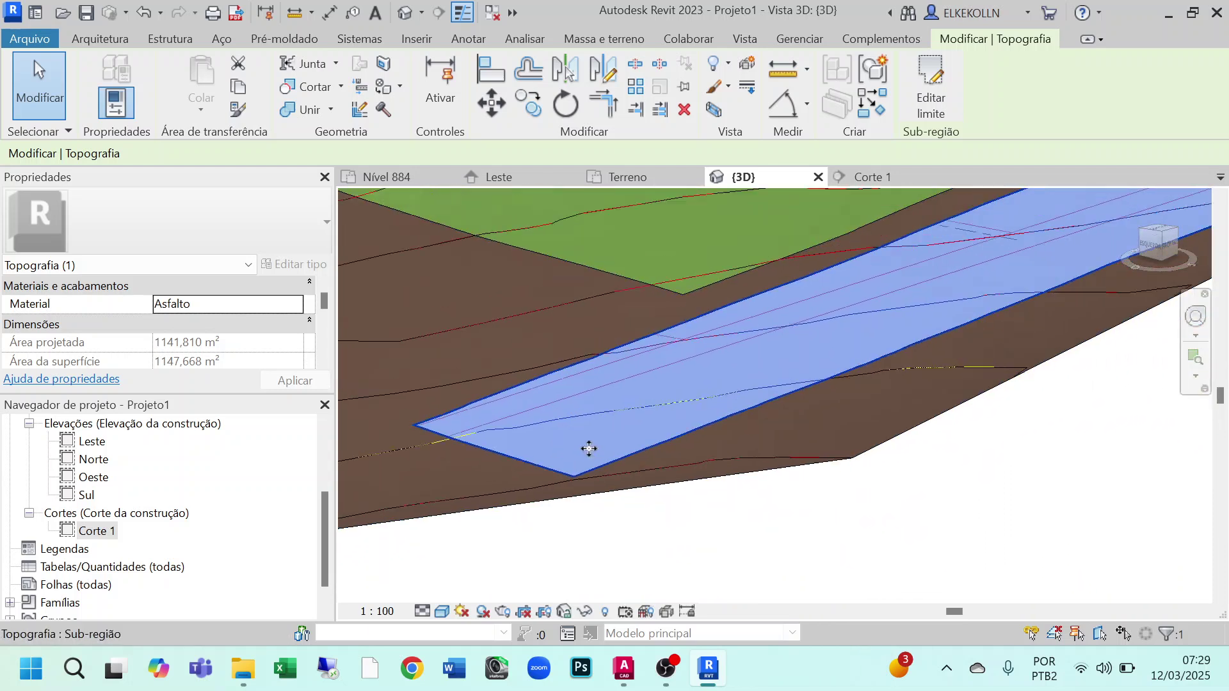
{"action": "left_click", "coordinate": [1050, 508]}
{"action": "scroll", "coordinate": [915, 483], "scroll_direction": "up", "scroll_amount": 2}
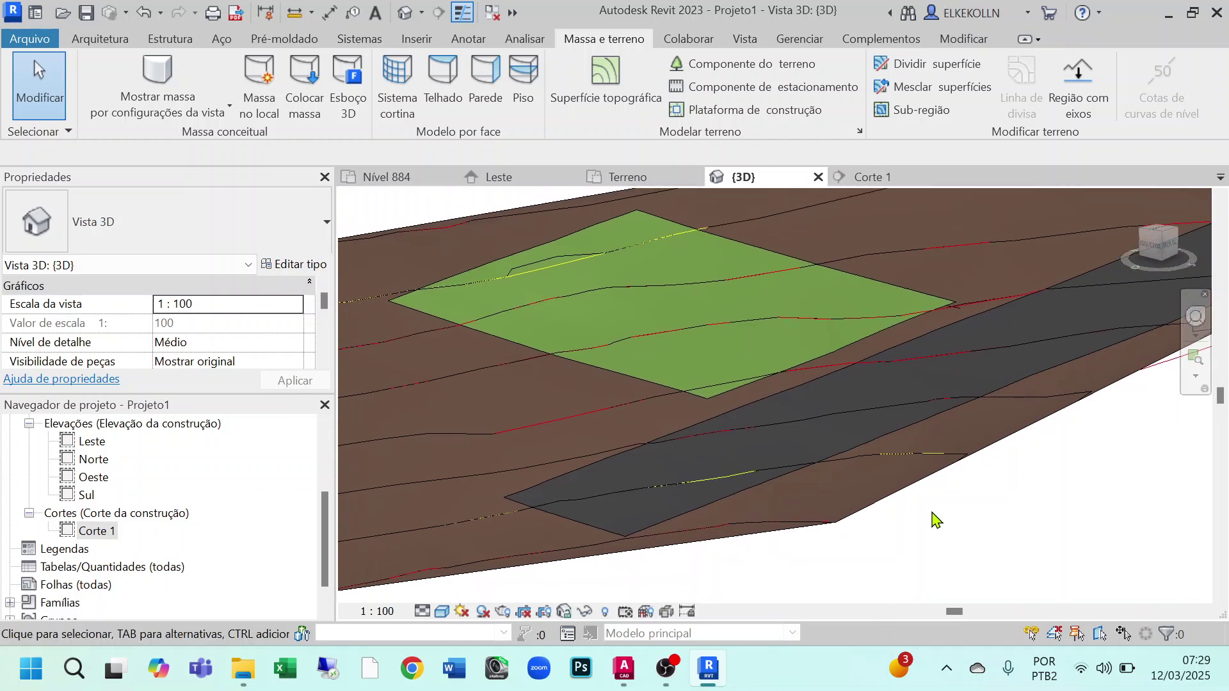
{"action": "scroll", "coordinate": [565, 466], "scroll_direction": "up", "scroll_amount": 1}
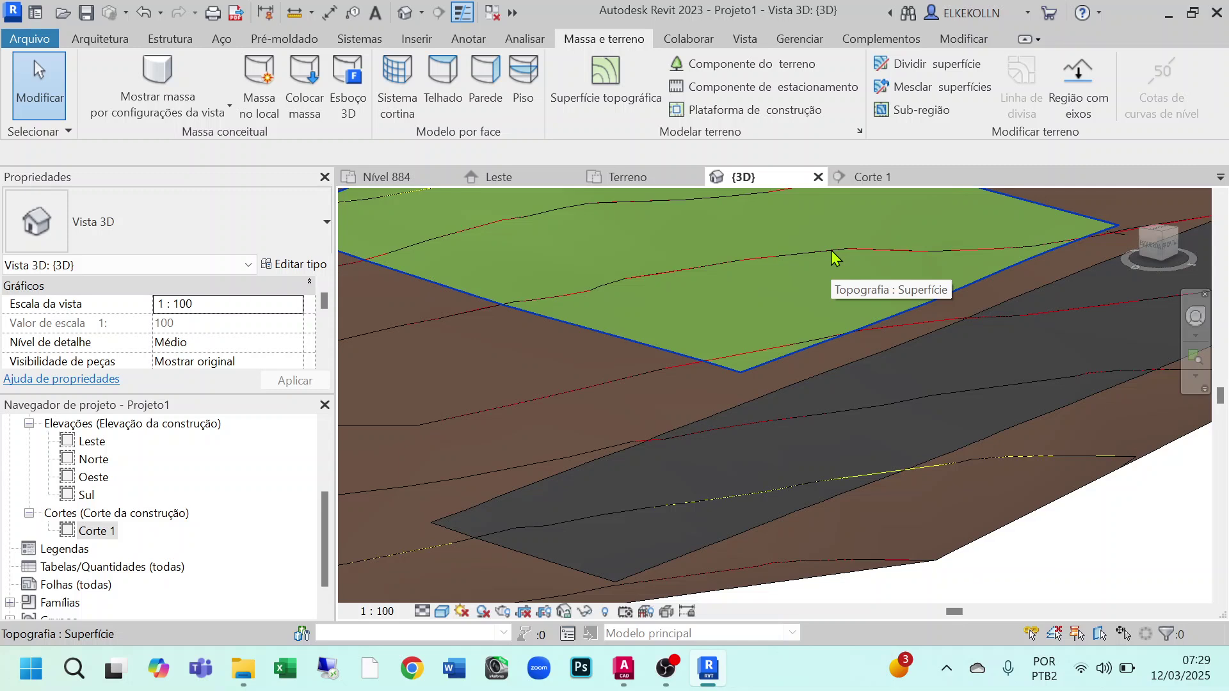
{"action": "middle_click_drag", "start_coordinate": [935, 370], "coordinate": [864, 320]}
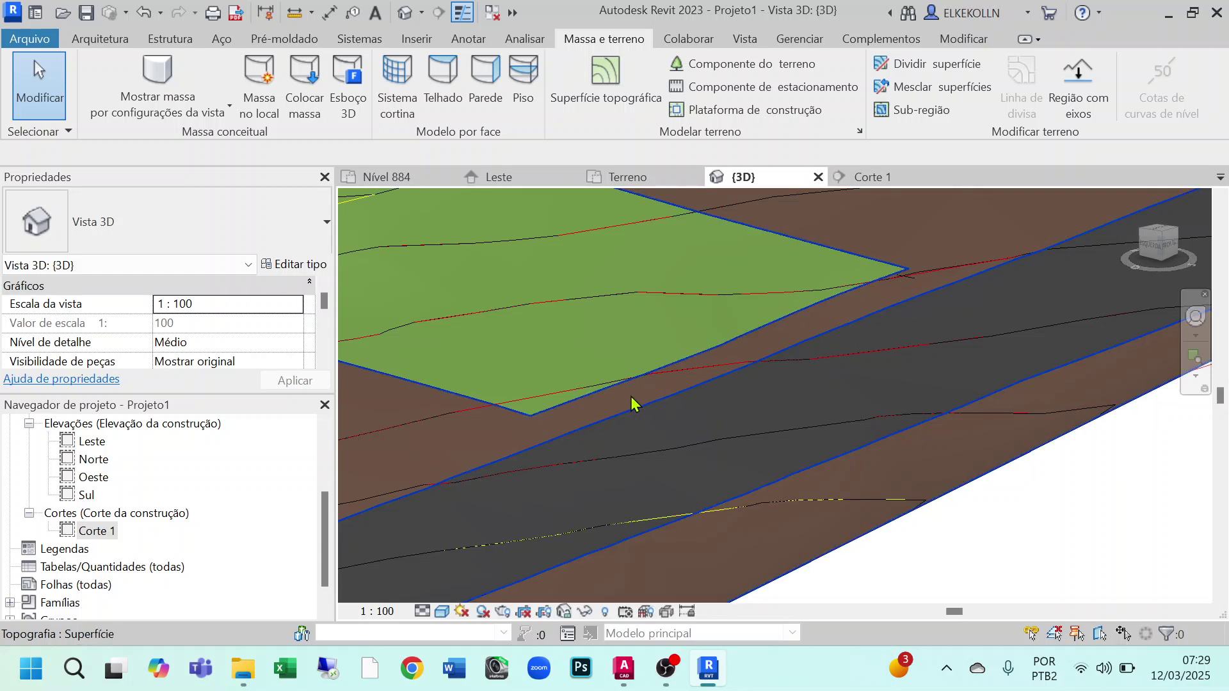
{"action": "scroll", "coordinate": [633, 405], "scroll_direction": "down", "scroll_amount": 3}
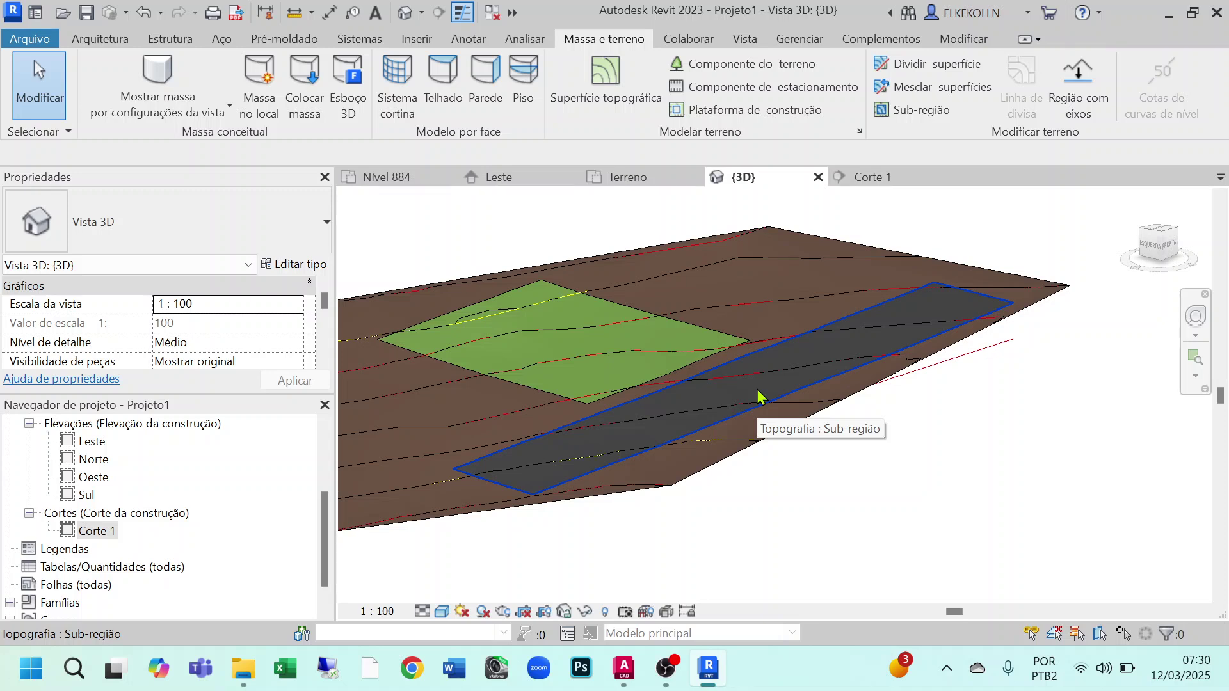
In the Terreno floor plan, start a building pad and sketch a 95.1508 by 3 rectangular boundary between the square surface and the road
{"action": "left_click", "coordinate": [638, 182]}
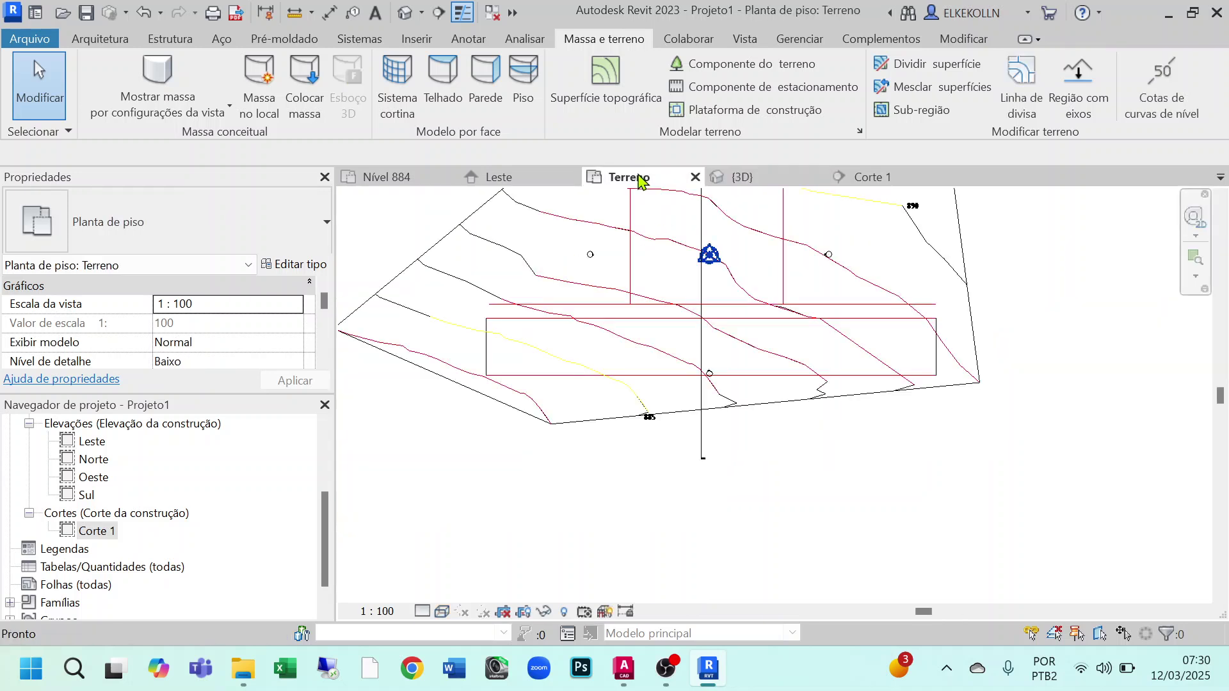
{"action": "middle_click_drag", "start_coordinate": [796, 389], "coordinate": [817, 529]}
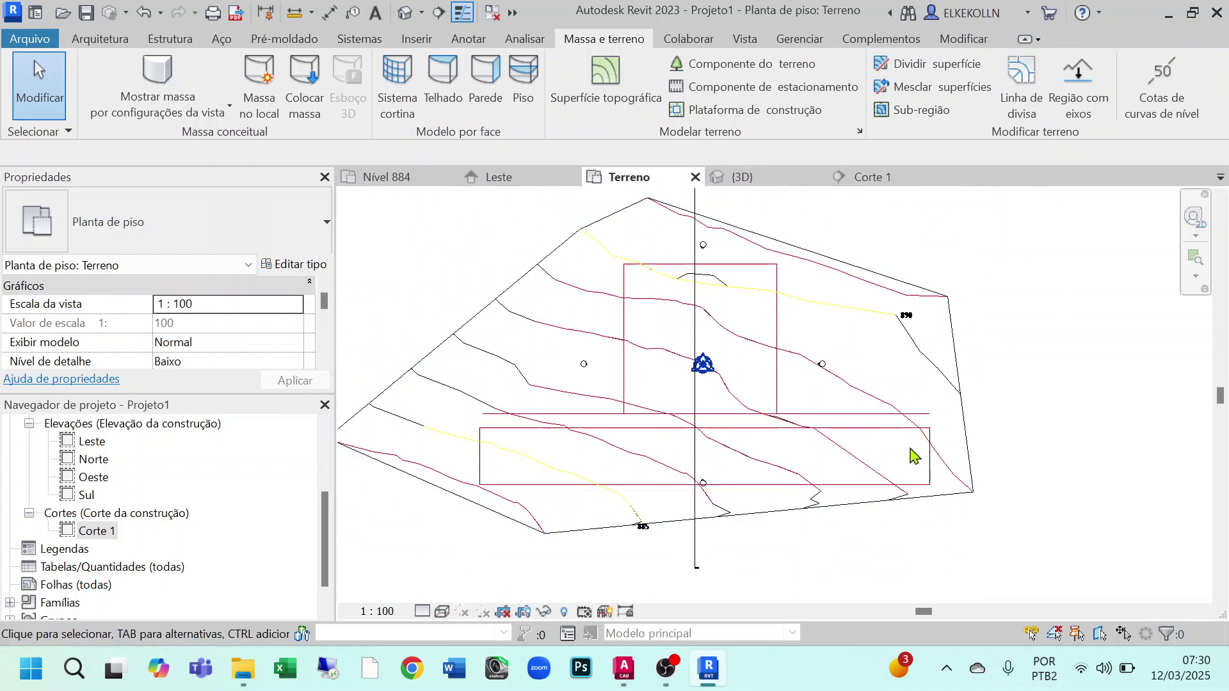
{"action": "scroll", "coordinate": [1031, 367], "scroll_direction": "up", "scroll_amount": 2}
{"action": "middle_click_drag", "start_coordinate": [882, 374], "coordinate": [996, 359]}
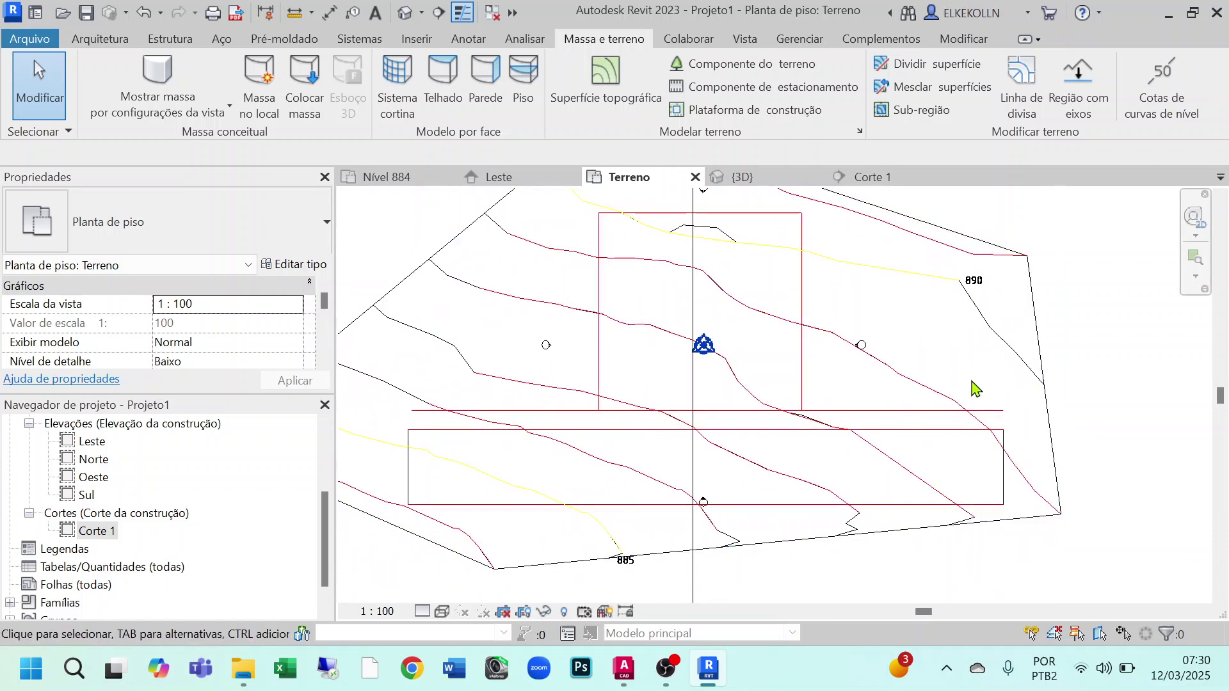
{"action": "middle_click_drag", "start_coordinate": [901, 371], "coordinate": [932, 296]}
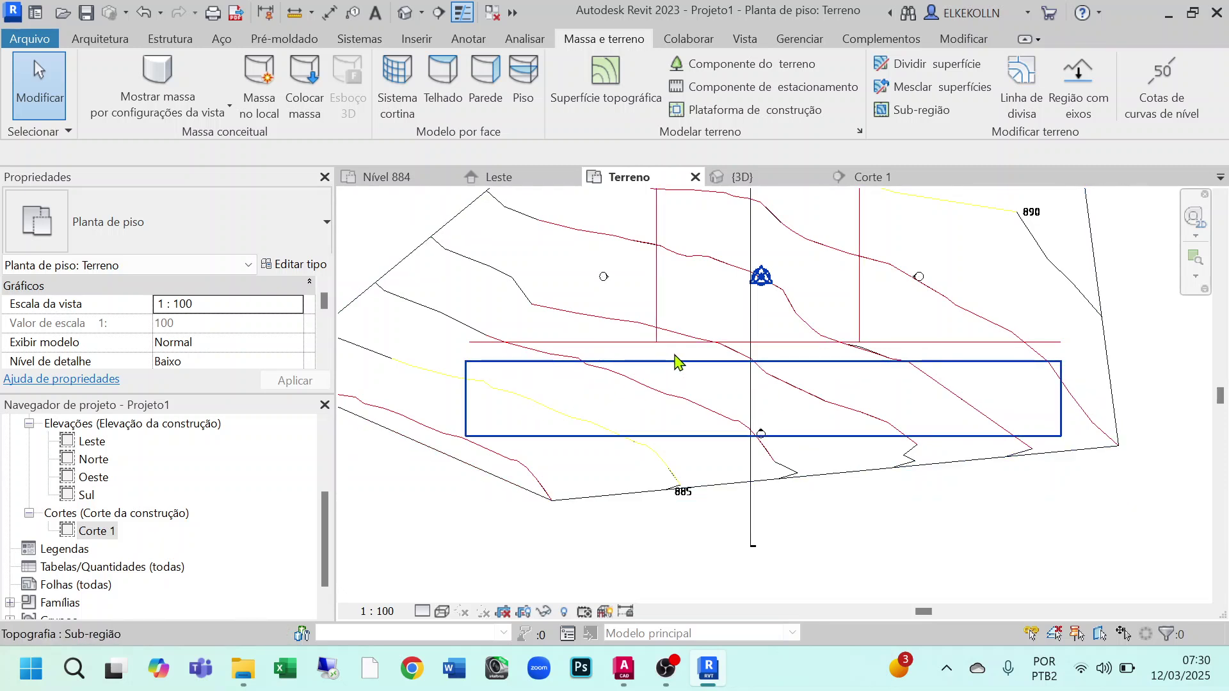
{"action": "middle_click_drag", "start_coordinate": [488, 463], "coordinate": [549, 518]}
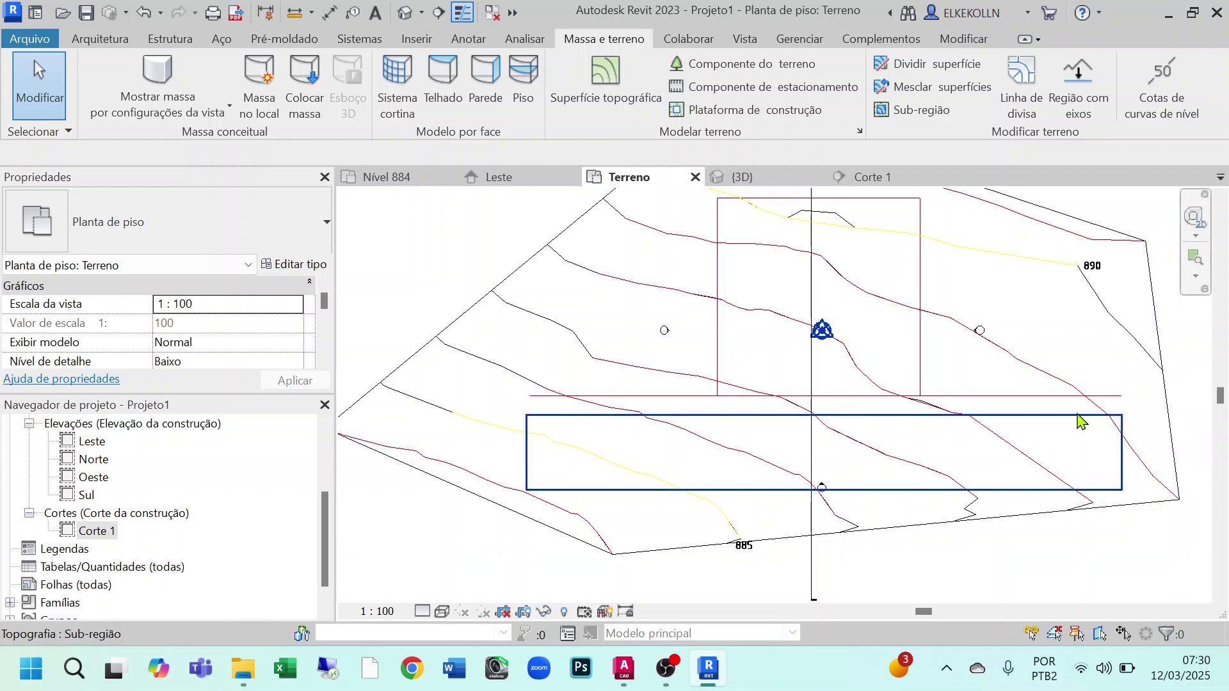
{"action": "middle_click_drag", "start_coordinate": [996, 430], "coordinate": [933, 431]}
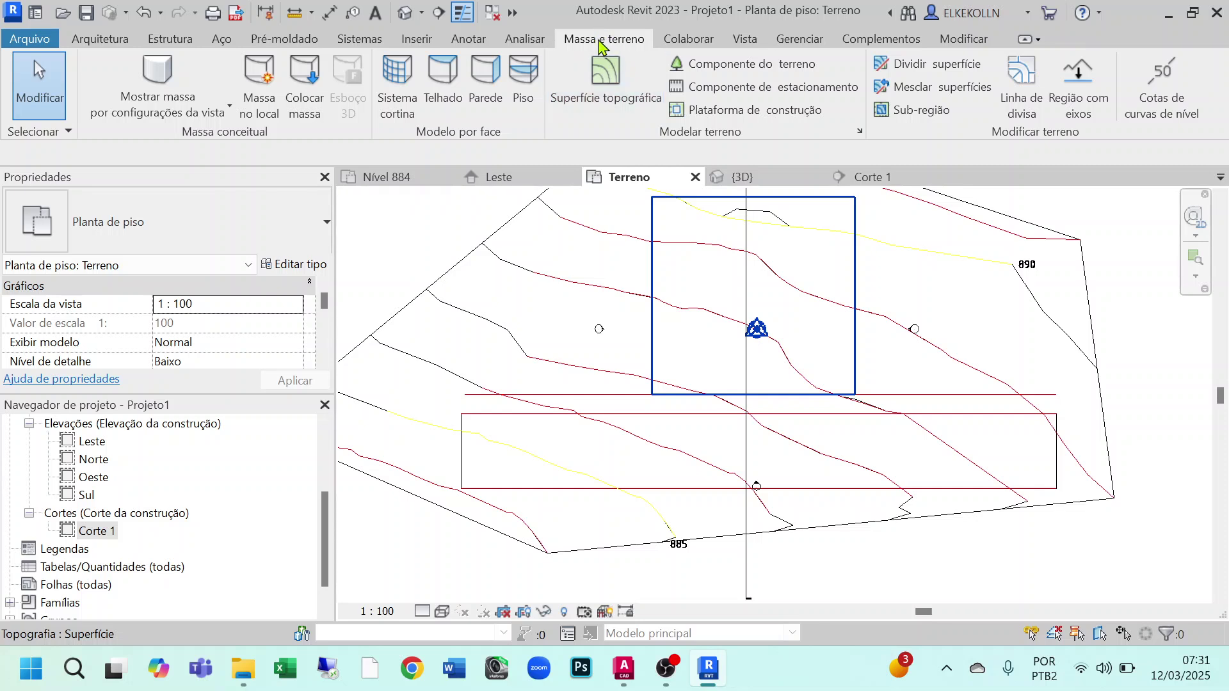
{"action": "left_click", "coordinate": [747, 111]}
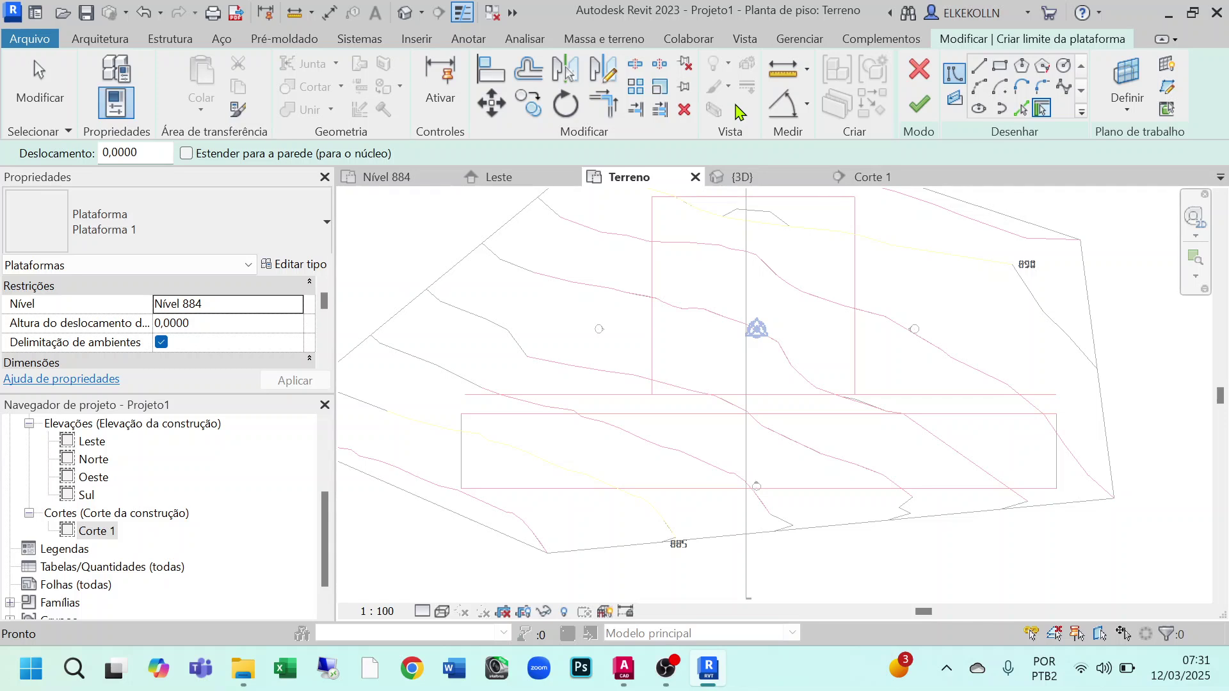
{"action": "left_click", "coordinate": [1001, 67]}
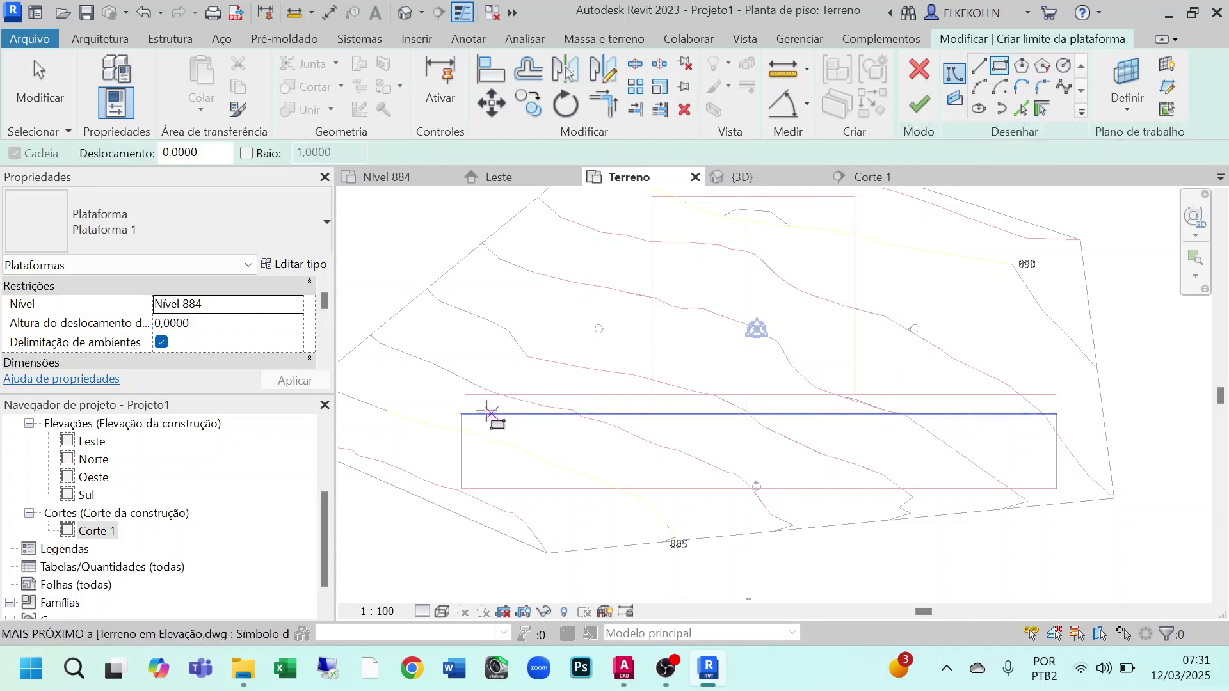
{"action": "left_click", "coordinate": [460, 414]}
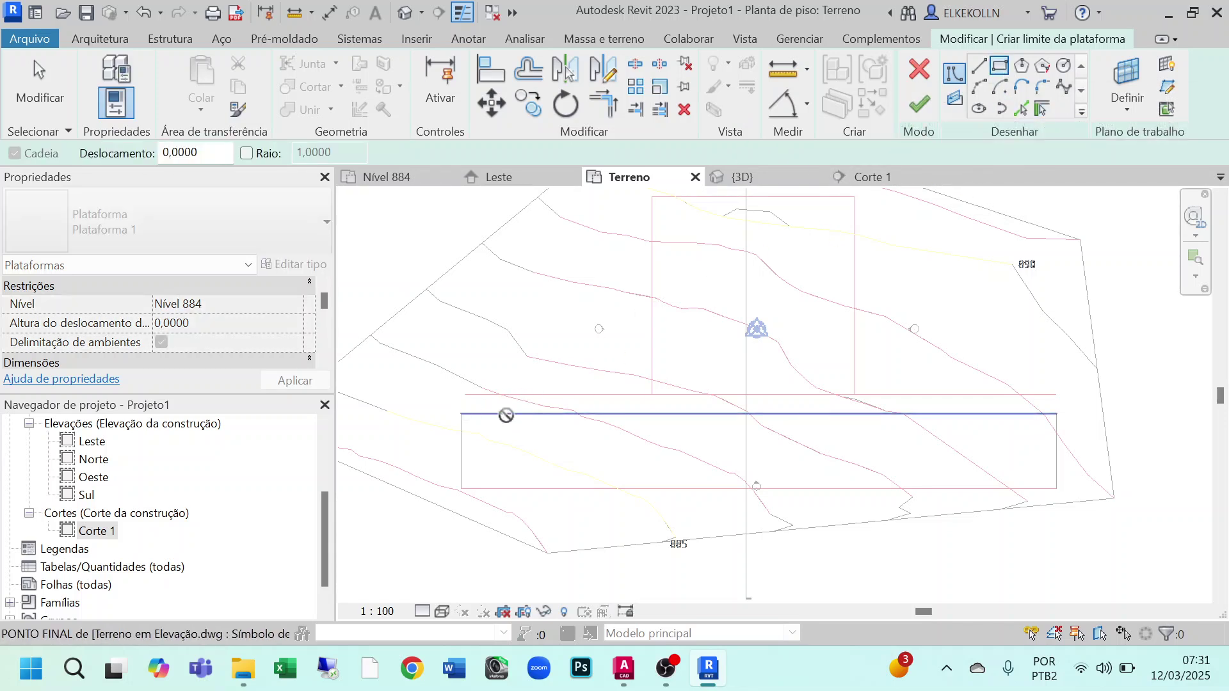
{"action": "left_click", "coordinate": [1057, 395]}
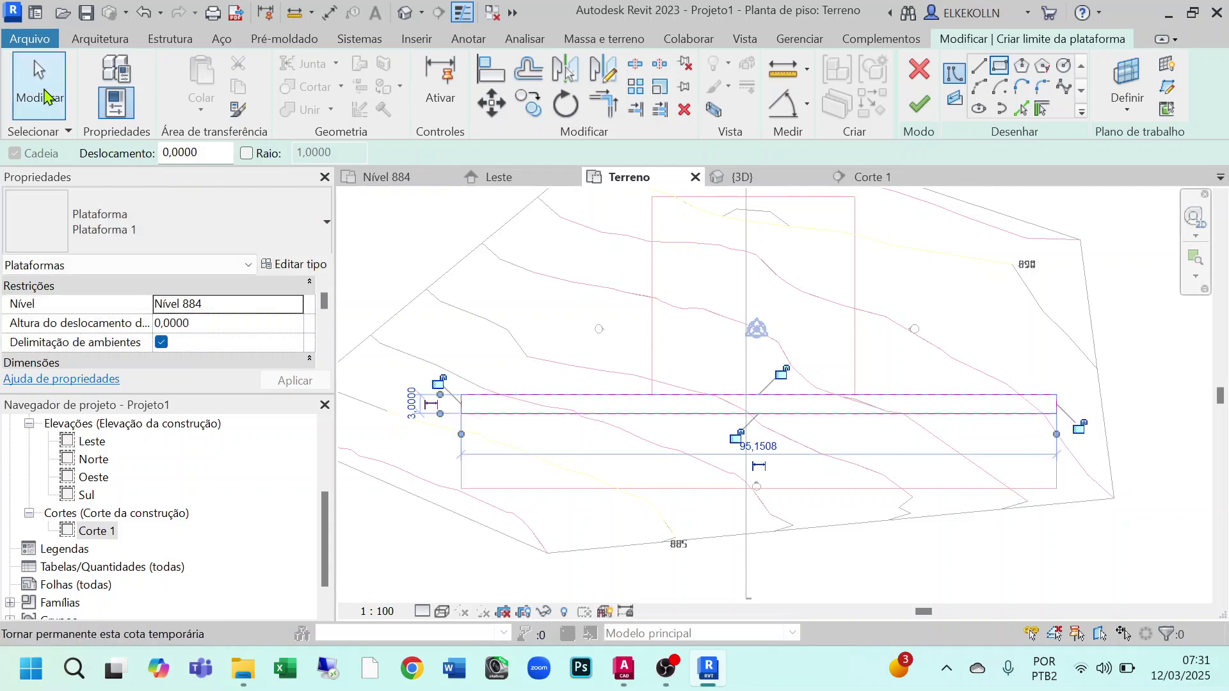
{"action": "left_click", "coordinate": [40, 83]}
{"action": "scroll", "coordinate": [663, 475], "scroll_direction": "up", "scroll_amount": 2}
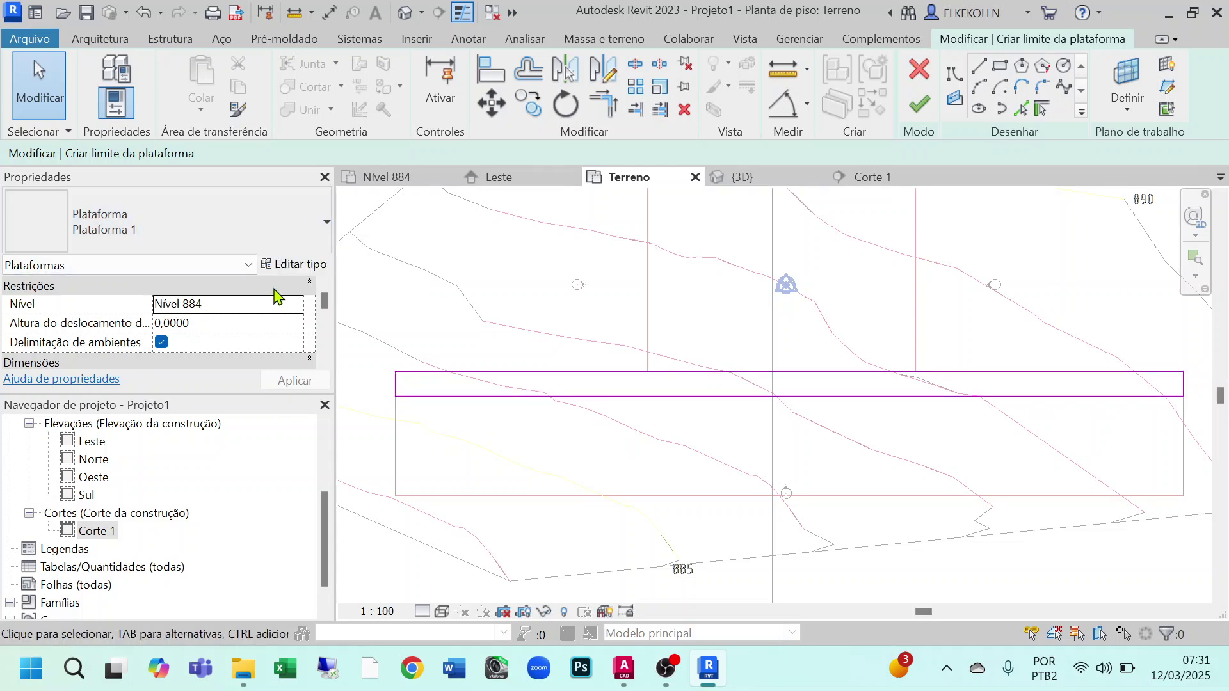
Edit the structure of the Plataforma 1 pad type and open the material choice for its Estrutura [1] layer
{"action": "left_click", "coordinate": [296, 265]}
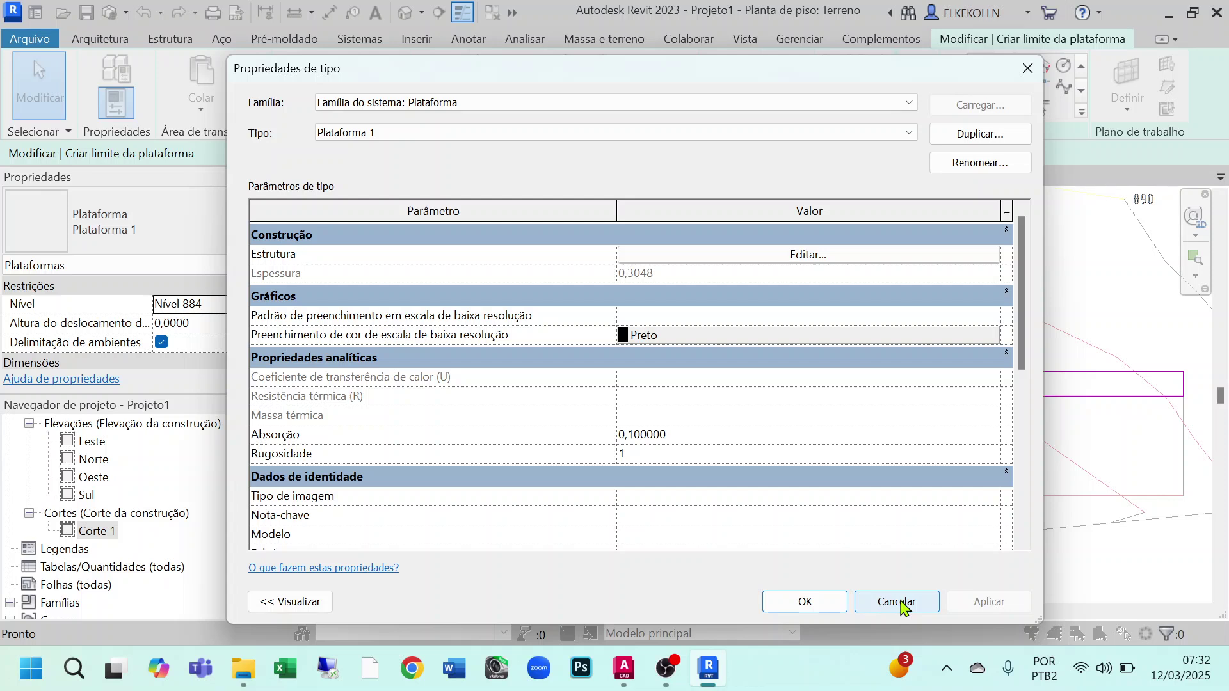
{"action": "left_click", "coordinate": [825, 259]}
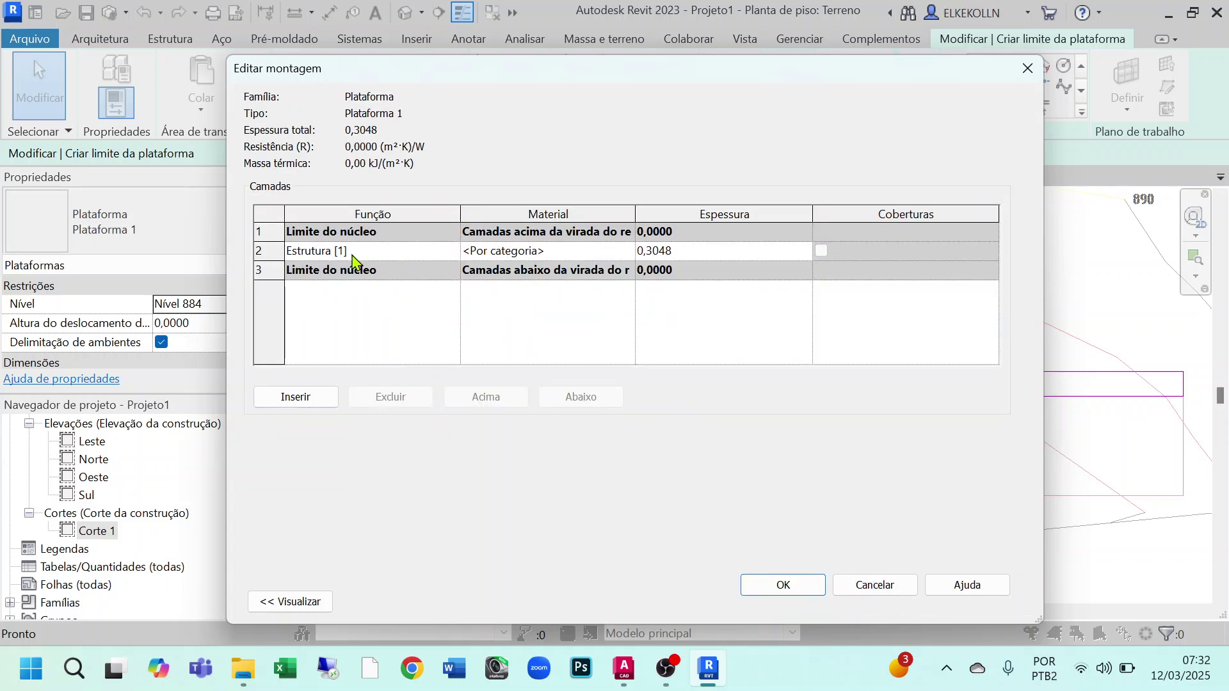
{"action": "left_click", "coordinate": [631, 251]}
{"action": "left_click", "coordinate": [630, 251]}
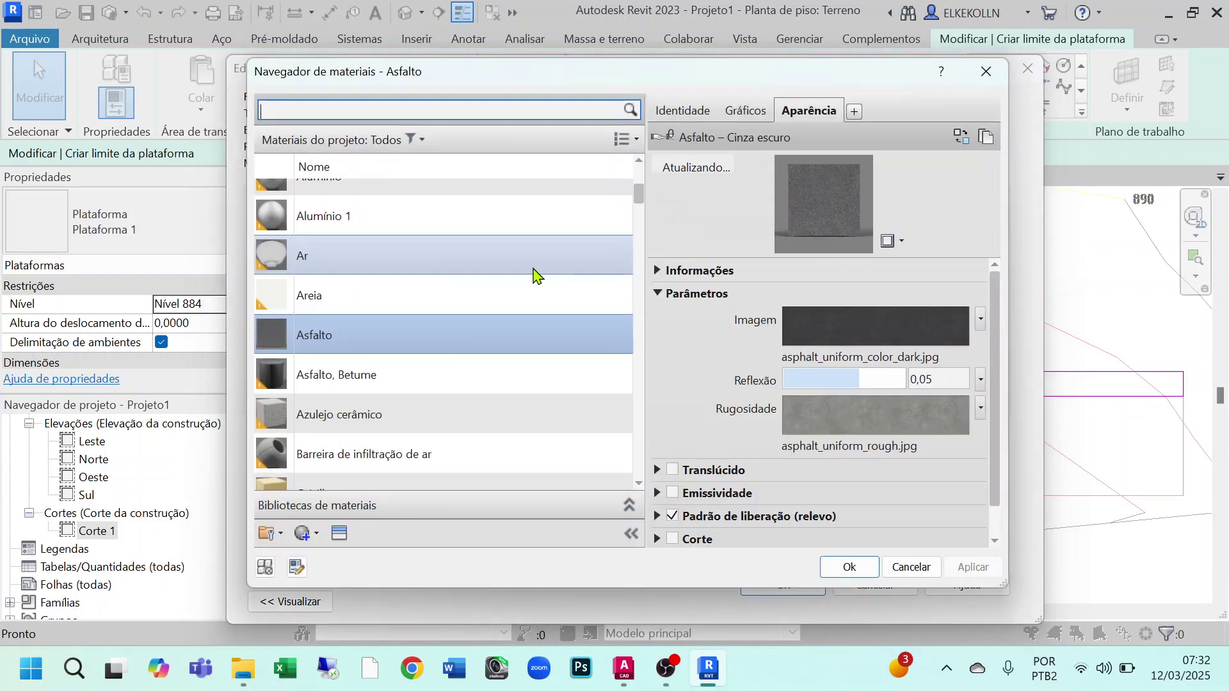
Create a new material for the pad's structural layer and name it Passeio
{"action": "scroll", "coordinate": [349, 186], "scroll_direction": "up", "scroll_amount": 1}
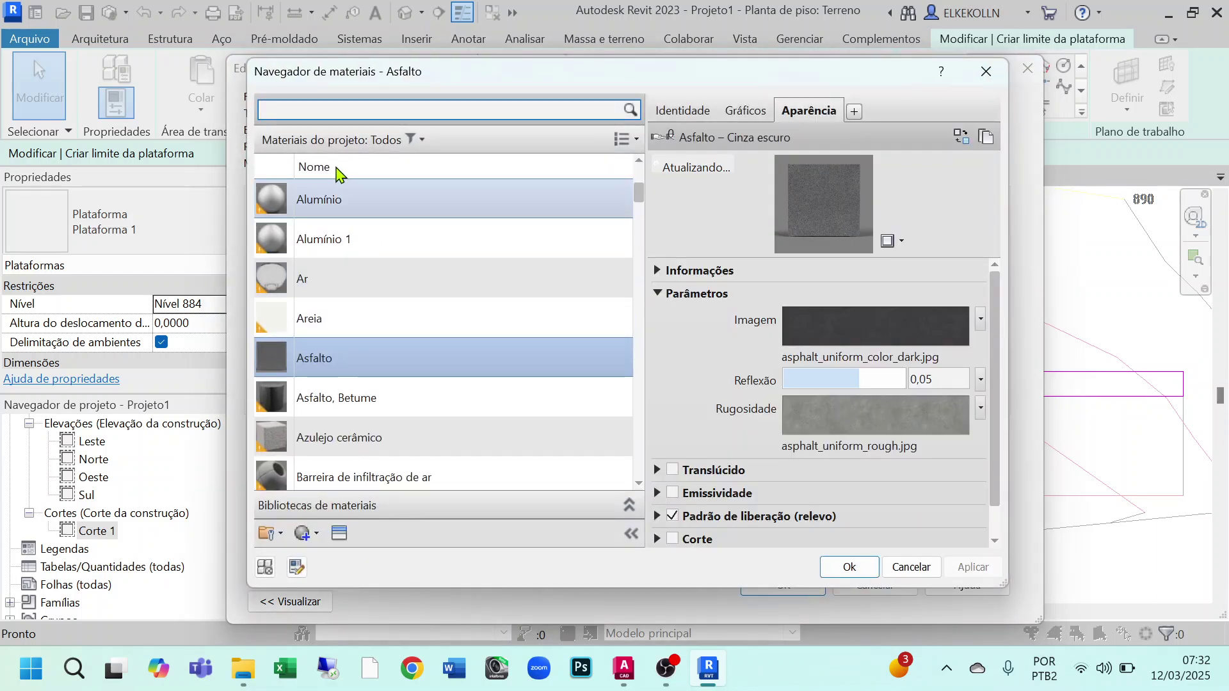
{"action": "left_click", "coordinate": [302, 533]}
{"action": "left_click", "coordinate": [339, 556]}
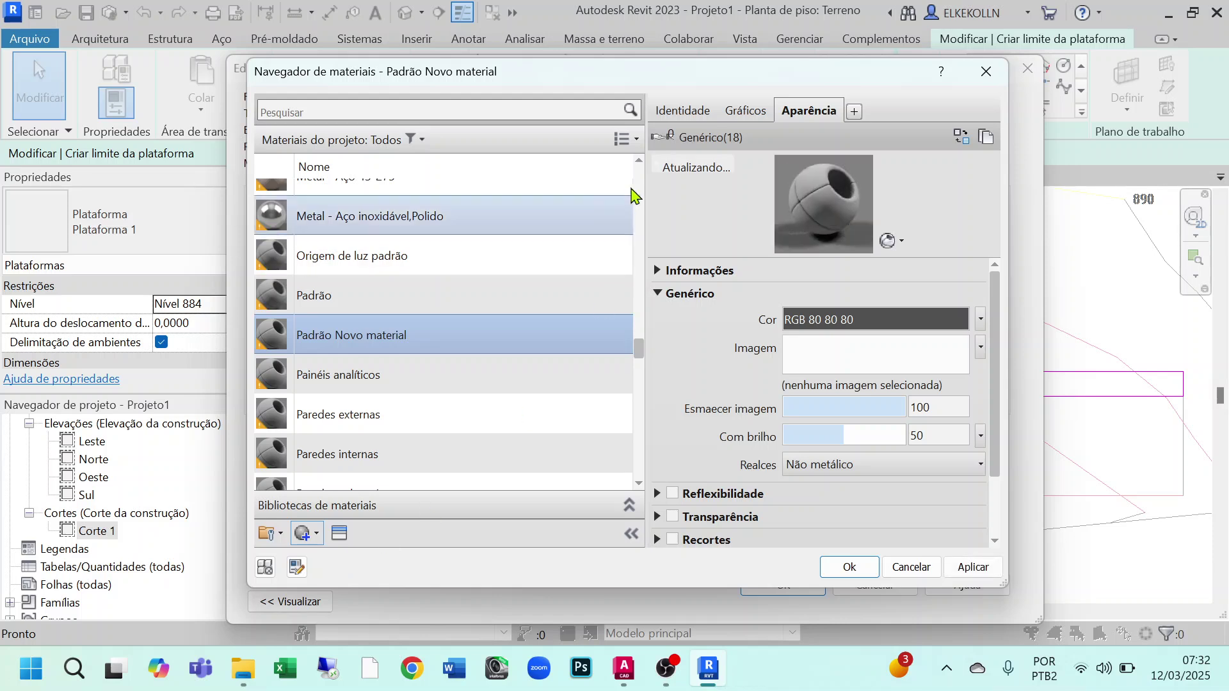
{"action": "scroll", "coordinate": [631, 198], "scroll_direction": "up", "scroll_amount": 1}
{"action": "left_click", "coordinate": [682, 111]}
{"action": "double_click", "coordinate": [918, 141]}
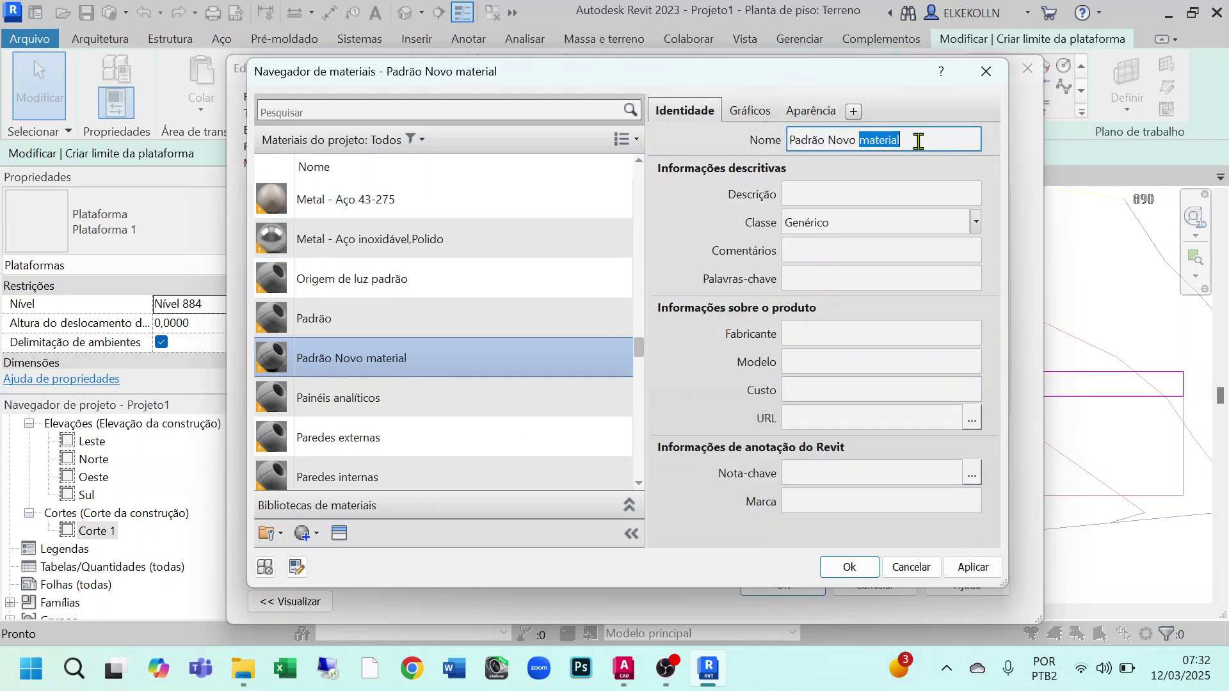
{"action": "left_click_drag", "start_coordinate": [918, 141], "coordinate": [794, 131]}
{"action": "left_click", "coordinate": [930, 145]}
{"action": "left_click_drag", "start_coordinate": [932, 140], "coordinate": [747, 135]}
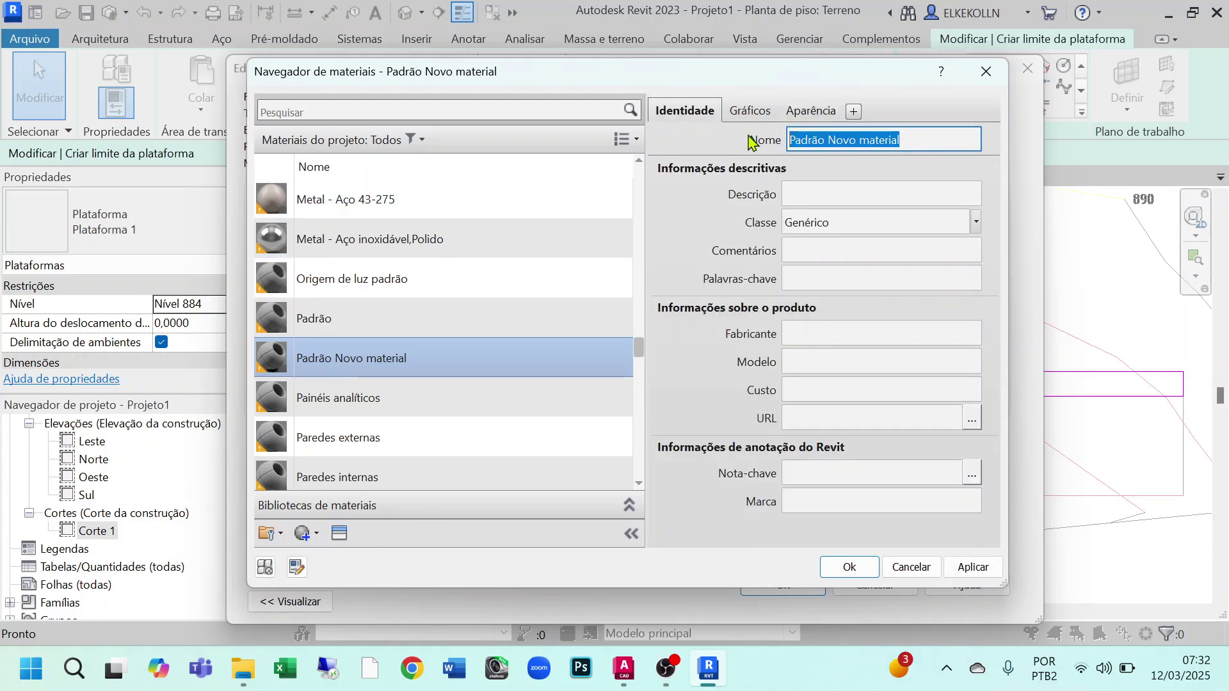
{"action": "type", "text": "Passeio"}
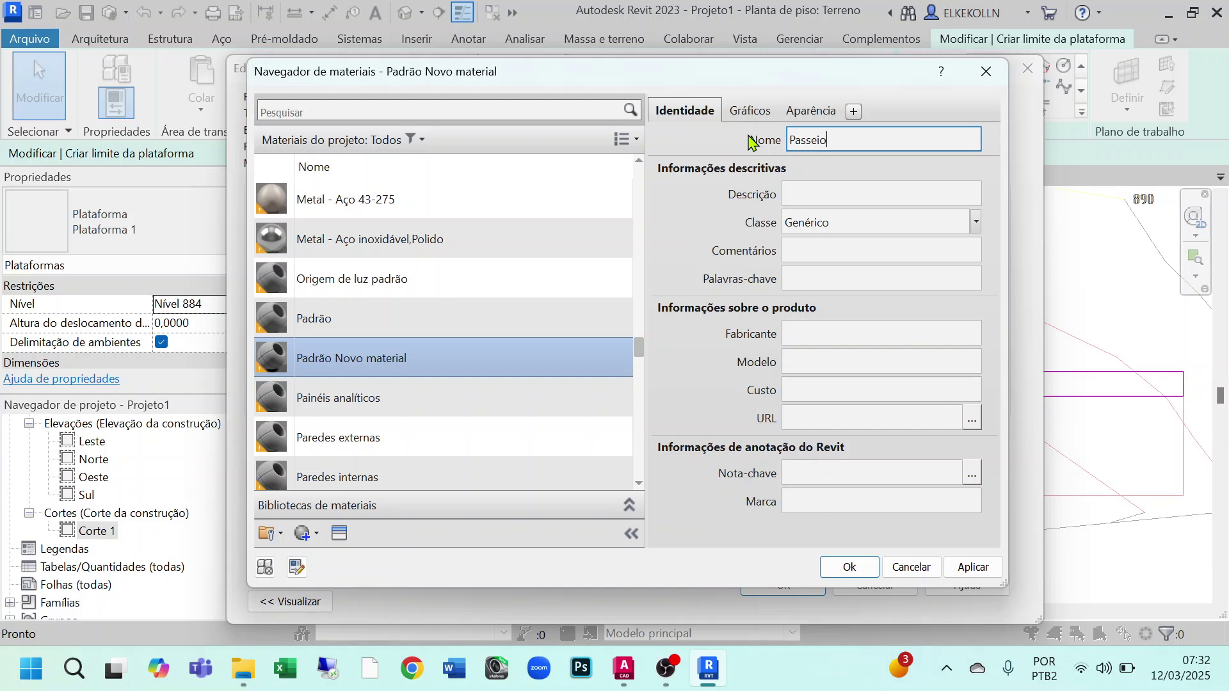
Set the Passeio material's class to Concreto, make its shading use the render appearance and display its appearance settings
{"action": "left_click", "coordinate": [975, 222]}
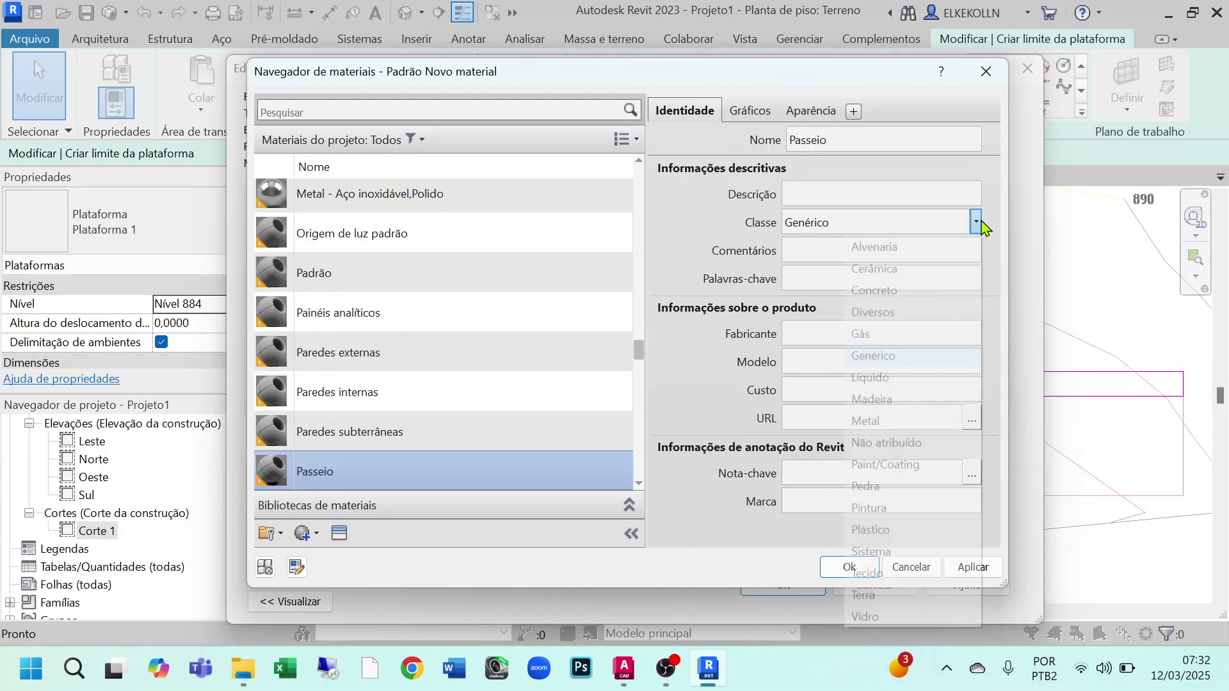
{"action": "left_click", "coordinate": [878, 292]}
{"action": "left_click", "coordinate": [749, 110]}
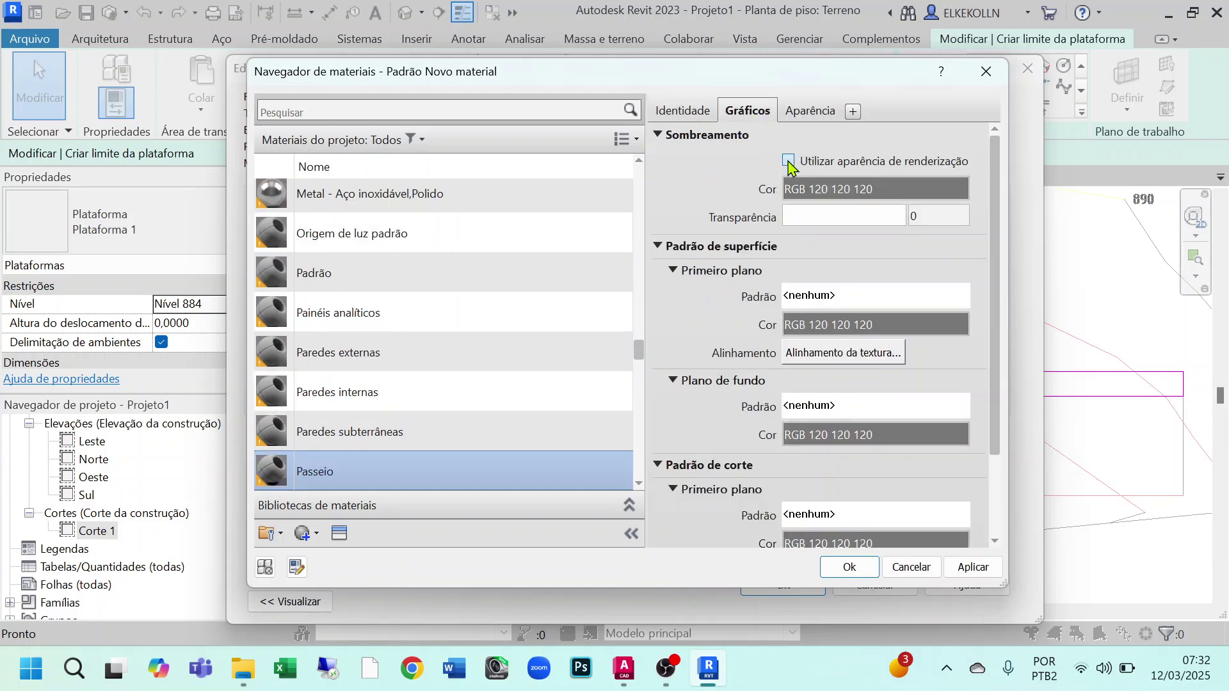
{"action": "left_click", "coordinate": [788, 162]}
{"action": "left_click", "coordinate": [809, 111]}
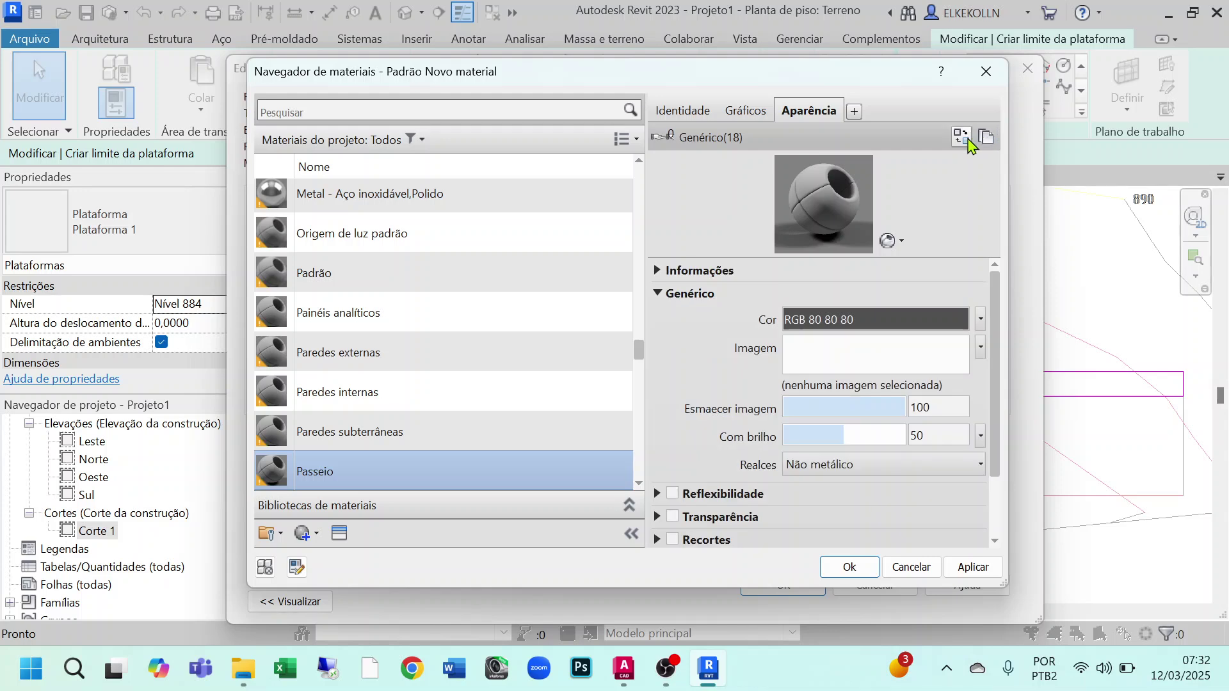
Browse the appearance library's Terreno de trabalho, Piso and Concreto: Moldado no local categories for a finish for the Passeio material
{"action": "left_click", "coordinate": [974, 139]}
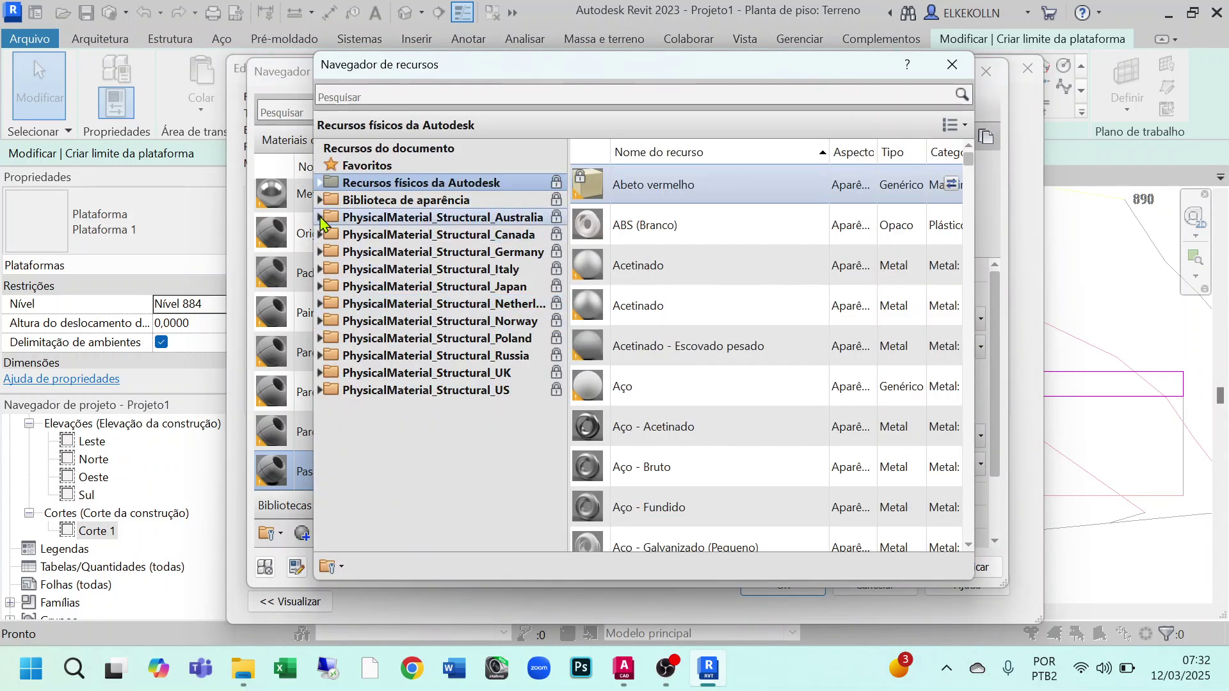
{"action": "left_click", "coordinate": [318, 199]}
{"action": "scroll", "coordinate": [399, 338], "scroll_direction": "down", "scroll_amount": 3}
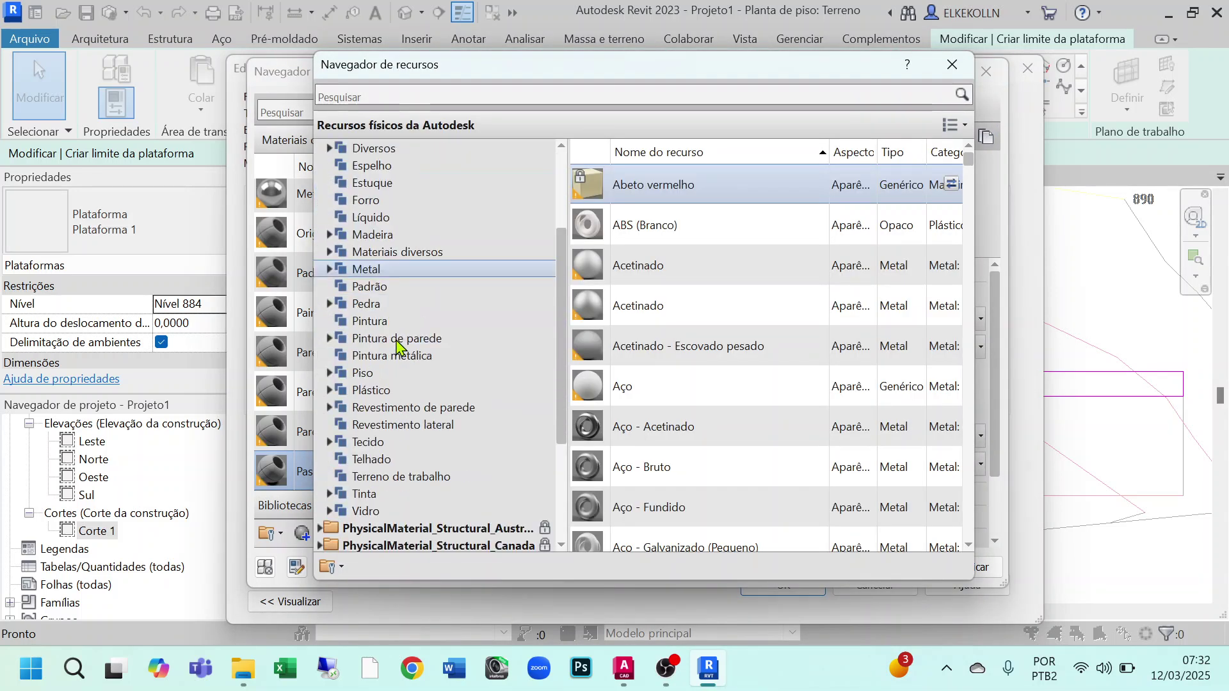
{"action": "left_click", "coordinate": [397, 481]}
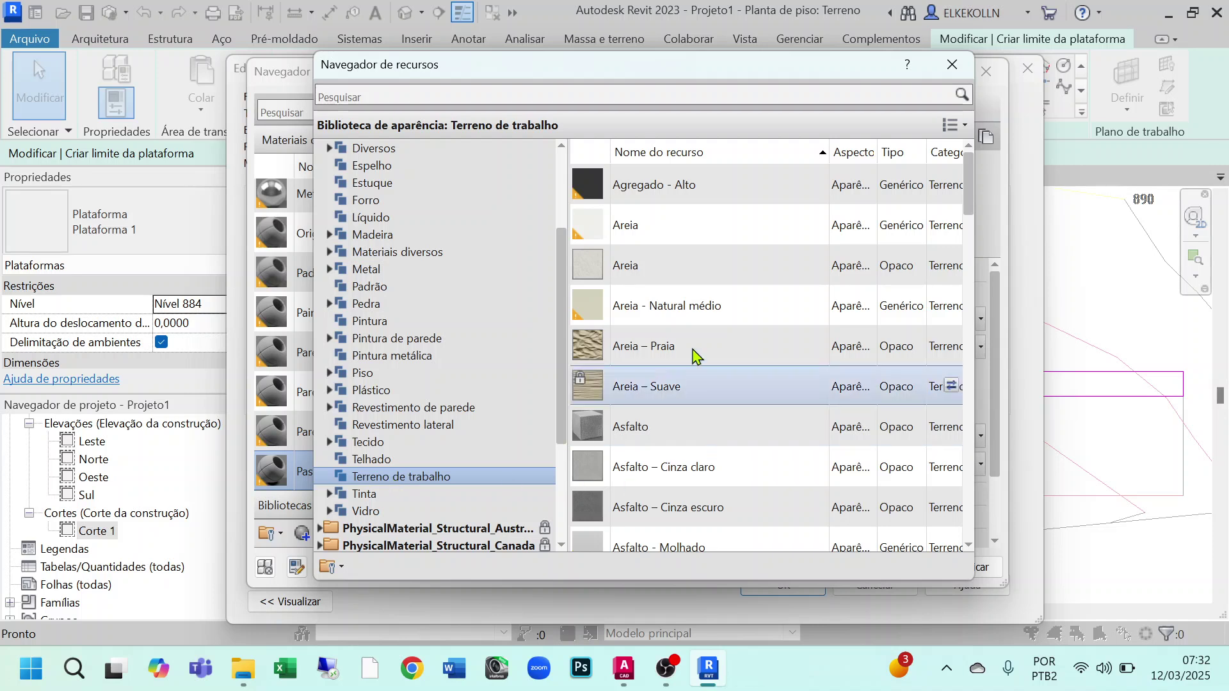
{"action": "scroll", "coordinate": [693, 314], "scroll_direction": "down", "scroll_amount": 1}
{"action": "scroll", "coordinate": [691, 313], "scroll_direction": "up", "scroll_amount": 1}
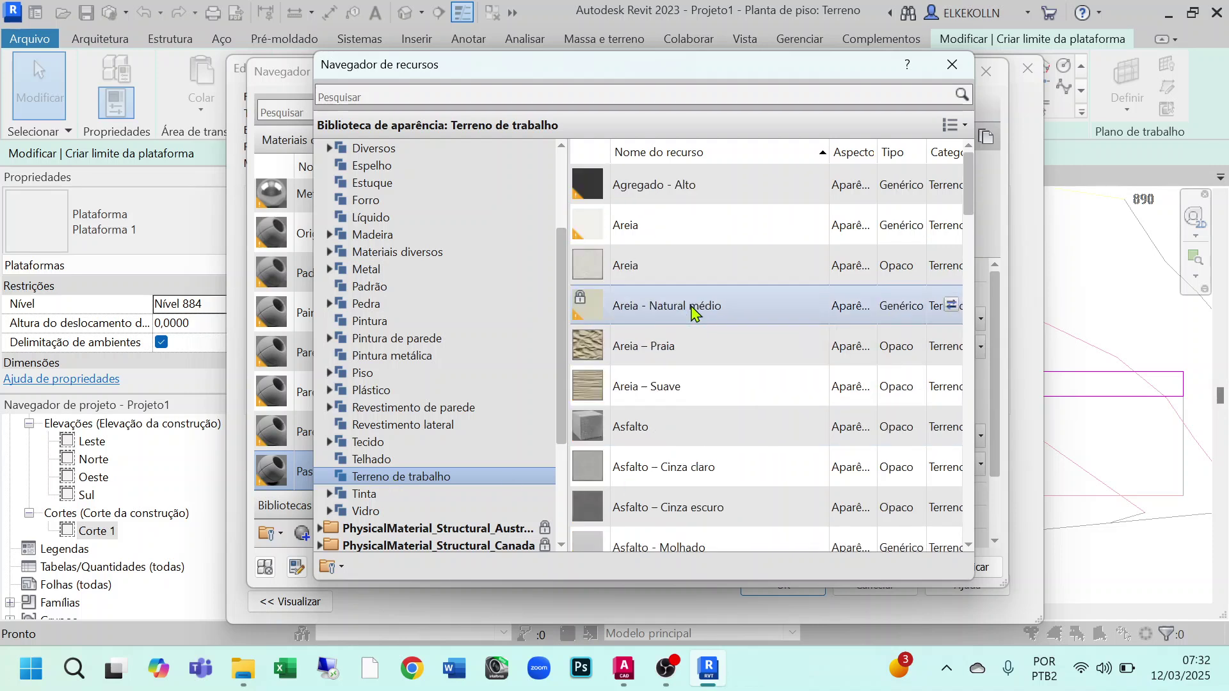
{"action": "left_click", "coordinate": [329, 374]}
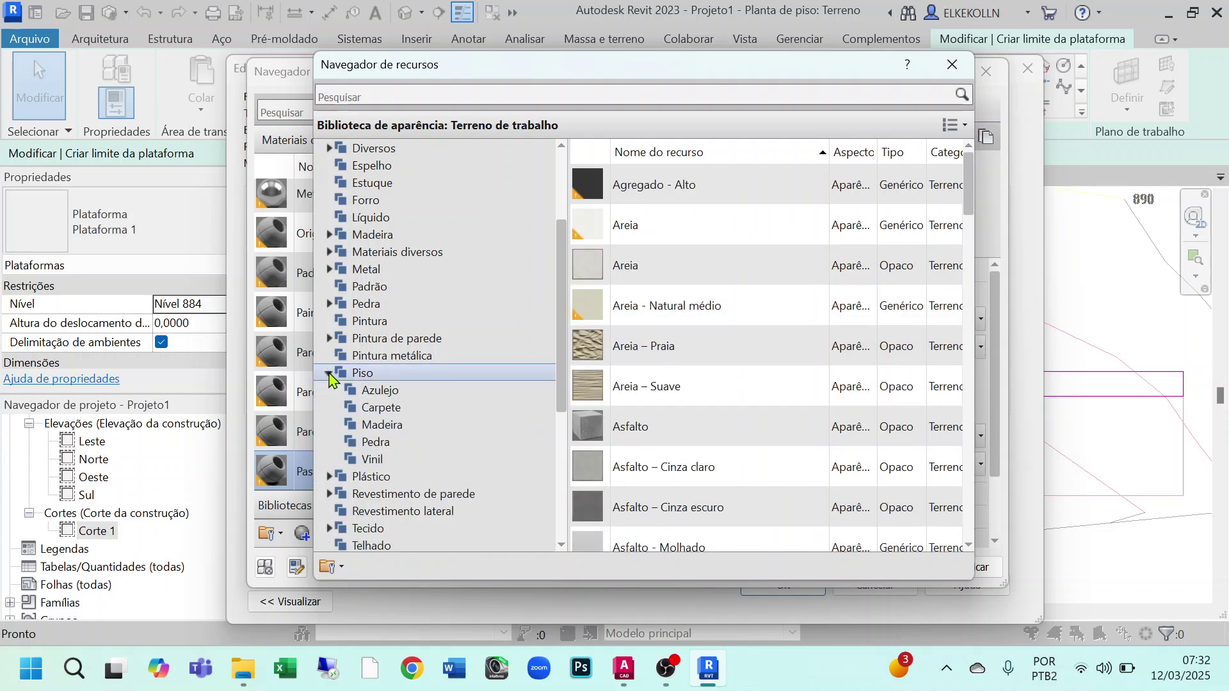
{"action": "scroll", "coordinate": [394, 358], "scroll_direction": "up", "scroll_amount": 3}
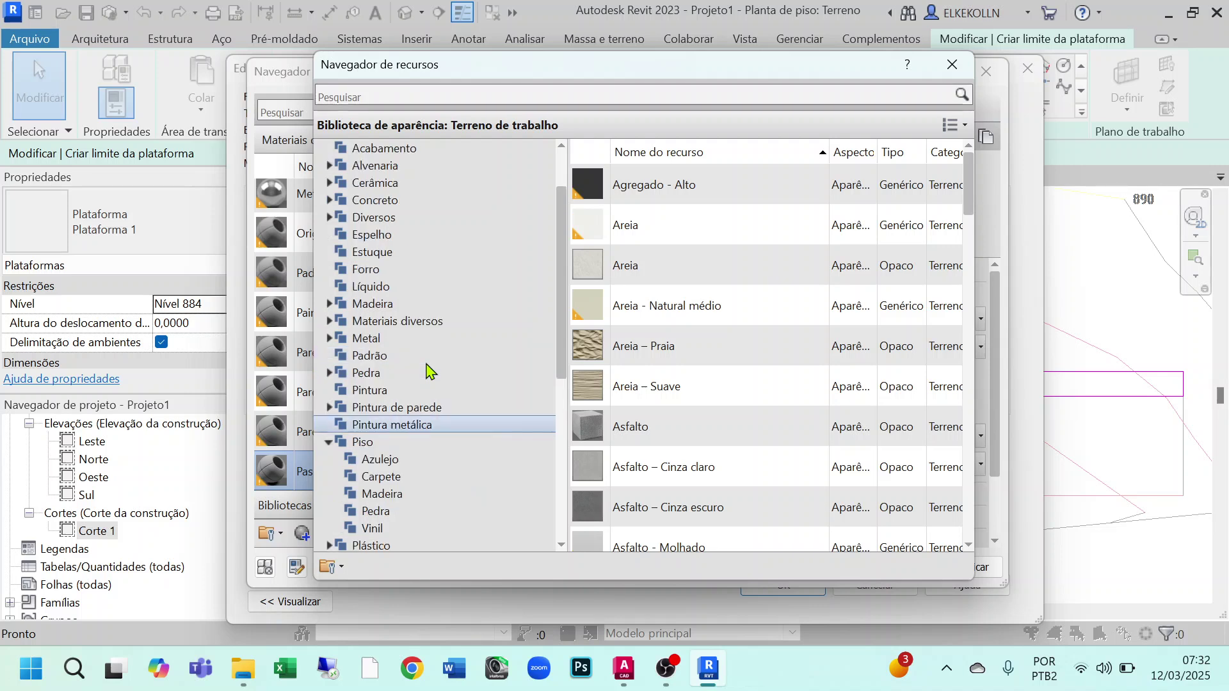
{"action": "left_click", "coordinate": [329, 269]}
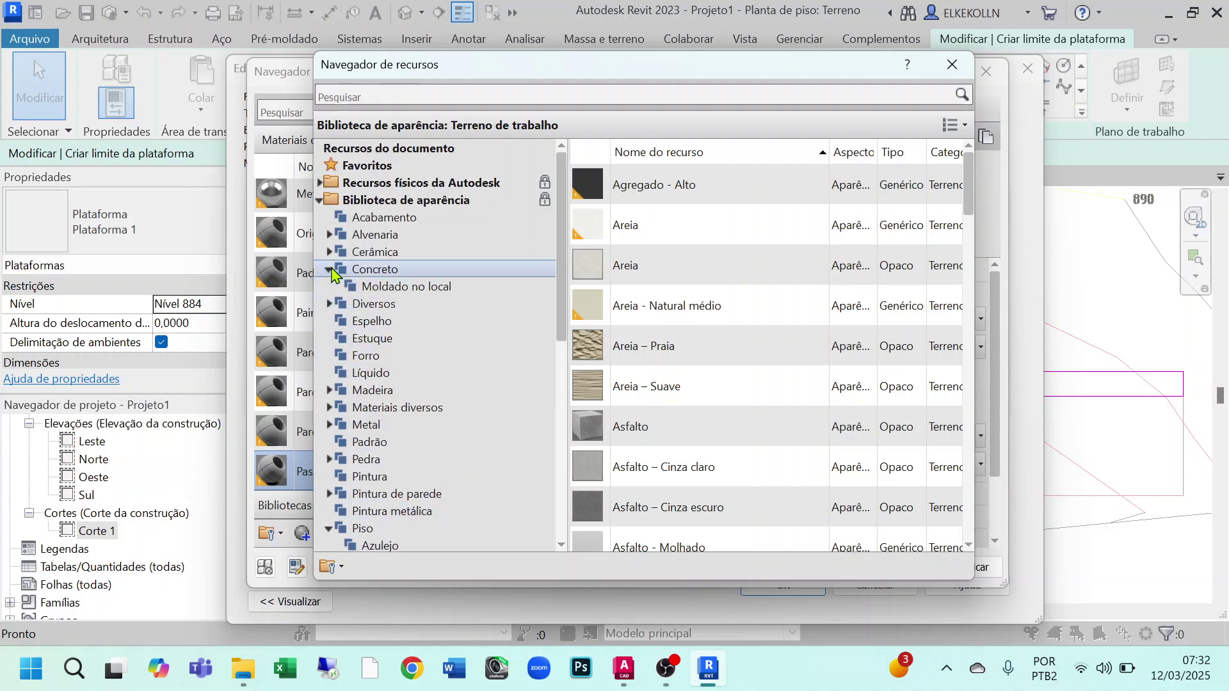
{"action": "left_click", "coordinate": [389, 289]}
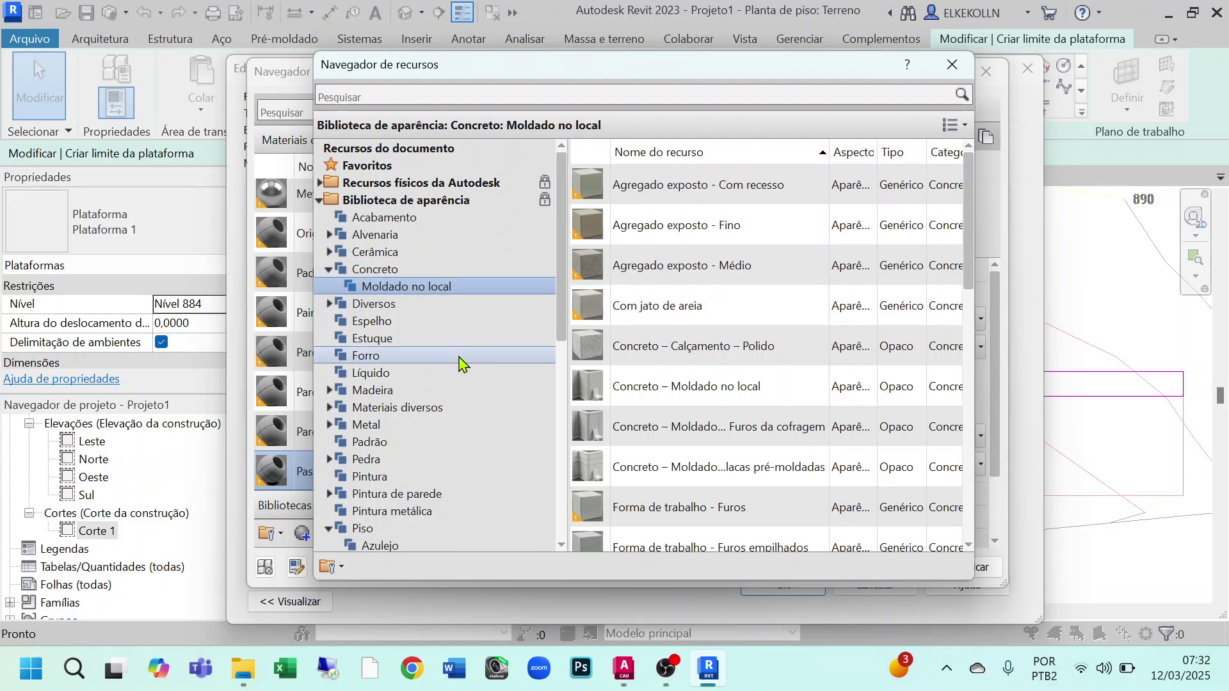
{"action": "scroll", "coordinate": [459, 364], "scroll_direction": "down", "scroll_amount": 5}
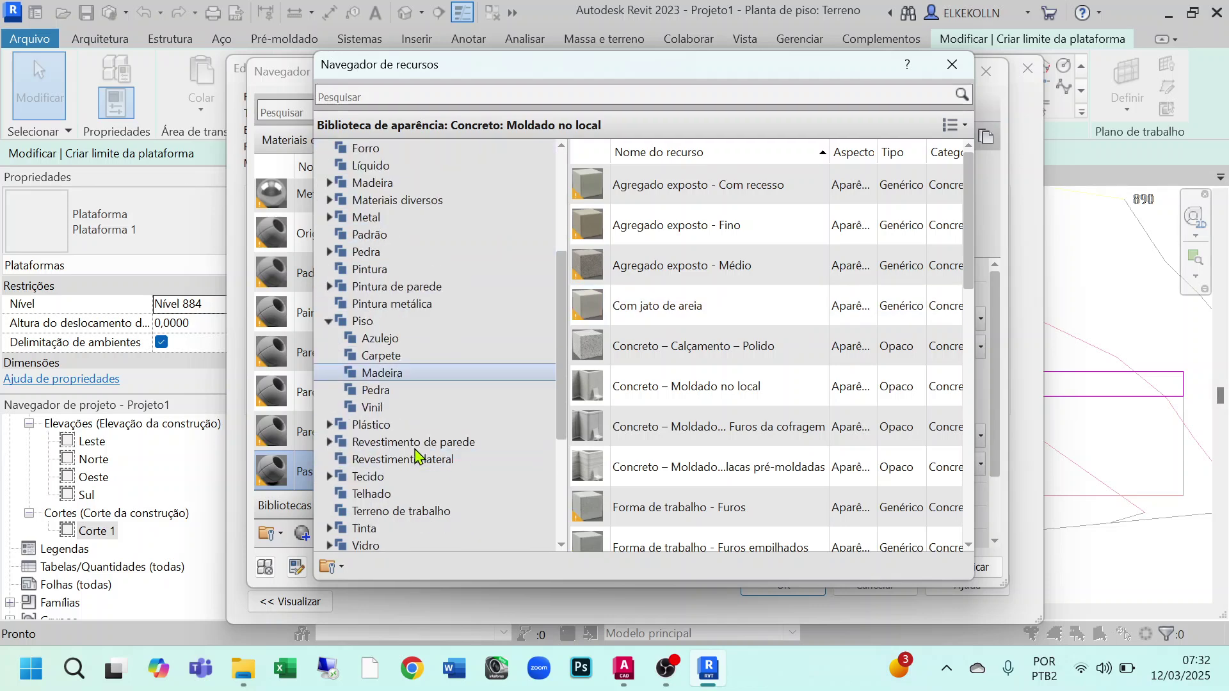
Look through the Terreno de trabalho appearances again for a sidewalk finish and close the asset browser without picking one
{"action": "left_click", "coordinate": [364, 443]}
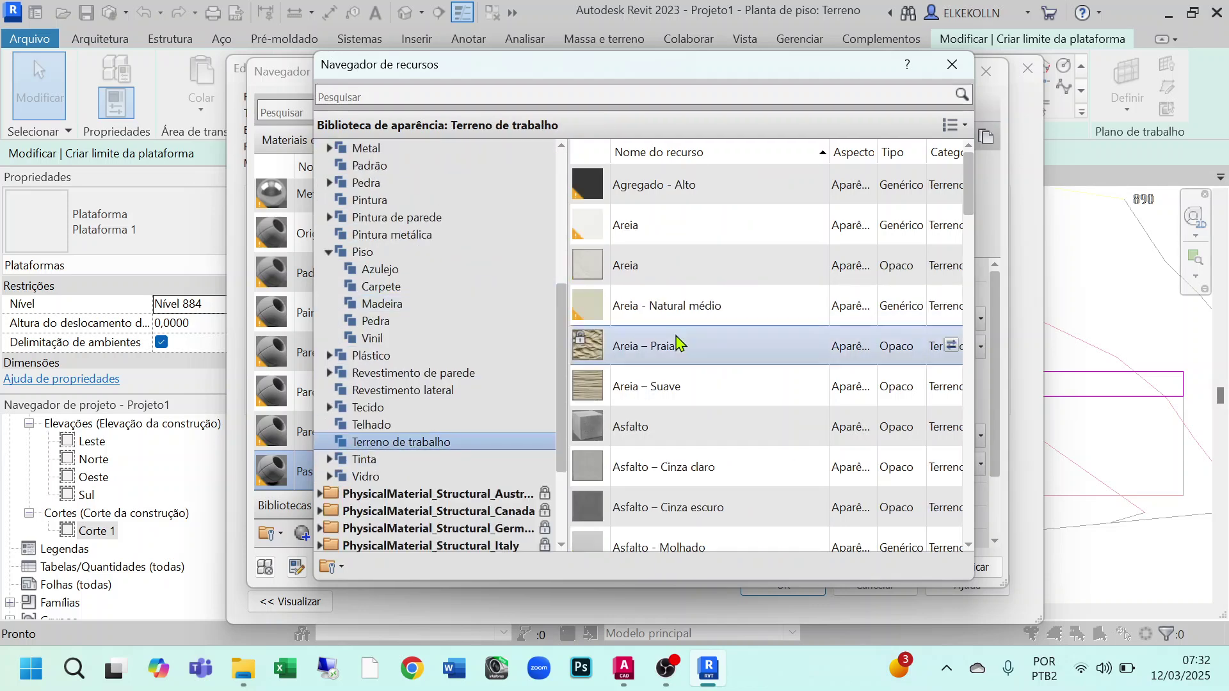
{"action": "scroll", "coordinate": [678, 320], "scroll_direction": "down", "scroll_amount": 4}
{"action": "scroll", "coordinate": [678, 315], "scroll_direction": "down", "scroll_amount": 3}
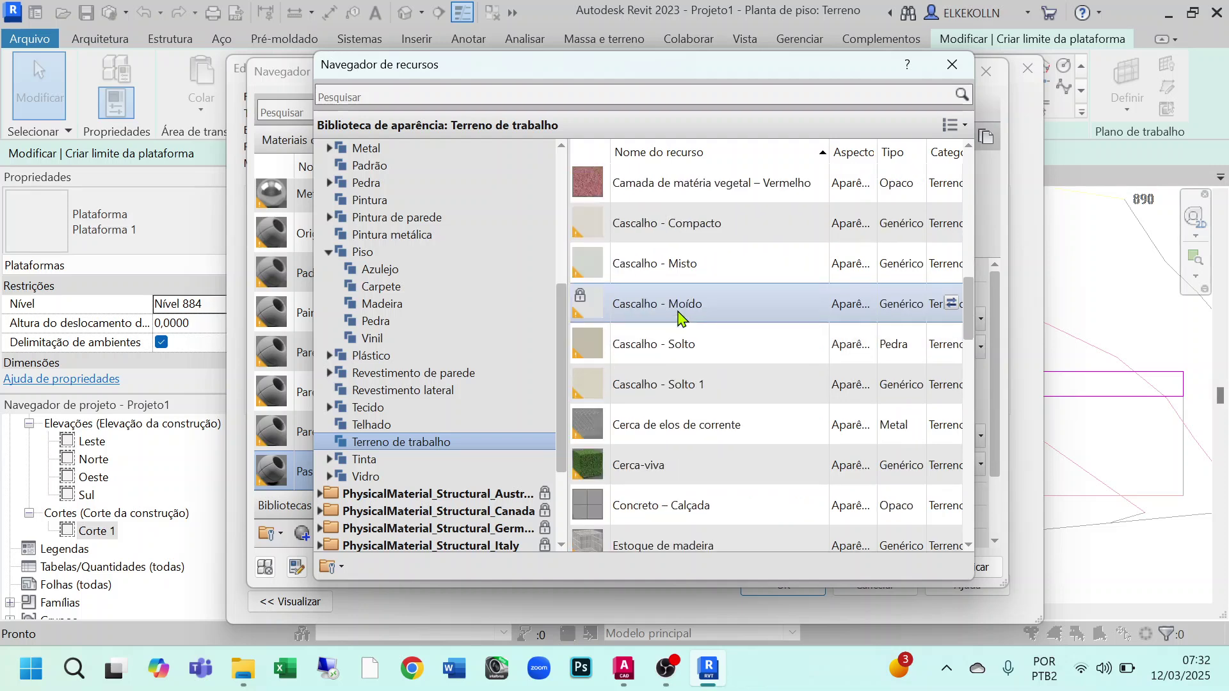
{"action": "scroll", "coordinate": [680, 351], "scroll_direction": "up", "scroll_amount": 2}
{"action": "scroll", "coordinate": [679, 357], "scroll_direction": "up", "scroll_amount": 4}
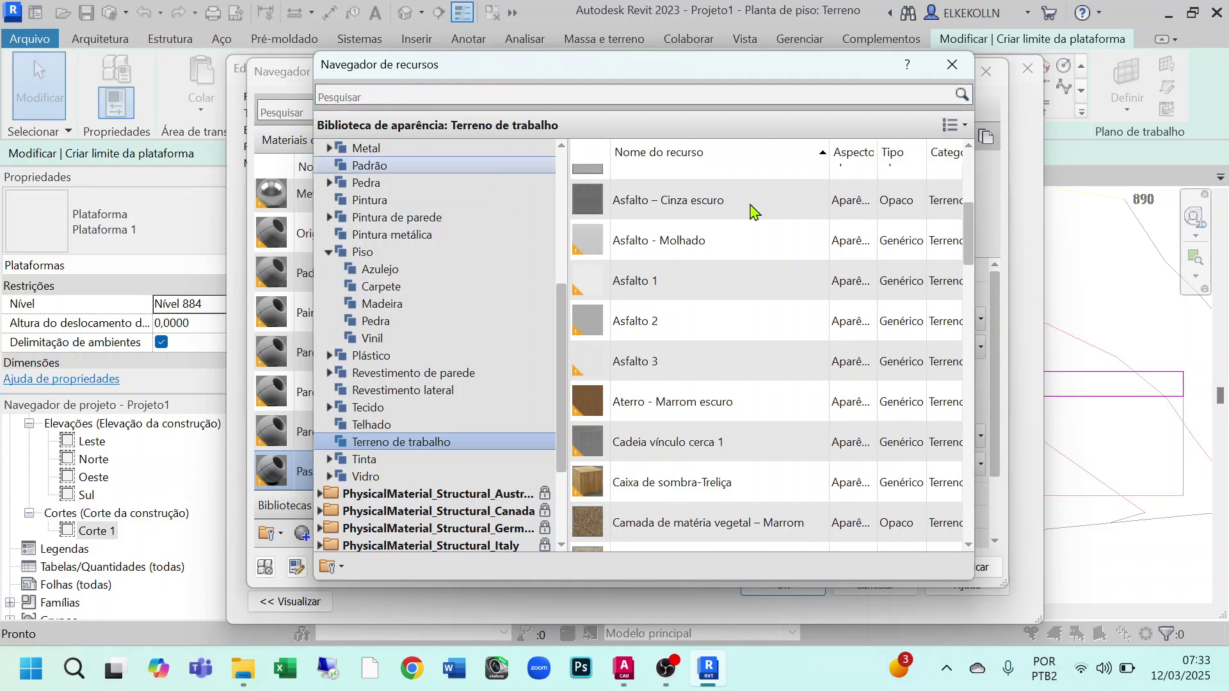
{"action": "scroll", "coordinate": [757, 295], "scroll_direction": "up", "scroll_amount": 1}
{"action": "scroll", "coordinate": [757, 298], "scroll_direction": "up", "scroll_amount": 3}
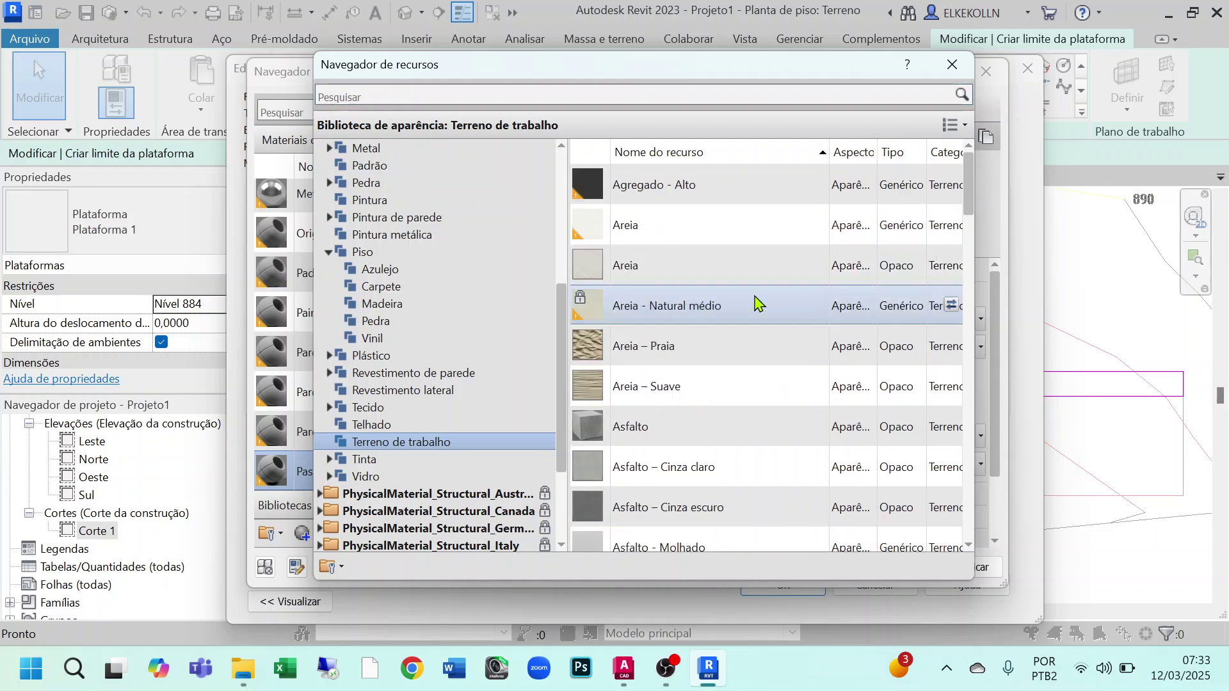
{"action": "scroll", "coordinate": [693, 416], "scroll_direction": "down", "scroll_amount": 8}
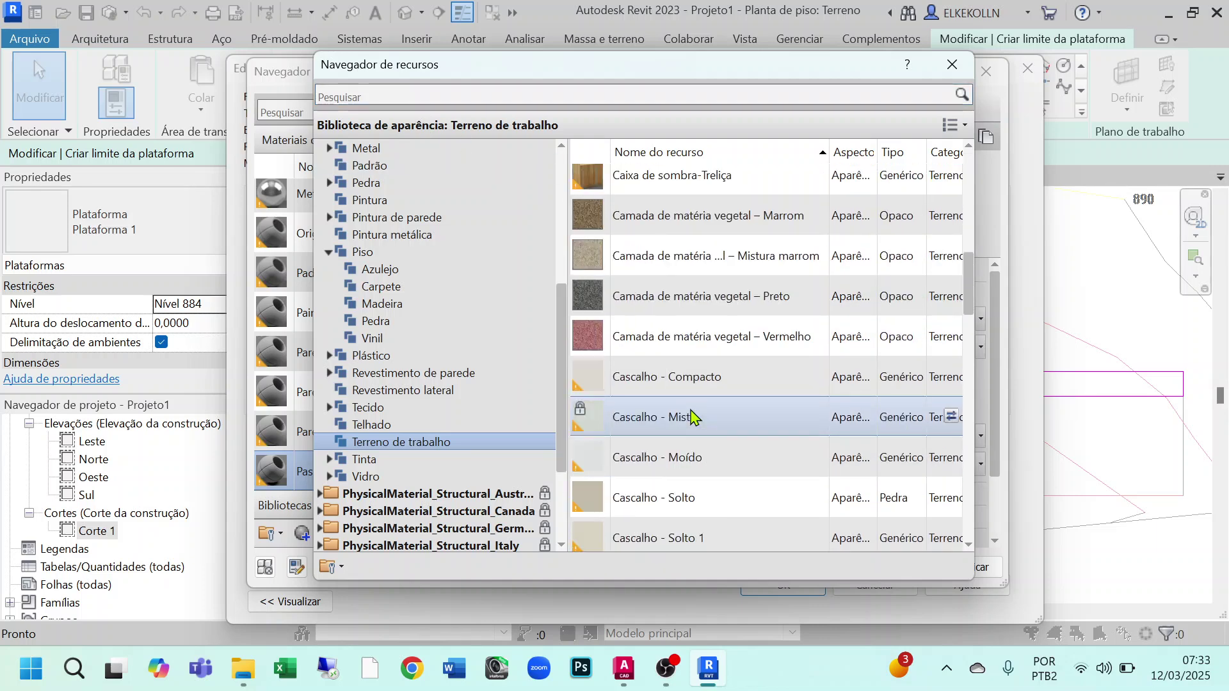
{"action": "scroll", "coordinate": [692, 417], "scroll_direction": "down", "scroll_amount": 4}
{"action": "scroll", "coordinate": [693, 416], "scroll_direction": "down", "scroll_amount": 6}
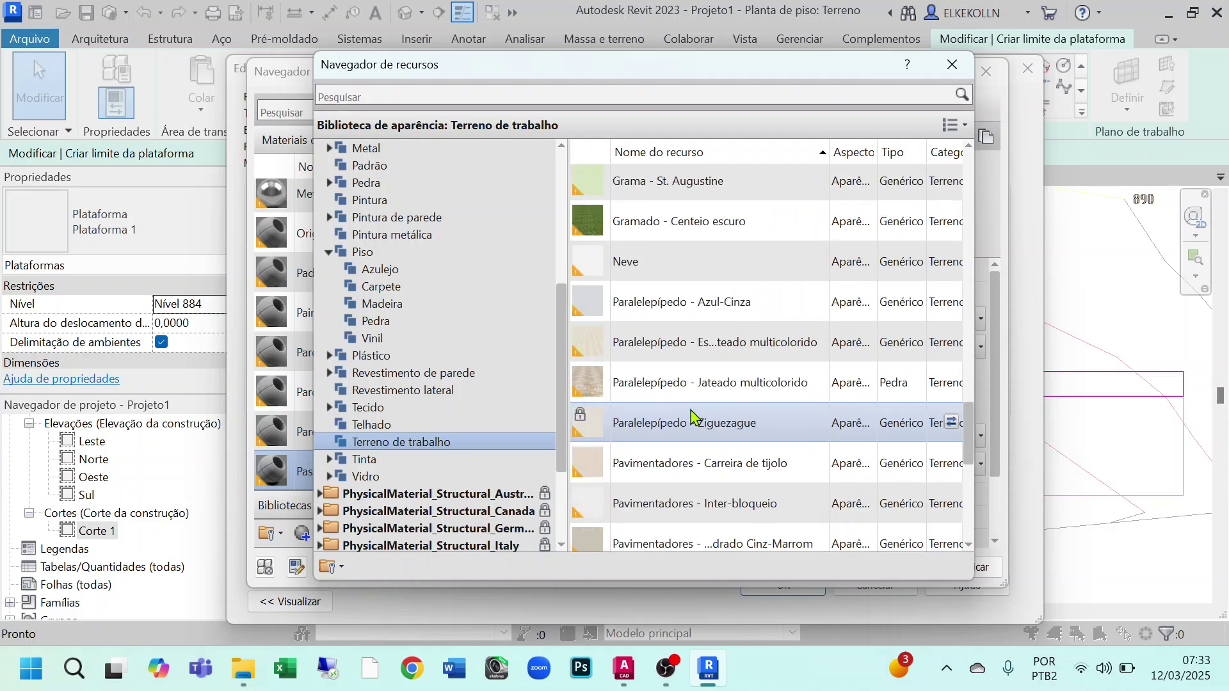
{"action": "scroll", "coordinate": [825, 192], "scroll_direction": "up", "scroll_amount": 1}
{"action": "left_click", "coordinate": [951, 64]}
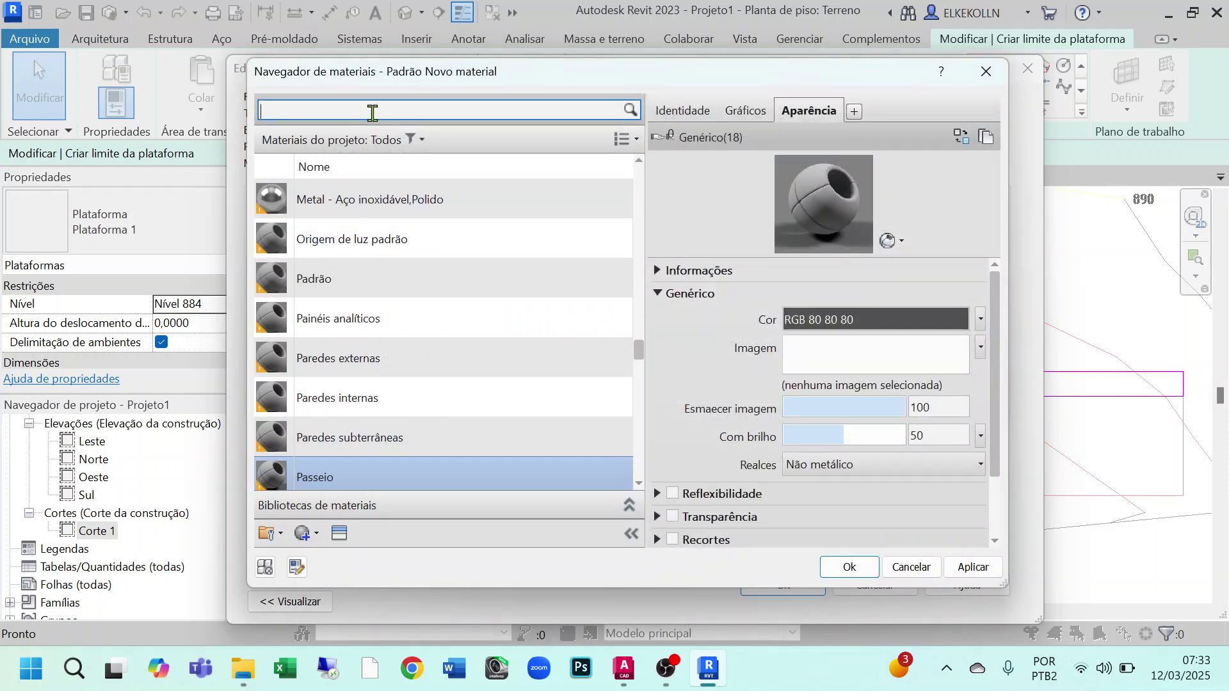
Find the material Concreto, Moldado in loco, assign it to the pad's Estrutura [1] layer and accept the type properties
{"action": "left_click", "coordinate": [345, 474]}
{"action": "left_click", "coordinate": [329, 114]}
{"action": "type", "text": "Concre"}
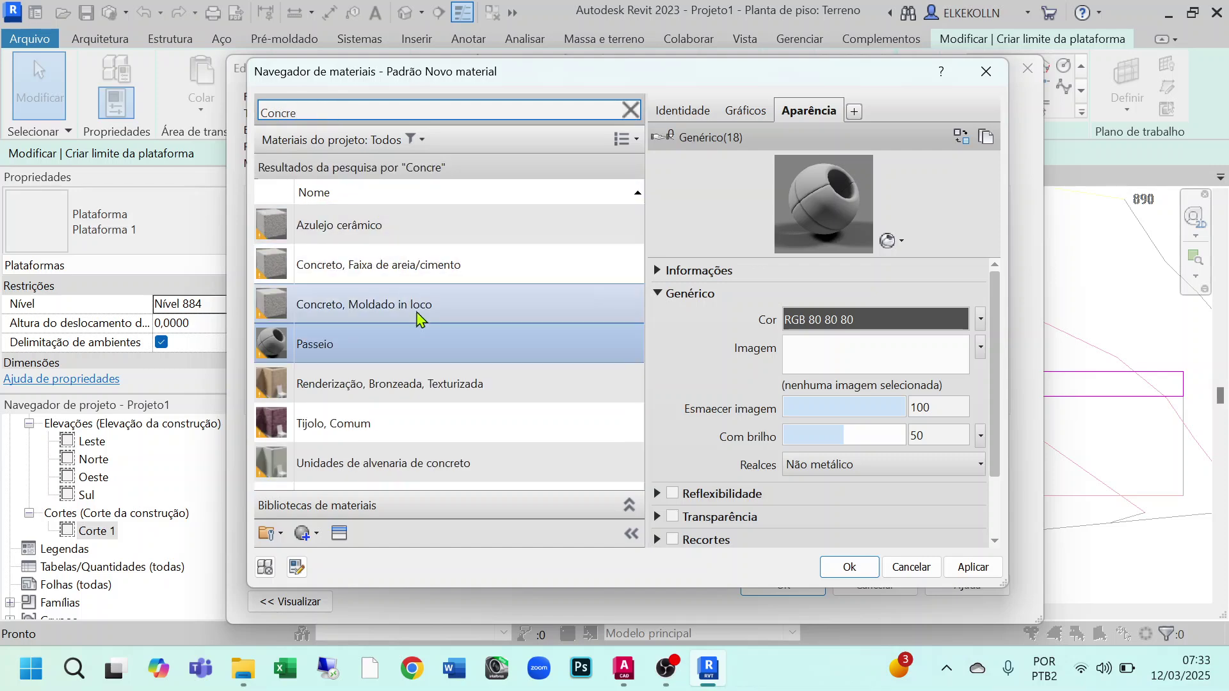
{"action": "double_click", "coordinate": [376, 305]}
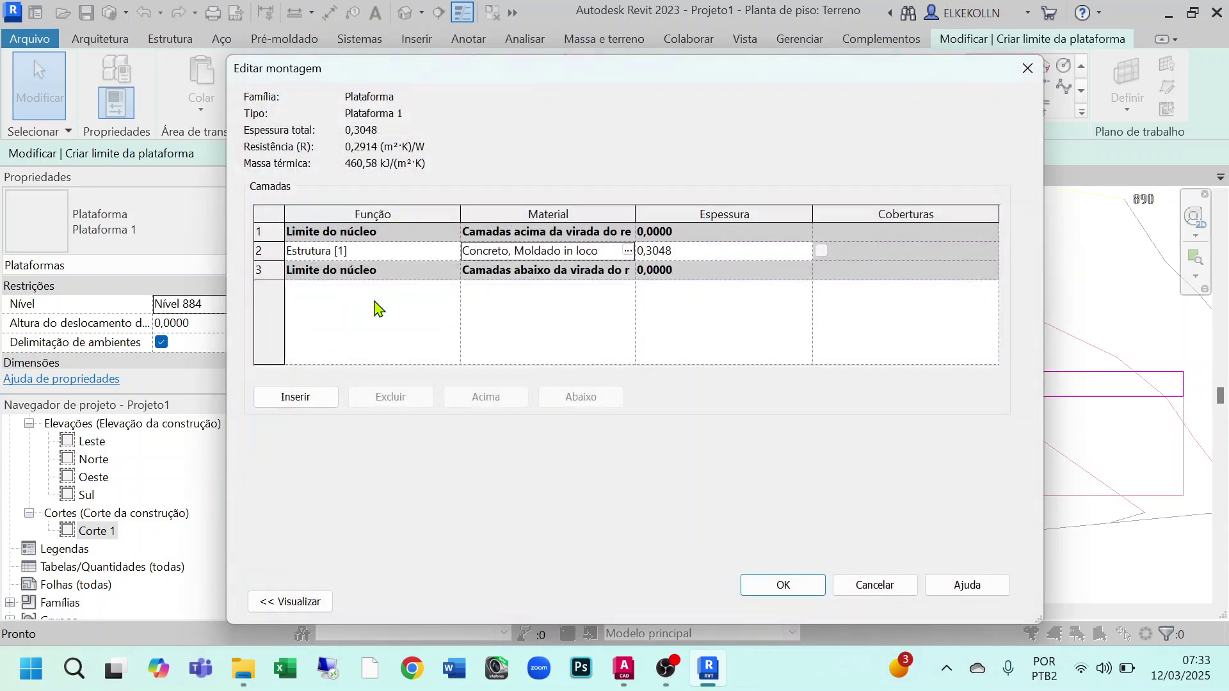
{"action": "left_click", "coordinate": [784, 584]}
{"action": "left_click", "coordinate": [991, 603]}
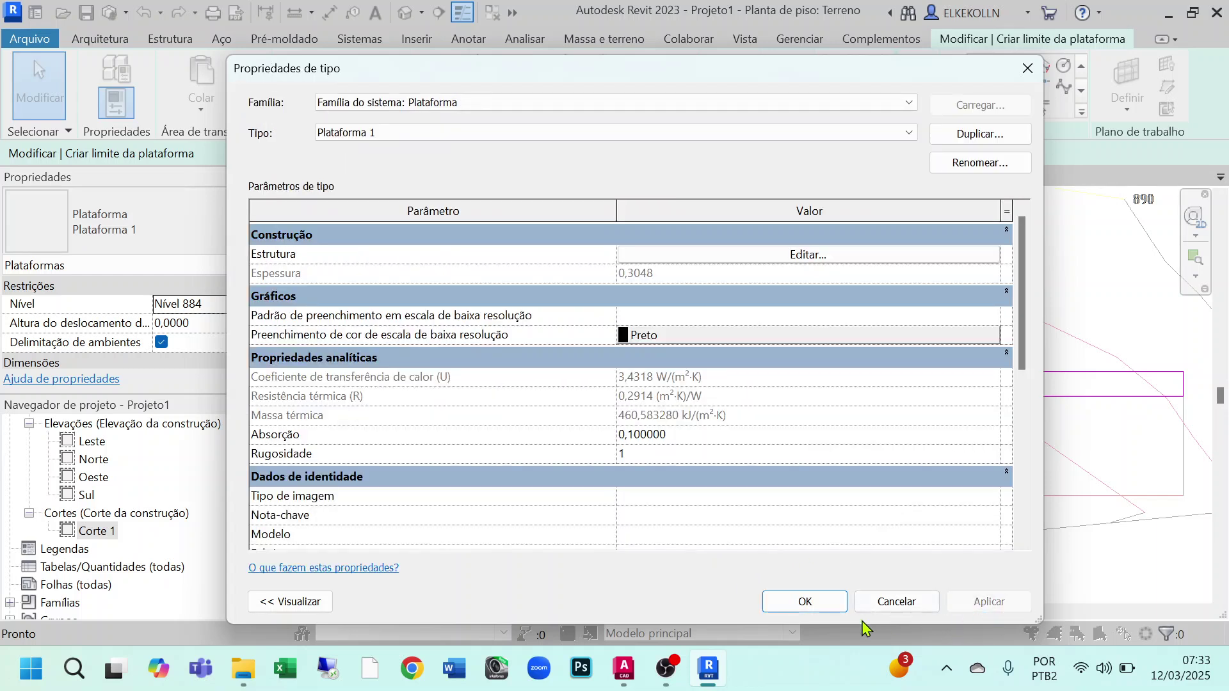
{"action": "left_click", "coordinate": [807, 603]}
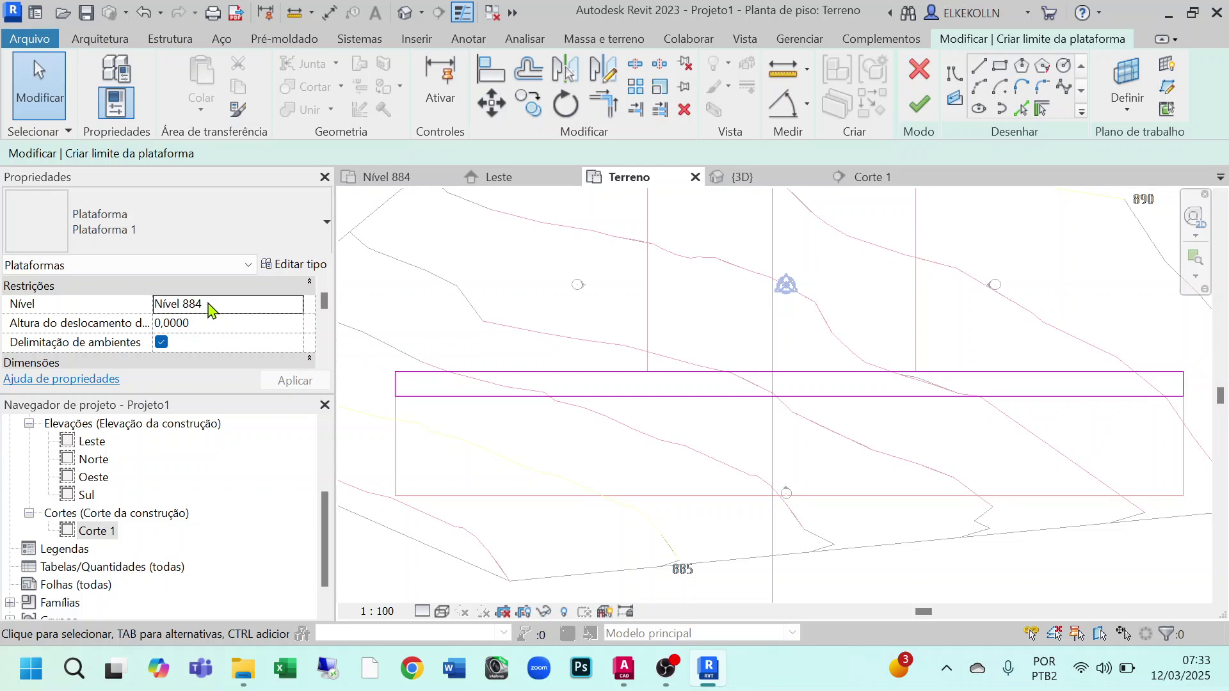
Review the Plataforma 1 type properties and its layer structure
{"action": "left_click", "coordinate": [303, 268]}
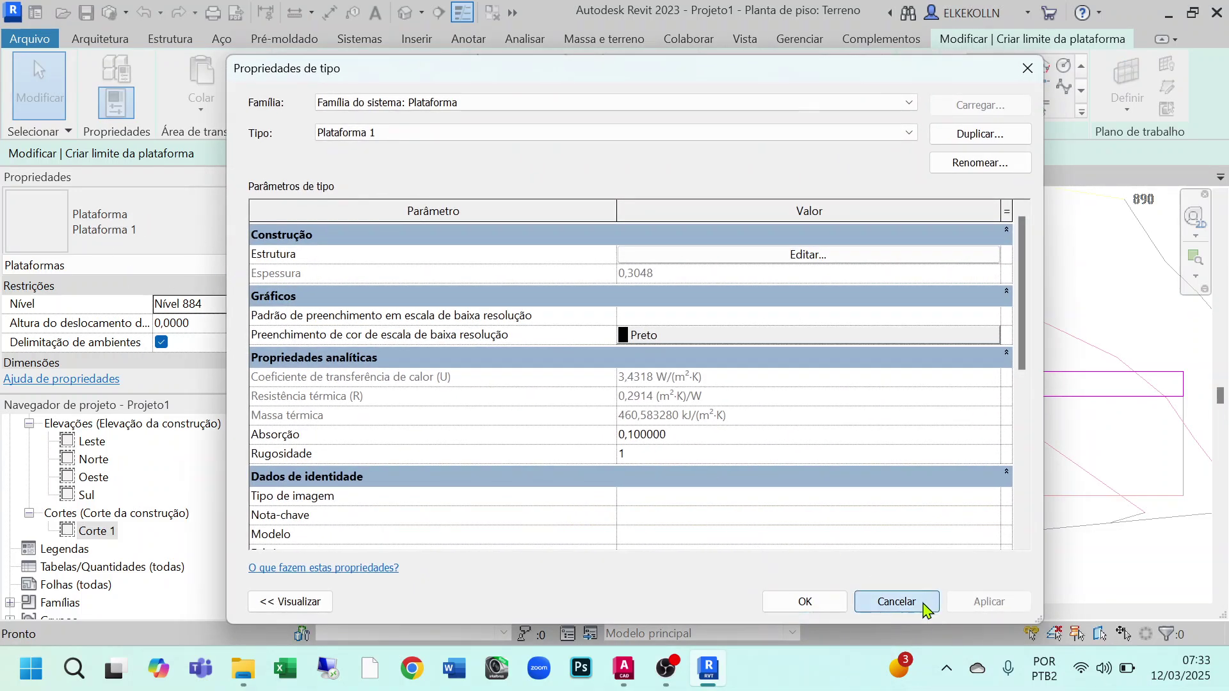
{"action": "left_click", "coordinate": [895, 602]}
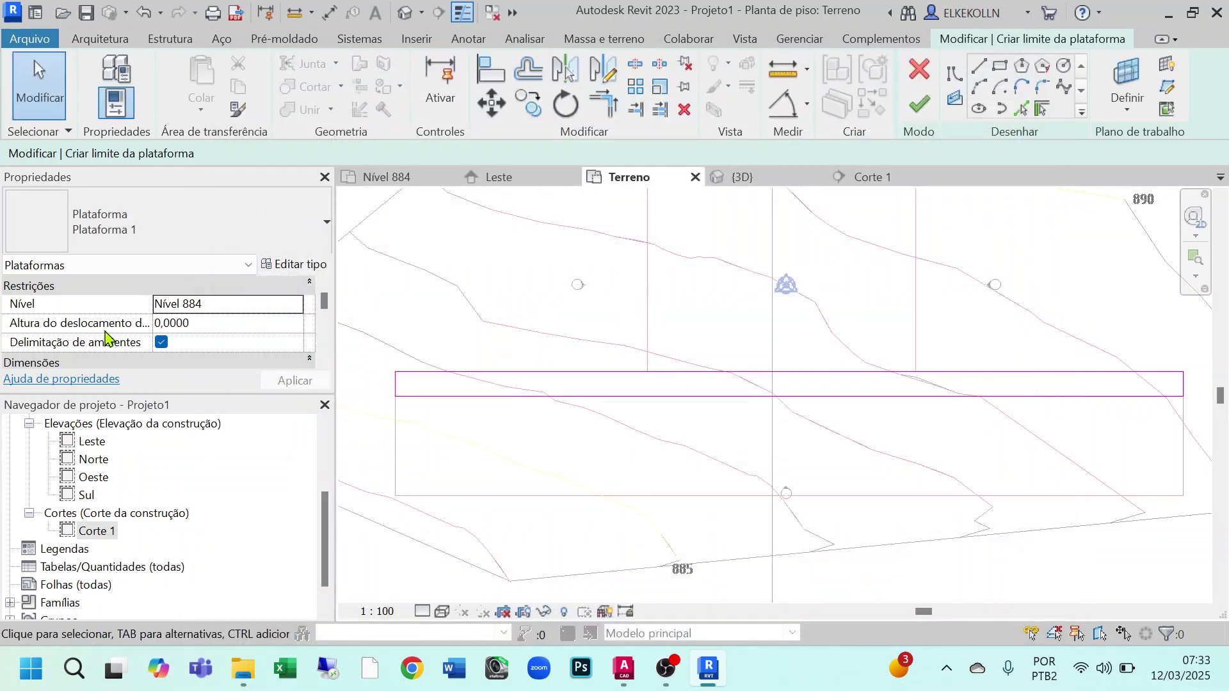
{"action": "left_click", "coordinate": [289, 266]}
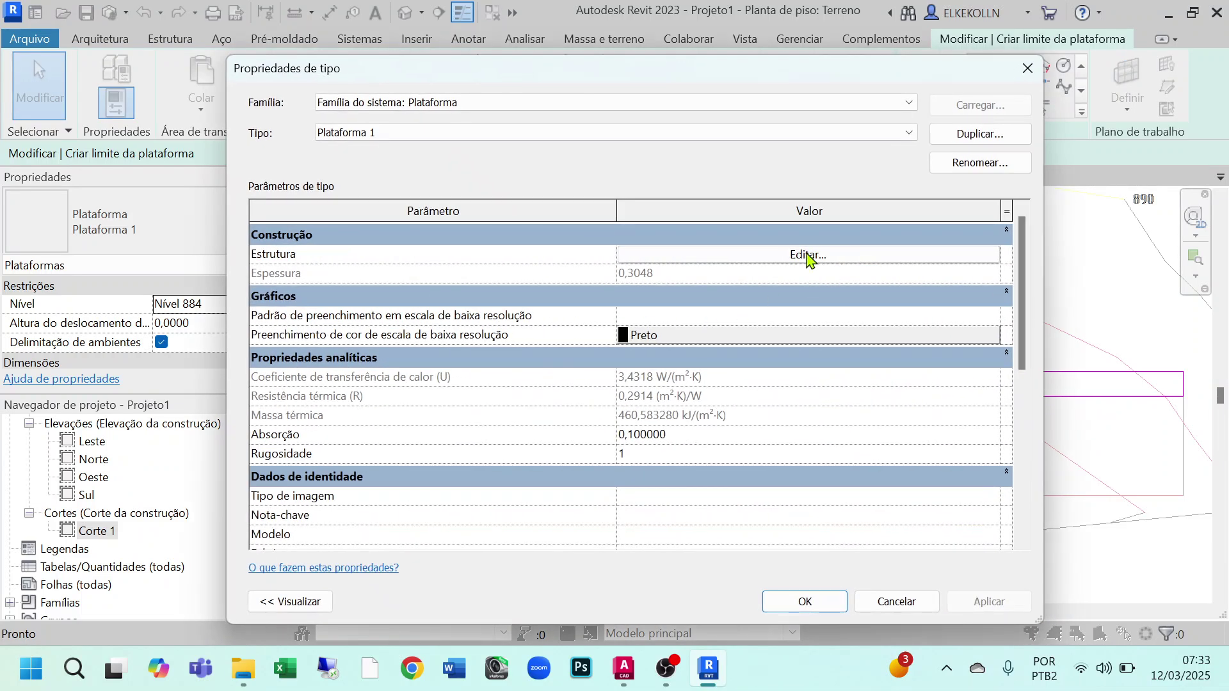
{"action": "left_click", "coordinate": [808, 256]}
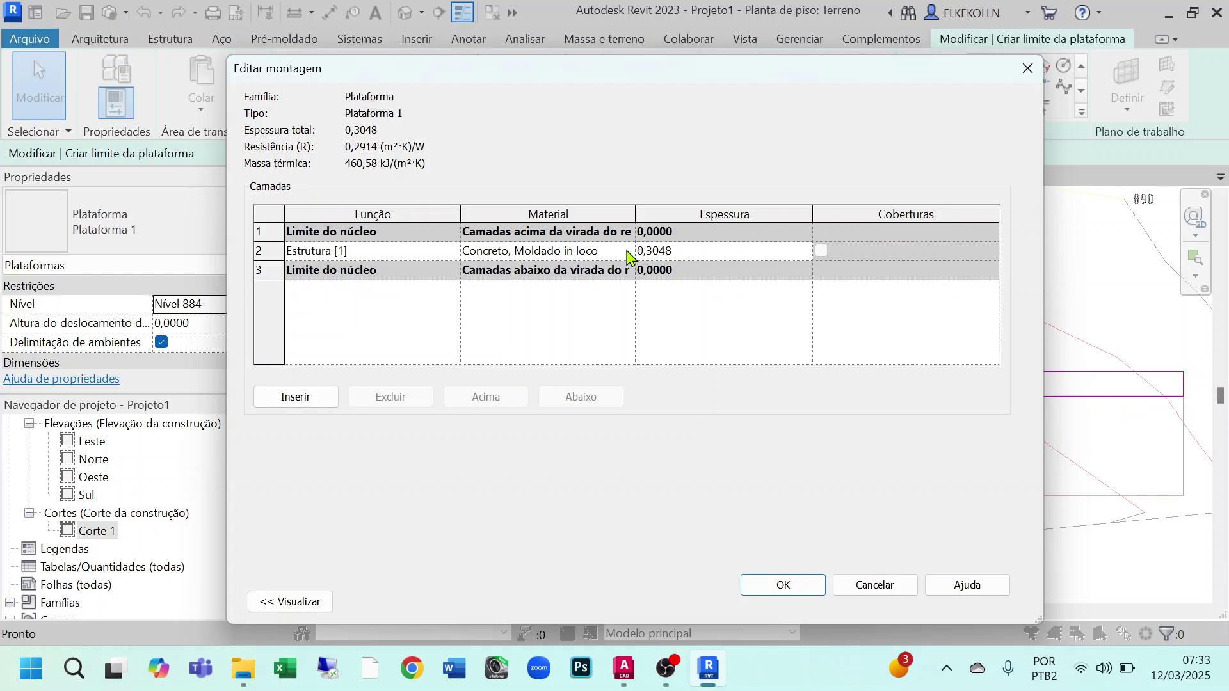
{"action": "left_click", "coordinate": [803, 585]}
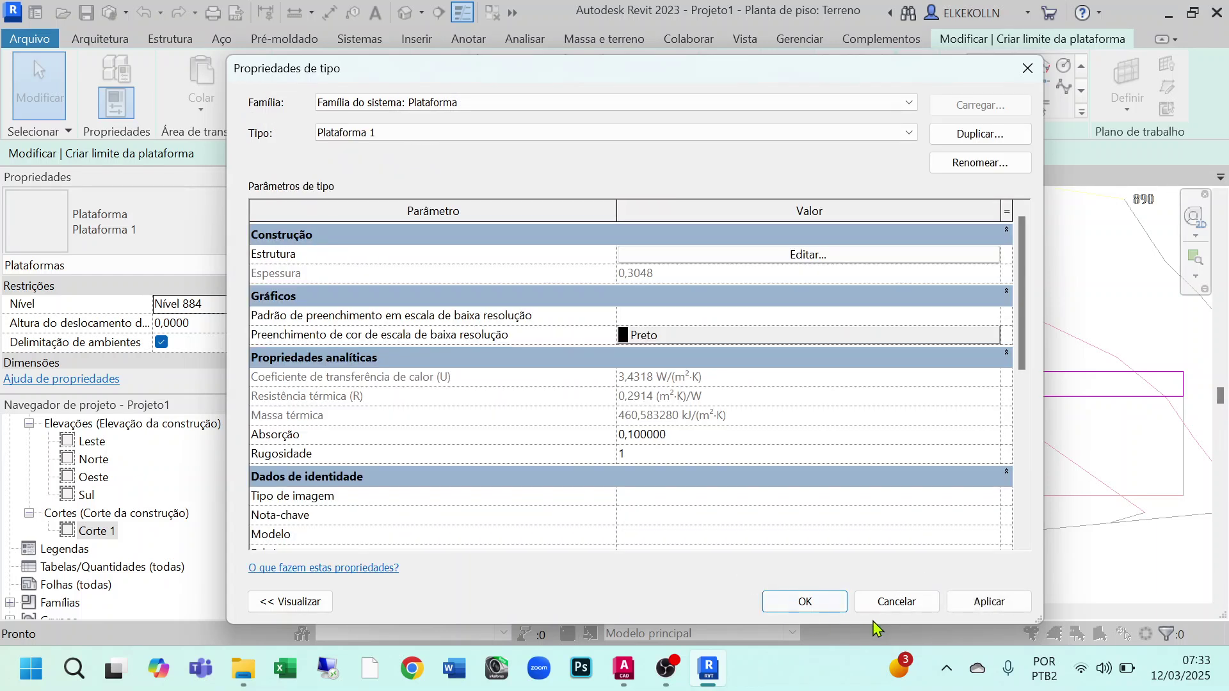
{"action": "left_click", "coordinate": [804, 602]}
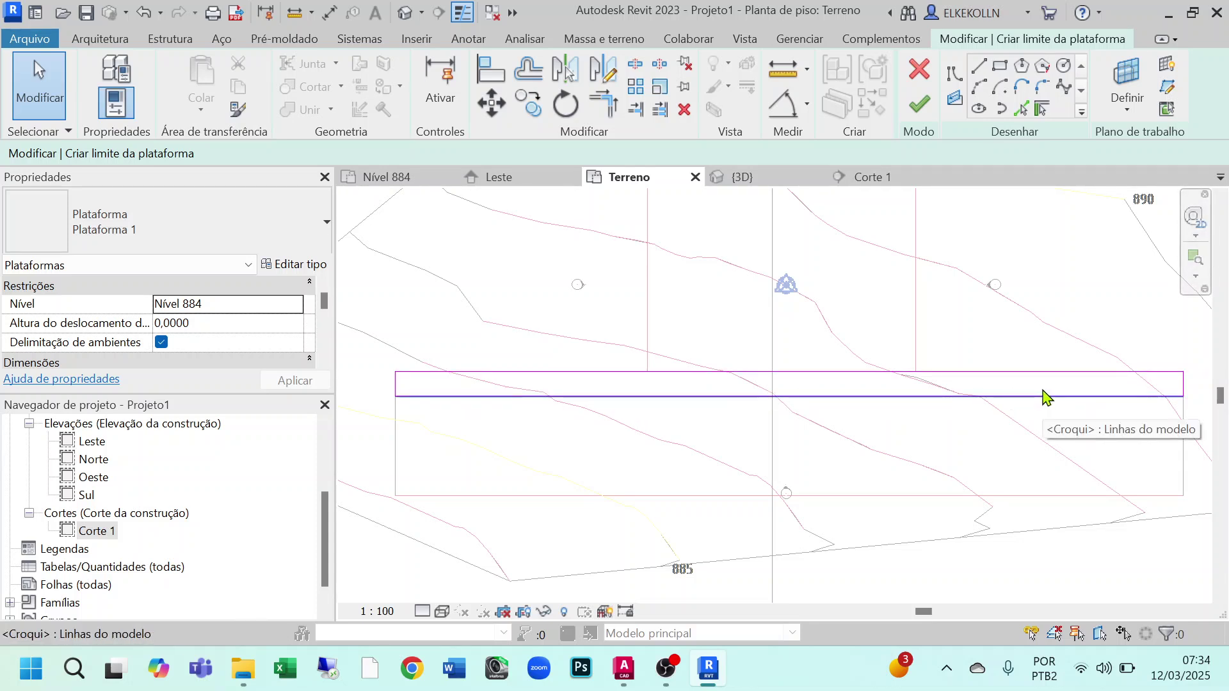
Sketch a horizontal slope arrow about 79.12 long through the middle of the pad boundary, running from left to right
{"action": "left_click", "coordinate": [954, 96]}
{"action": "scroll", "coordinate": [542, 341], "scroll_direction": "up", "scroll_amount": 4}
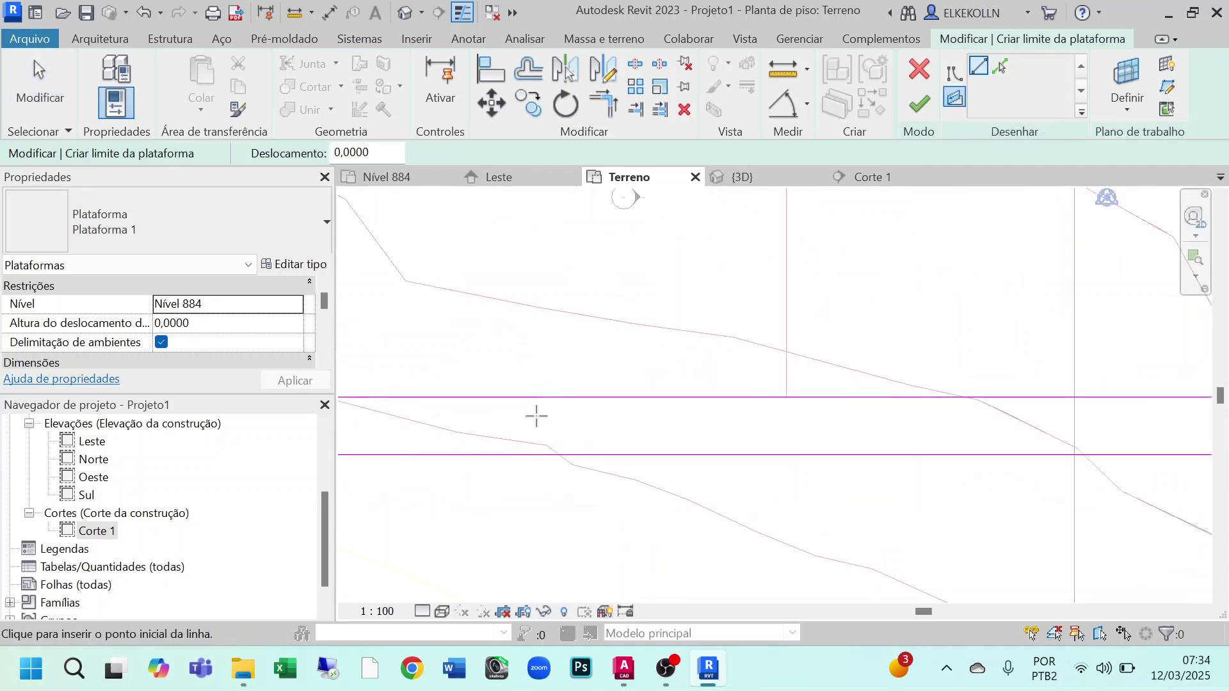
{"action": "left_click", "coordinate": [431, 426]}
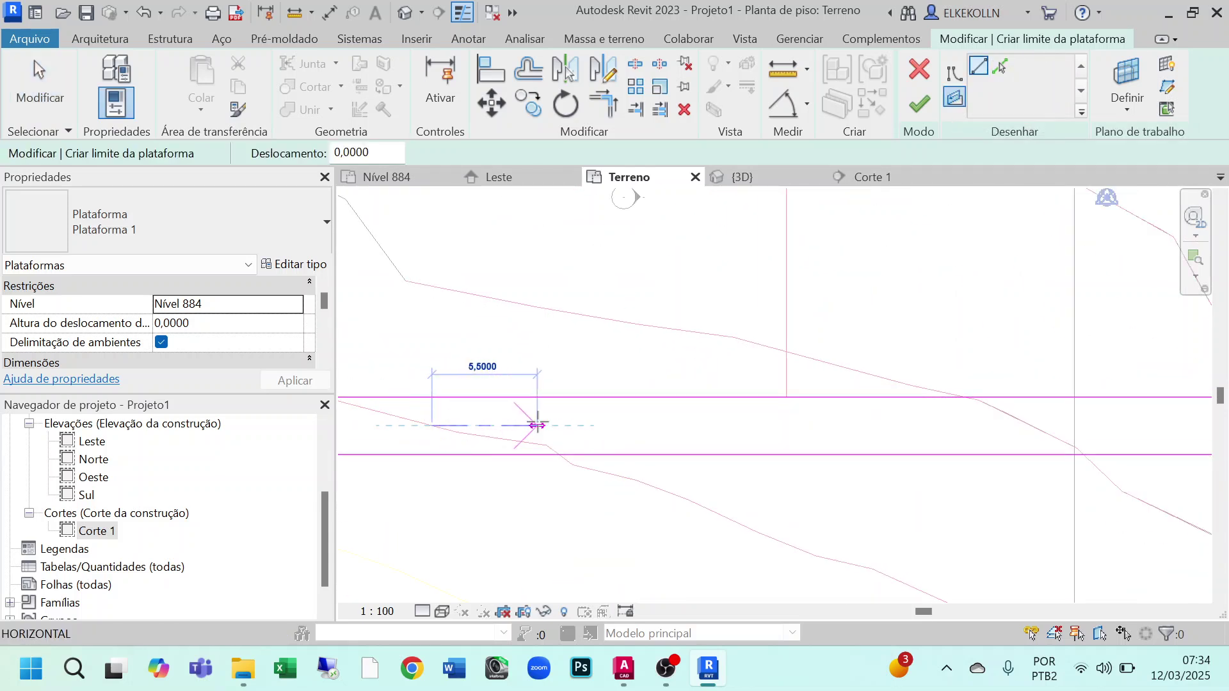
{"action": "scroll", "coordinate": [677, 430], "scroll_direction": "down", "scroll_amount": 2}
{"action": "middle_click_drag", "start_coordinate": [943, 430], "coordinate": [530, 394]}
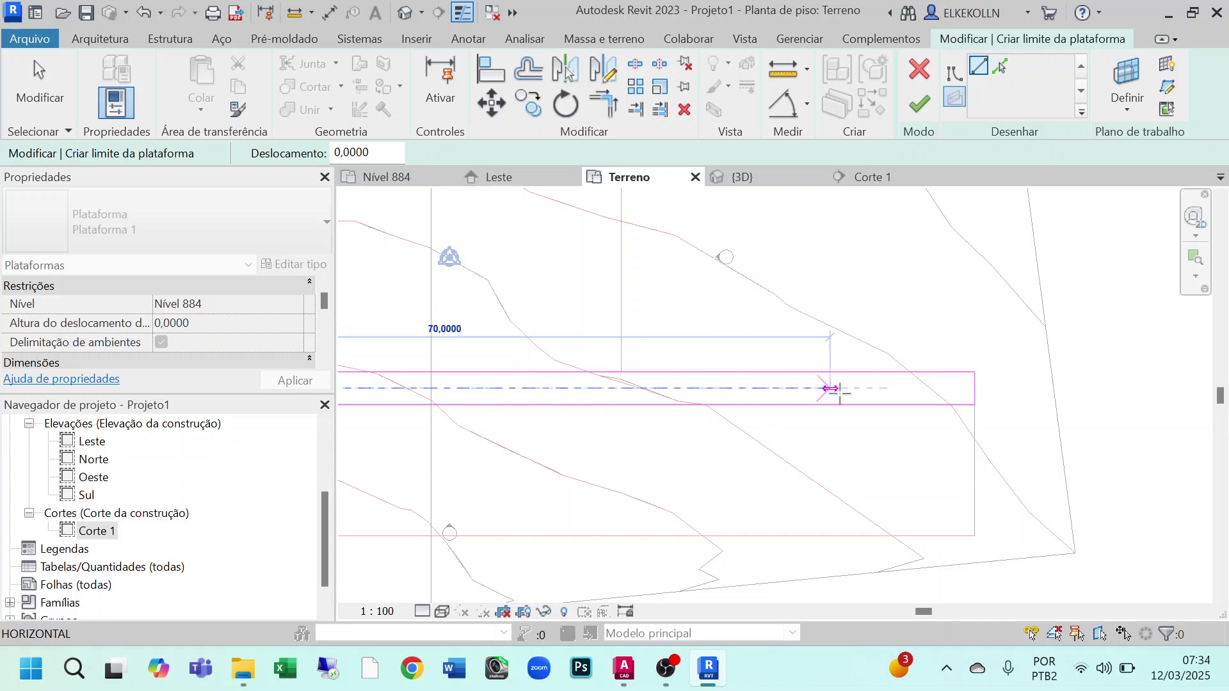
{"action": "left_click", "coordinate": [927, 388]}
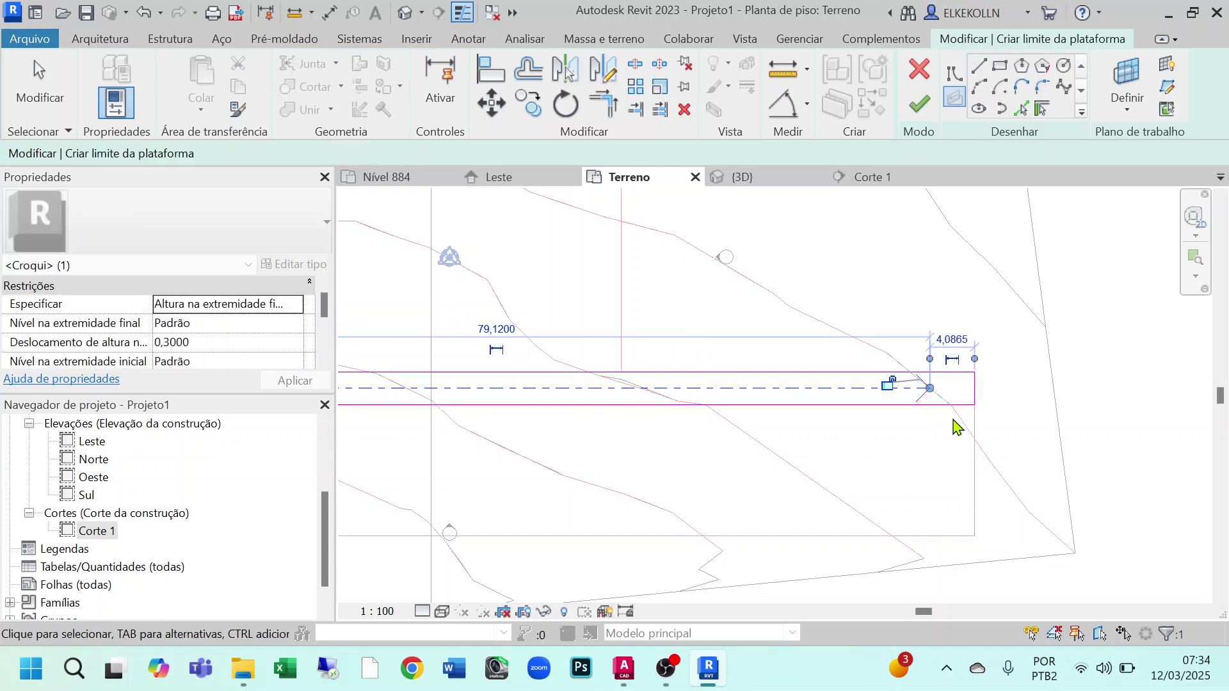
{"action": "scroll", "coordinate": [823, 441], "scroll_direction": "down", "scroll_amount": 2}
{"action": "scroll", "coordinate": [667, 410], "scroll_direction": "up", "scroll_amount": 4}
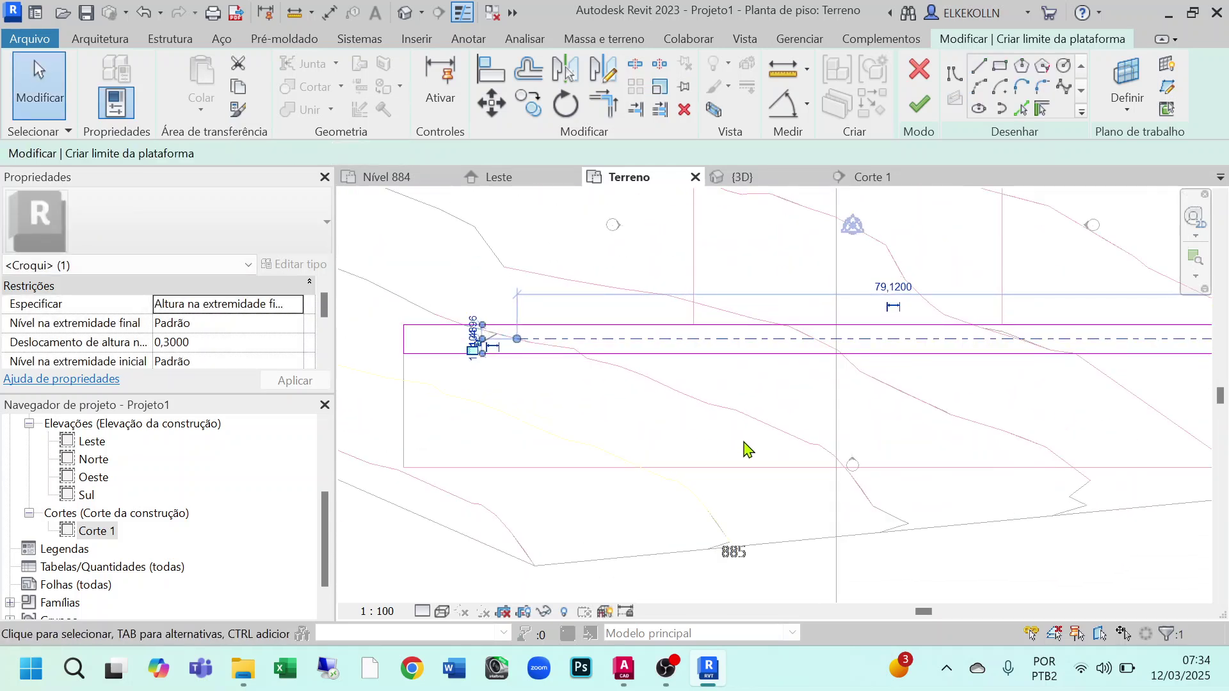
{"action": "middle_click_drag", "start_coordinate": [728, 442], "coordinate": [856, 376]}
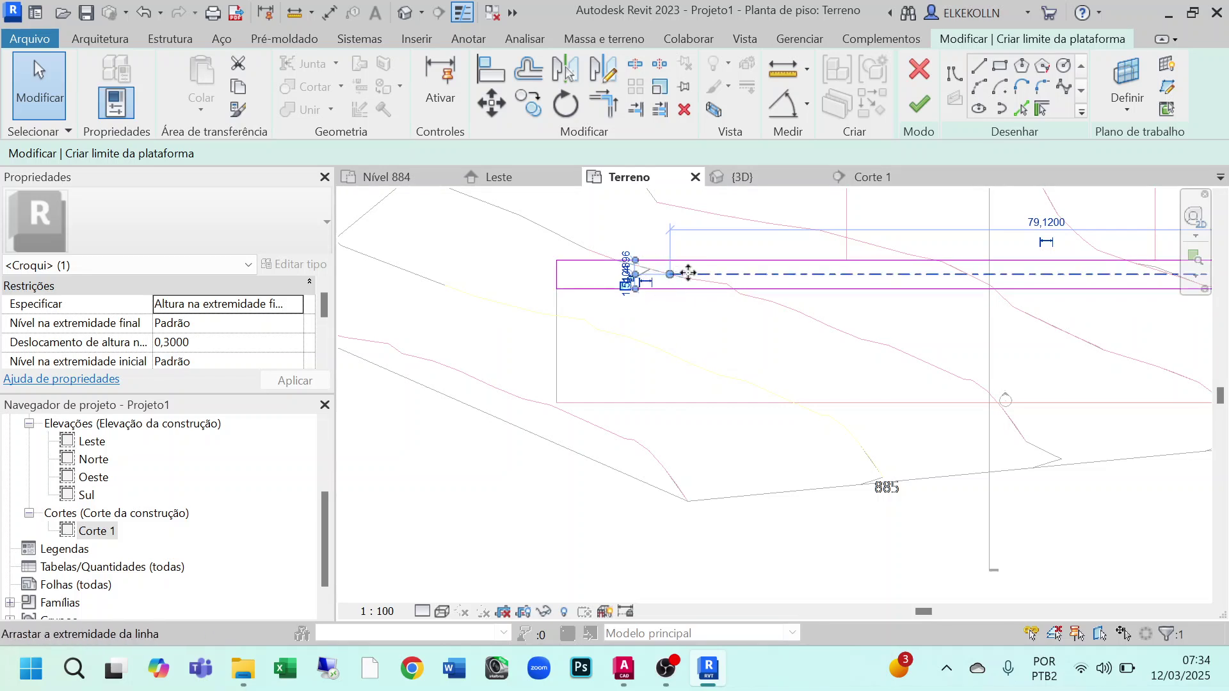
{"action": "middle_click_drag", "start_coordinate": [1005, 378], "coordinate": [448, 379]}
{"action": "scroll", "coordinate": [934, 286], "scroll_direction": "up", "scroll_amount": 4}
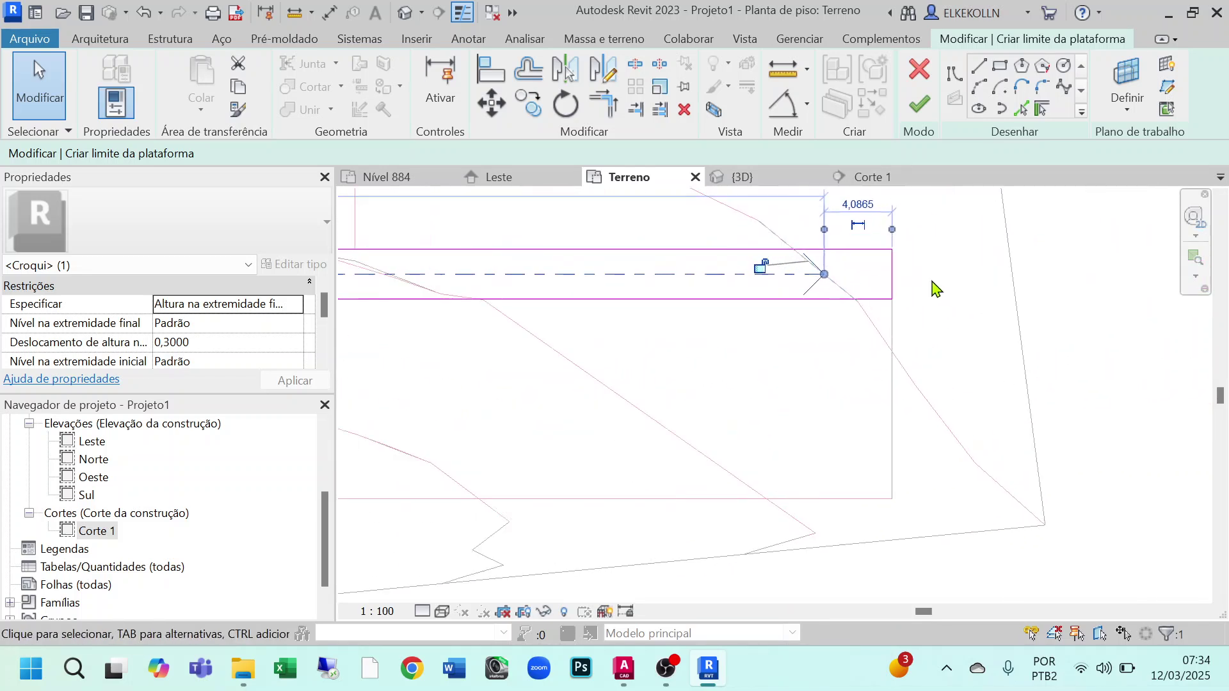
{"action": "middle_click_drag", "start_coordinate": [577, 432], "coordinate": [1022, 393]}
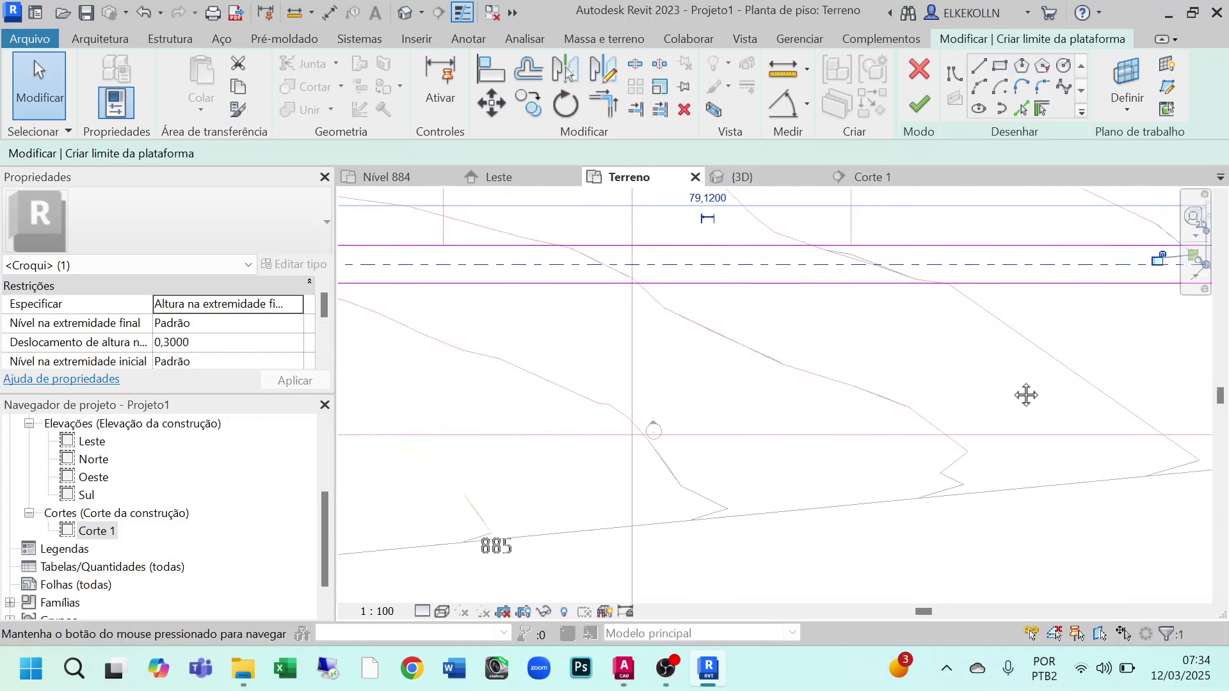
{"action": "scroll", "coordinate": [899, 387], "scroll_direction": "down", "scroll_amount": 2}
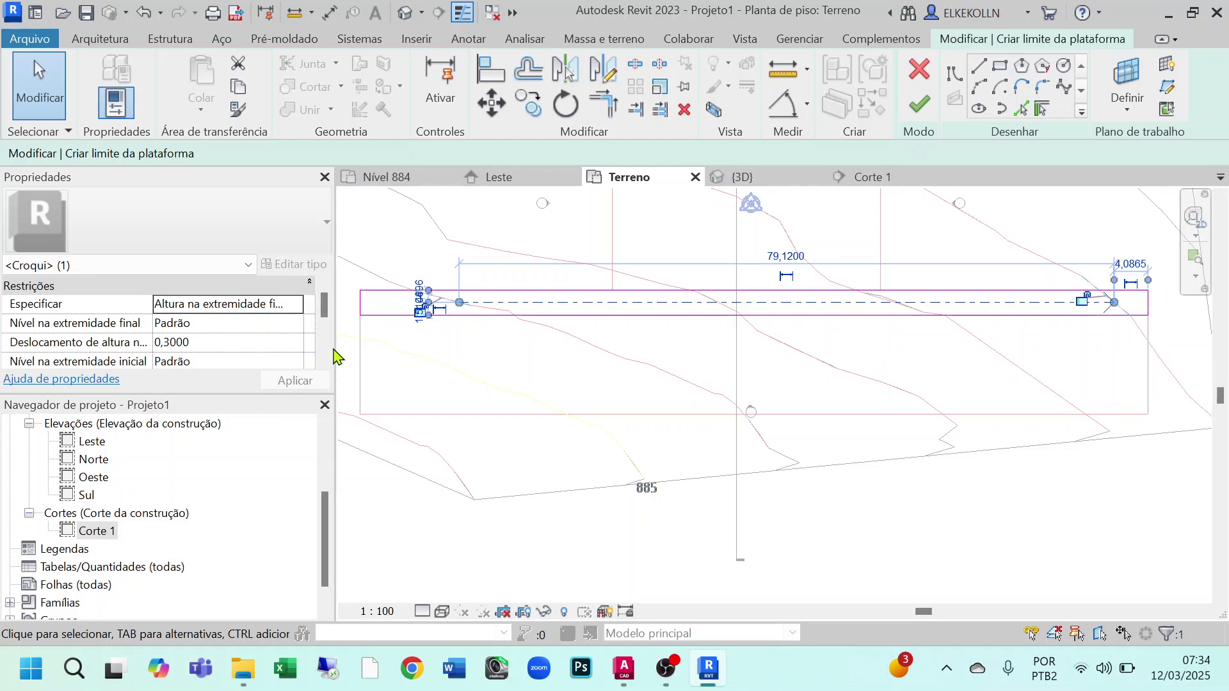
Set both the end level and the start level of the pad's slope arrow to Nível 884
{"action": "left_click_drag", "start_coordinate": [333, 346], "coordinate": [392, 348]}
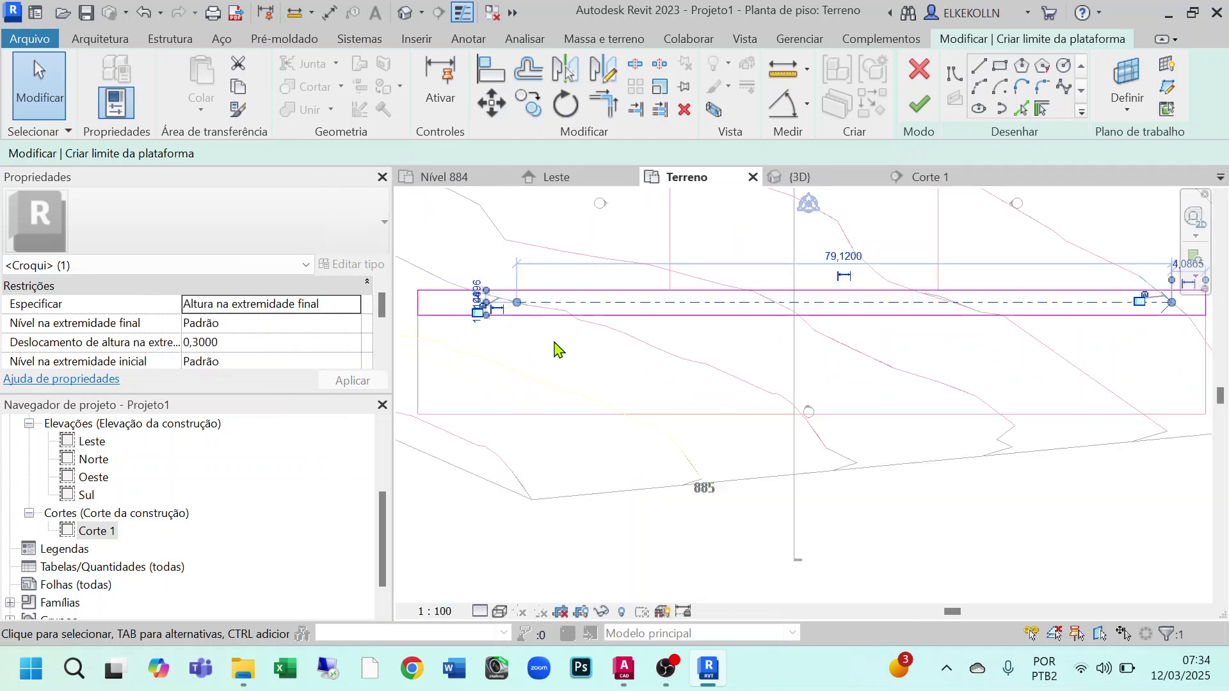
{"action": "middle_click_drag", "start_coordinate": [633, 420], "coordinate": [724, 401]}
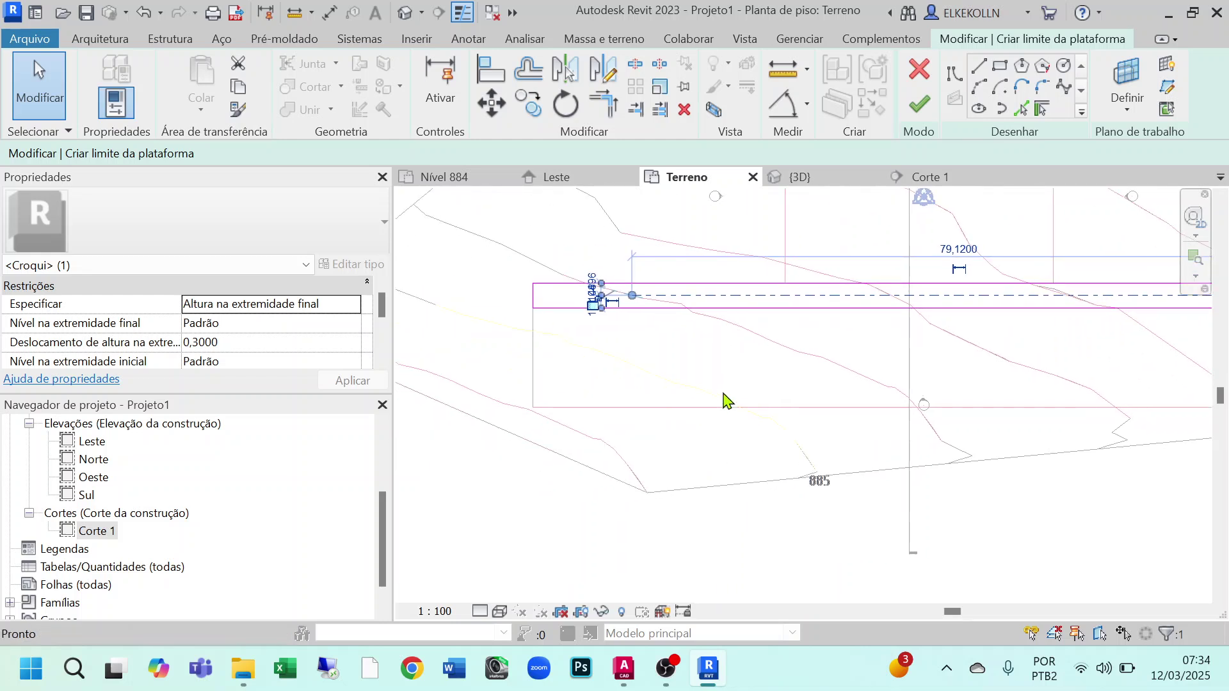
{"action": "middle_click_drag", "start_coordinate": [836, 408], "coordinate": [435, 380]}
{"action": "middle_click_drag", "start_coordinate": [485, 472], "coordinate": [675, 452]}
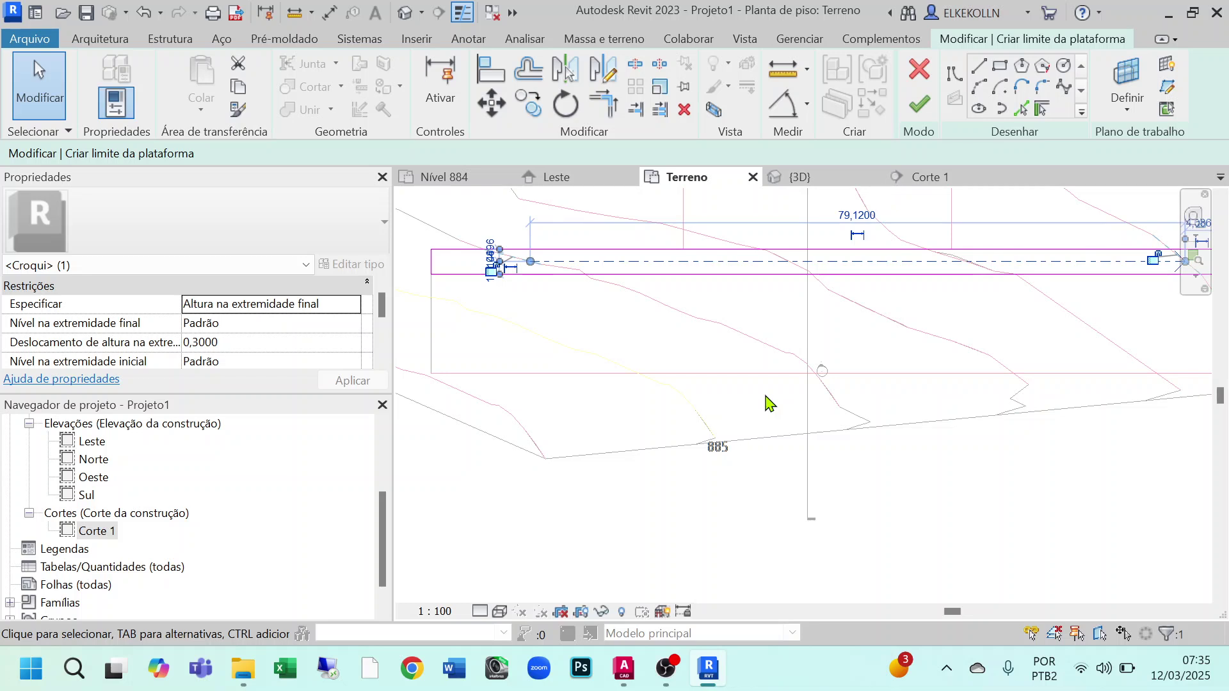
{"action": "middle_click_drag", "start_coordinate": [691, 517], "coordinate": [850, 570]}
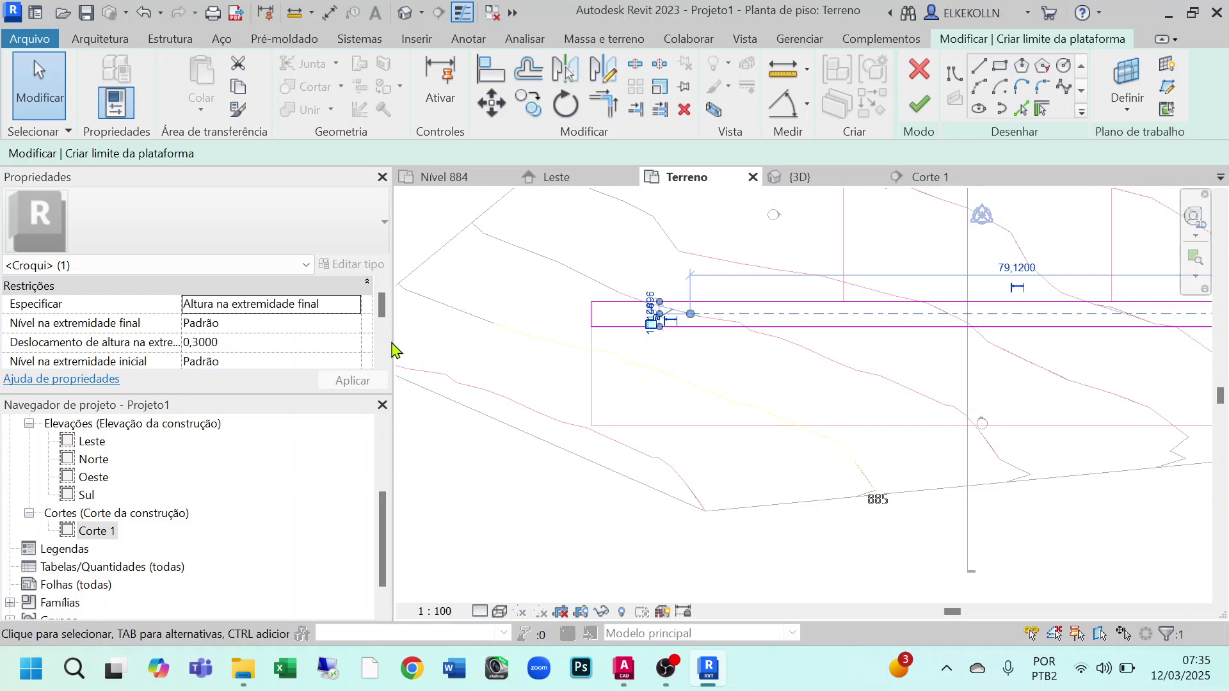
{"action": "left_click_drag", "start_coordinate": [393, 344], "coordinate": [561, 341]}
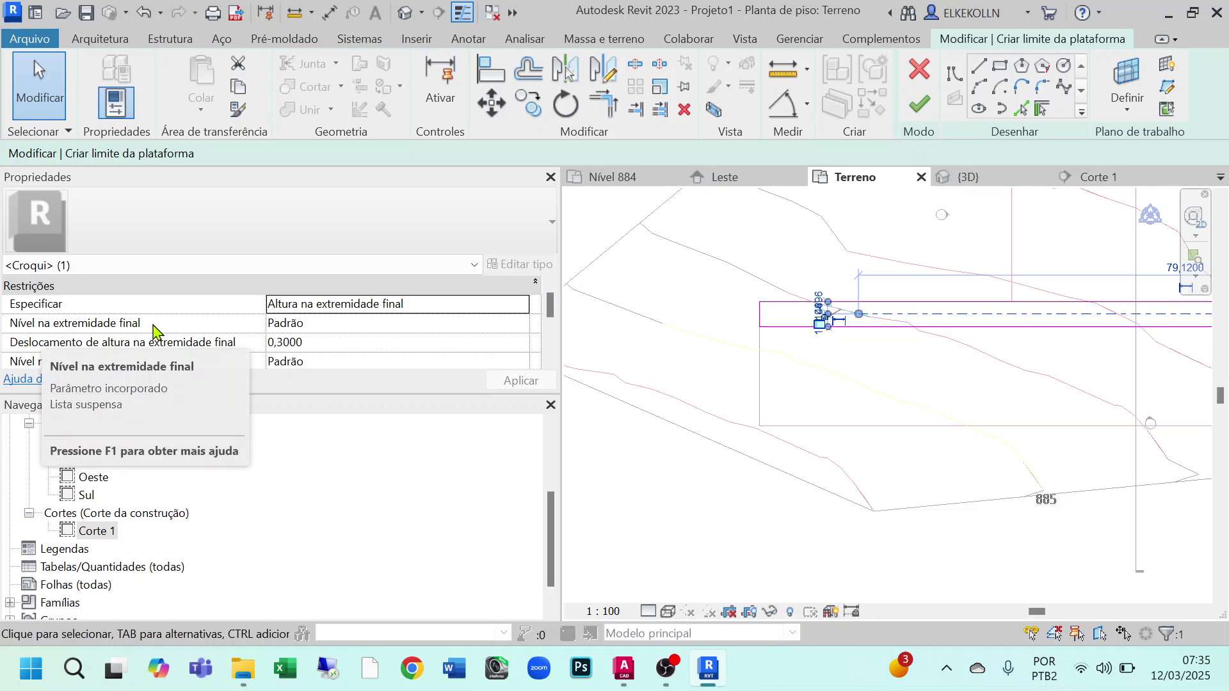
{"action": "scroll", "coordinate": [159, 330], "scroll_direction": "down", "scroll_amount": 1}
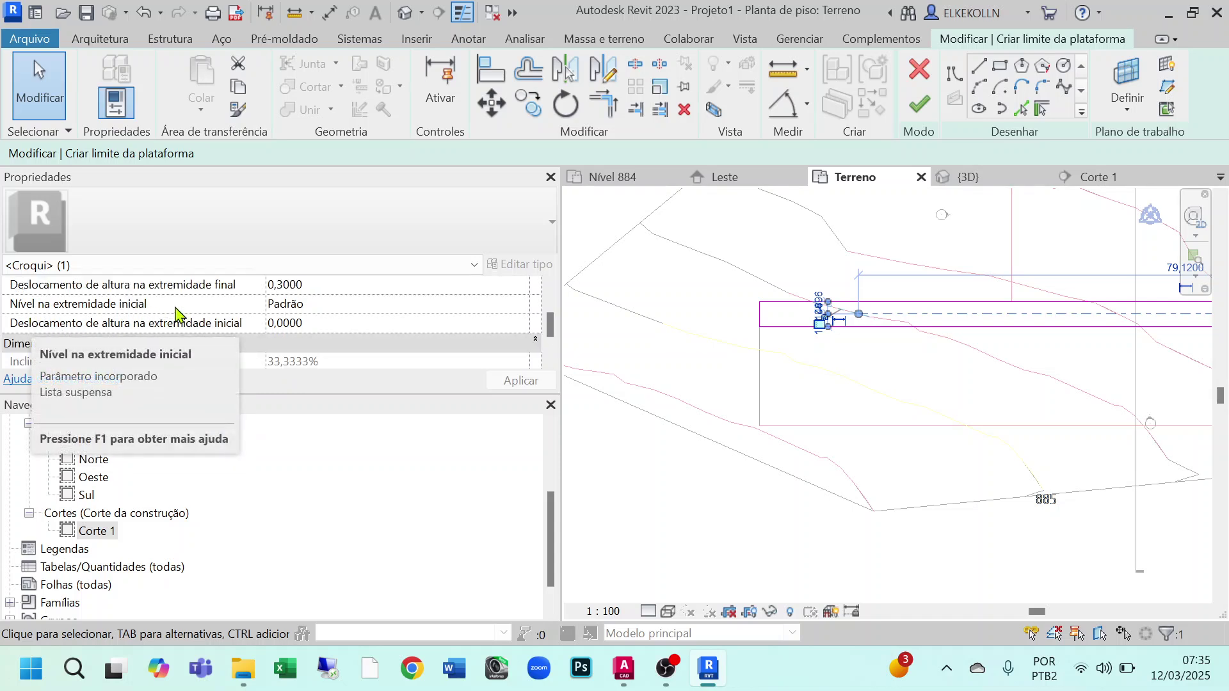
{"action": "scroll", "coordinate": [269, 312], "scroll_direction": "up", "scroll_amount": 1}
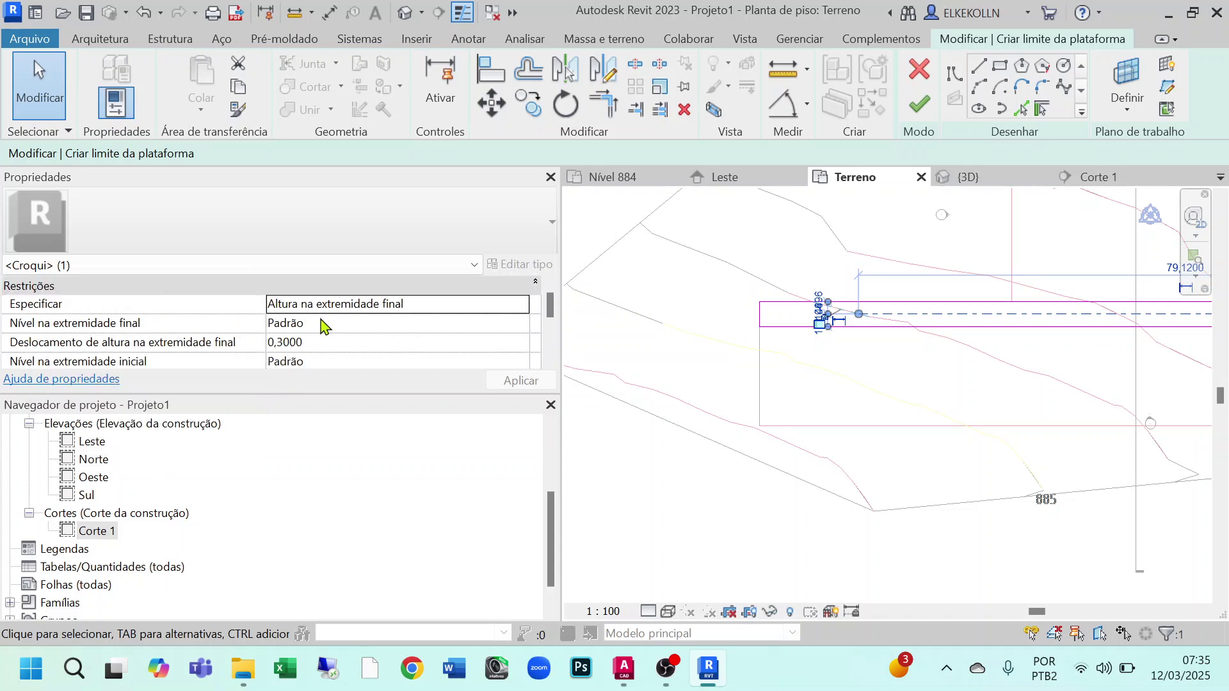
{"action": "left_click", "coordinate": [509, 328]}
{"action": "left_click", "coordinate": [520, 323]}
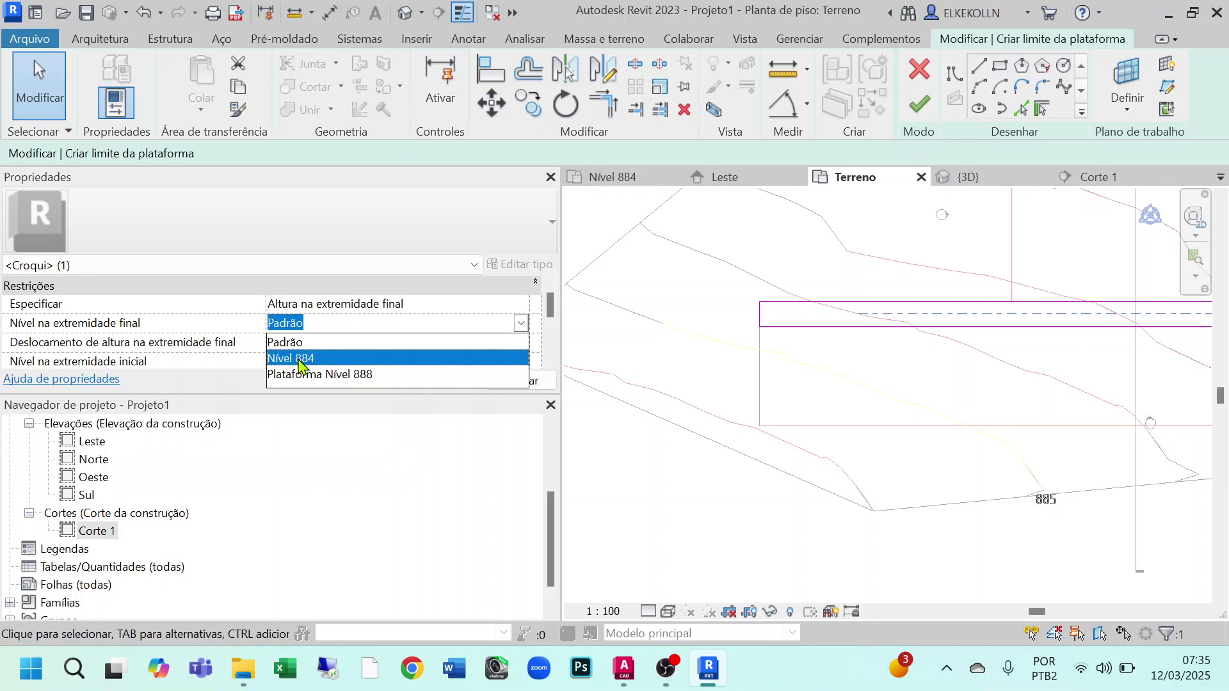
{"action": "left_click", "coordinate": [299, 360]}
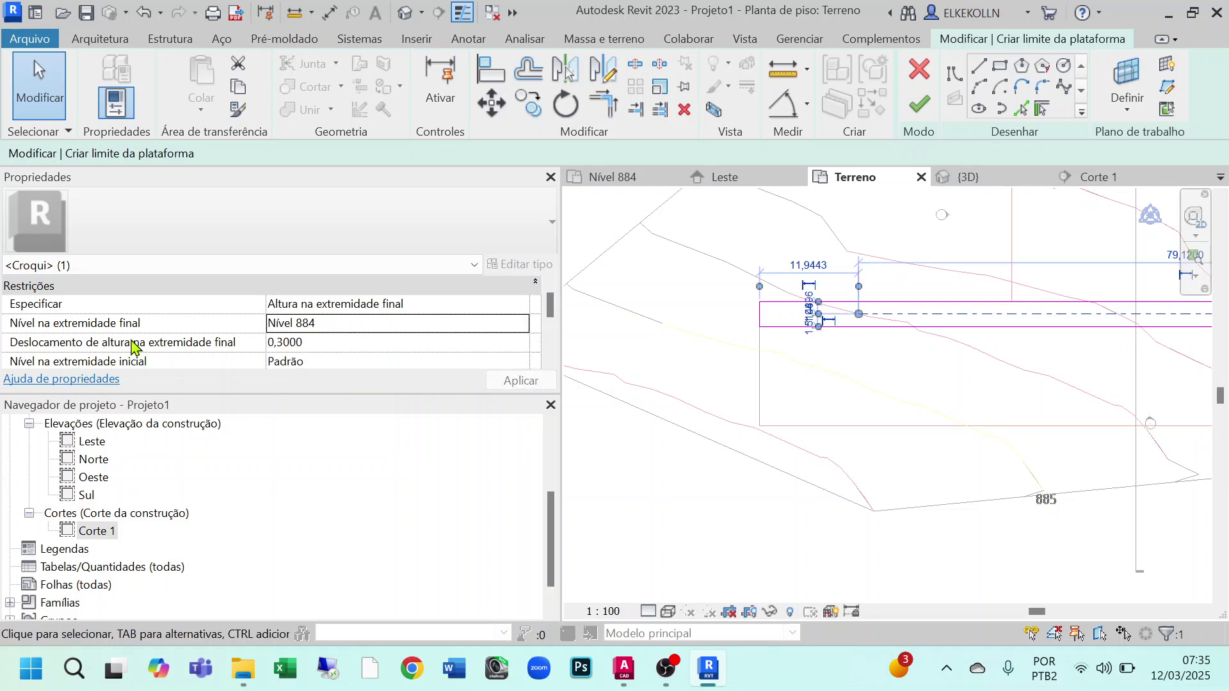
{"action": "left_click", "coordinate": [309, 361]}
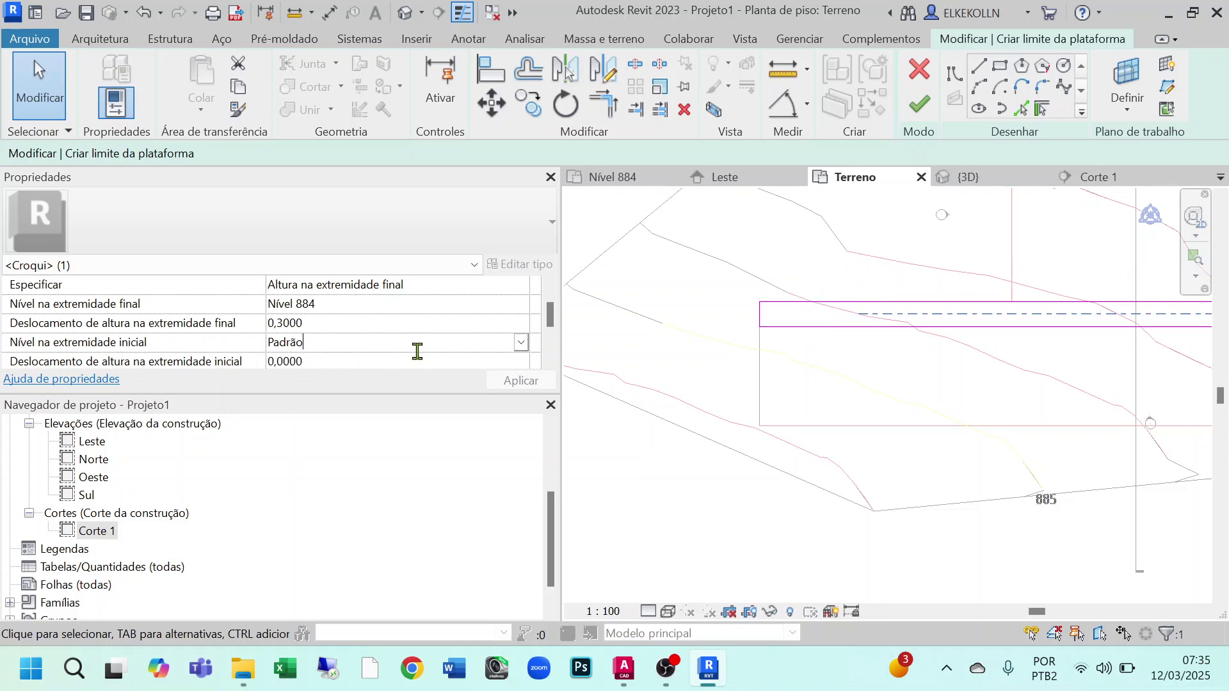
{"action": "left_click", "coordinate": [497, 345]}
{"action": "left_click", "coordinate": [316, 377]}
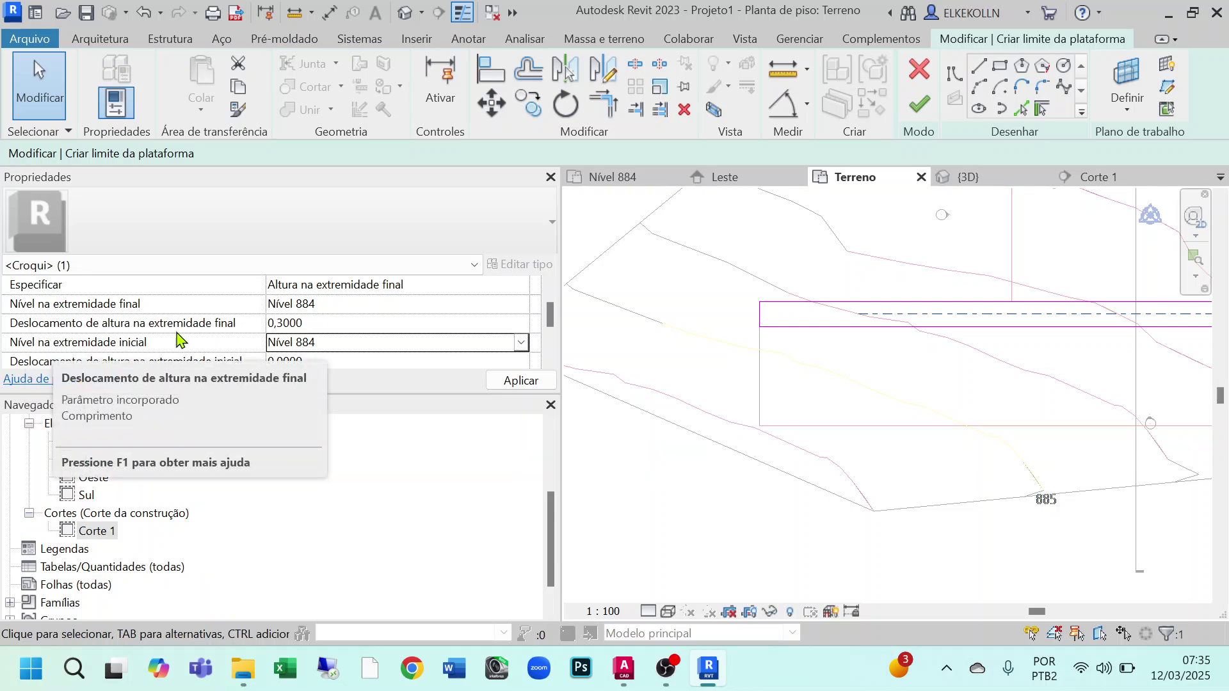
Examine the head and tail of the slope arrow against the terrain contour lines along the pad boundary
{"action": "middle_click_drag", "start_coordinate": [855, 376], "coordinate": [676, 368]}
{"action": "middle_click_drag", "start_coordinate": [800, 374], "coordinate": [922, 382]}
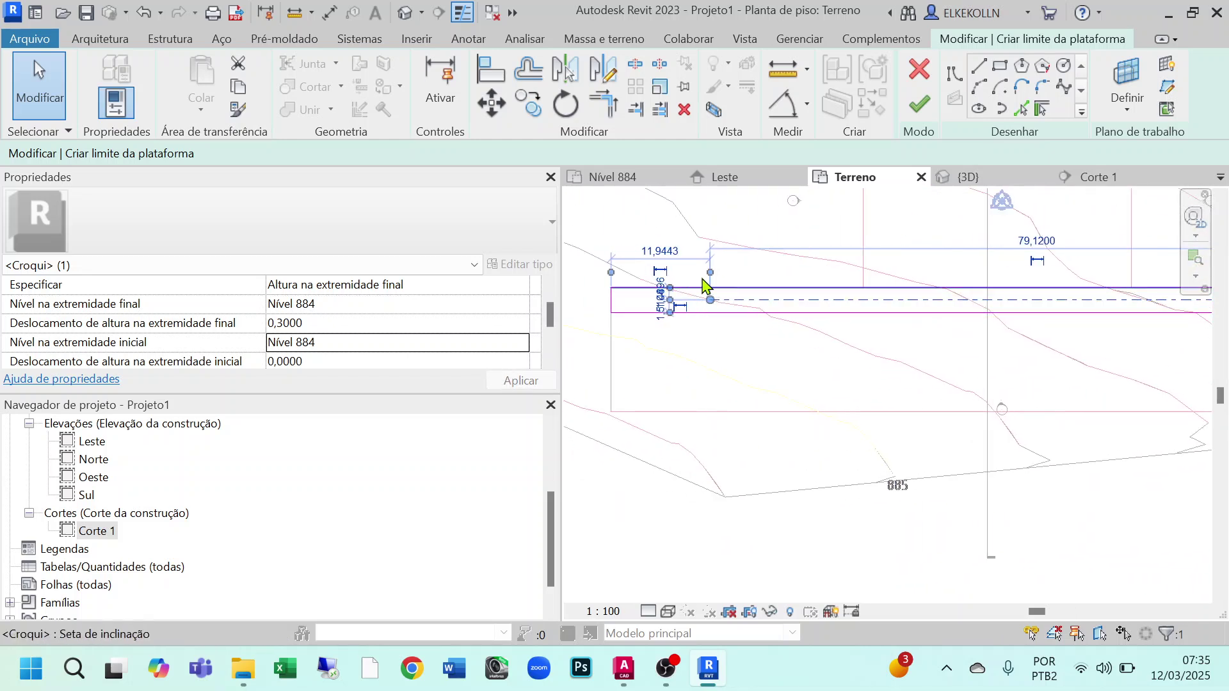
{"action": "middle_click_drag", "start_coordinate": [1055, 413], "coordinate": [670, 440]}
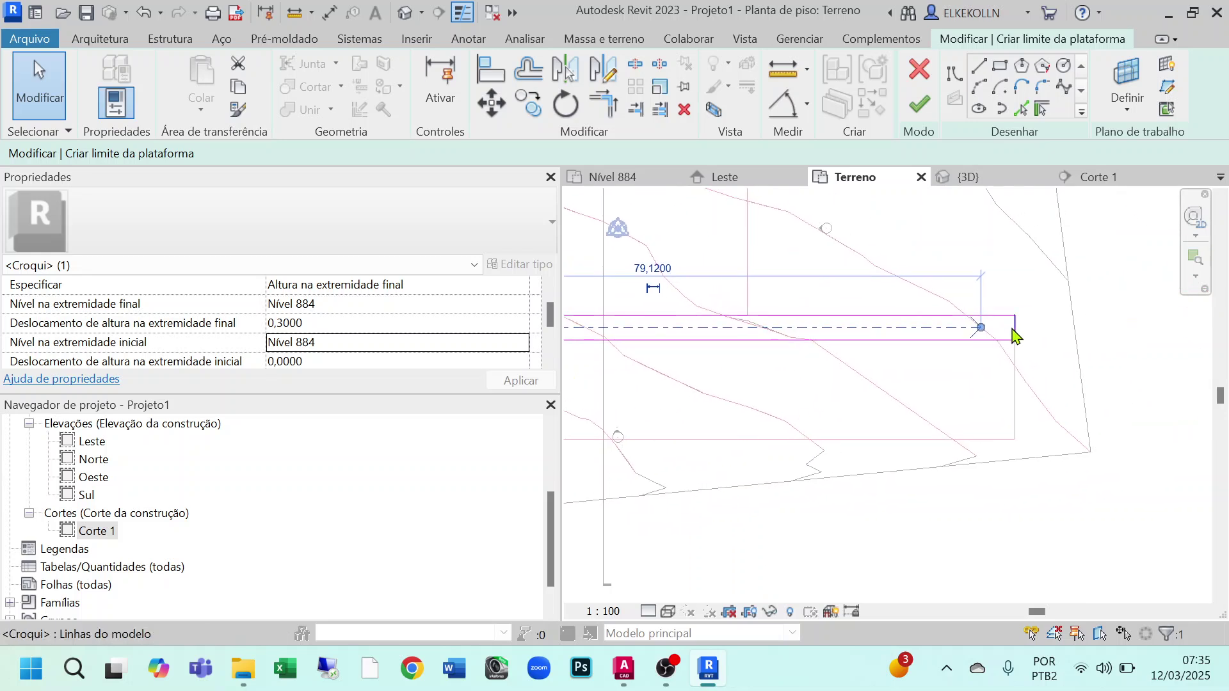
{"action": "scroll", "coordinate": [988, 318], "scroll_direction": "up", "scroll_amount": 2}
{"action": "scroll", "coordinate": [1002, 327], "scroll_direction": "up", "scroll_amount": 4}
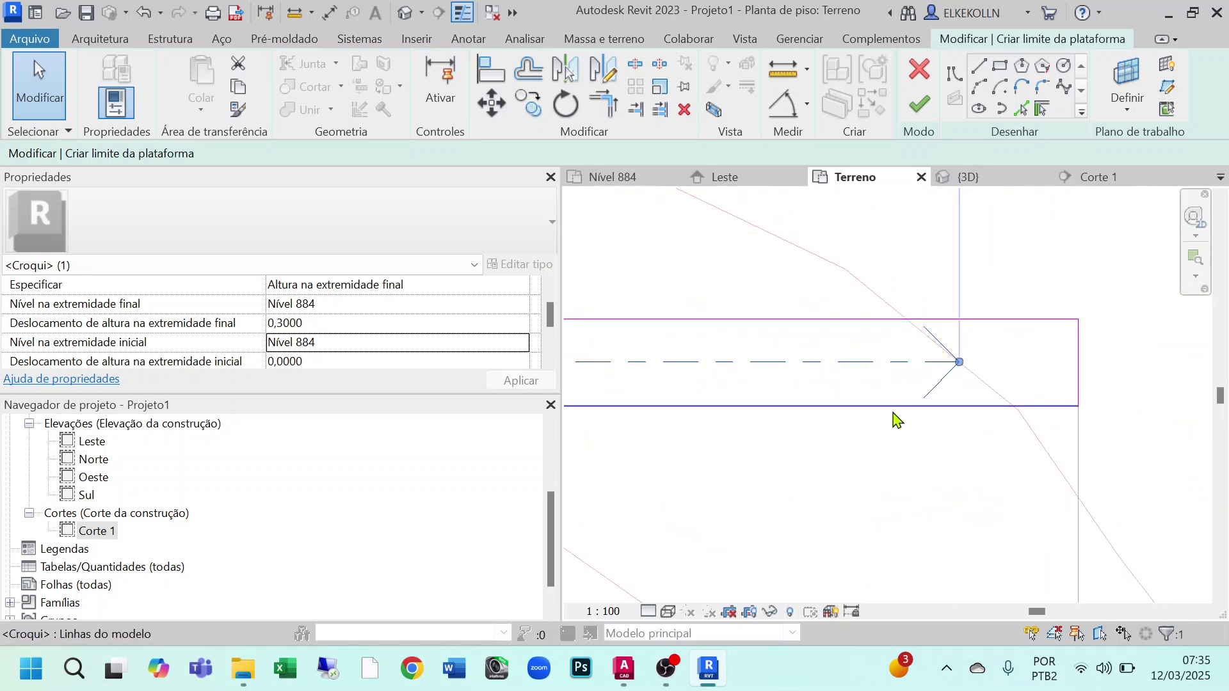
{"action": "scroll", "coordinate": [878, 437], "scroll_direction": "down", "scroll_amount": 1}
{"action": "scroll", "coordinate": [858, 448], "scroll_direction": "down", "scroll_amount": 2}
{"action": "middle_click_drag", "start_coordinate": [834, 461], "coordinate": [994, 415]}
{"action": "middle_click_drag", "start_coordinate": [707, 401], "coordinate": [974, 369]}
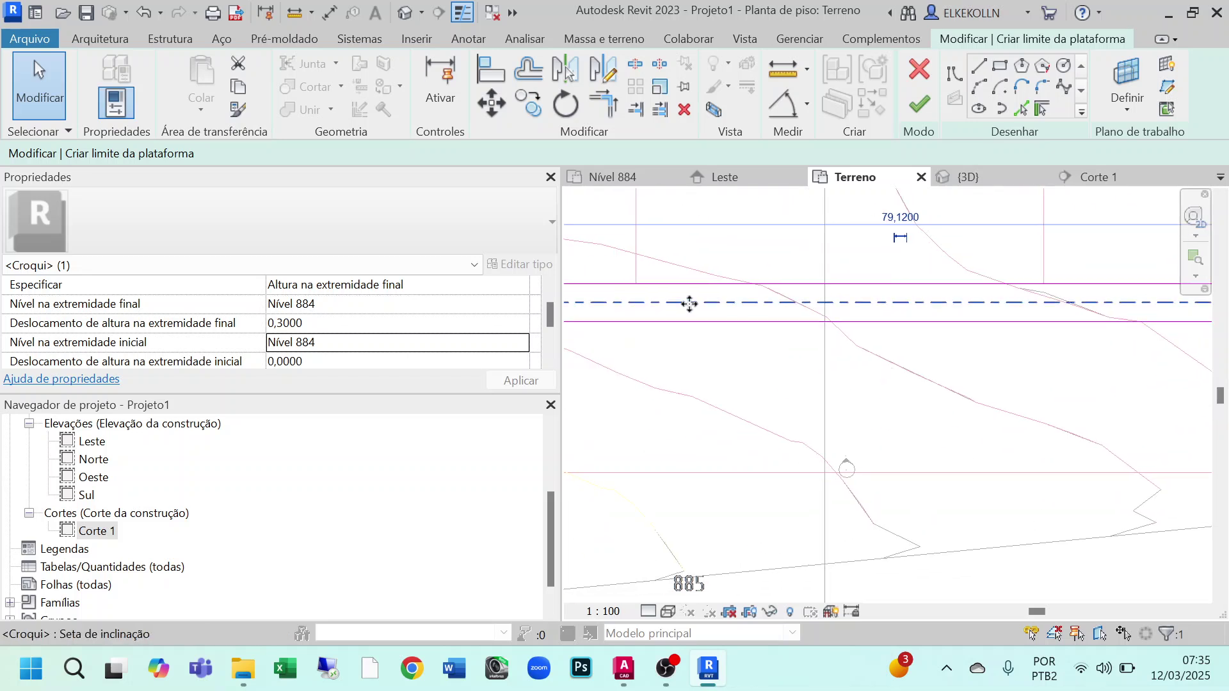
{"action": "middle_click_drag", "start_coordinate": [823, 366], "coordinate": [1083, 327]}
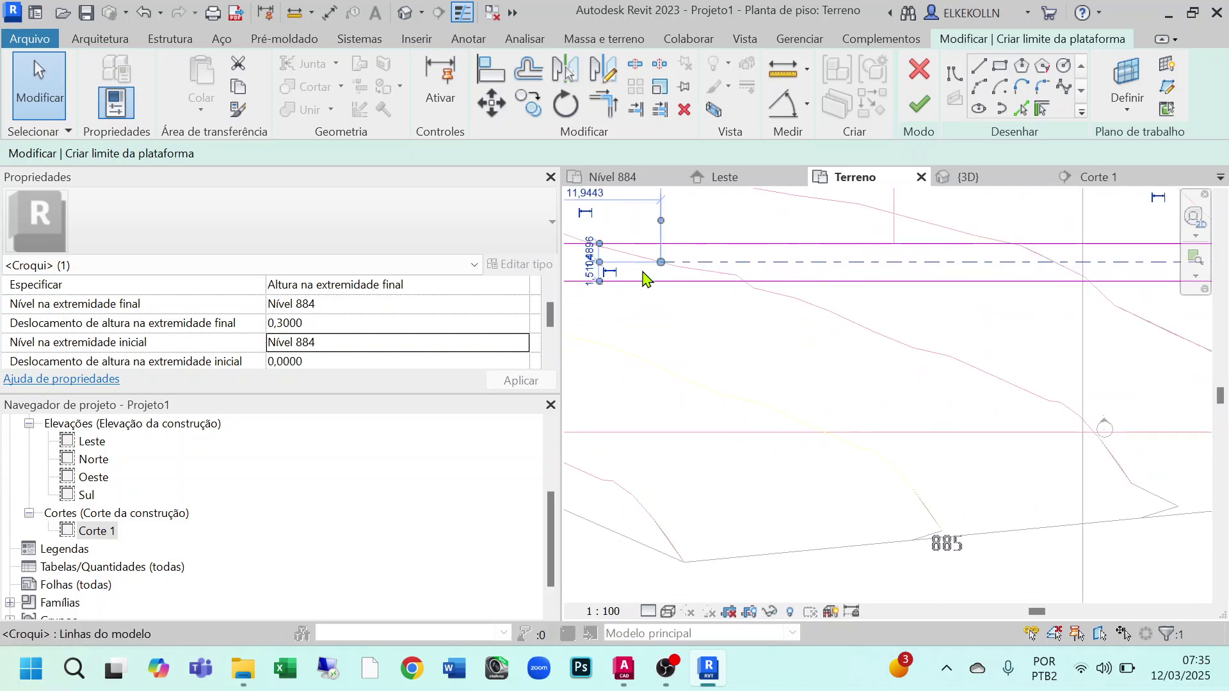
Set the slope arrow's height offset at the final end to 2,20
{"action": "left_click", "coordinate": [318, 325]}
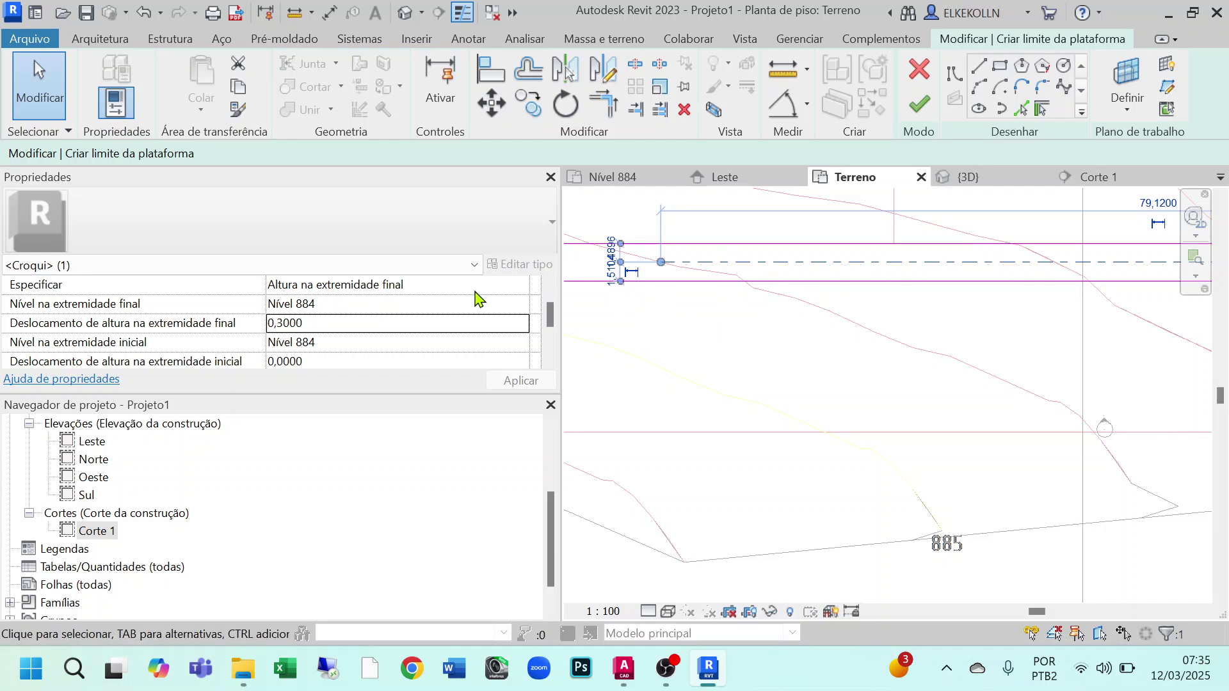
{"action": "left_click", "coordinate": [338, 325]}
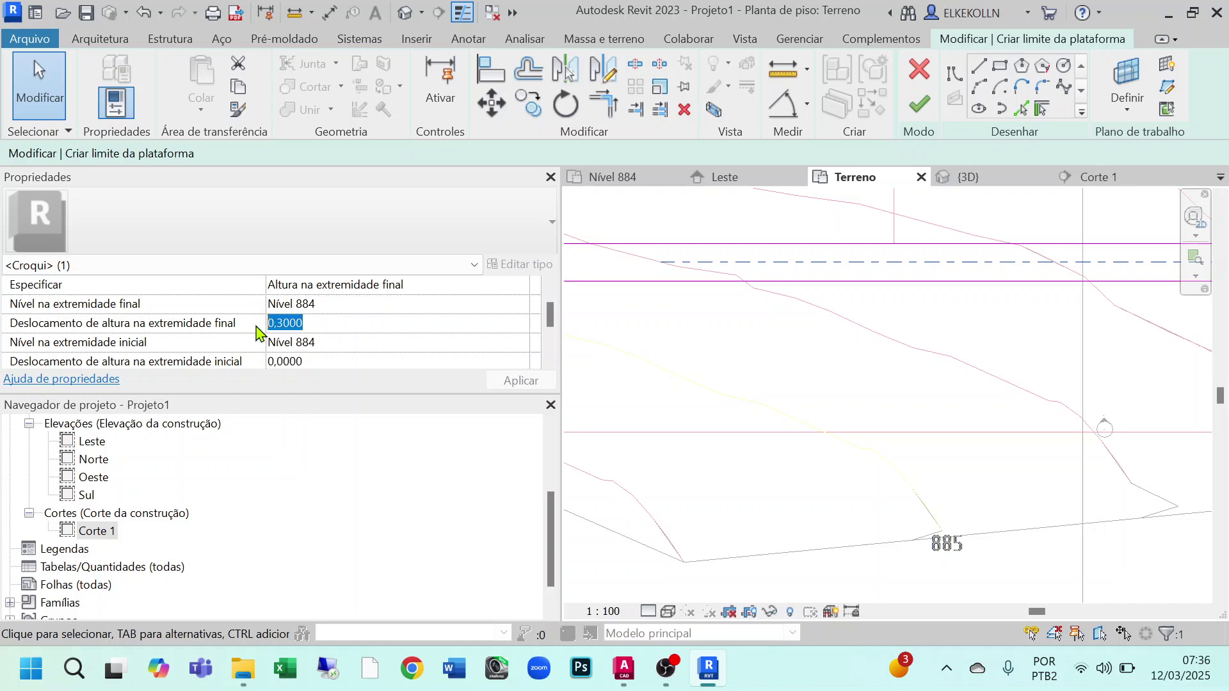
{"action": "type", "text": "2,2"}
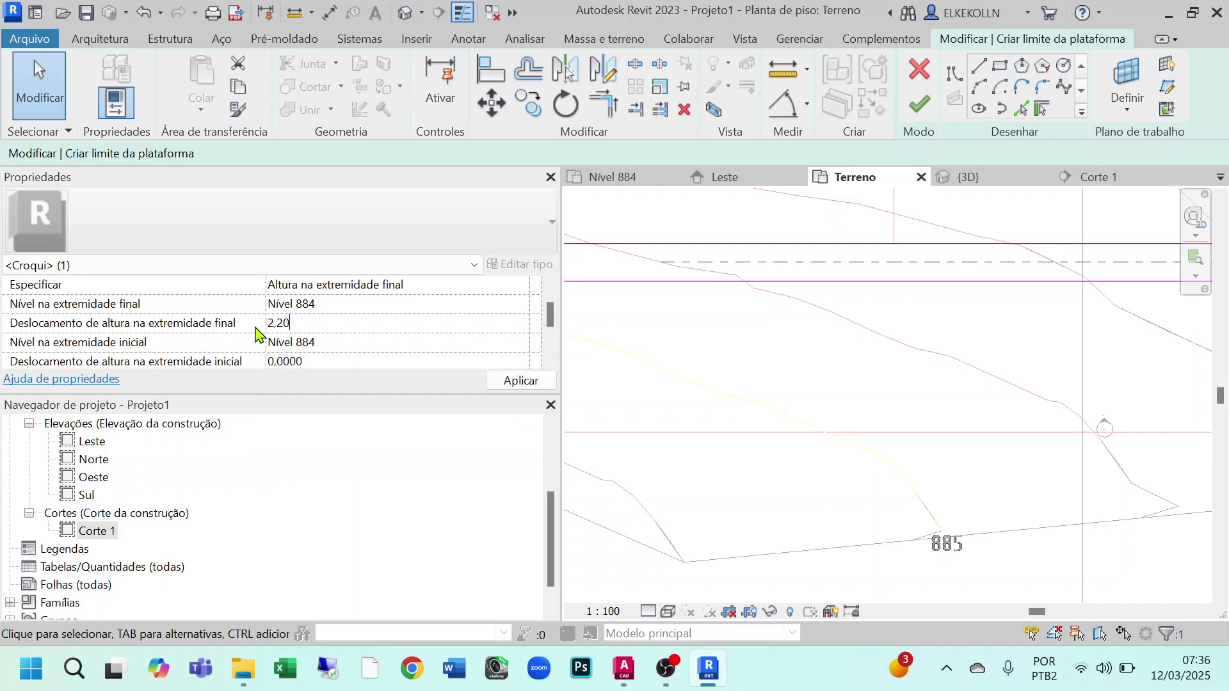
{"action": "type", "text": "0"}
{"action": "key", "text": "Return"}
Set the slope arrow's height offset at the initial end to 5,20 and apply it
{"action": "middle_click_drag", "start_coordinate": [976, 350], "coordinate": [505, 330]}
{"action": "middle_click_drag", "start_coordinate": [888, 337], "coordinate": [673, 372]}
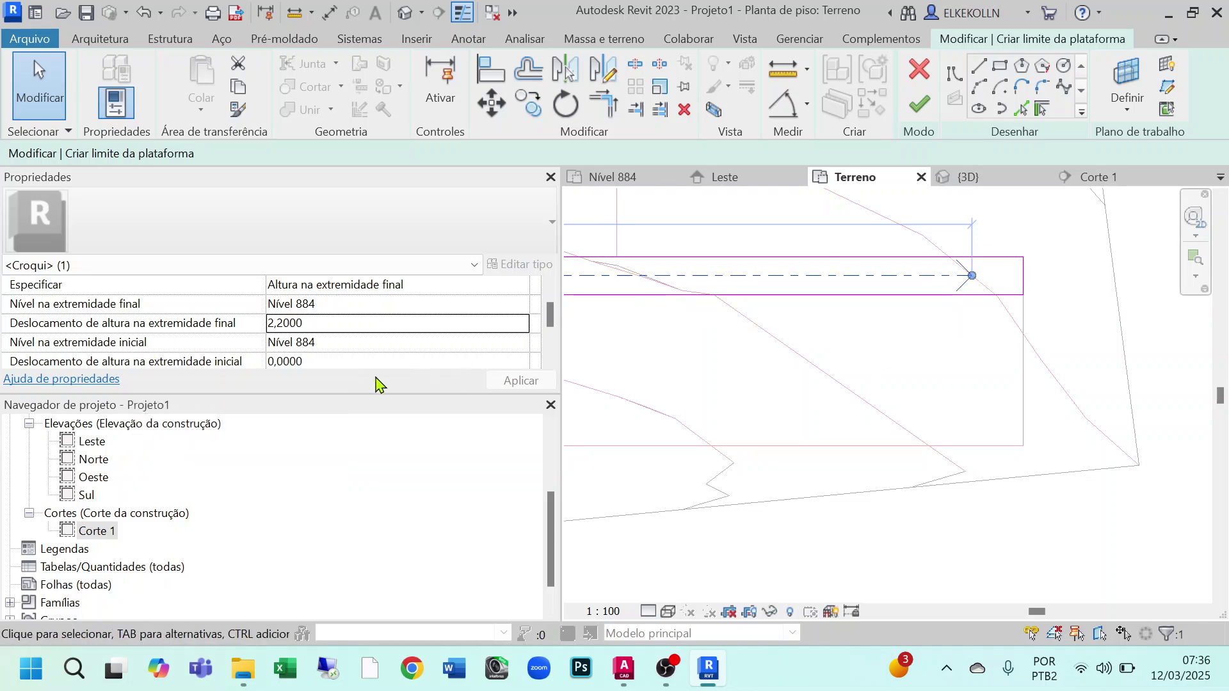
{"action": "left_click", "coordinate": [326, 368]}
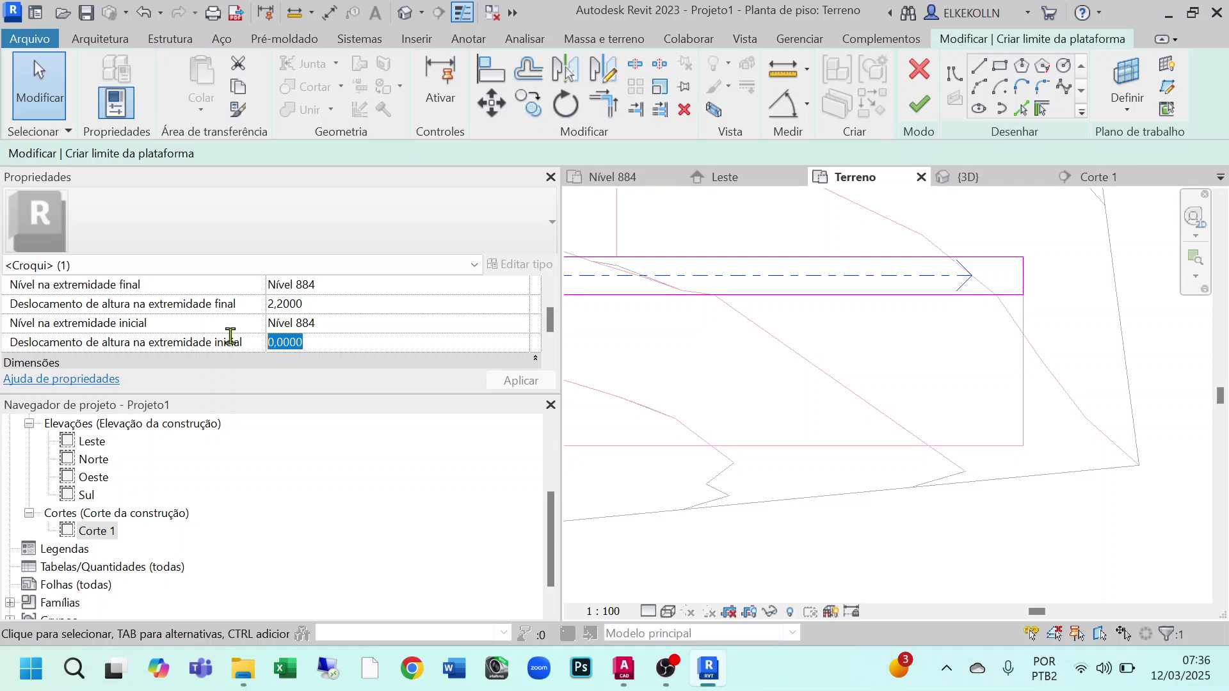
{"action": "type", "text": "5,2"}
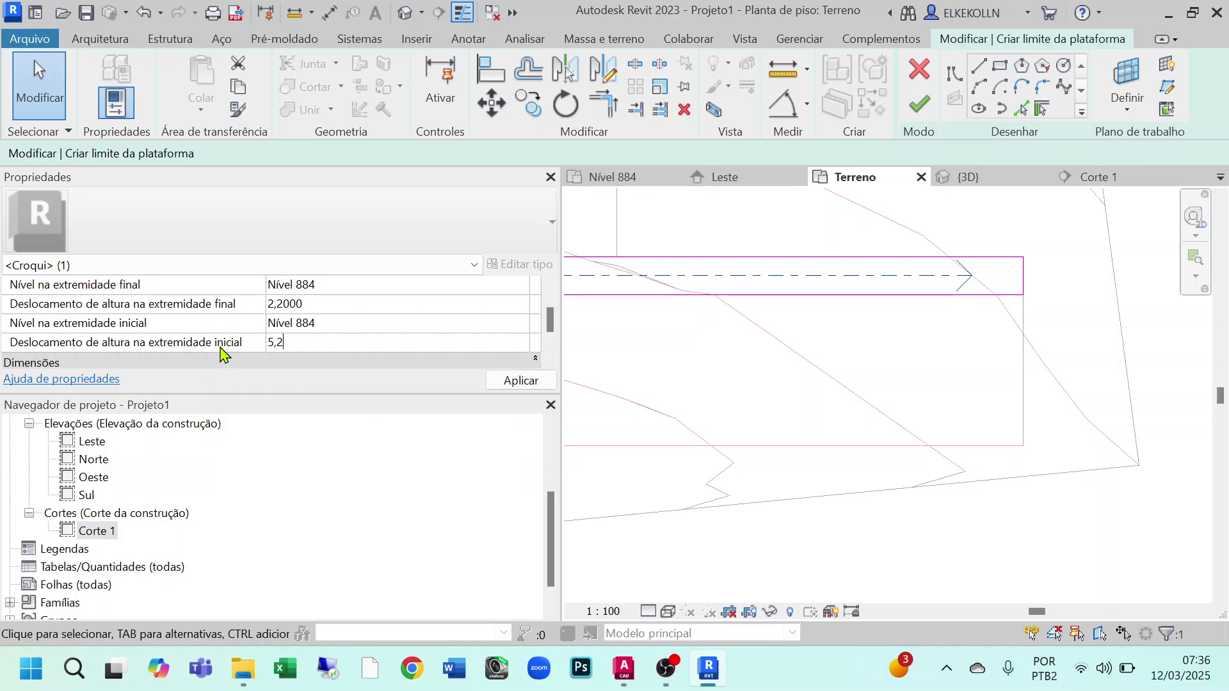
{"action": "type", "text": "0"}
{"action": "left_click", "coordinate": [521, 380]}
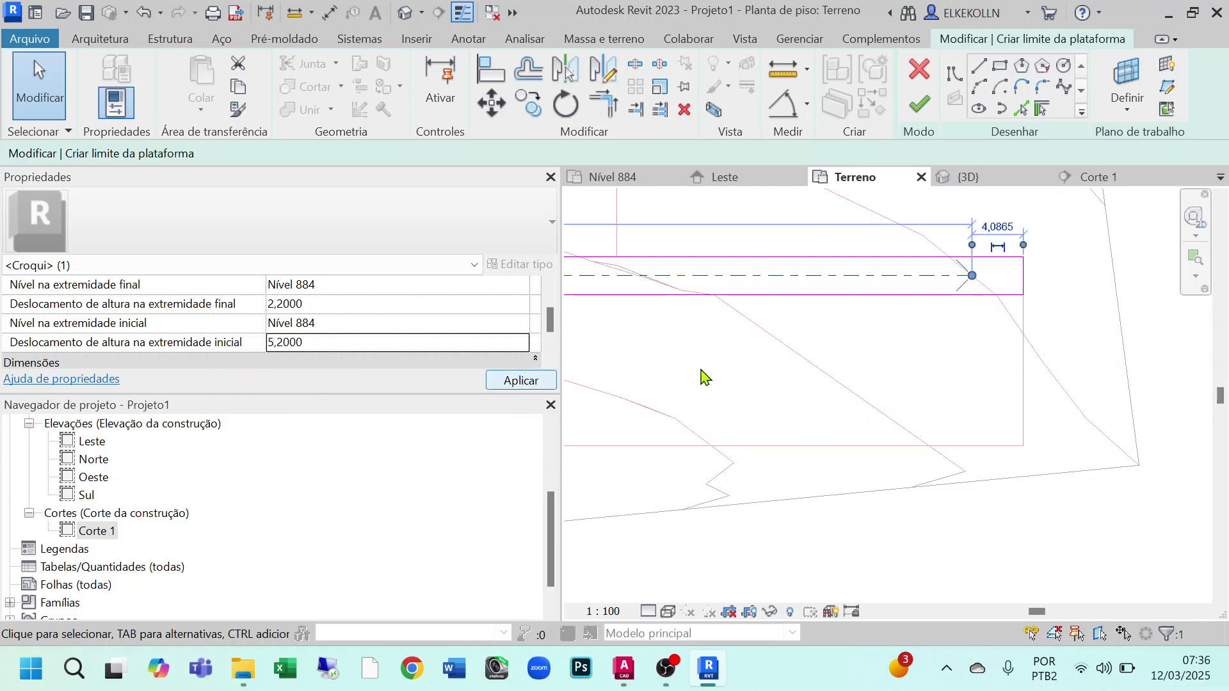
Narrow the properties area again and finish the building pad boundary sketch
{"action": "scroll", "coordinate": [797, 371], "scroll_direction": "down", "scroll_amount": 2}
{"action": "scroll", "coordinate": [780, 382], "scroll_direction": "down", "scroll_amount": 1}
{"action": "middle_click_drag", "start_coordinate": [738, 414], "coordinate": [1003, 391]}
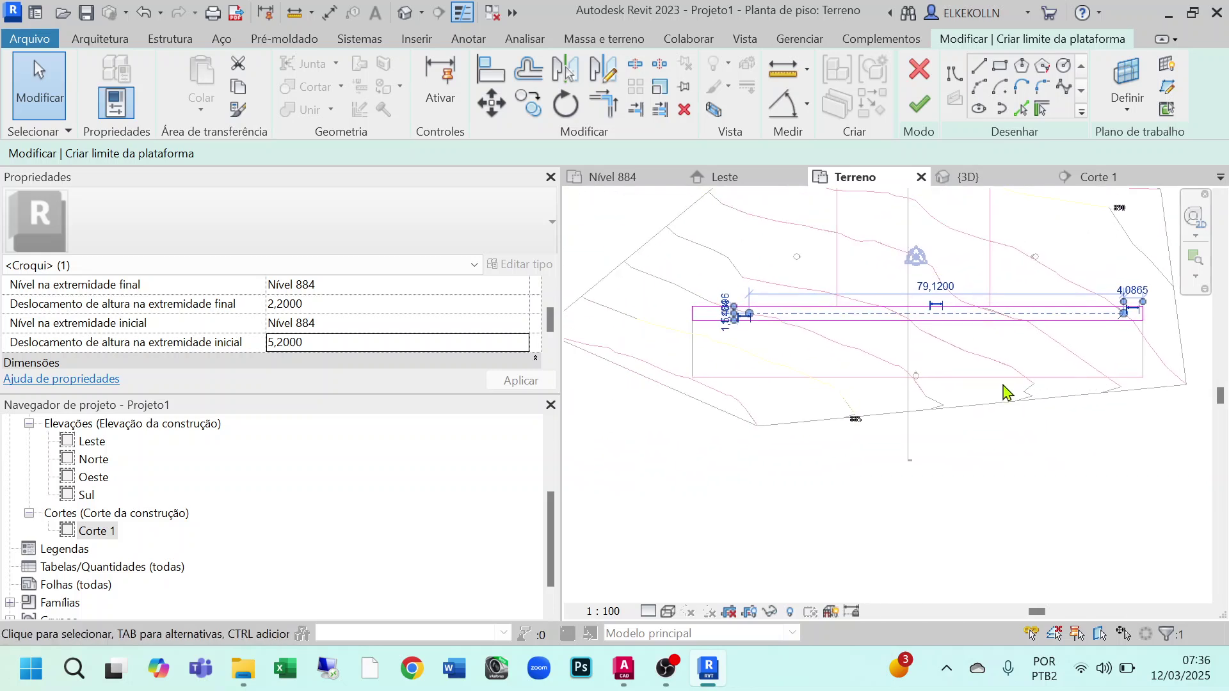
{"action": "middle_click_drag", "start_coordinate": [898, 401], "coordinate": [855, 407]}
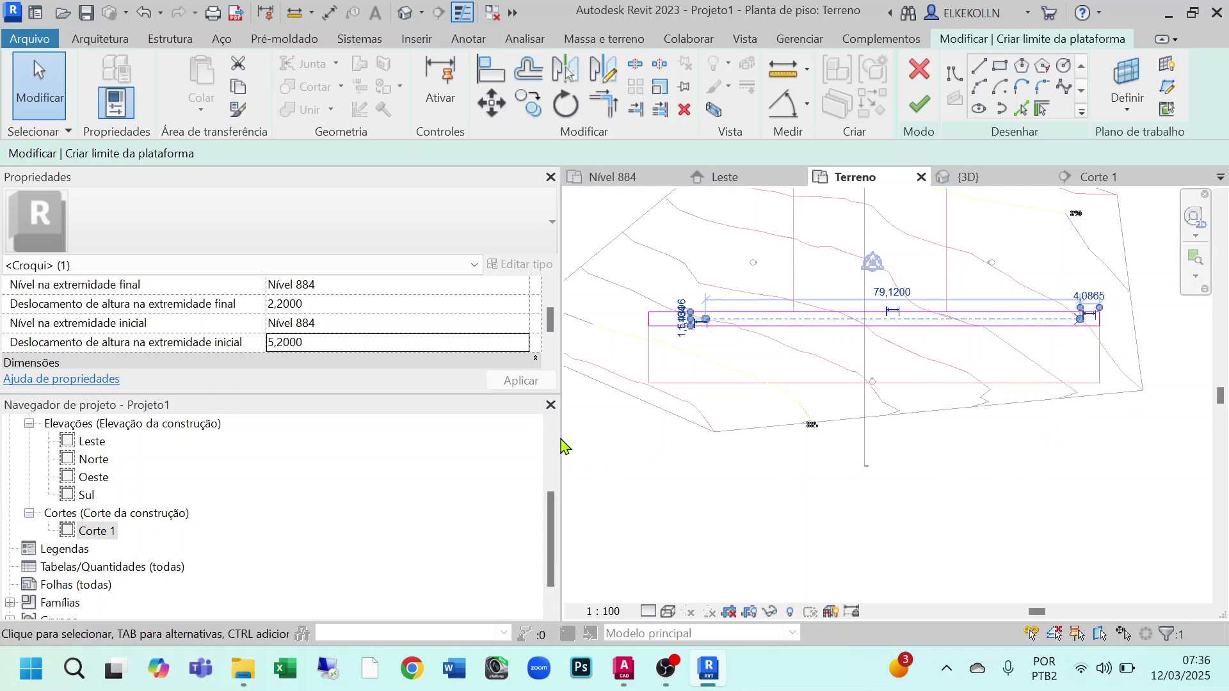
{"action": "left_click_drag", "start_coordinate": [560, 435], "coordinate": [307, 427]}
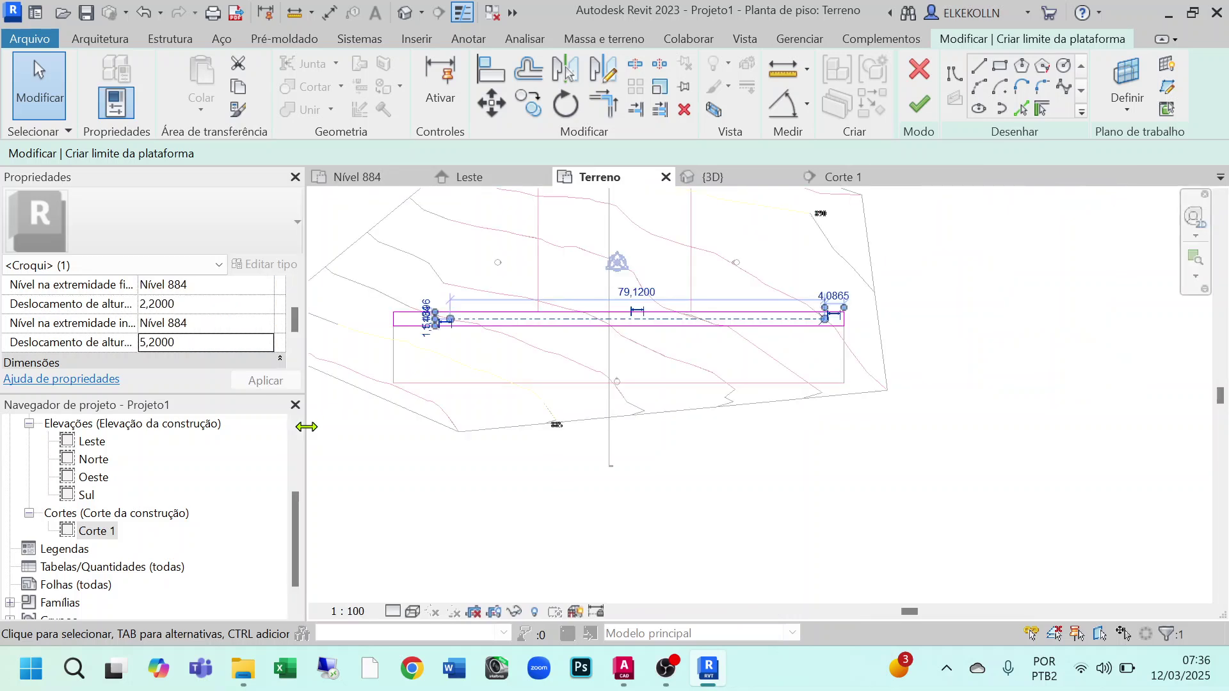
{"action": "middle_click_drag", "start_coordinate": [904, 491], "coordinate": [1042, 503]}
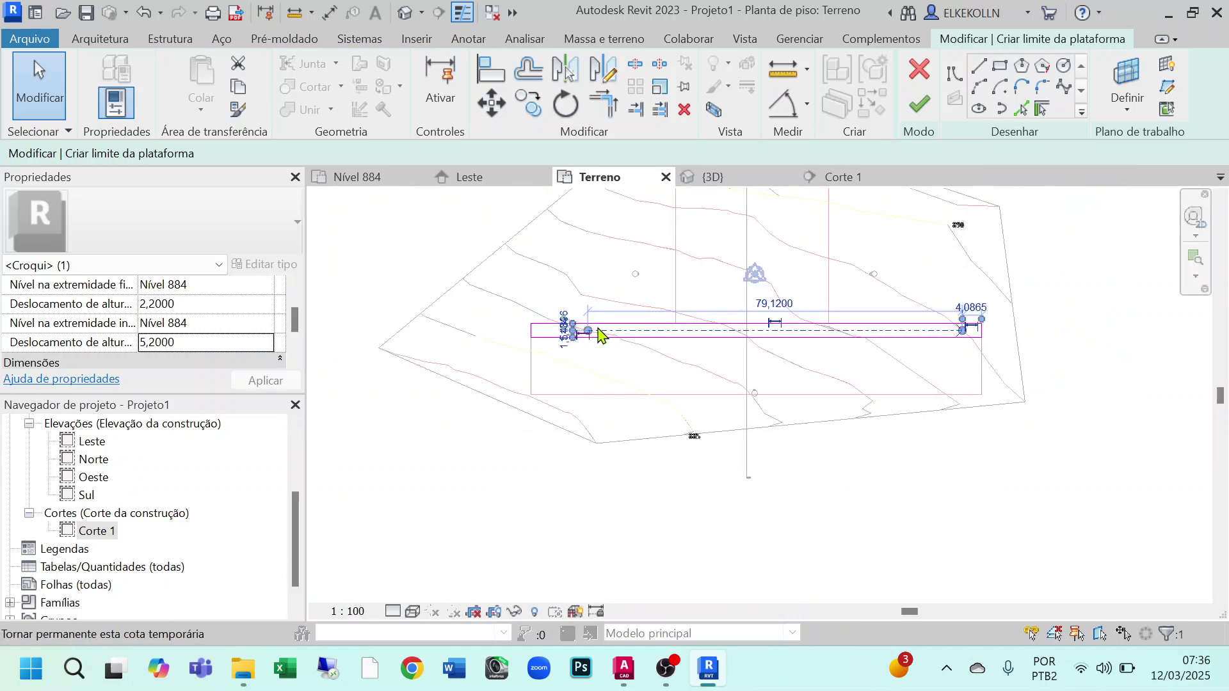
{"action": "left_click", "coordinate": [922, 104]}
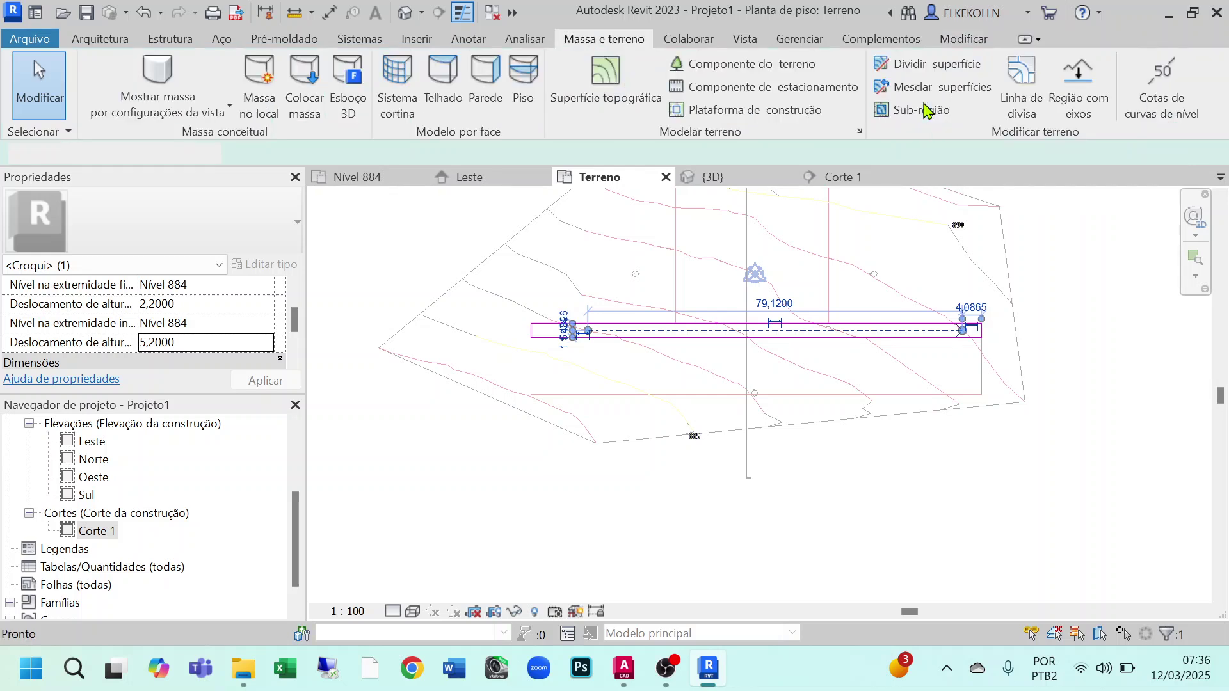
Inspect the sloped sidewalk pad in the 3D view, following its edge against the asphalt road from end to end
{"action": "left_click", "coordinate": [711, 179]}
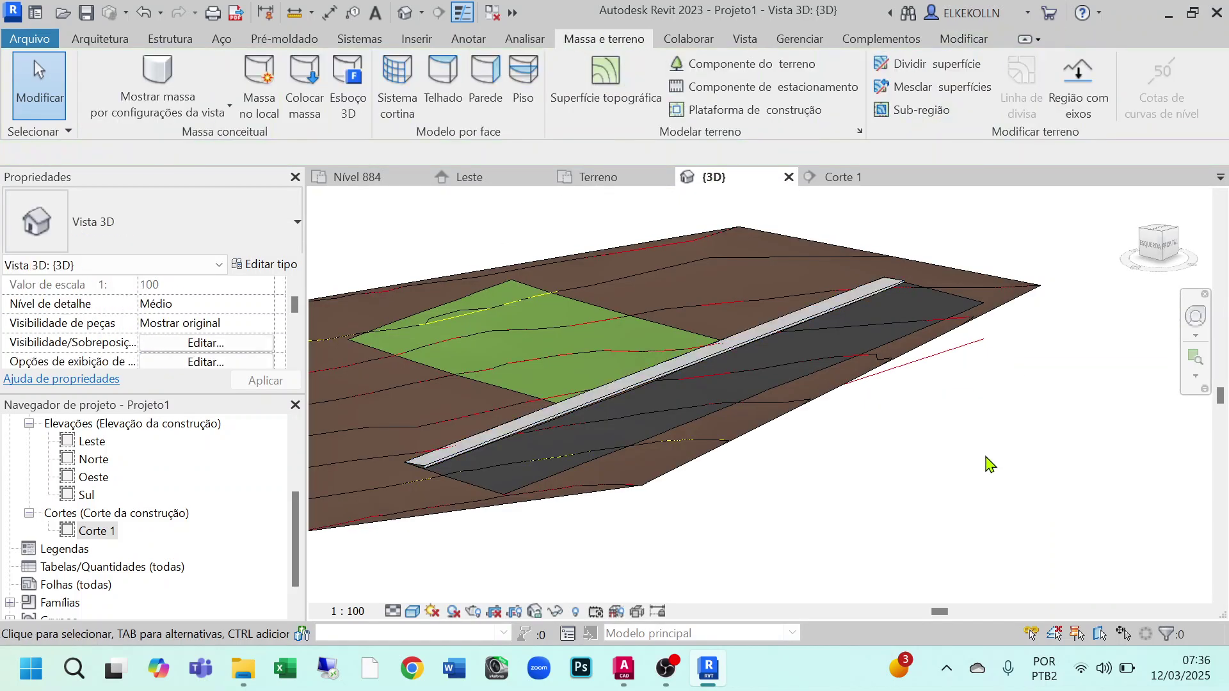
{"action": "middle_click_drag", "start_coordinate": [595, 489], "coordinate": [598, 530], "text": "shift"}
{"action": "scroll", "coordinate": [666, 390], "scroll_direction": "up", "scroll_amount": 5}
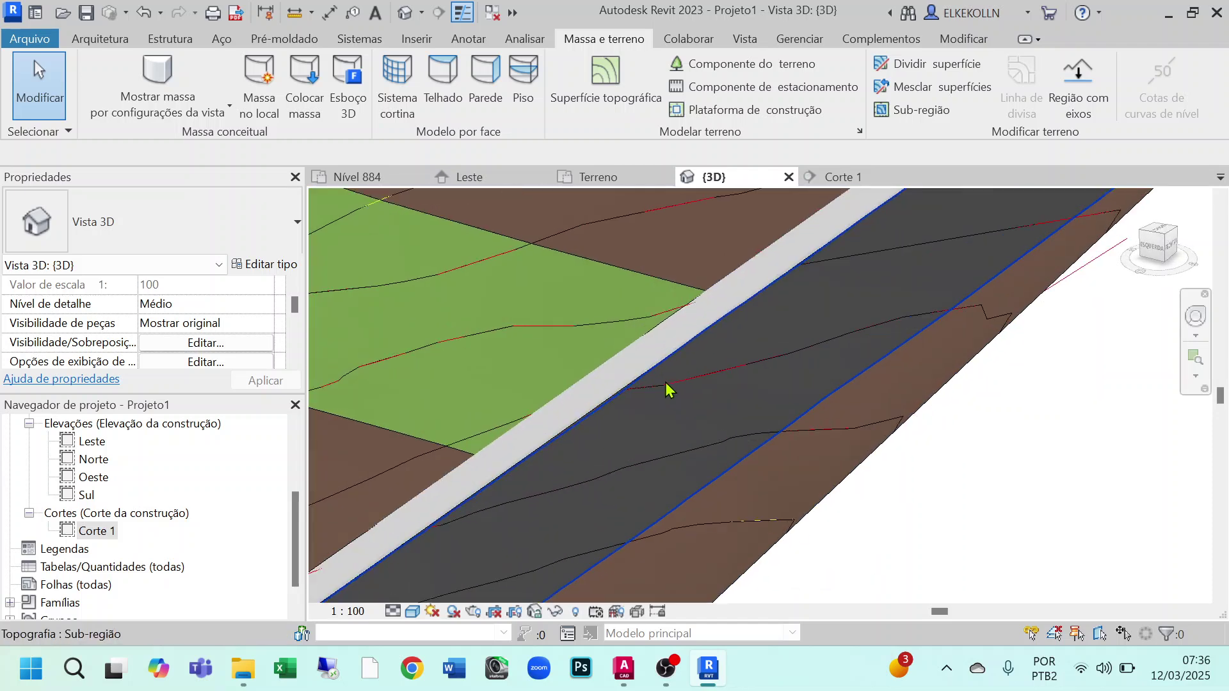
{"action": "scroll", "coordinate": [888, 386], "scroll_direction": "down", "scroll_amount": 1}
{"action": "middle_click_drag", "start_coordinate": [976, 304], "coordinate": [619, 521]}
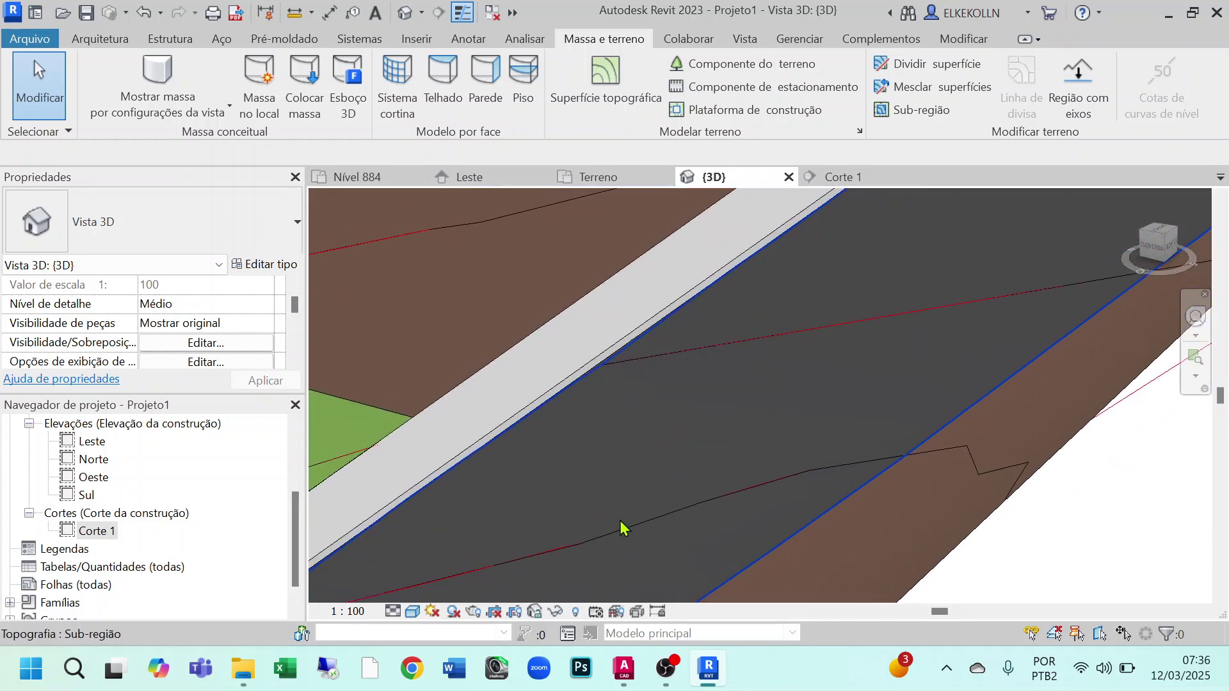
{"action": "middle_click_drag", "start_coordinate": [812, 400], "coordinate": [797, 409]}
{"action": "scroll", "coordinate": [600, 508], "scroll_direction": "down", "scroll_amount": 2}
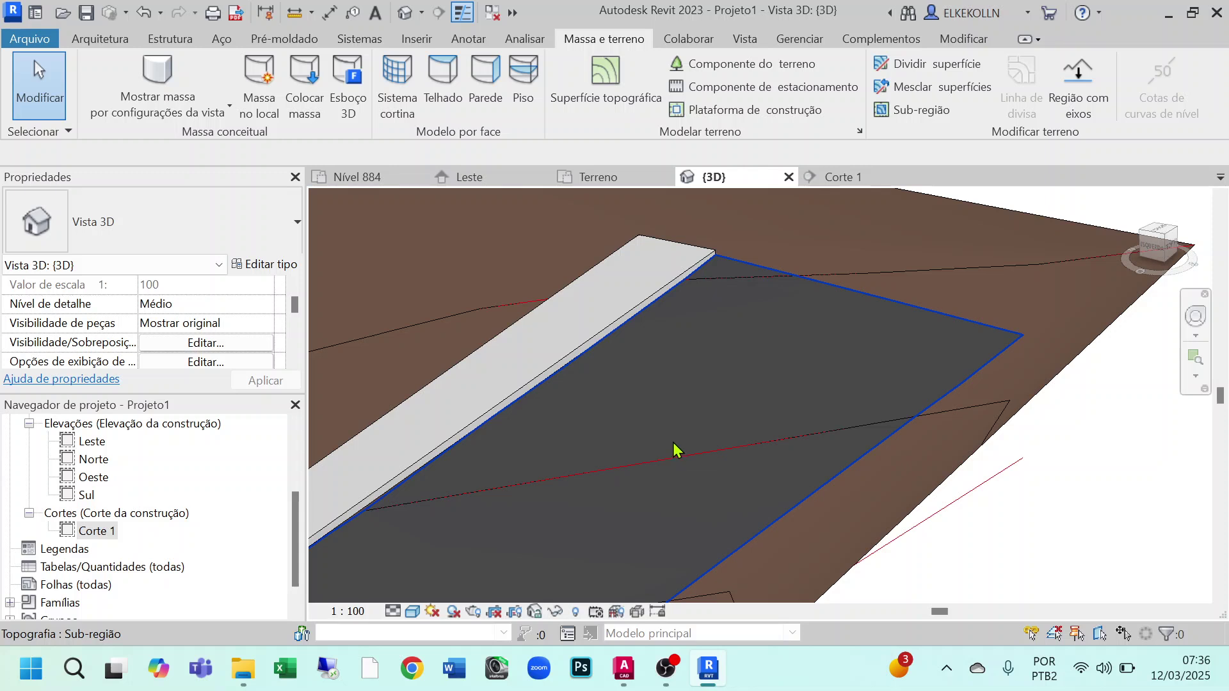
{"action": "middle_click_drag", "start_coordinate": [616, 476], "coordinate": [1033, 211]}
{"action": "middle_click_drag", "start_coordinate": [646, 494], "coordinate": [985, 256]}
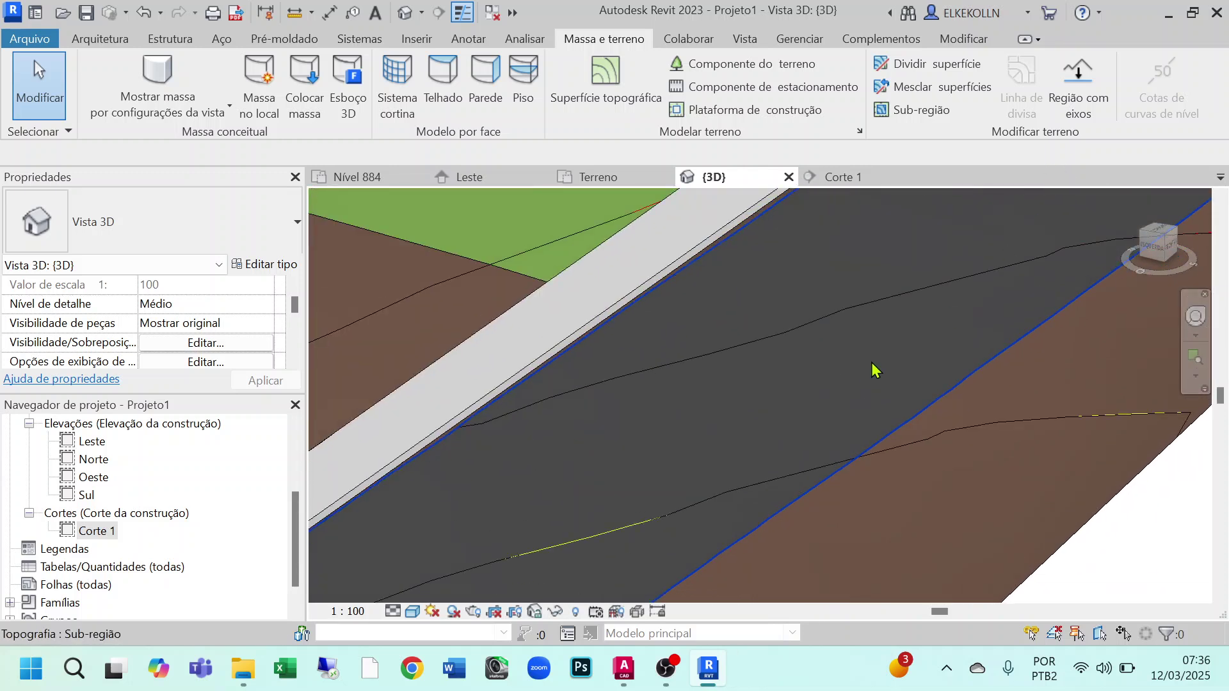
{"action": "middle_click_drag", "start_coordinate": [697, 445], "coordinate": [1017, 203]}
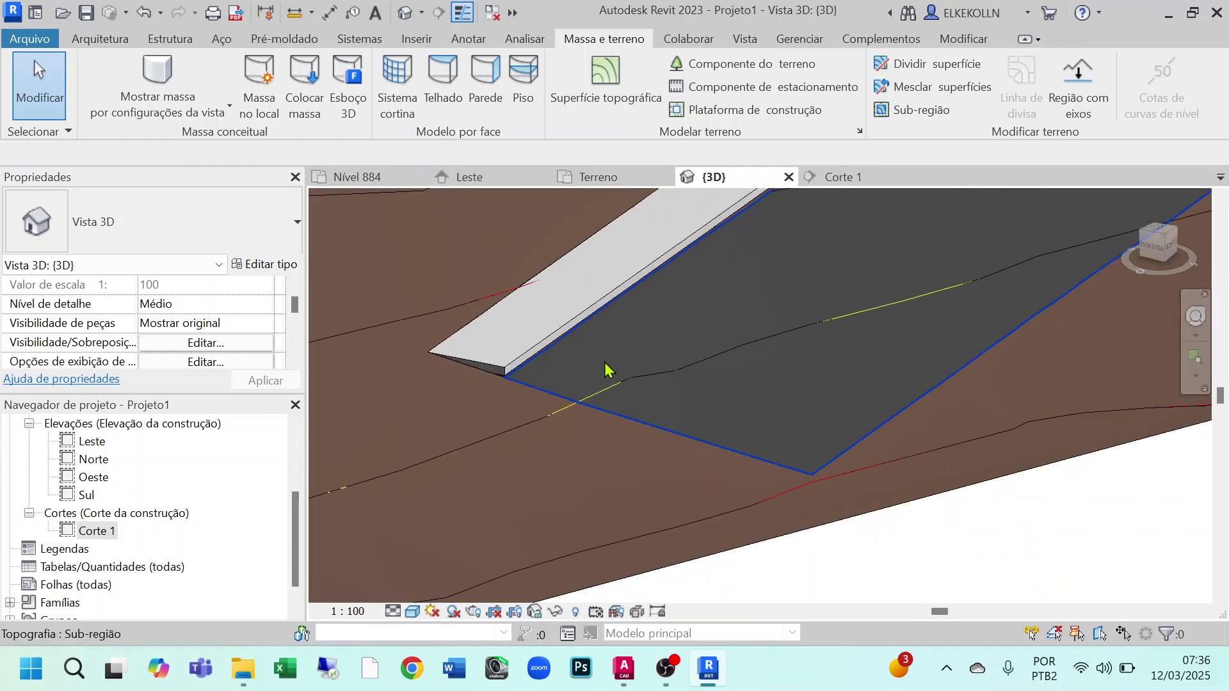
{"action": "middle_click_drag", "start_coordinate": [606, 370], "coordinate": [455, 494]}
{"action": "scroll", "coordinate": [649, 325], "scroll_direction": "up", "scroll_amount": 3}
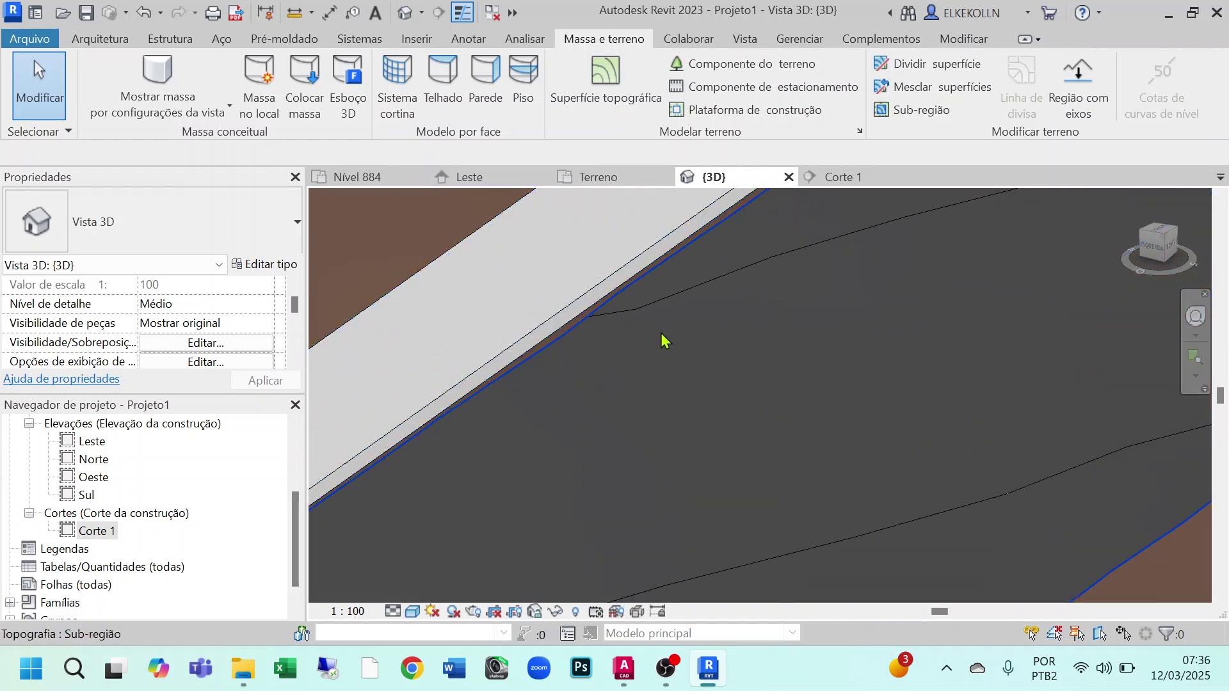
Examine the sidewalk pad, asphalt road and grass lot in the 3D view, along their length and from the front
{"action": "scroll", "coordinate": [663, 338], "scroll_direction": "down", "scroll_amount": 2}
{"action": "middle_click_drag", "start_coordinate": [823, 271], "coordinate": [749, 420]}
{"action": "scroll", "coordinate": [748, 420], "scroll_direction": "down", "scroll_amount": 2}
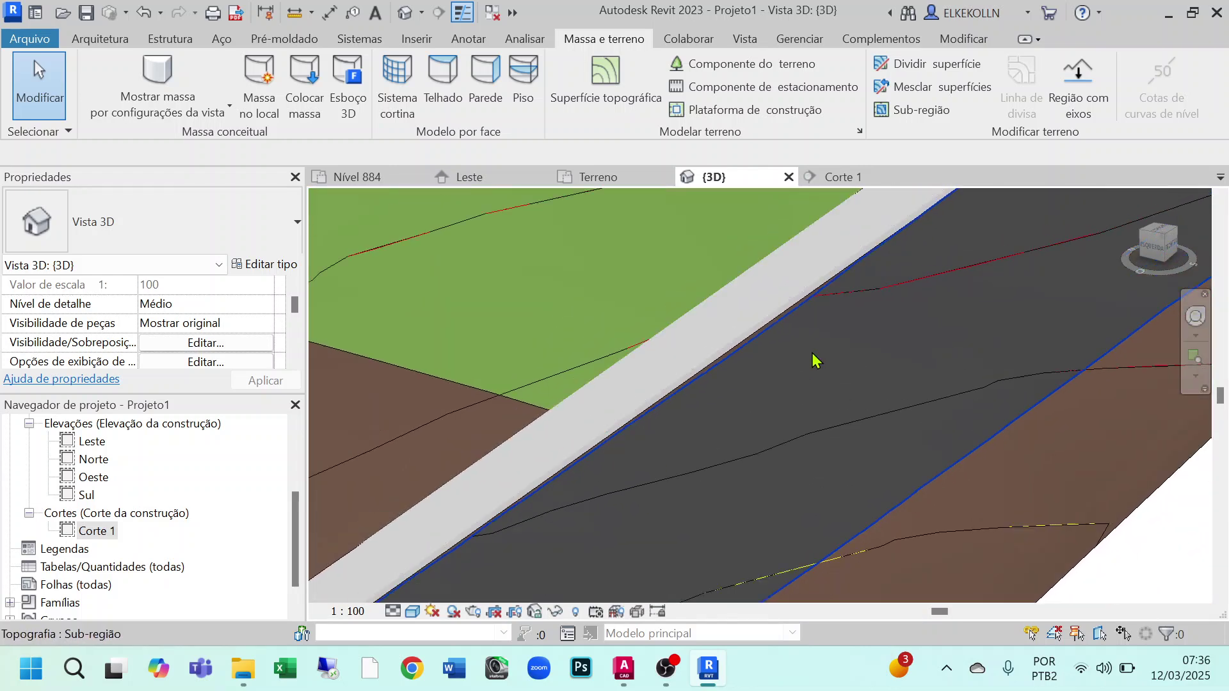
{"action": "scroll", "coordinate": [940, 451], "scroll_direction": "down", "scroll_amount": 1}
{"action": "scroll", "coordinate": [966, 496], "scroll_direction": "up", "scroll_amount": 3}
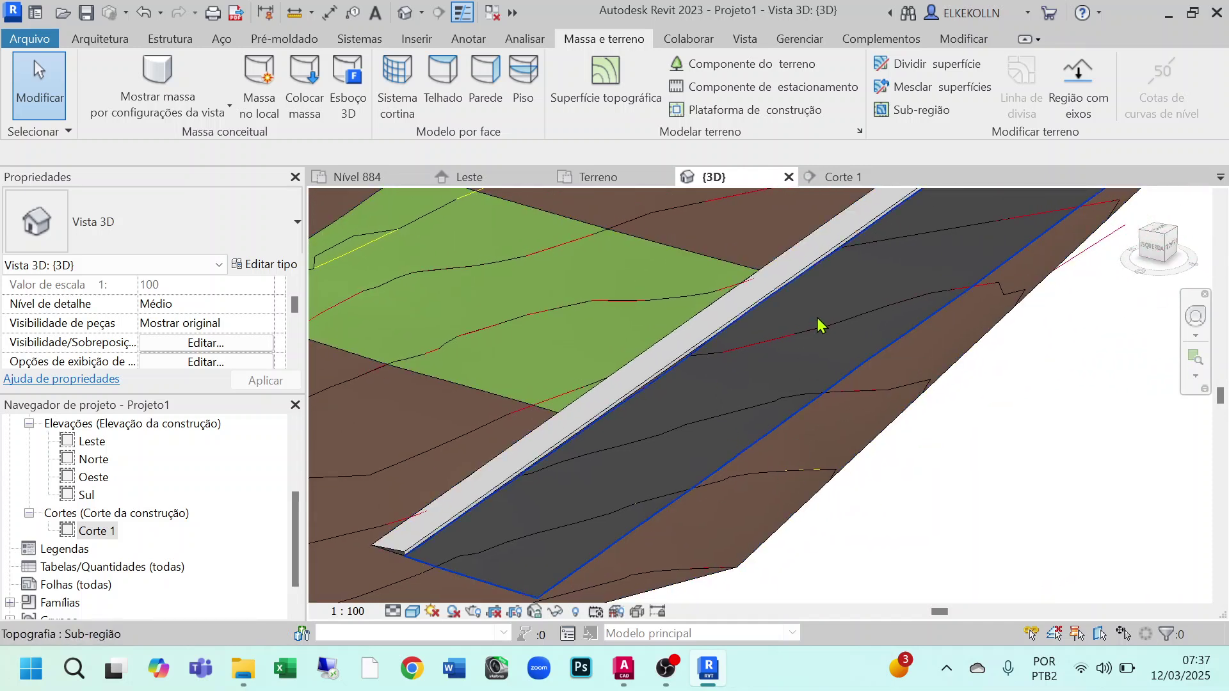
{"action": "middle_click_drag", "start_coordinate": [819, 325], "coordinate": [754, 425]}
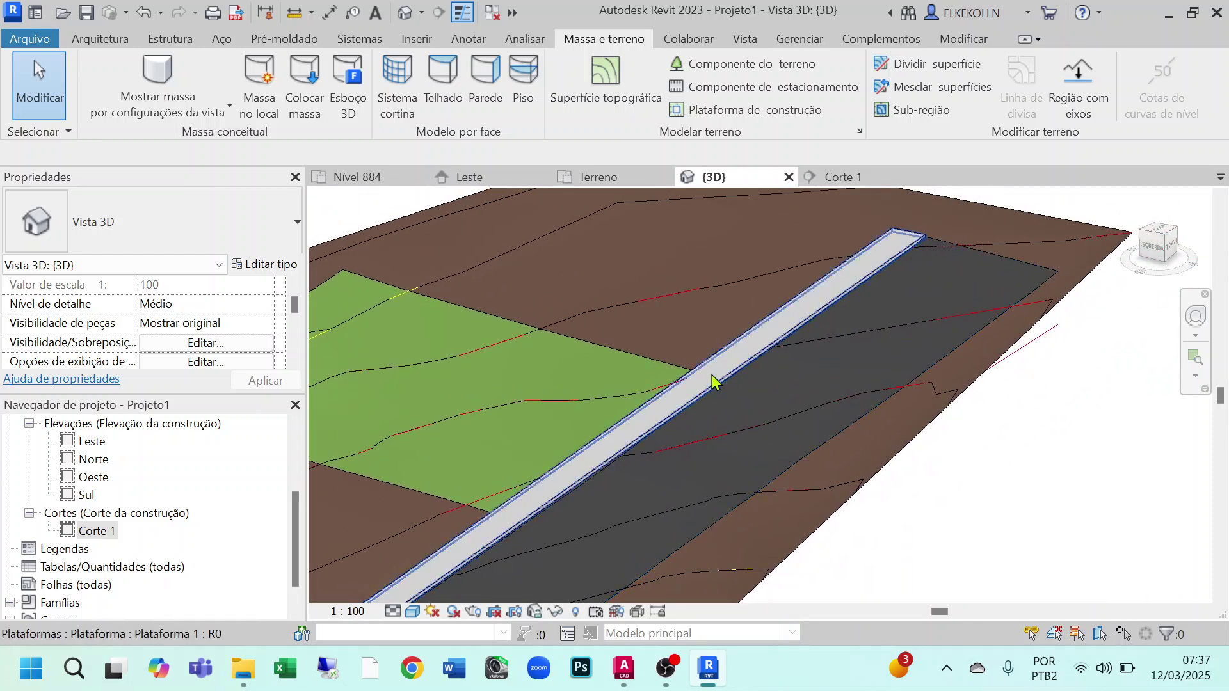
{"action": "middle_click_drag", "start_coordinate": [666, 410], "coordinate": [823, 282]}
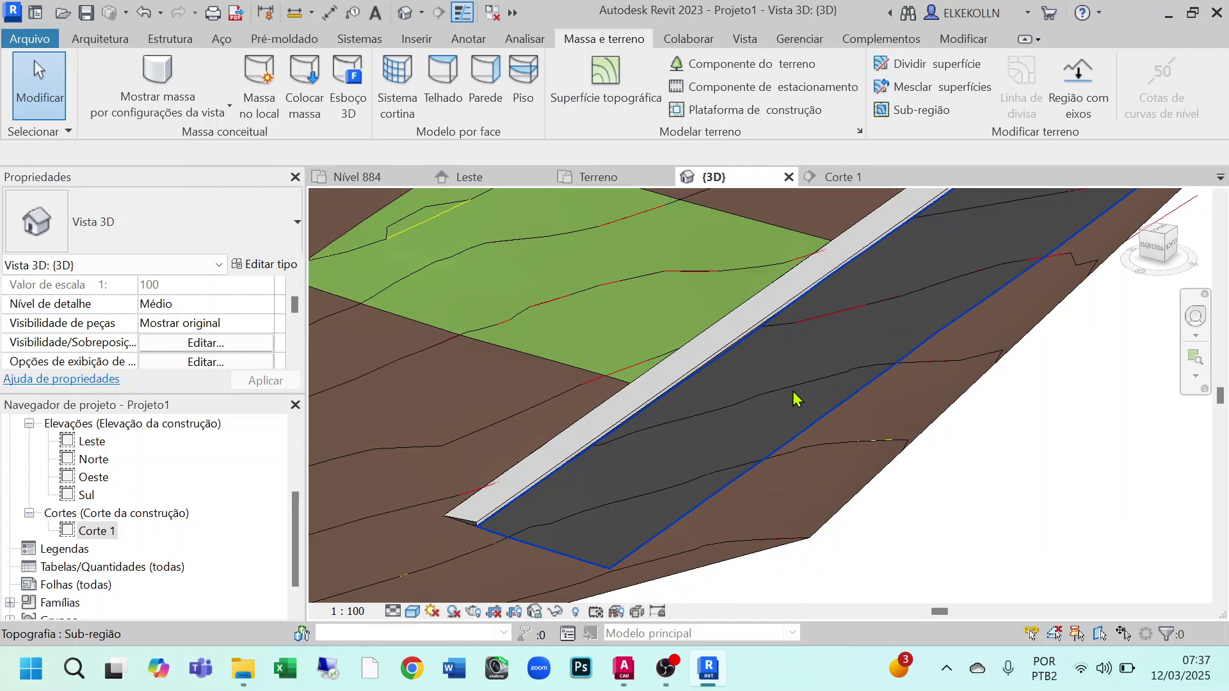
{"action": "scroll", "coordinate": [902, 439], "scroll_direction": "down", "scroll_amount": 4}
{"action": "middle_click_drag", "start_coordinate": [902, 441], "coordinate": [867, 486]}
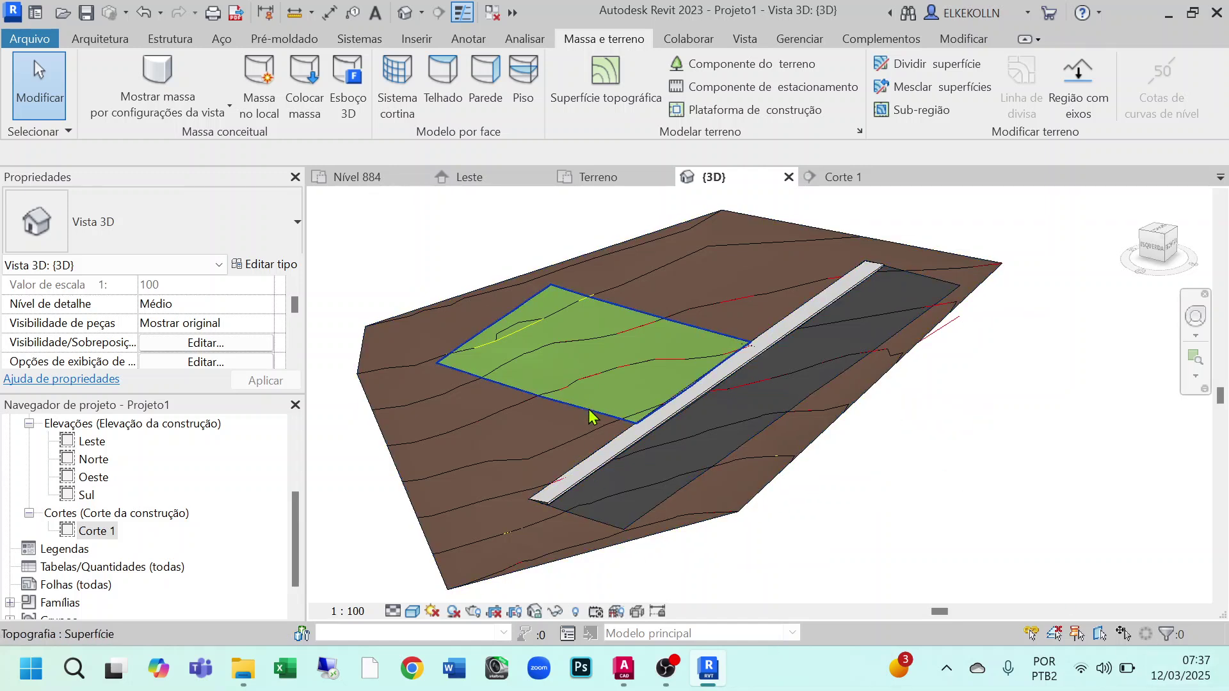
{"action": "middle_click_drag", "start_coordinate": [866, 406], "coordinate": [684, 465], "text": "shift"}
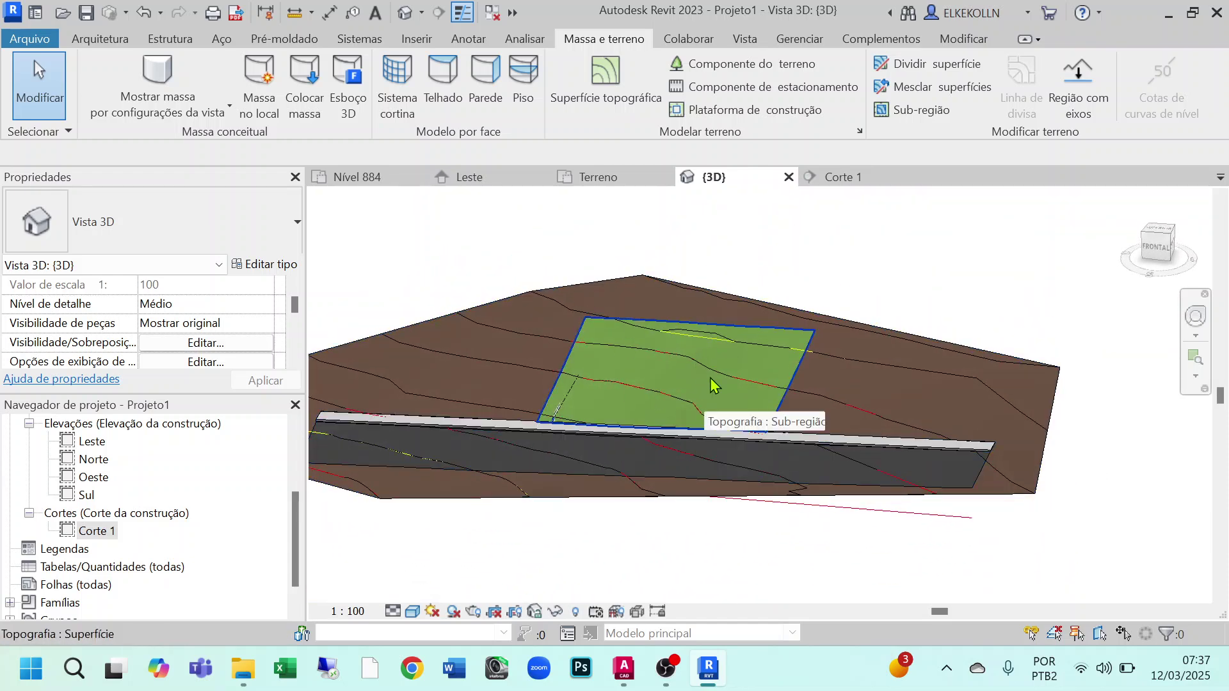
{"action": "middle_click_drag", "start_coordinate": [695, 437], "coordinate": [861, 401]}
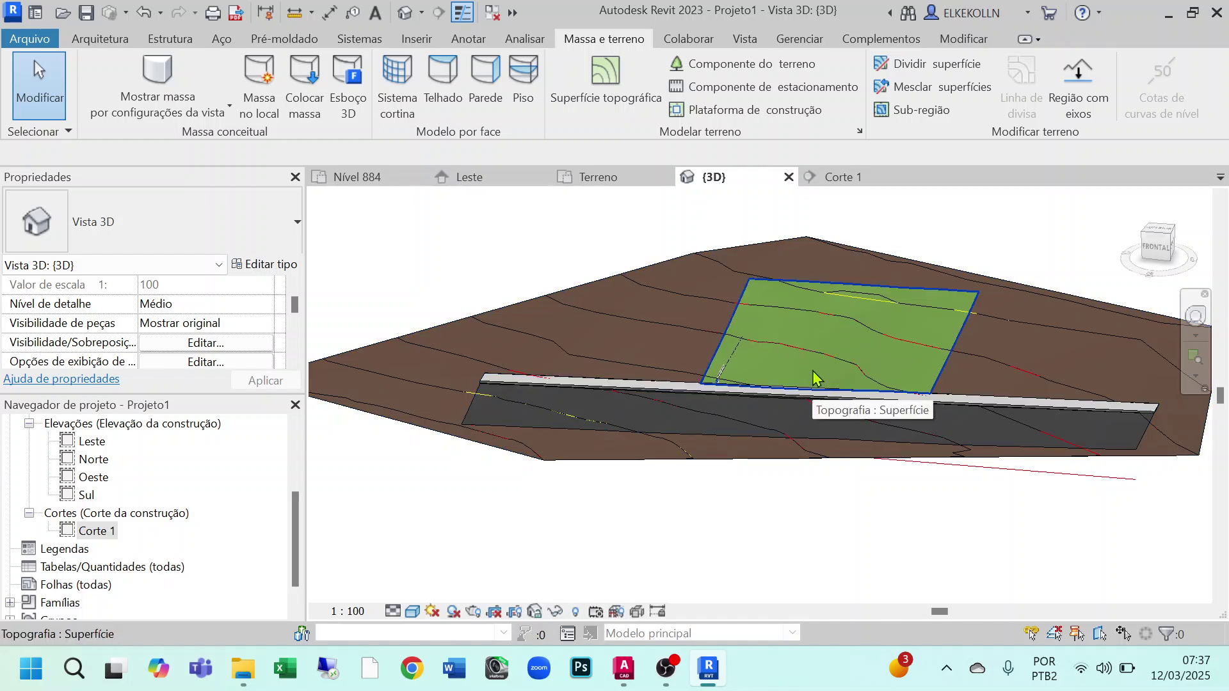
{"action": "middle_click_drag", "start_coordinate": [785, 502], "coordinate": [681, 559]}
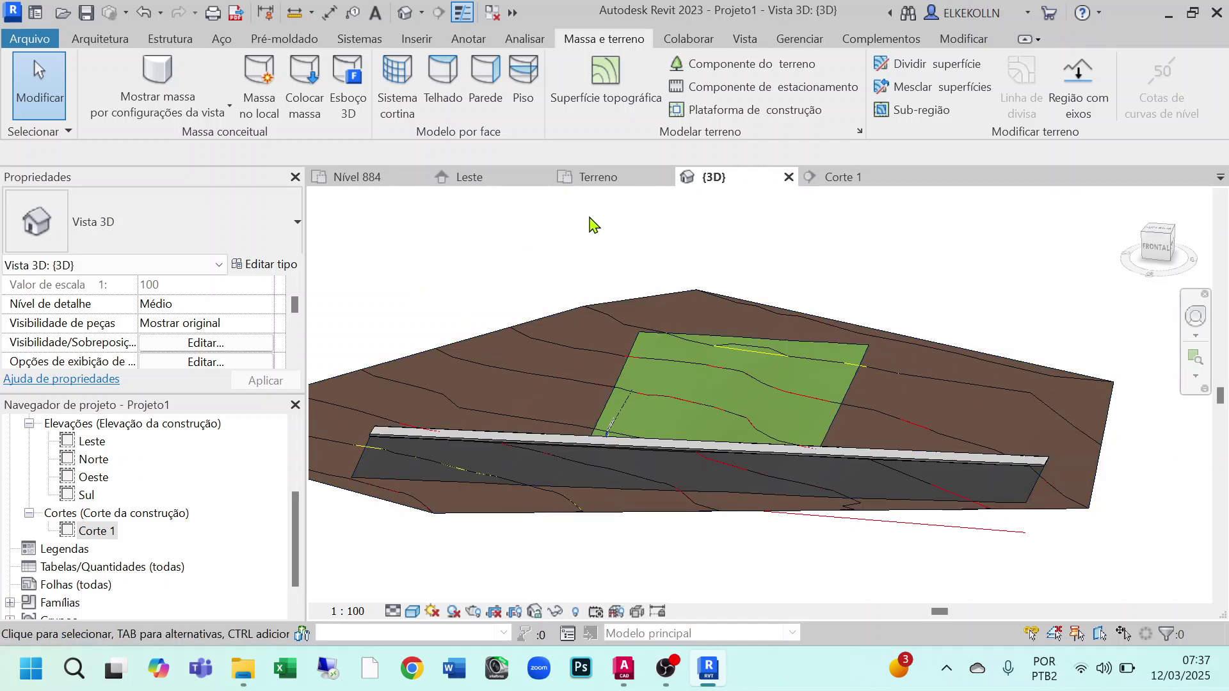
In the Terreno floor plan, start a building pad boundary with a line offset 5,0000 from the sidewalk's inner edge into the grass lot
{"action": "left_click", "coordinate": [604, 178]}
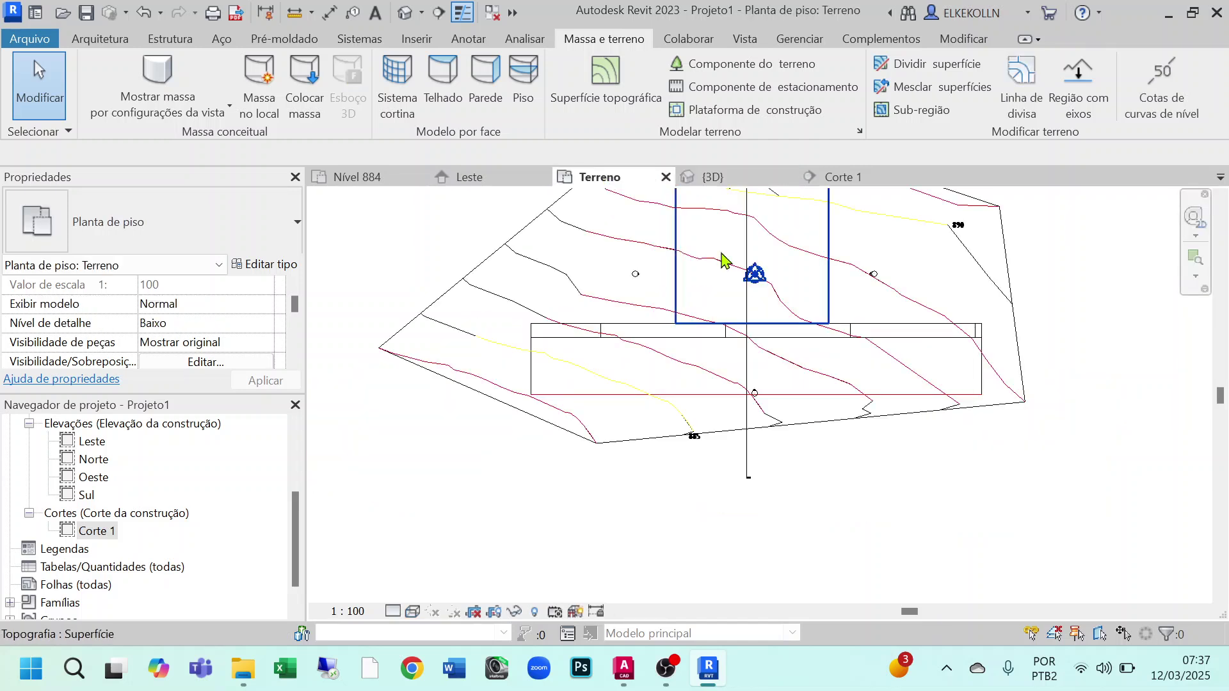
{"action": "scroll", "coordinate": [765, 354], "scroll_direction": "down", "scroll_amount": 3}
{"action": "scroll", "coordinate": [713, 346], "scroll_direction": "up", "scroll_amount": 3}
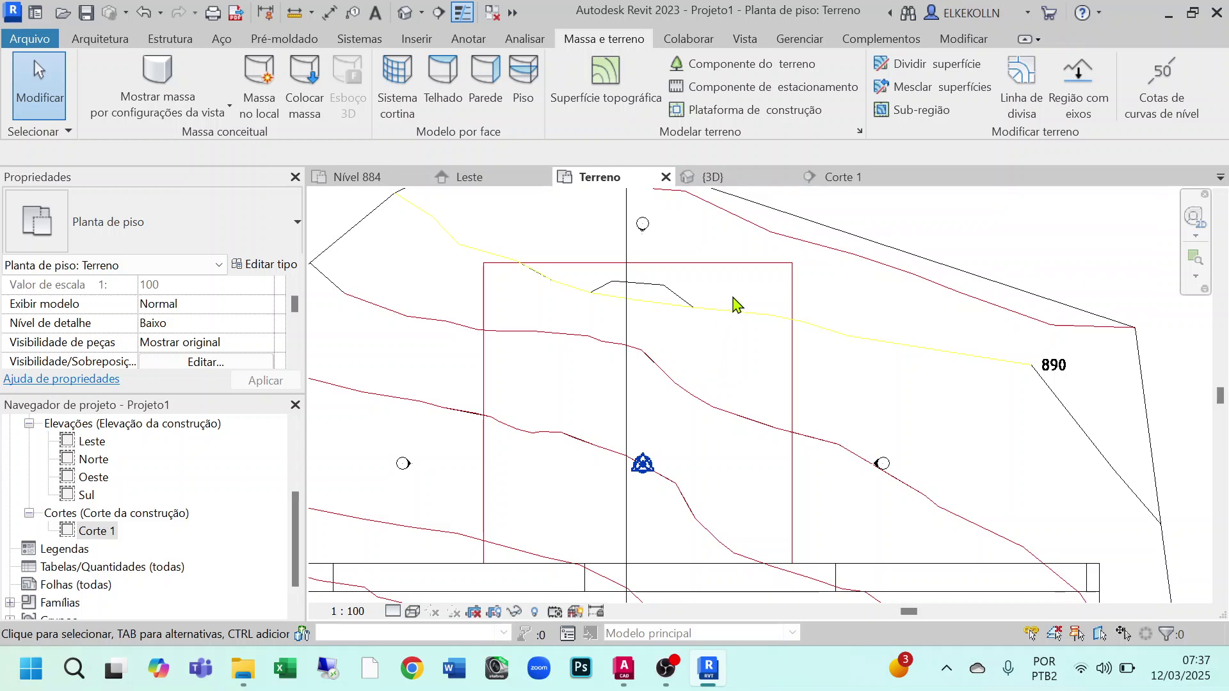
{"action": "left_click", "coordinate": [709, 406]}
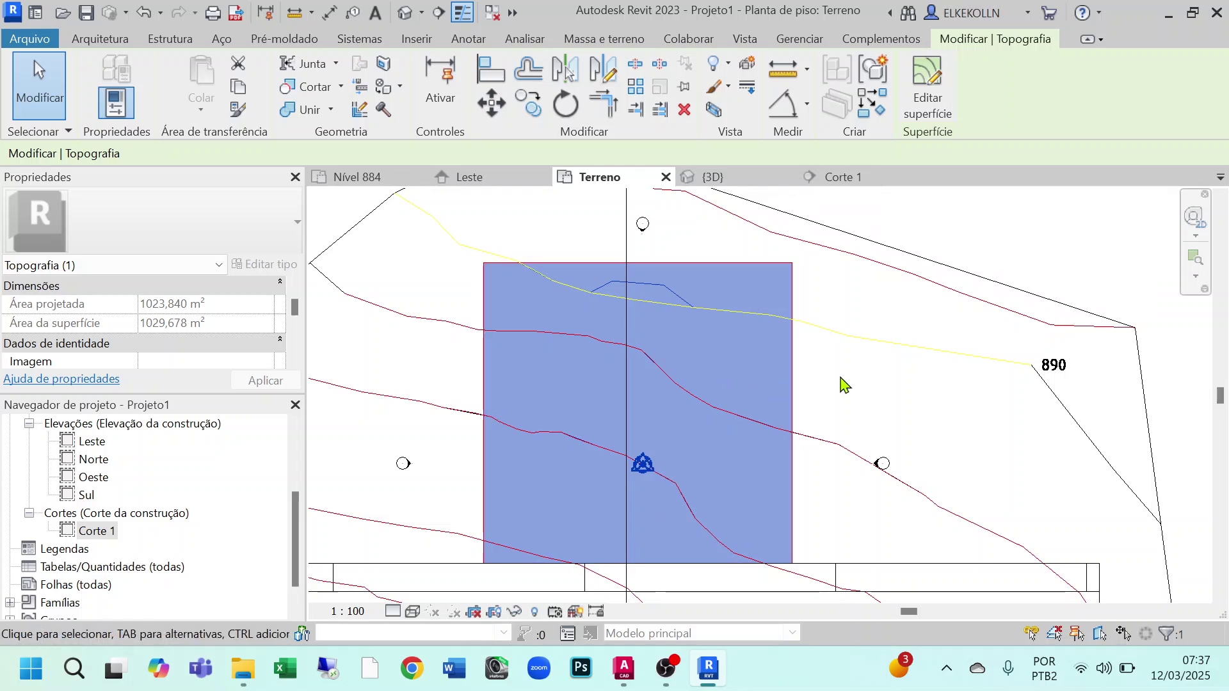
{"action": "key", "text": "Escape"}
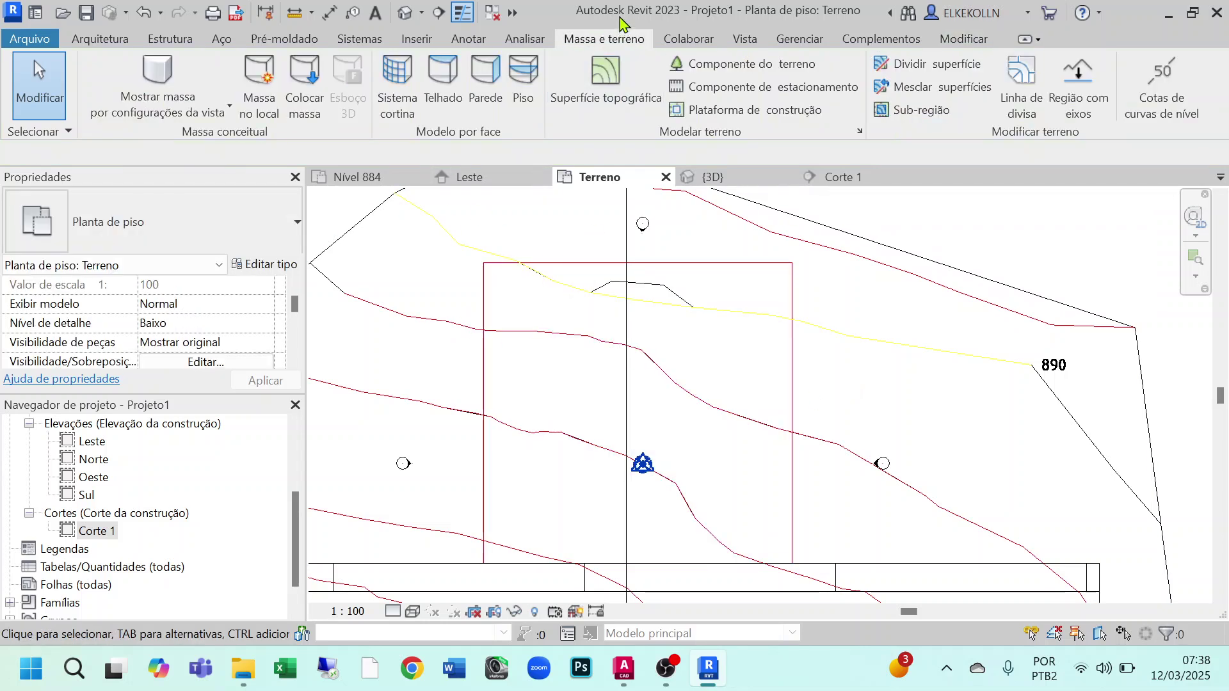
{"action": "left_click", "coordinate": [735, 115]}
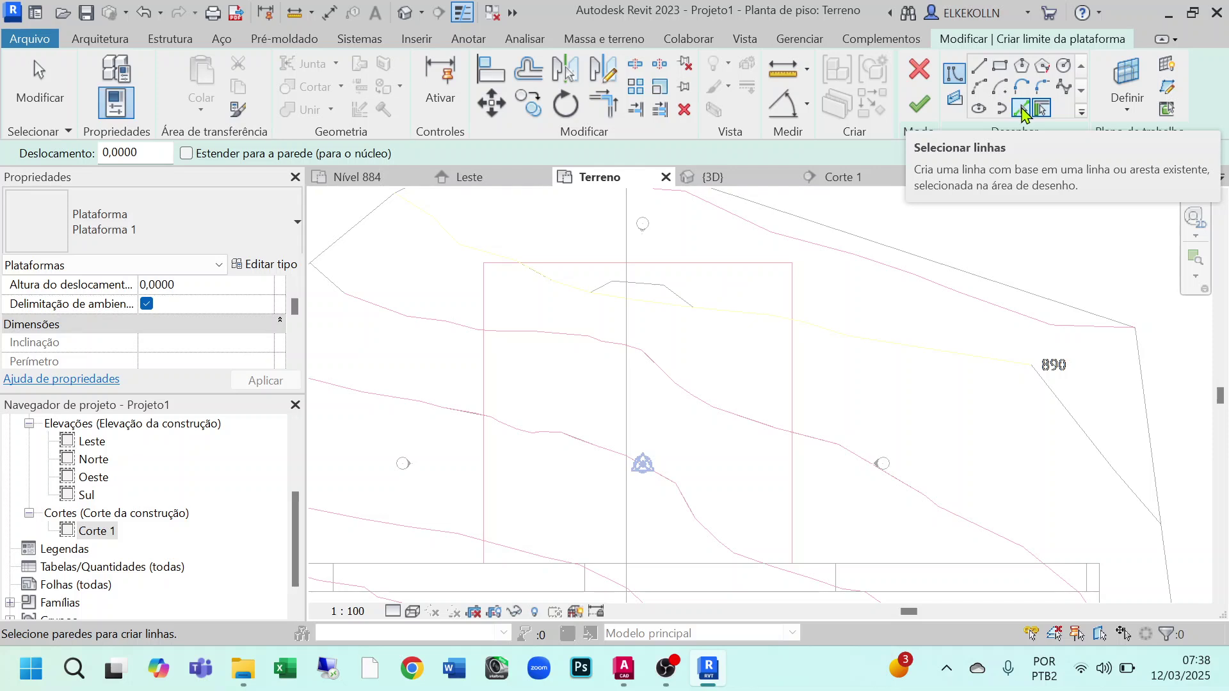
{"action": "left_click", "coordinate": [1022, 110]}
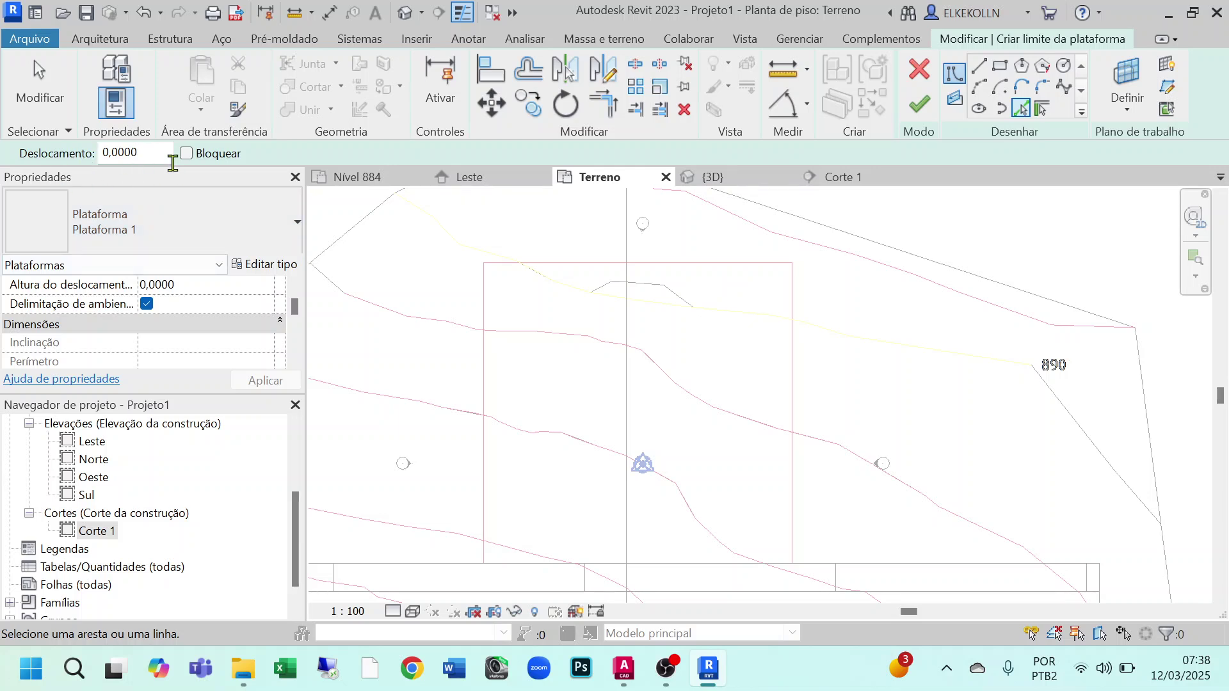
{"action": "left_click_drag", "start_coordinate": [146, 155], "coordinate": [86, 163]}
{"action": "type", "text": "5"}
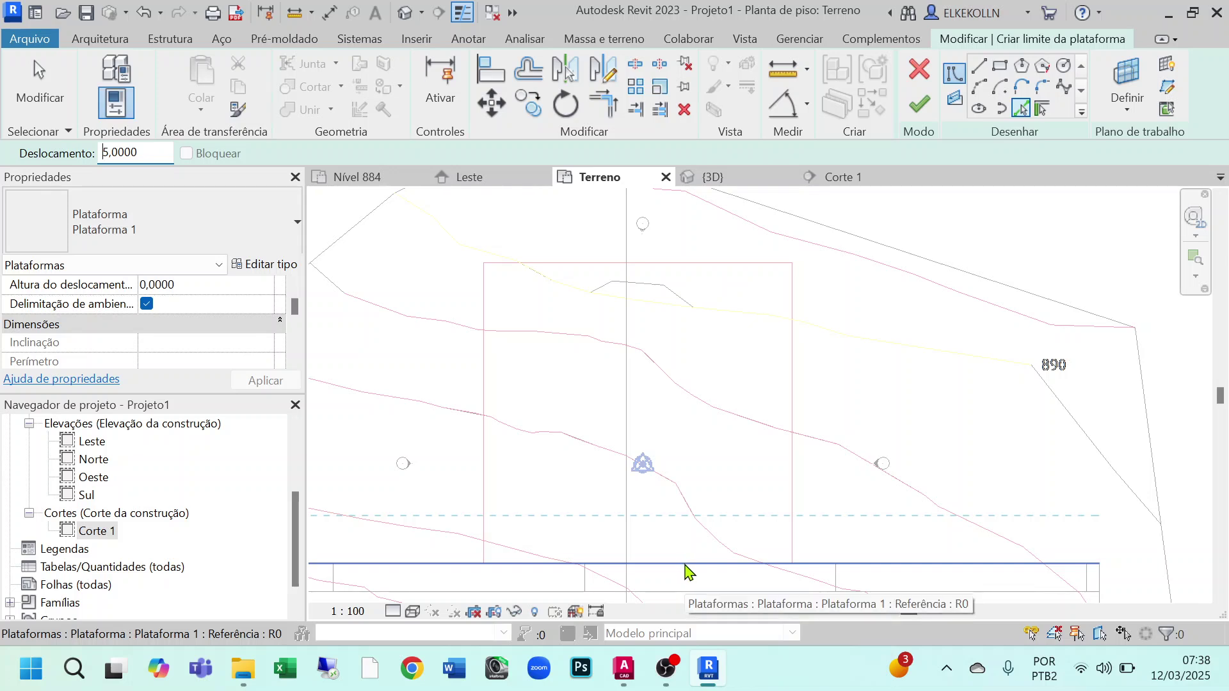
{"action": "left_click", "coordinate": [686, 571]}
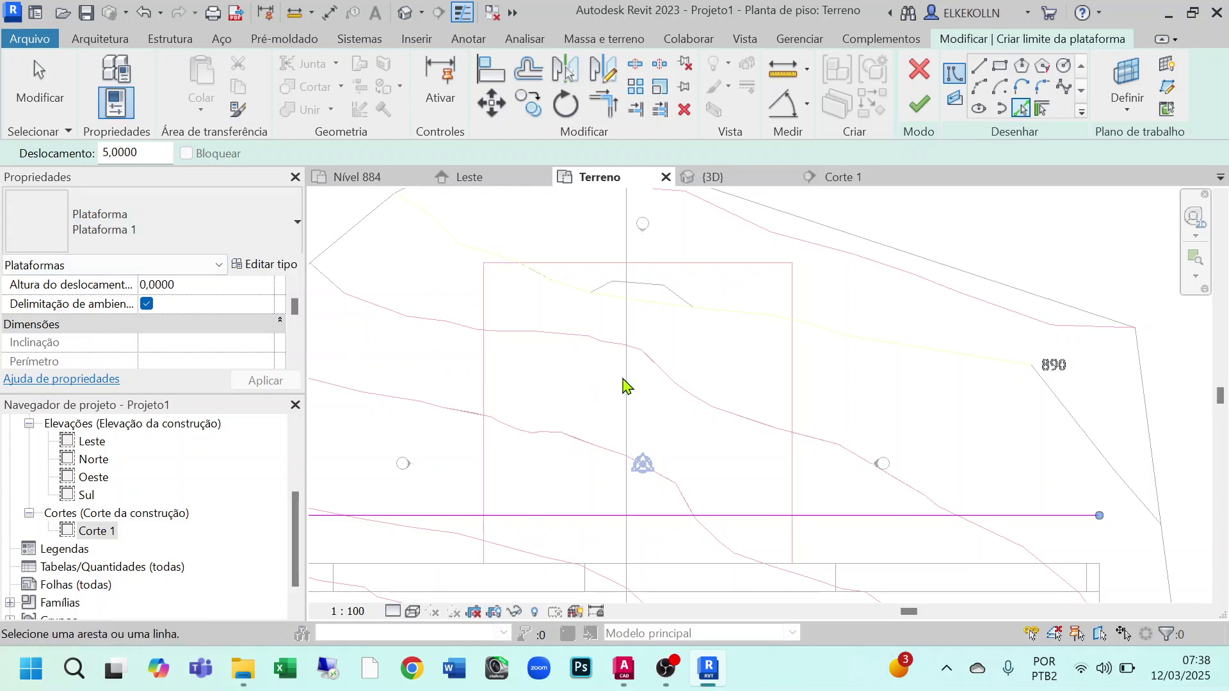
Add pad boundary lines offset 1,5000 inward from the left and right edges of the grass lot
{"action": "left_click_drag", "start_coordinate": [144, 152], "coordinate": [87, 152]}
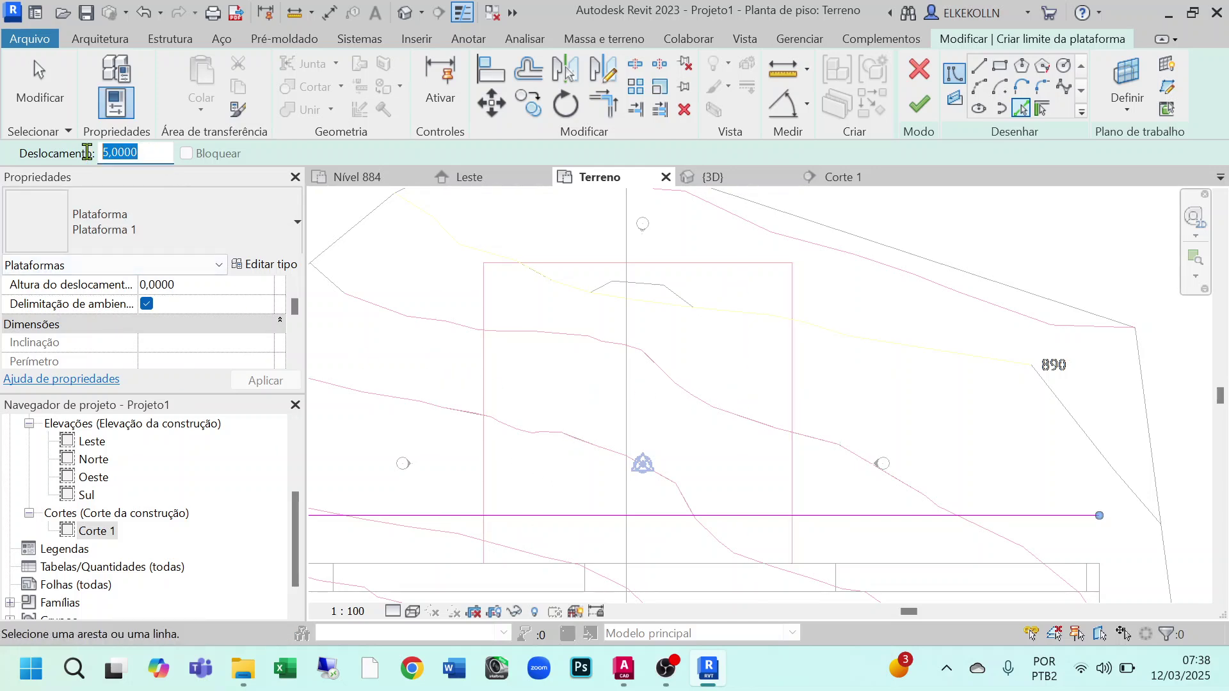
{"action": "type", "text": "1,"}
{"action": "left_click", "coordinate": [492, 382]}
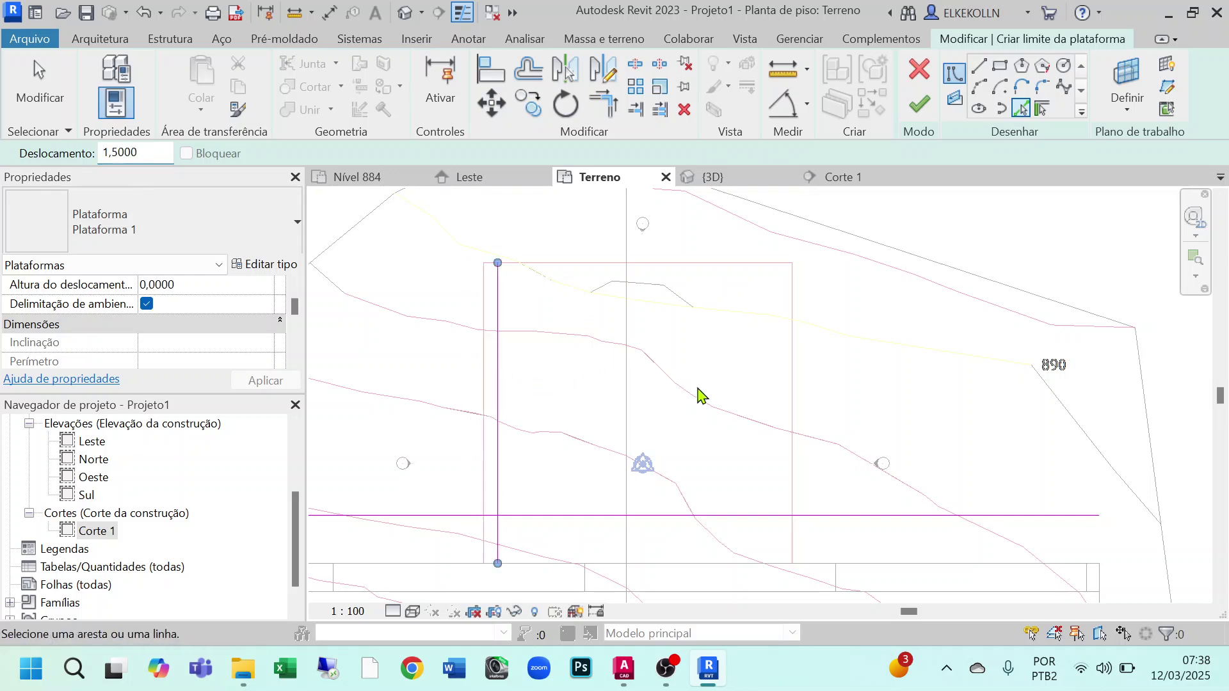
{"action": "left_click", "coordinate": [793, 401]}
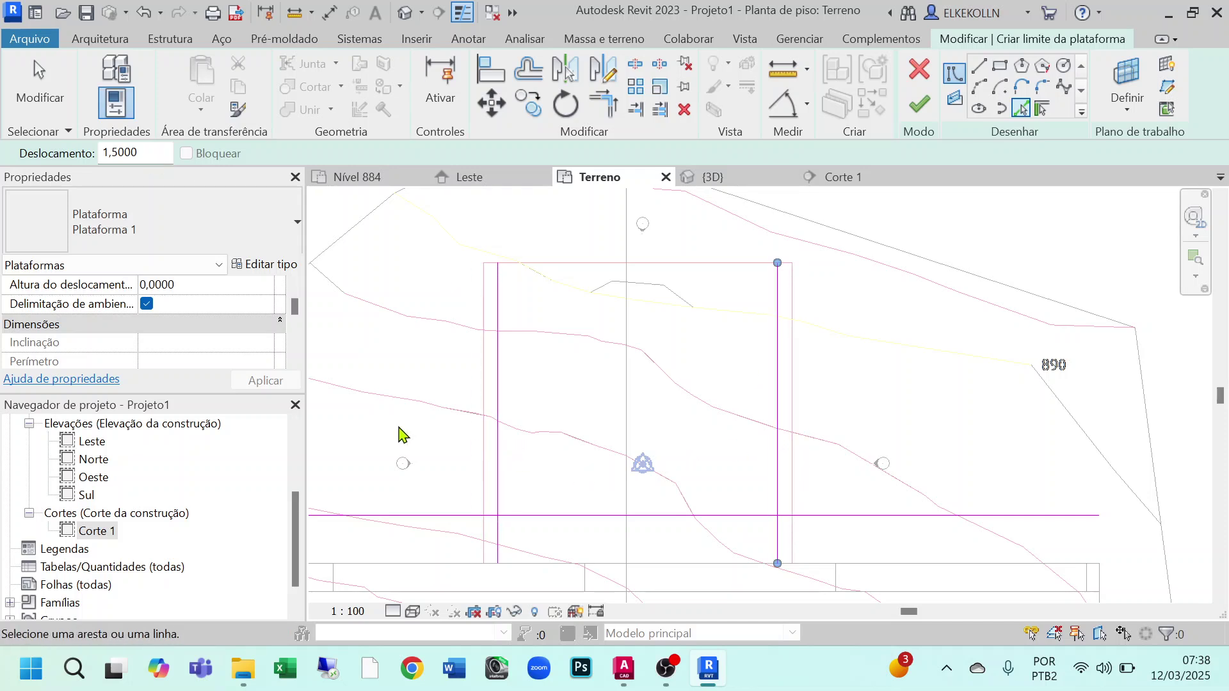
Replace the left pad boundary line with one offset 5,0000 inward from the grass lot's left edge
{"action": "key", "text": "Escape"}
{"action": "left_click", "coordinate": [498, 398]}
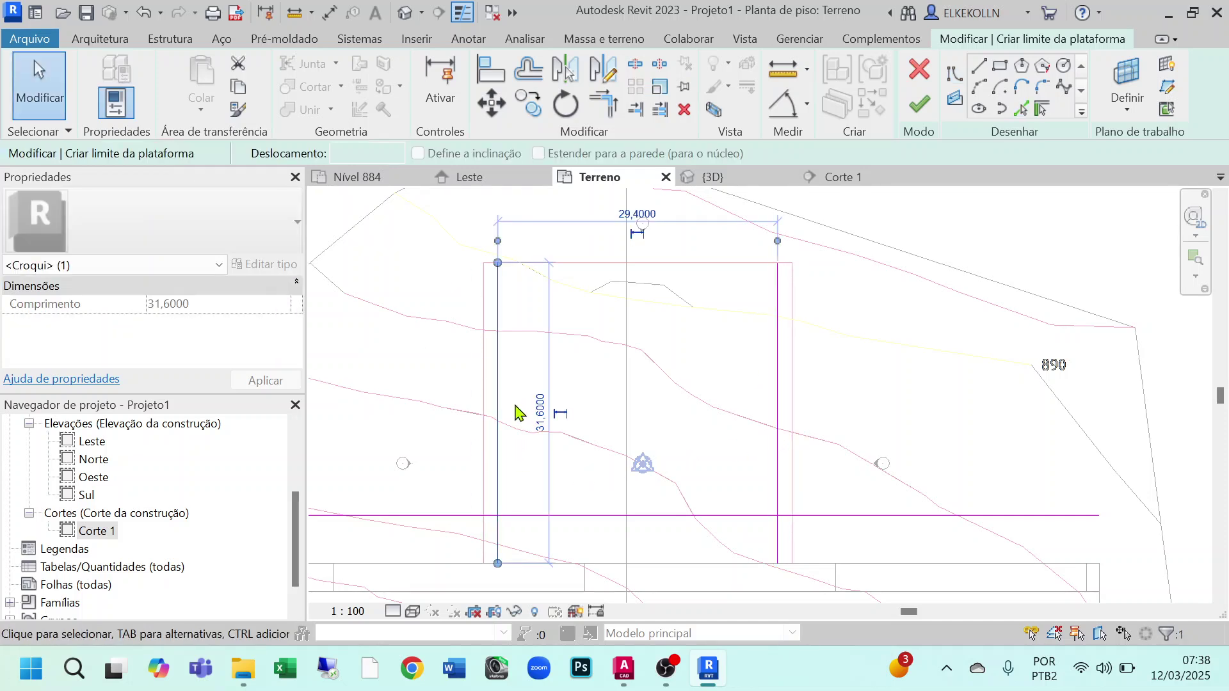
{"action": "key", "text": "Escape"}
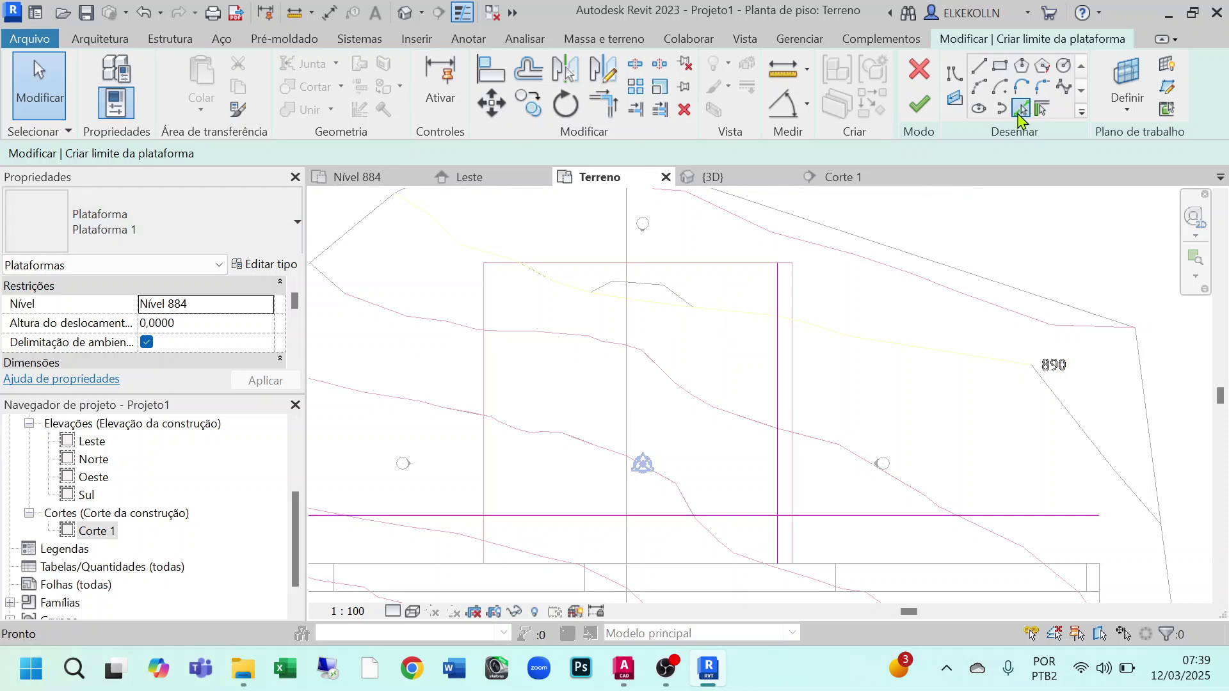
{"action": "left_click", "coordinate": [1022, 109]}
{"action": "double_click", "coordinate": [145, 157]}
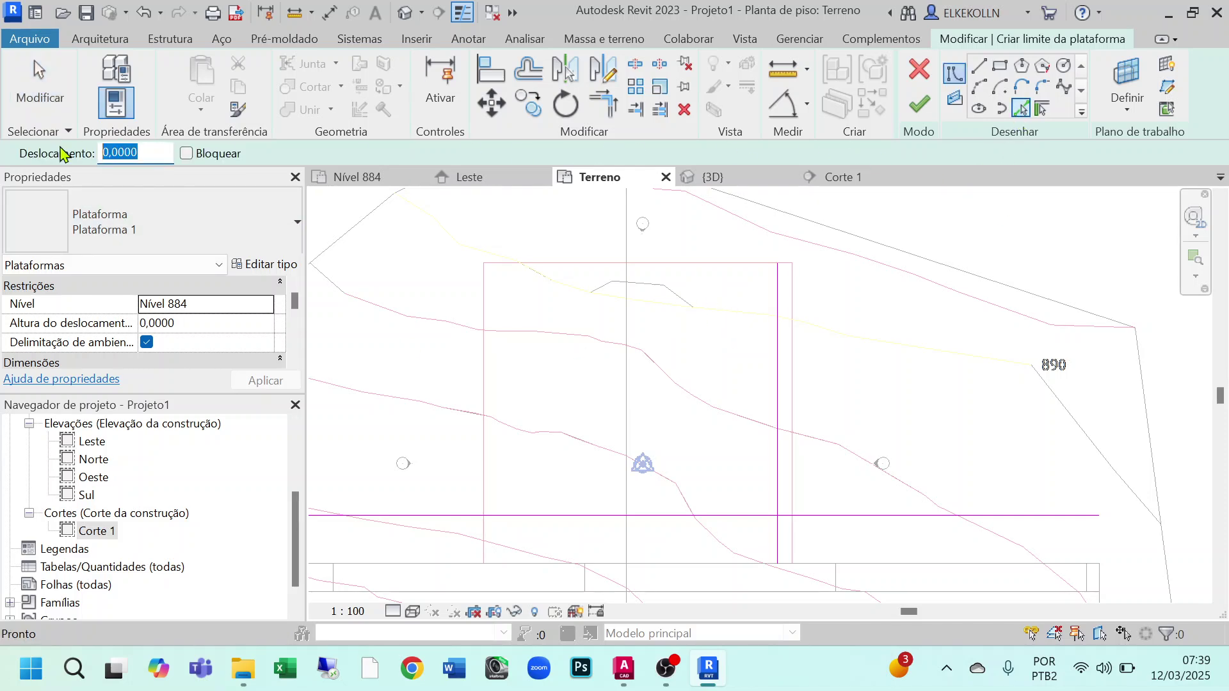
{"action": "type", "text": "5,0000"}
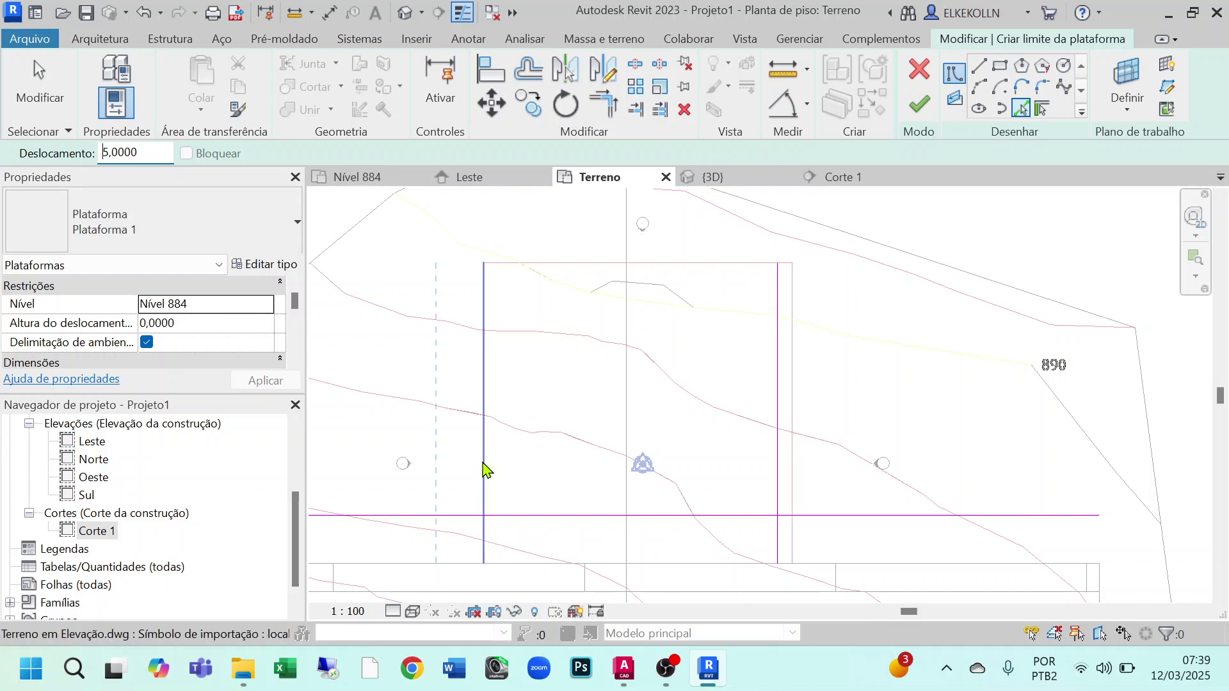
{"action": "left_click", "coordinate": [493, 466]}
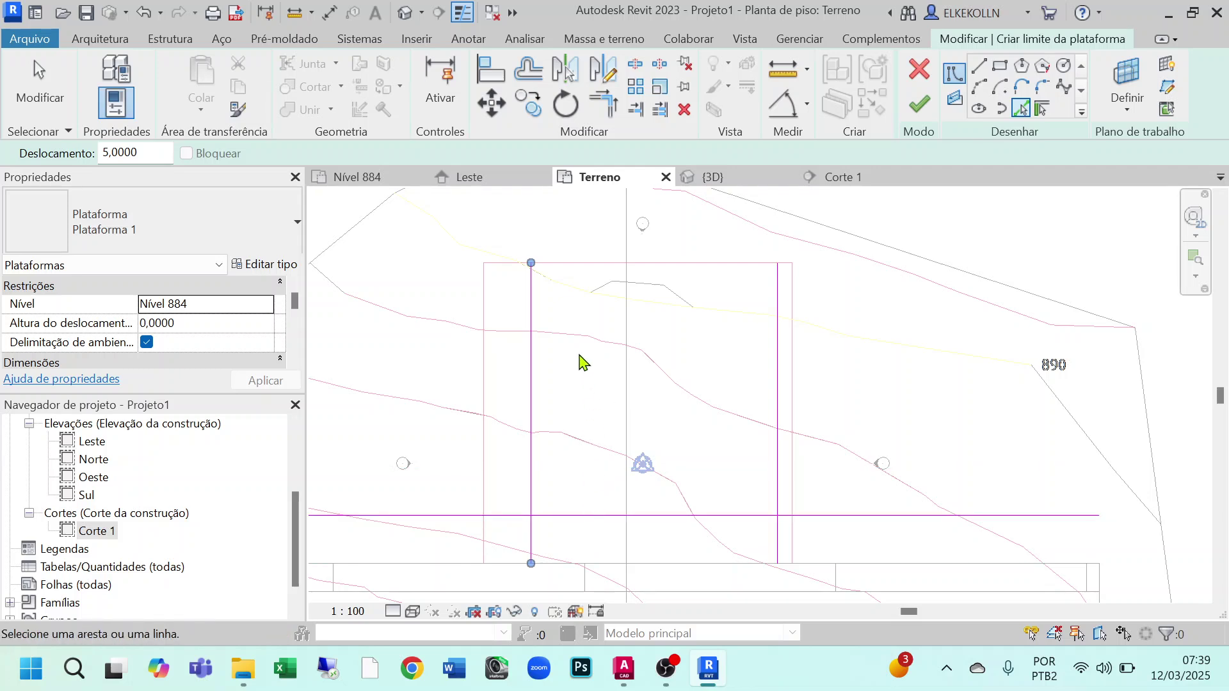
{"action": "double_click", "coordinate": [146, 152]}
{"action": "type", "text": "30"}
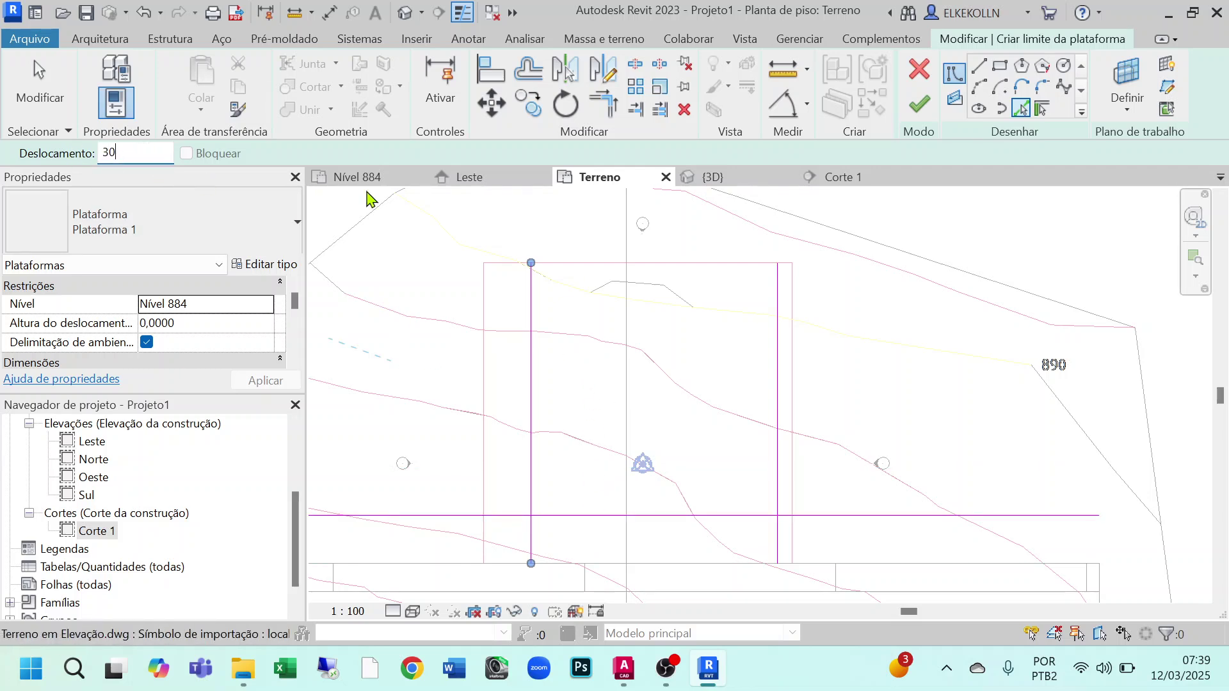
{"action": "key", "text": "Return"}
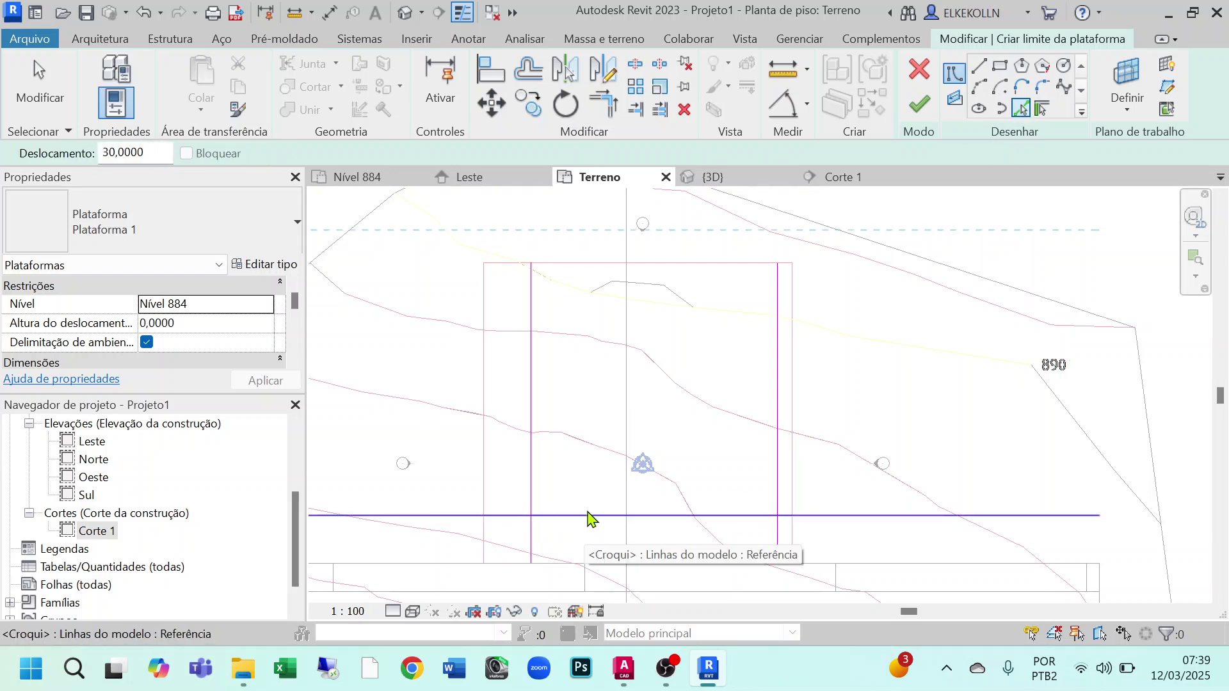
Add the rear pad boundary line offset 15,0000 from the front boundary line, further into the grass lot
{"action": "double_click", "coordinate": [145, 153]}
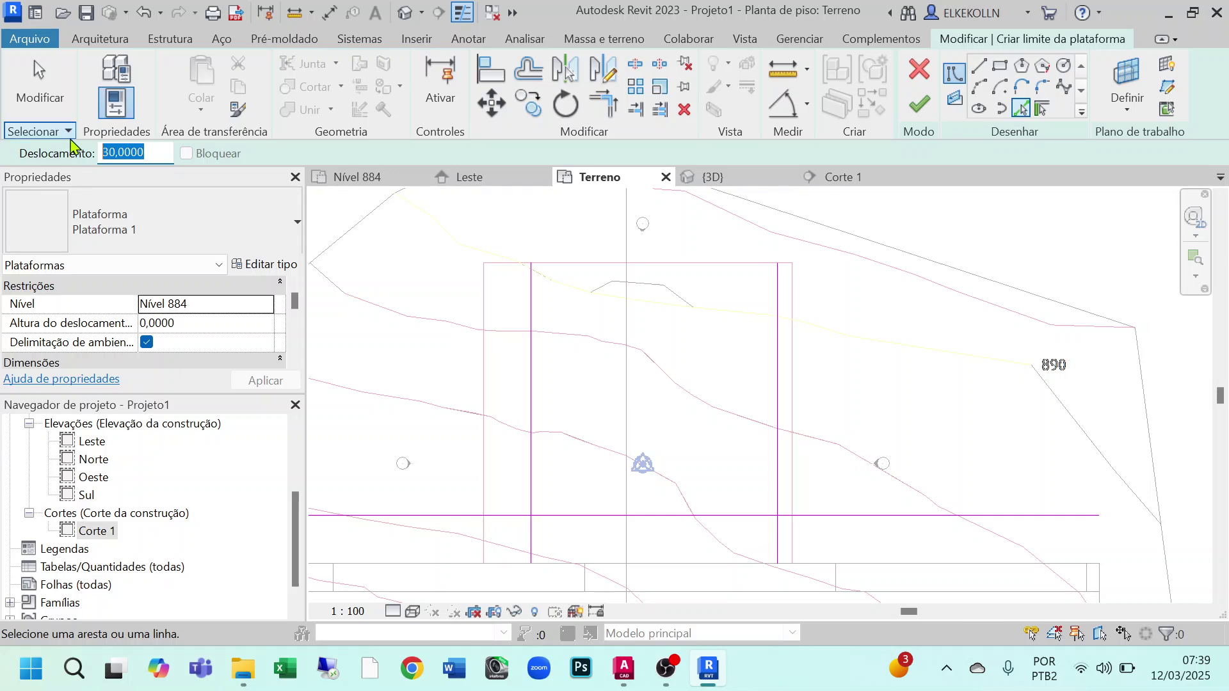
{"action": "type", "text": "15"}
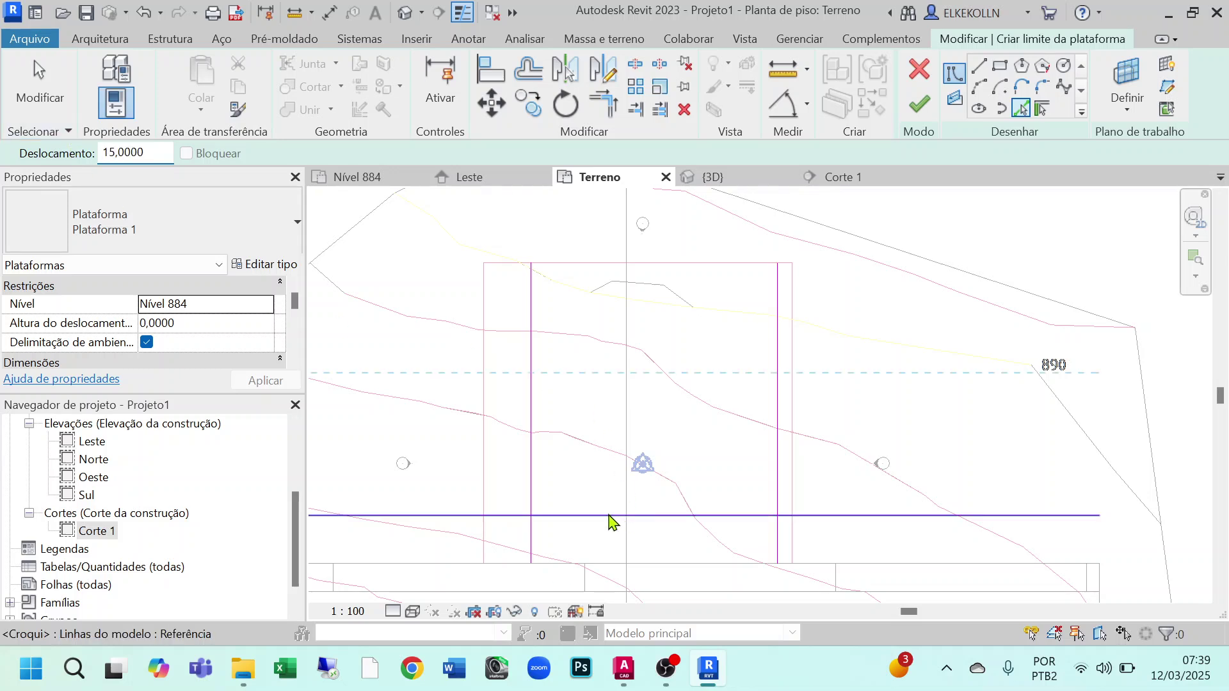
{"action": "left_click", "coordinate": [608, 522]}
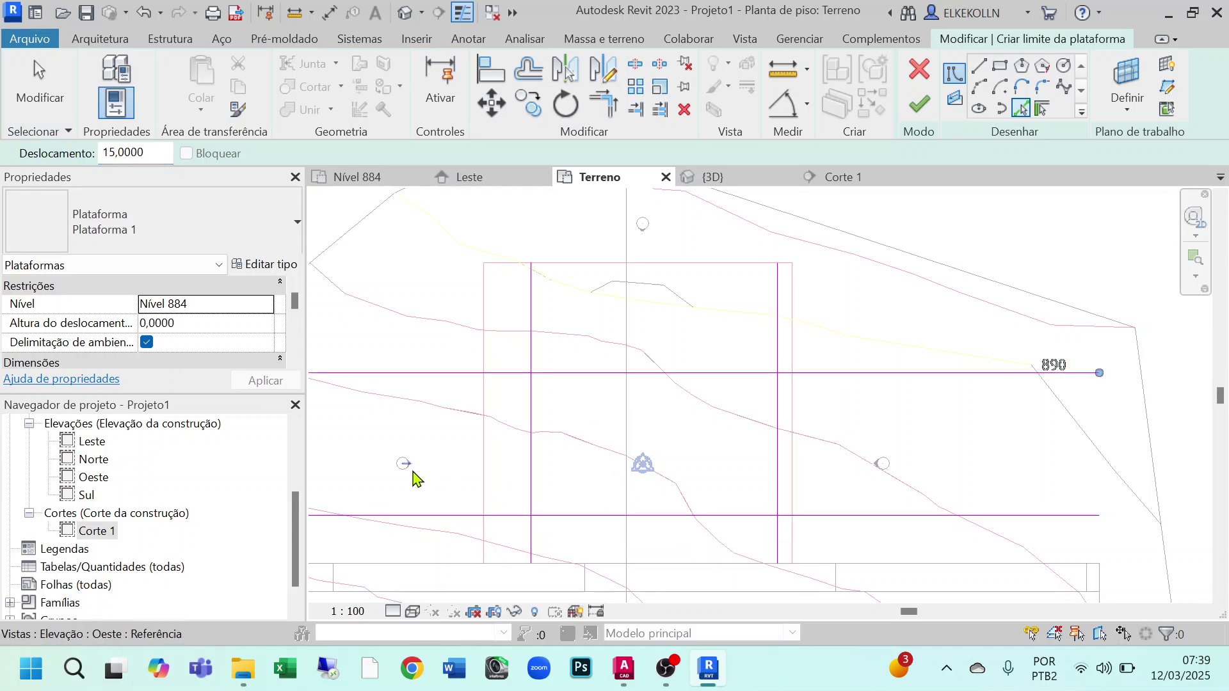
Trim the four pad boundary lines to corners so they form a closed rectangle inside the grass lot
{"action": "scroll", "coordinate": [678, 446], "scroll_direction": "down", "scroll_amount": 2}
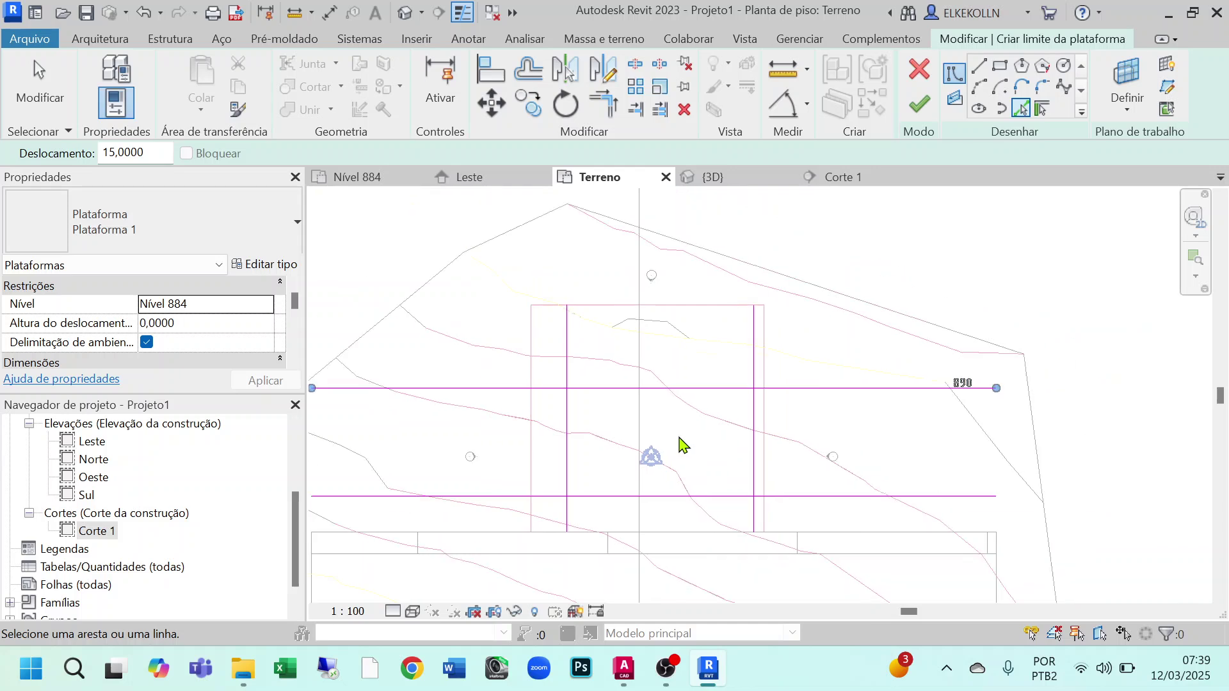
{"action": "scroll", "coordinate": [721, 390], "scroll_direction": "up", "scroll_amount": 2}
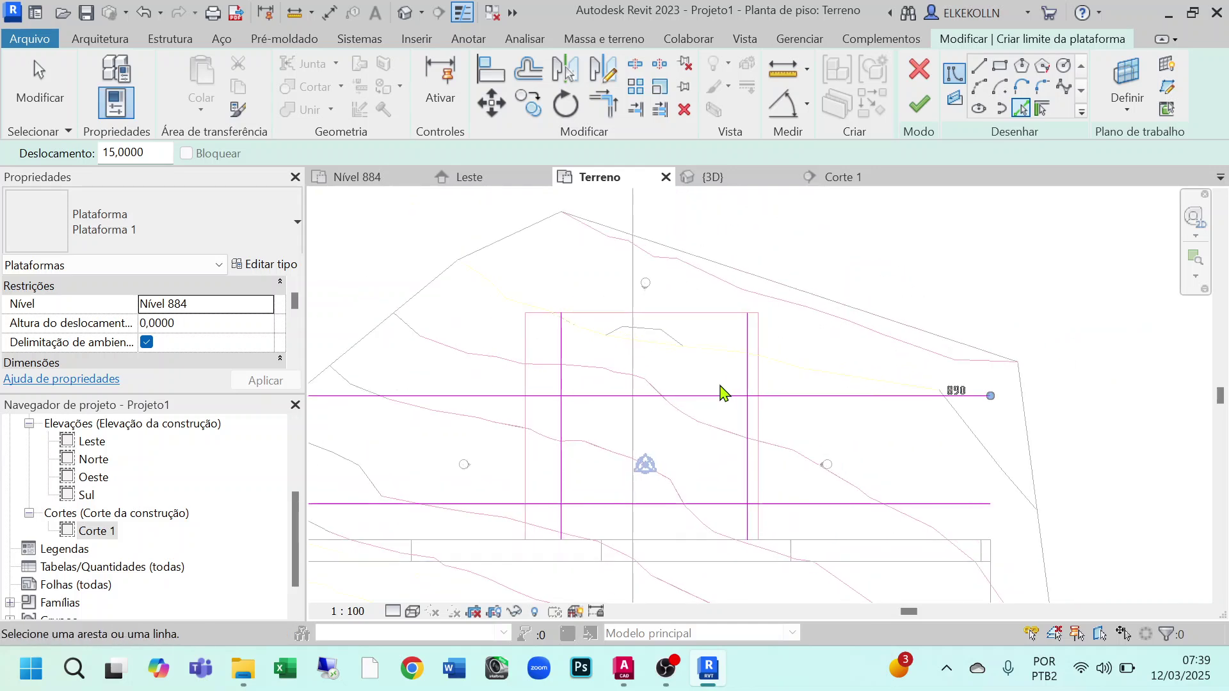
{"action": "left_click", "coordinate": [604, 108]}
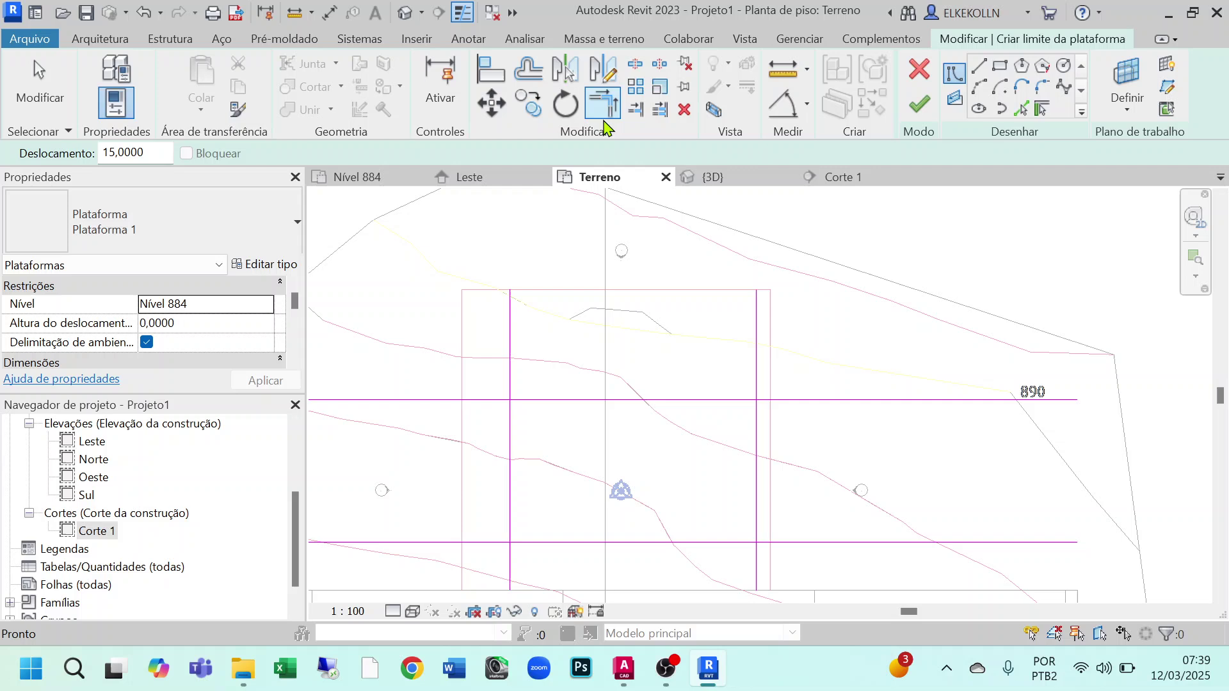
{"action": "left_click", "coordinate": [563, 400]}
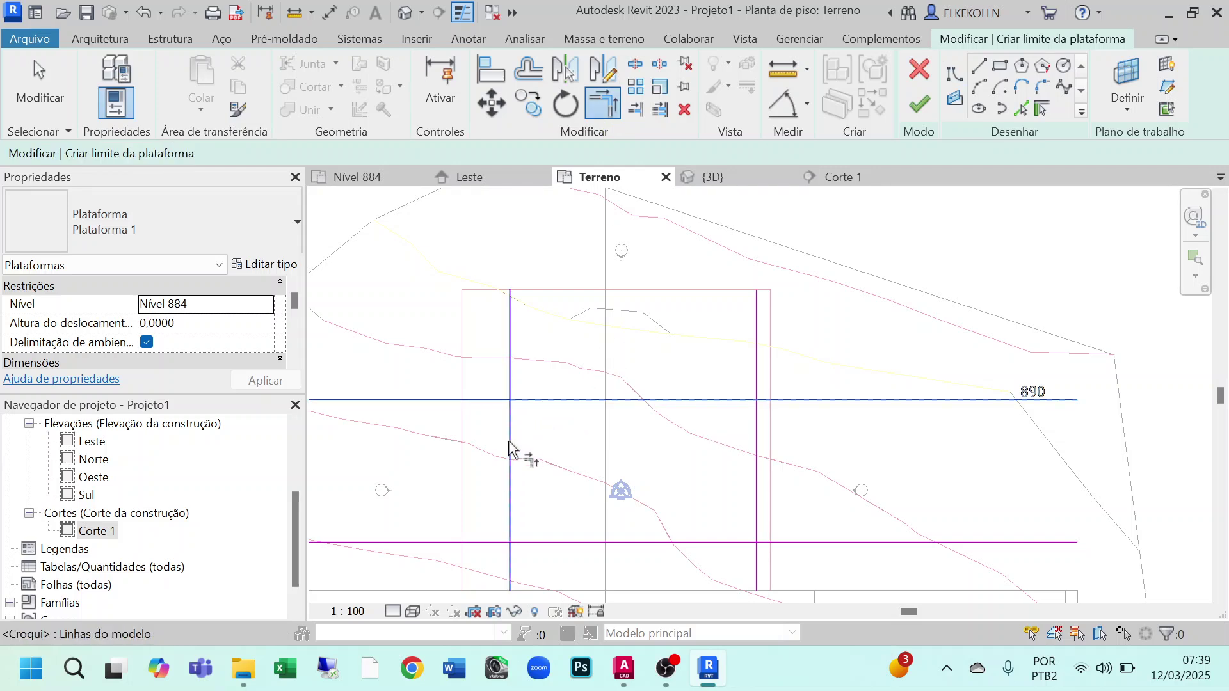
{"action": "left_click", "coordinate": [510, 446]}
{"action": "left_click", "coordinate": [510, 492]}
{"action": "left_click", "coordinate": [572, 543]}
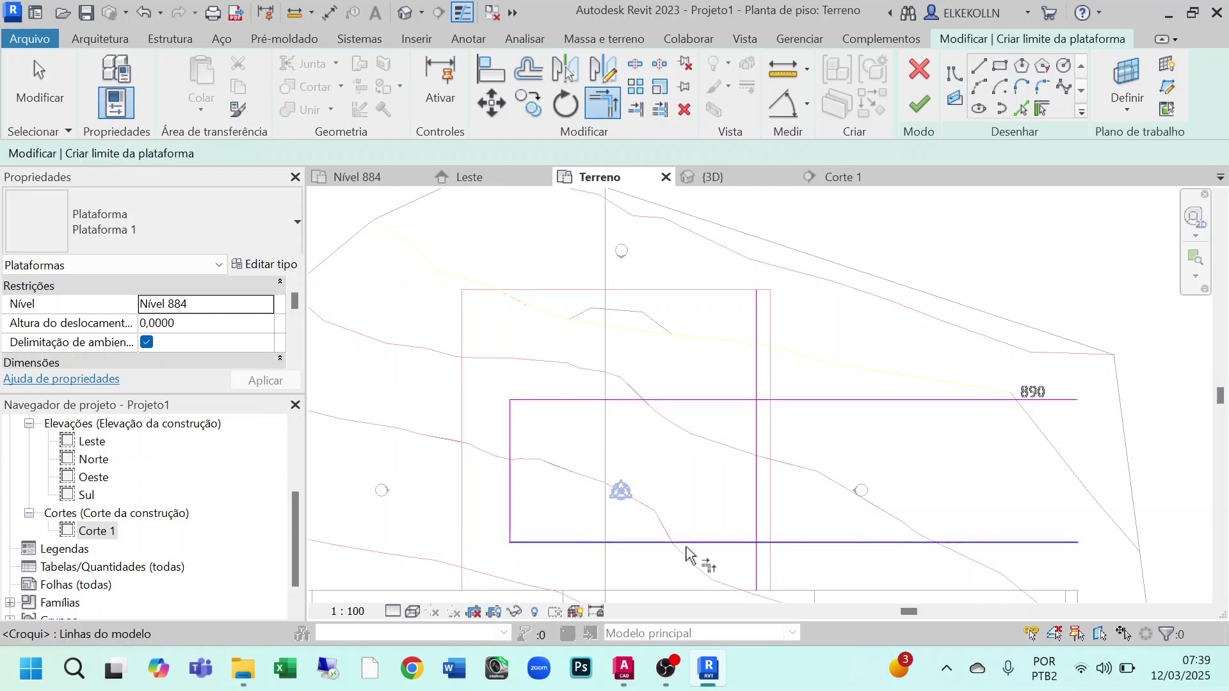
{"action": "left_click", "coordinate": [756, 495]}
{"action": "left_click", "coordinate": [755, 462]}
{"action": "left_click", "coordinate": [733, 400]}
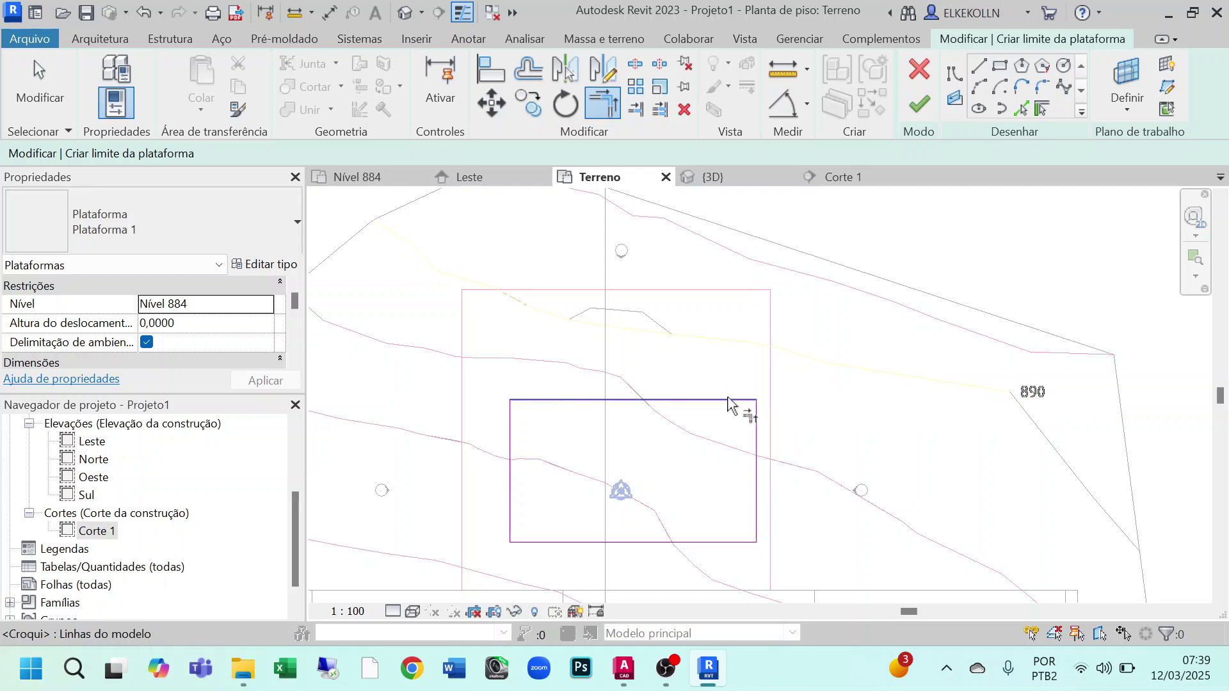
Add aligned dimensions for the width and depth of the rectangular pad boundary in the grass lot
{"action": "middle_click_drag", "start_coordinate": [752, 447], "coordinate": [773, 343]}
{"action": "middle_click_drag", "start_coordinate": [700, 437], "coordinate": [644, 491]}
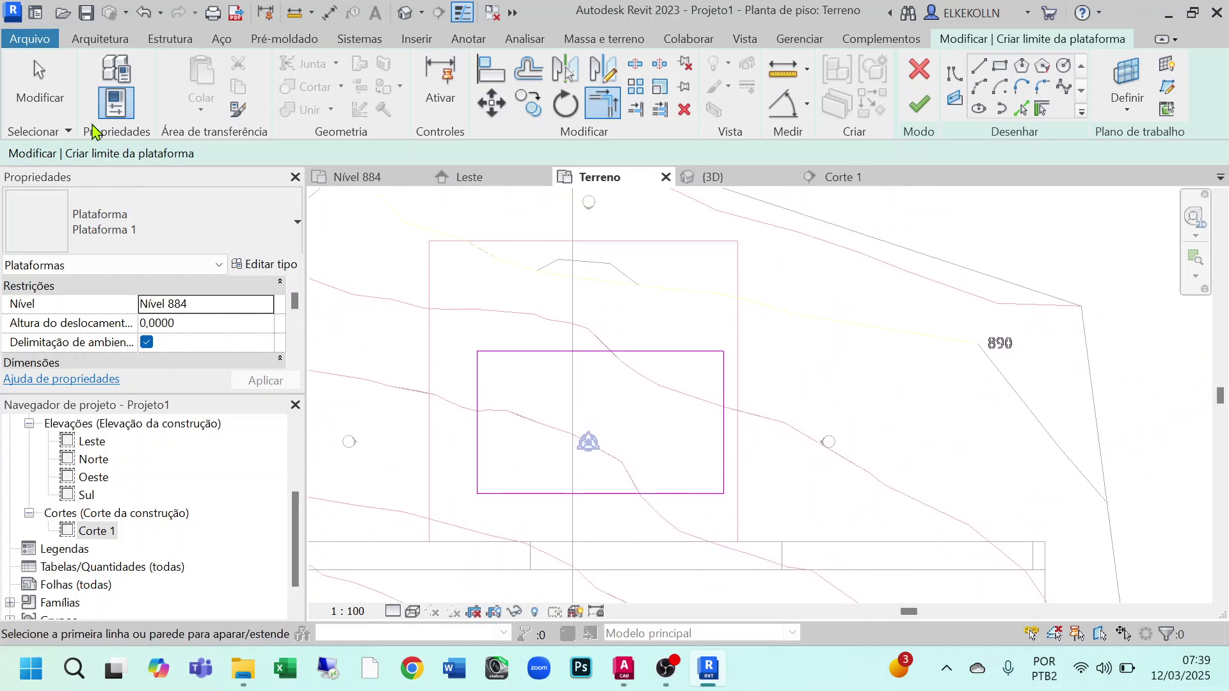
{"action": "left_click", "coordinate": [32, 110]}
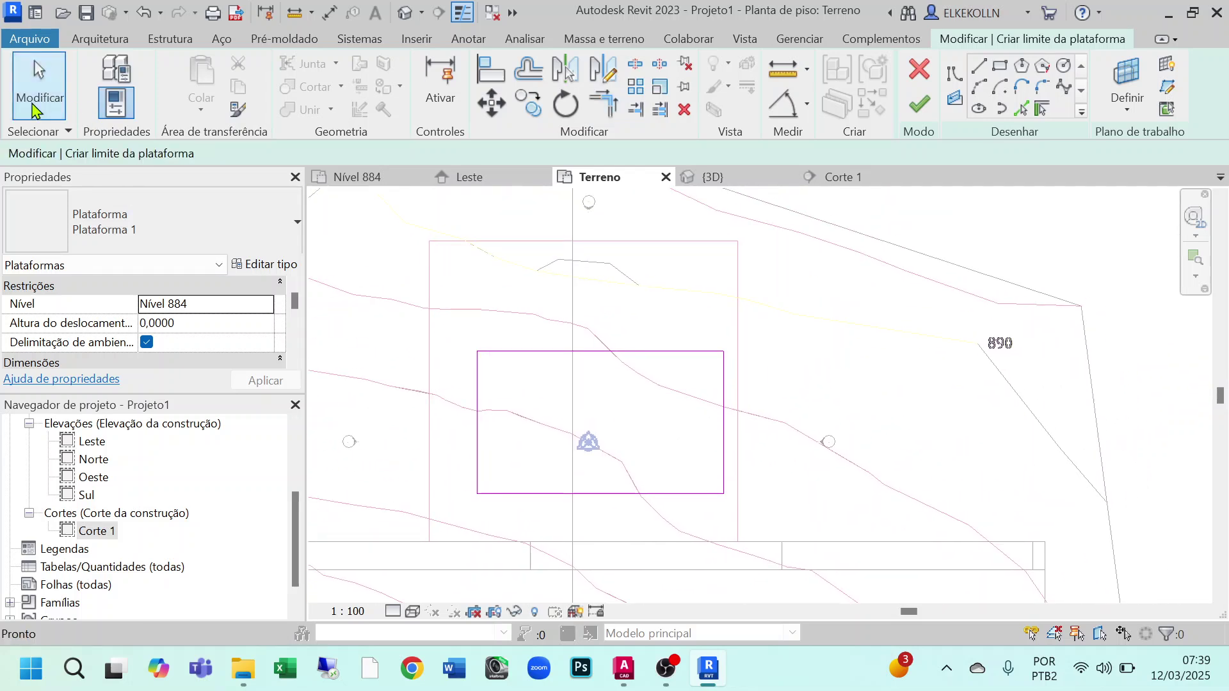
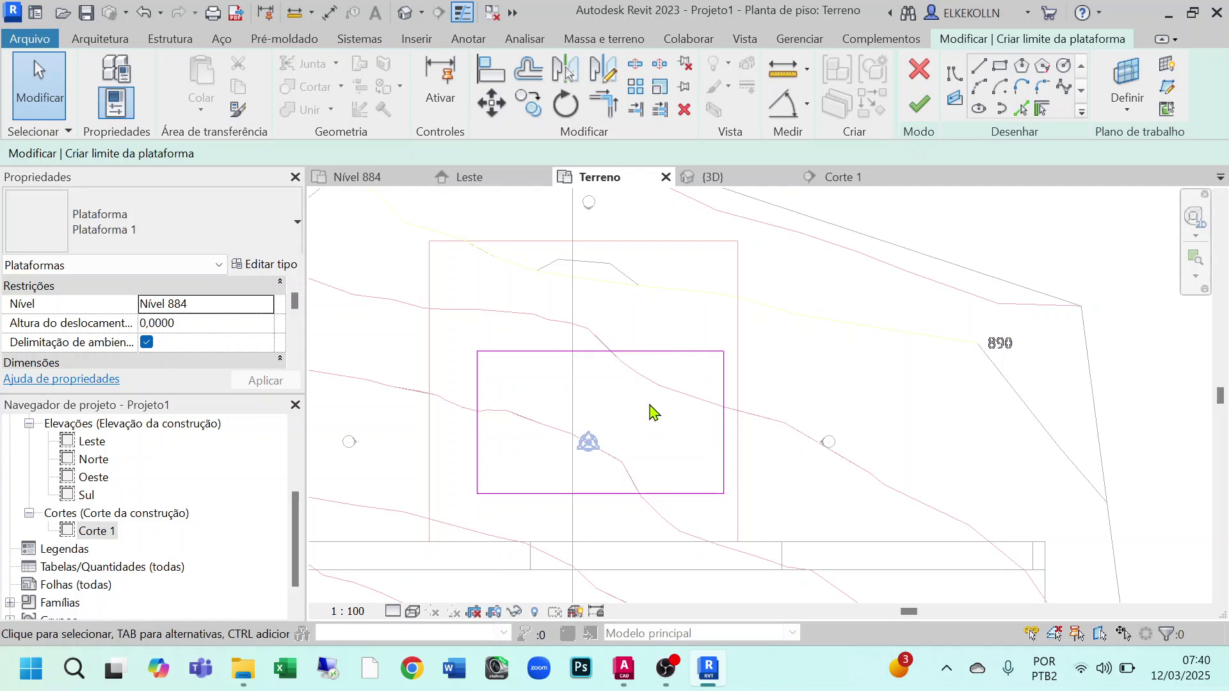
{"action": "key", "text": "d"}
{"action": "key", "text": "i"}
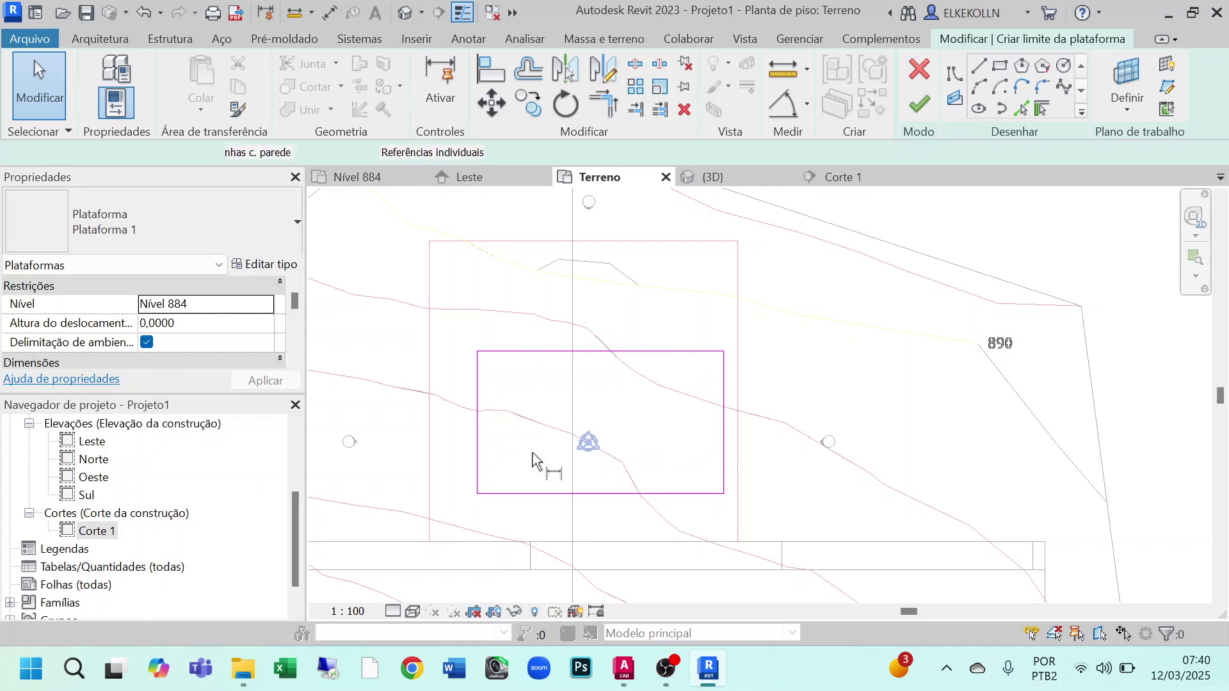
{"action": "left_click", "coordinate": [477, 462]}
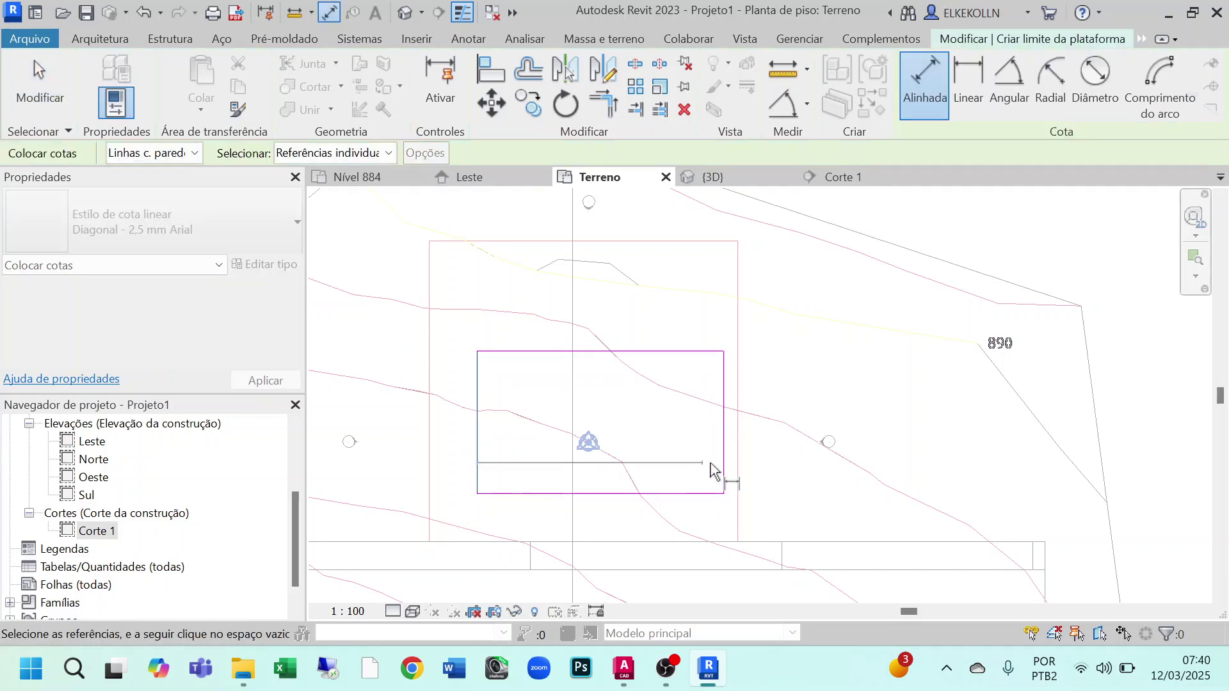
{"action": "scroll", "coordinate": [677, 387], "scroll_direction": "up", "scroll_amount": 5}
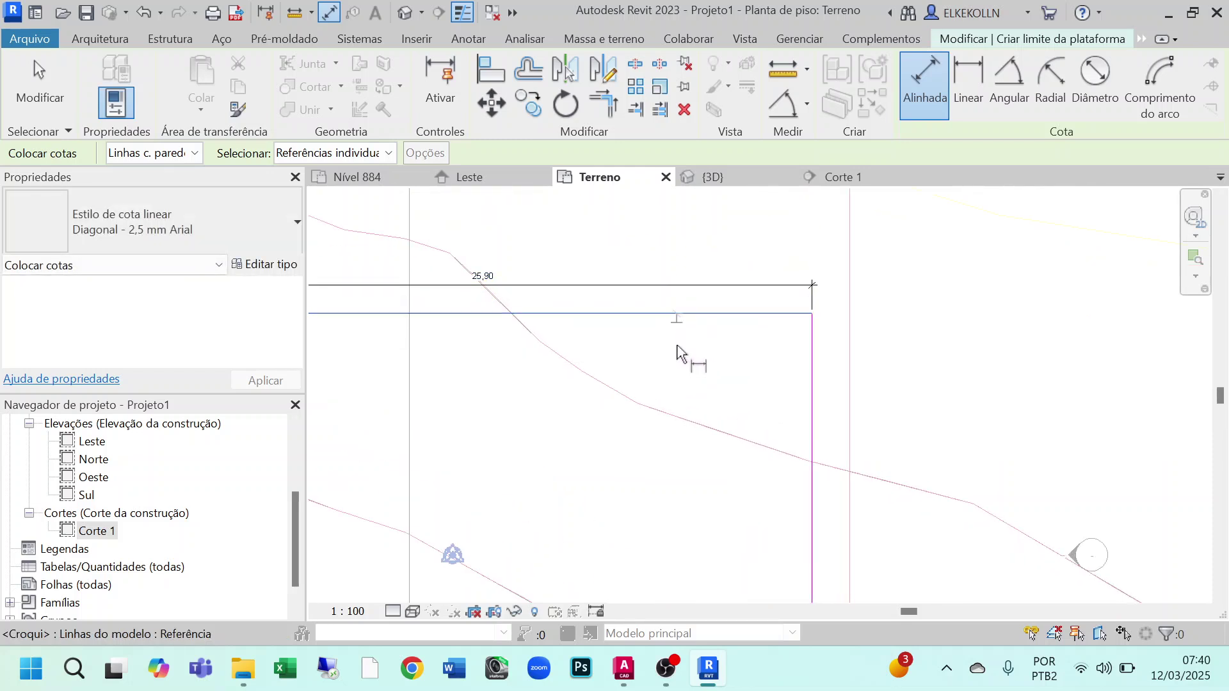
{"action": "middle_click_drag", "start_coordinate": [691, 357], "coordinate": [784, 272]}
{"action": "left_click", "coordinate": [752, 503]}
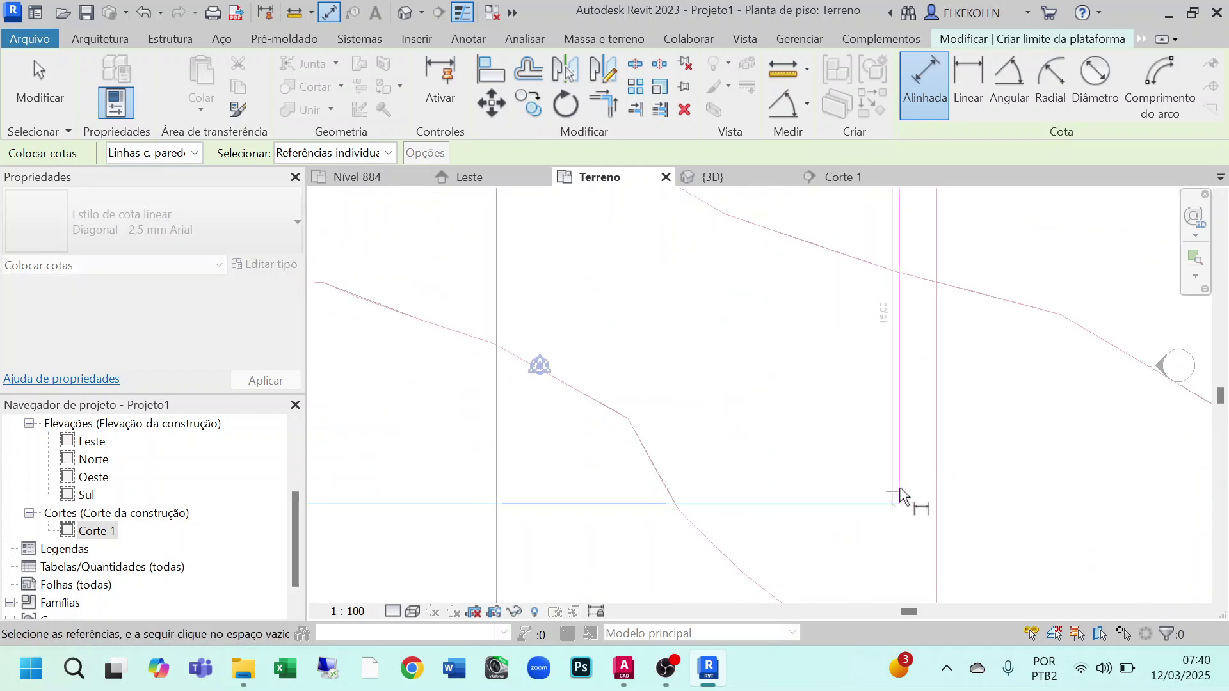
{"action": "scroll", "coordinate": [901, 491], "scroll_direction": "down", "scroll_amount": 1}
{"action": "left_click", "coordinate": [977, 494]}
{"action": "middle_click_drag", "start_coordinate": [857, 383], "coordinate": [866, 521]}
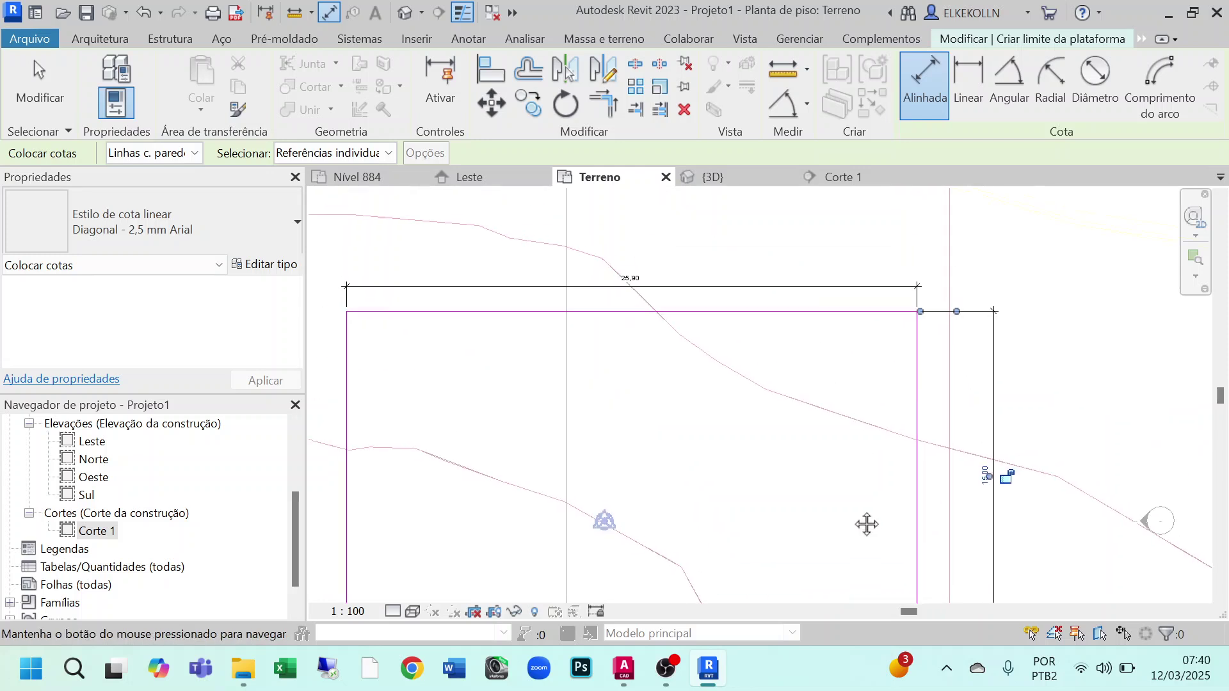
Delete the width and depth dimensions from the pad boundary sketch
{"action": "left_click", "coordinate": [64, 110]}
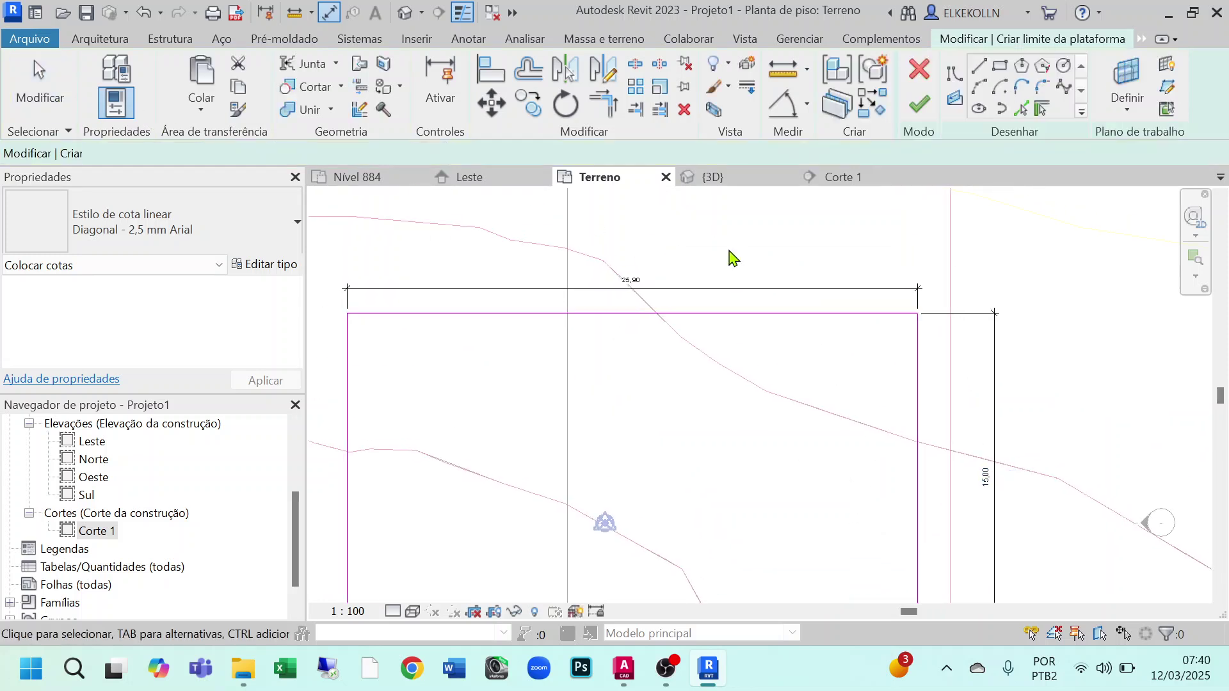
{"action": "left_click", "coordinate": [817, 289]}
{"action": "key", "text": "Delete"}
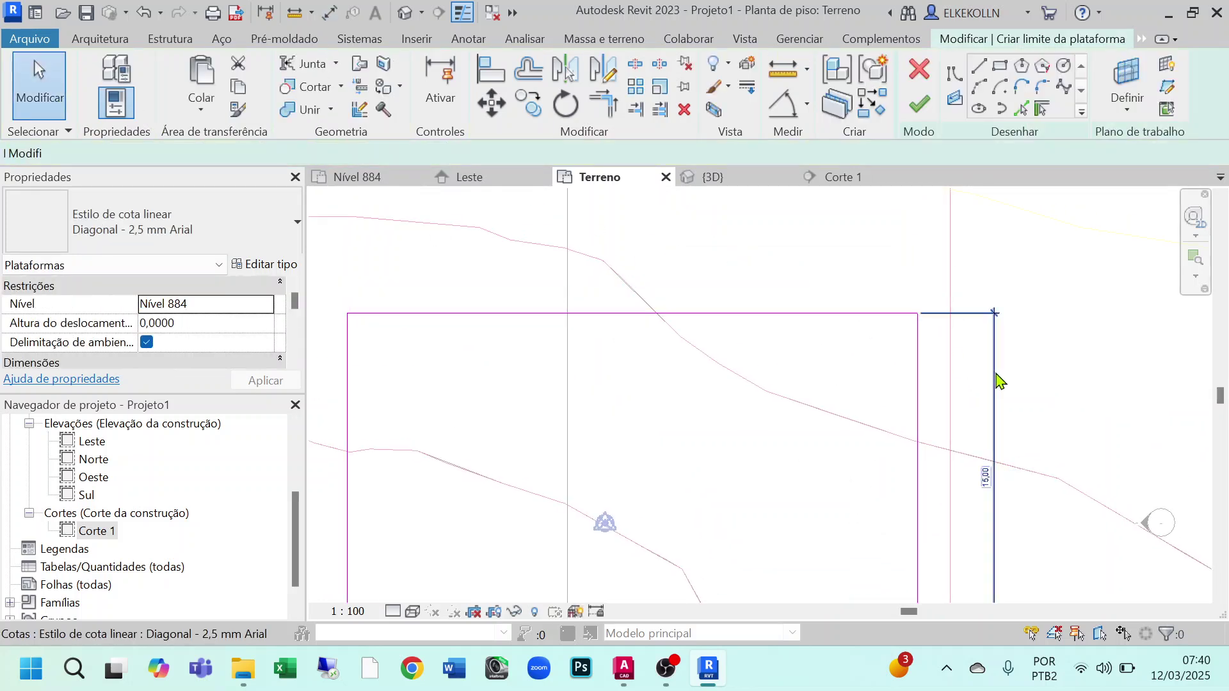
{"action": "left_click", "coordinate": [931, 346]}
{"action": "key", "text": "Delete"}
{"action": "scroll", "coordinate": [842, 405], "scroll_direction": "down", "scroll_amount": 2}
{"action": "middle_click_drag", "start_coordinate": [842, 406], "coordinate": [748, 291]}
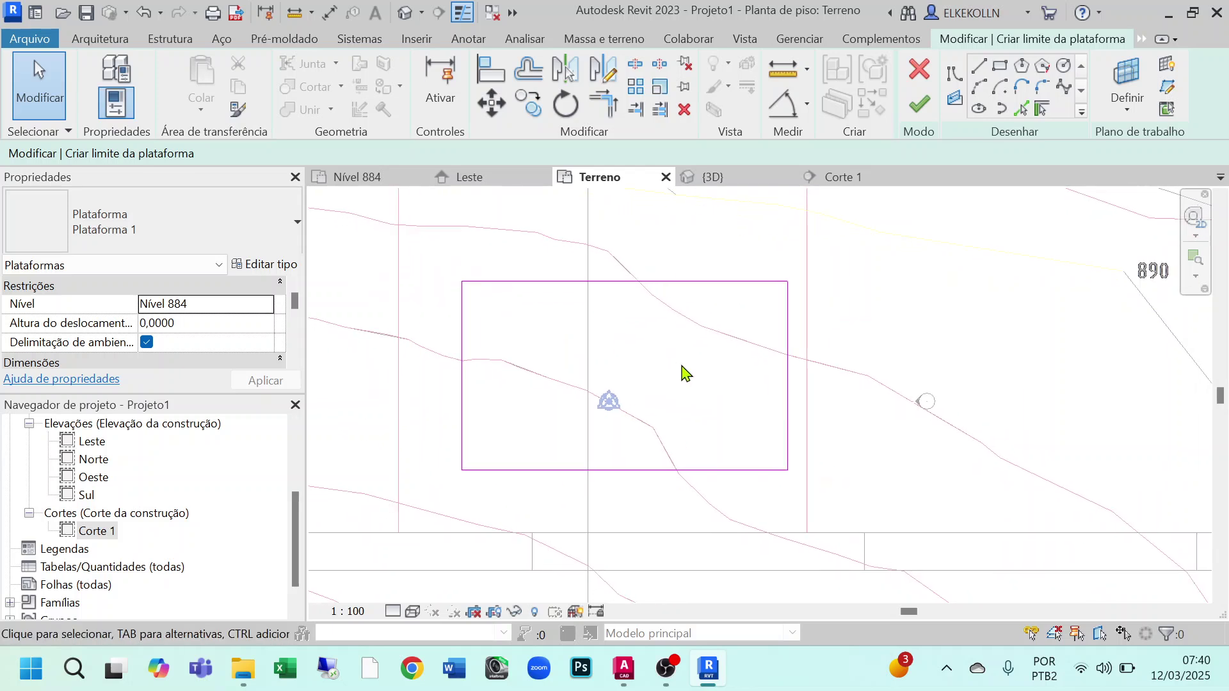
Set the building pad's level to Plataforma Nível 888 and finish the boundary sketch
{"action": "scroll", "coordinate": [683, 371], "scroll_direction": "down", "scroll_amount": 2}
{"action": "middle_click_drag", "start_coordinate": [686, 324], "coordinate": [659, 369]}
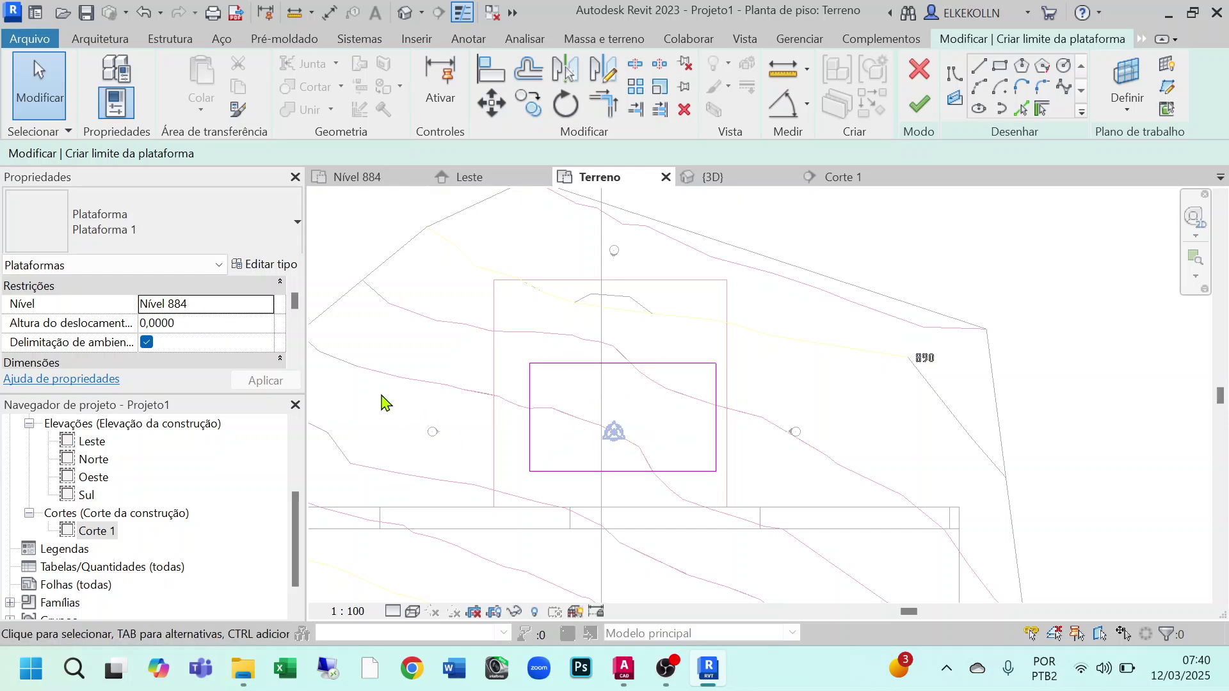
{"action": "left_click", "coordinate": [268, 313]}
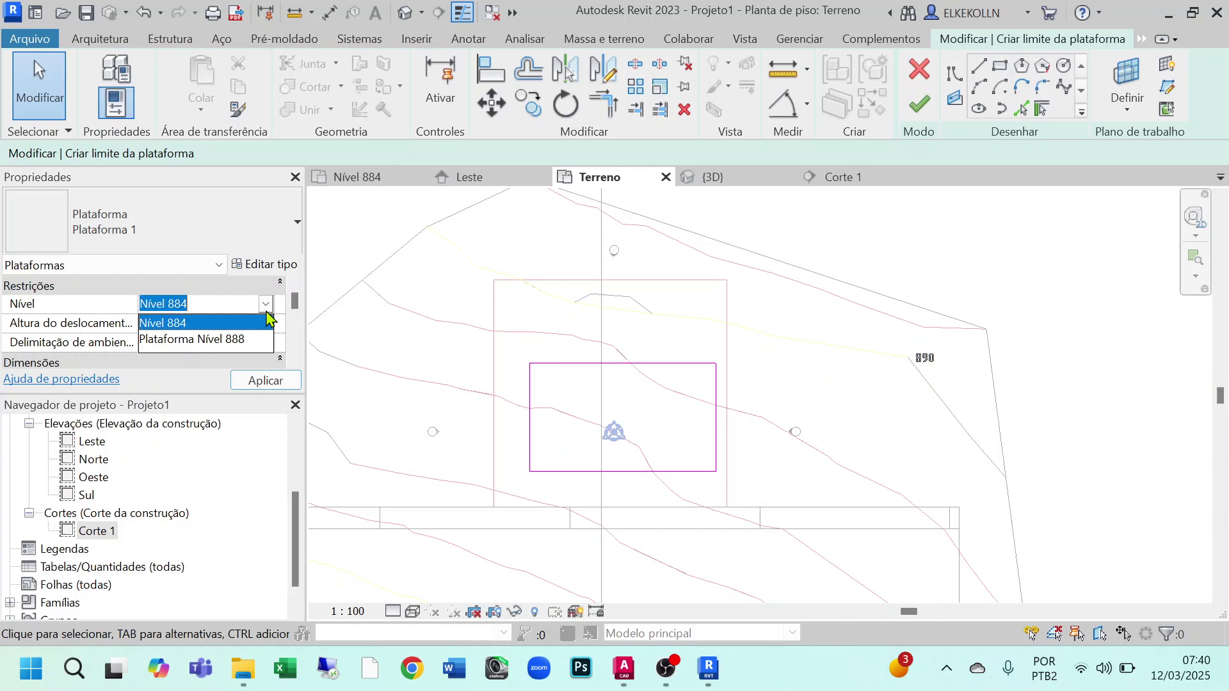
{"action": "left_click", "coordinate": [201, 340]}
{"action": "left_click", "coordinate": [238, 382]}
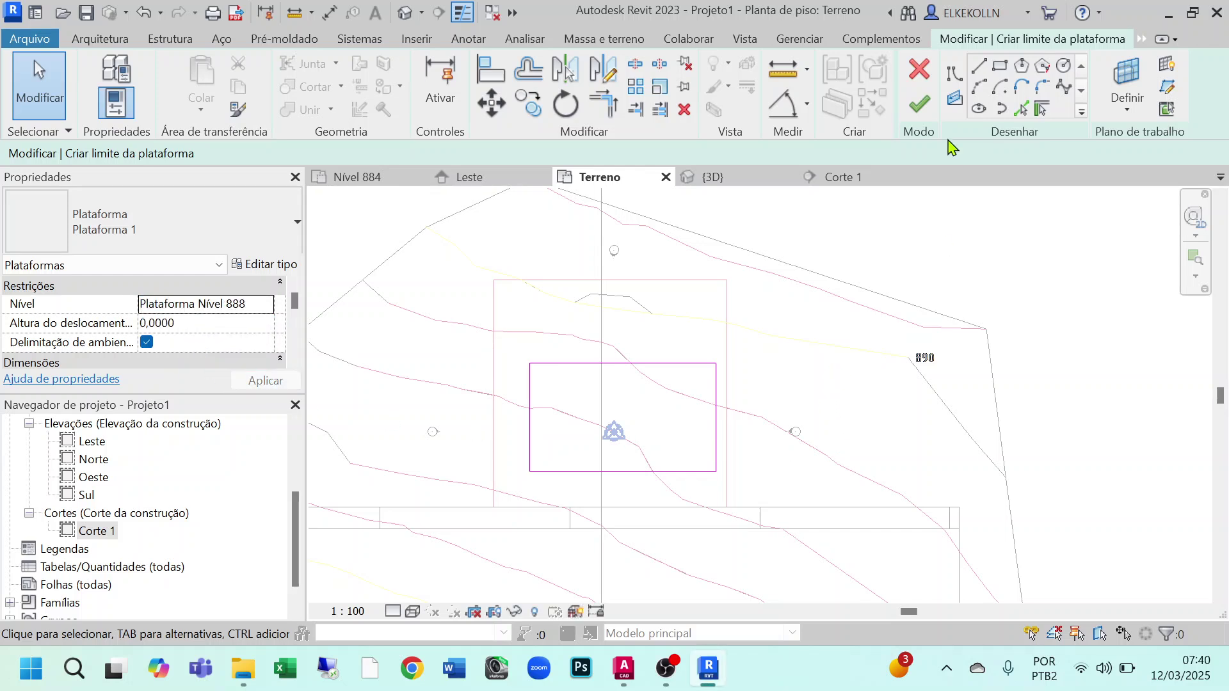
{"action": "left_click", "coordinate": [931, 107]}
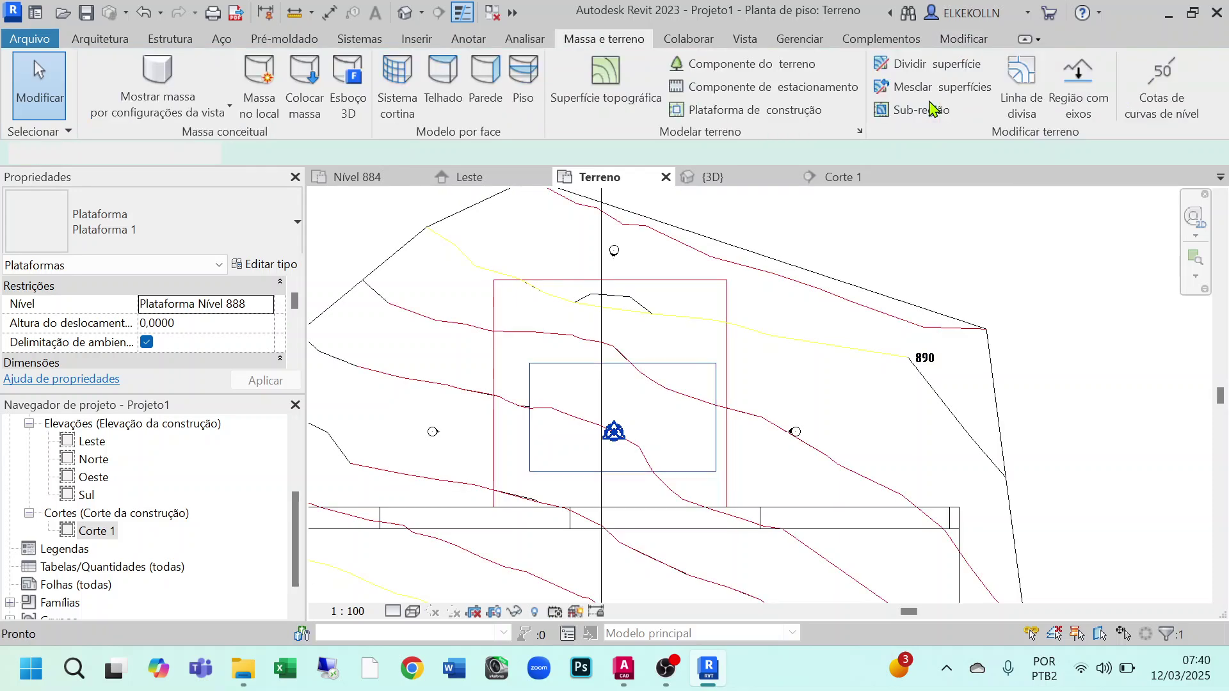
Examine the building pad in the 3D view from several sides, checking how its edges cut into the grass lot
{"action": "left_click", "coordinate": [713, 177]}
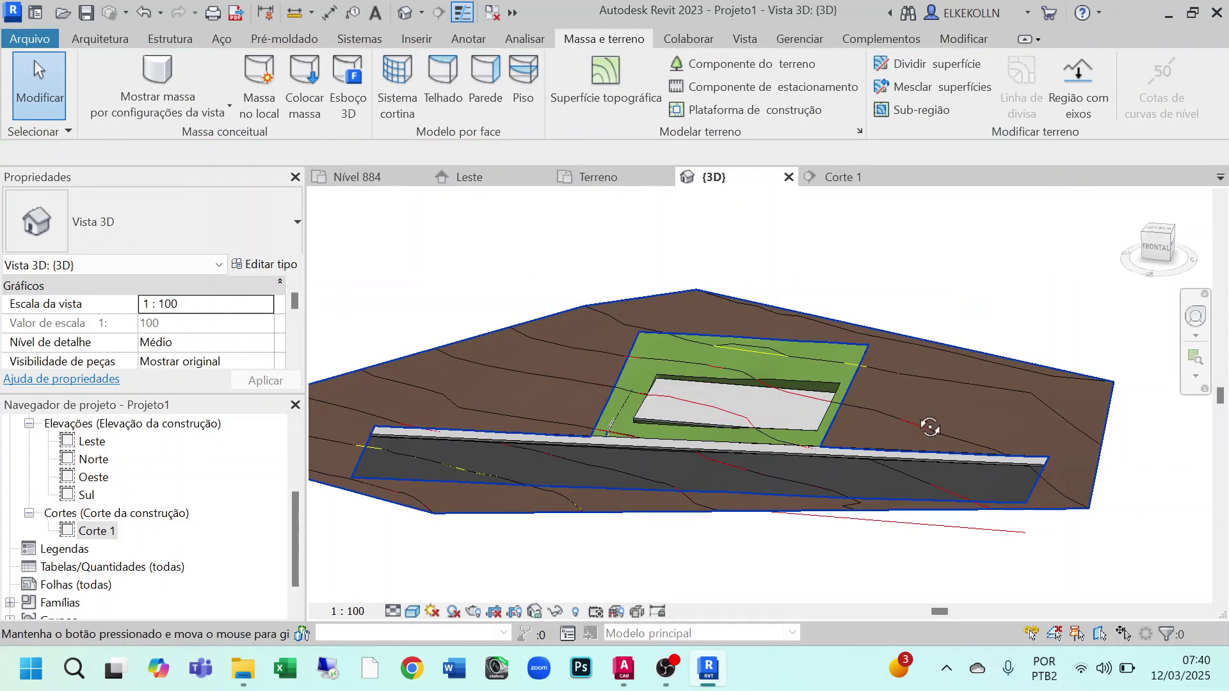
{"action": "middle_click_drag", "start_coordinate": [932, 425], "coordinate": [329, 414], "text": "shift"}
{"action": "middle_click_drag", "start_coordinate": [719, 447], "coordinate": [663, 468], "text": "shift"}
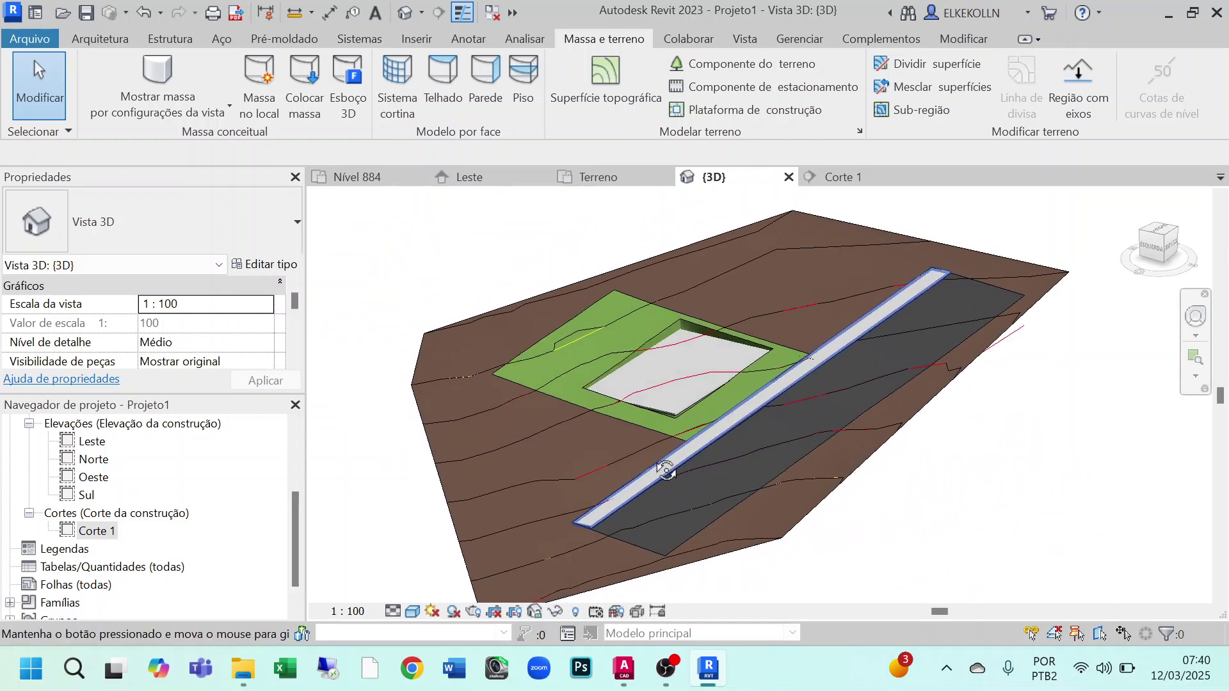
{"action": "scroll", "coordinate": [718, 402], "scroll_direction": "up", "scroll_amount": 3}
{"action": "middle_click_drag", "start_coordinate": [867, 491], "coordinate": [847, 498]}
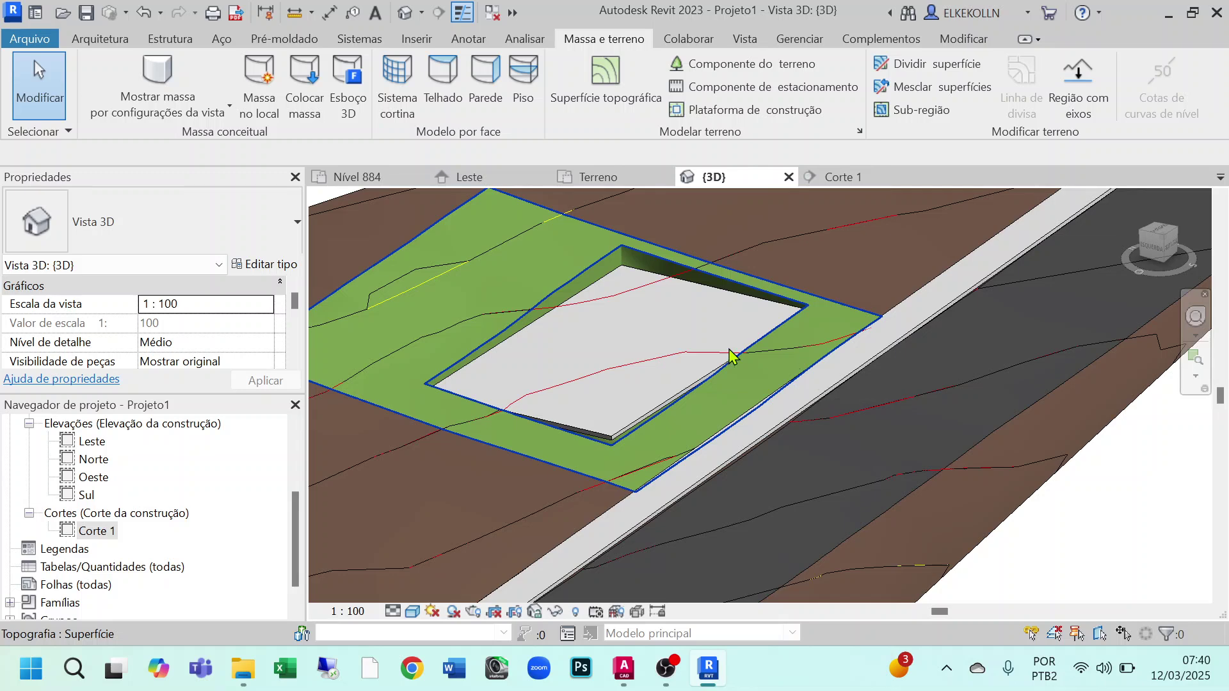
{"action": "scroll", "coordinate": [601, 442], "scroll_direction": "up", "scroll_amount": 3}
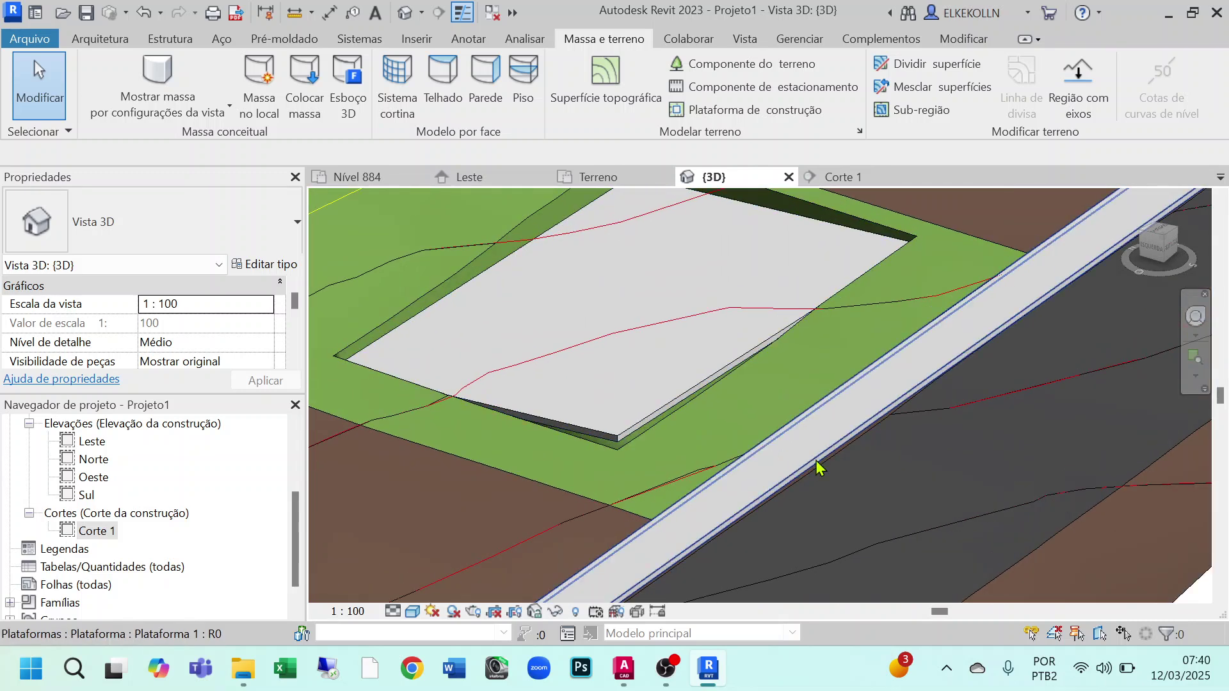
{"action": "scroll", "coordinate": [816, 461], "scroll_direction": "down", "scroll_amount": 2}
{"action": "middle_click_drag", "start_coordinate": [797, 475], "coordinate": [802, 328]}
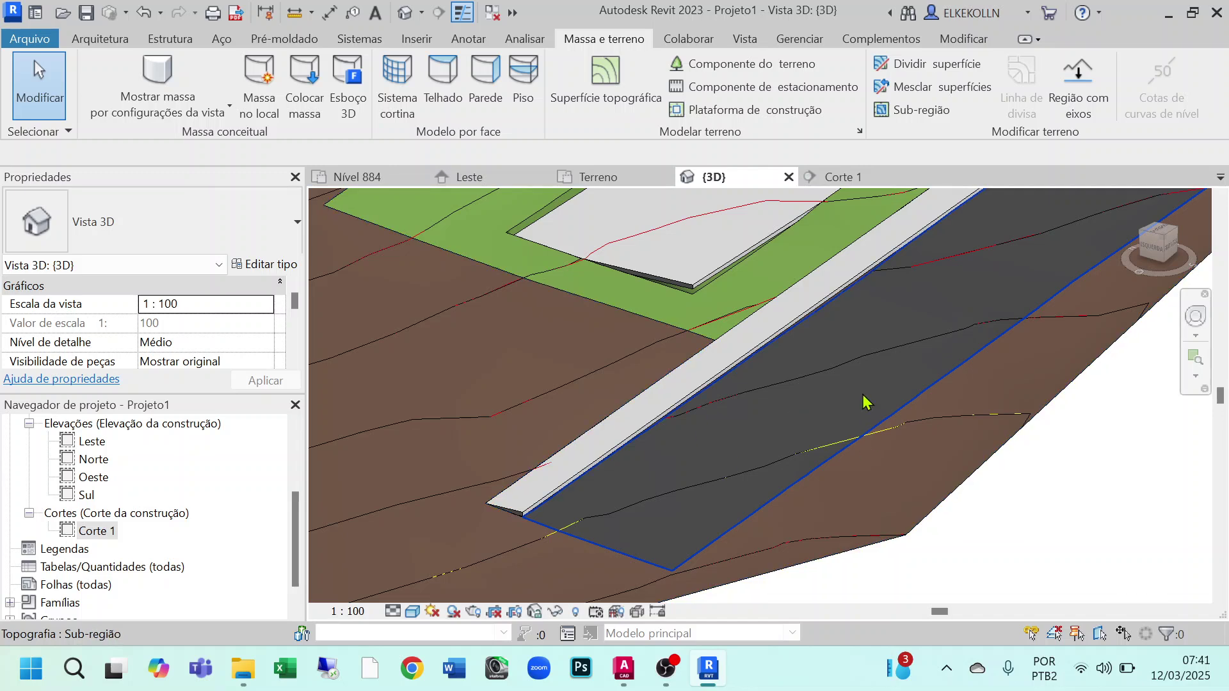
{"action": "middle_click_drag", "start_coordinate": [864, 406], "coordinate": [887, 623]}
{"action": "scroll", "coordinate": [735, 470], "scroll_direction": "up", "scroll_amount": 2}
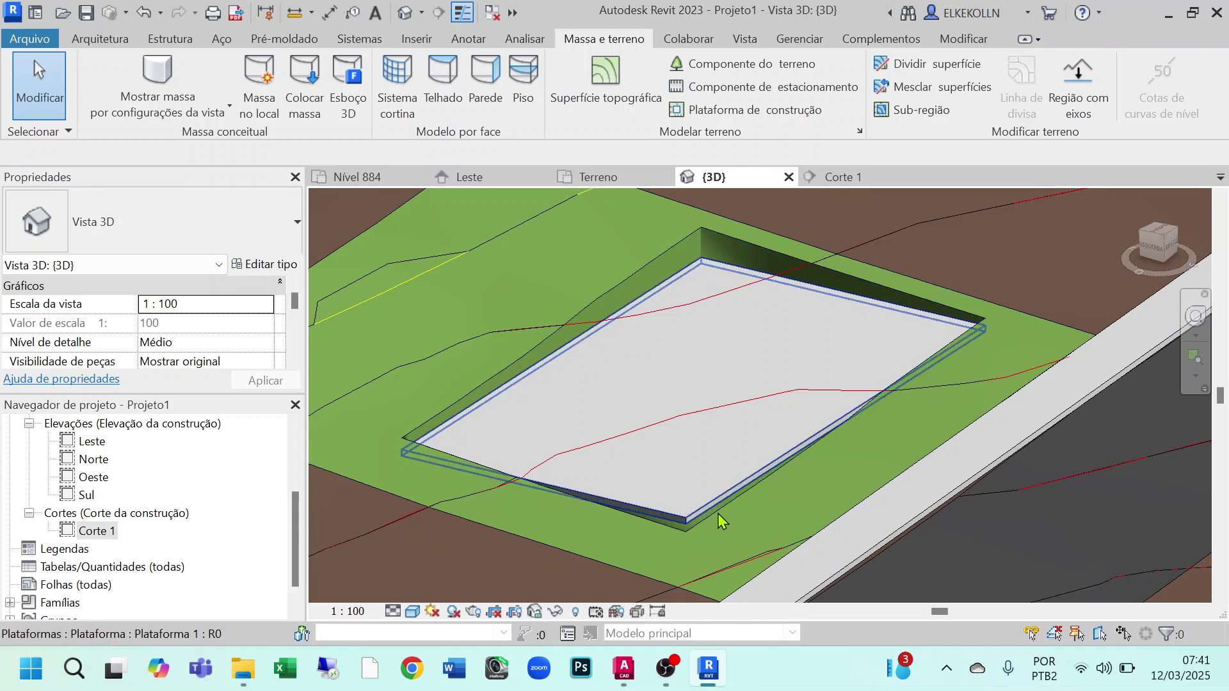
{"action": "middle_click_drag", "start_coordinate": [738, 511], "coordinate": [816, 514], "text": "shift"}
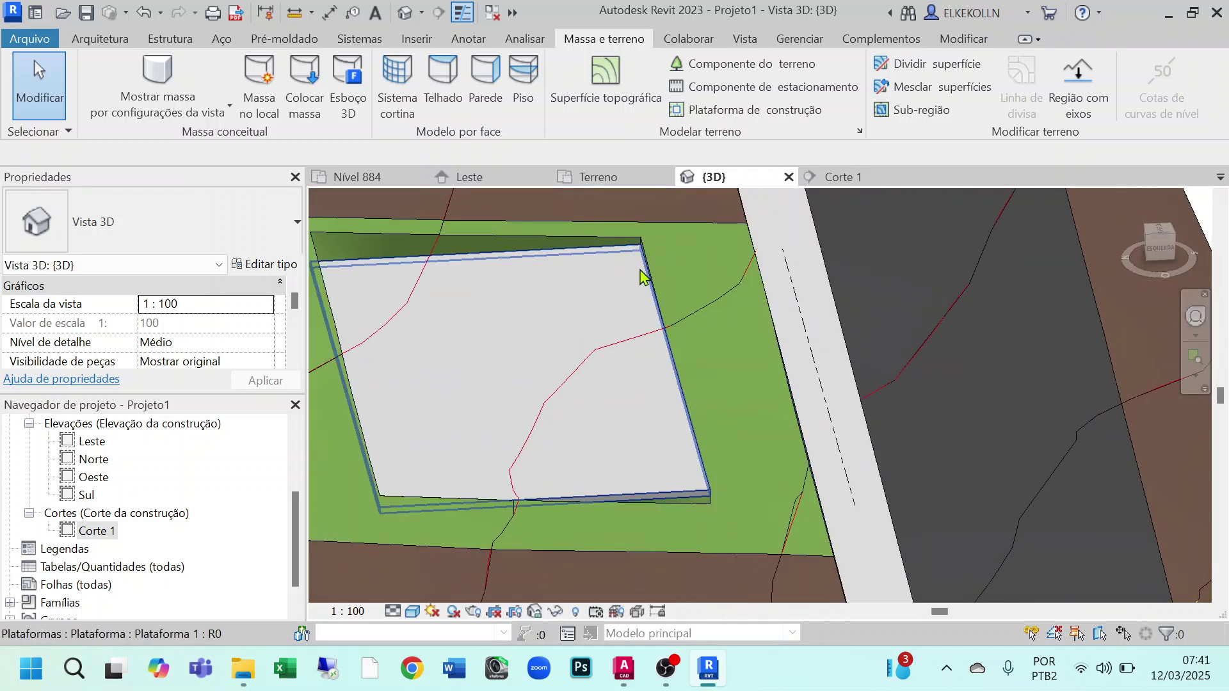
{"action": "middle_click_drag", "start_coordinate": [612, 309], "coordinate": [685, 343], "text": "shift"}
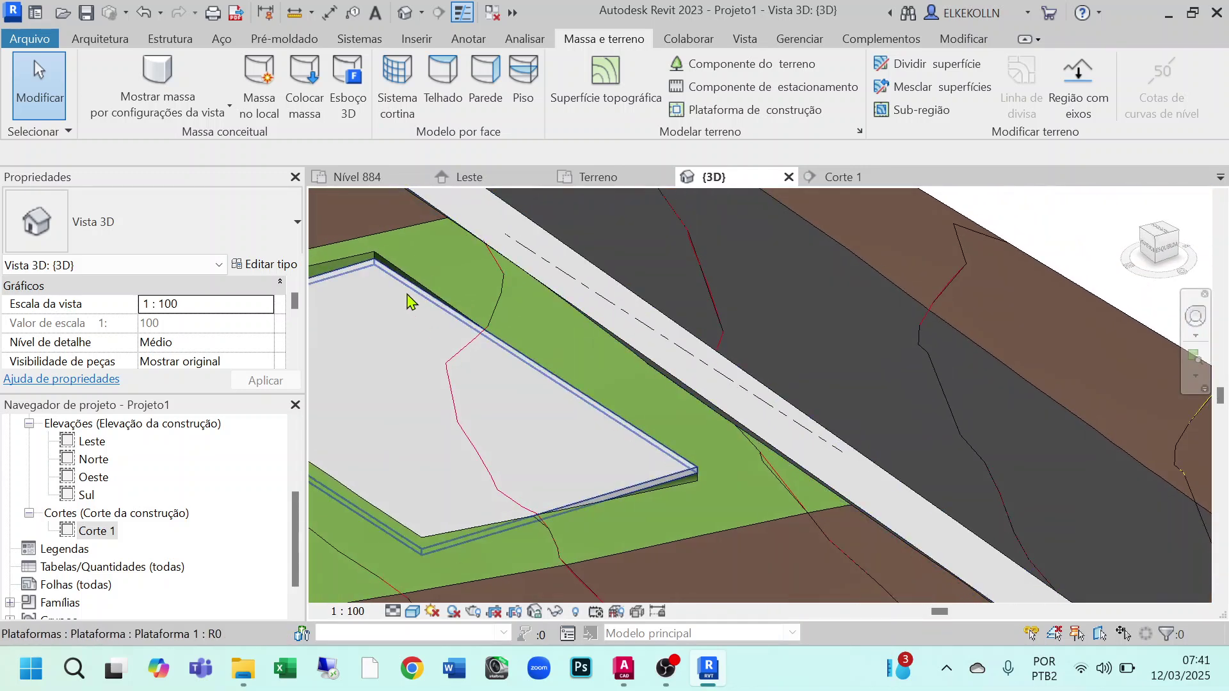
{"action": "scroll", "coordinate": [628, 349], "scroll_direction": "down", "scroll_amount": 4}
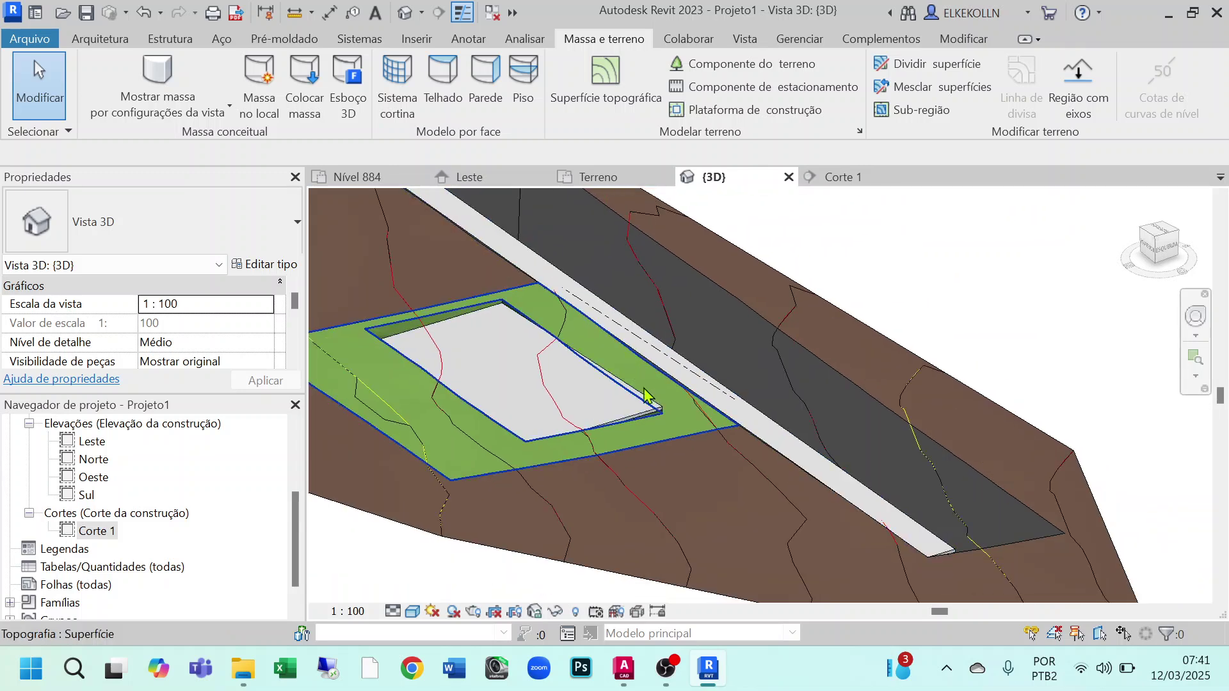
{"action": "middle_click_drag", "start_coordinate": [715, 432], "coordinate": [510, 439], "text": "shift"}
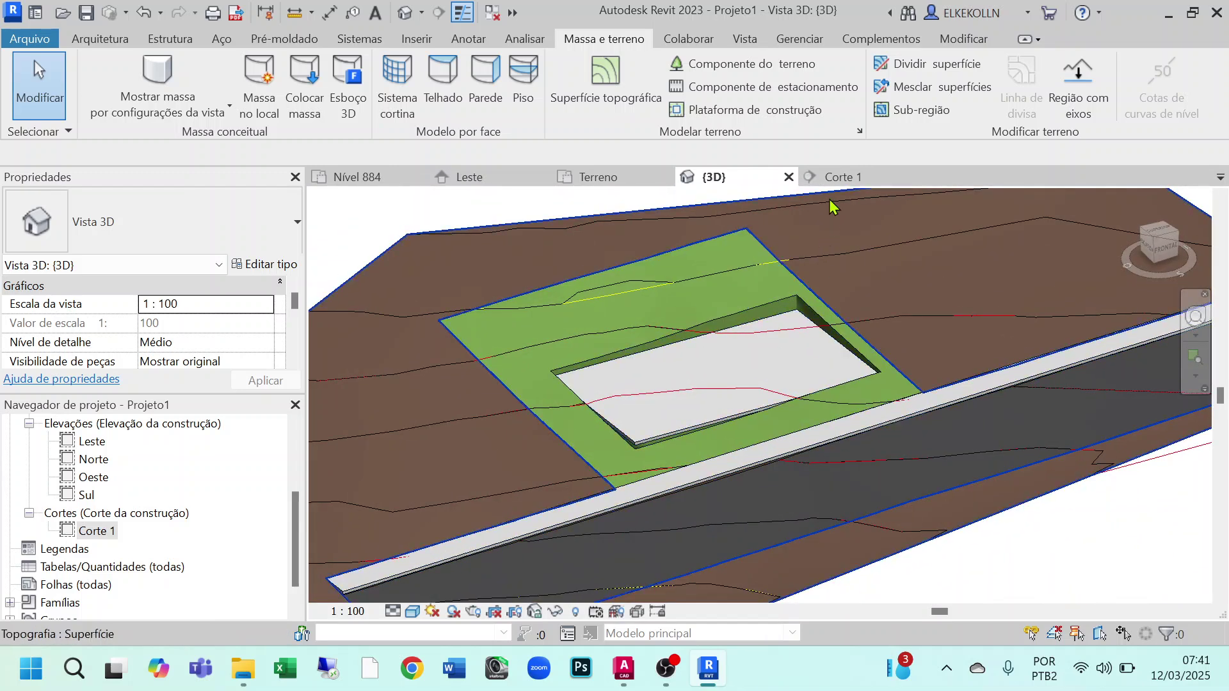
Open section Corte 1 and examine the pad's profile against the sloping terrain and the sidewalk
{"action": "left_click", "coordinate": [836, 180]}
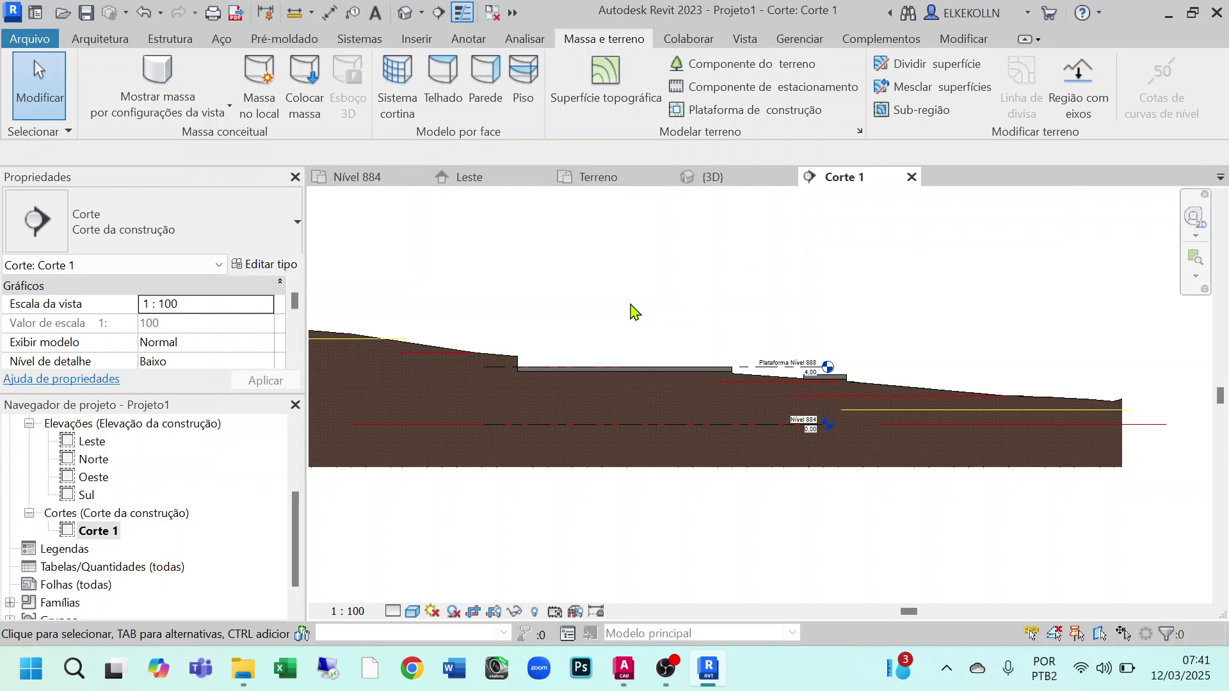
{"action": "scroll", "coordinate": [631, 311], "scroll_direction": "up", "scroll_amount": 2}
{"action": "middle_click_drag", "start_coordinate": [676, 323], "coordinate": [728, 259]}
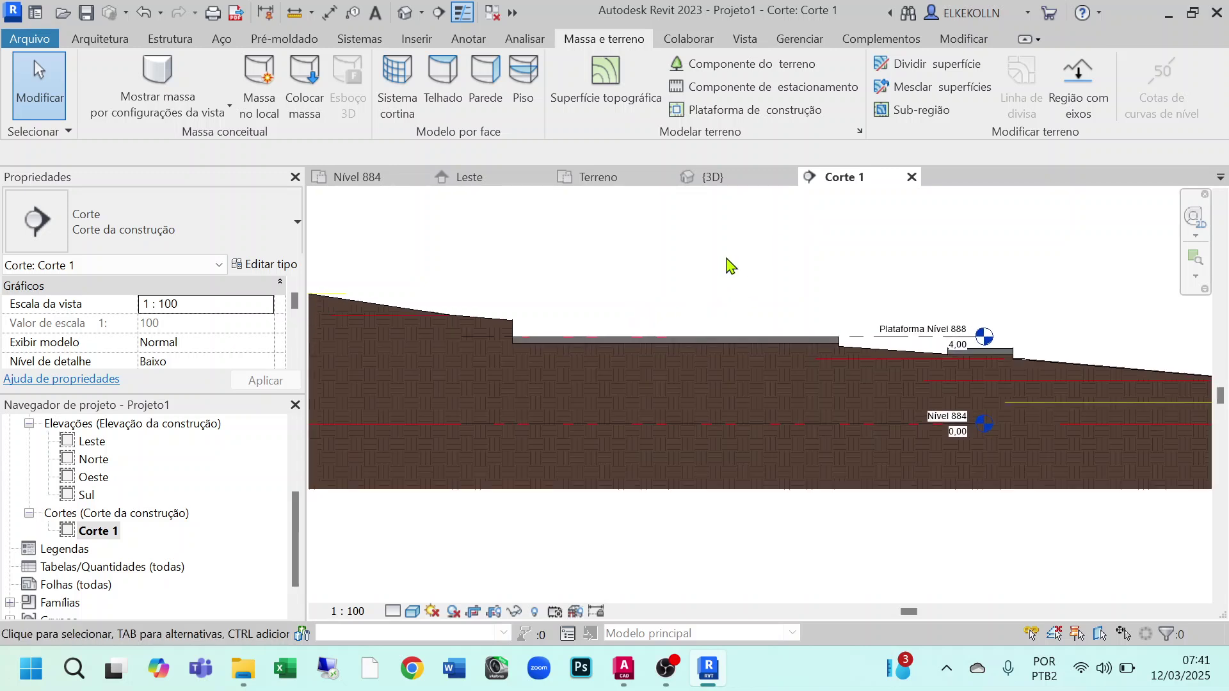
{"action": "middle_click_drag", "start_coordinate": [870, 433], "coordinate": [560, 398]}
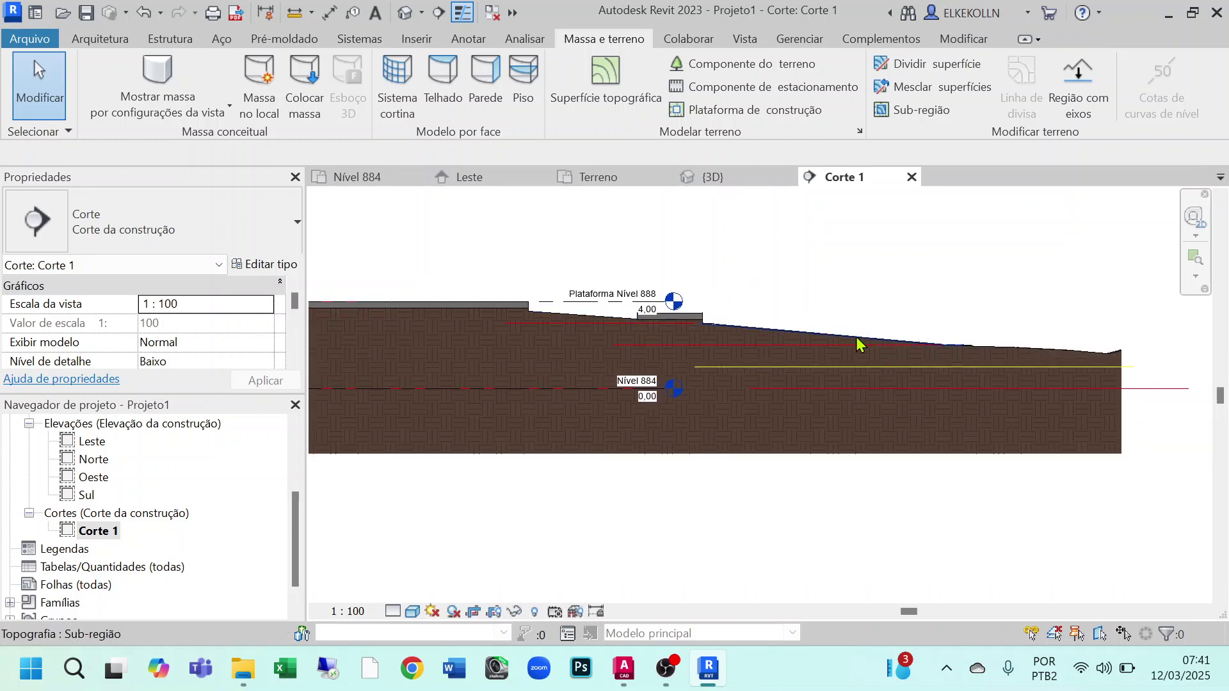
{"action": "middle_click_drag", "start_coordinate": [694, 330], "coordinate": [945, 373]}
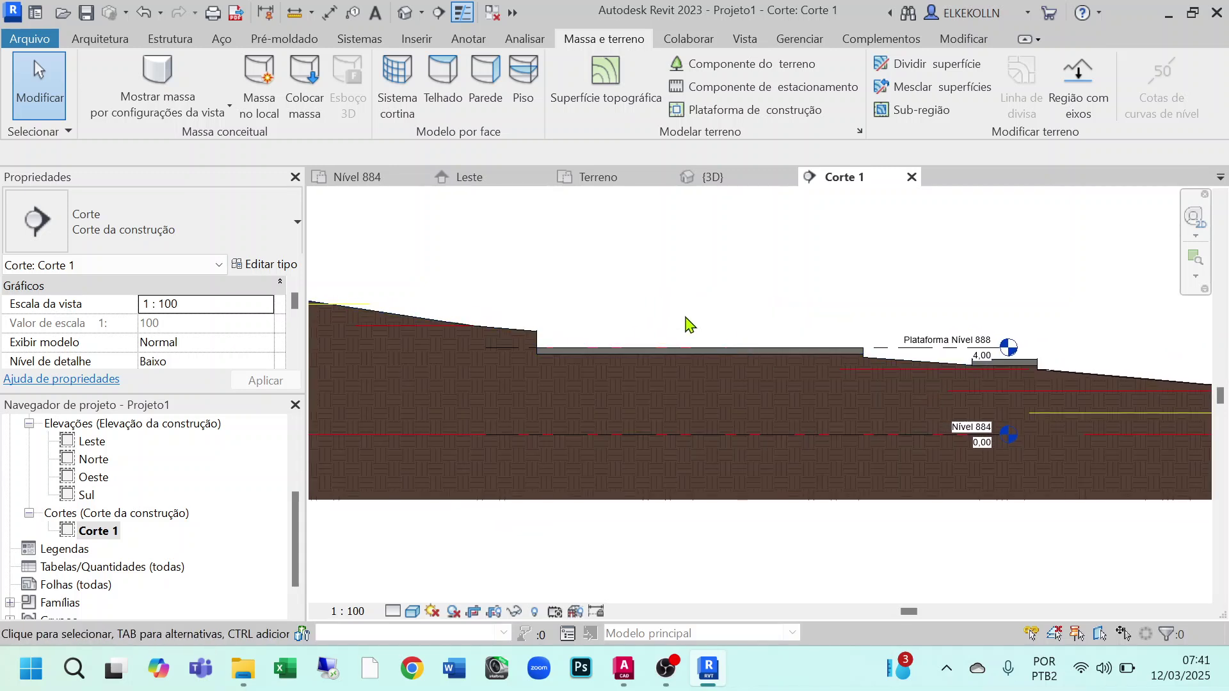
{"action": "scroll", "coordinate": [678, 342], "scroll_direction": "down", "scroll_amount": 2}
{"action": "middle_click_drag", "start_coordinate": [643, 401], "coordinate": [723, 448]}
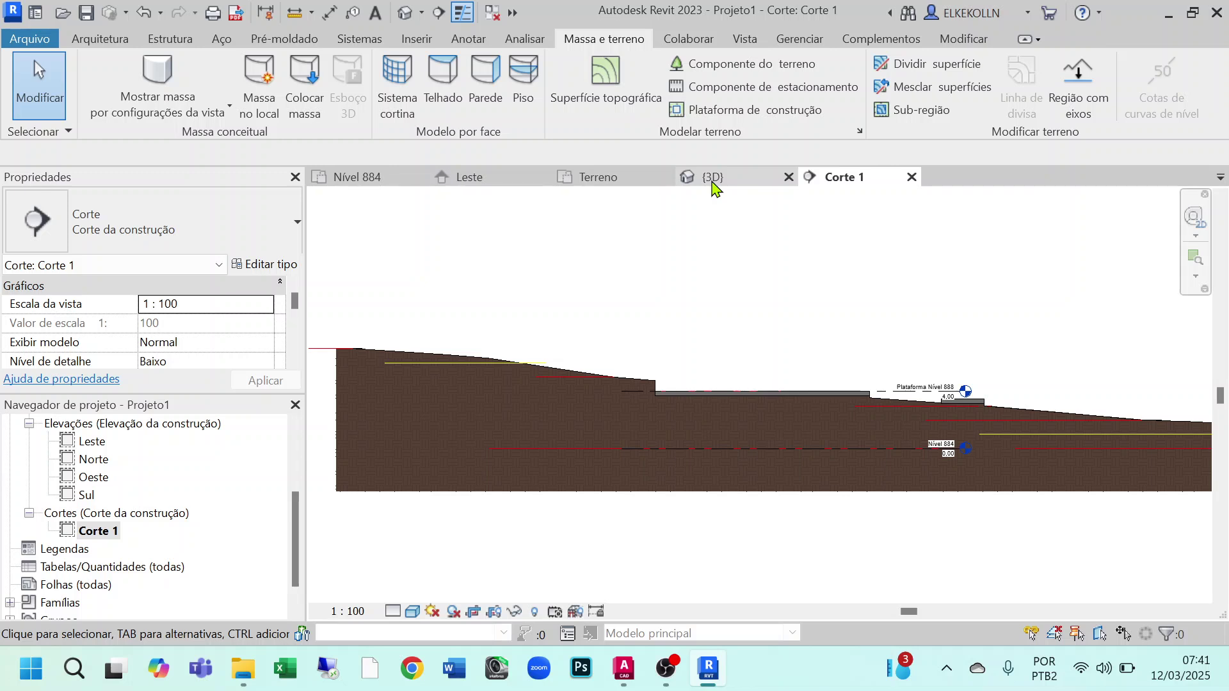
Shift the Corte 1 section line in the Terreno plan toward the pad's right edge and inspect the pad in that section
{"action": "left_click", "coordinate": [625, 183]}
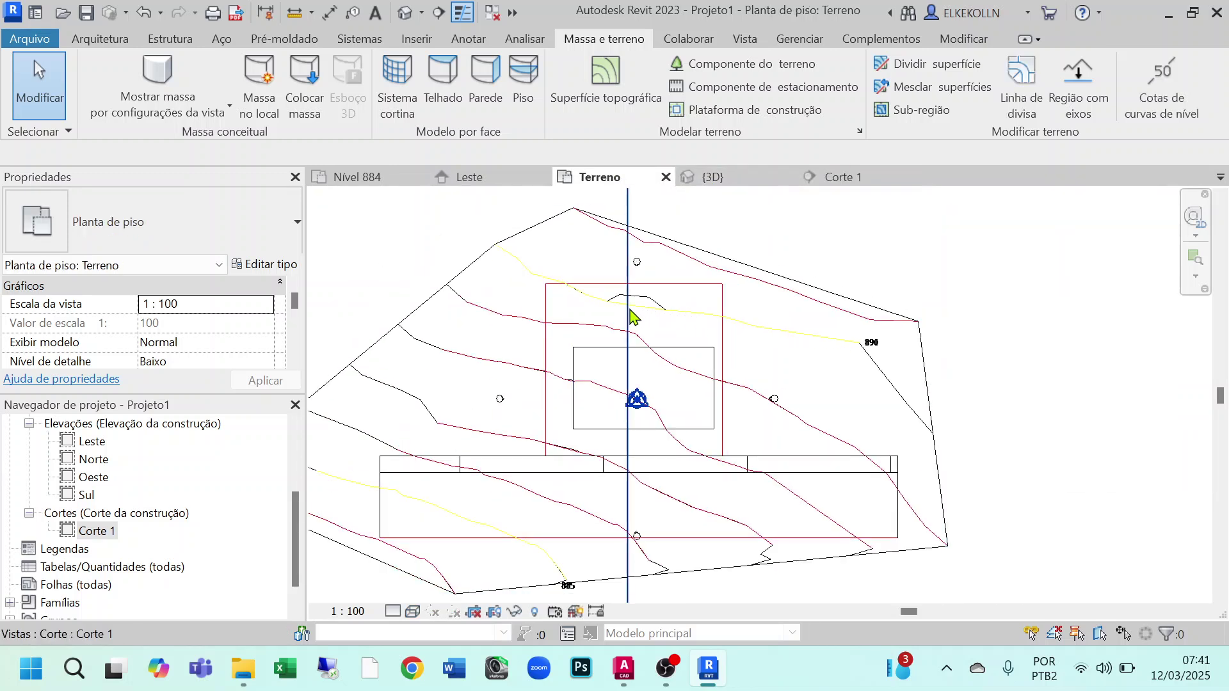
{"action": "left_click", "coordinate": [631, 315]}
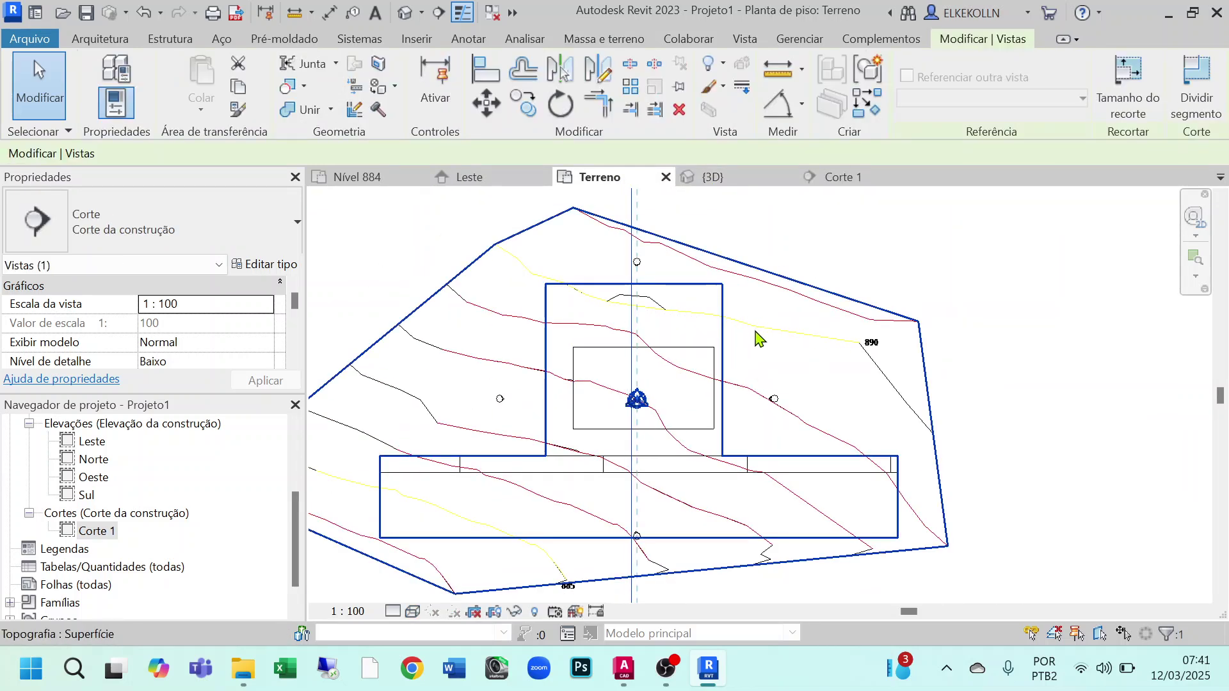
{"action": "key", "text": "Right"}
{"action": "key", "text": "Right"}
{"action": "key", "text": "Right"}
{"action": "key", "text": "Right"}
{"action": "key", "text": "Right"}
{"action": "key", "text": "Right"}
{"action": "key", "text": "Right"}
{"action": "key", "text": "Right"}
{"action": "key", "text": "Right"}
{"action": "key", "text": "Right"}
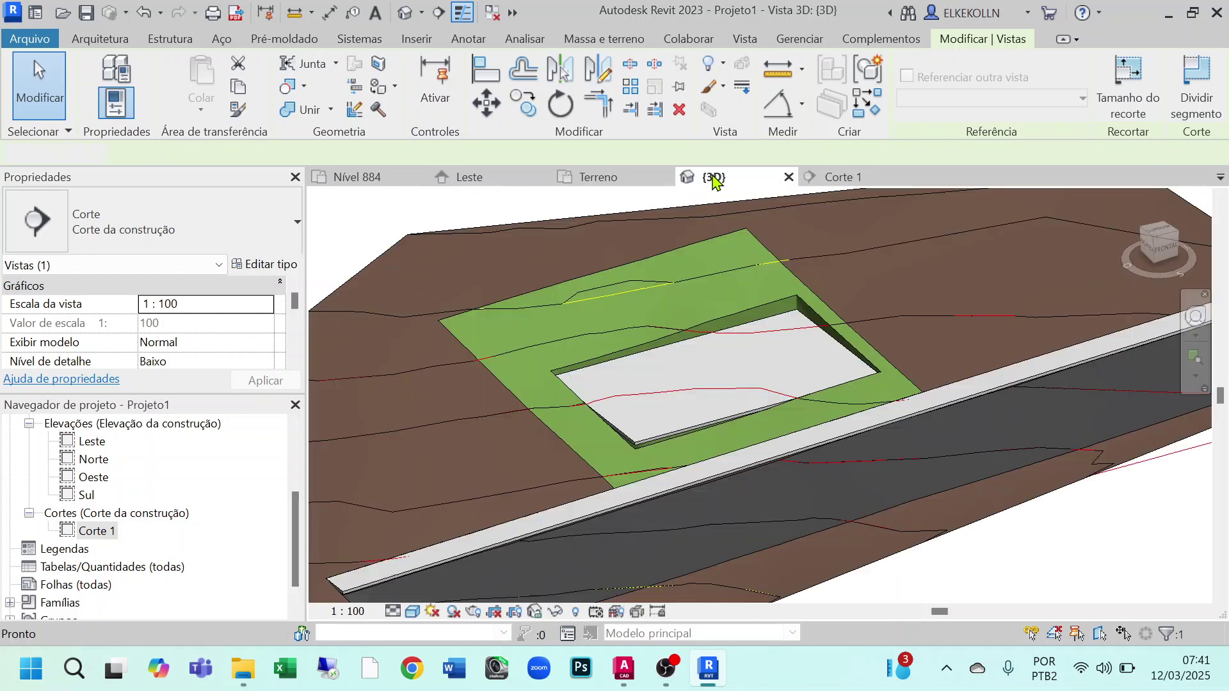
{"action": "left_click", "coordinate": [714, 179]}
{"action": "left_click", "coordinate": [840, 177]}
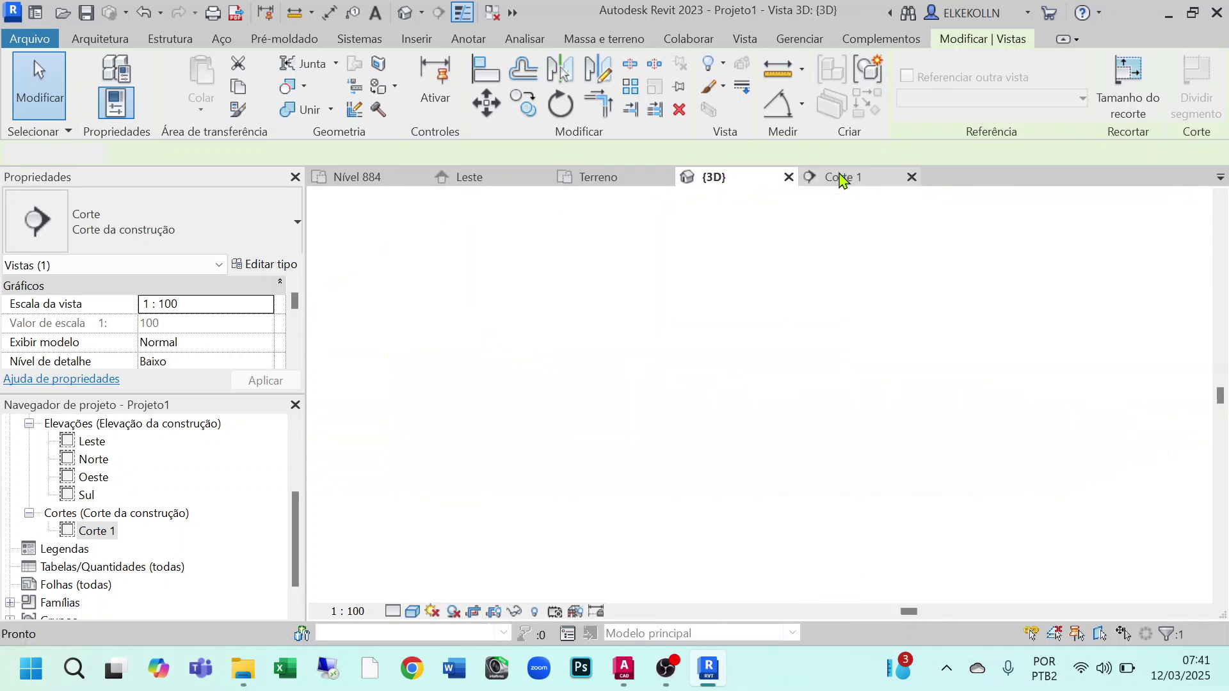
{"action": "scroll", "coordinate": [865, 362], "scroll_direction": "up", "scroll_amount": 2}
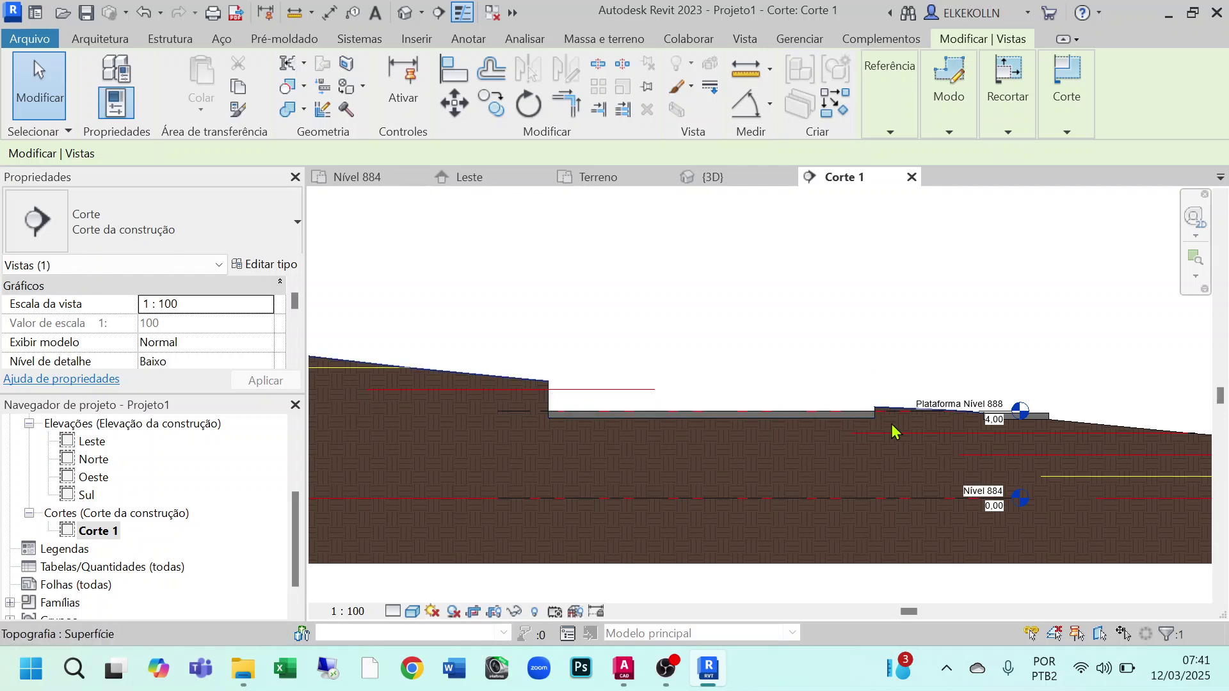
Move the Corte 1 section line in the Terreno plan back to the middle of the building pad
{"action": "scroll", "coordinate": [880, 422], "scroll_direction": "up", "scroll_amount": 3}
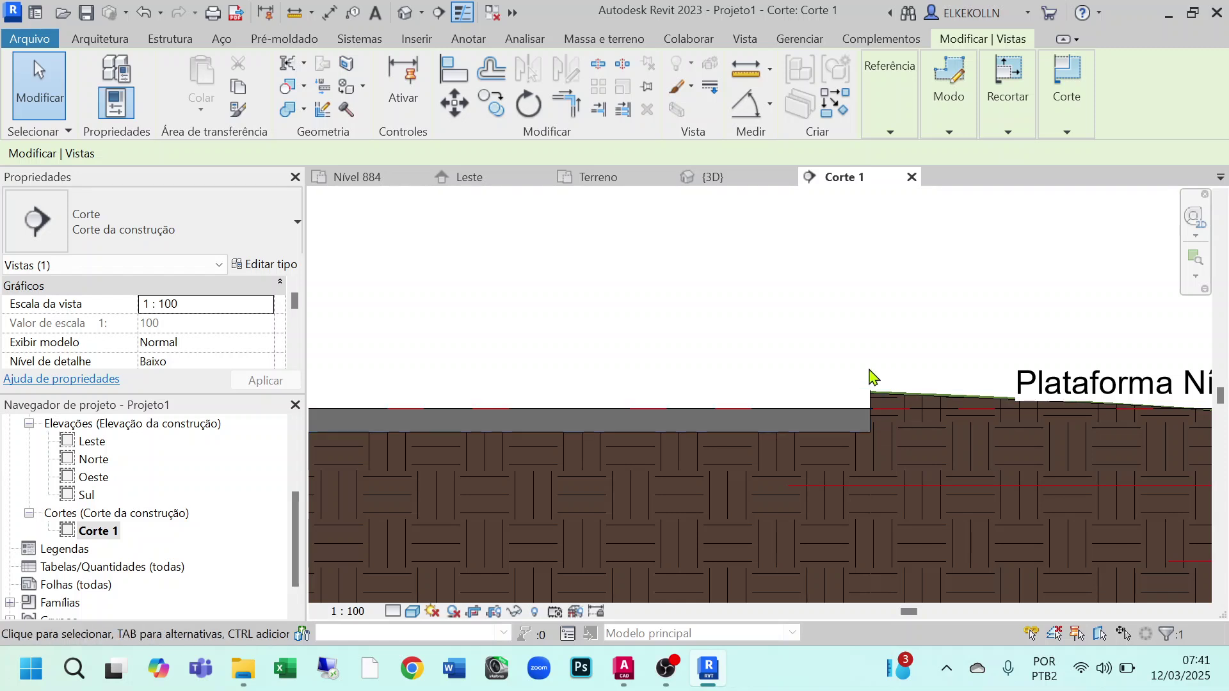
{"action": "middle_click_drag", "start_coordinate": [928, 403], "coordinate": [662, 397]}
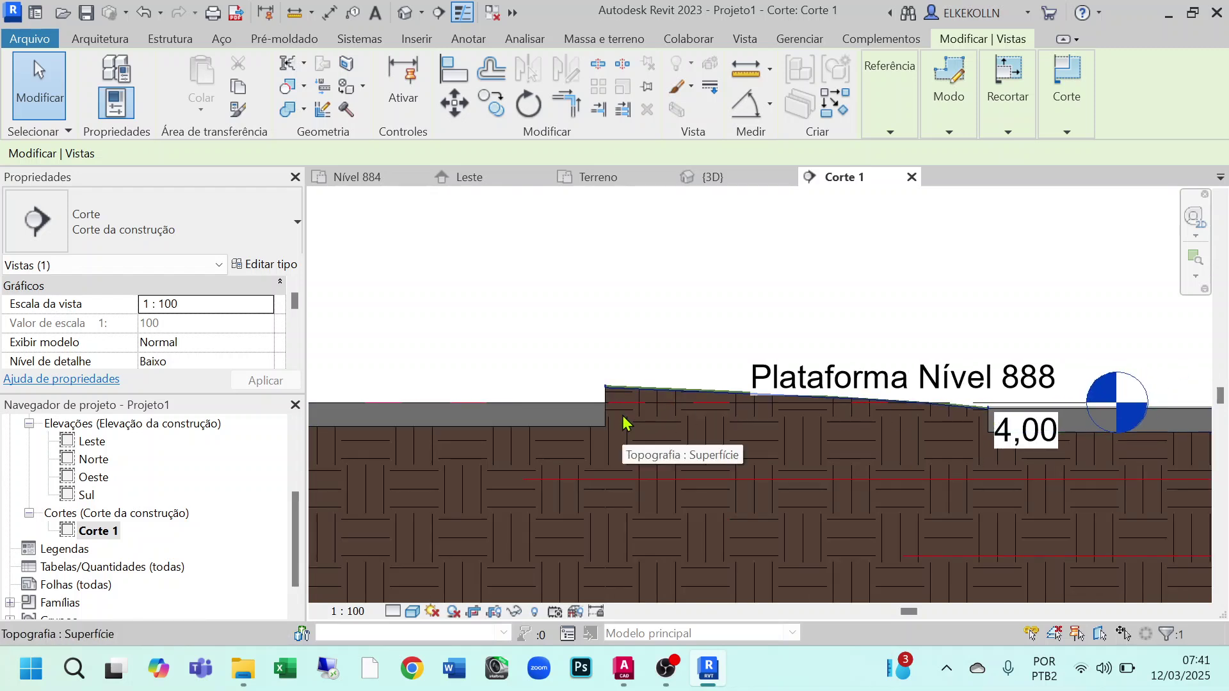
{"action": "middle_click_drag", "start_coordinate": [568, 466], "coordinate": [873, 419]}
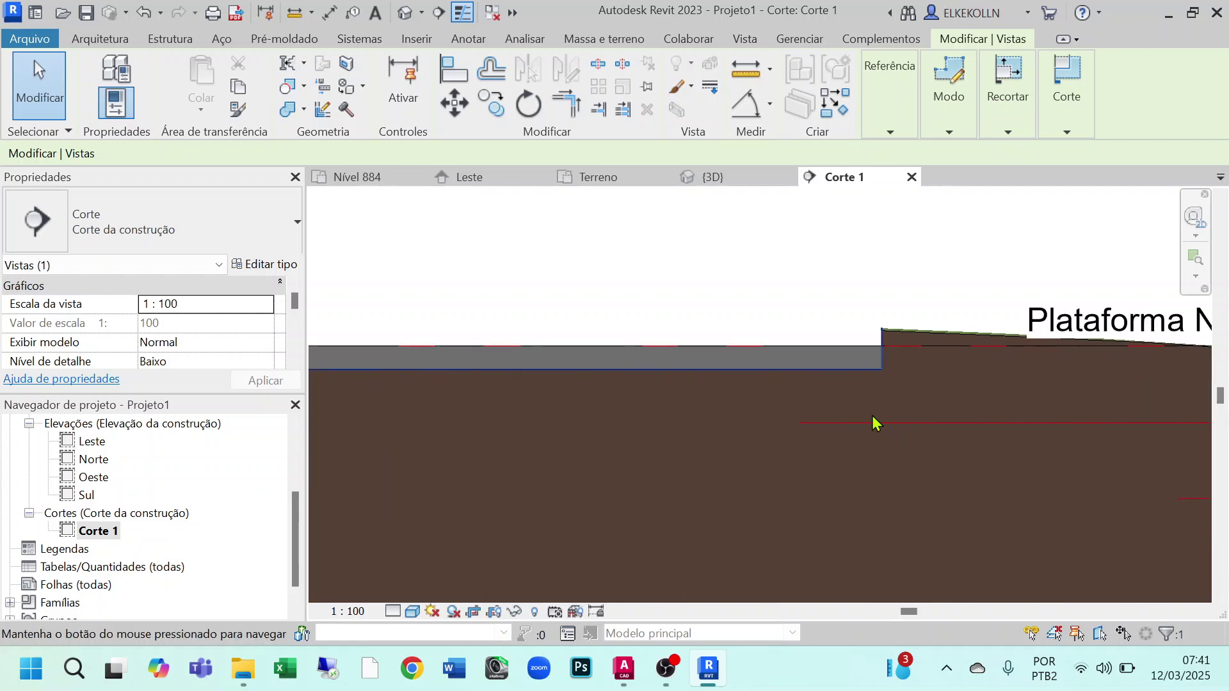
{"action": "left_click", "coordinate": [632, 188]}
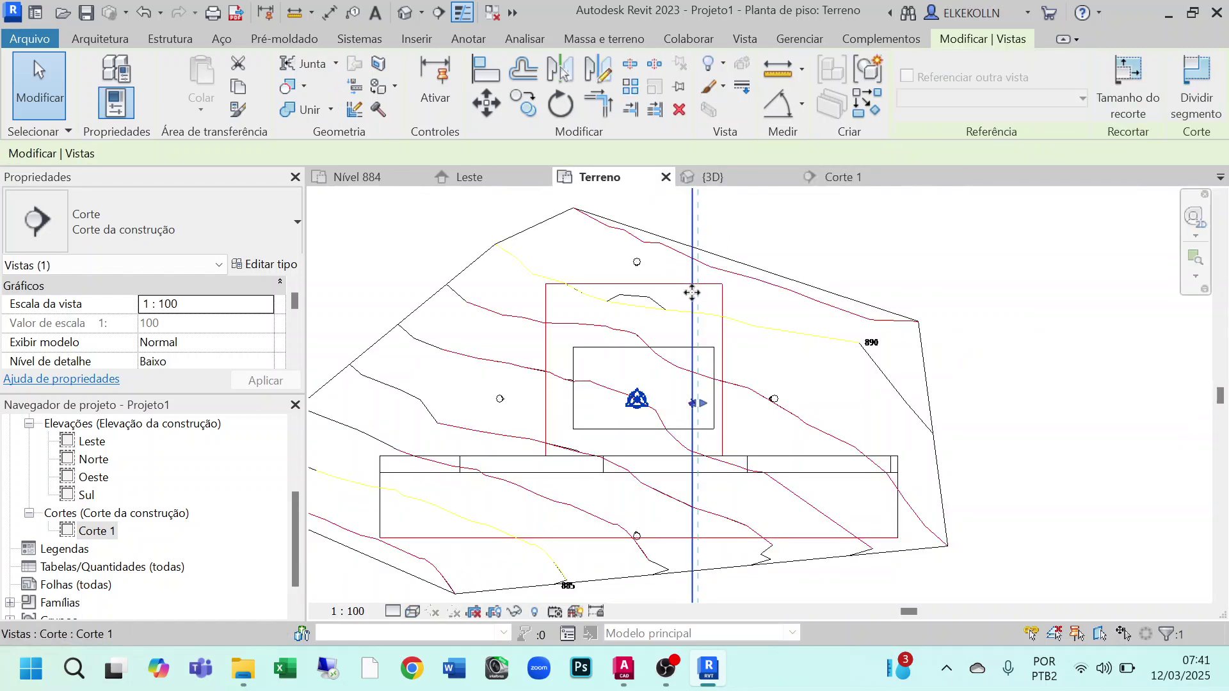
{"action": "key", "text": "Left"}
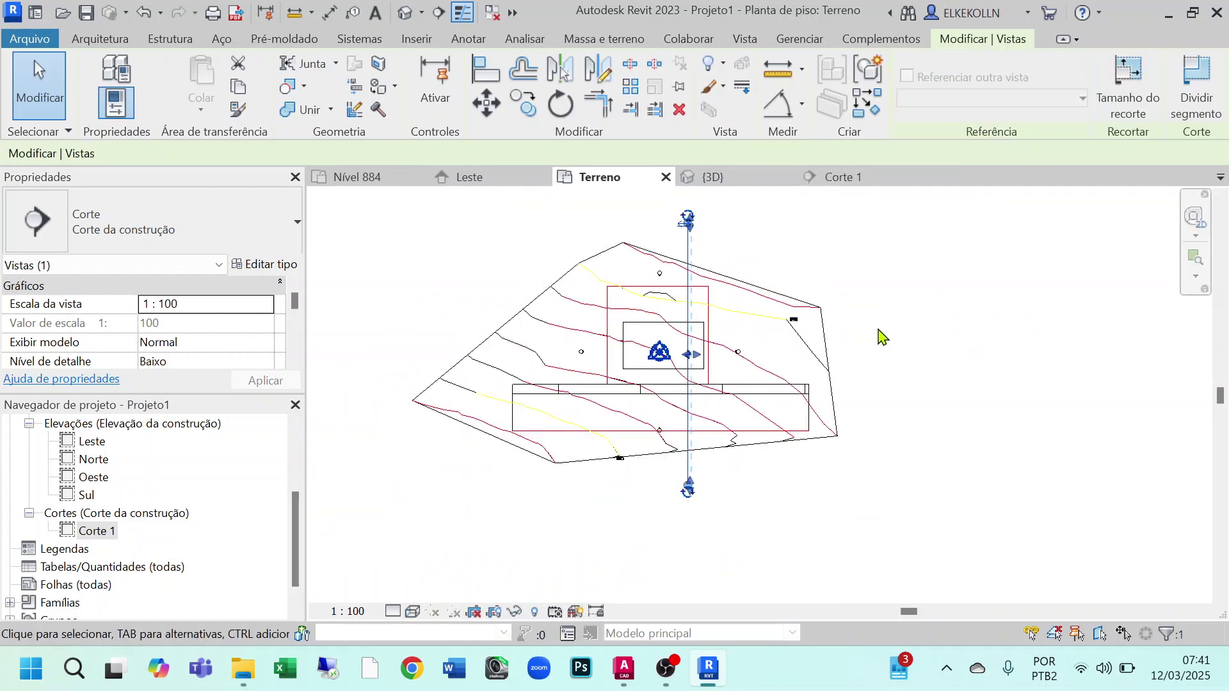
{"action": "key", "text": "Left"}
{"action": "key", "text": "Left"}
{"action": "key", "text": "Left"}
{"action": "key", "text": "Left"}
{"action": "key", "text": "Left"}
{"action": "key", "text": "Left"}
{"action": "key", "text": "Left"}
{"action": "key", "text": "Left"}
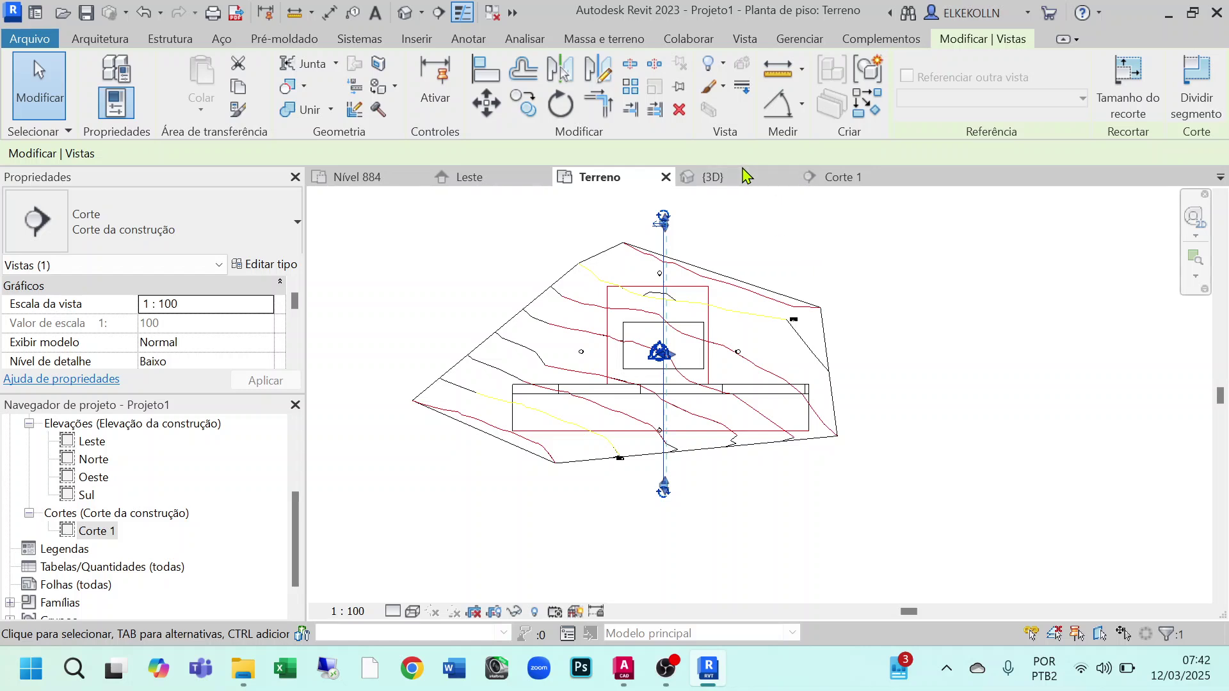
Select the building pad in the 3D view and set its height offset from level to 2
{"action": "left_click", "coordinate": [746, 179]}
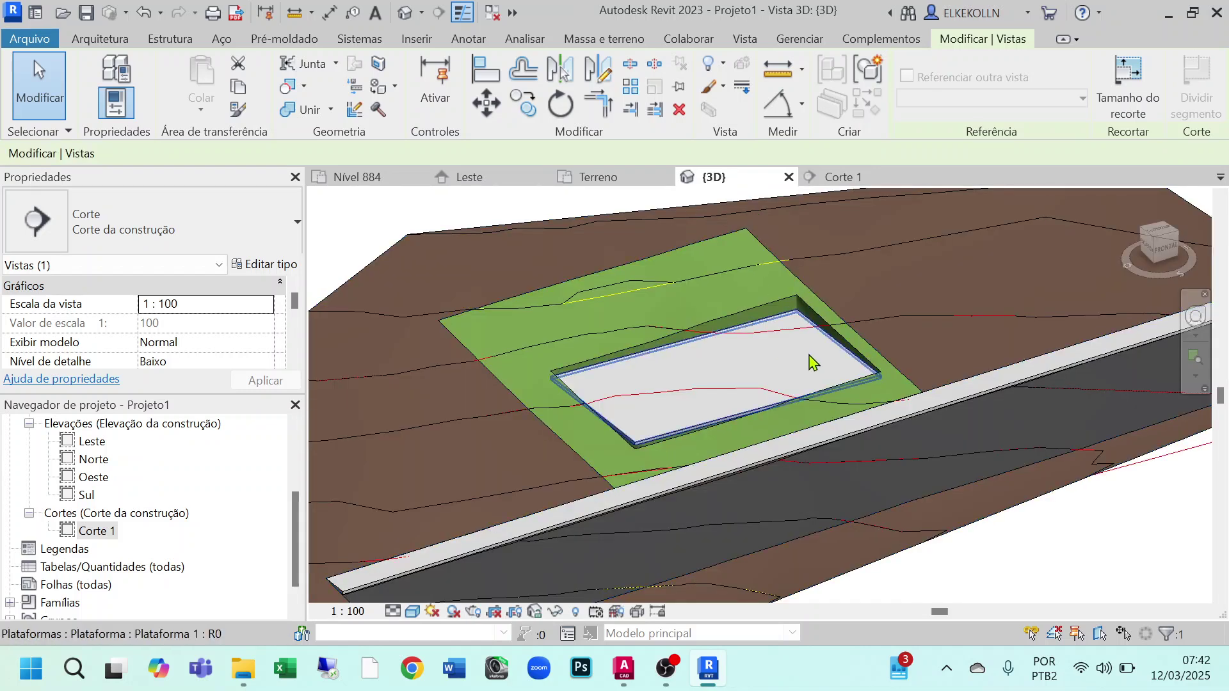
{"action": "scroll", "coordinate": [812, 372], "scroll_direction": "up", "scroll_amount": 3}
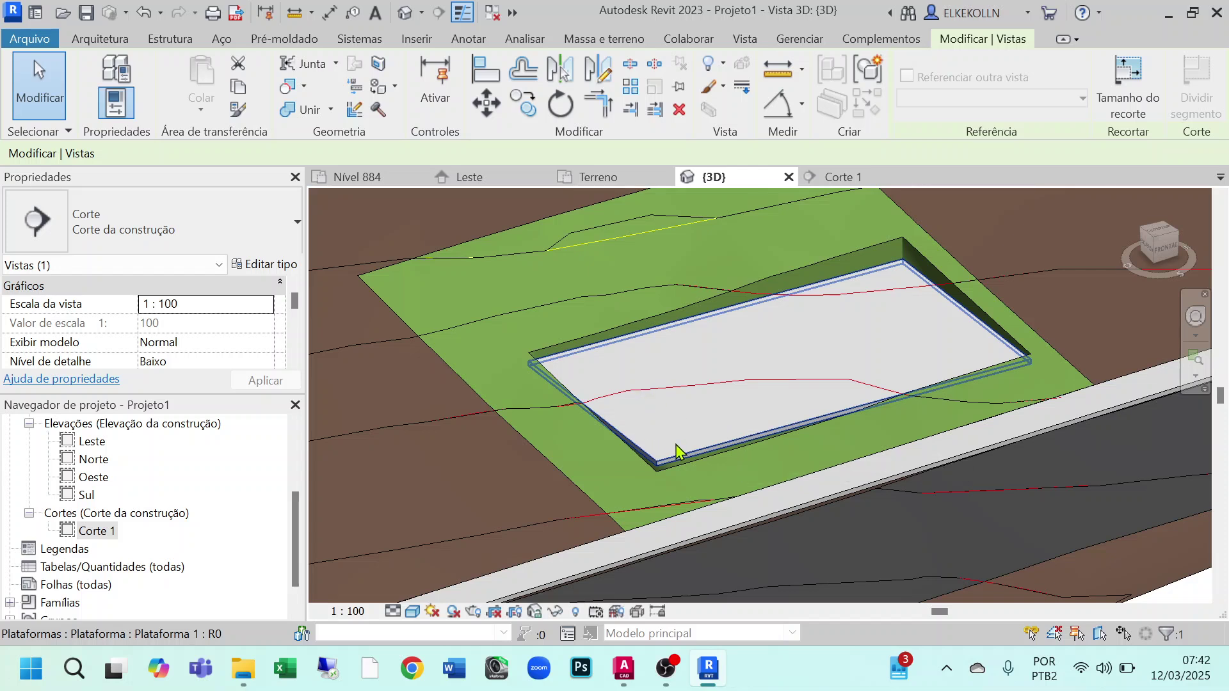
{"action": "left_click", "coordinate": [678, 453]}
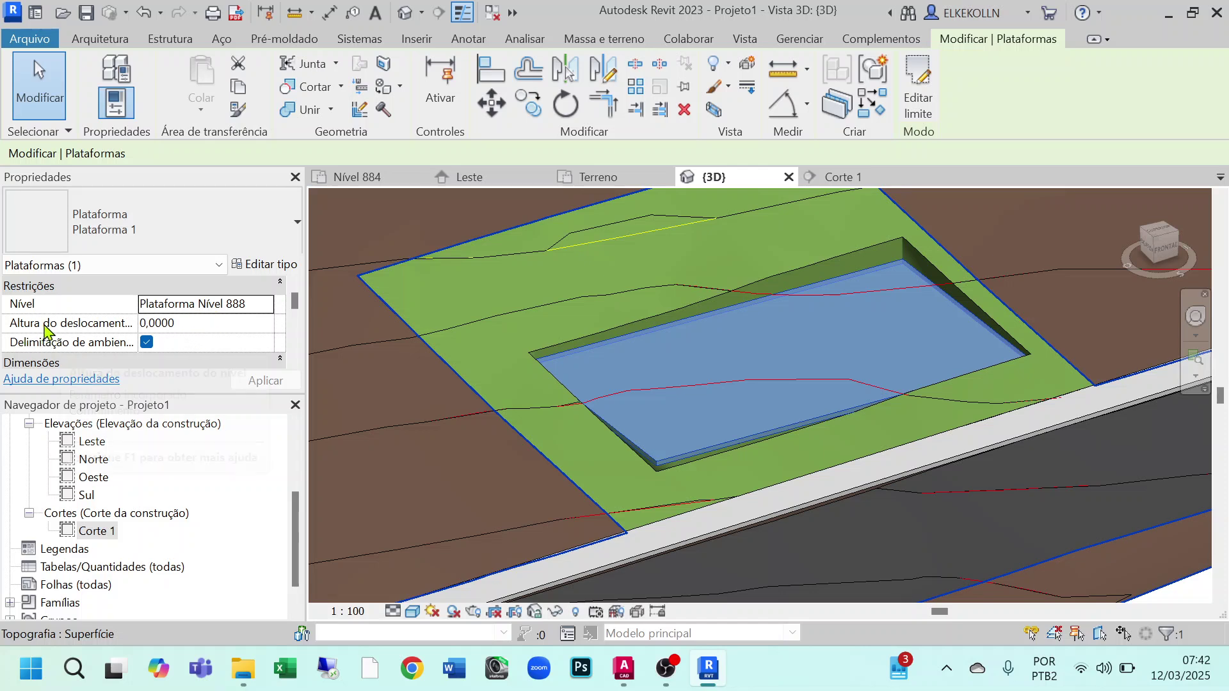
{"action": "left_click_drag", "start_coordinate": [200, 323], "coordinate": [128, 321]}
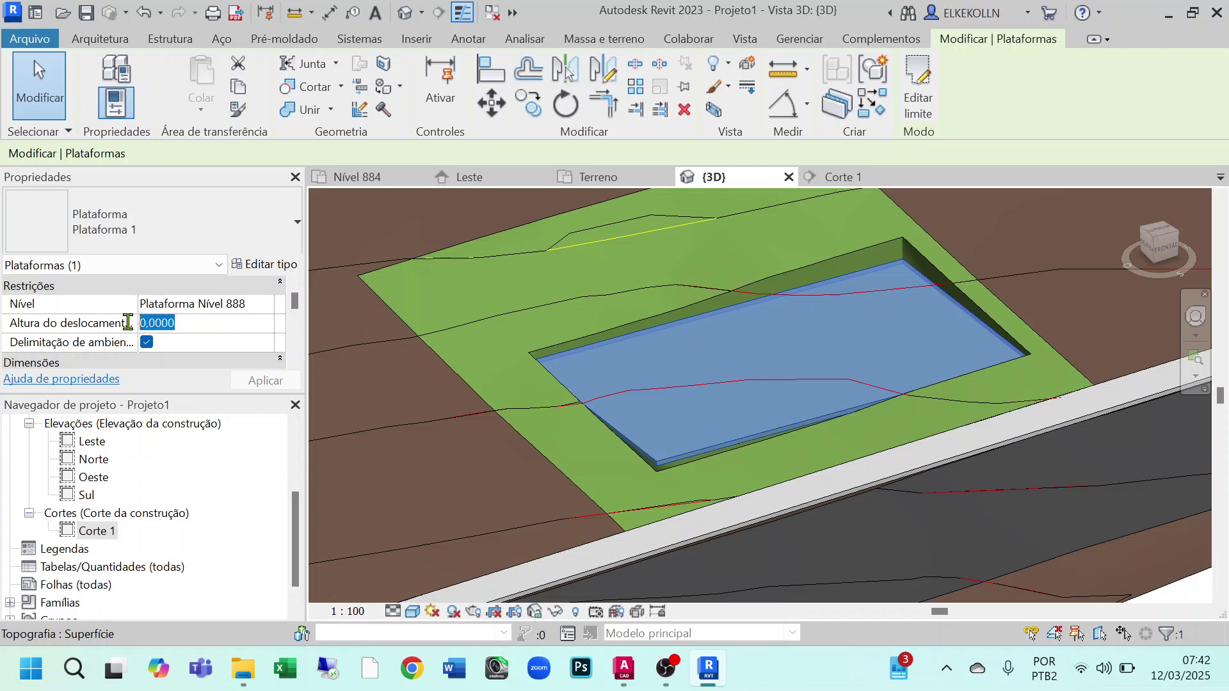
{"action": "type", "text": "2"}
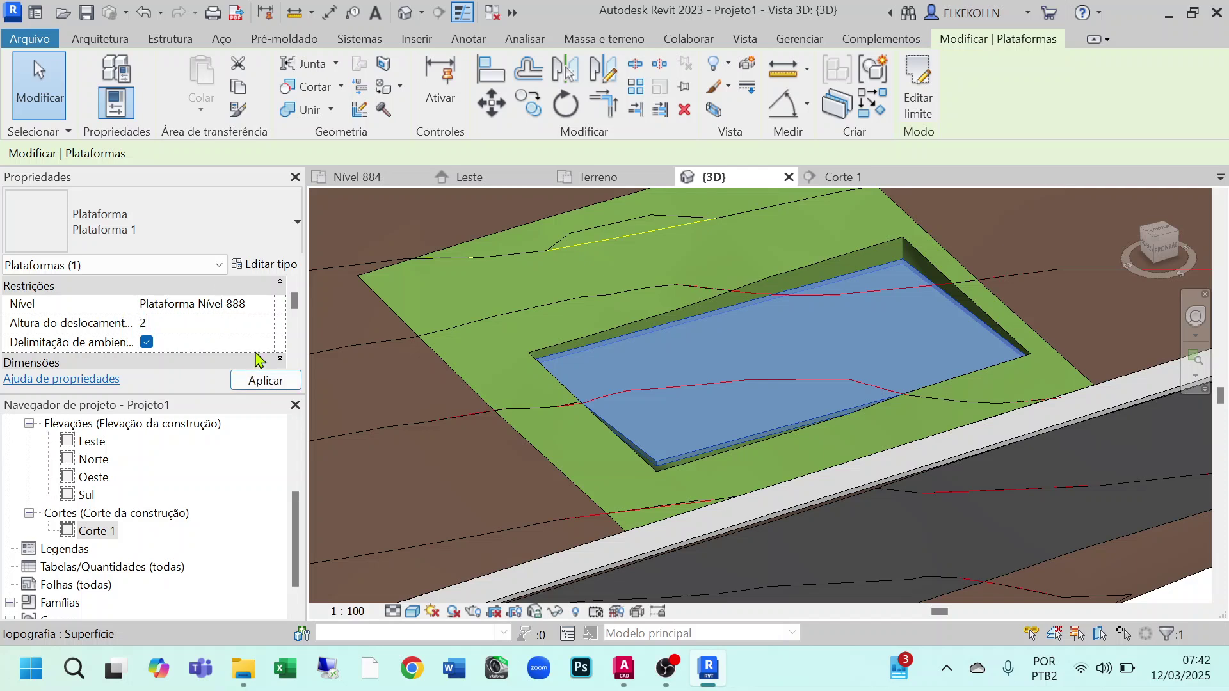
{"action": "left_click", "coordinate": [265, 380]}
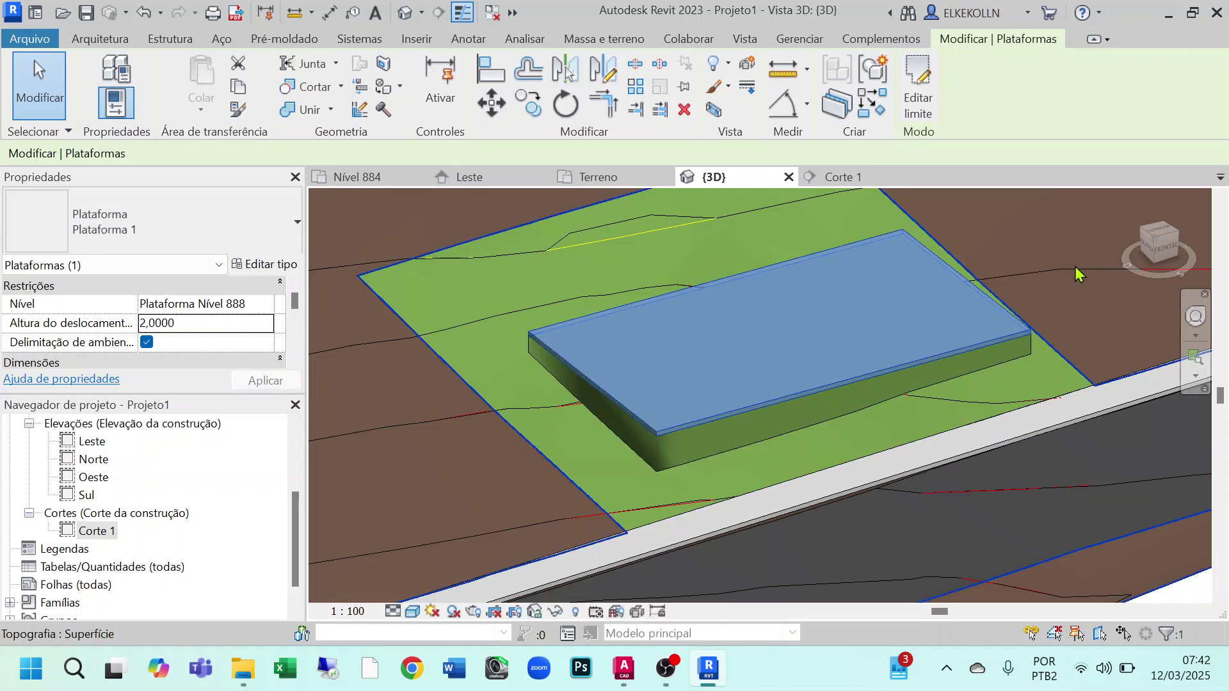
Deselect the pad and examine in section Corte 1 how it sits relative to the Plataforma Nível 888 line and the terrain
{"action": "left_click", "coordinate": [1076, 305]}
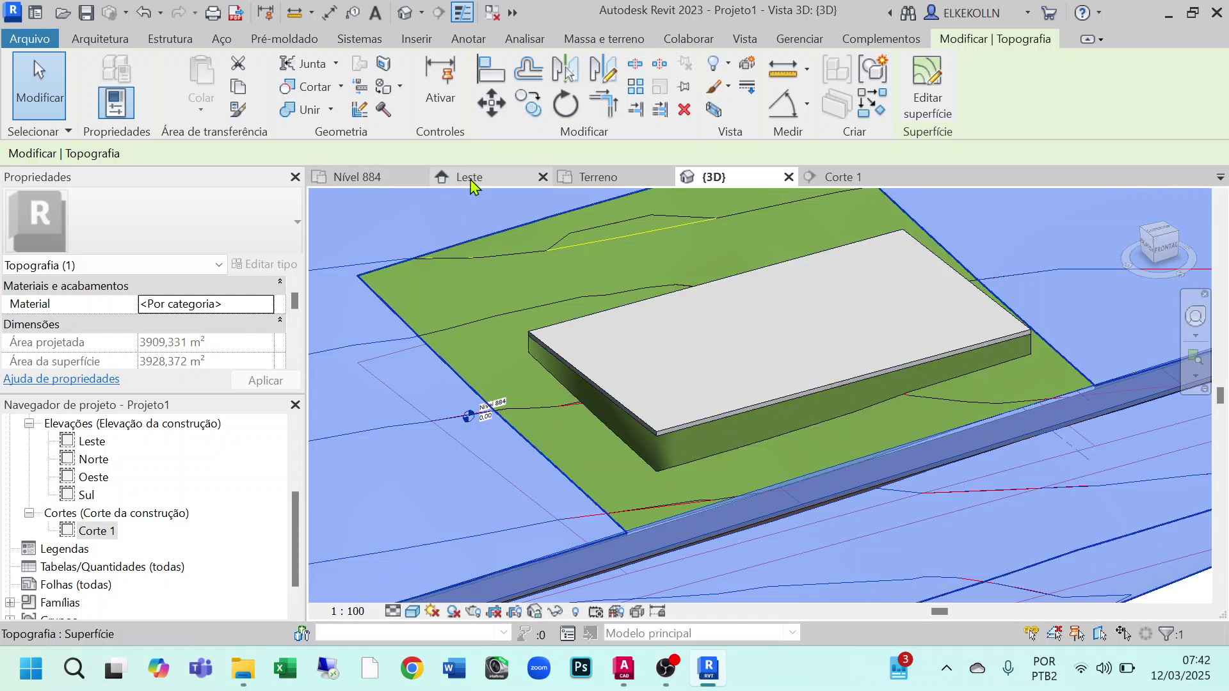
{"action": "left_click", "coordinate": [469, 177]}
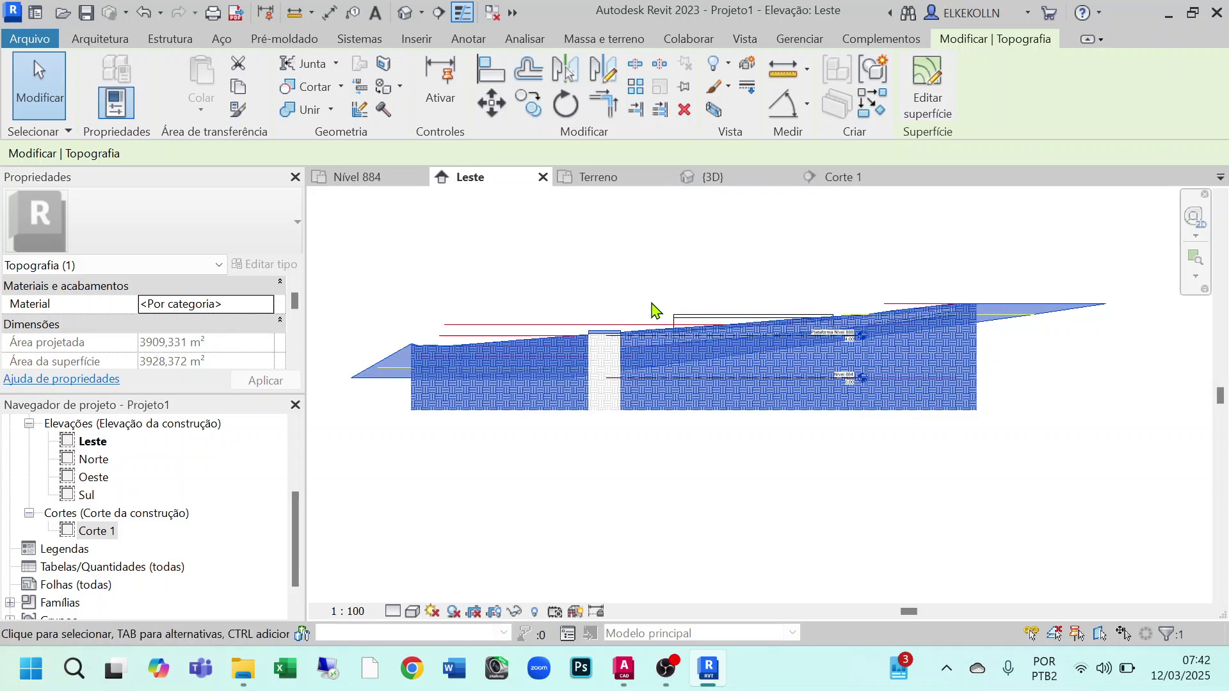
{"action": "left_click", "coordinate": [851, 177]}
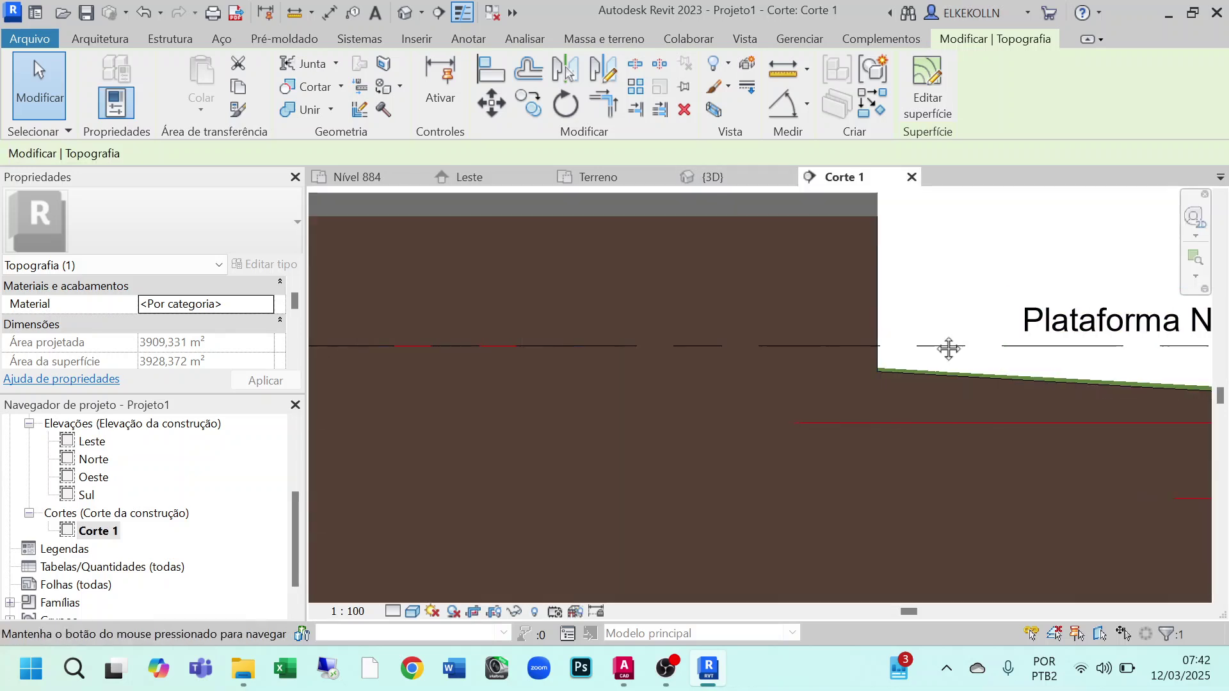
{"action": "middle_click_drag", "start_coordinate": [947, 349], "coordinate": [659, 351]}
{"action": "scroll", "coordinate": [659, 351], "scroll_direction": "down", "scroll_amount": 2}
{"action": "middle_click_drag", "start_coordinate": [650, 406], "coordinate": [973, 469]}
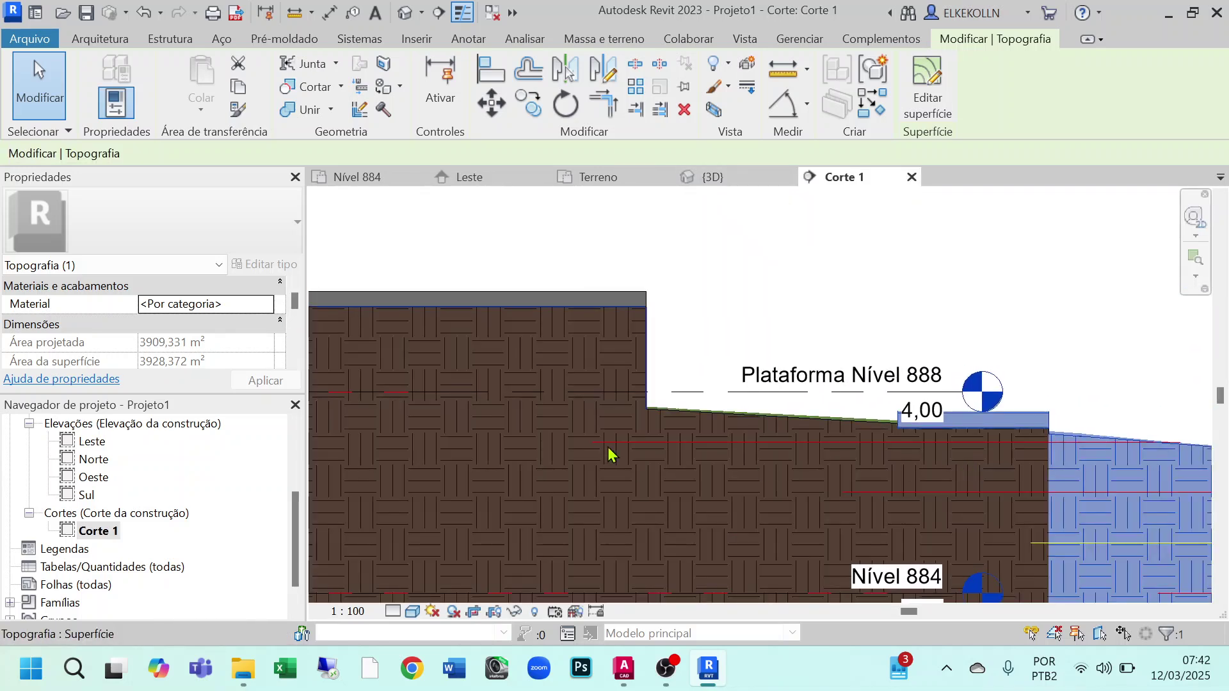
{"action": "middle_click_drag", "start_coordinate": [612, 455], "coordinate": [788, 397]}
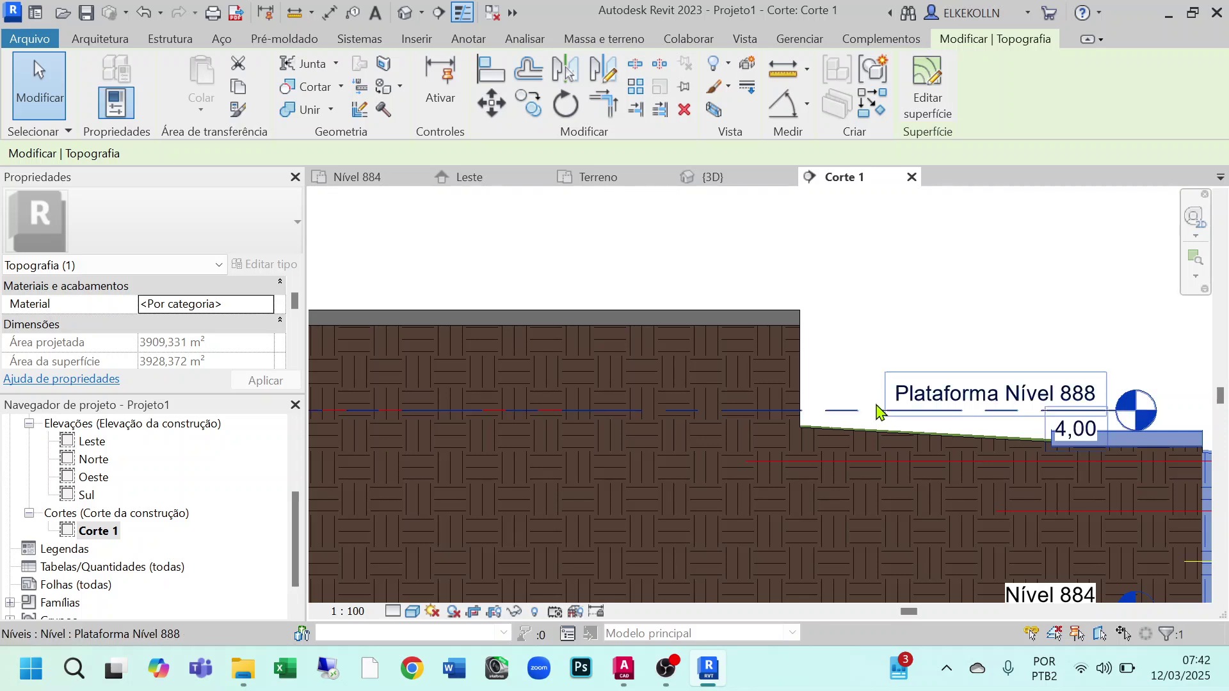
{"action": "scroll", "coordinate": [844, 414], "scroll_direction": "down", "scroll_amount": 2}
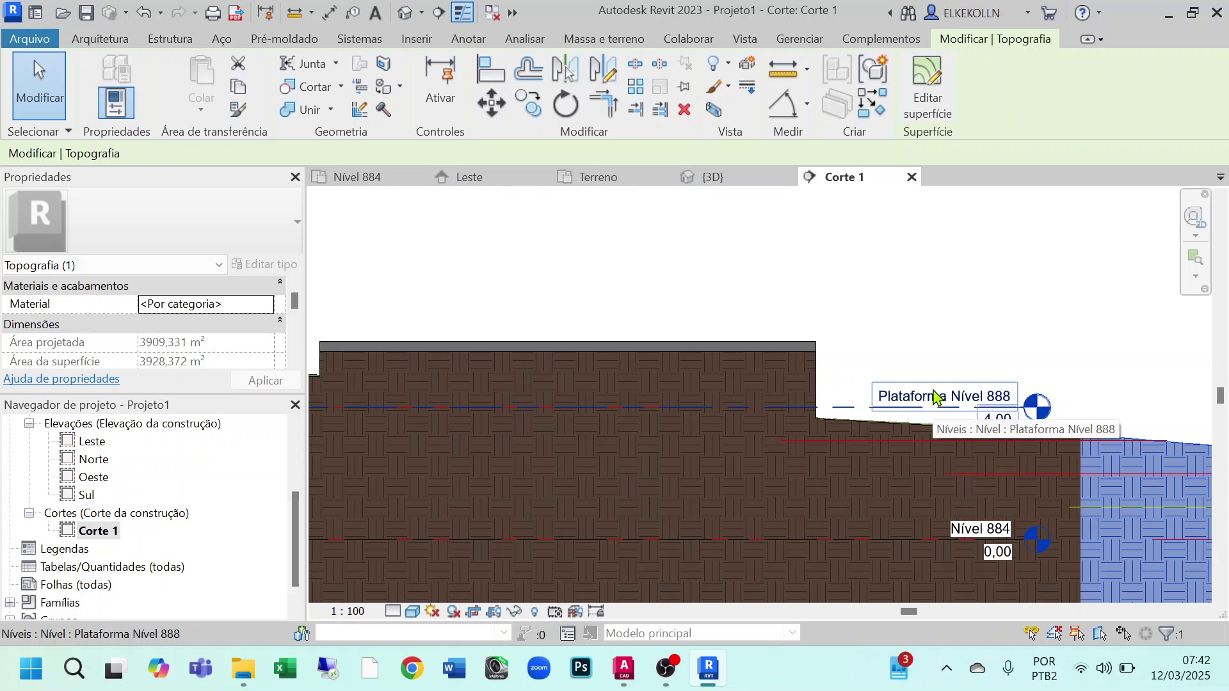
Select the building pad in the 3D view again and set its height offset from level to 0
{"action": "left_click", "coordinate": [705, 177]}
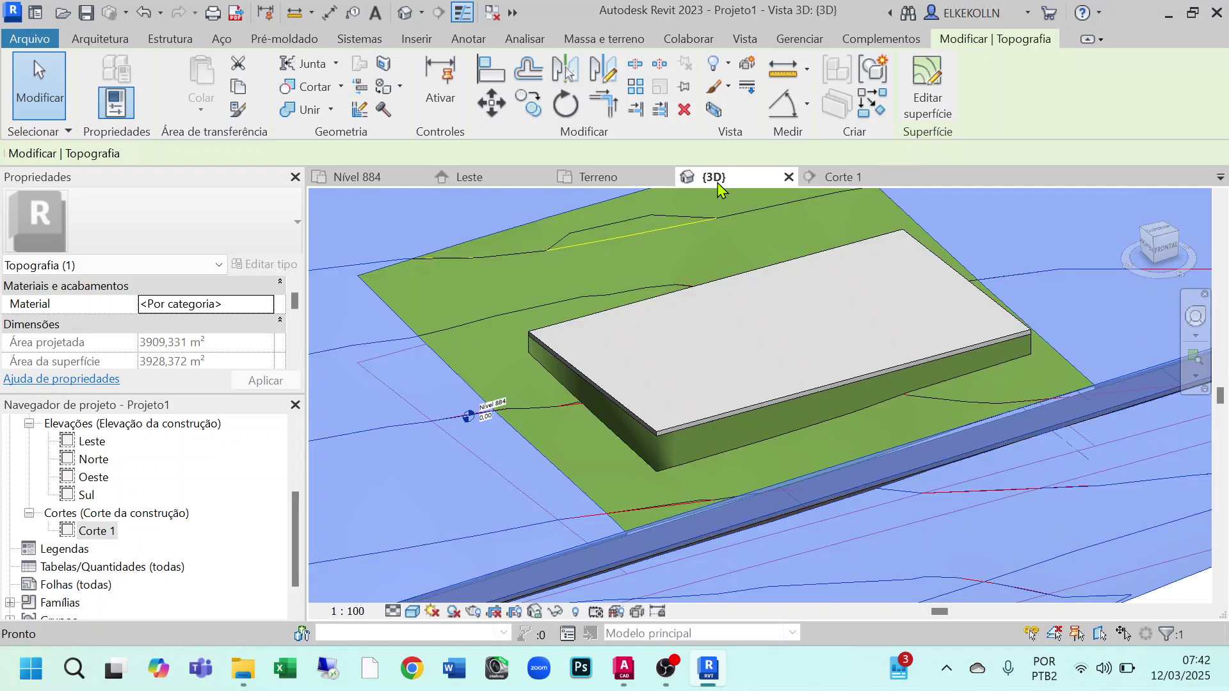
{"action": "left_click", "coordinate": [792, 393]}
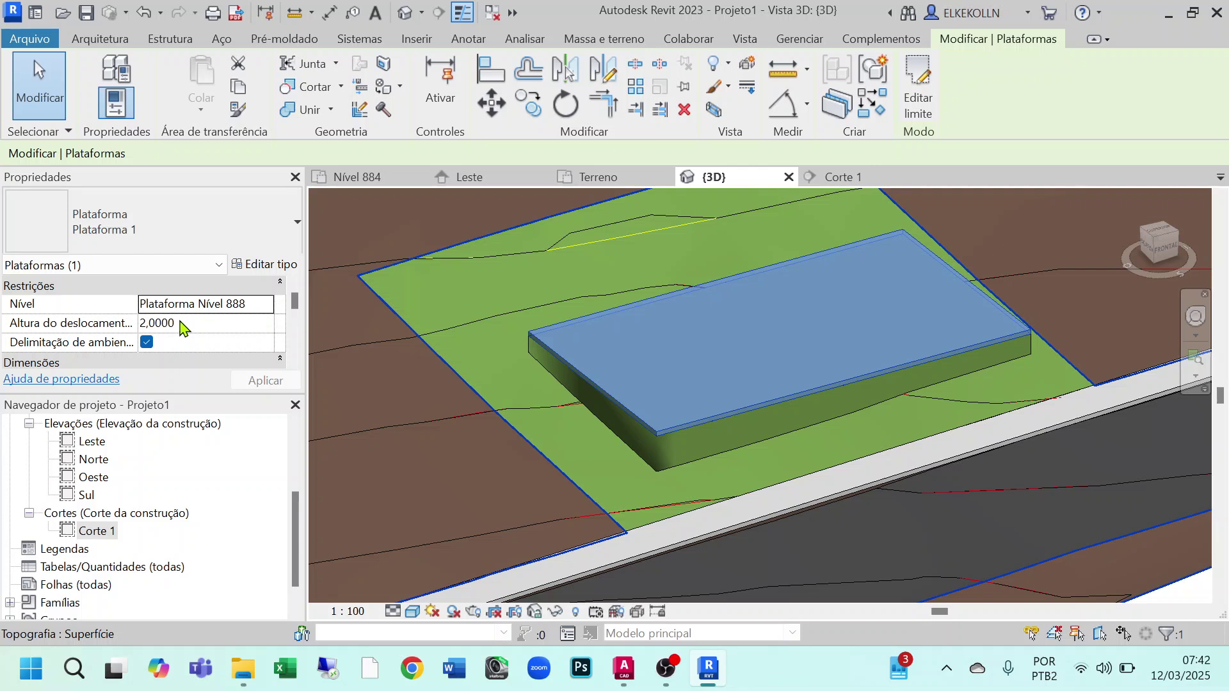
{"action": "left_click", "coordinate": [192, 324]}
{"action": "left_click_drag", "start_coordinate": [195, 325], "coordinate": [93, 323]}
{"action": "type", "text": "0"}
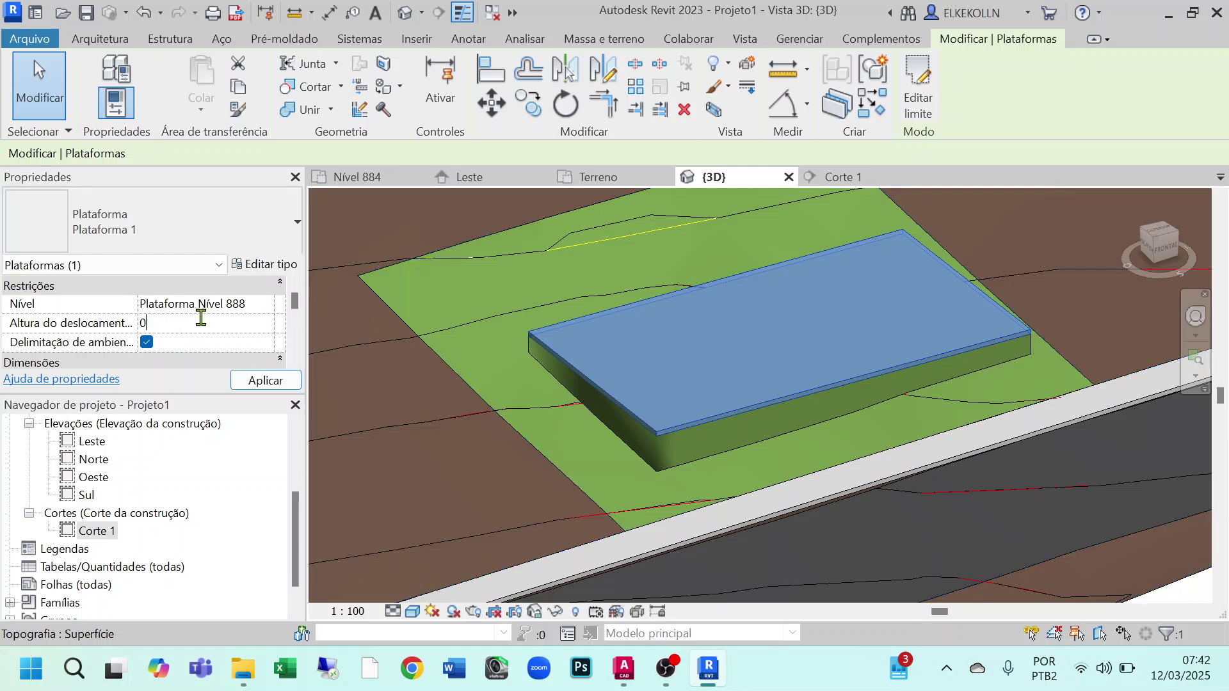
{"action": "left_click", "coordinate": [267, 382]}
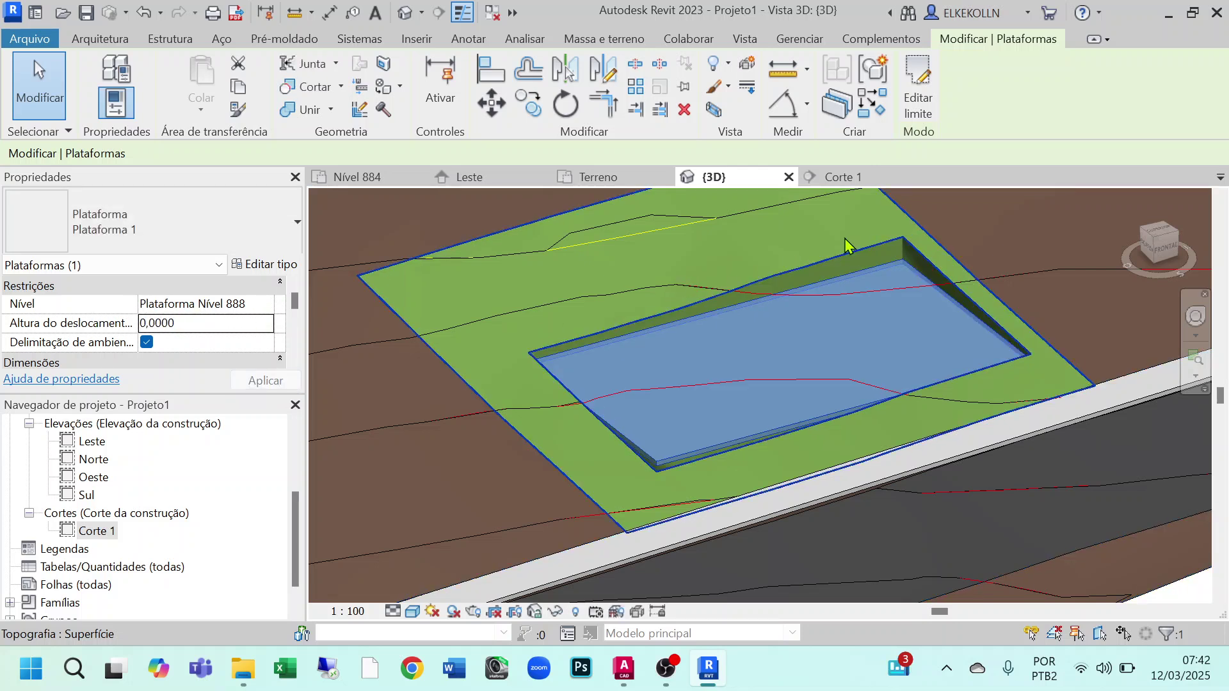
In section Corte 1, select the Plataforma Nível 888 level and set its elevation to 6
{"action": "left_click", "coordinate": [493, 177]}
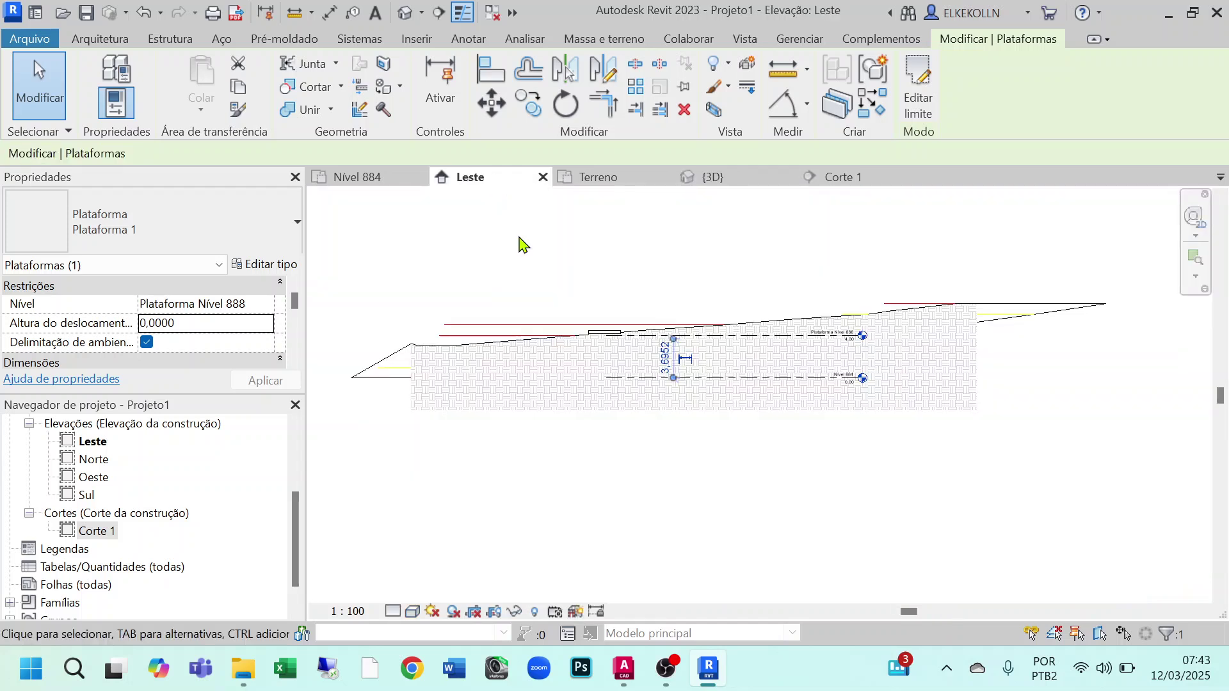
{"action": "left_click", "coordinate": [832, 177]}
{"action": "scroll", "coordinate": [745, 288], "scroll_direction": "up", "scroll_amount": 3}
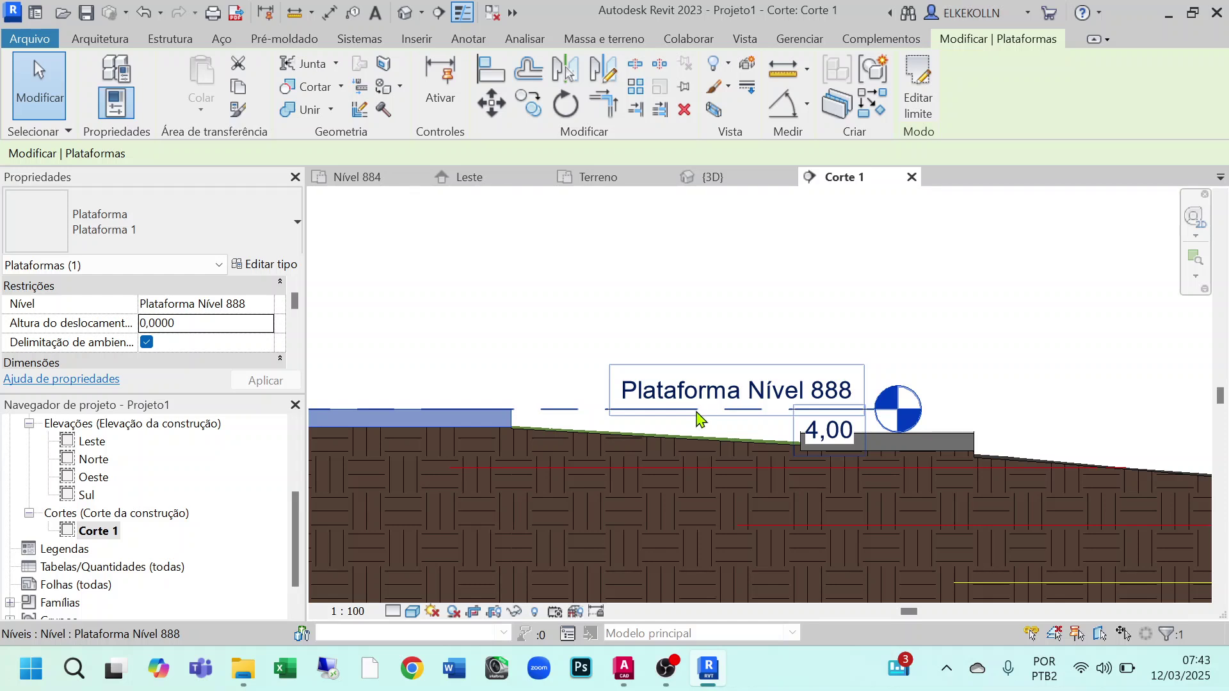
{"action": "left_click", "coordinate": [563, 409]}
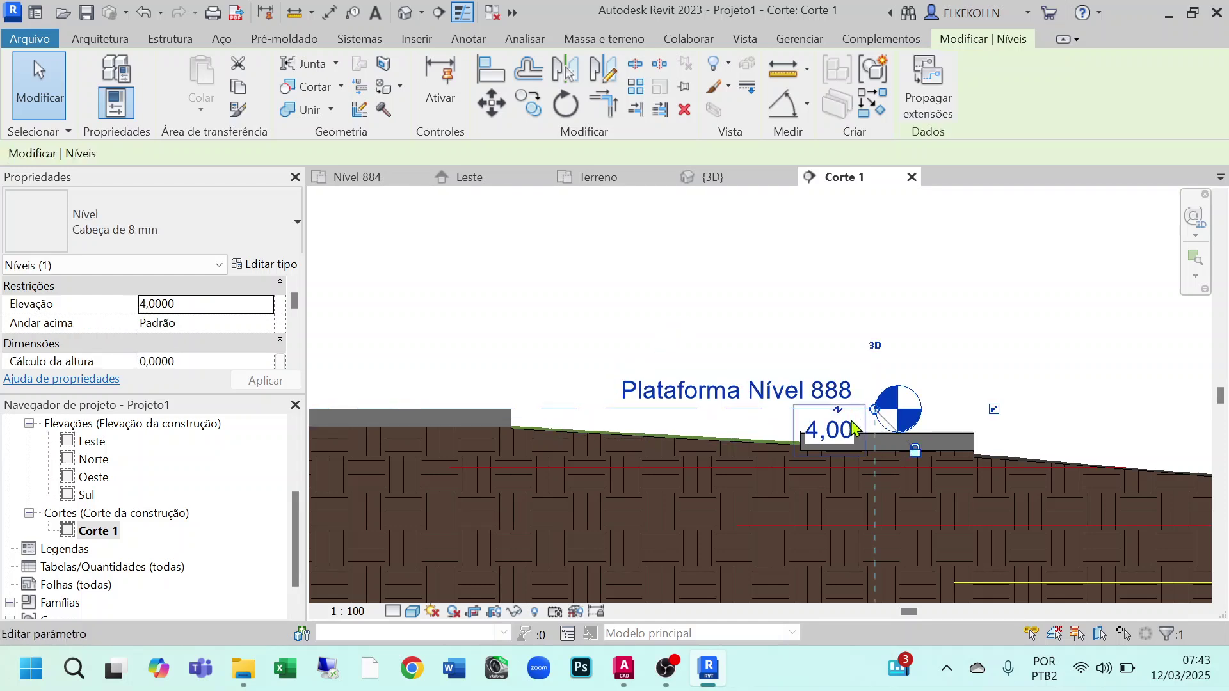
{"action": "middle_click_drag", "start_coordinate": [824, 441], "coordinate": [1190, 329]}
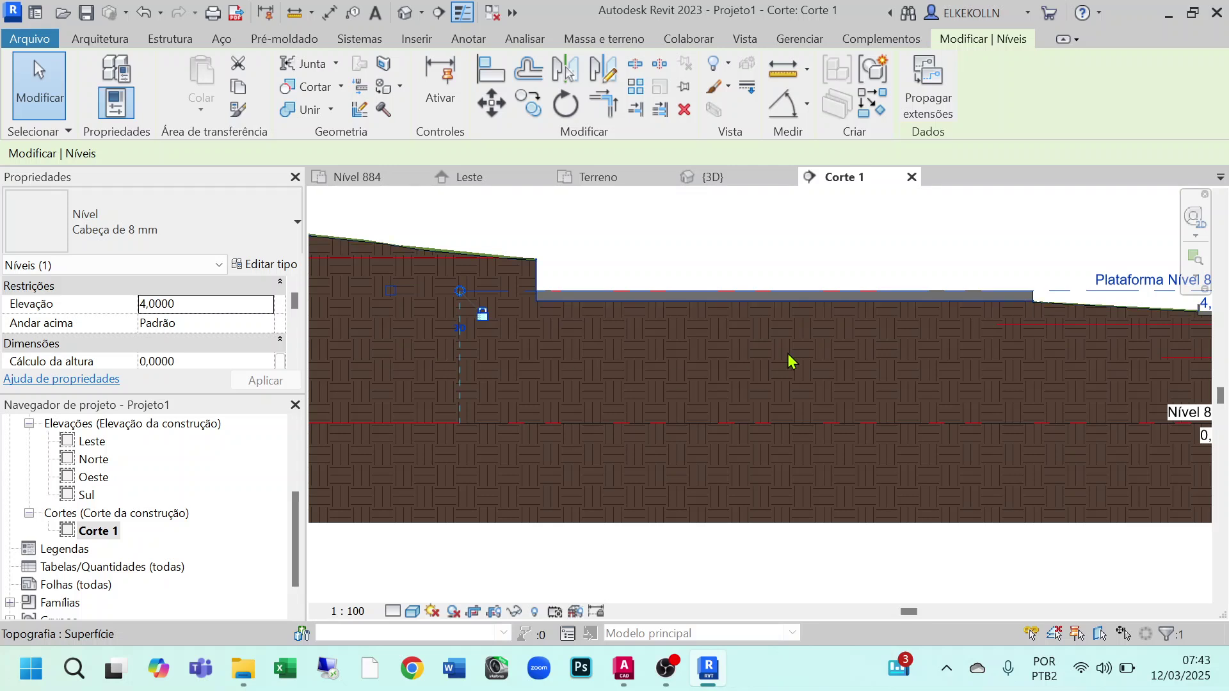
{"action": "middle_click_drag", "start_coordinate": [792, 361], "coordinate": [337, 406]}
{"action": "scroll", "coordinate": [779, 275], "scroll_direction": "up", "scroll_amount": 3}
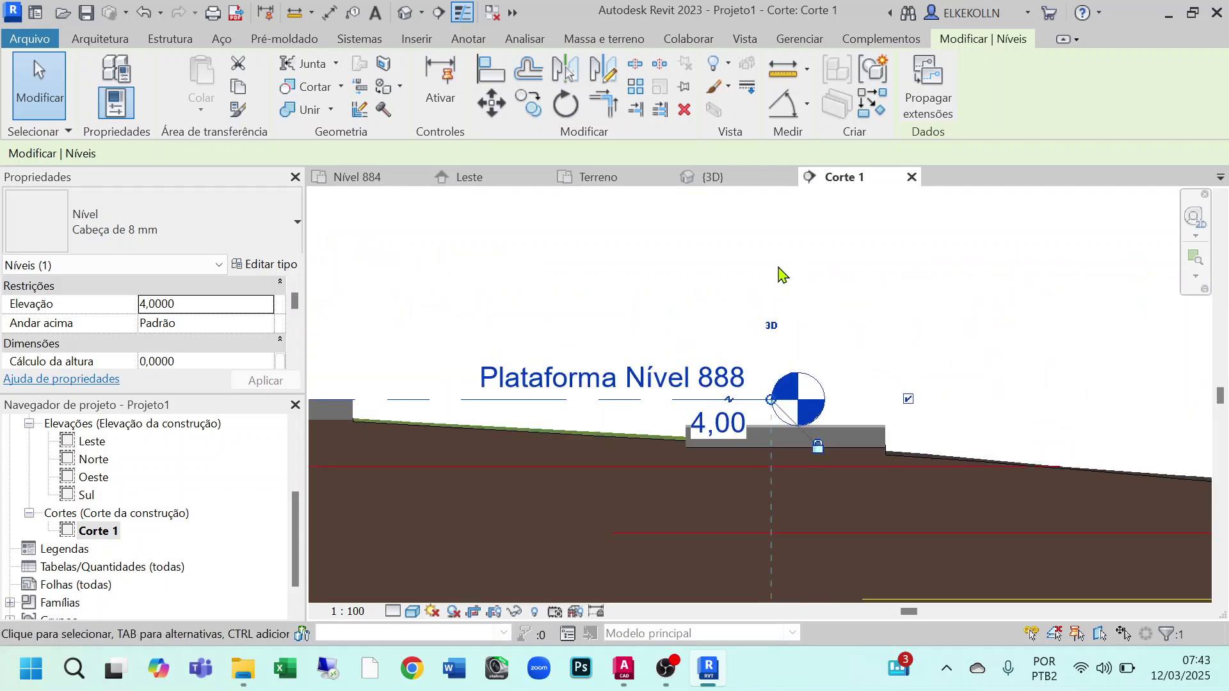
{"action": "left_click", "coordinate": [741, 424]}
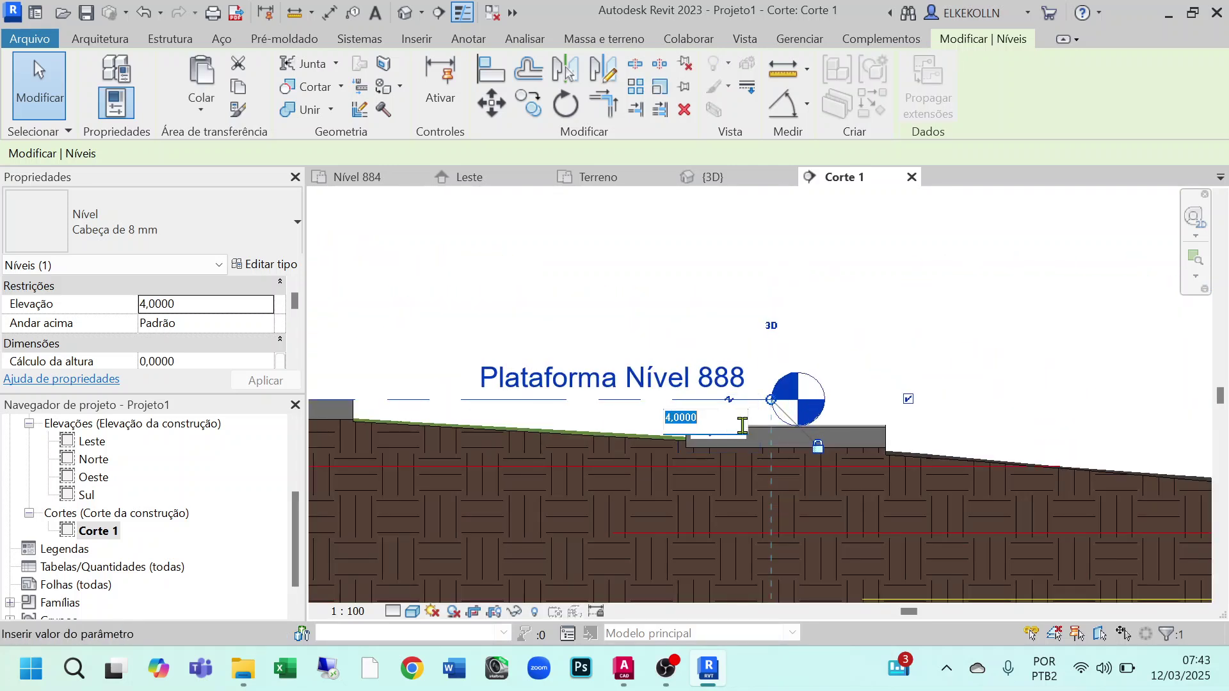
{"action": "type", "text": "6"}
{"action": "key", "text": "Return"}
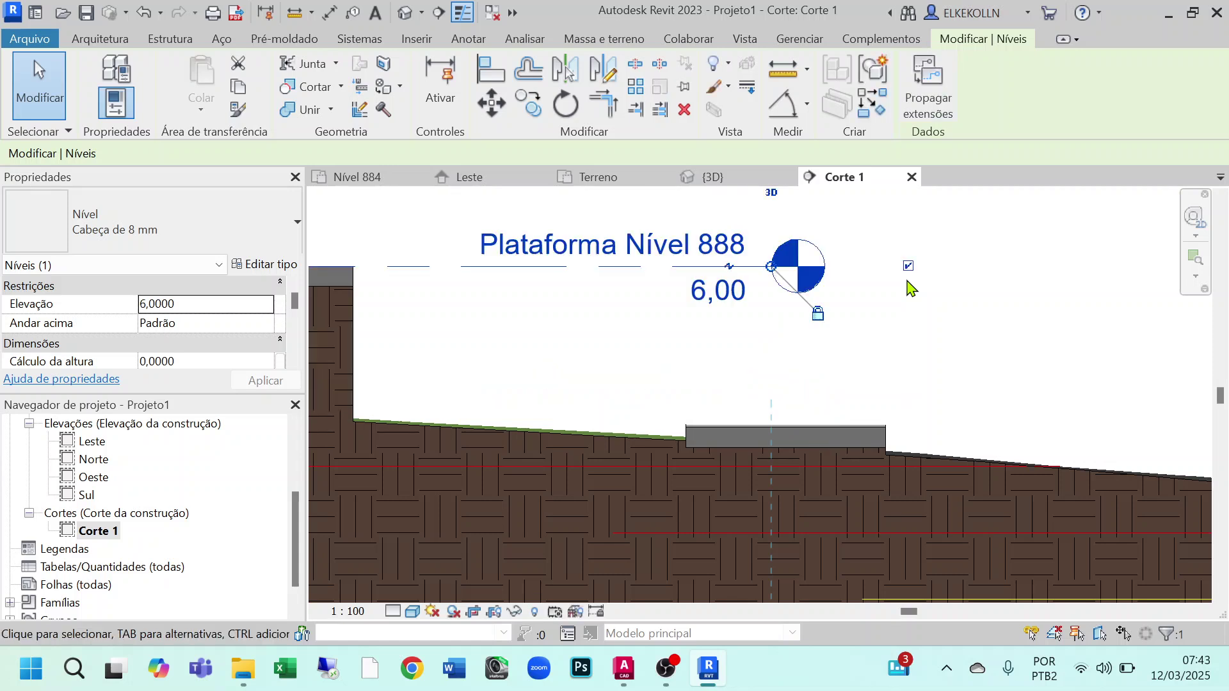
Examine the pad on the moved level in section Corte 1, comparing its edges with the terrain and sidewalk, and check it in 3D
{"action": "scroll", "coordinate": [921, 281], "scroll_direction": "down", "scroll_amount": 4}
{"action": "middle_click_drag", "start_coordinate": [702, 370], "coordinate": [963, 379]}
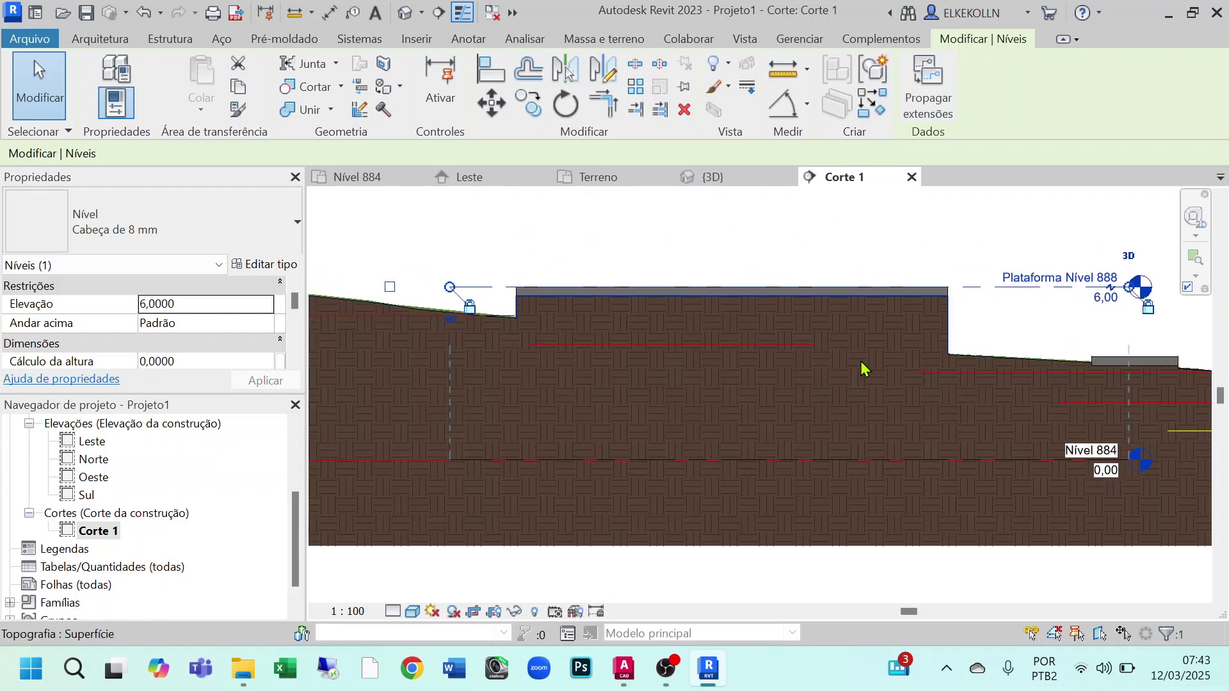
{"action": "middle_click_drag", "start_coordinate": [982, 307], "coordinate": [810, 306]}
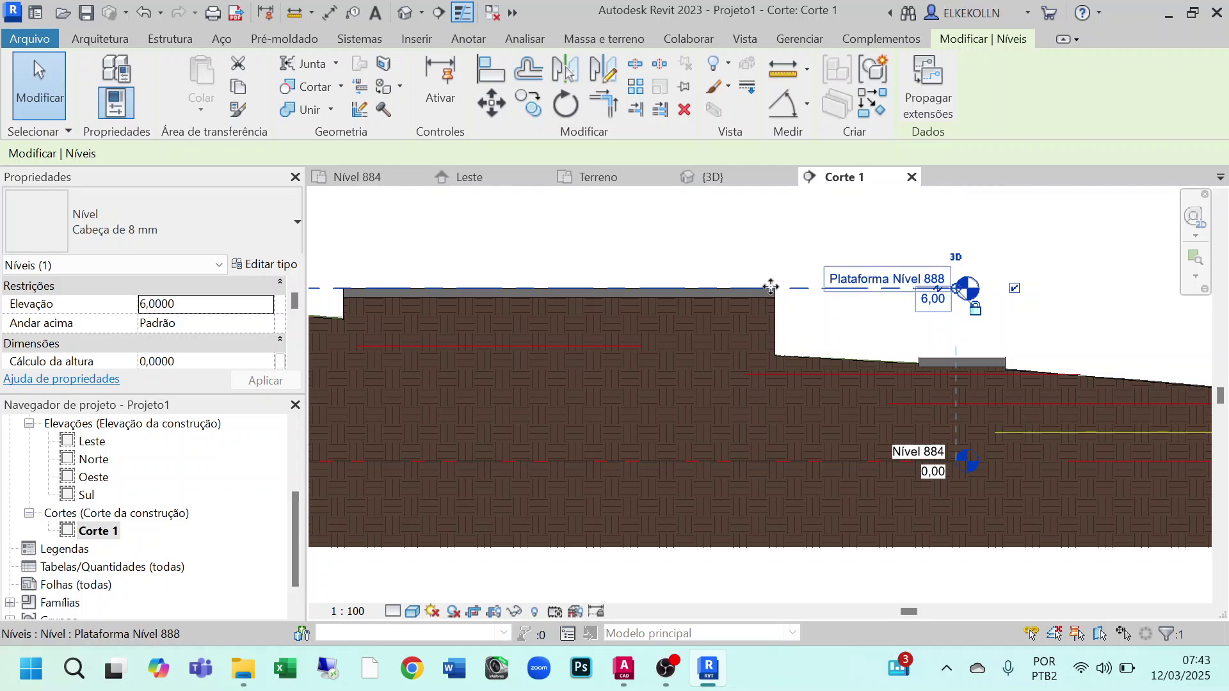
{"action": "scroll", "coordinate": [792, 282], "scroll_direction": "up", "scroll_amount": 3}
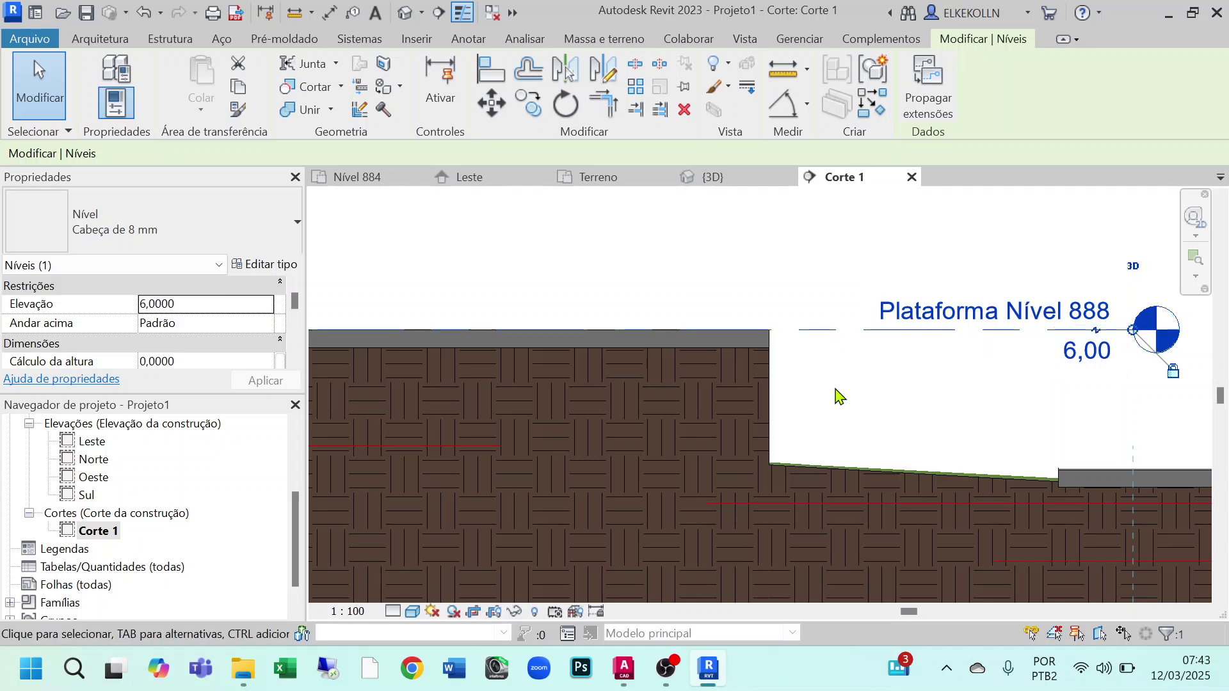
{"action": "scroll", "coordinate": [838, 397], "scroll_direction": "down", "scroll_amount": 1}
{"action": "scroll", "coordinate": [837, 394], "scroll_direction": "down", "scroll_amount": 2}
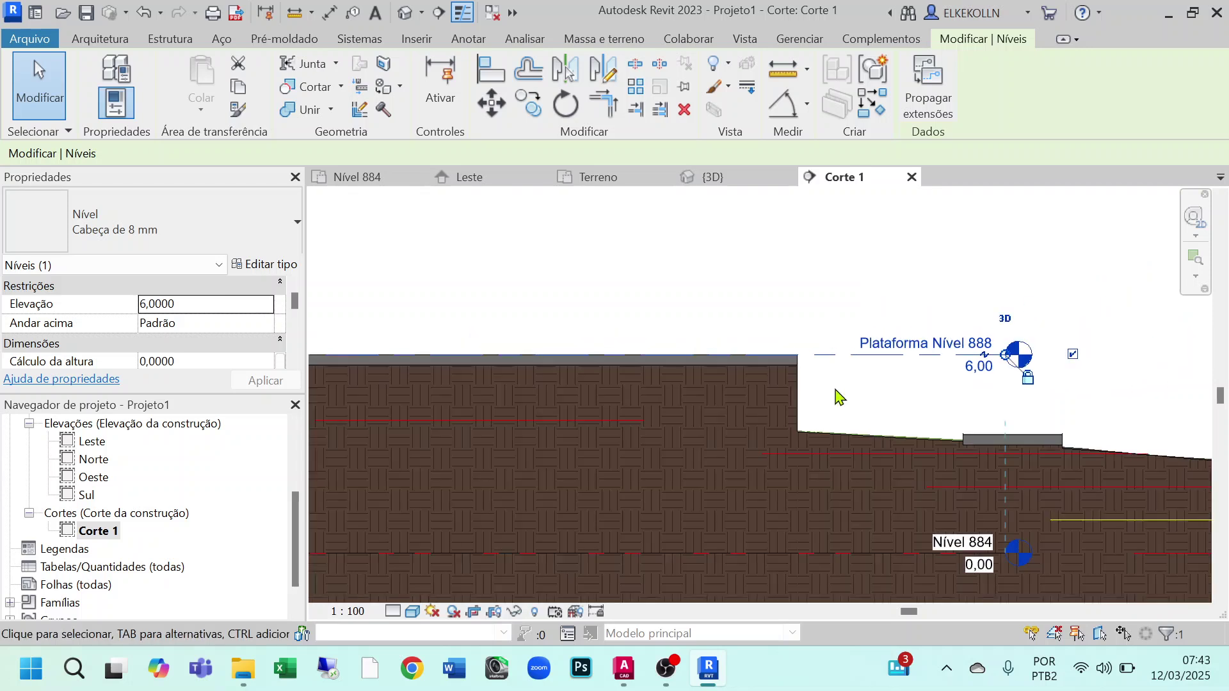
{"action": "middle_click_drag", "start_coordinate": [866, 408], "coordinate": [918, 414]}
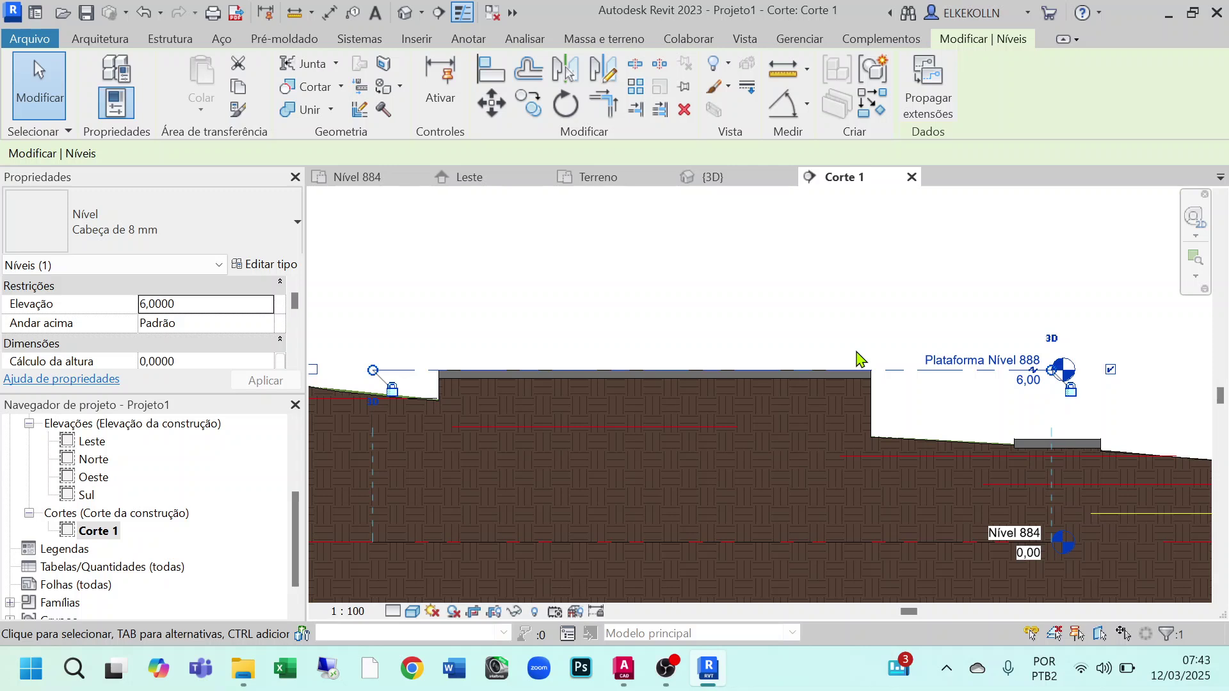
{"action": "middle_click_drag", "start_coordinate": [935, 424], "coordinate": [912, 439]}
{"action": "left_click", "coordinate": [710, 174]}
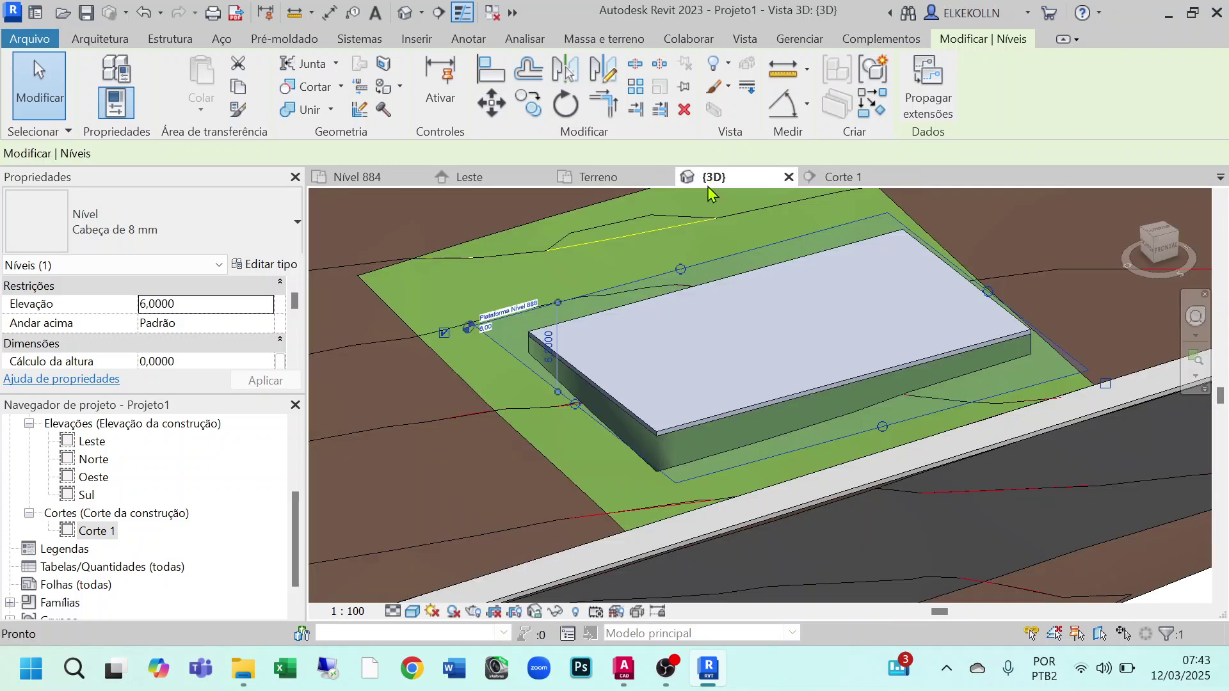
Recheck the pad's height against the terrain in section Corte 1, then deselect the topography and review the lot, pad, sidewalk and road in 3D
{"action": "left_click", "coordinate": [1011, 328]}
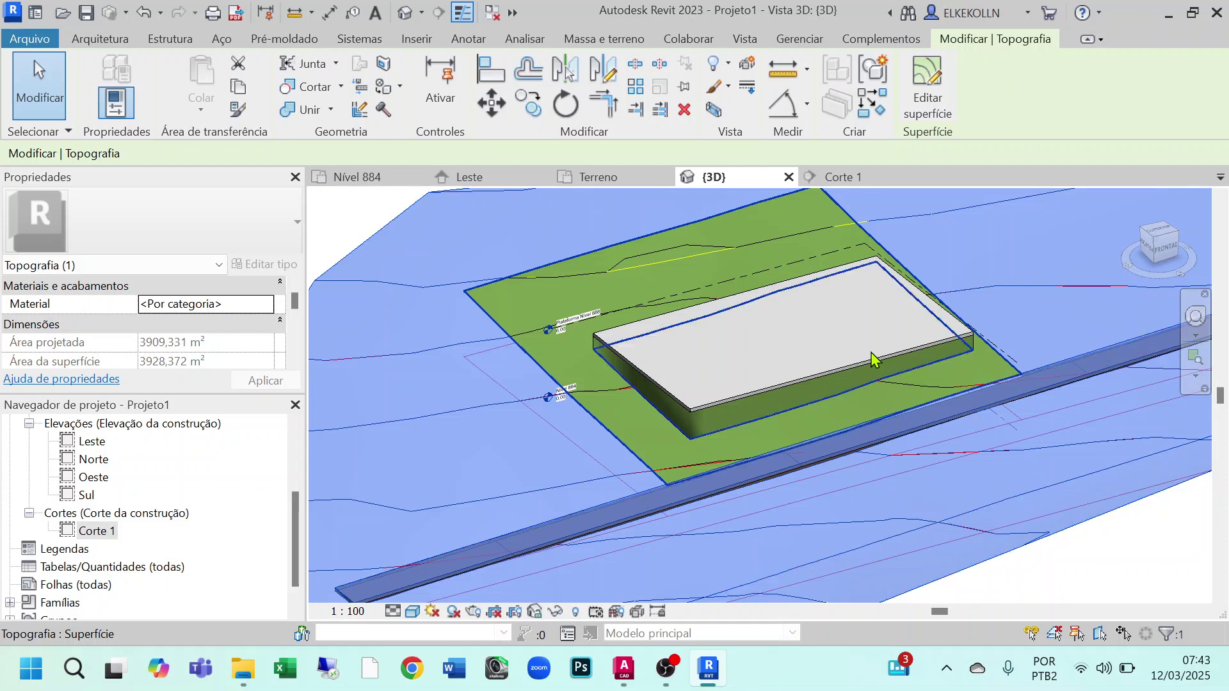
{"action": "left_click", "coordinate": [851, 178]}
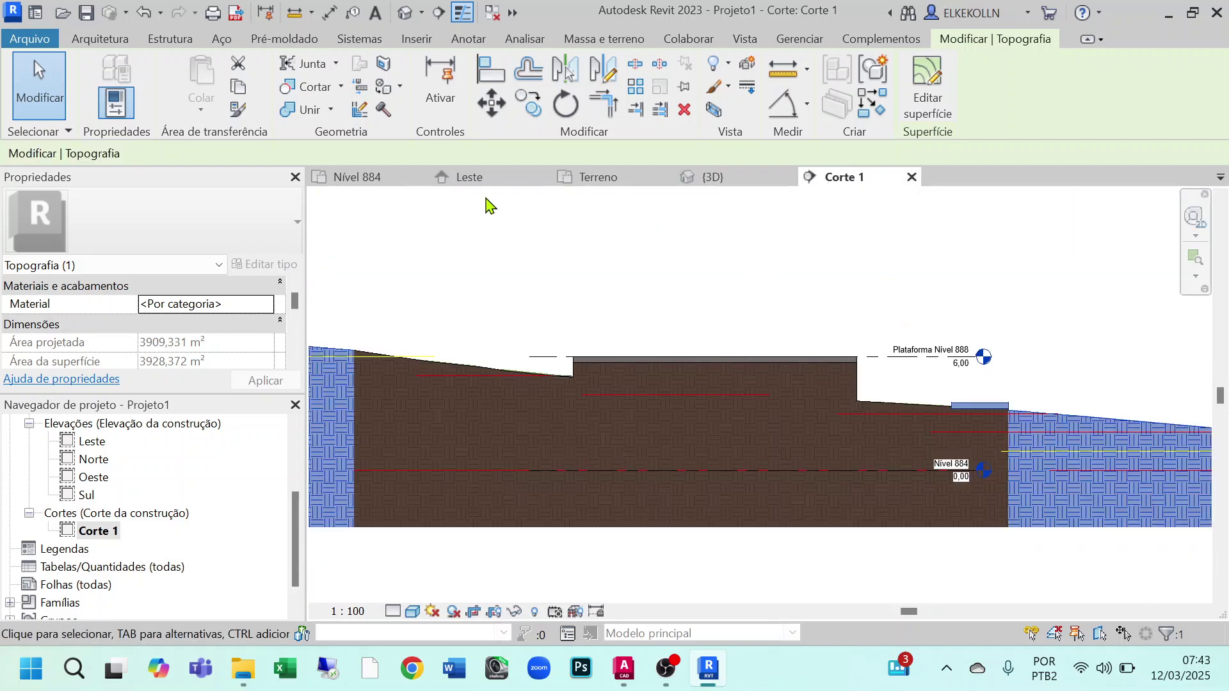
{"action": "left_click", "coordinate": [612, 179]}
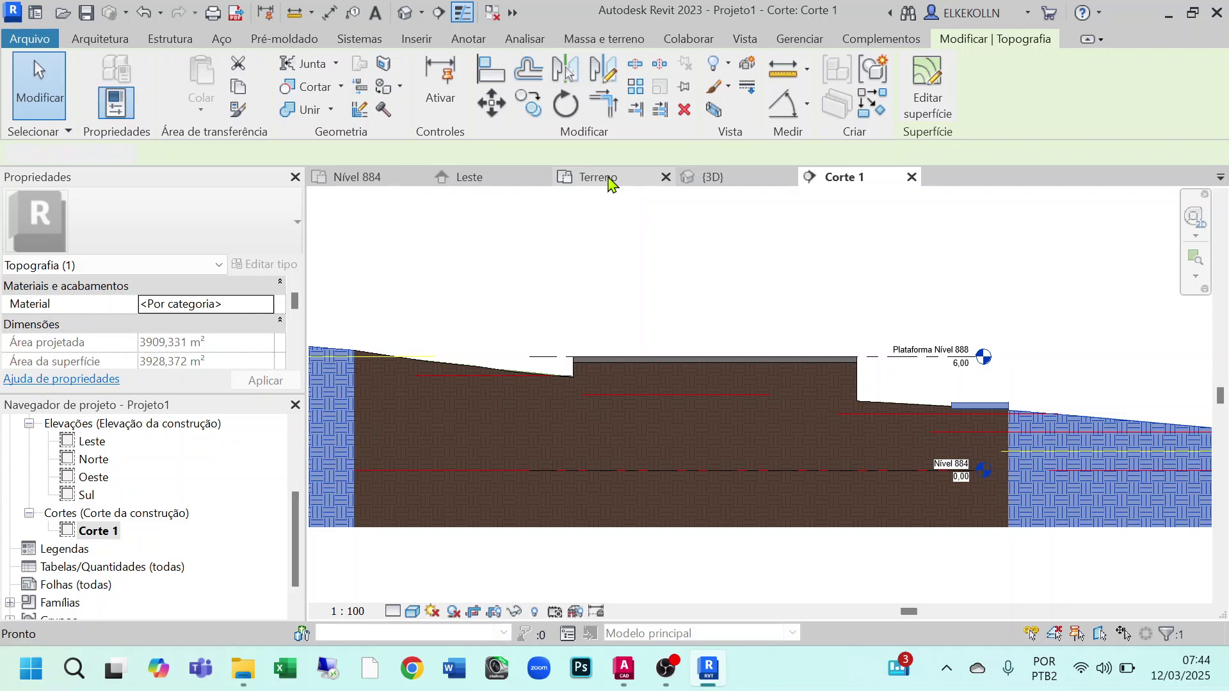
{"action": "left_click", "coordinate": [718, 180]}
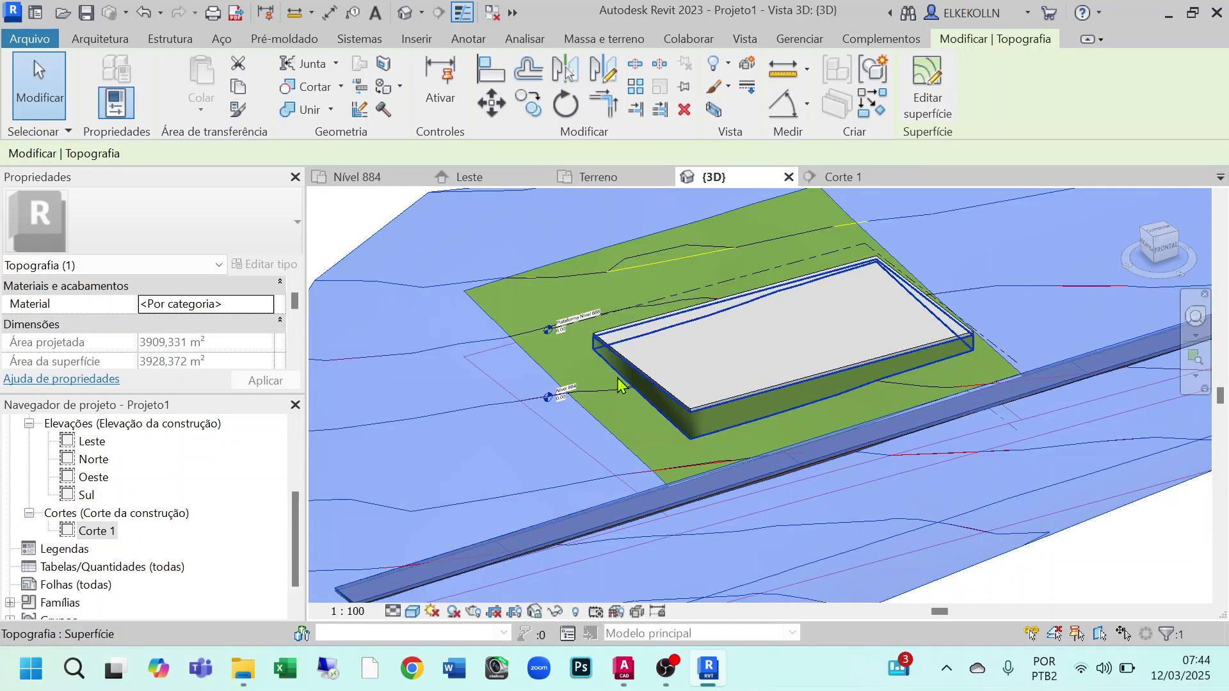
{"action": "scroll", "coordinate": [619, 381], "scroll_direction": "up", "scroll_amount": 2}
{"action": "scroll", "coordinate": [822, 348], "scroll_direction": "down", "scroll_amount": 6}
{"action": "middle_click_drag", "start_coordinate": [972, 504], "coordinate": [811, 506]}
{"action": "scroll", "coordinate": [649, 396], "scroll_direction": "up", "scroll_amount": 2}
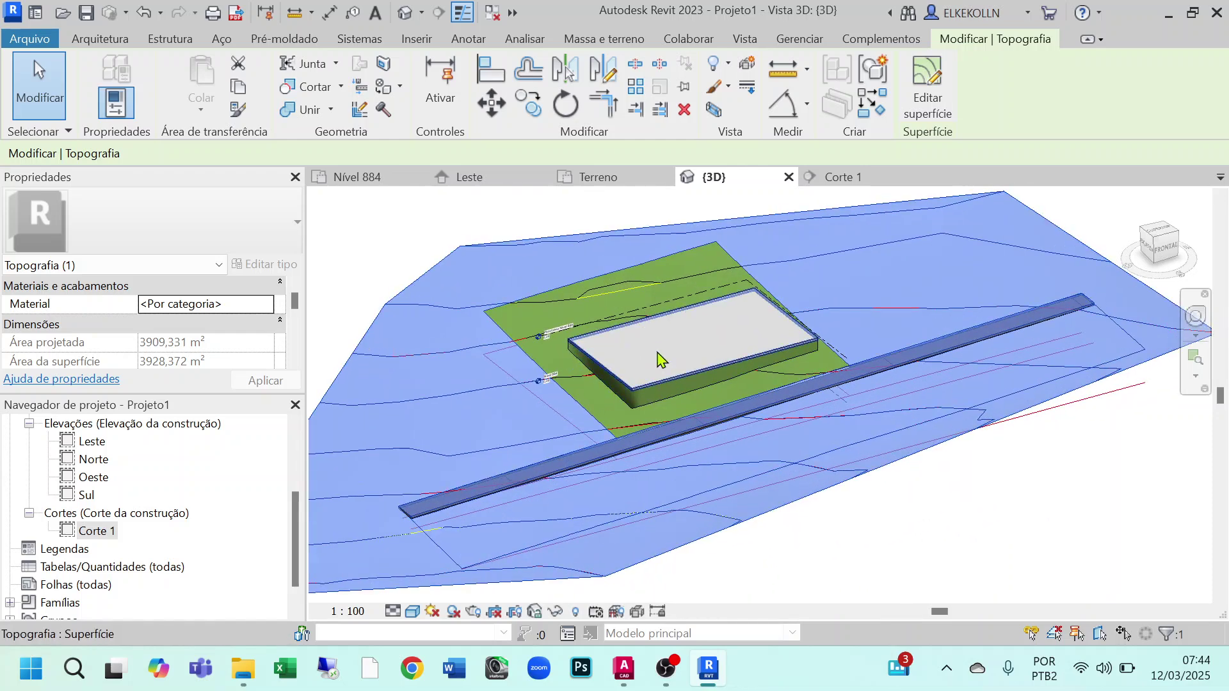
{"action": "middle_click_drag", "start_coordinate": [671, 412], "coordinate": [771, 415]}
{"action": "left_click", "coordinate": [938, 540]}
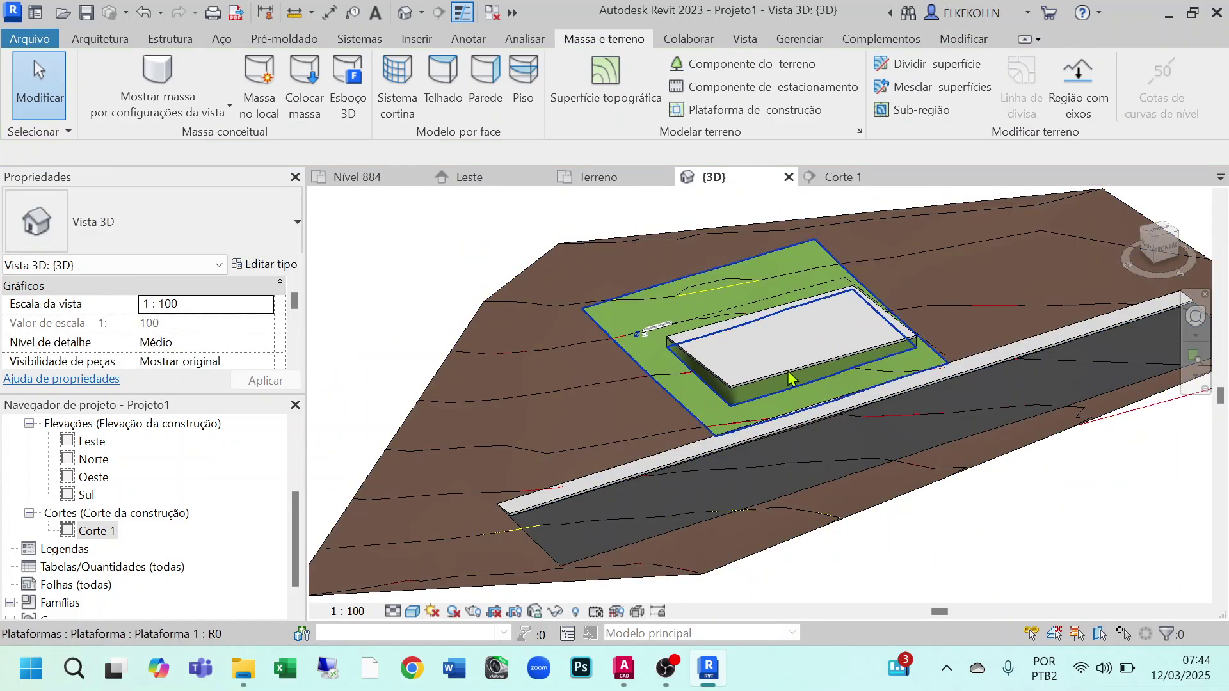
{"action": "middle_click_drag", "start_coordinate": [1009, 568], "coordinate": [865, 569]}
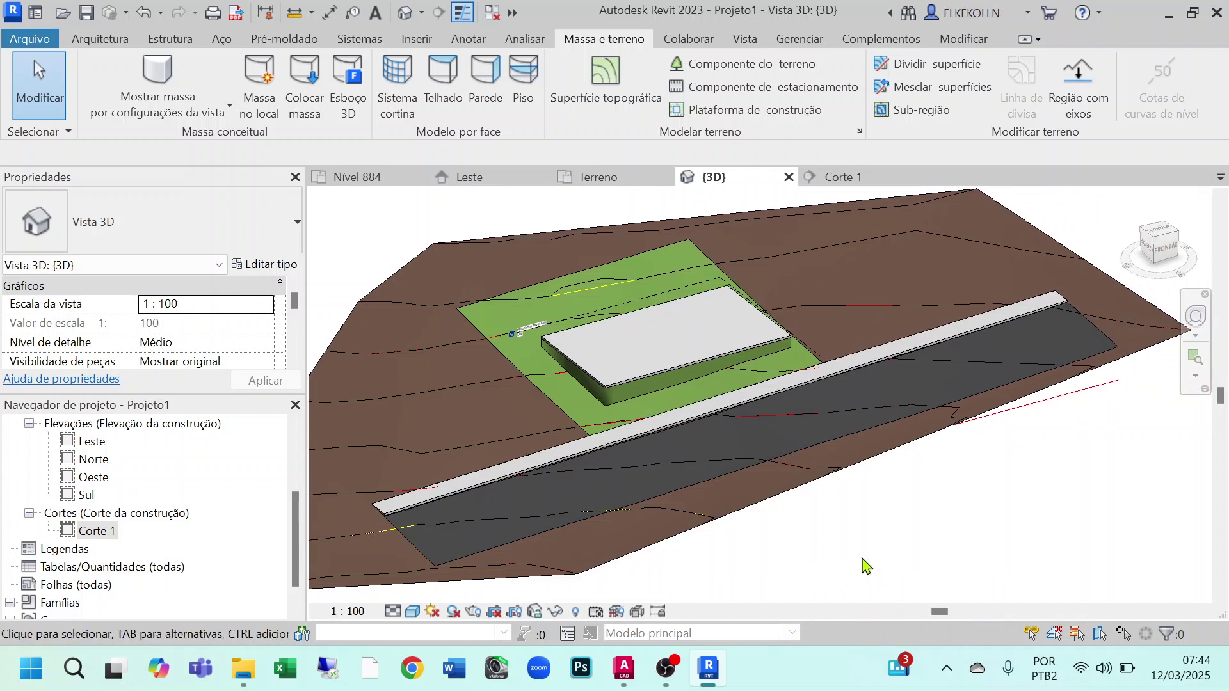